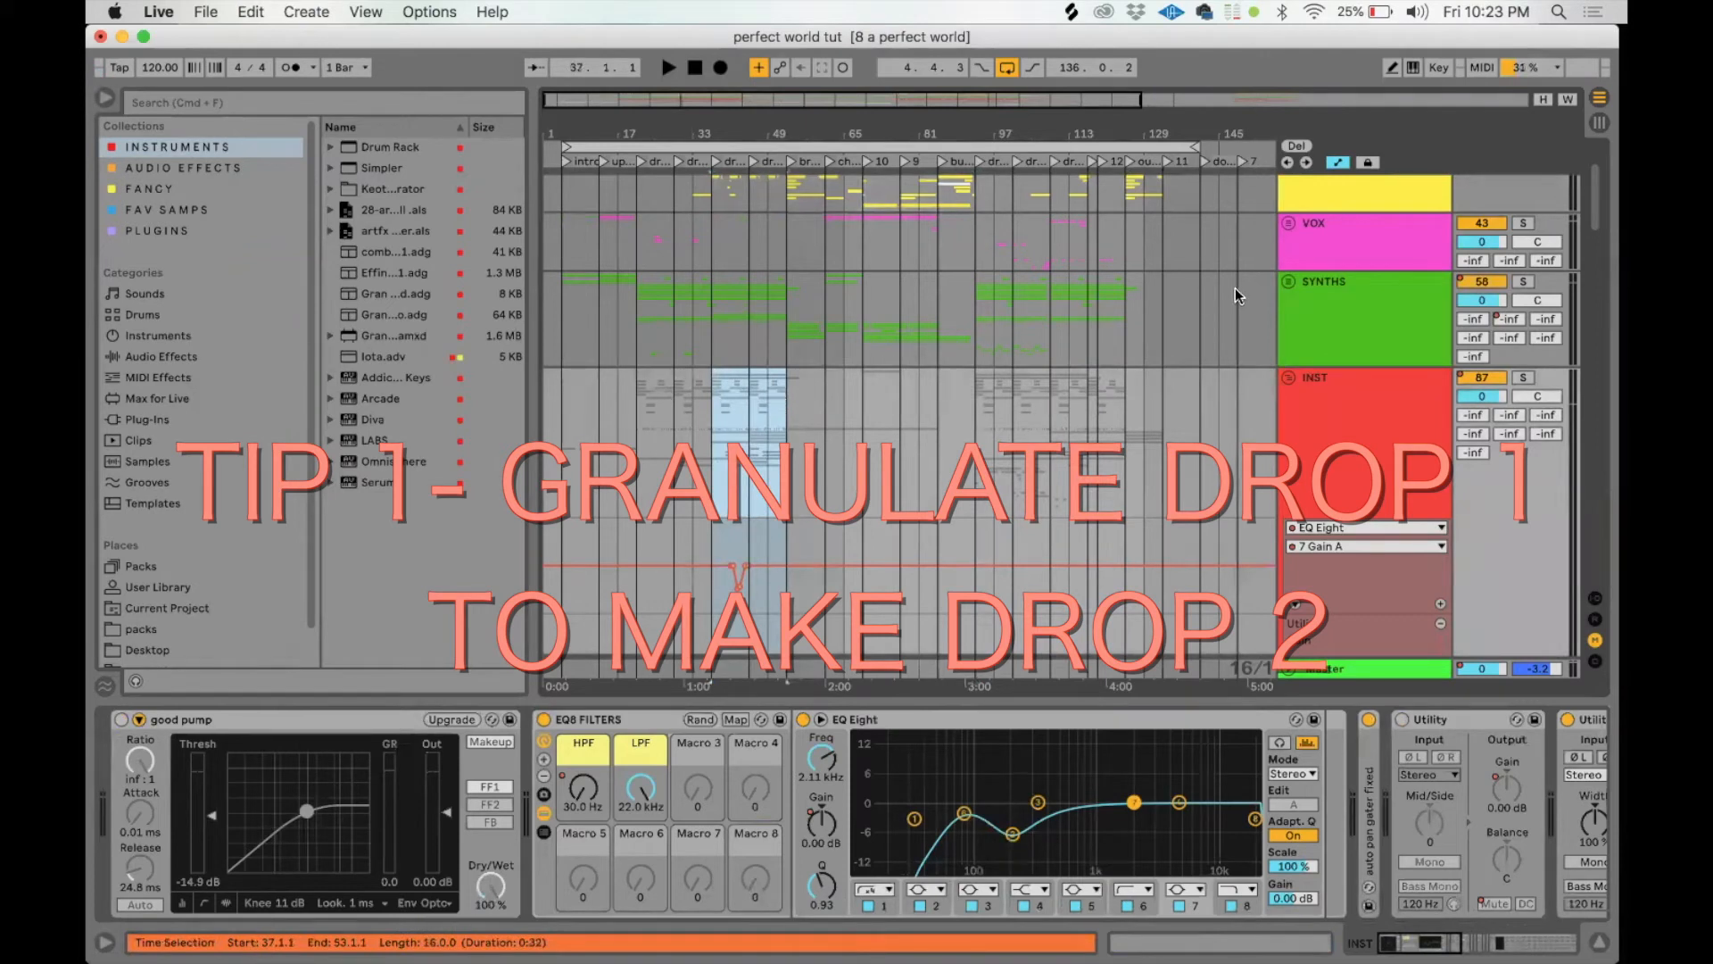
Step: Play the arrangement briefly from bar 37, in the second half of the first drop
scroll(1236, 296, "up", 2)
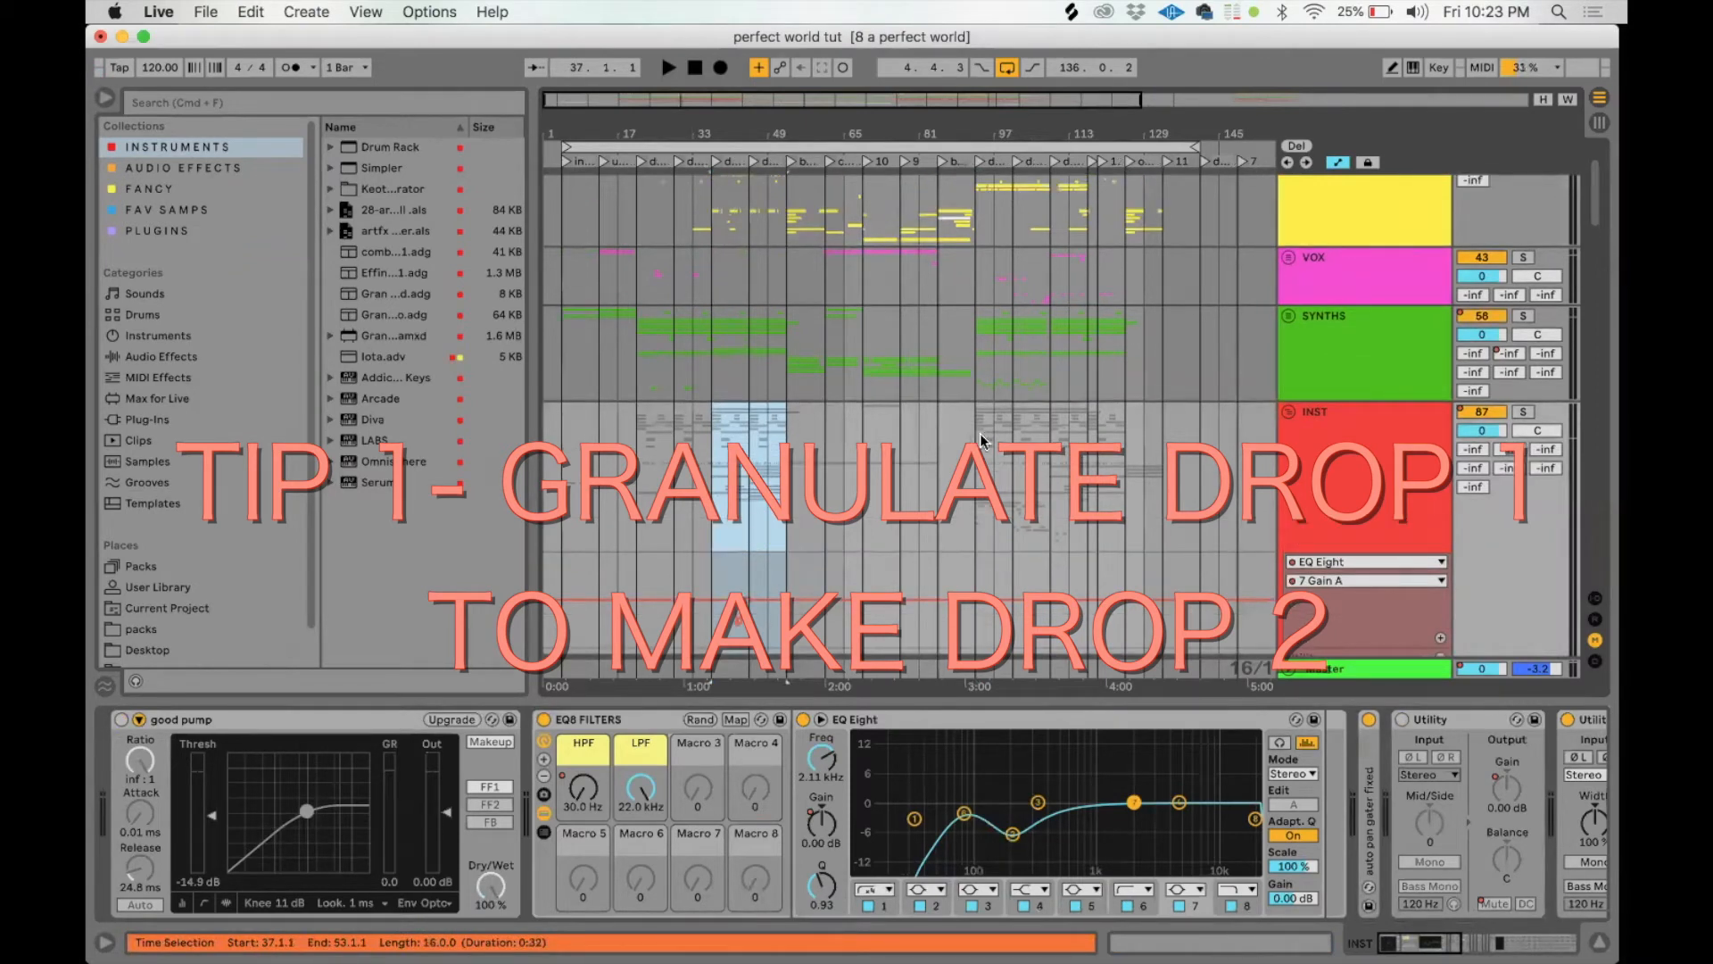
left_click_drag(986, 462, 1120, 460)
left_click(721, 479)
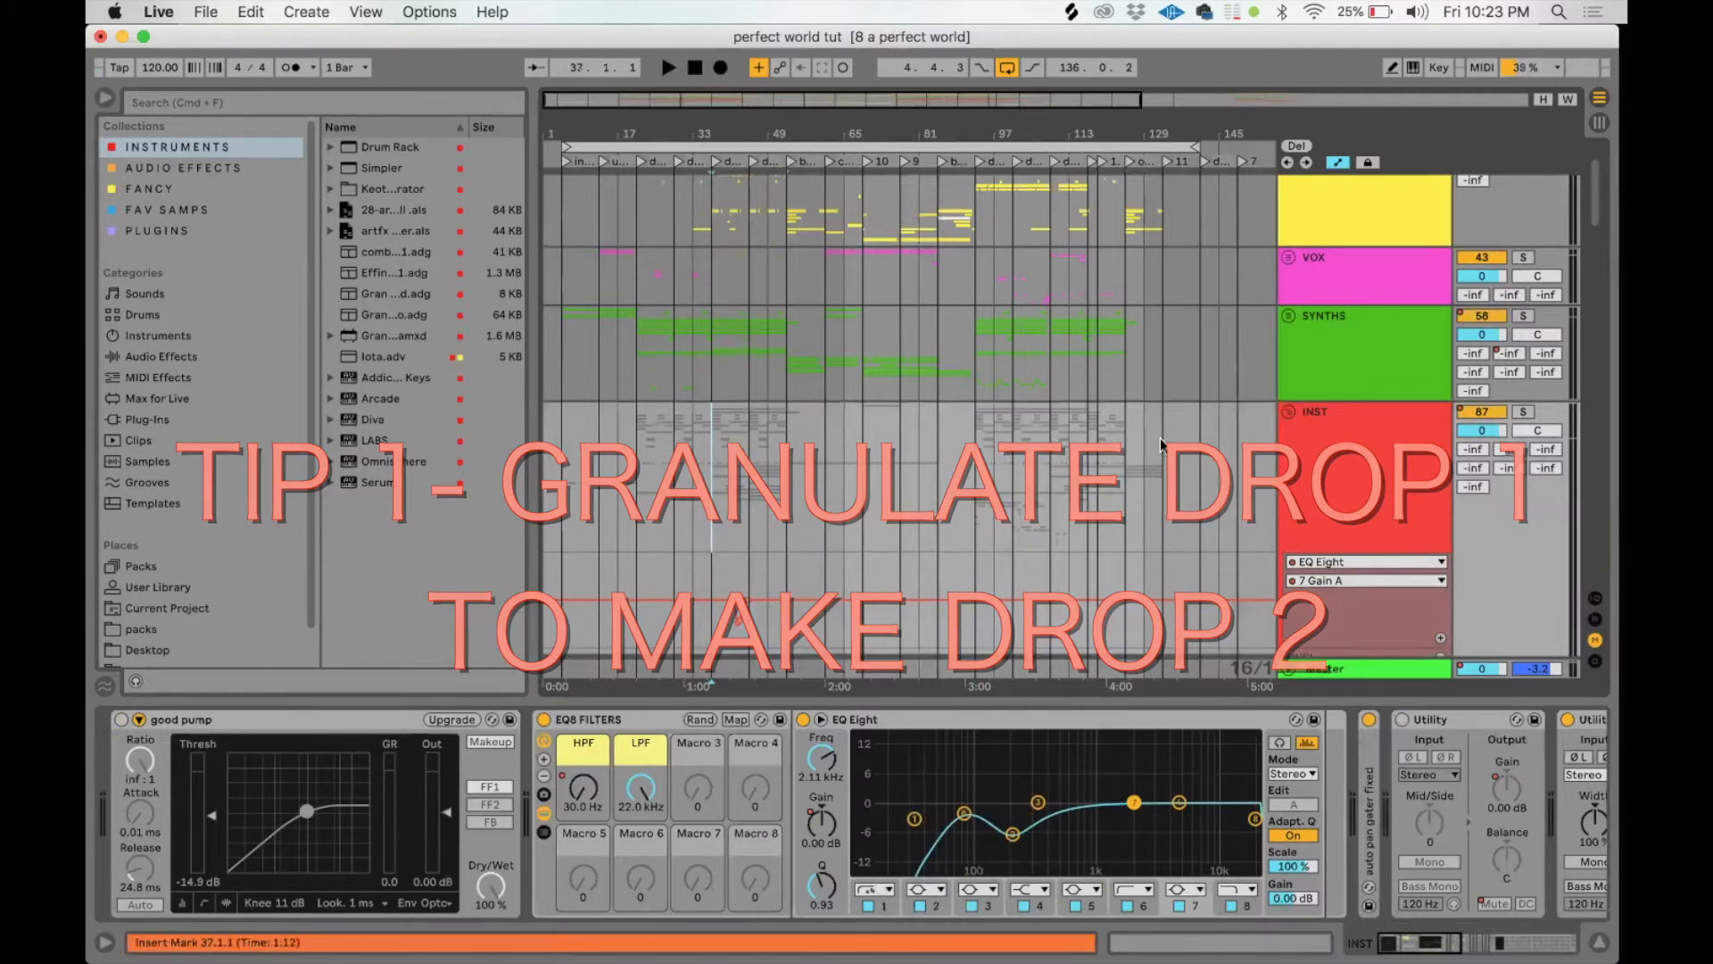
scroll(1133, 357, "up", 4)
key("space")
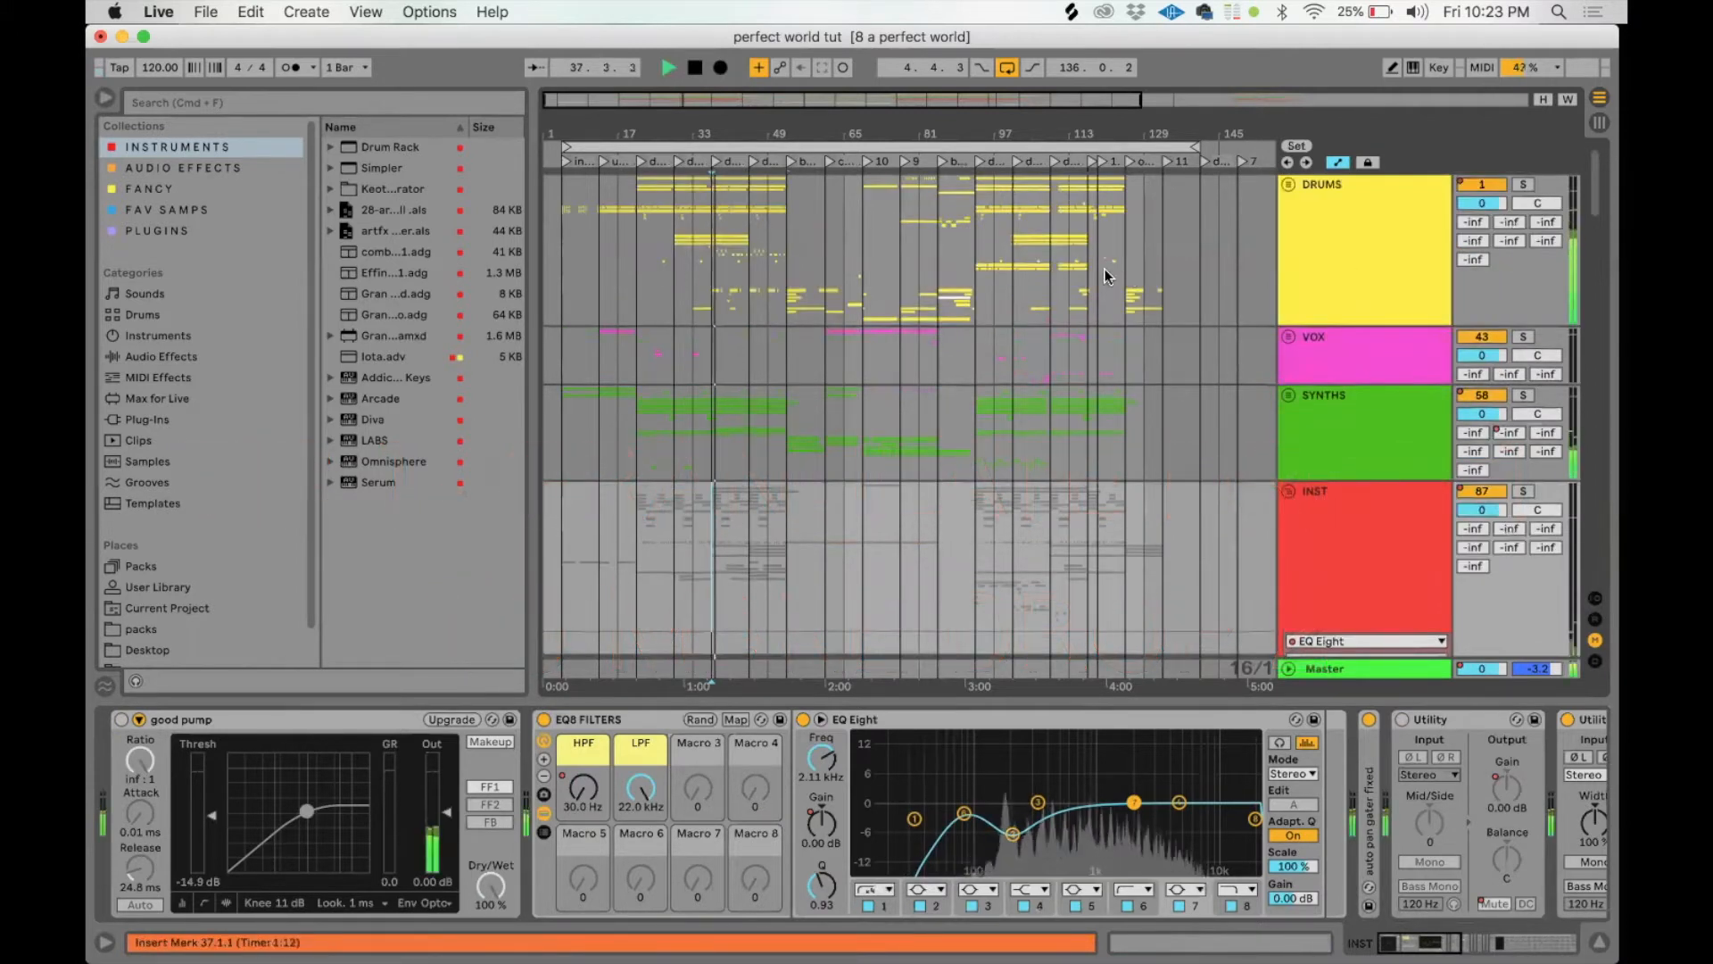
key("space")
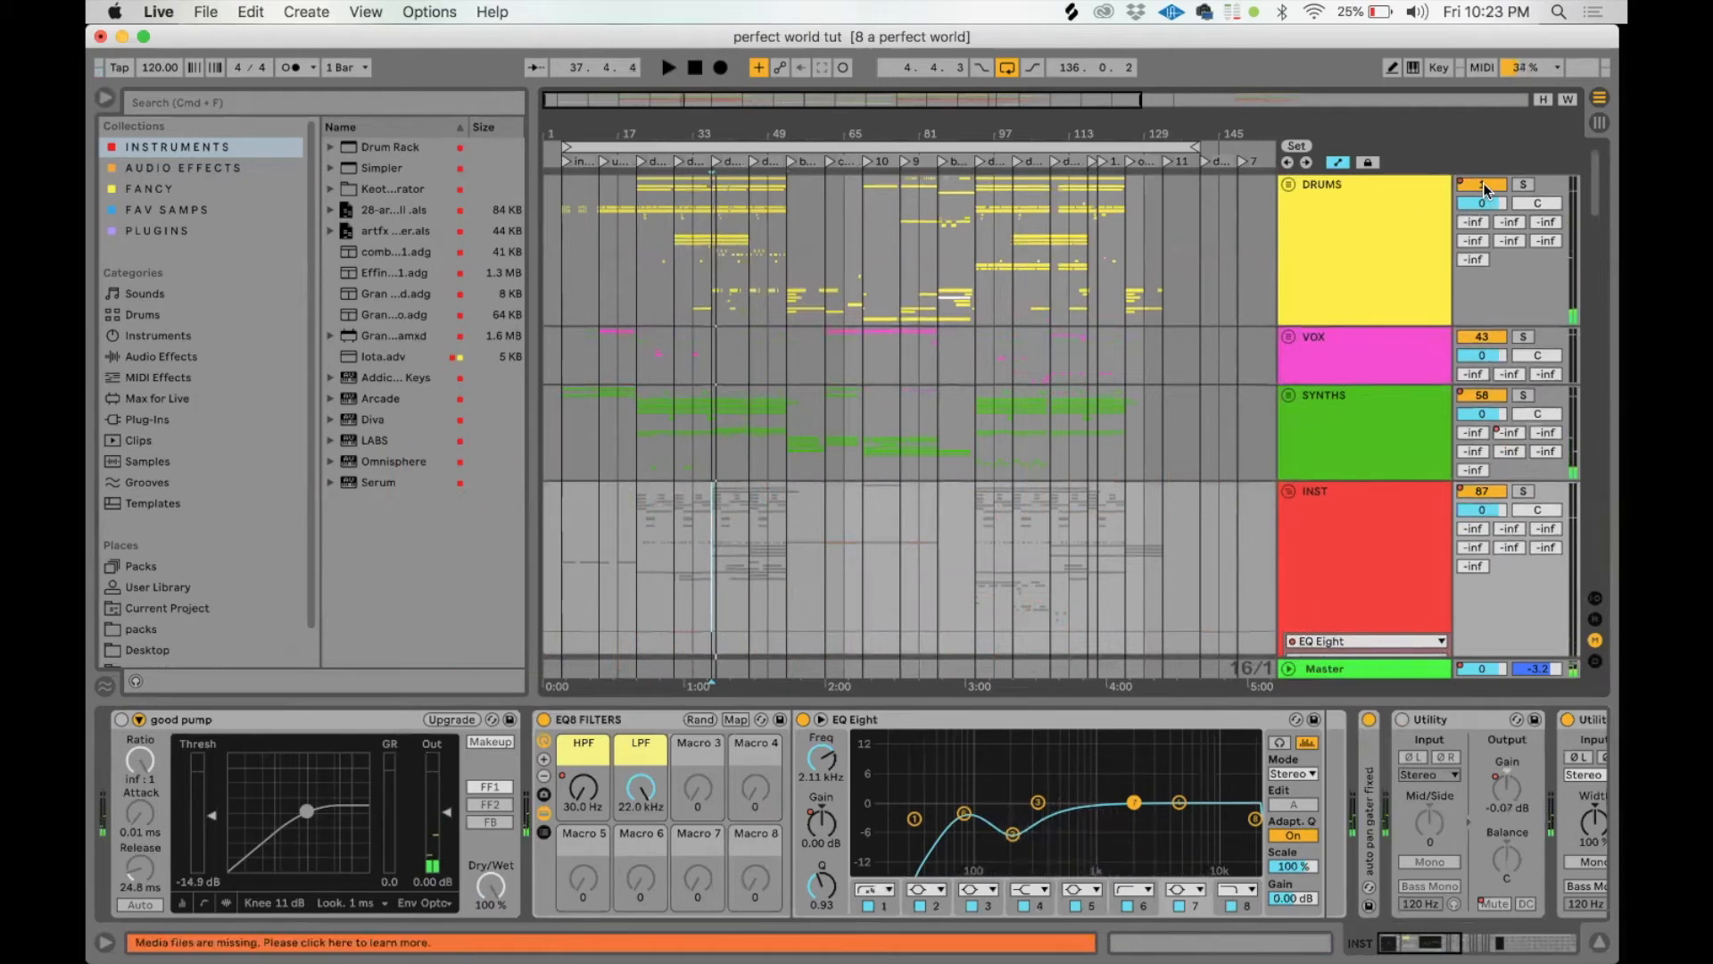
Step: Mute the DRUMS group and loop the first 52 bars of the arrangement, up to the end of the first drop
left_click_drag(679, 253, 786, 249)
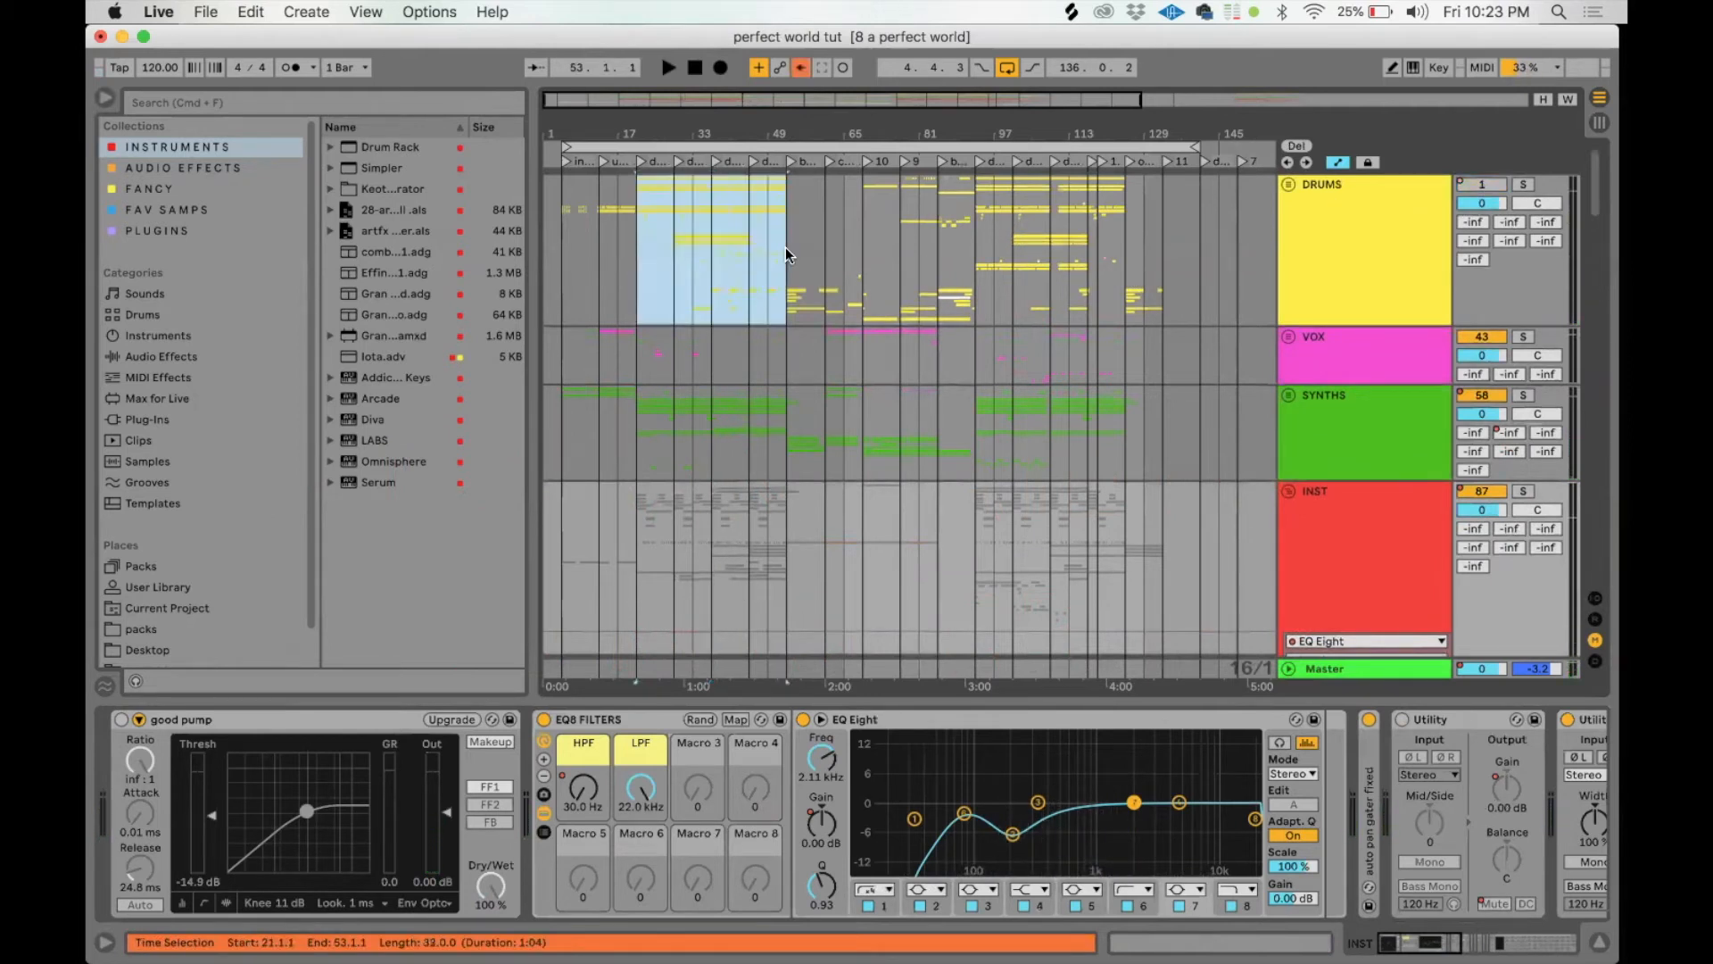
key("super+l")
key("space")
key("space")
left_click_drag(596, 153, 474, 158)
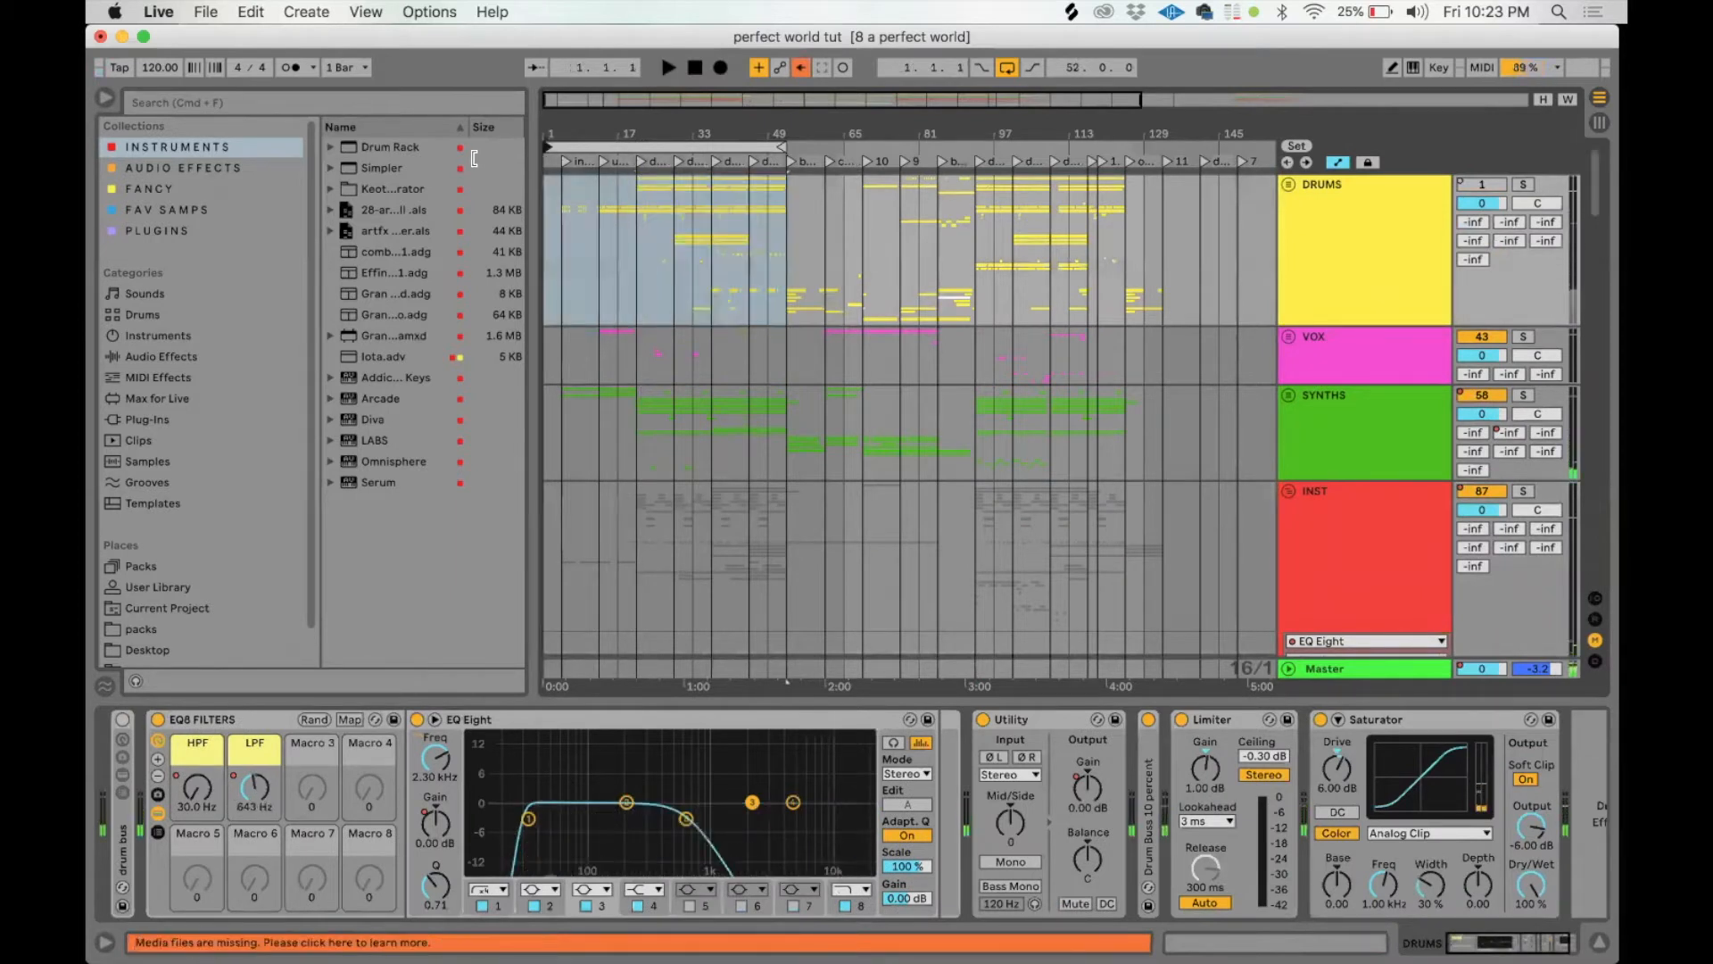
Step: Play the arrangement briefly from bar 13 with the drums muted
left_click(594, 237)
key("space")
key("space")
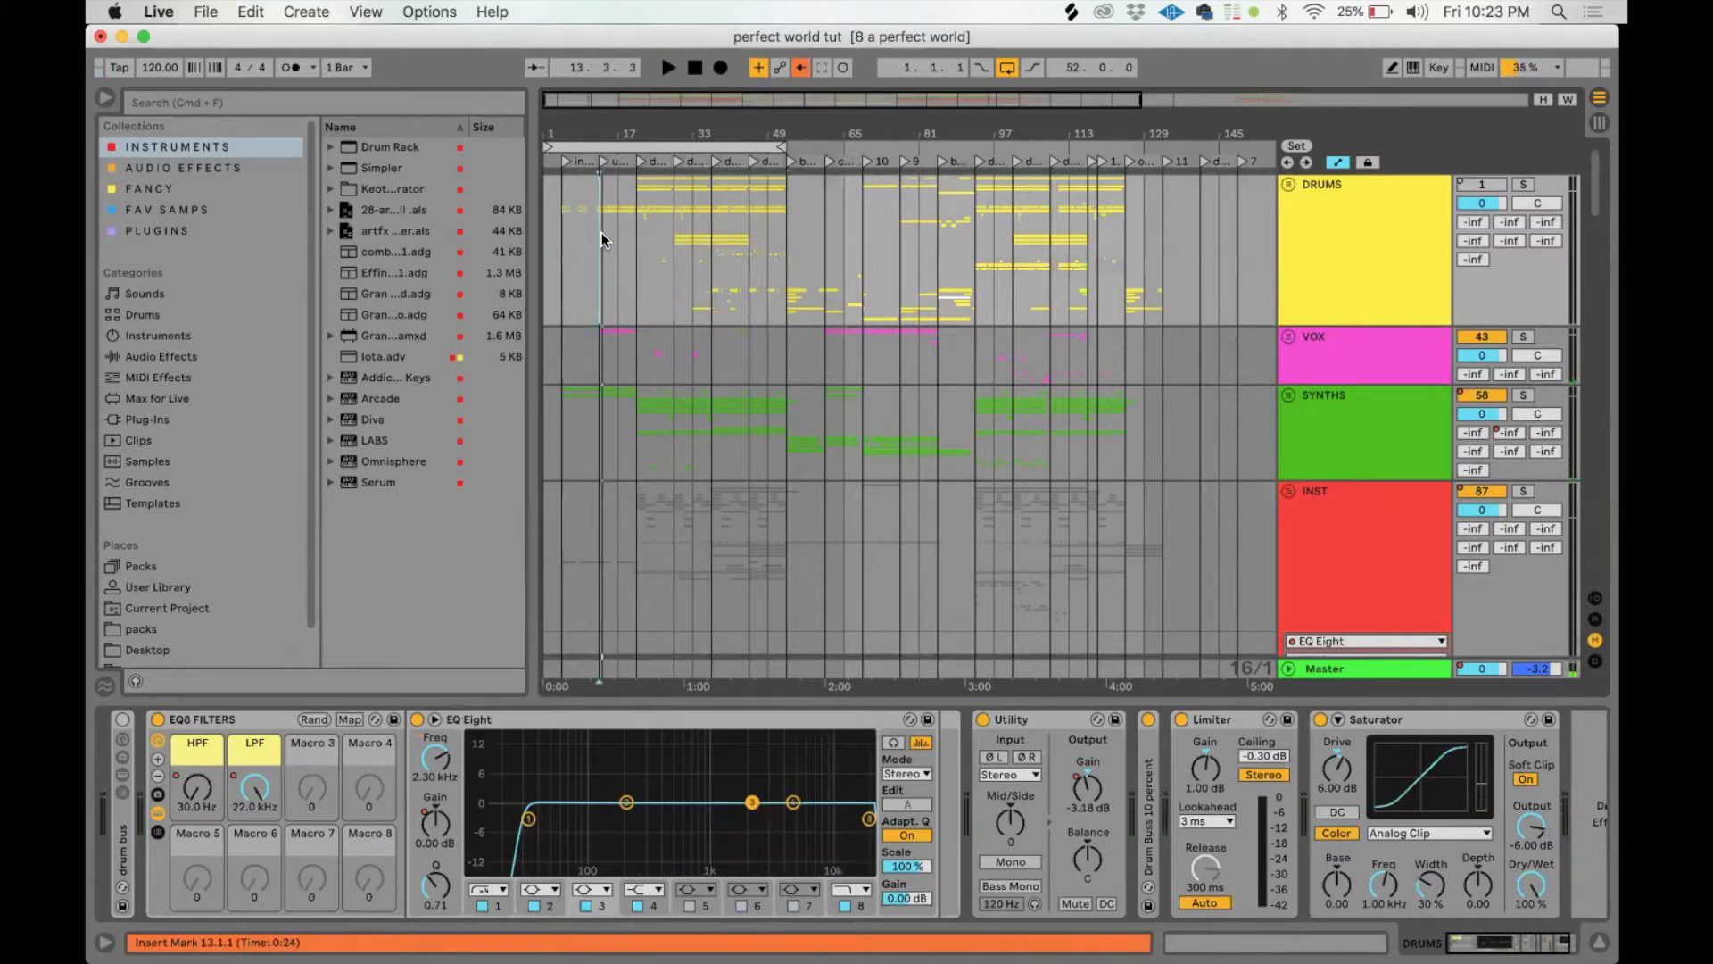
Step: Examine the parts that make up the first drop across the SYNTHS, INST and 118 Group tracks
scroll(1168, 487, "down", 5)
scroll(1162, 485, "down", 6)
left_click(694, 249)
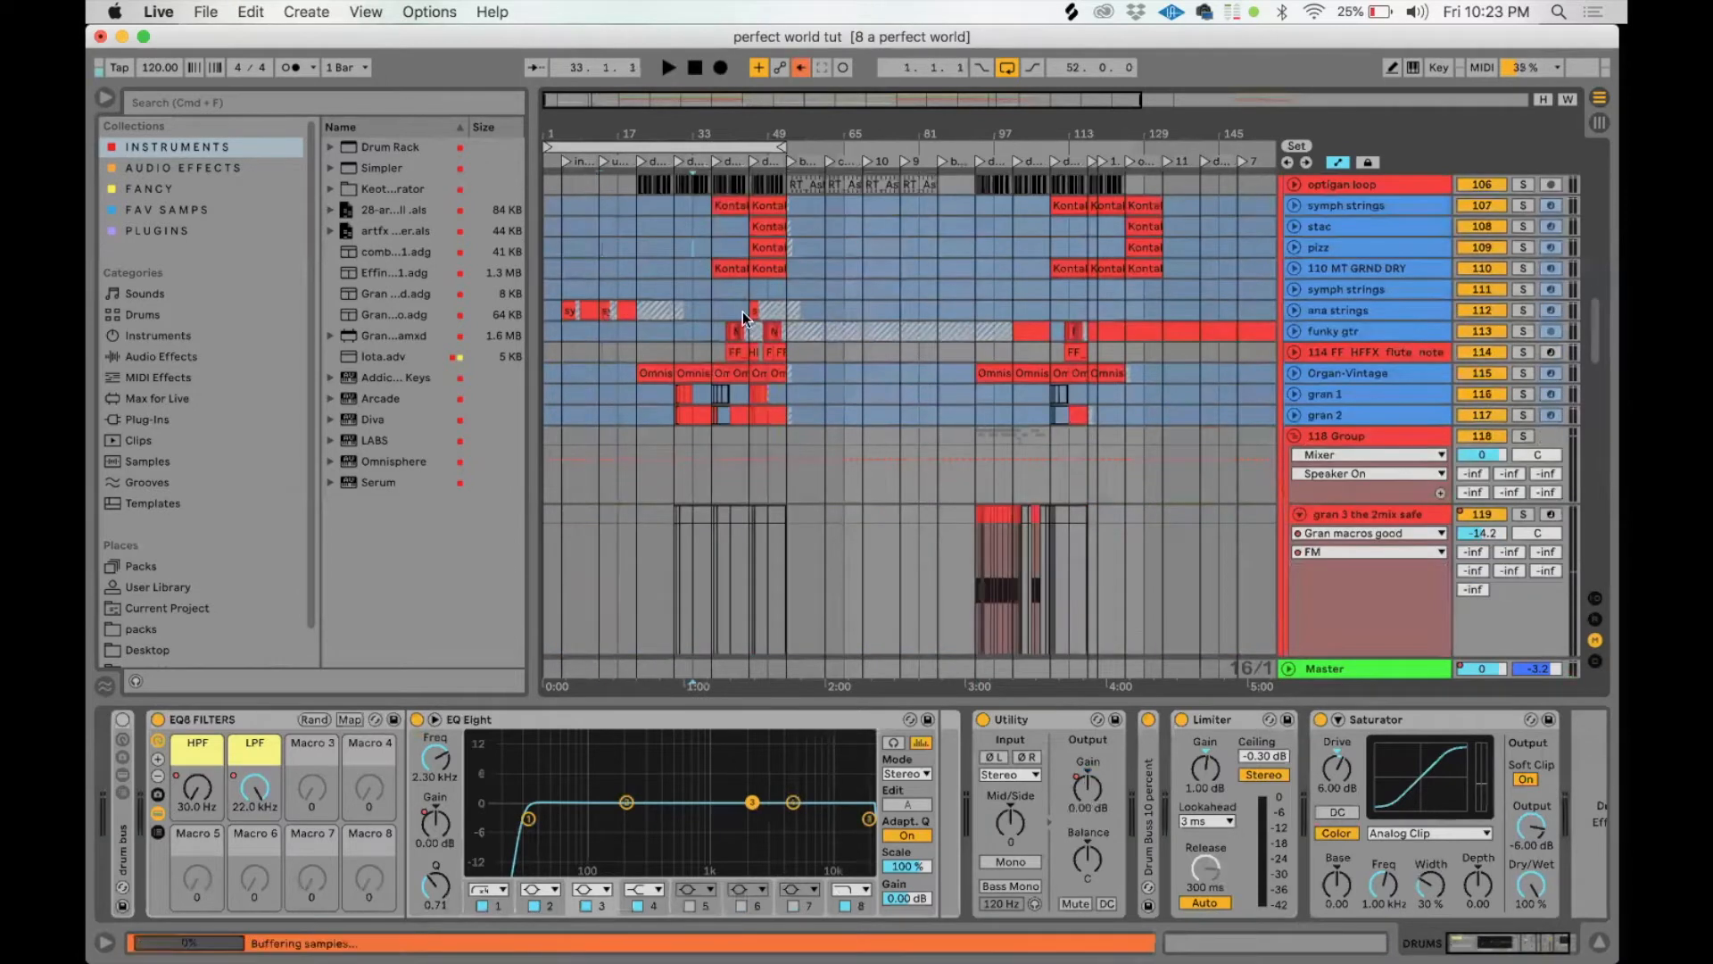
scroll(747, 321, "up", 5)
scroll(755, 334, "up", 12)
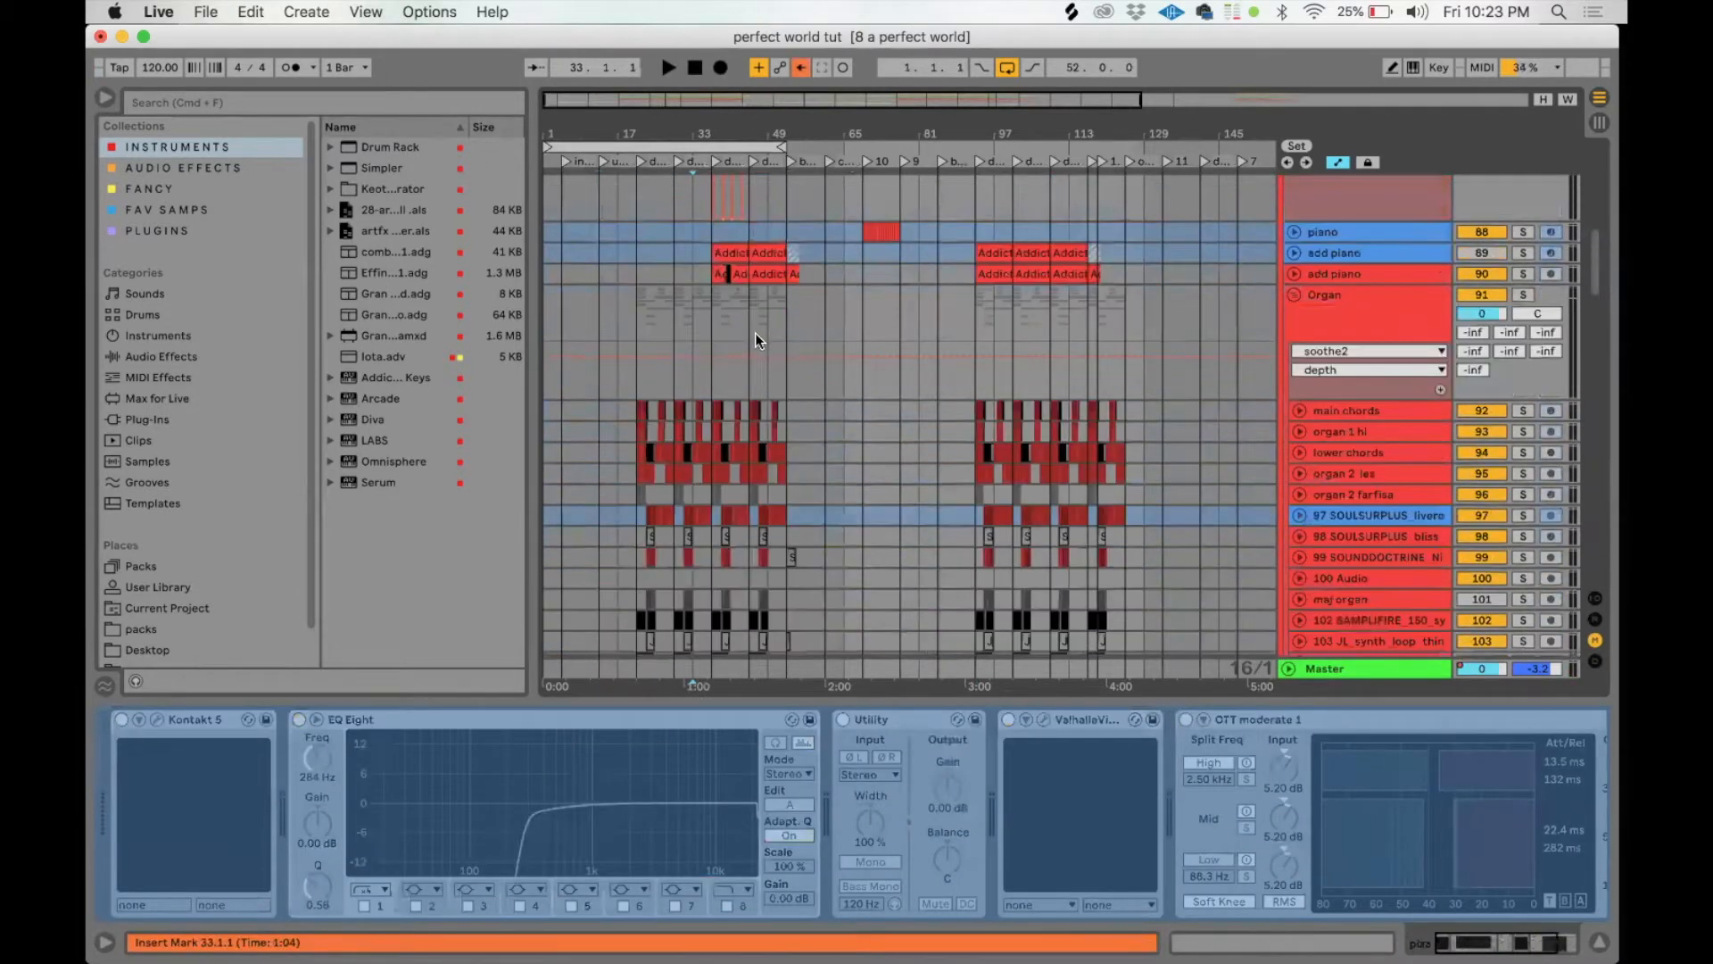
left_click_drag(721, 409, 776, 409)
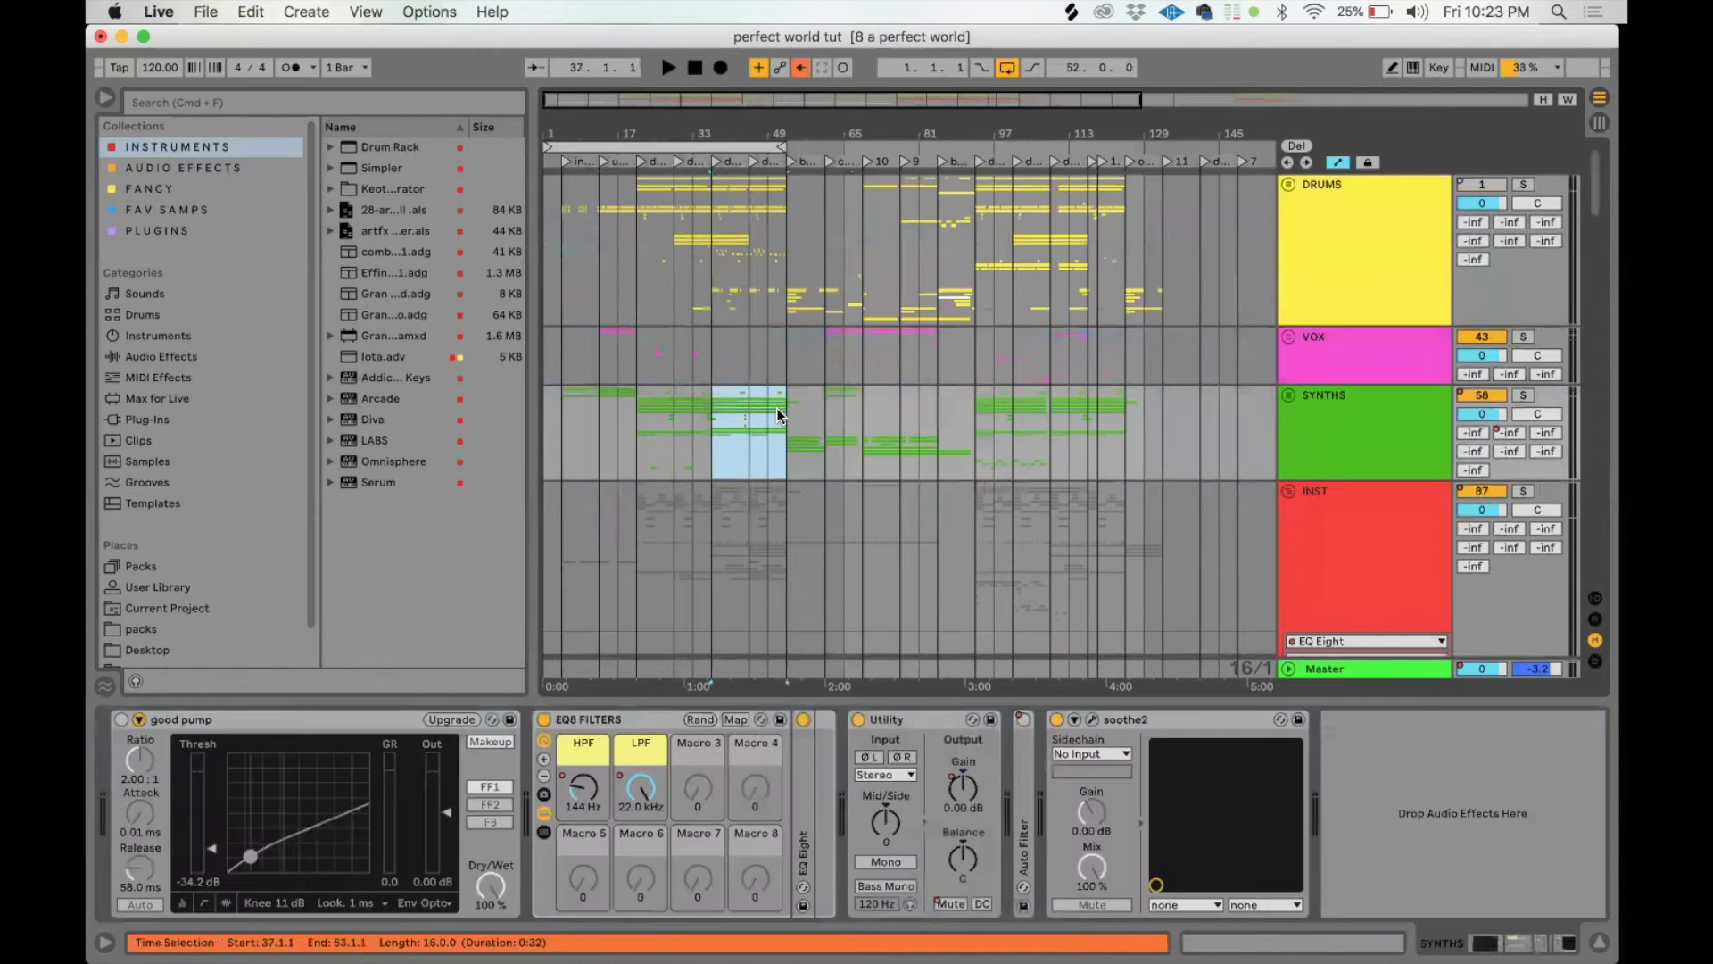
scroll(673, 371, "down", 20)
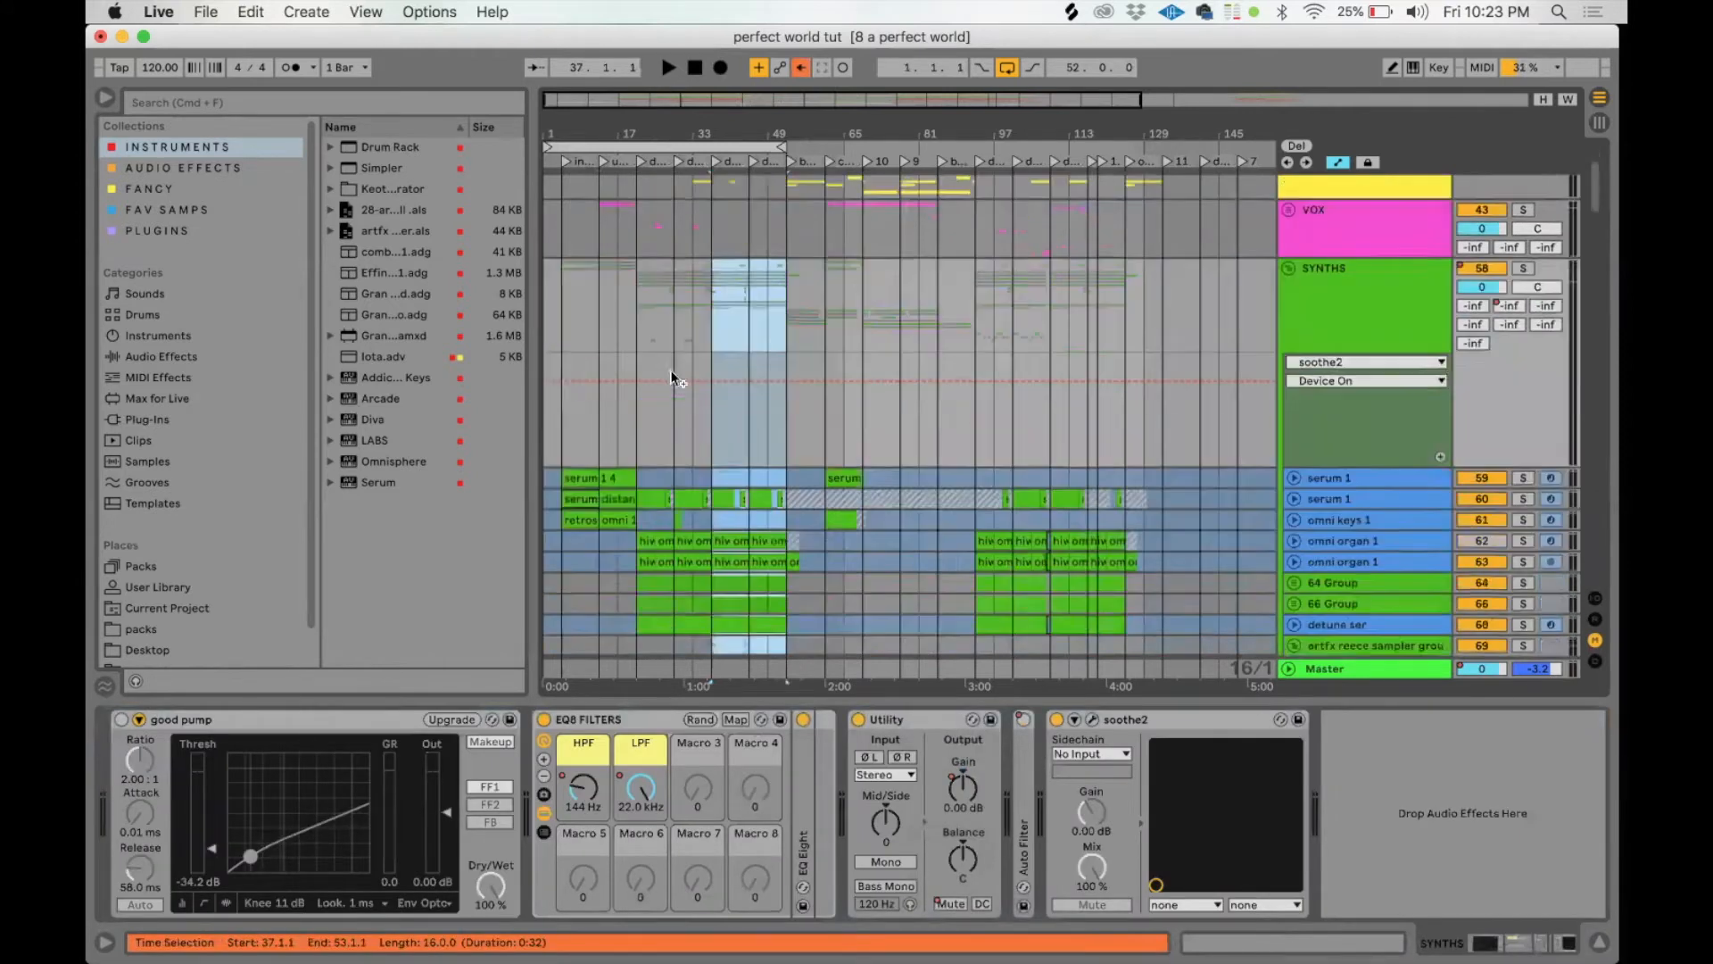
scroll(724, 454, "down", 10)
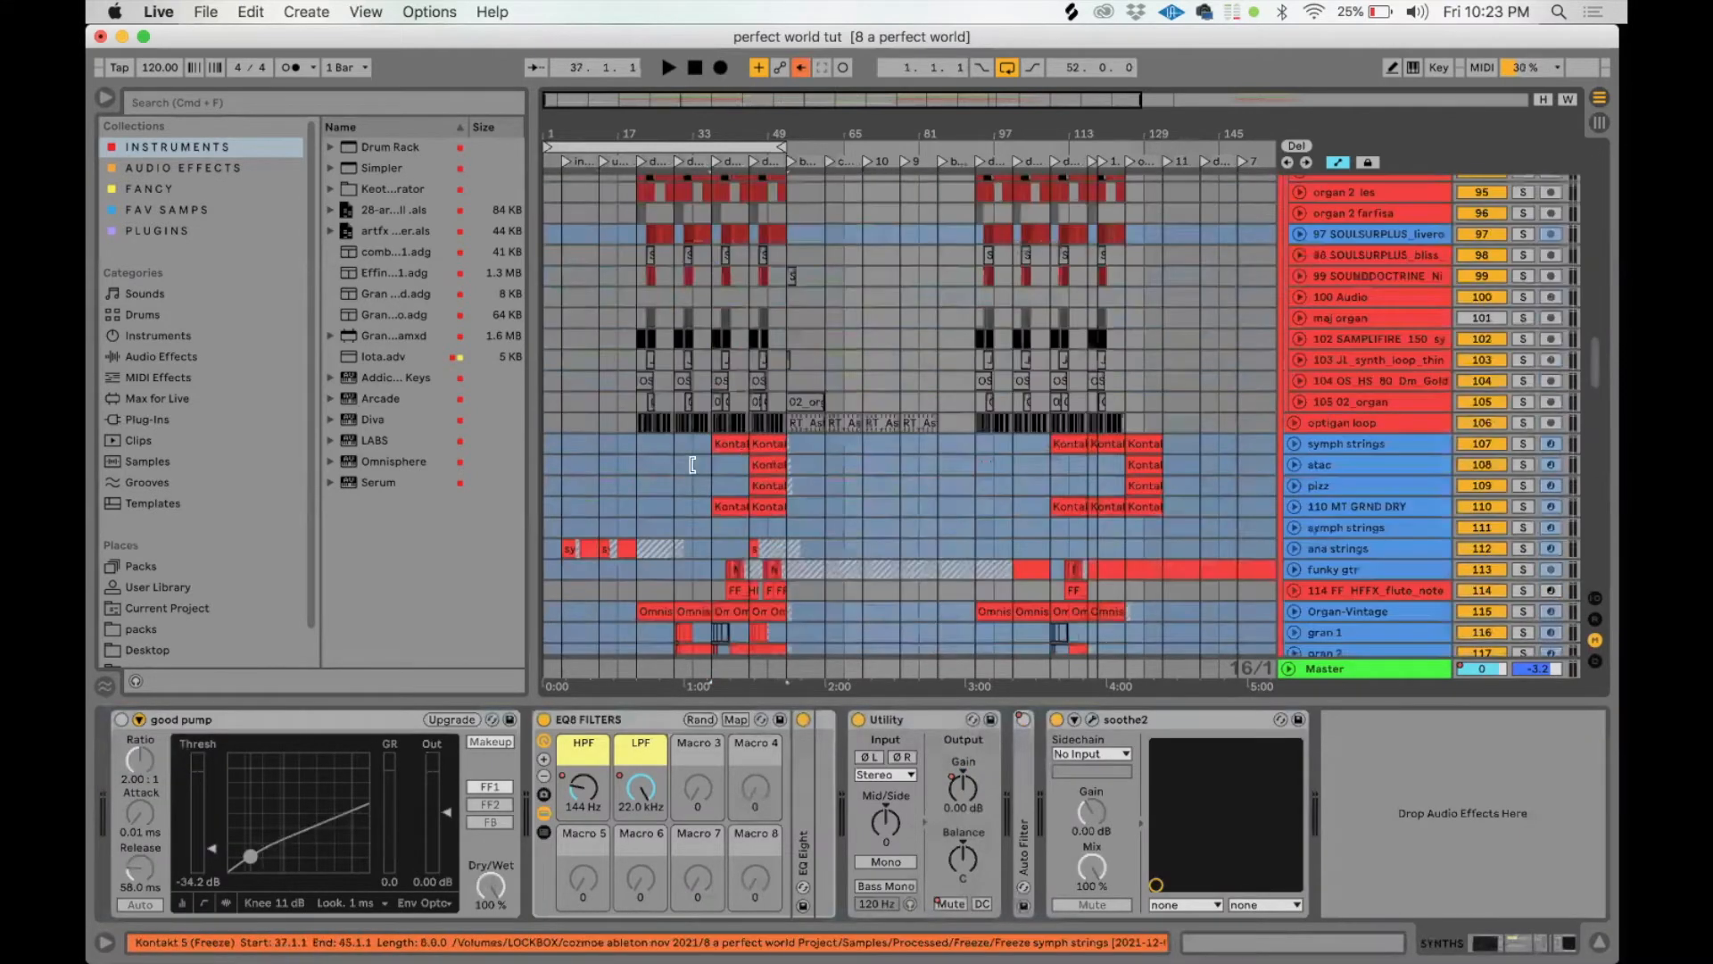
left_click_drag(666, 382, 477, 393)
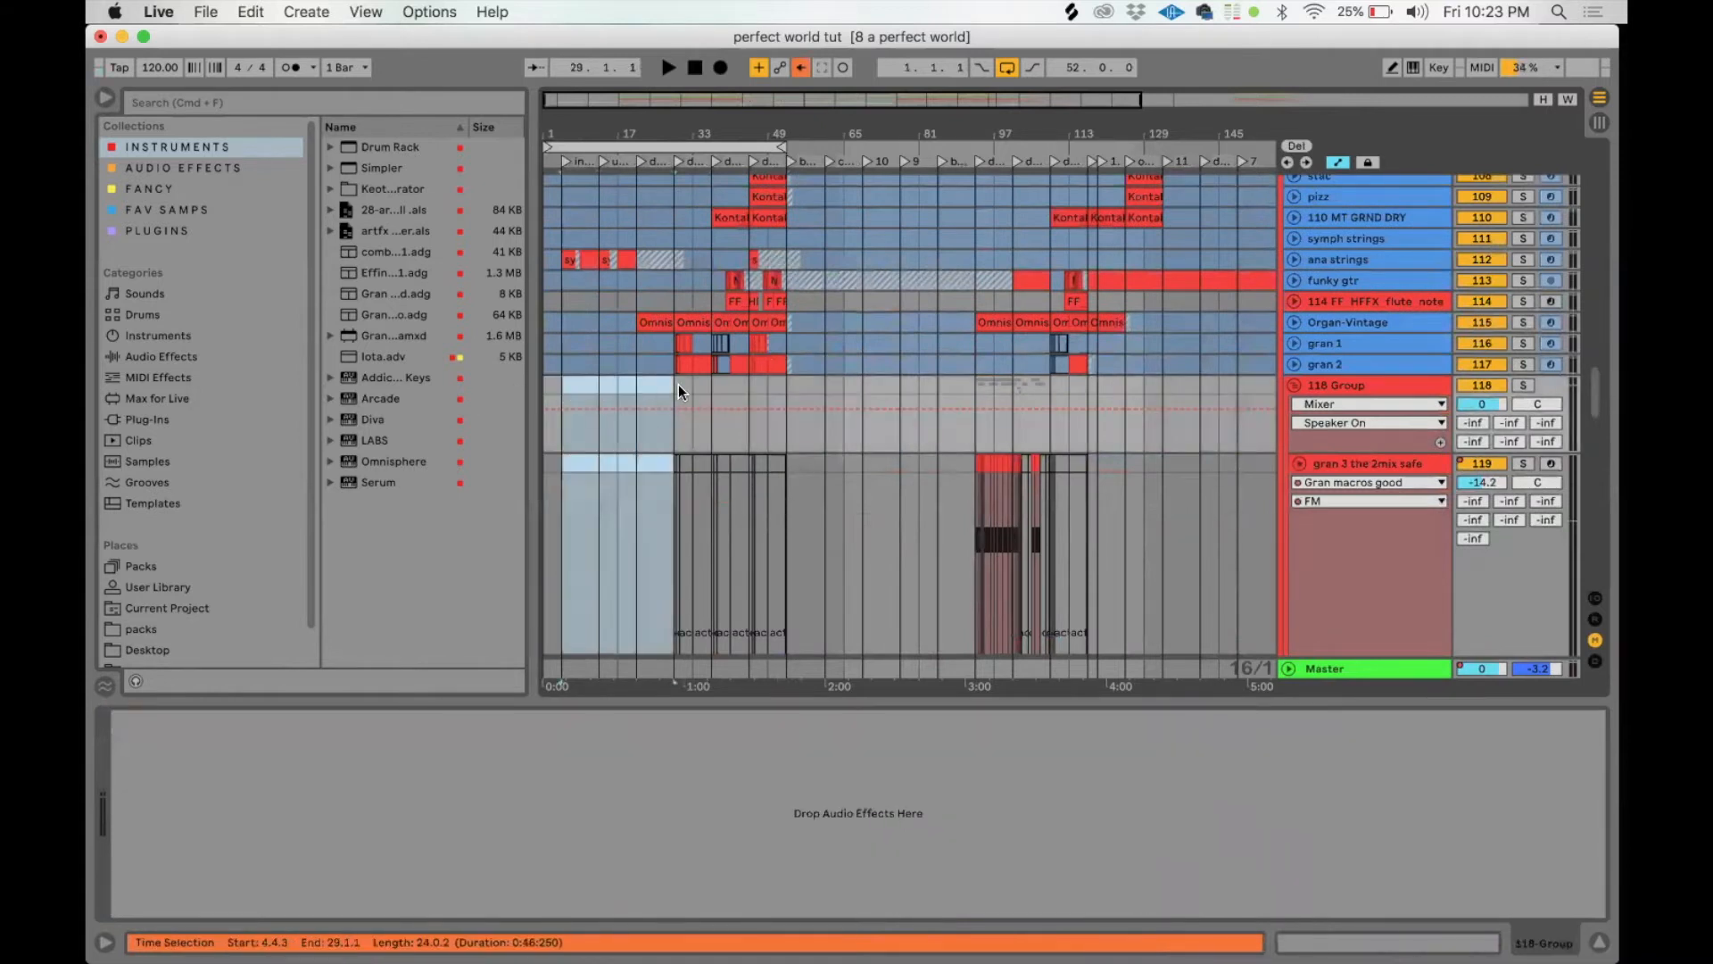
left_click_drag(687, 383, 812, 388)
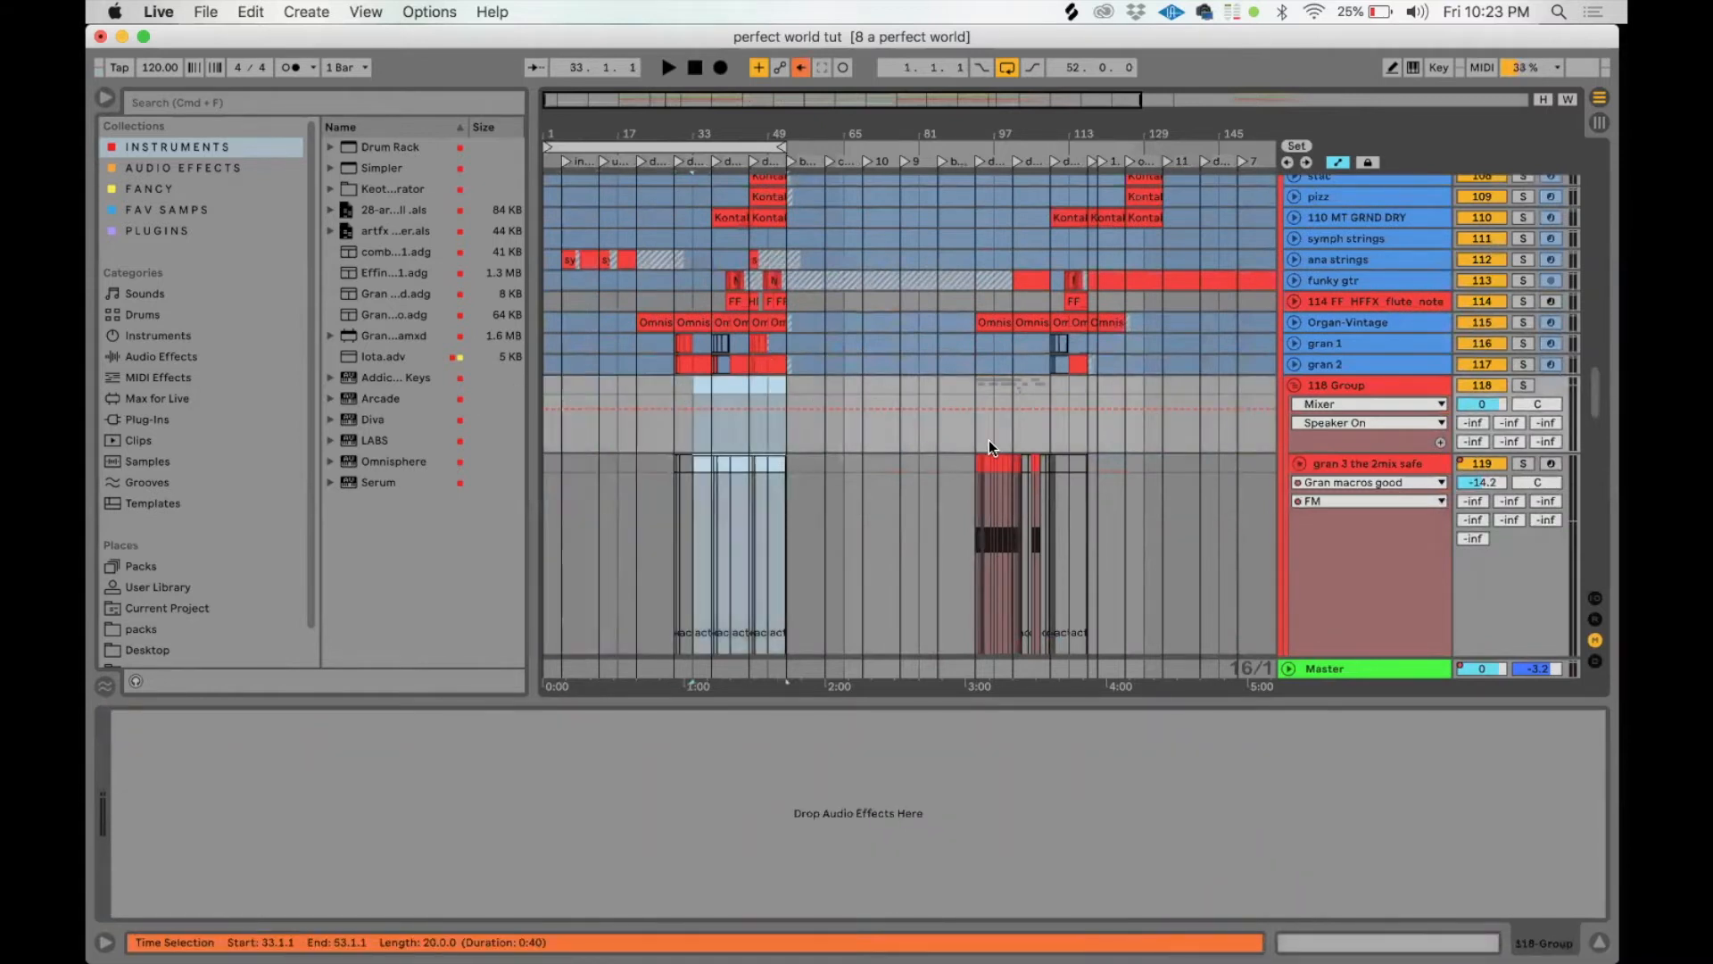
Step: Solo the gran 3 the 2mix safe track and play it from bar 93, the start of drop 2.1
left_click(973, 489)
left_click(972, 495)
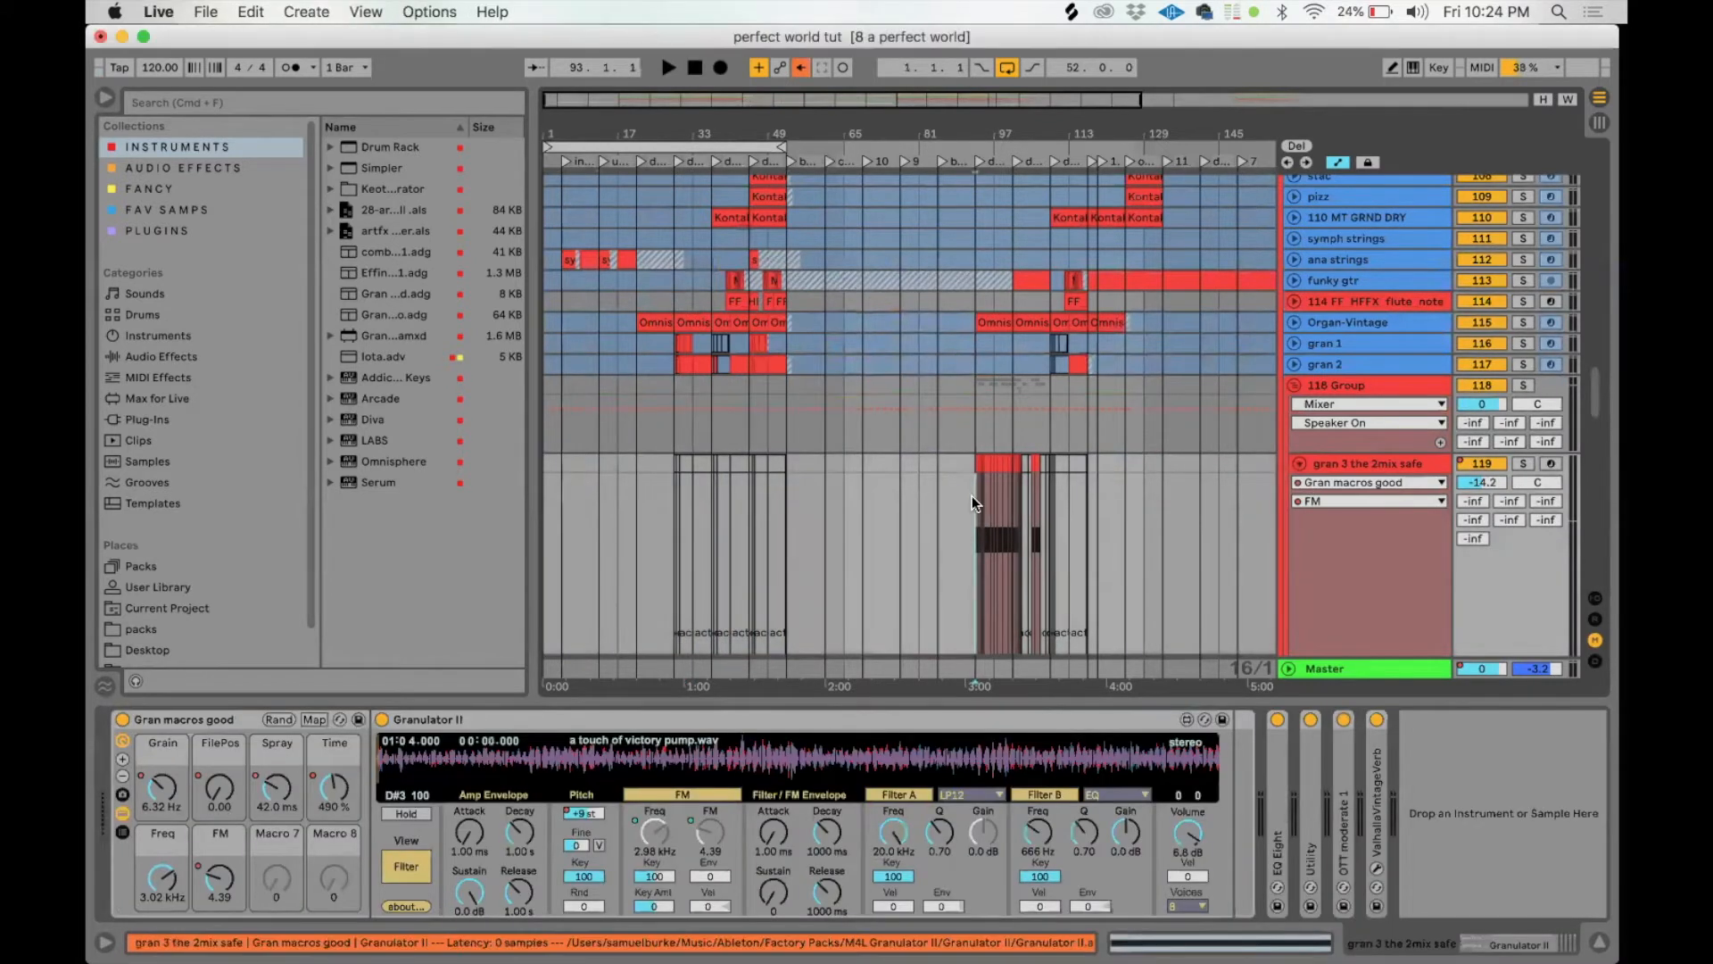
key("s")
key("space")
left_click_drag(984, 134, 984, 334)
left_click(1386, 460)
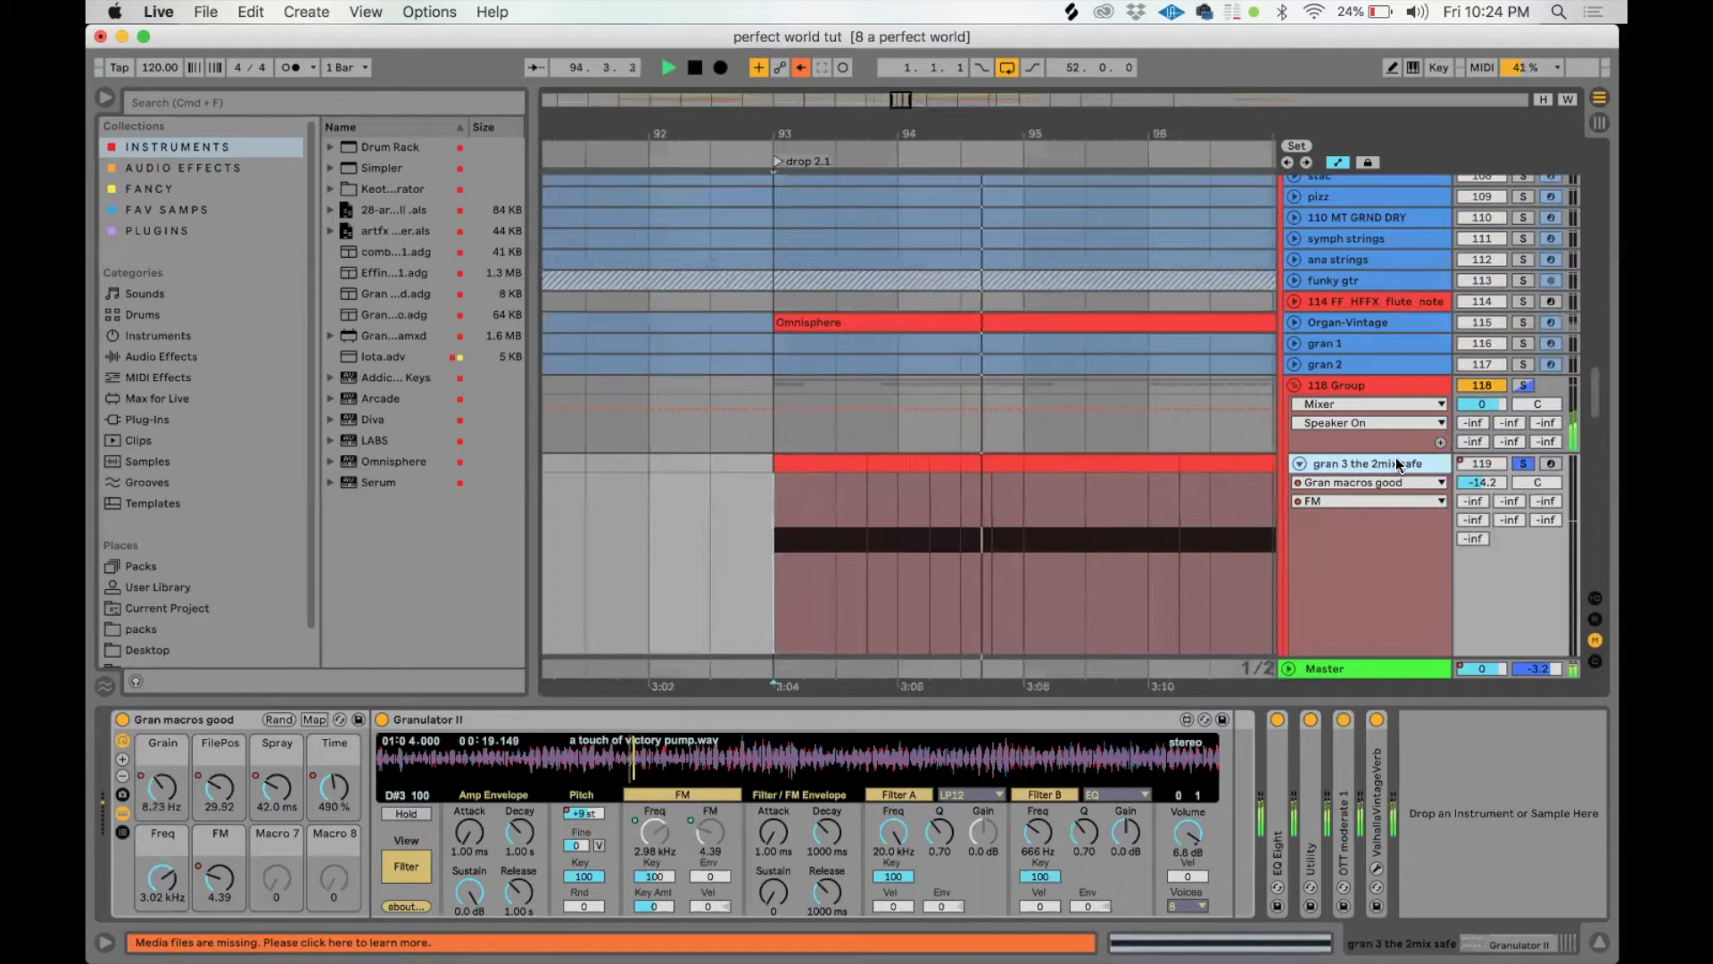
left_click_drag(1170, 136, 828, 131)
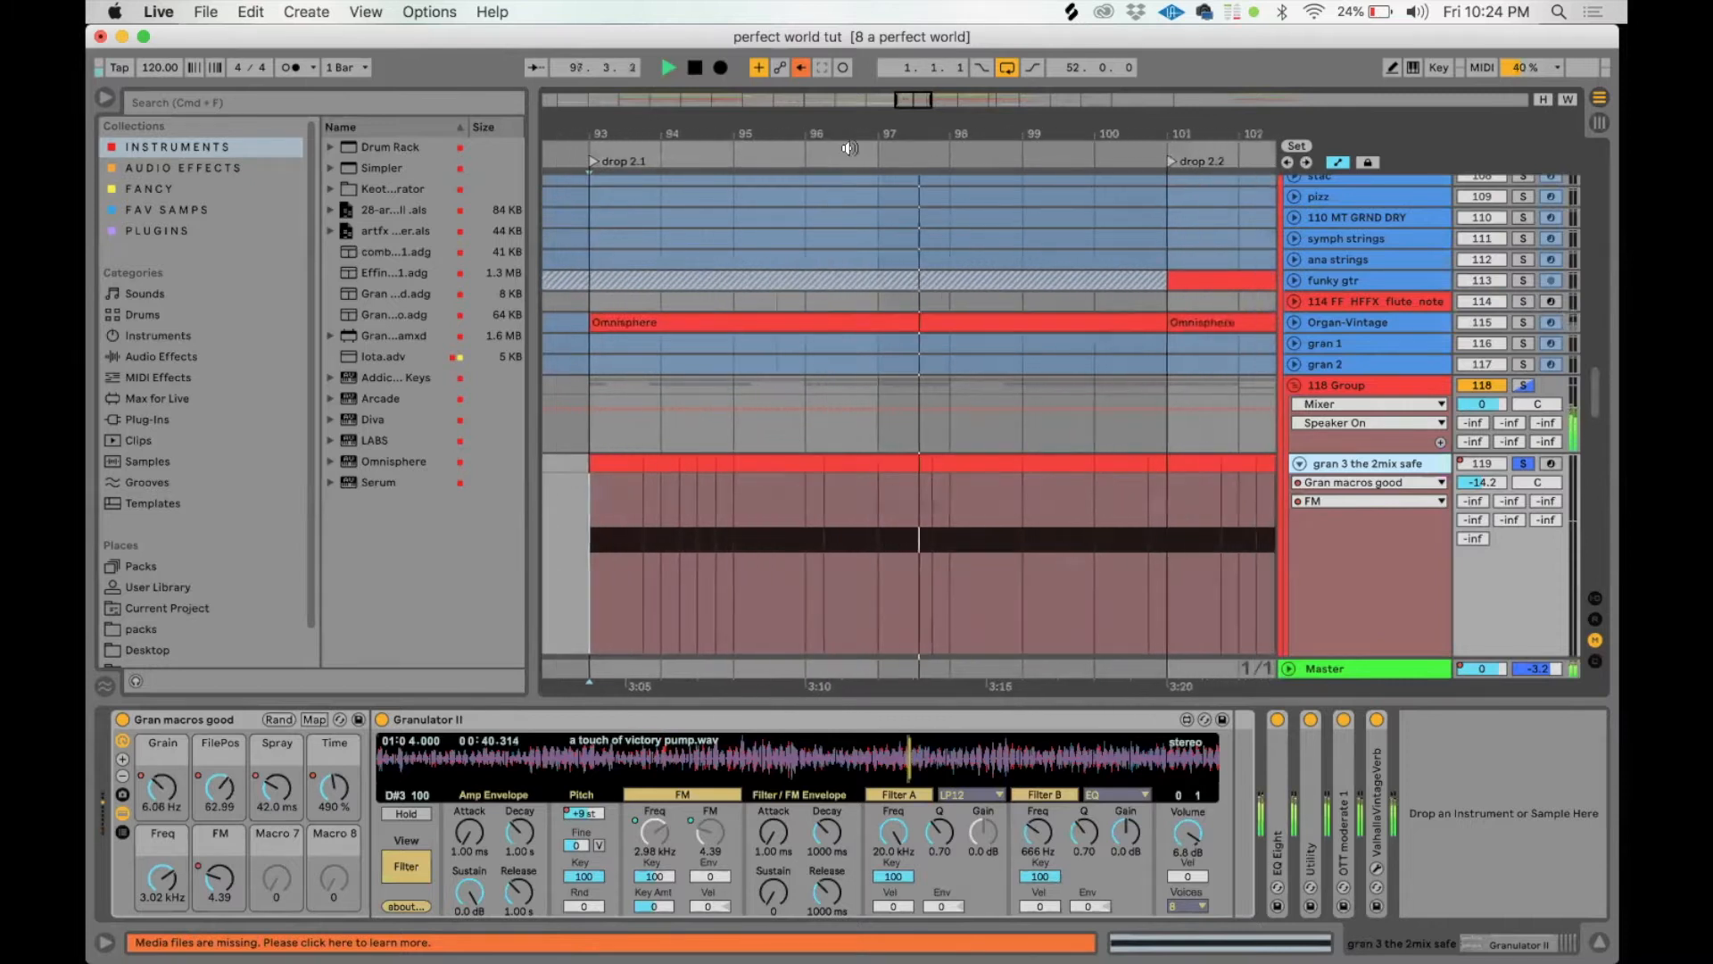
Step: Hide the browser and loop the drop 2.1 section of the gran 3 track, from bar 93 to bar 101
left_click(106, 91)
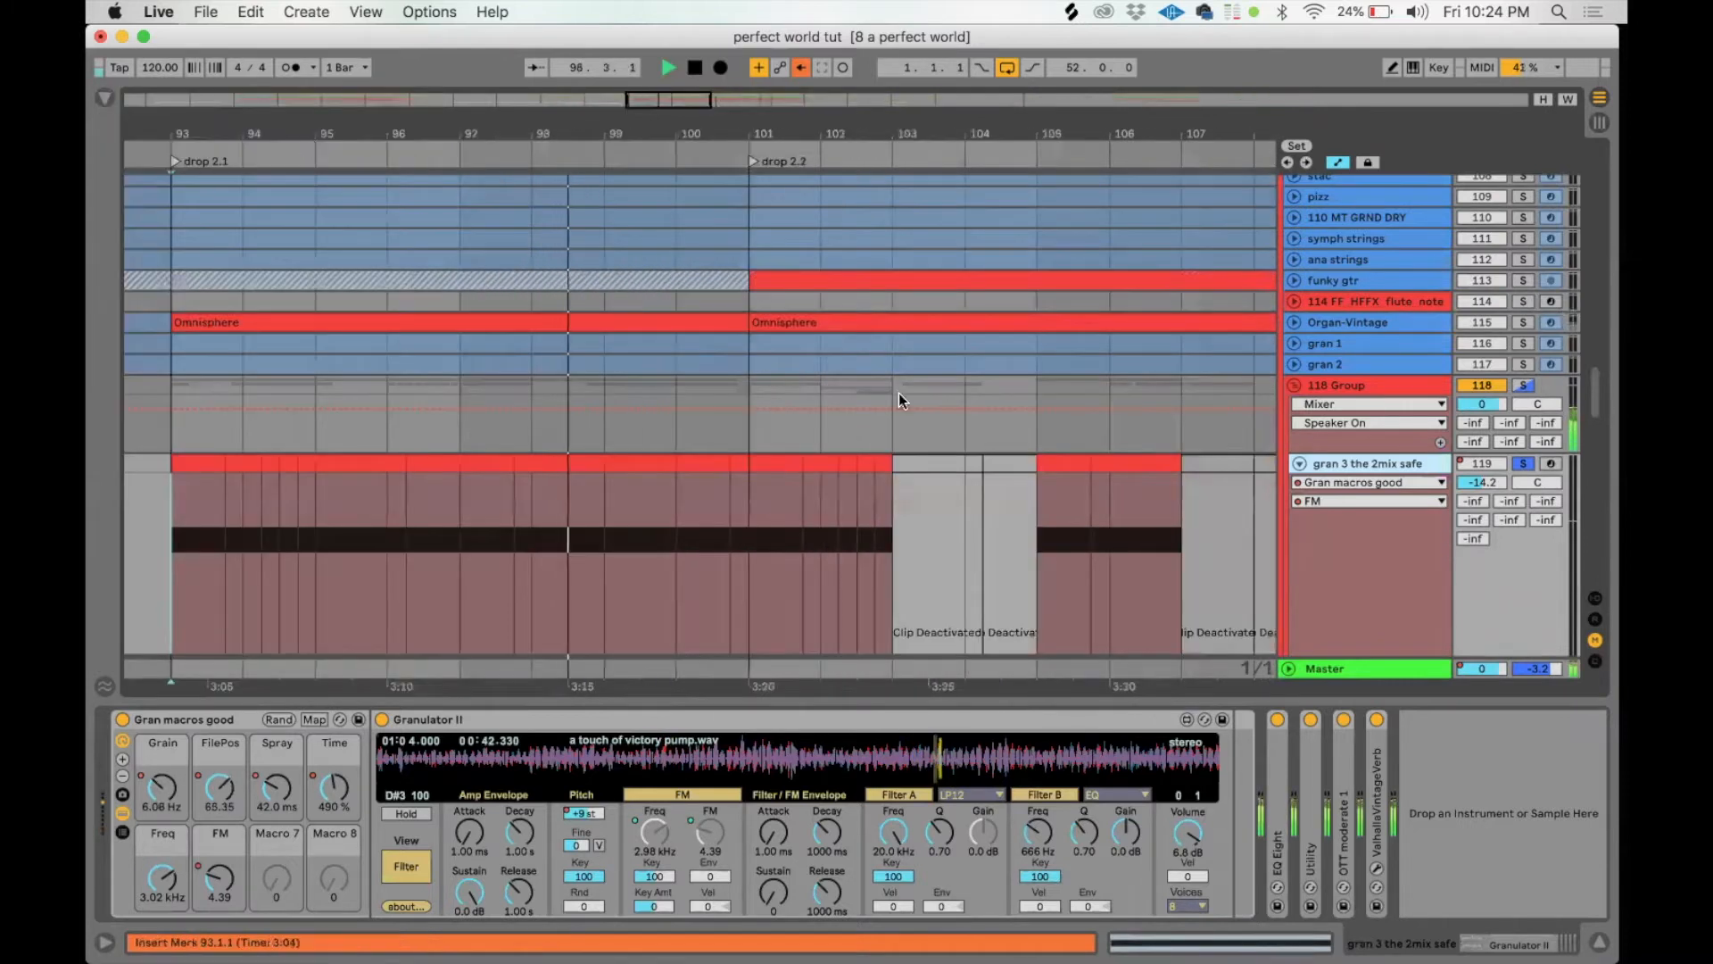
left_click_drag(755, 532, 148, 554)
key("super+c")
key("super+l")
key("space")
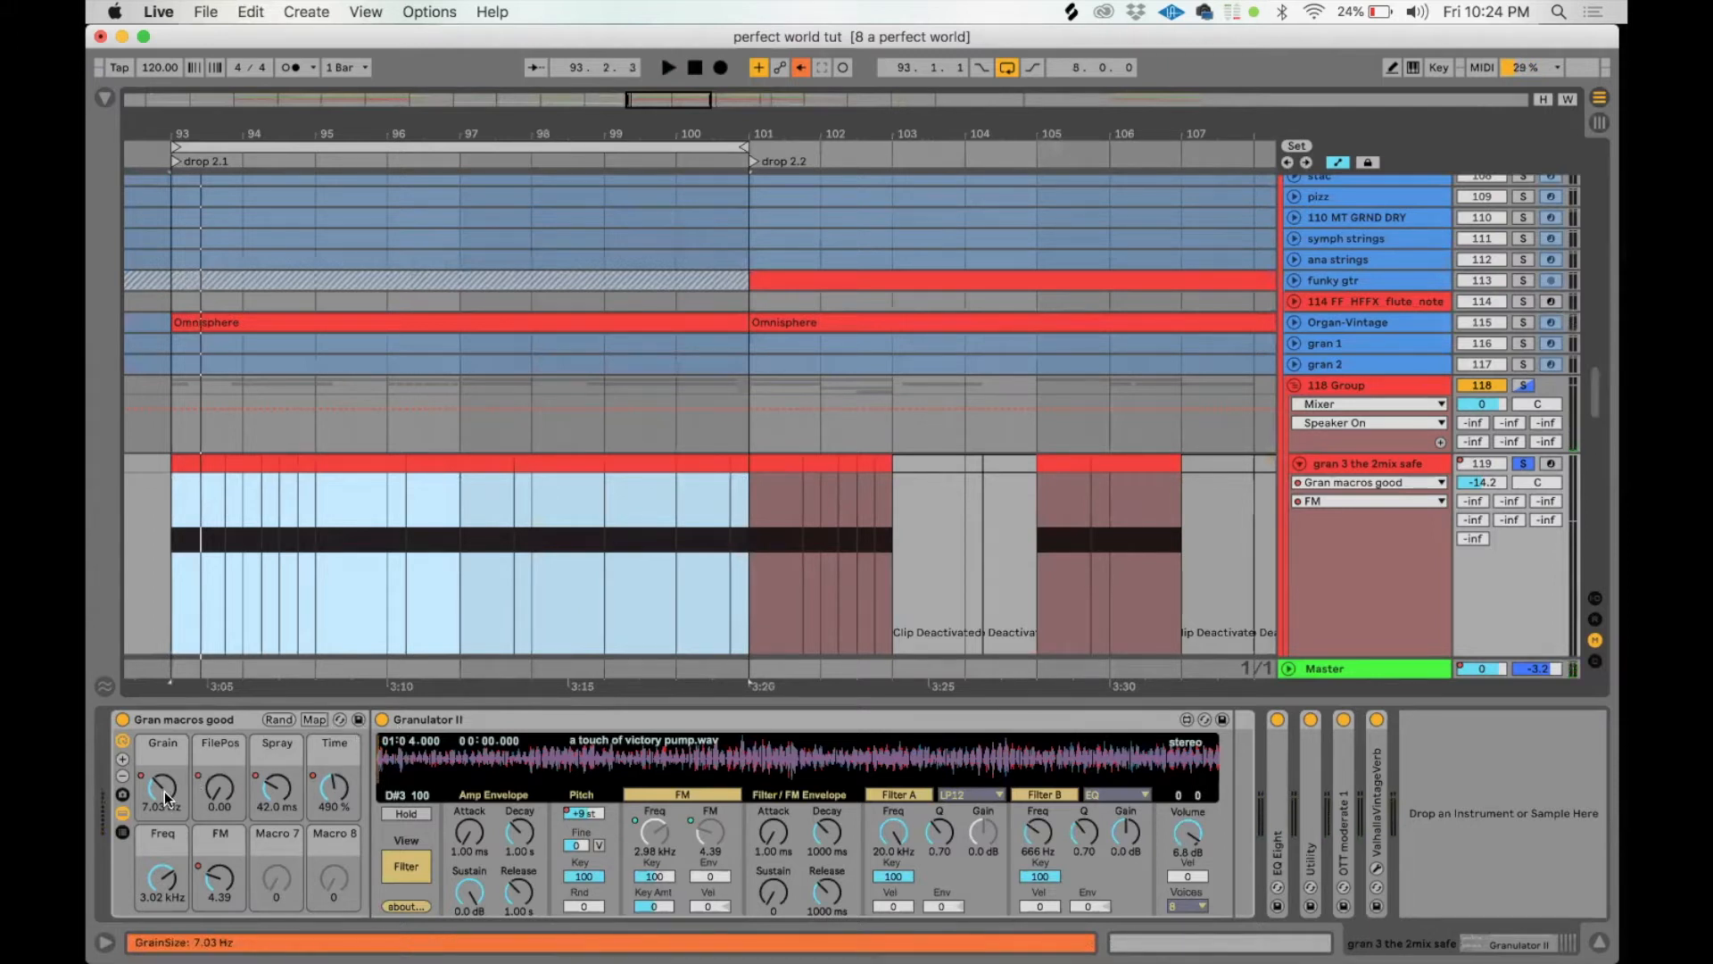
Step: Review the macros of the Gran macros good rack and audition the loop while switching Granulator II's FM off and back on
left_click(218, 789)
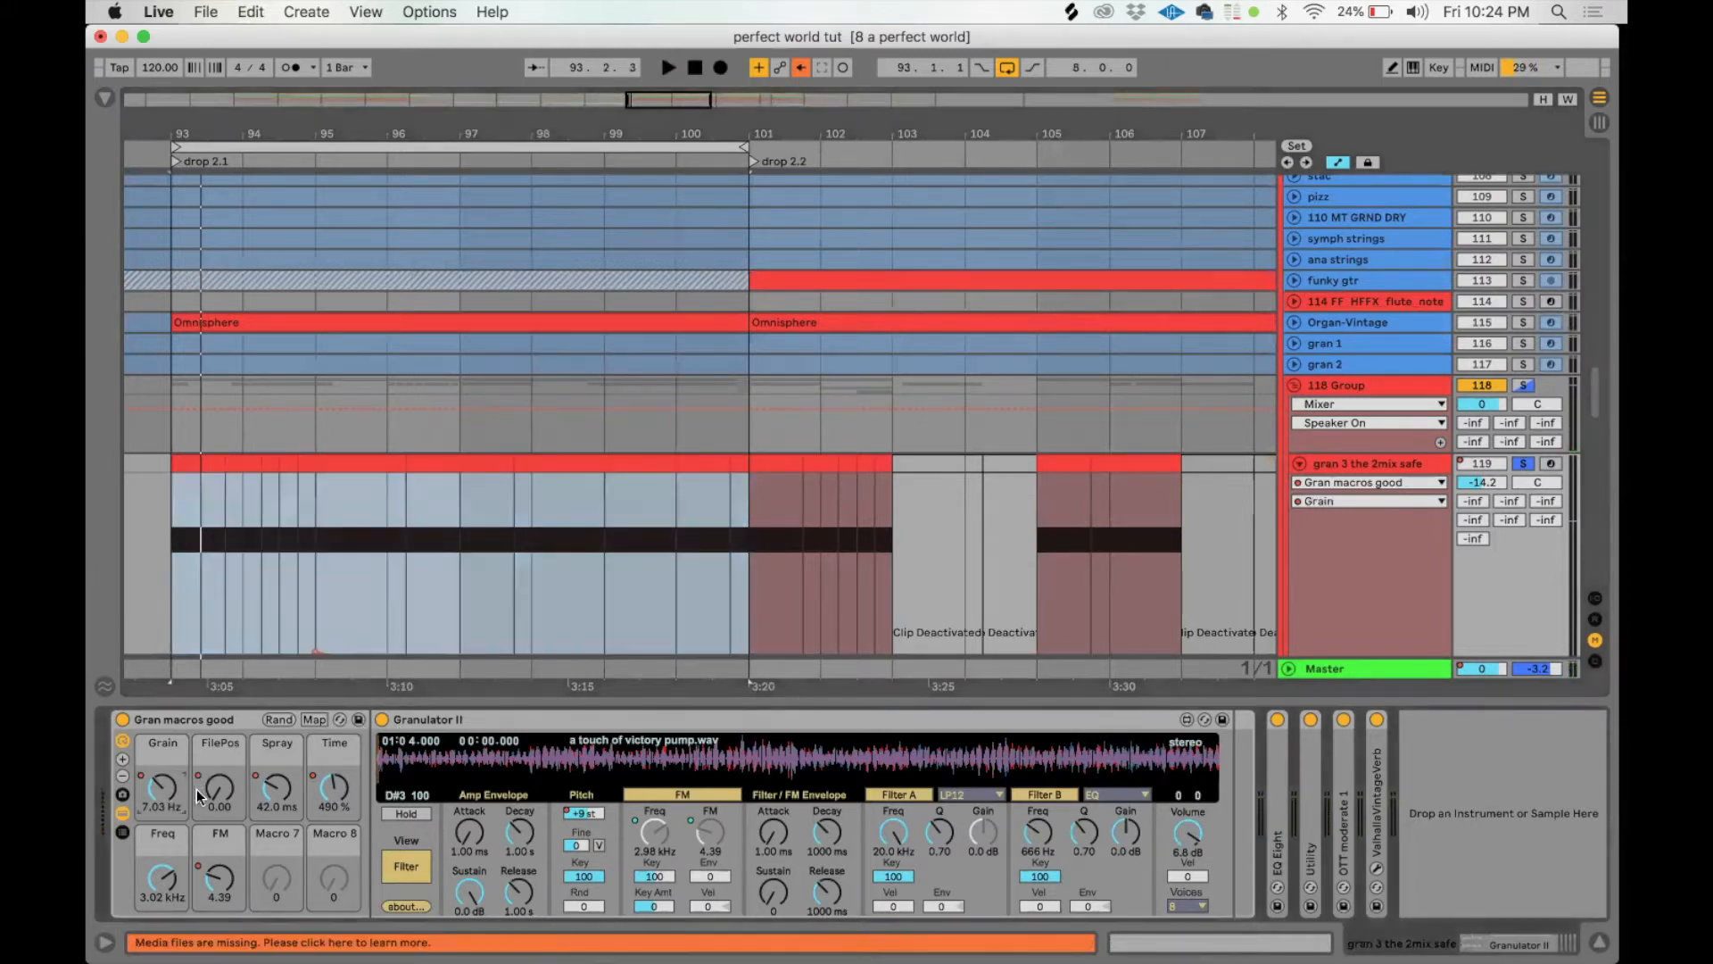
left_click(276, 789)
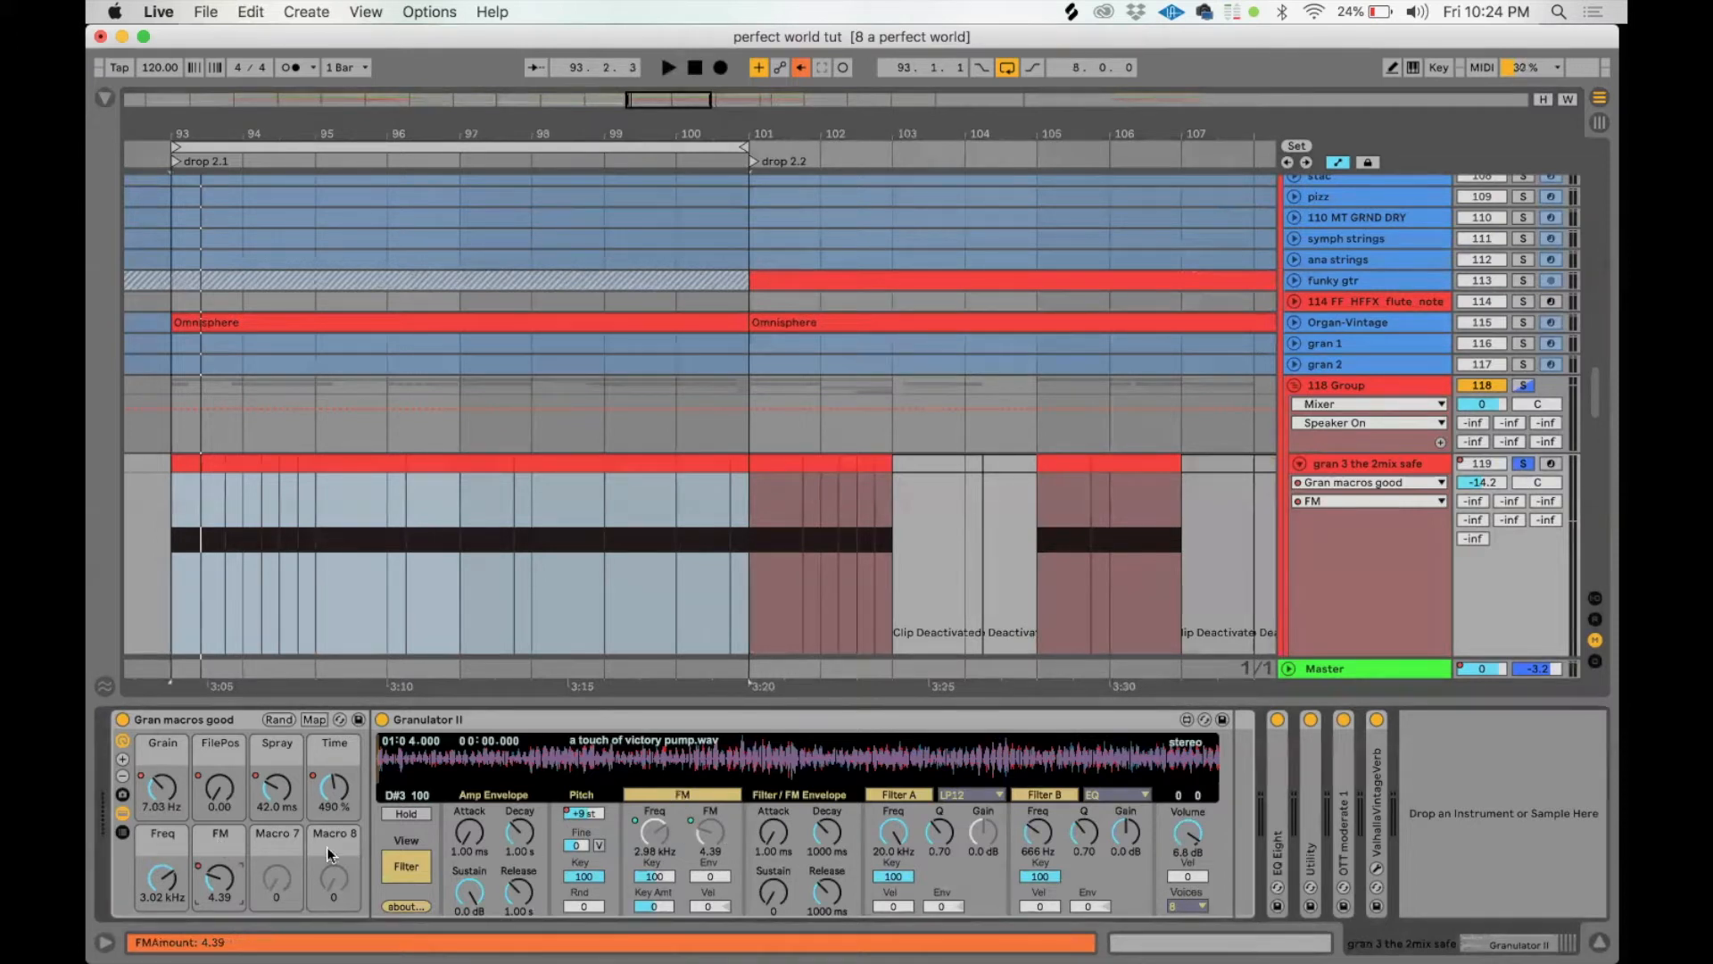
key("space")
left_click(709, 791)
left_click(709, 790)
key("space")
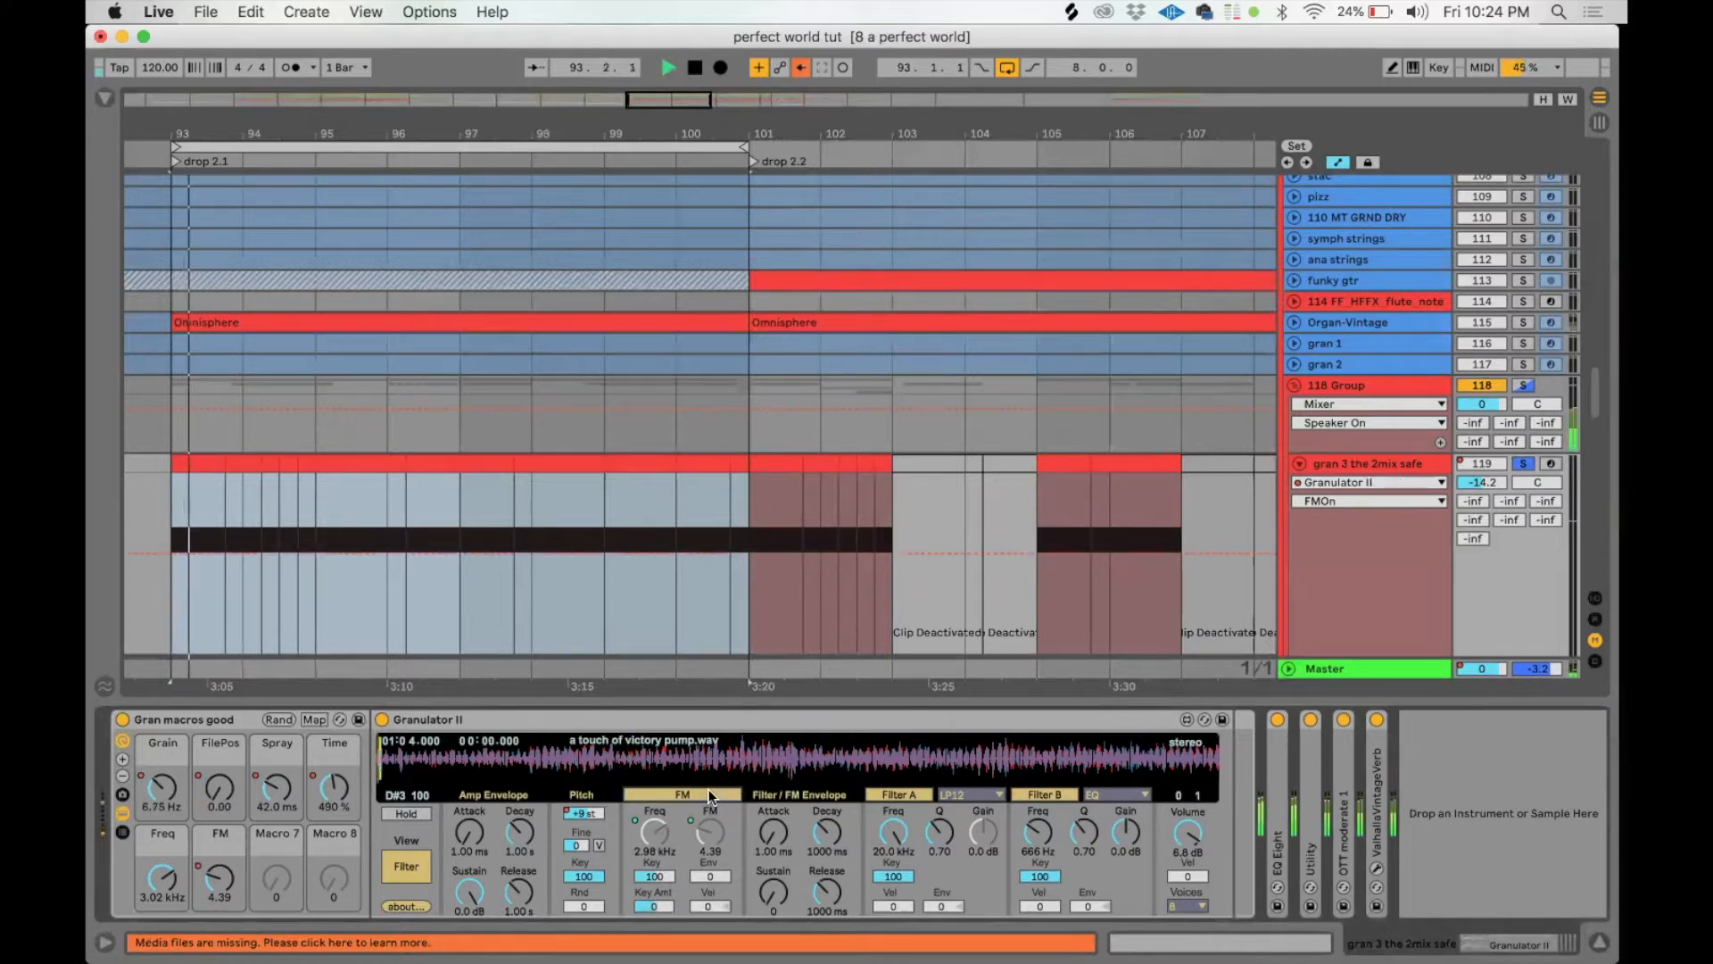
key("space")
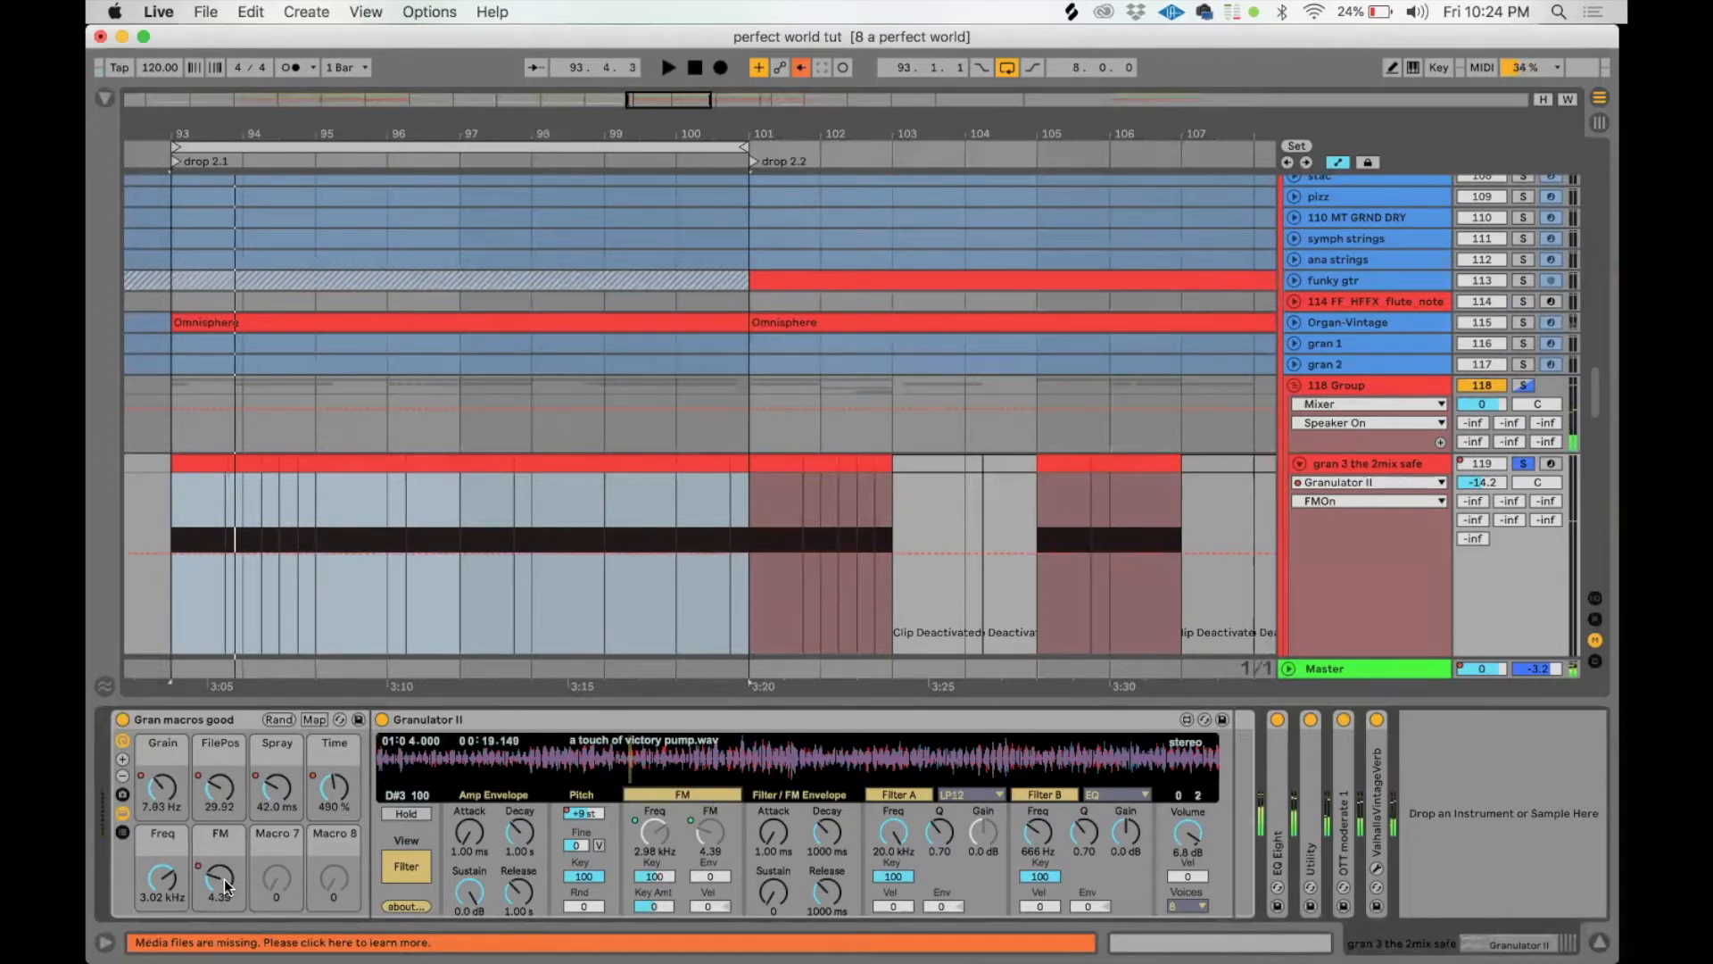
Step: Audition the drop 2.1 loop with the FM macro at 0, 166.92 and 4.39
left_click(224, 881)
key("space")
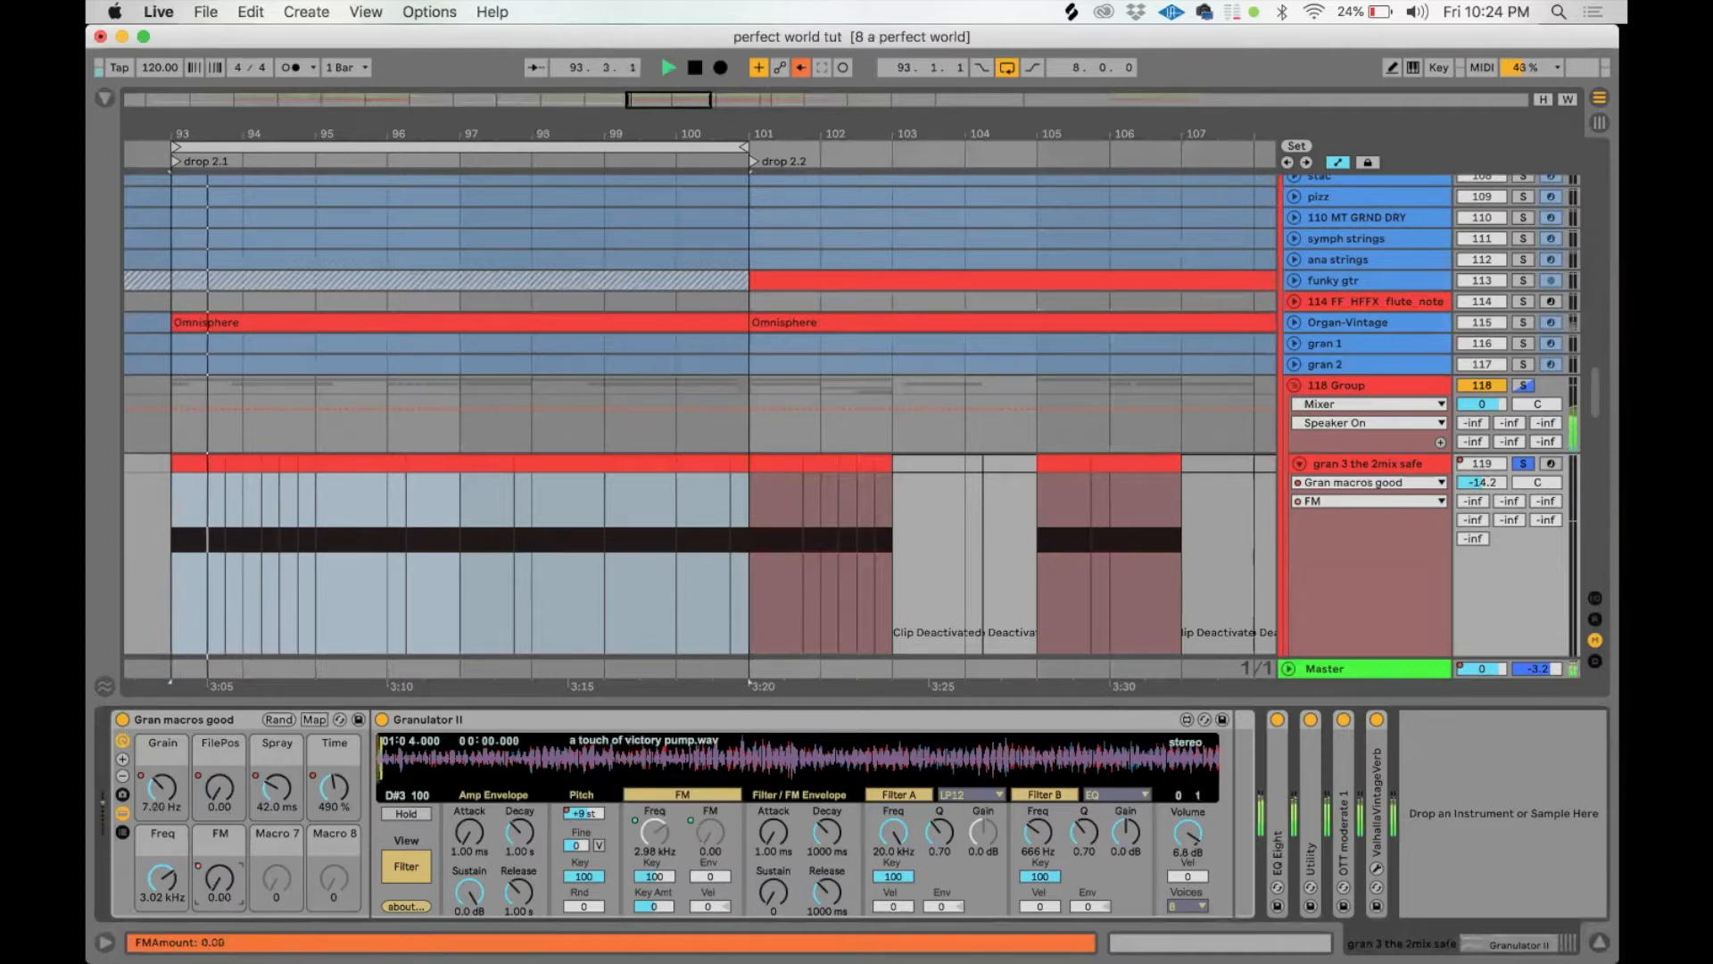
key("space")
left_click_drag(220, 879, 220, 790)
key("space")
left_click_drag(221, 879, 221, 946)
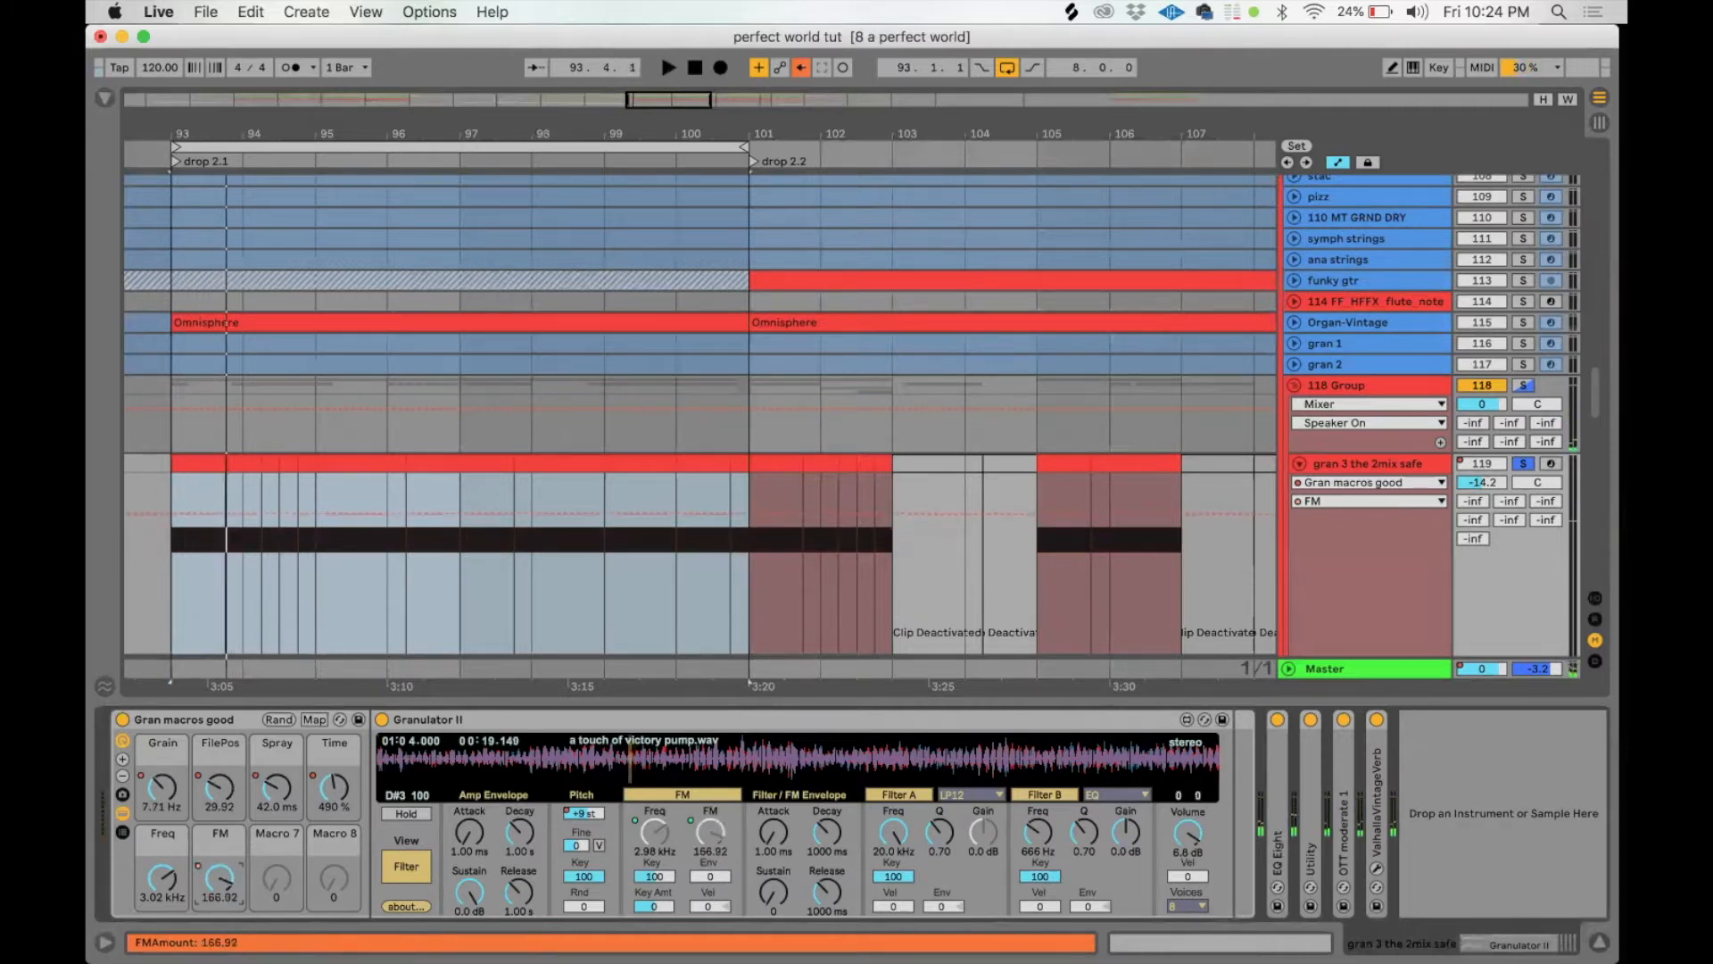
key("space")
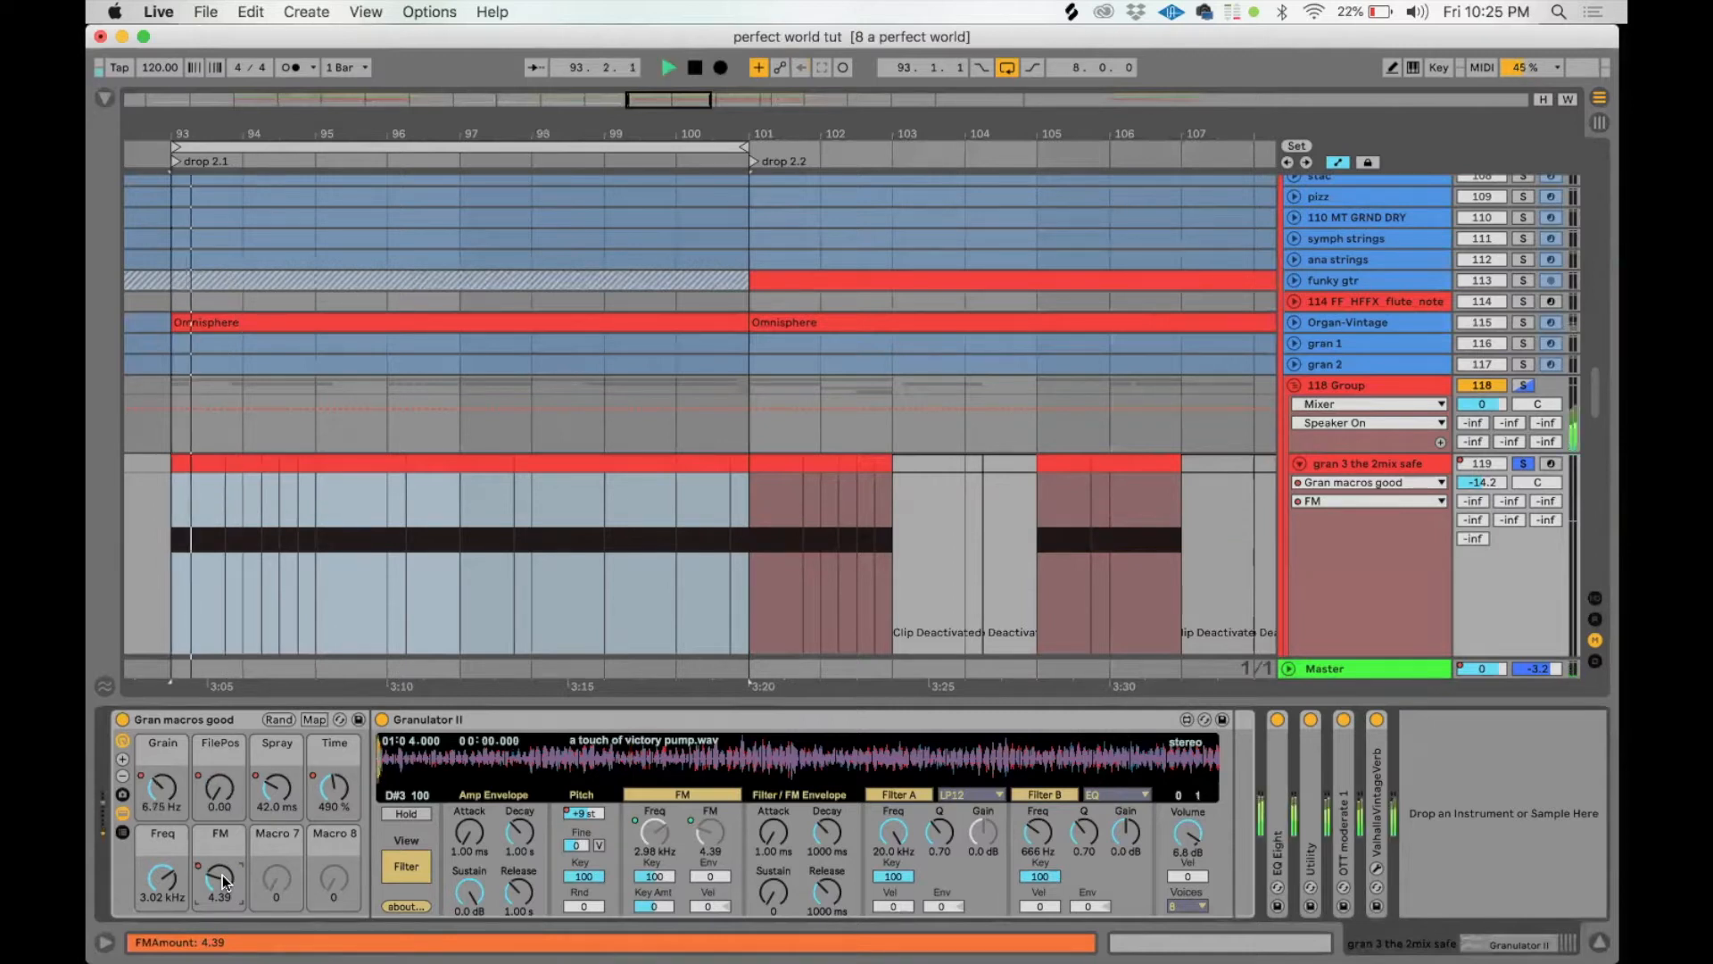
key("space")
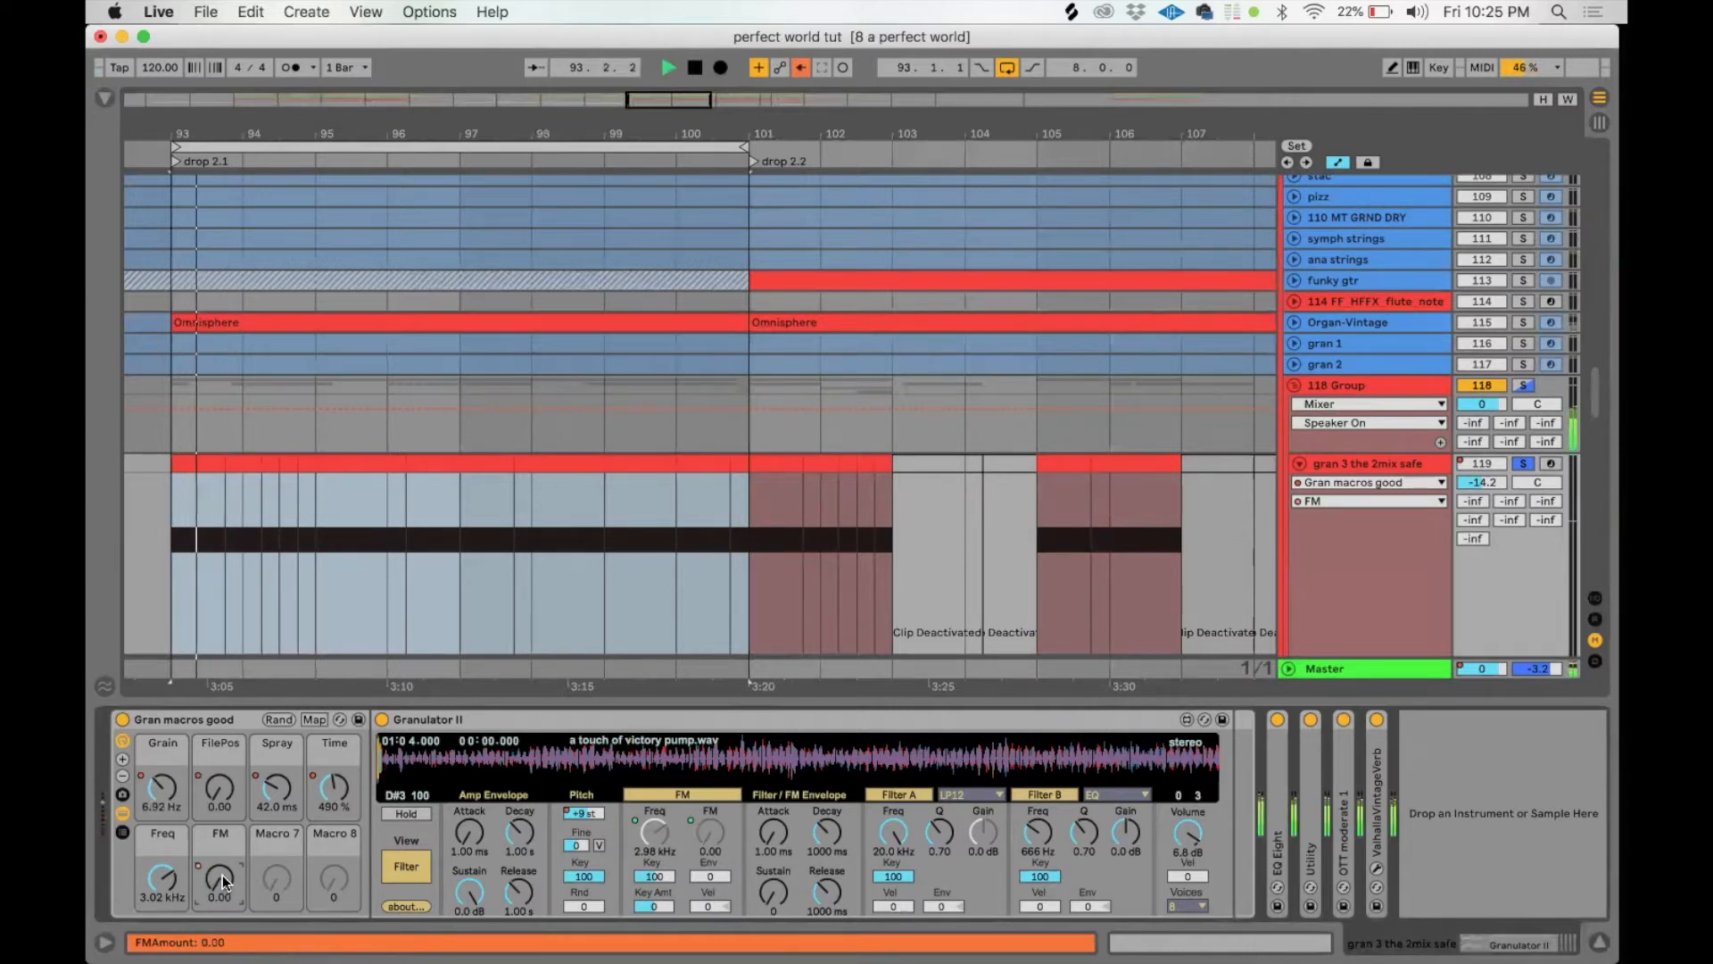
key("space")
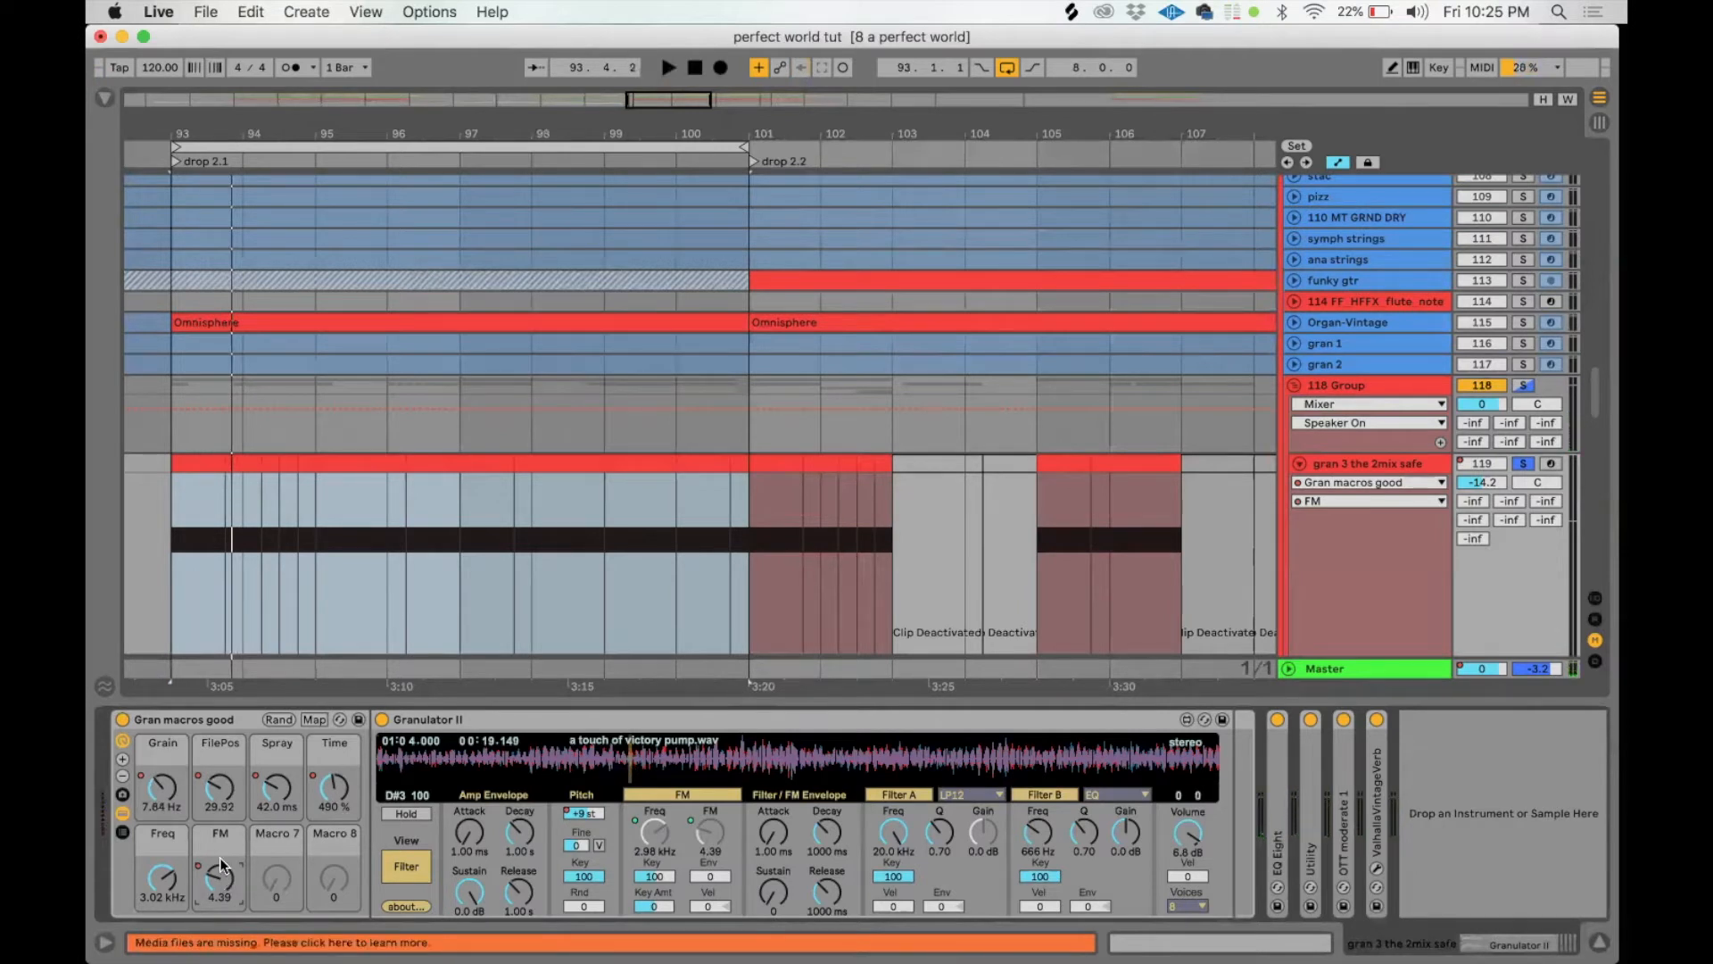
Step: Examine the automation curves of the Grain, FilePos, Spray and Time macros across drop 2.1 on the gran 3 track
left_click(163, 788)
scroll(302, 605, "down", 5)
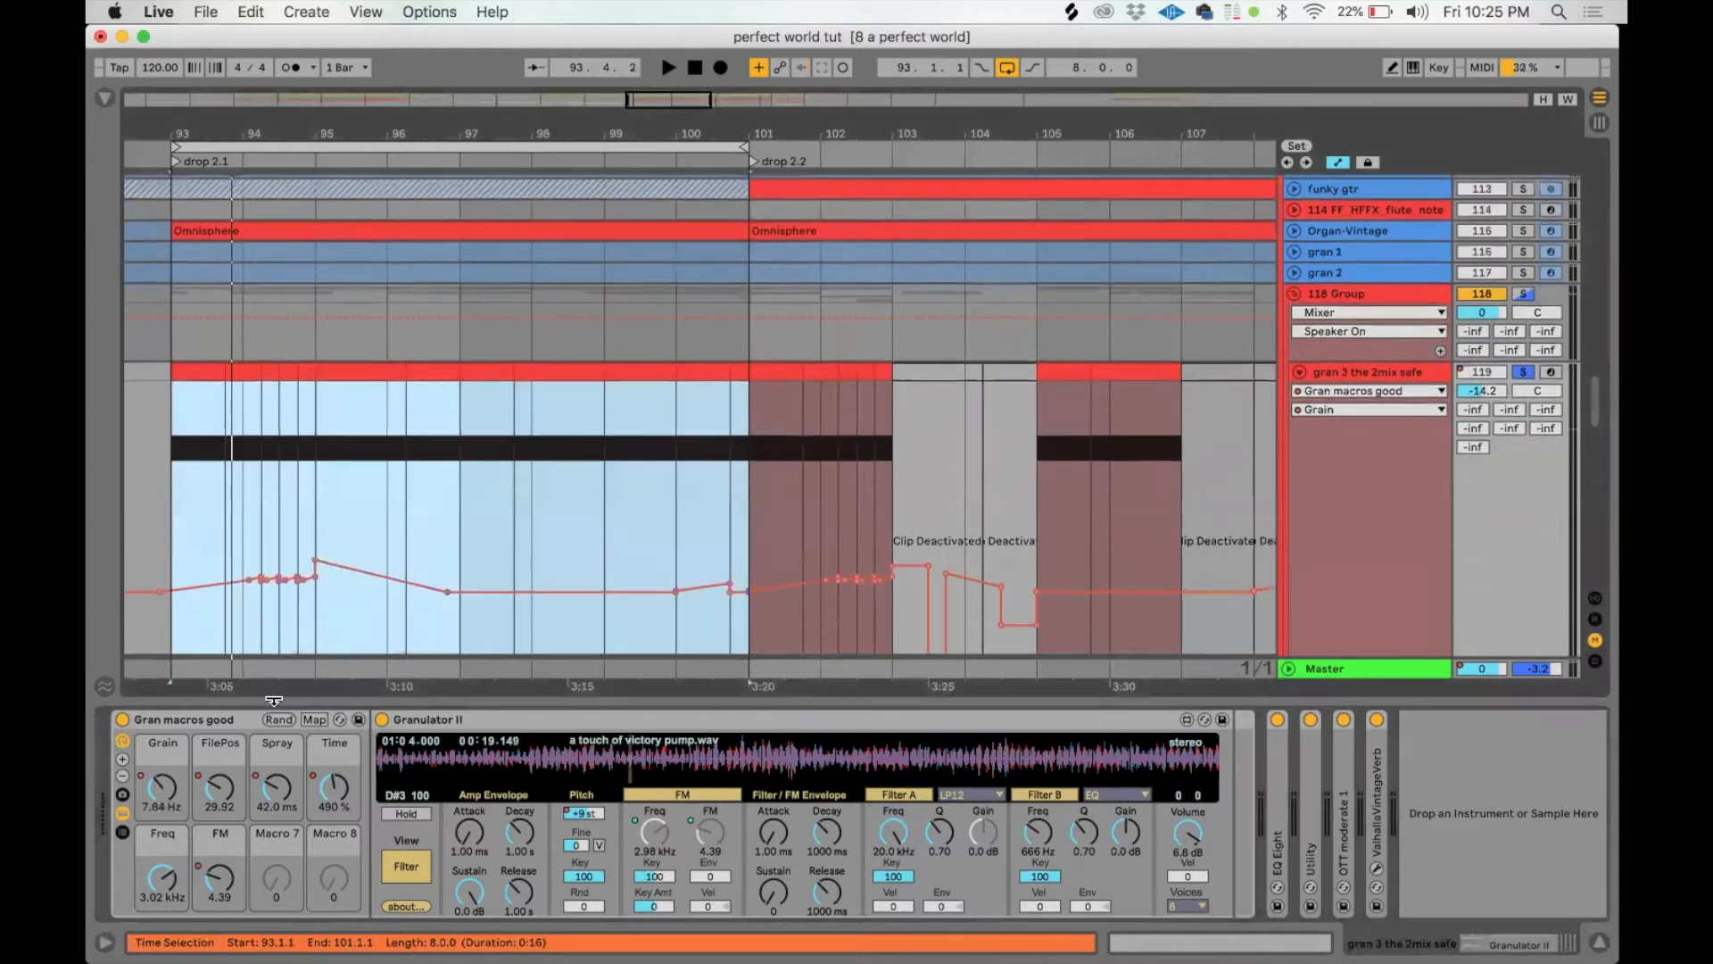
left_click(223, 789)
scroll(244, 614, "down", 3)
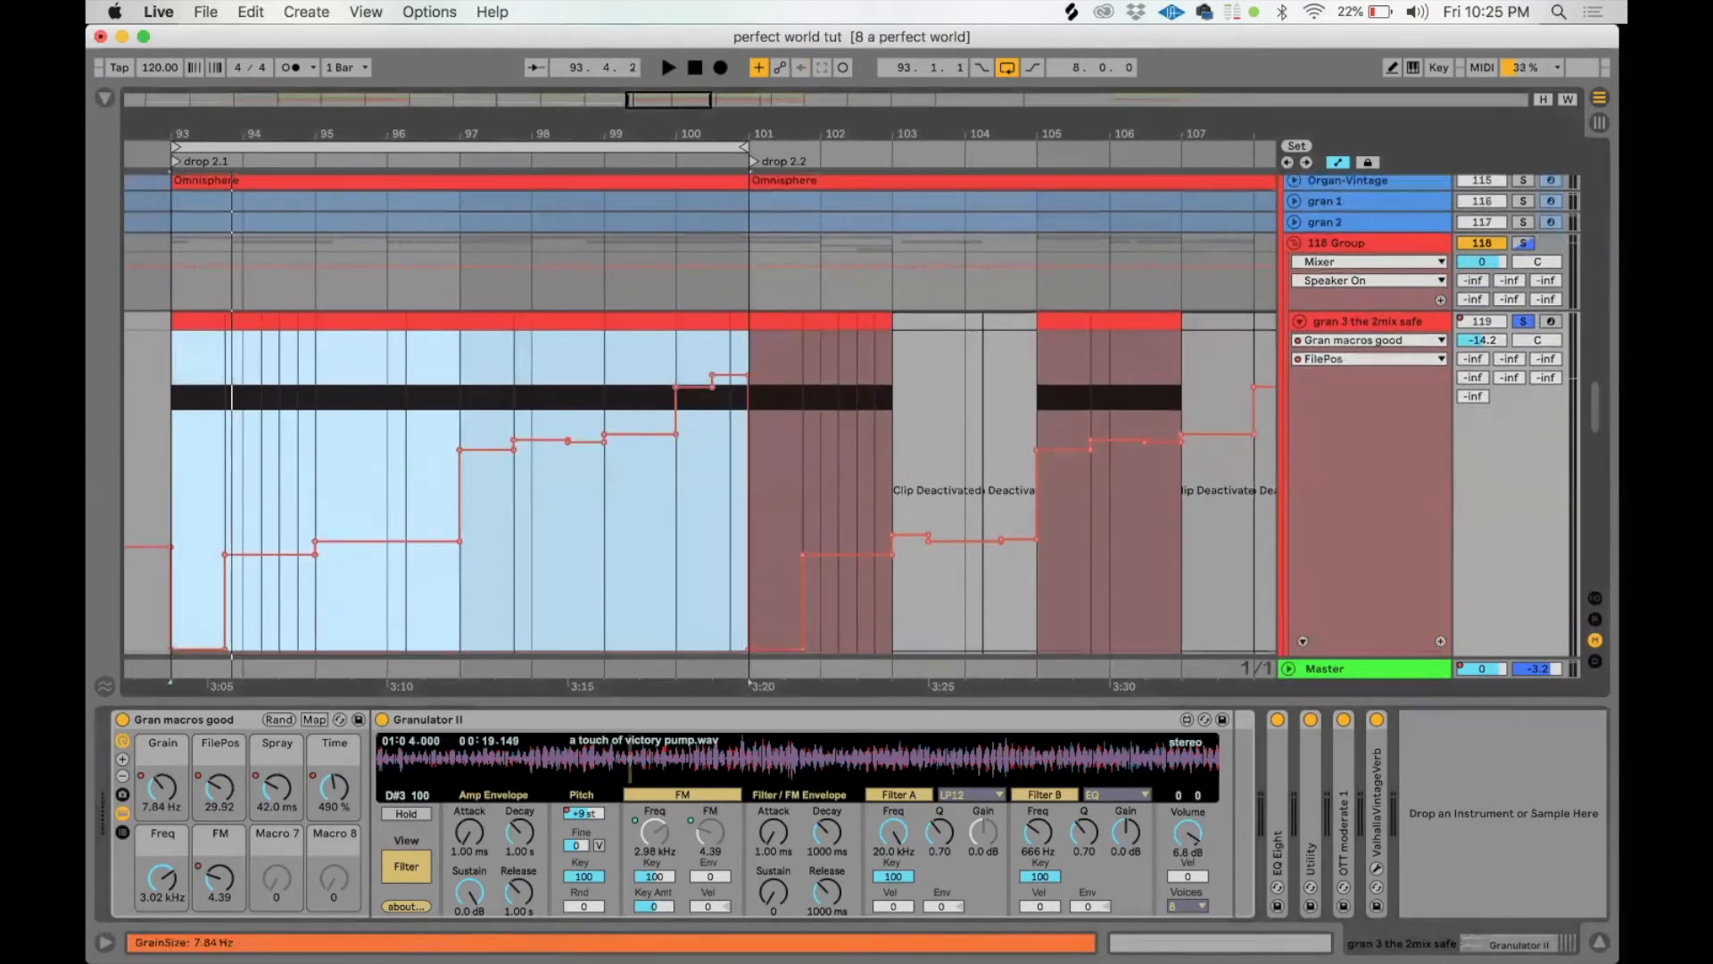
left_click(196, 791)
left_click(214, 790)
left_click(280, 790)
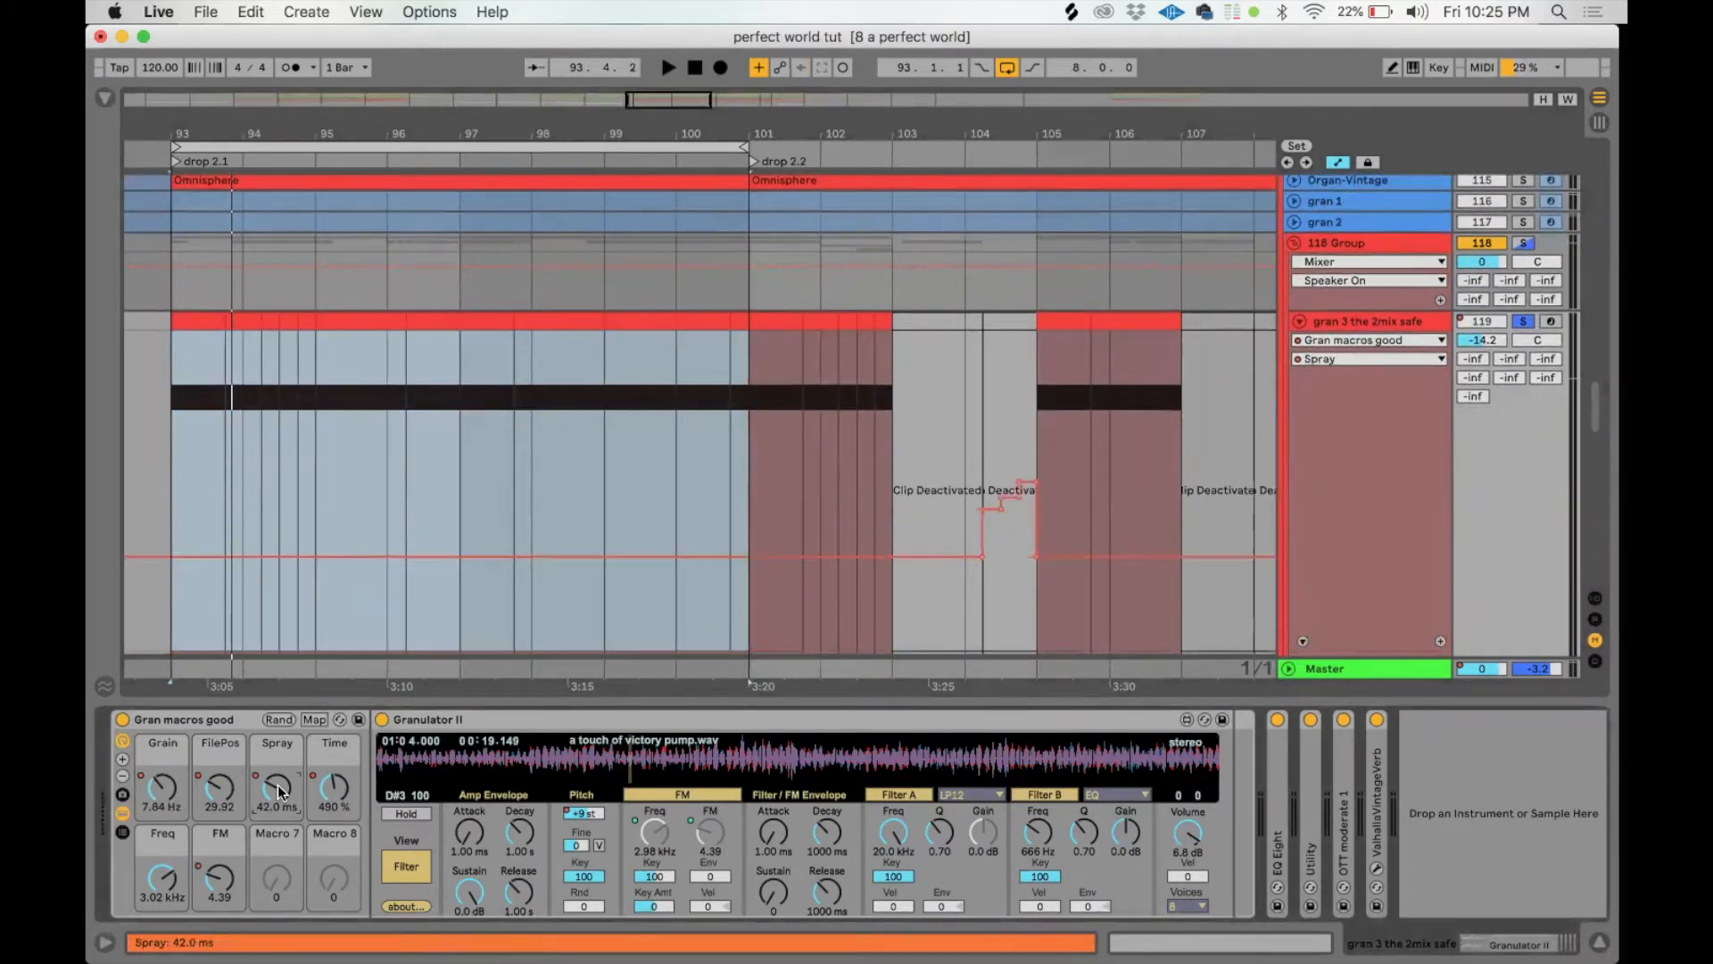
left_click(340, 790)
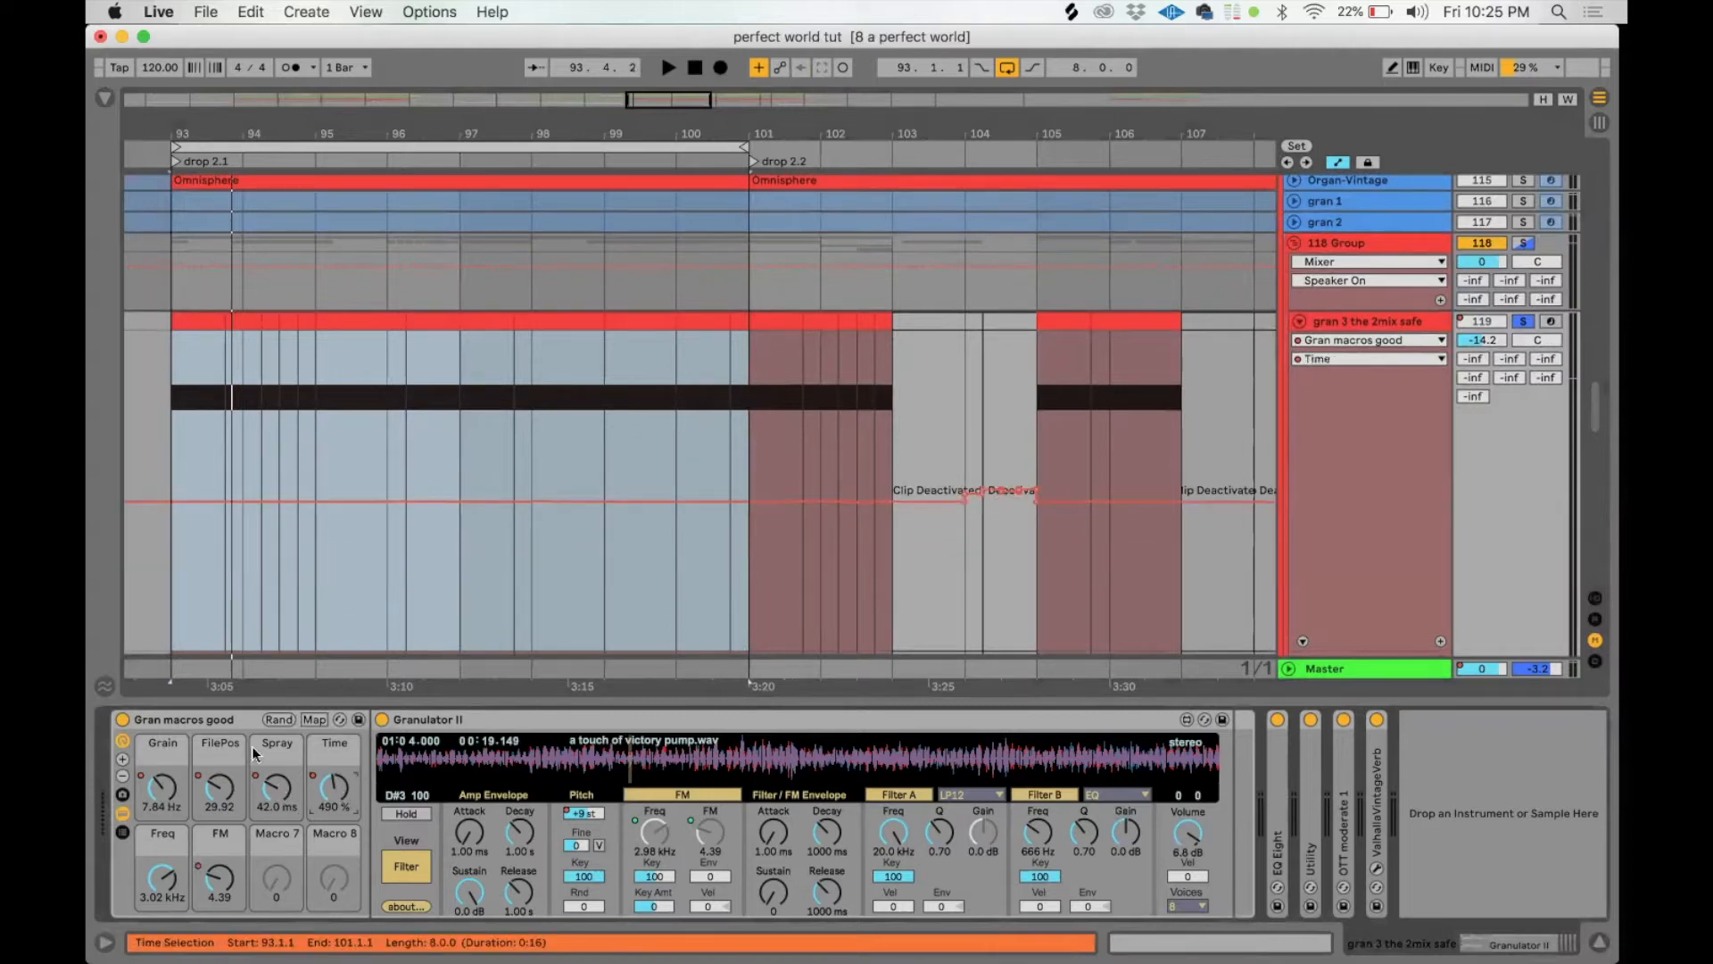
left_click(161, 787)
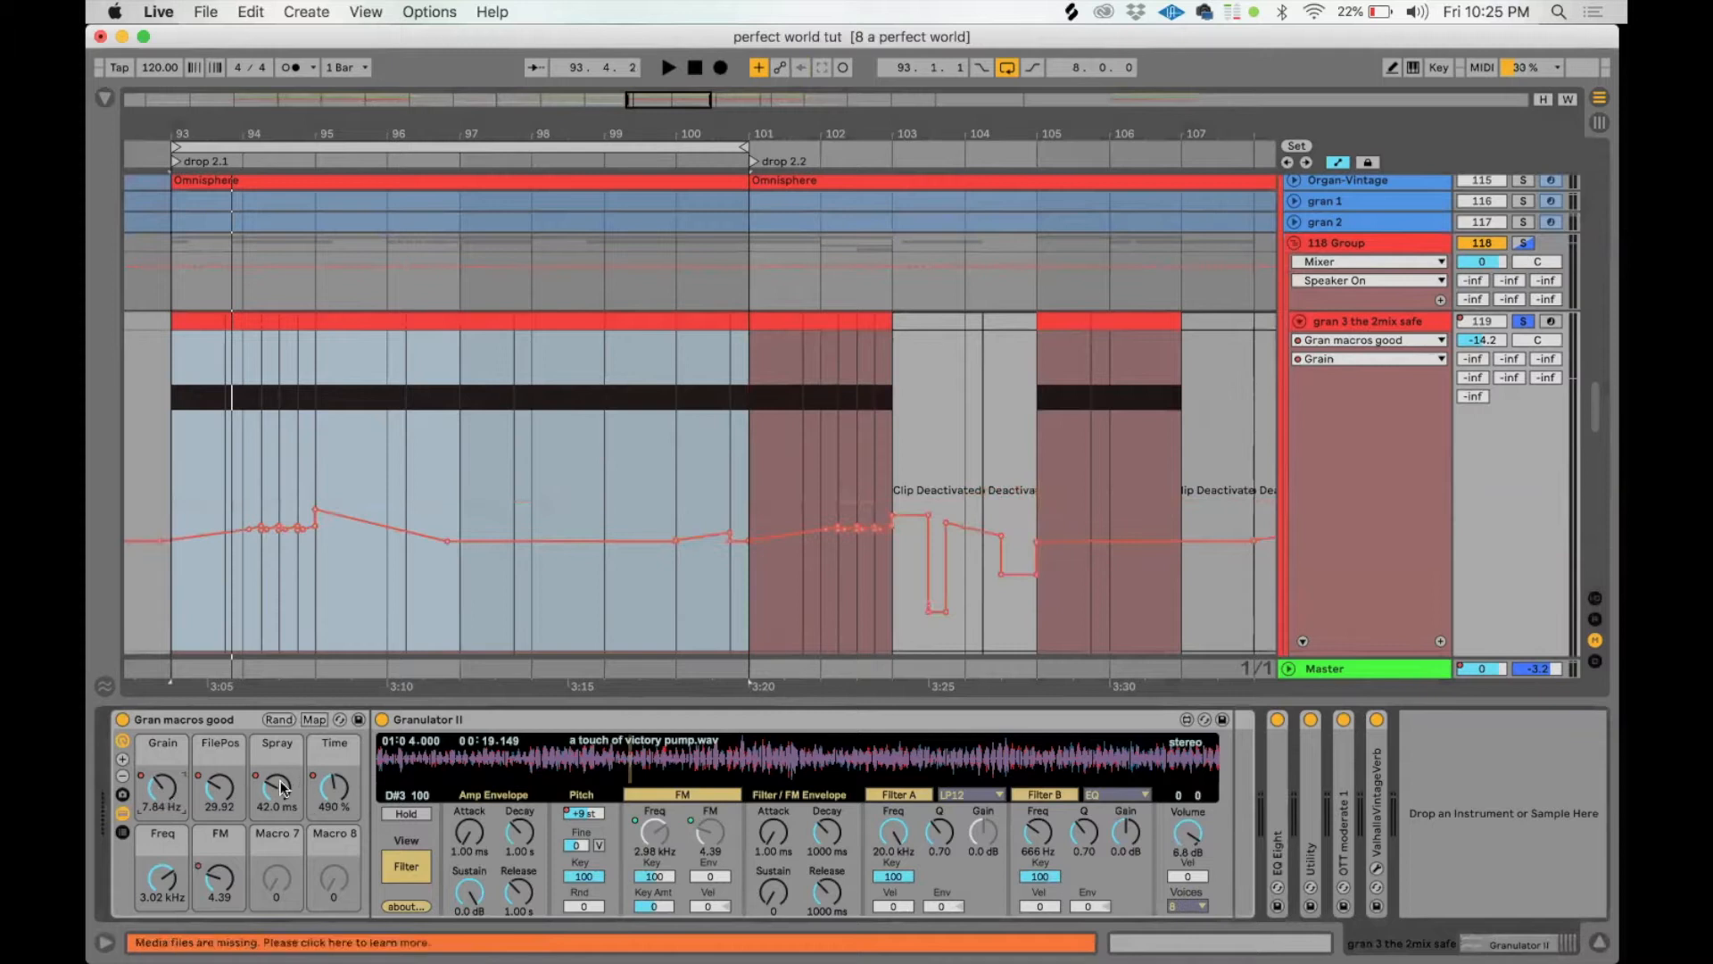
left_click(179, 474)
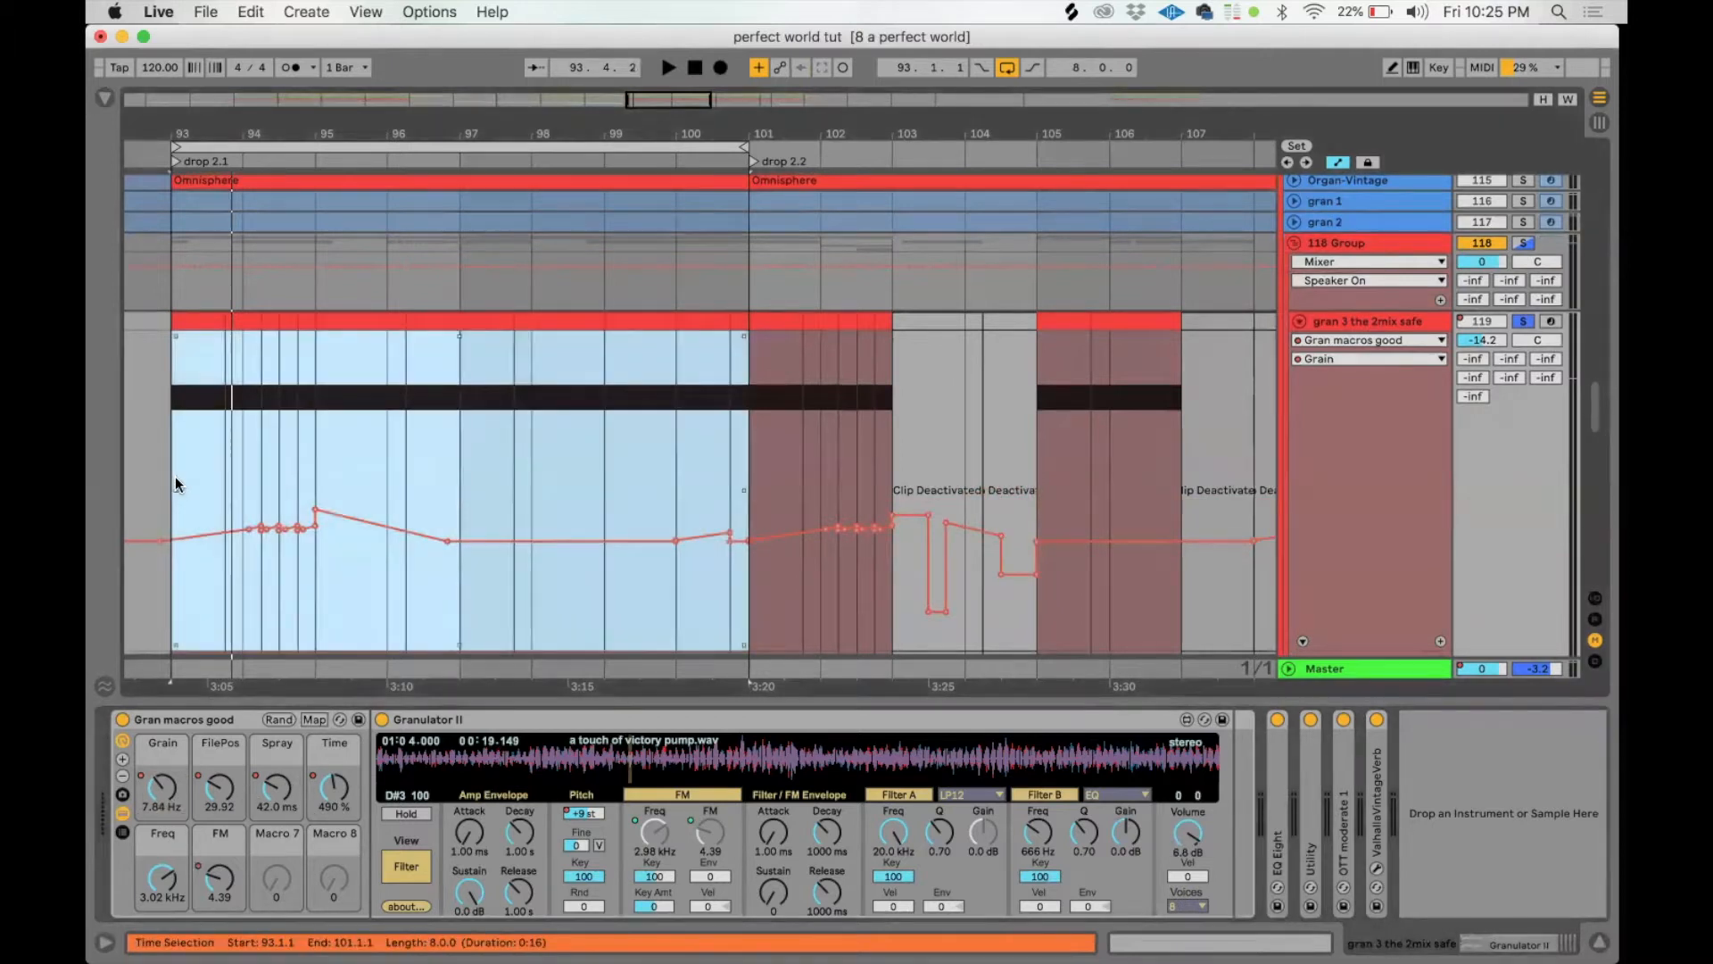
left_click(230, 799)
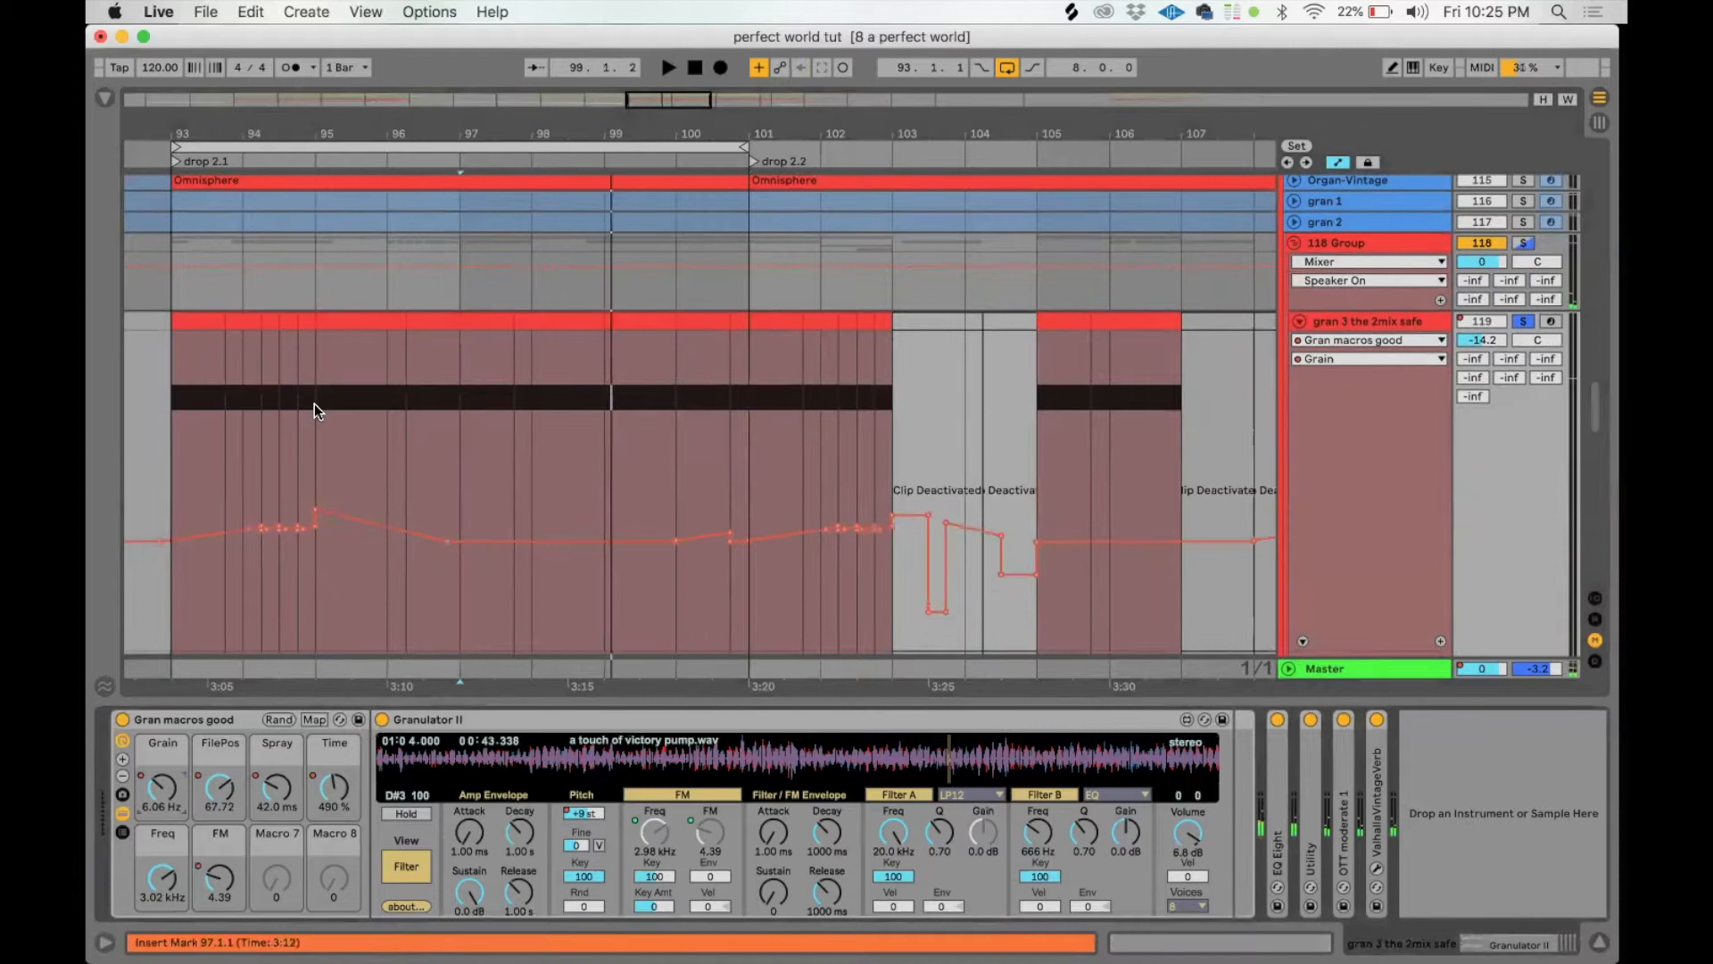
Step: Audition the gran 3 track from bar 95 and inspect its EQ Eight, Utility, OTT moderate 1 and ValhallaVintageVerb effects
left_click_drag(314, 403, 434, 408)
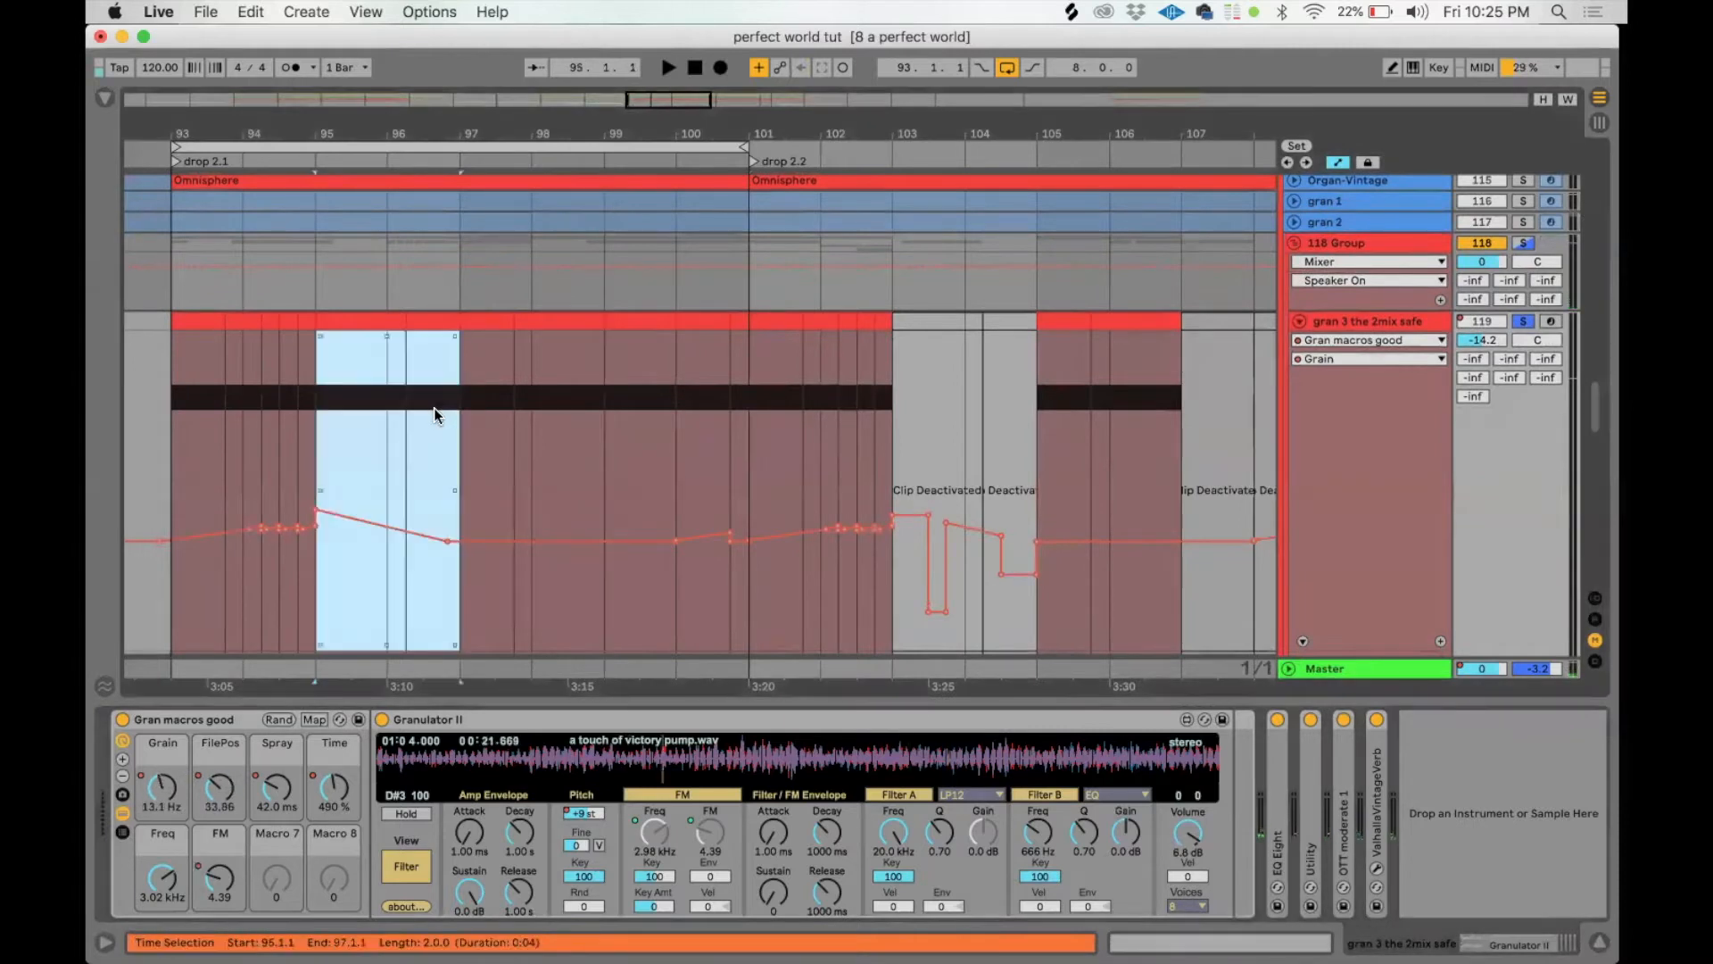
key("space")
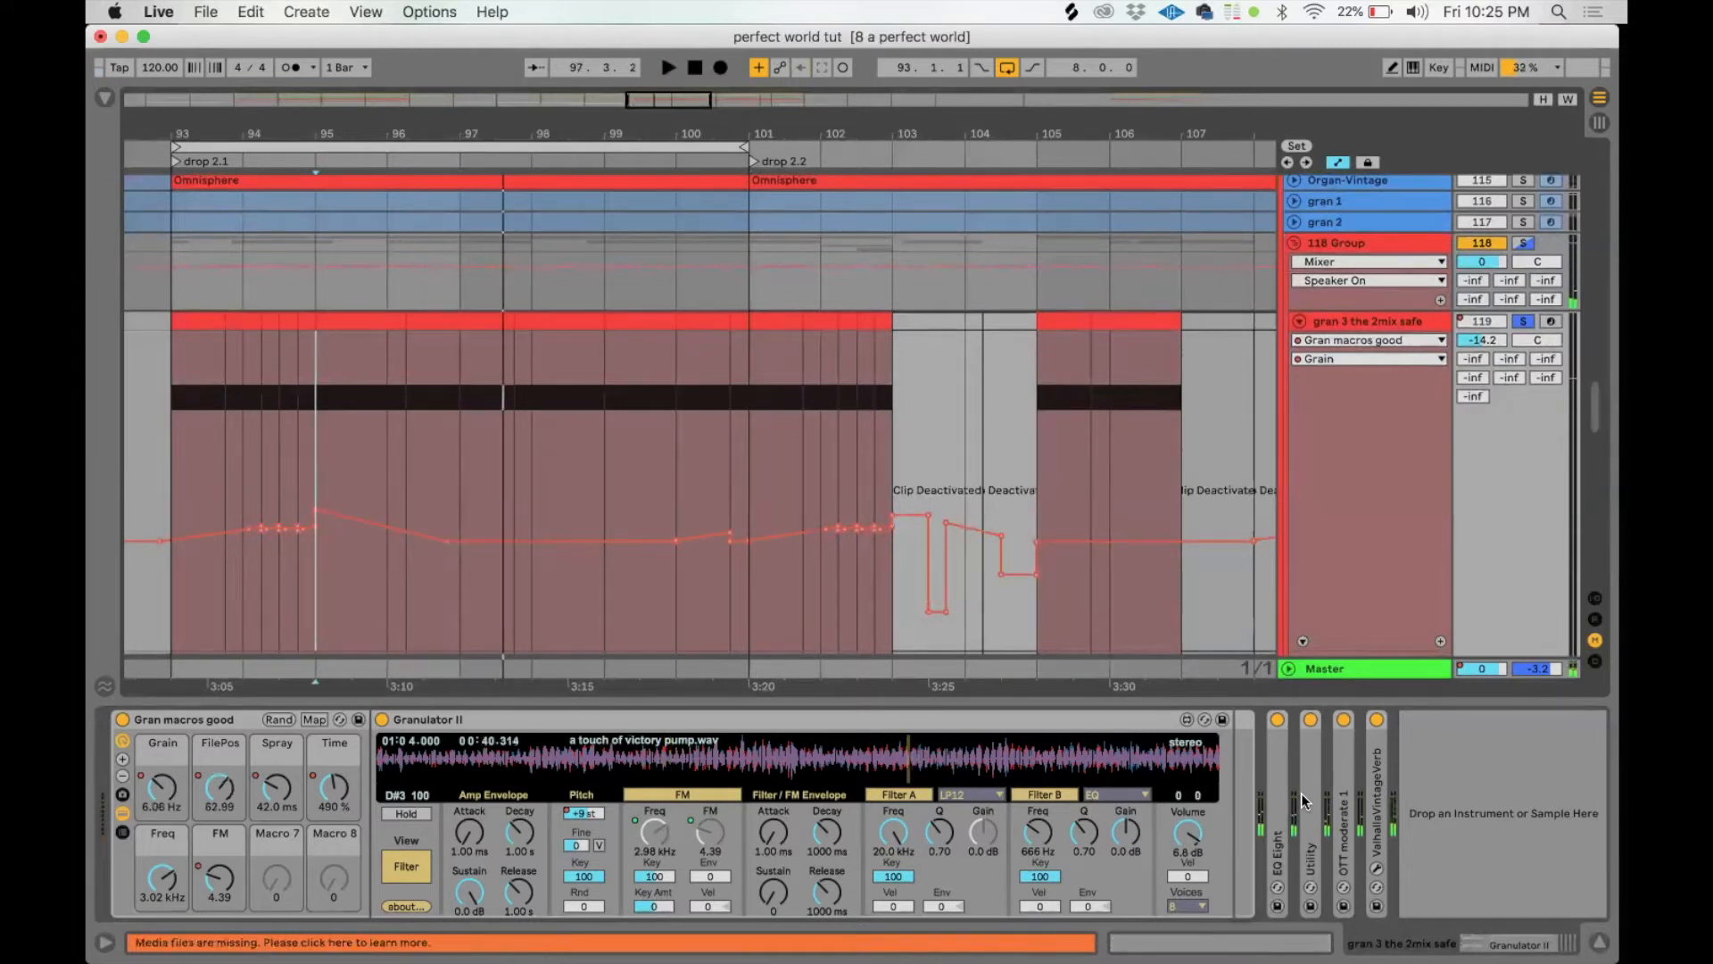
scroll(1281, 822, "right", 6)
left_click(1381, 787)
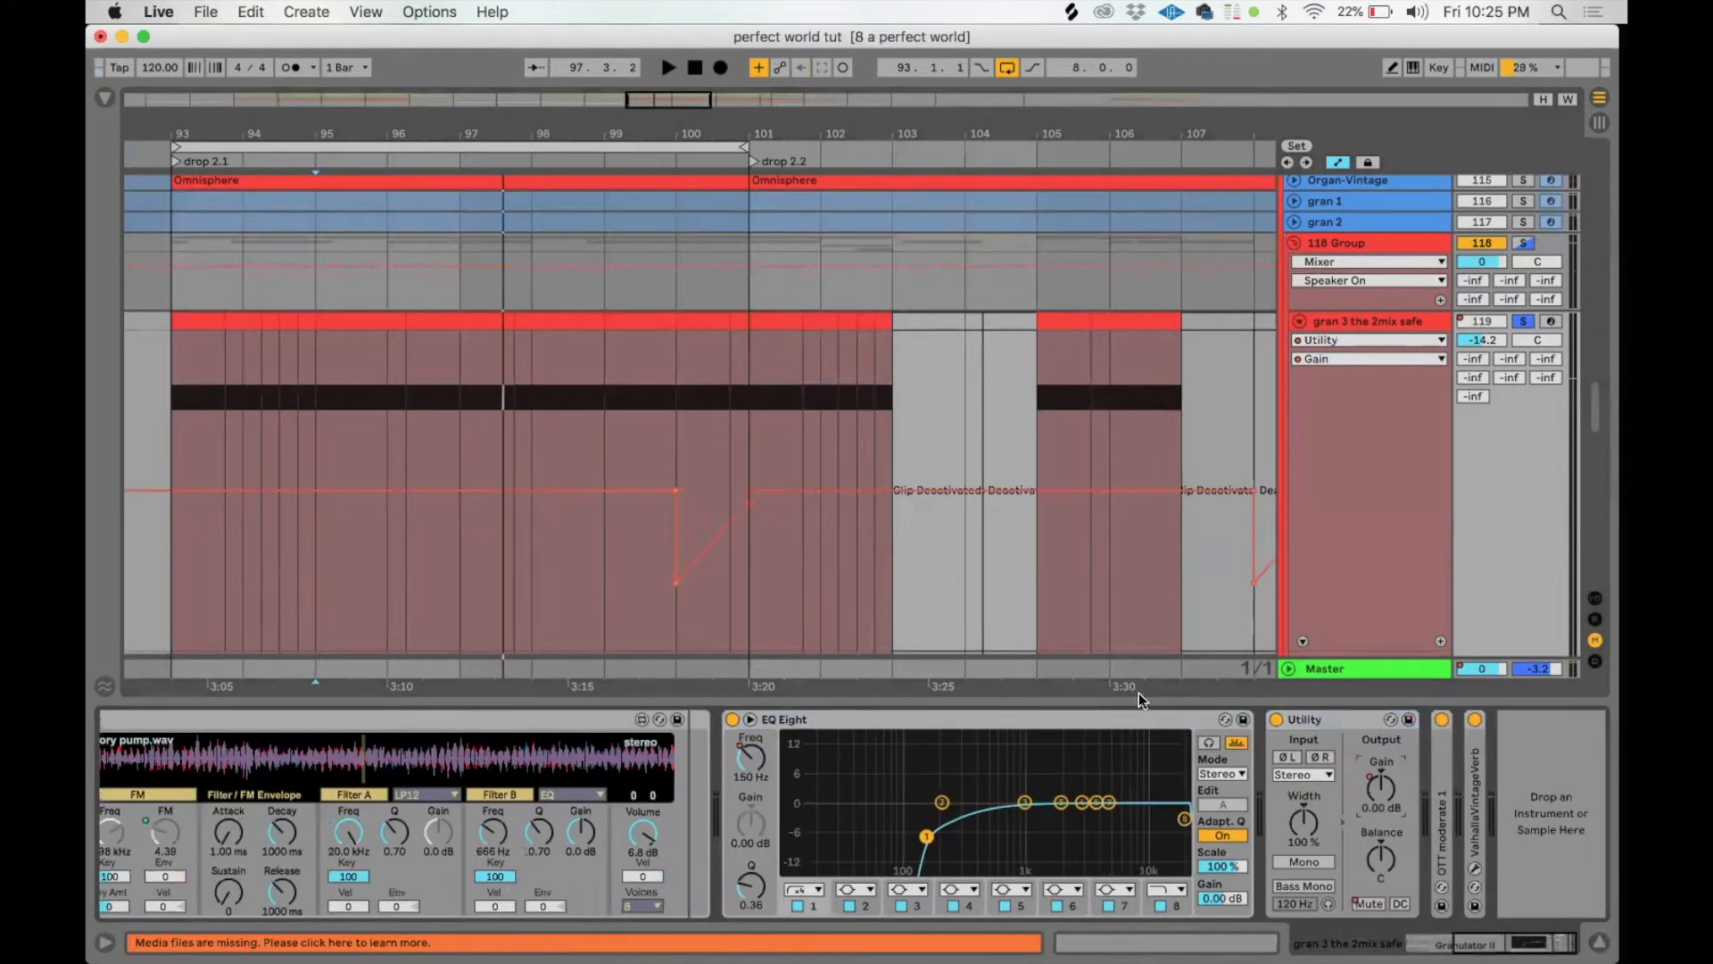
double_click(1445, 772)
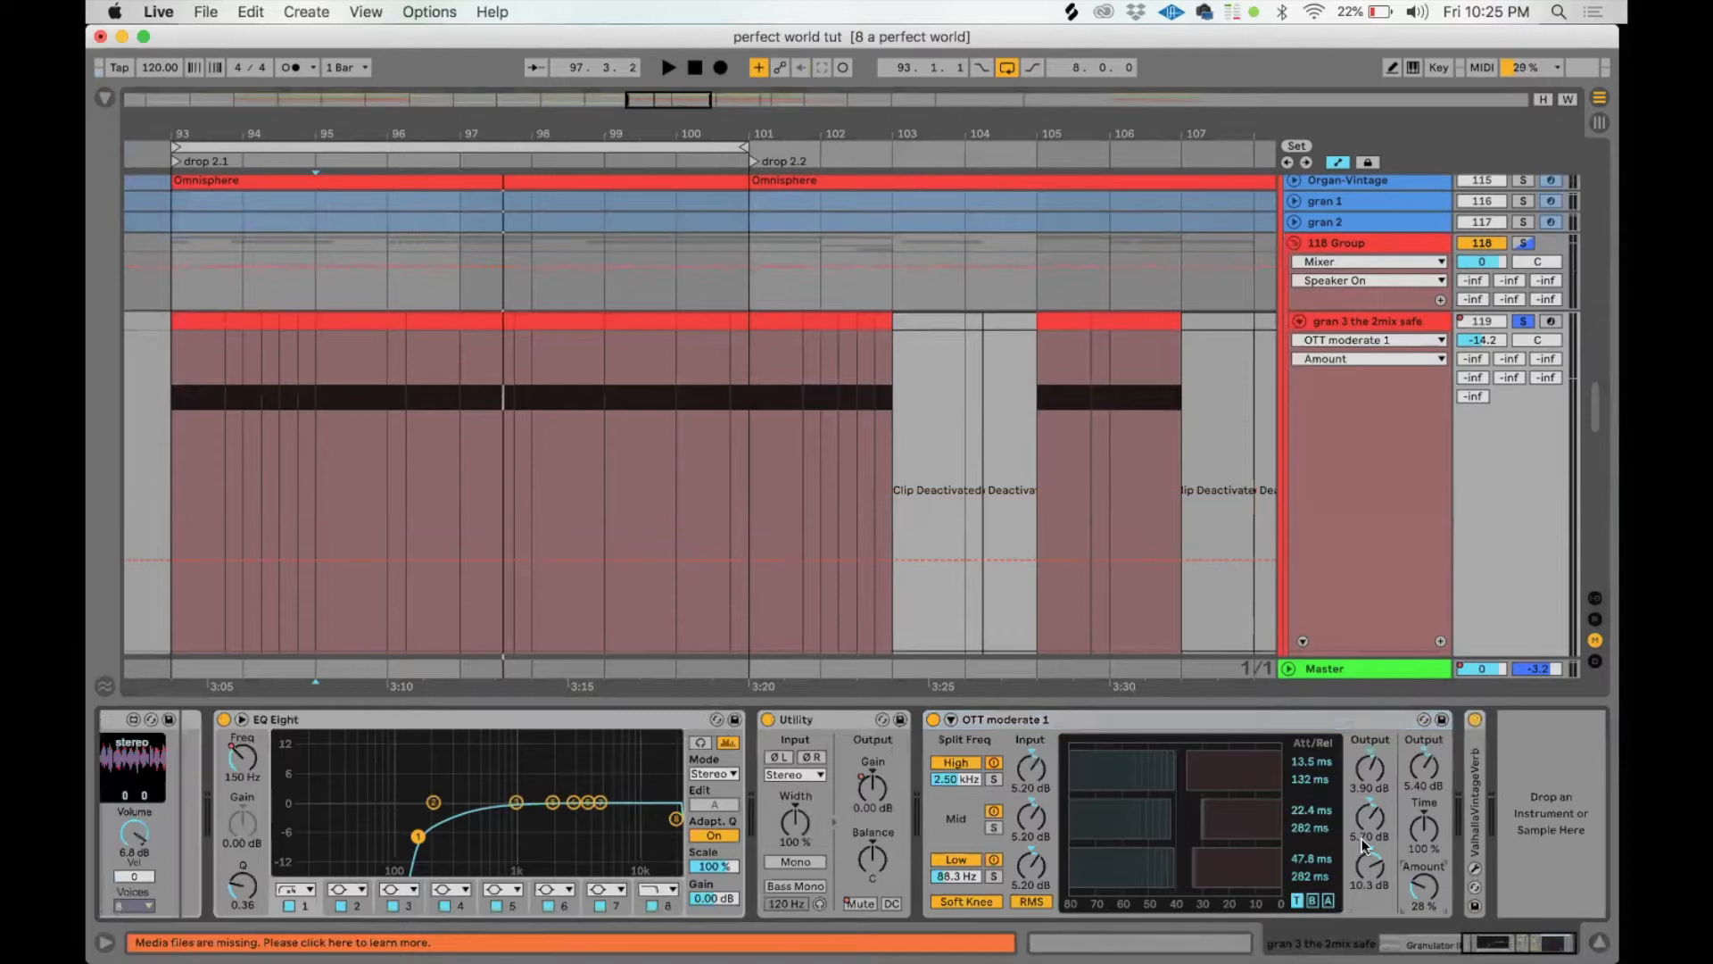
double_click(1474, 776)
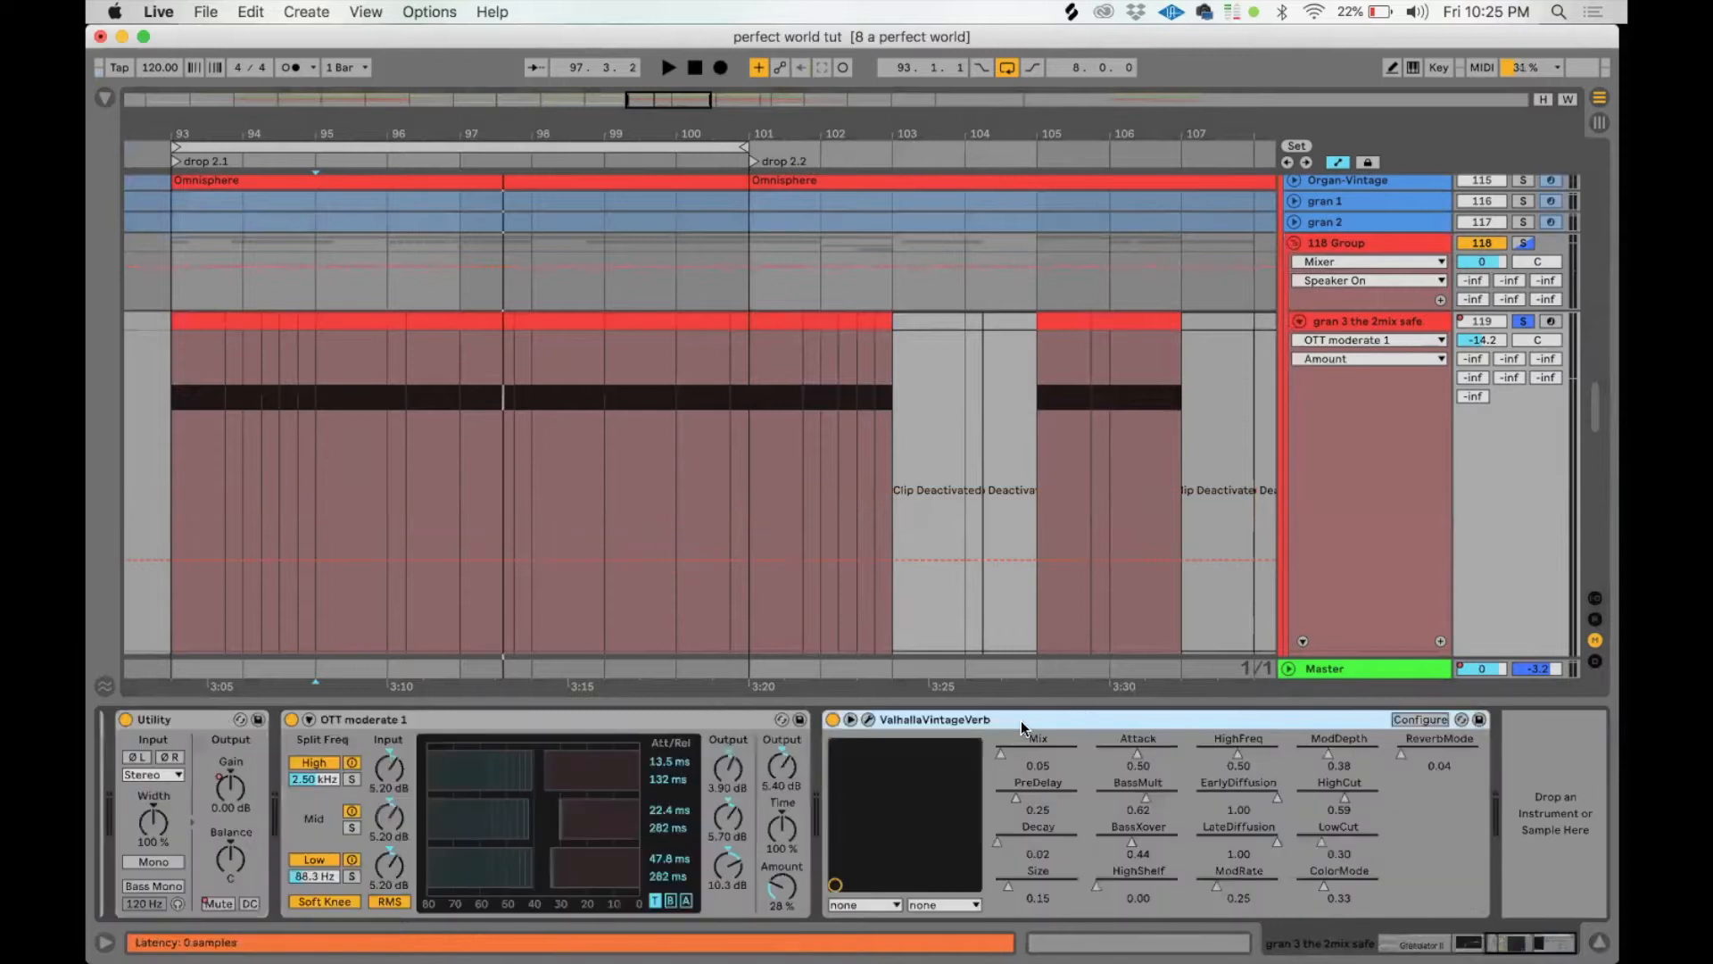
left_click(870, 719)
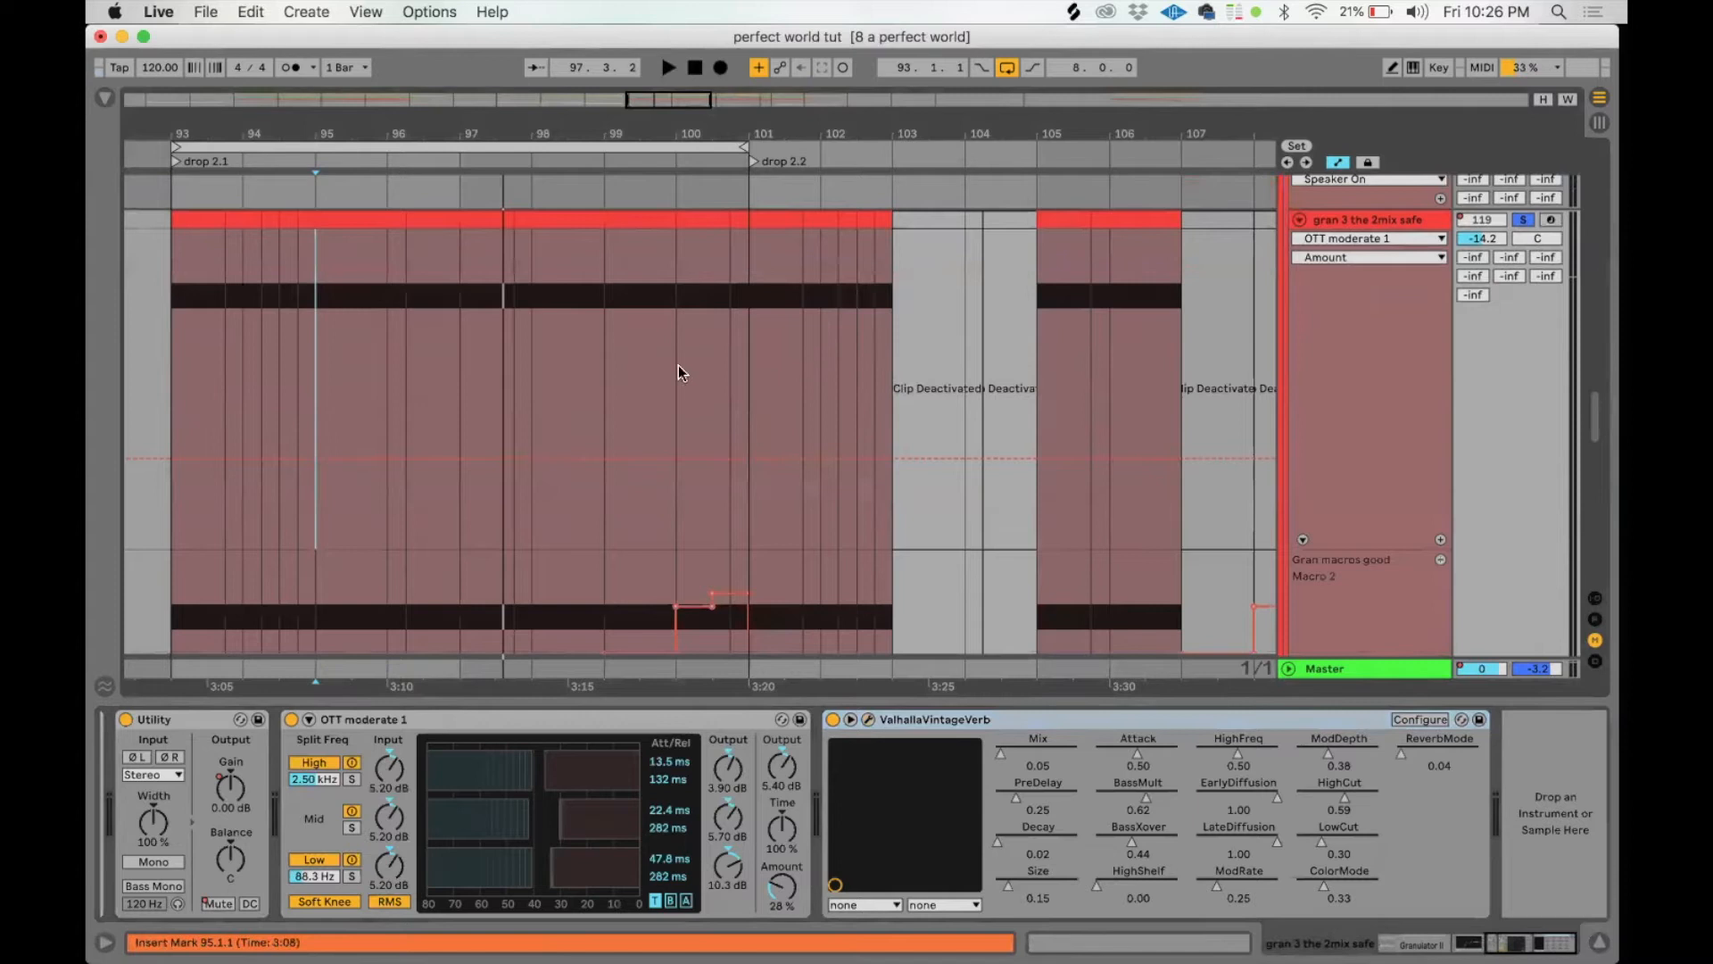
Step: Play drop 2.1 from bar 93 in the full mix and turn off the gran 3 MIDI track 119
scroll(634, 363, "left", 3)
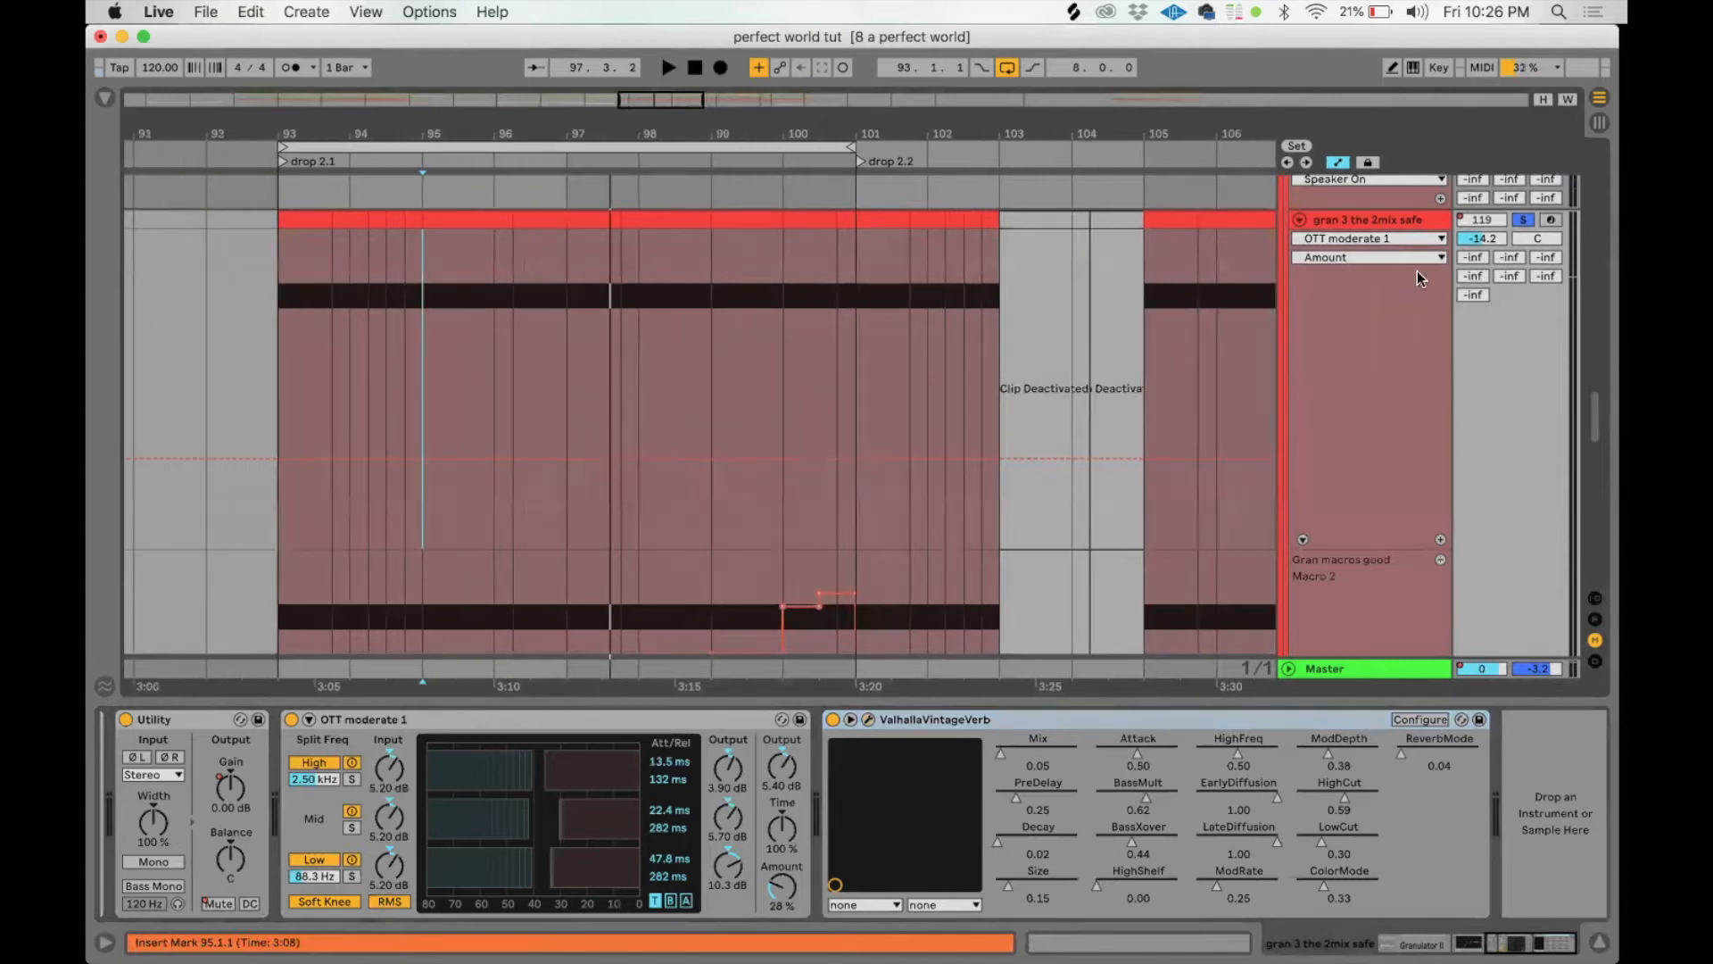
left_click(260, 324)
key("space")
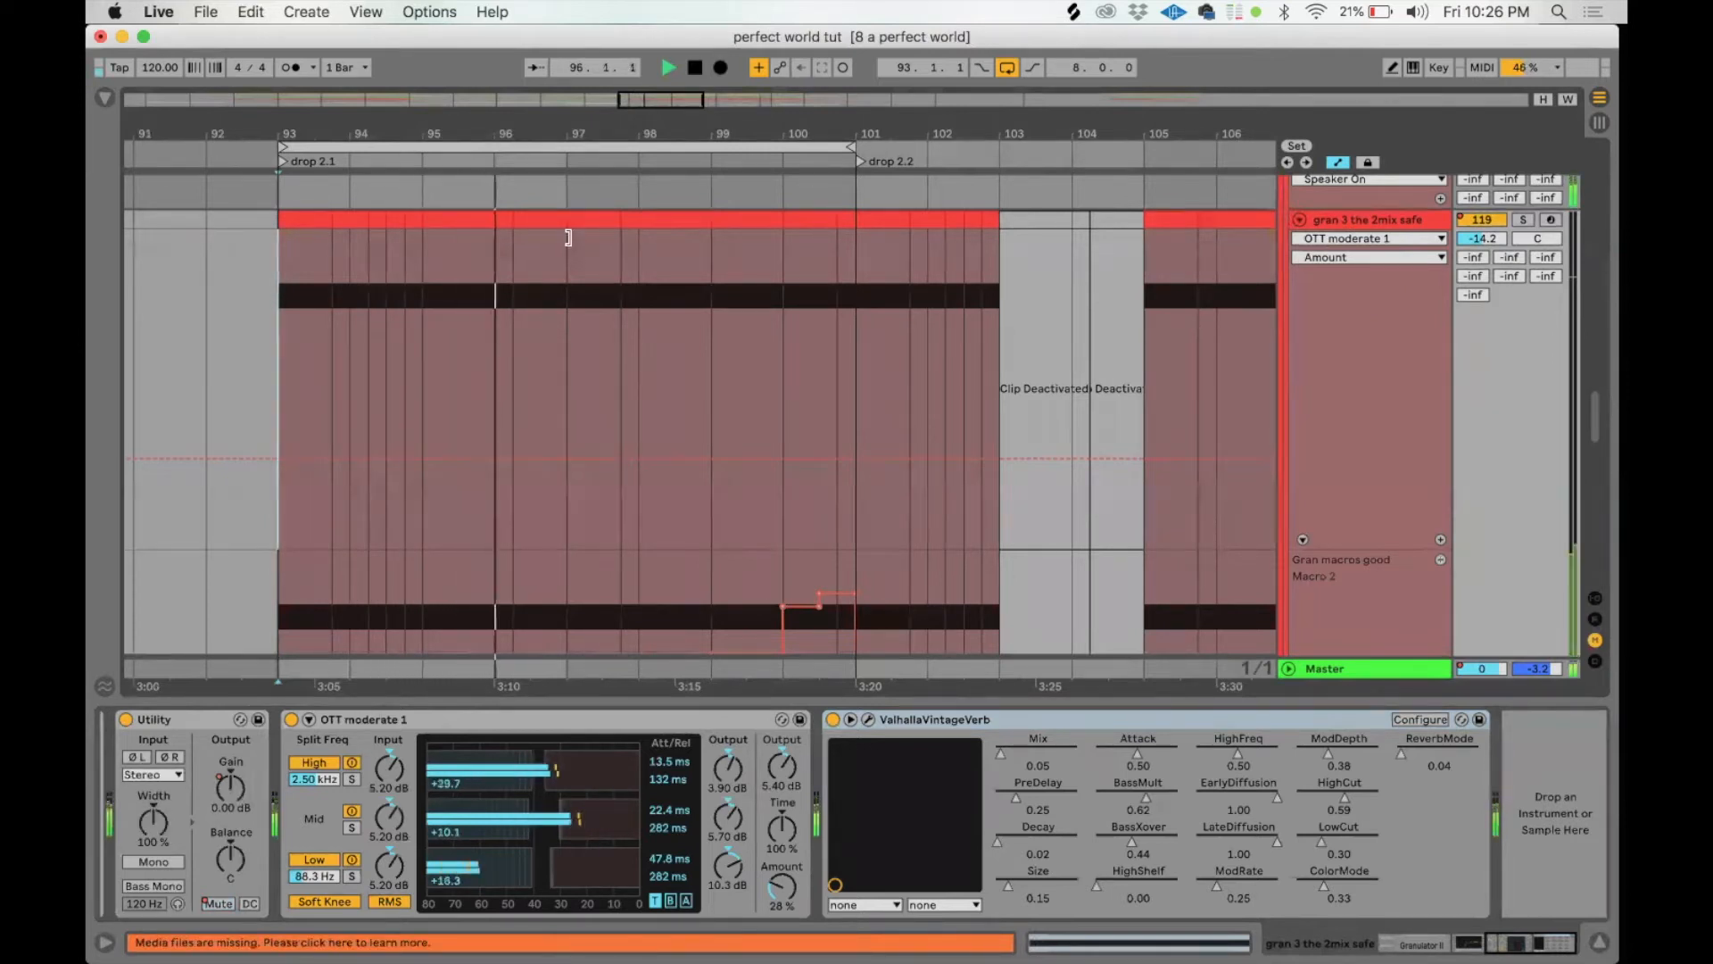
scroll(1474, 334, "up", 3)
left_click(1474, 334)
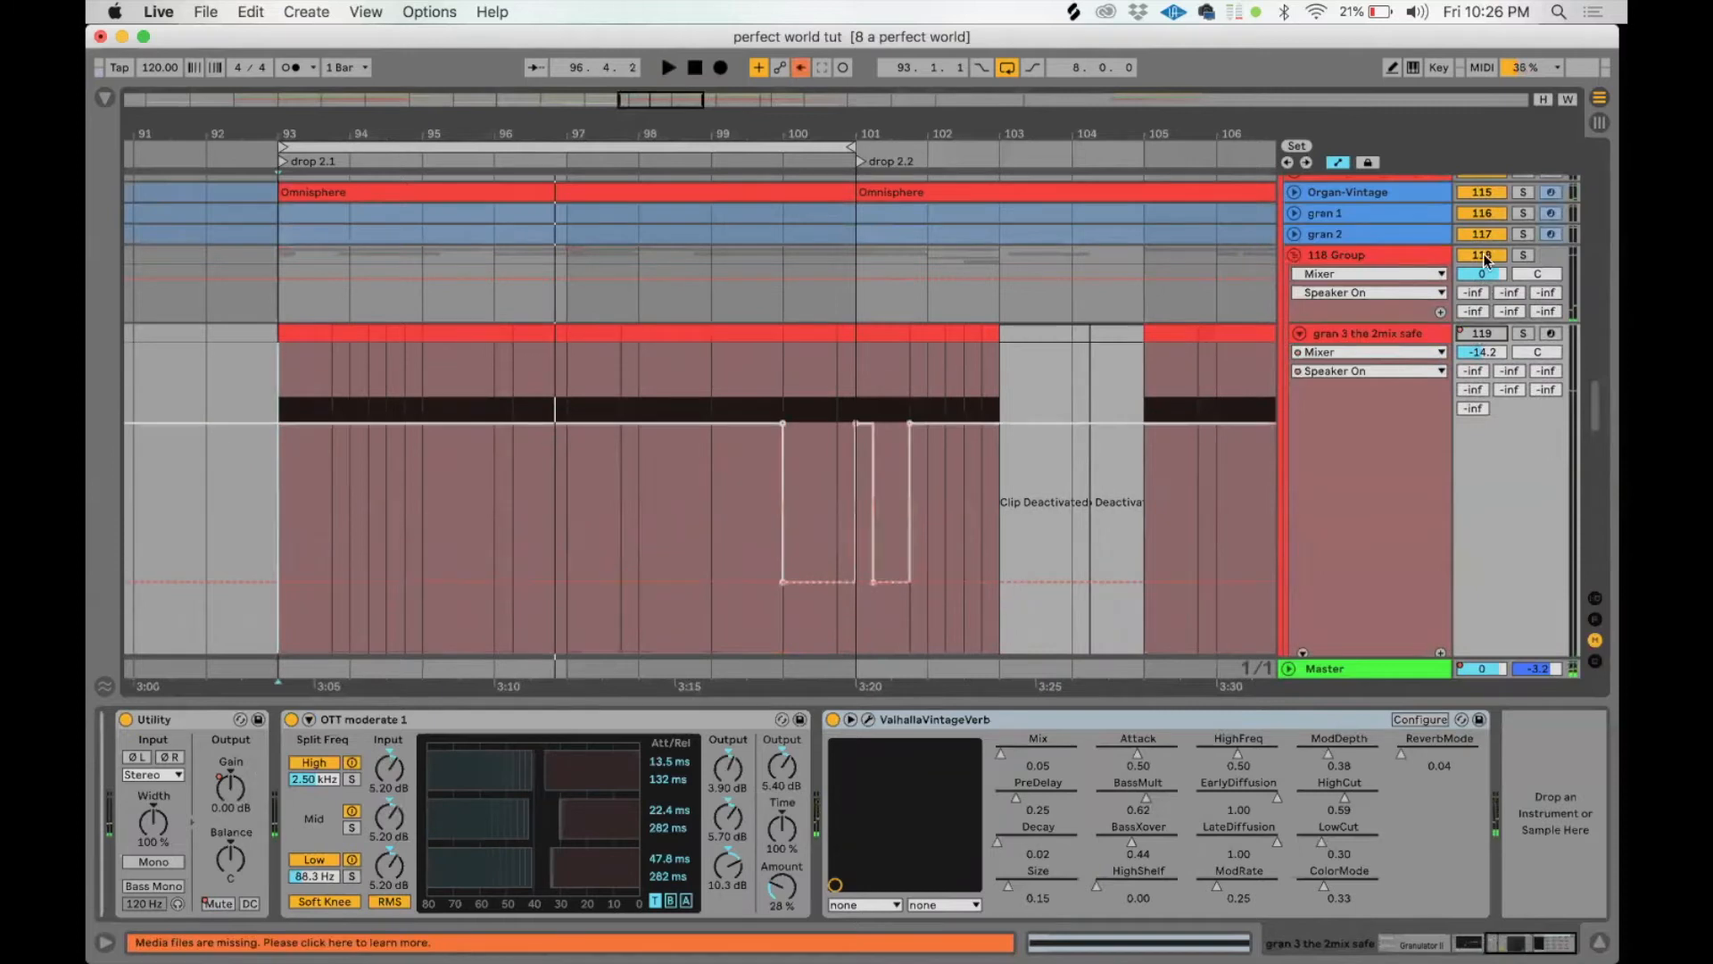
Step: Audition the frozen gran 3 audio on track 120 from bar 93, with automation hidden and the first bars enlarged
scroll(1457, 334, "down", 8)
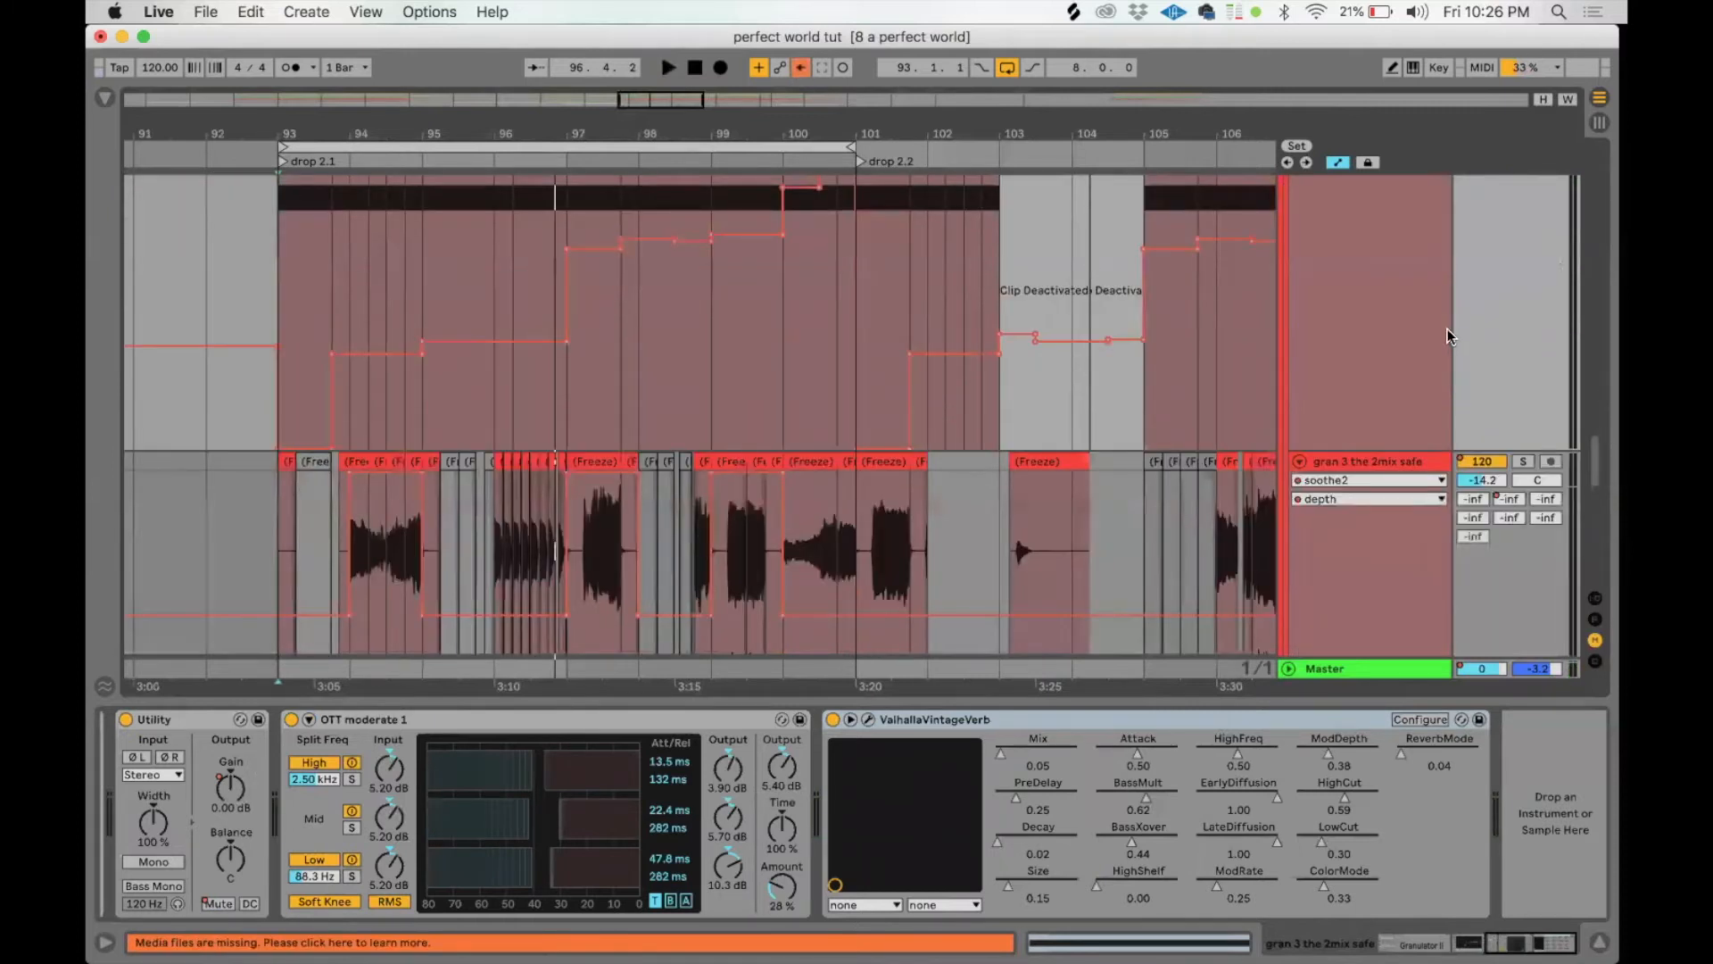
left_click(282, 365)
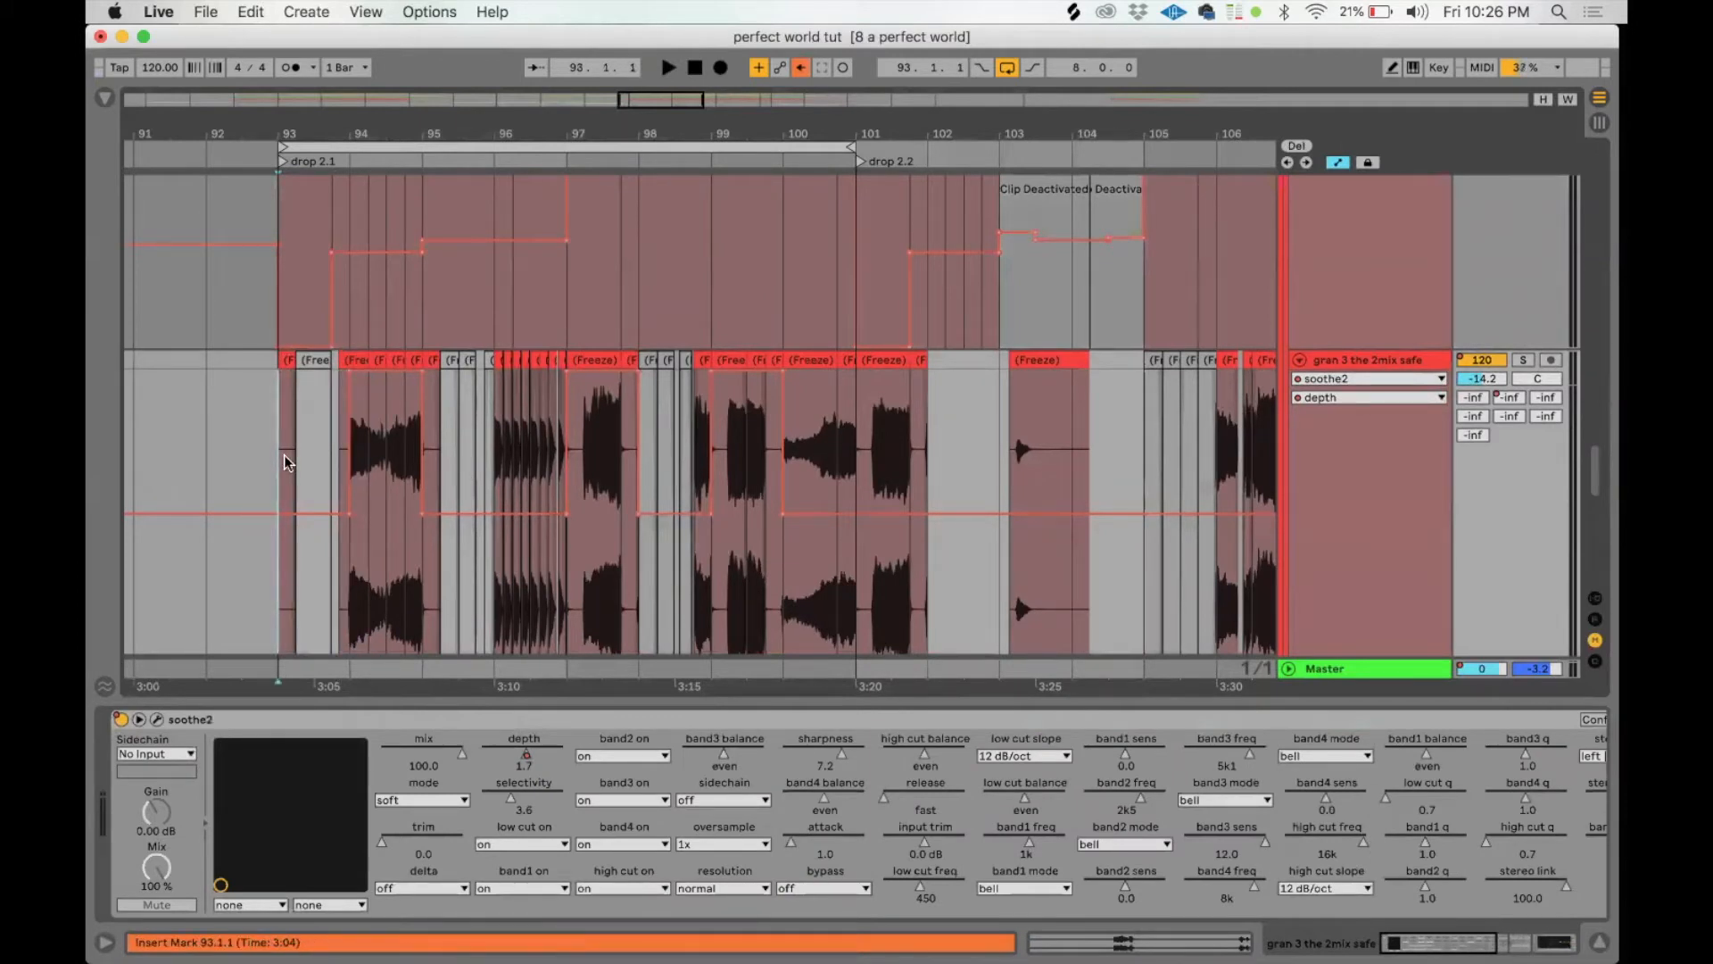
left_click_drag(439, 423, 489, 421)
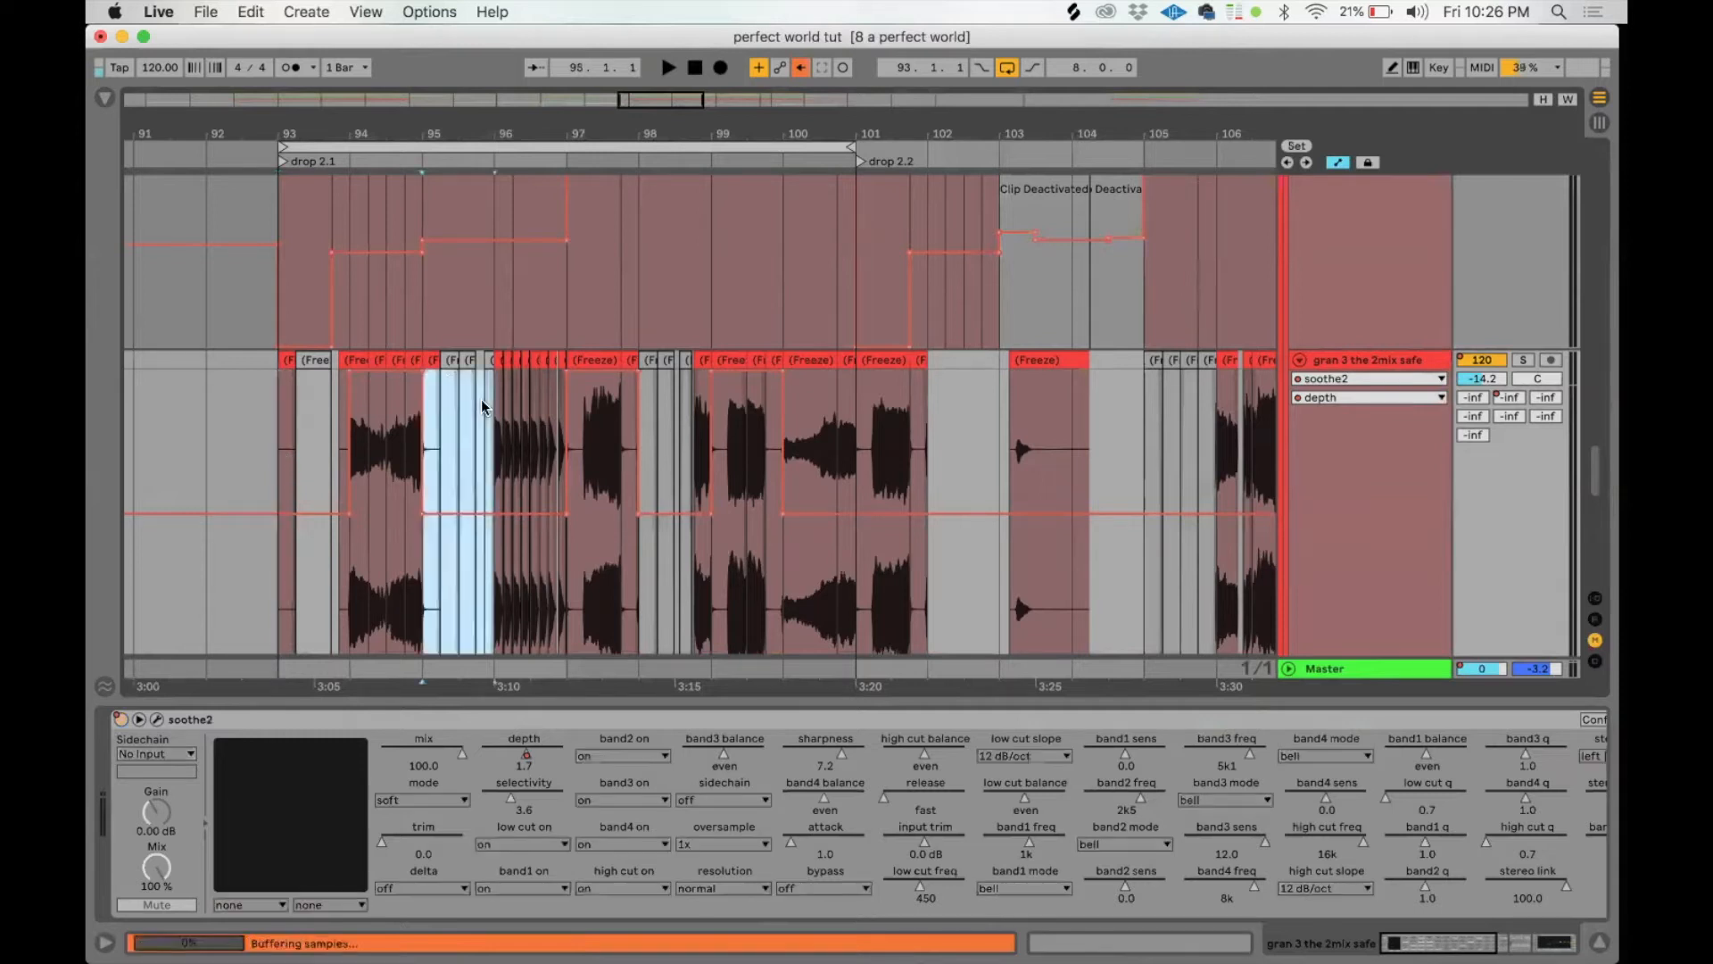
left_click(280, 446)
key("space")
left_click_drag(296, 134, 255, 219)
key("a")
scroll(486, 453, "down", 4)
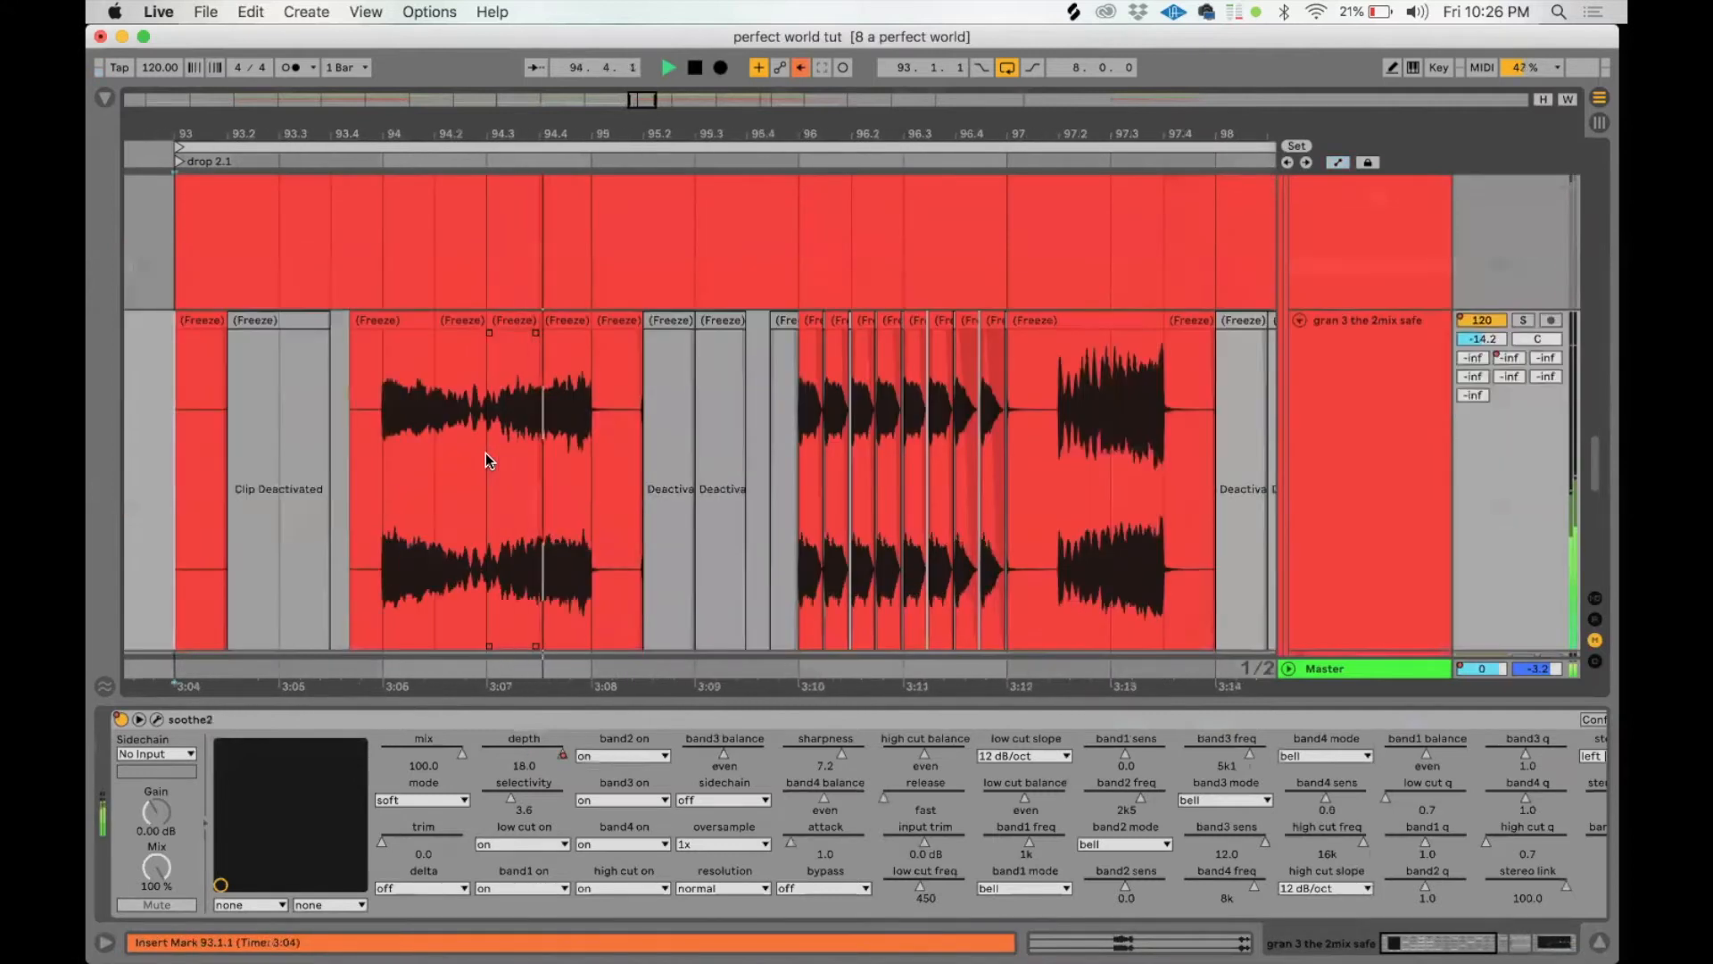
scroll(485, 452, "down", 2)
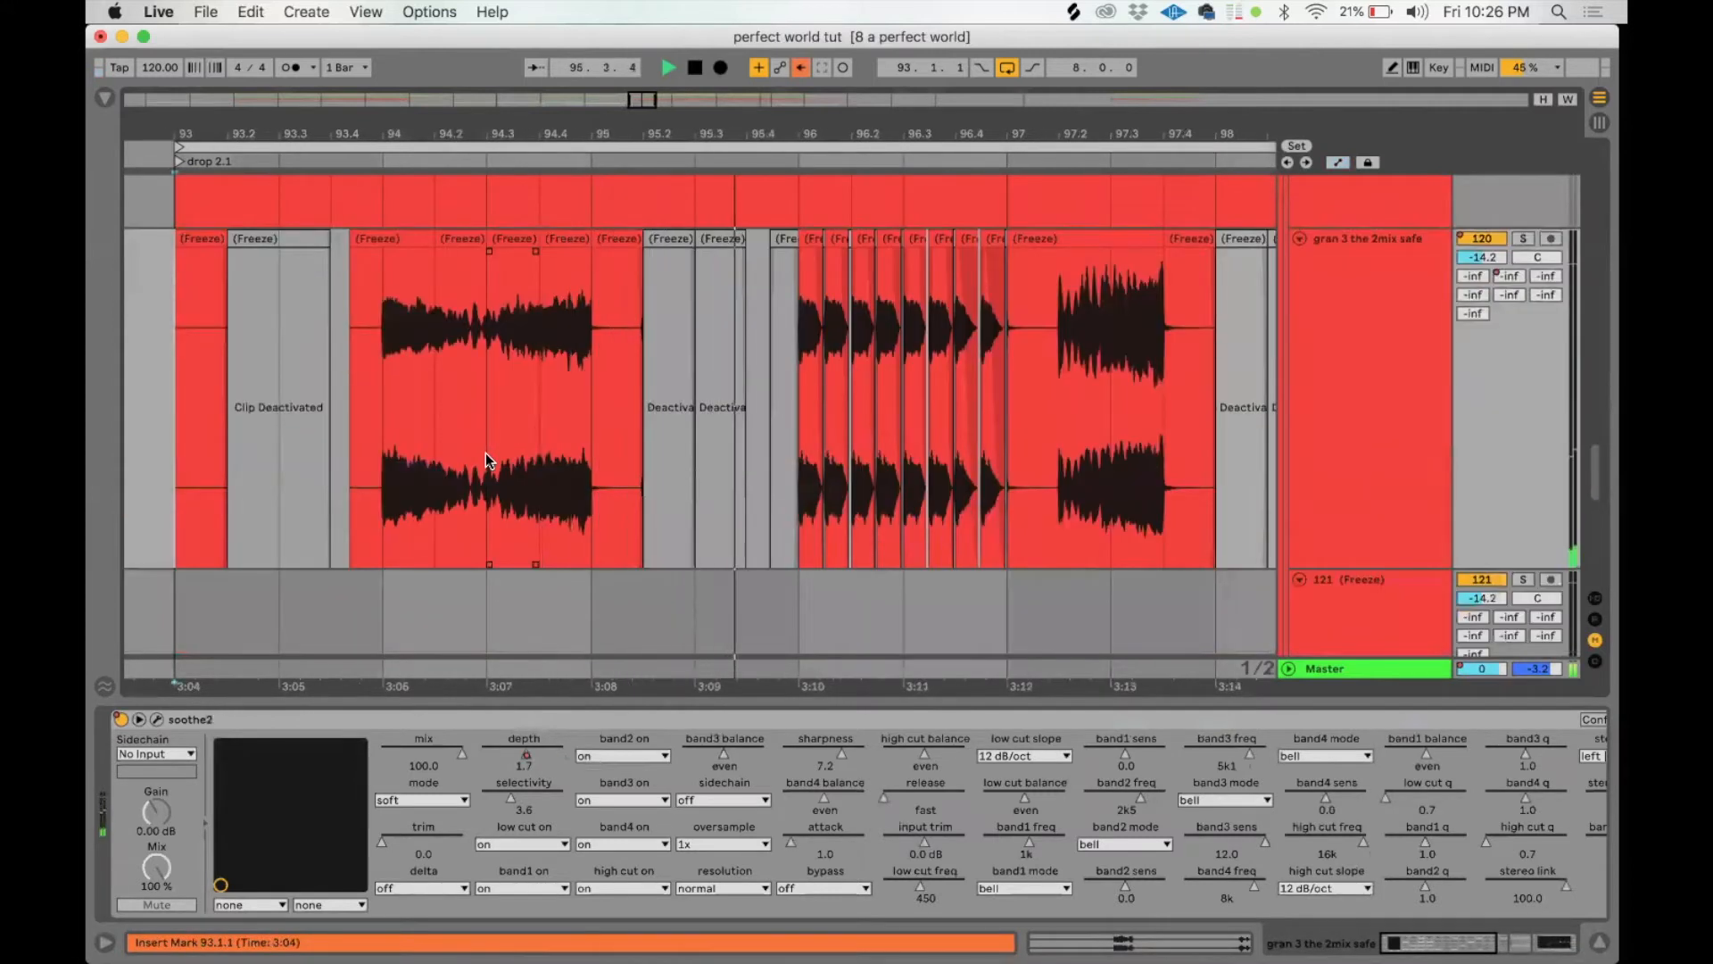
key("space")
Step: Solo the frozen gran 3 track and audition the repeated chops at bar 96 and the clip at bar 94
left_click(801, 343)
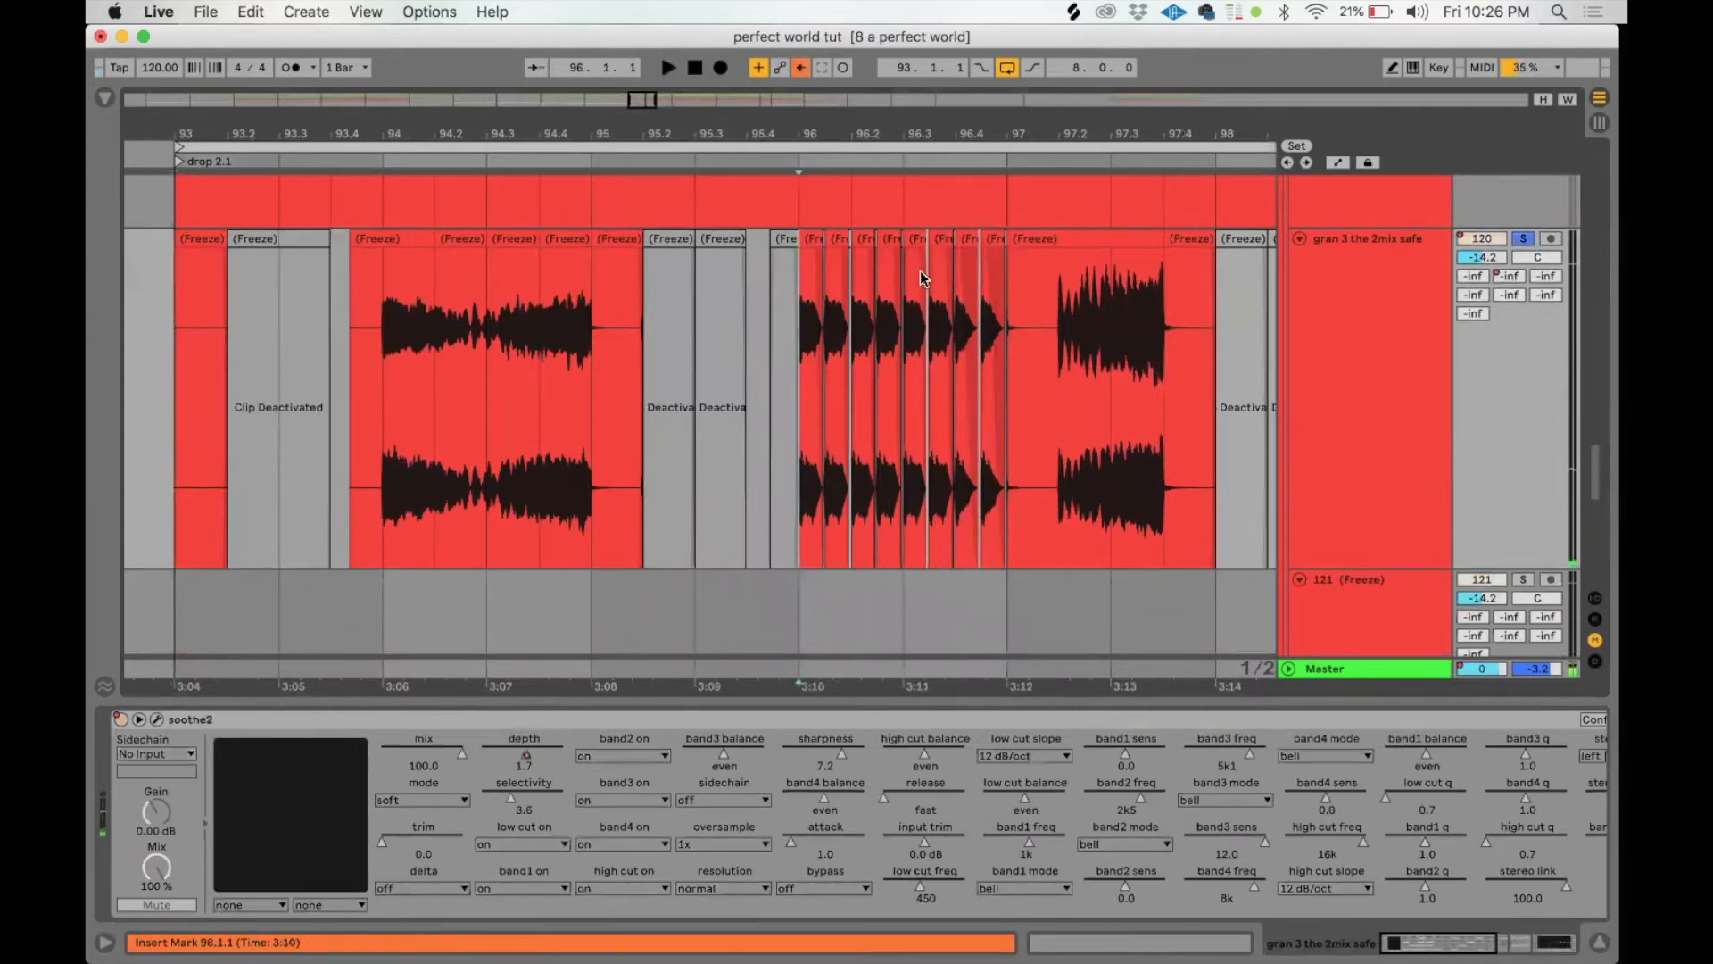
key("space")
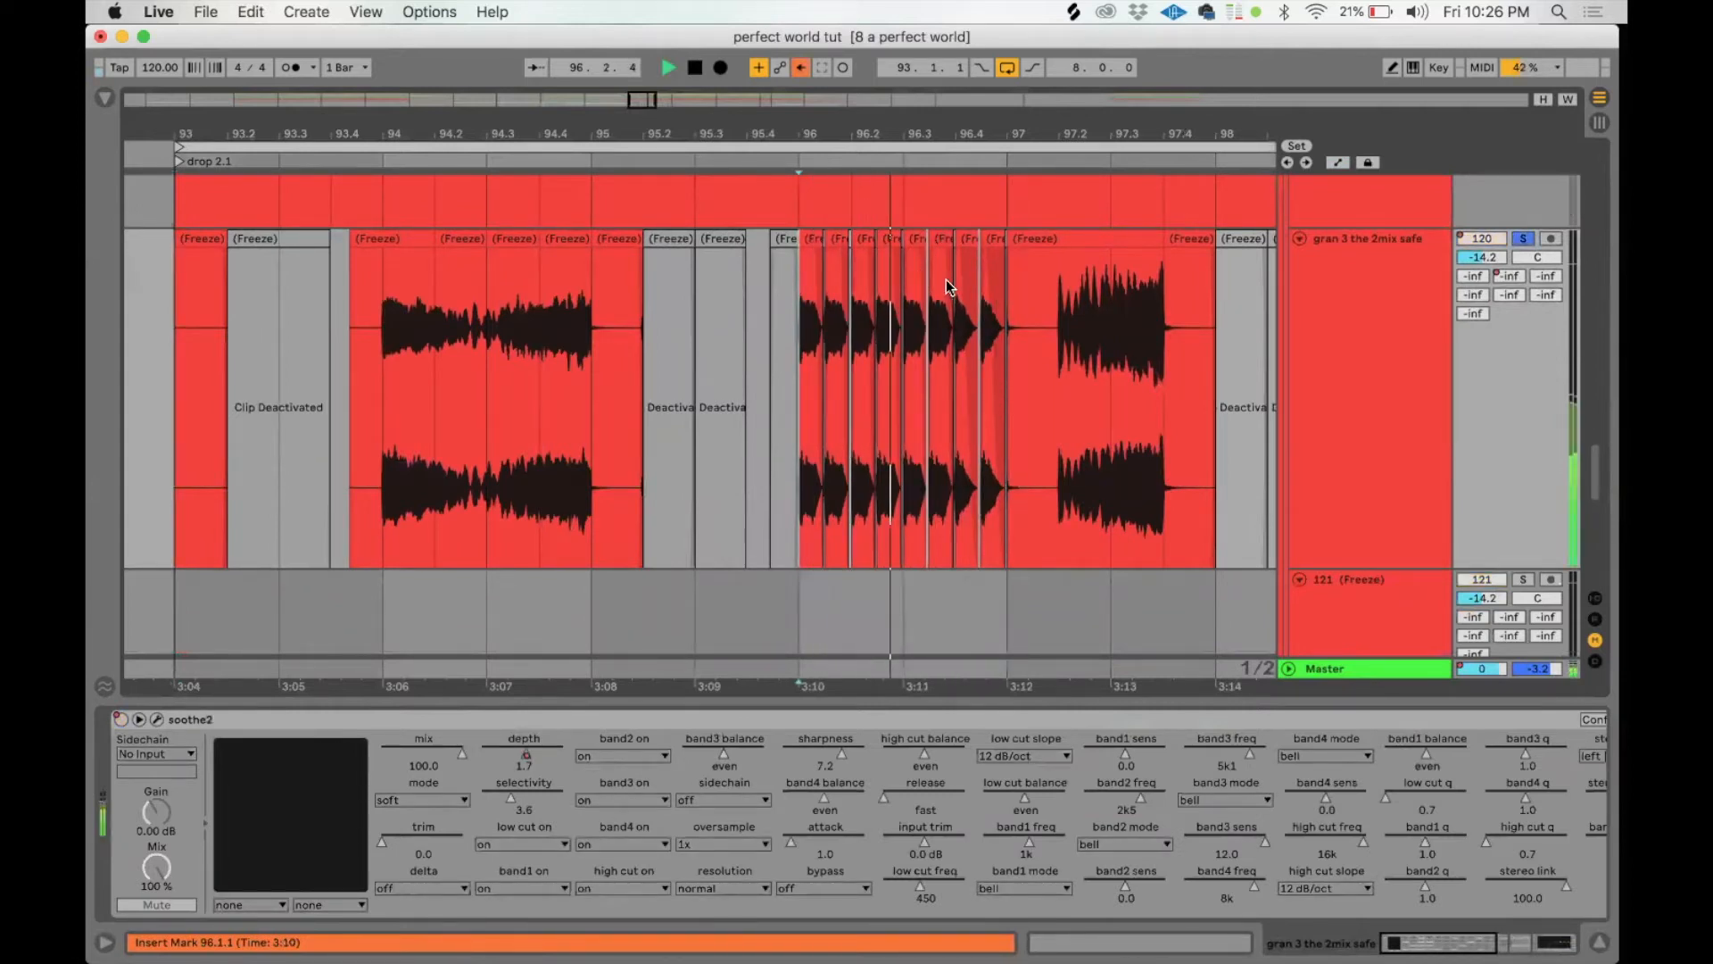
key("space")
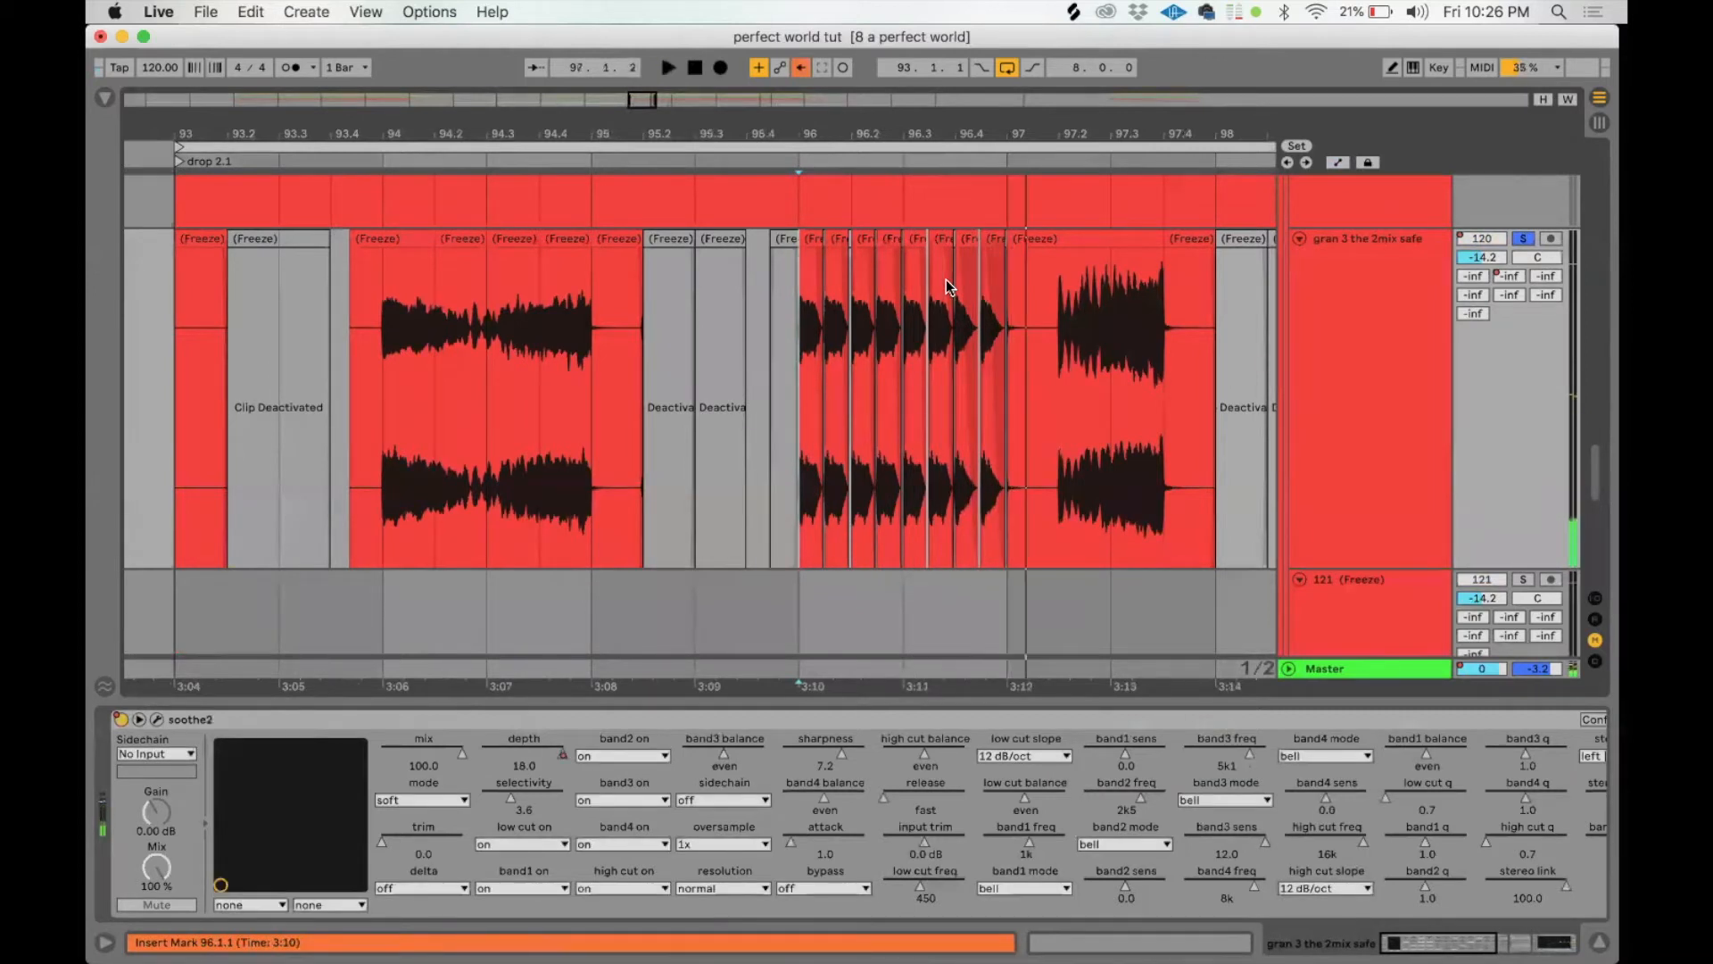
left_click_drag(798, 345, 814, 341)
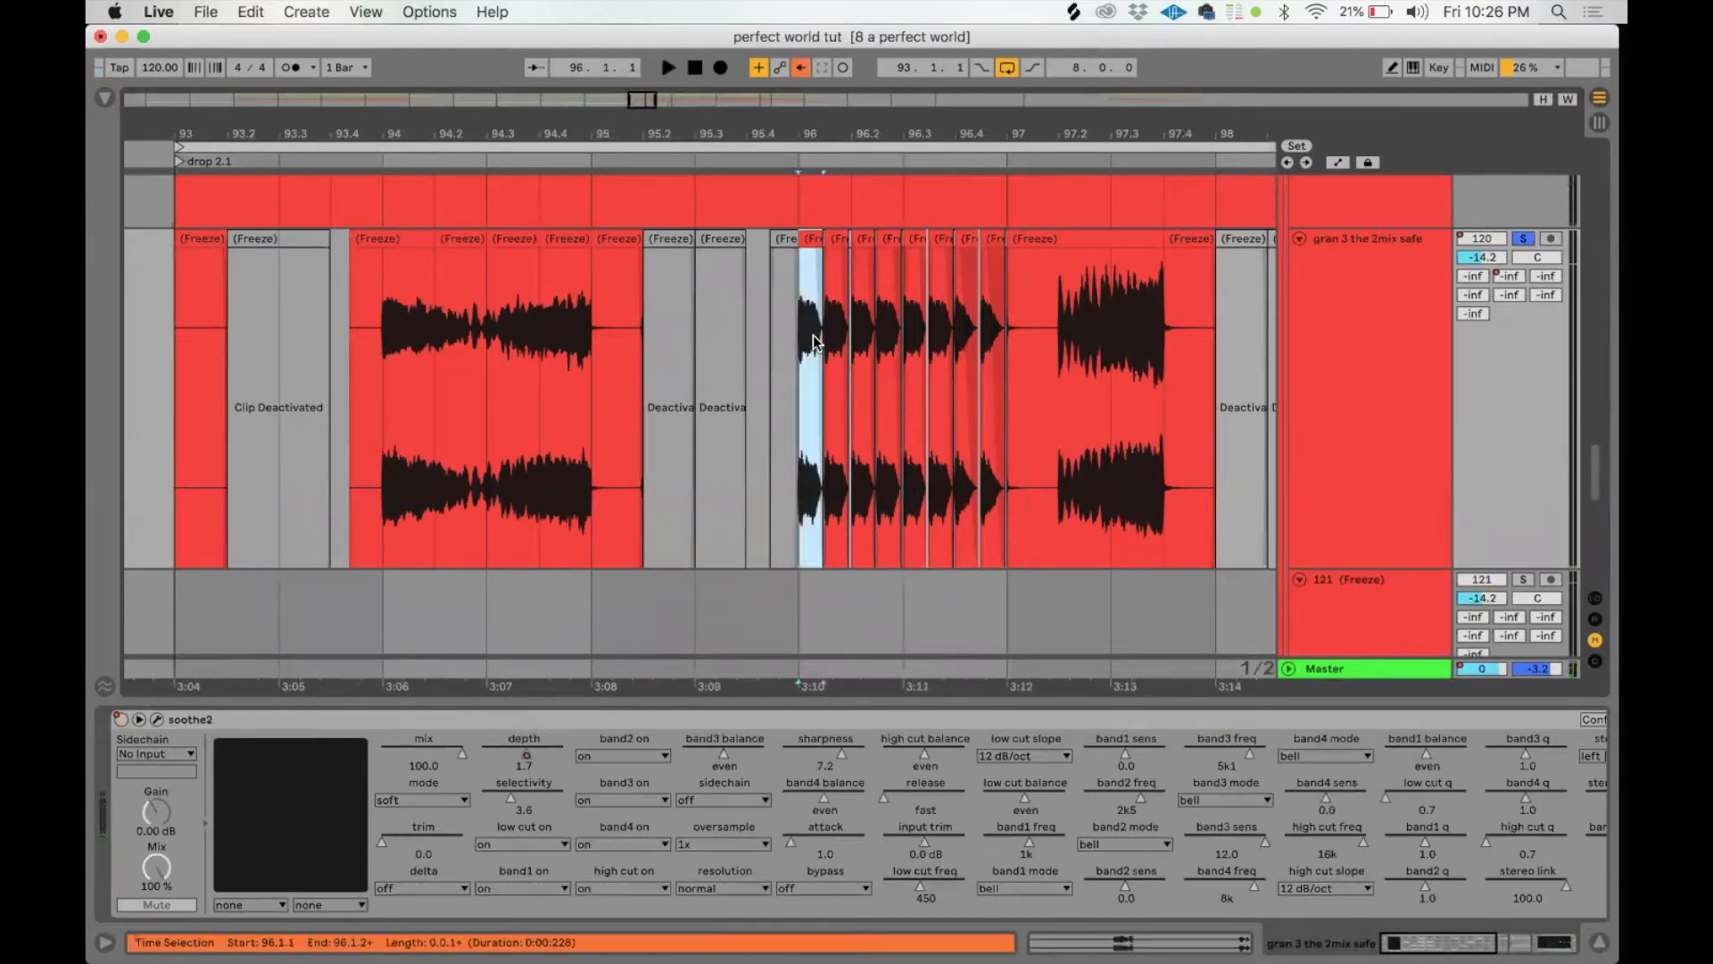
left_click(813, 340)
key("space")
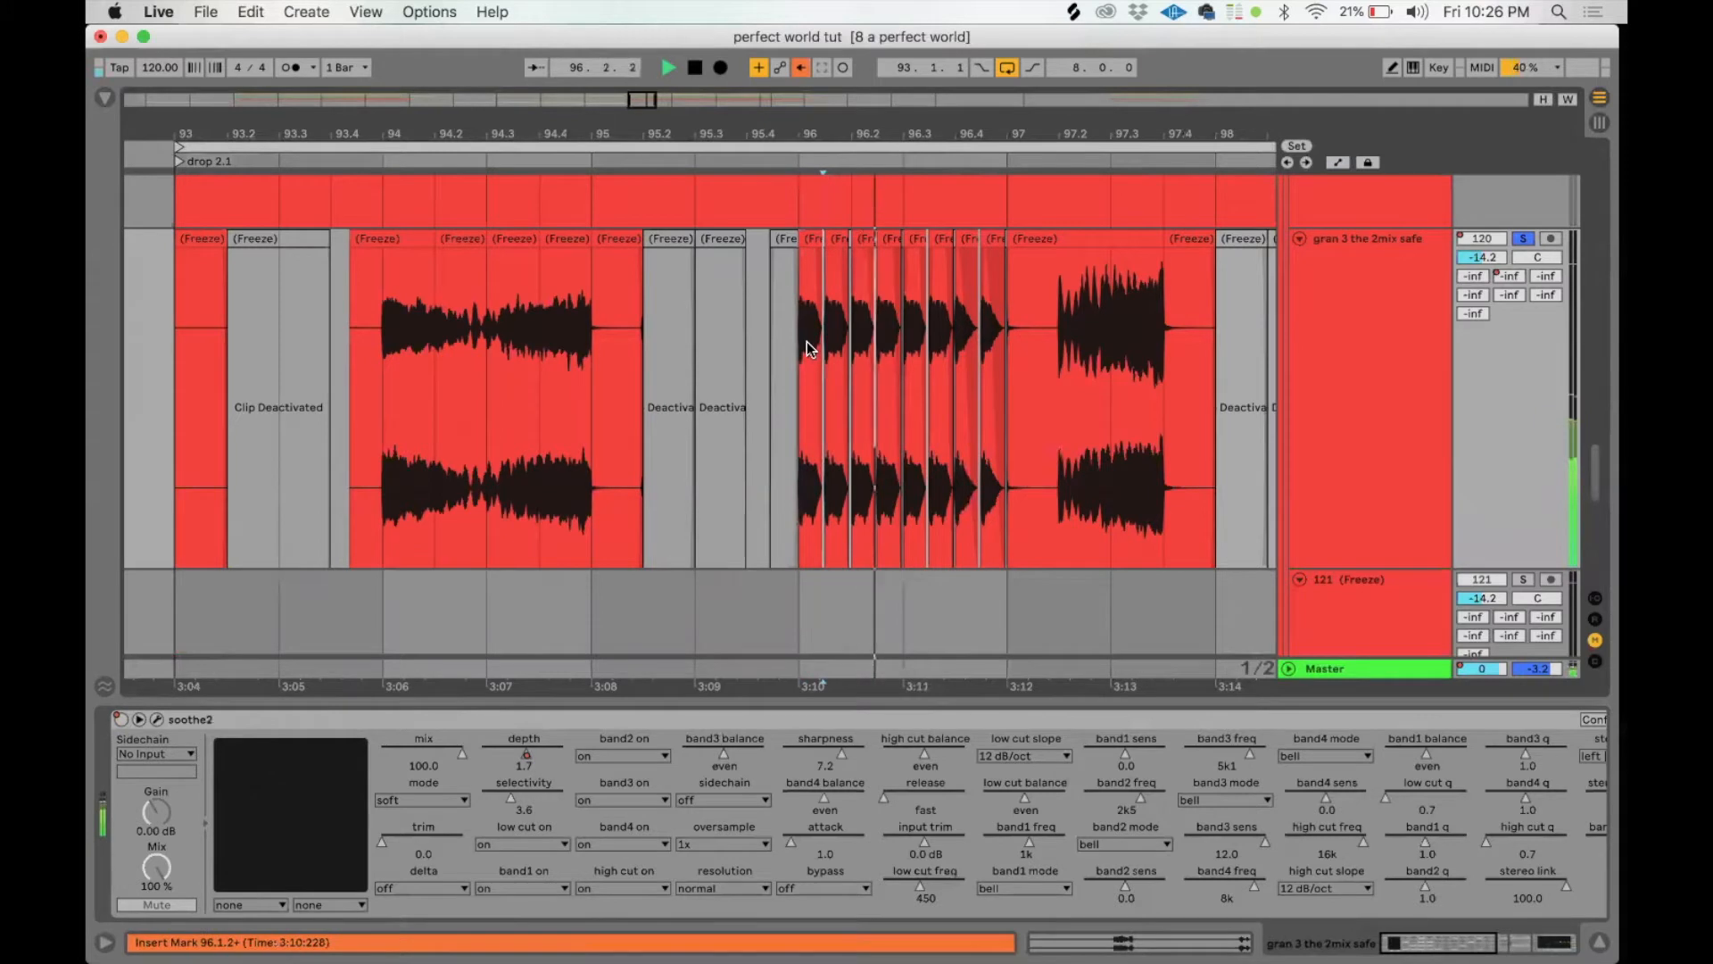
left_click(367, 388)
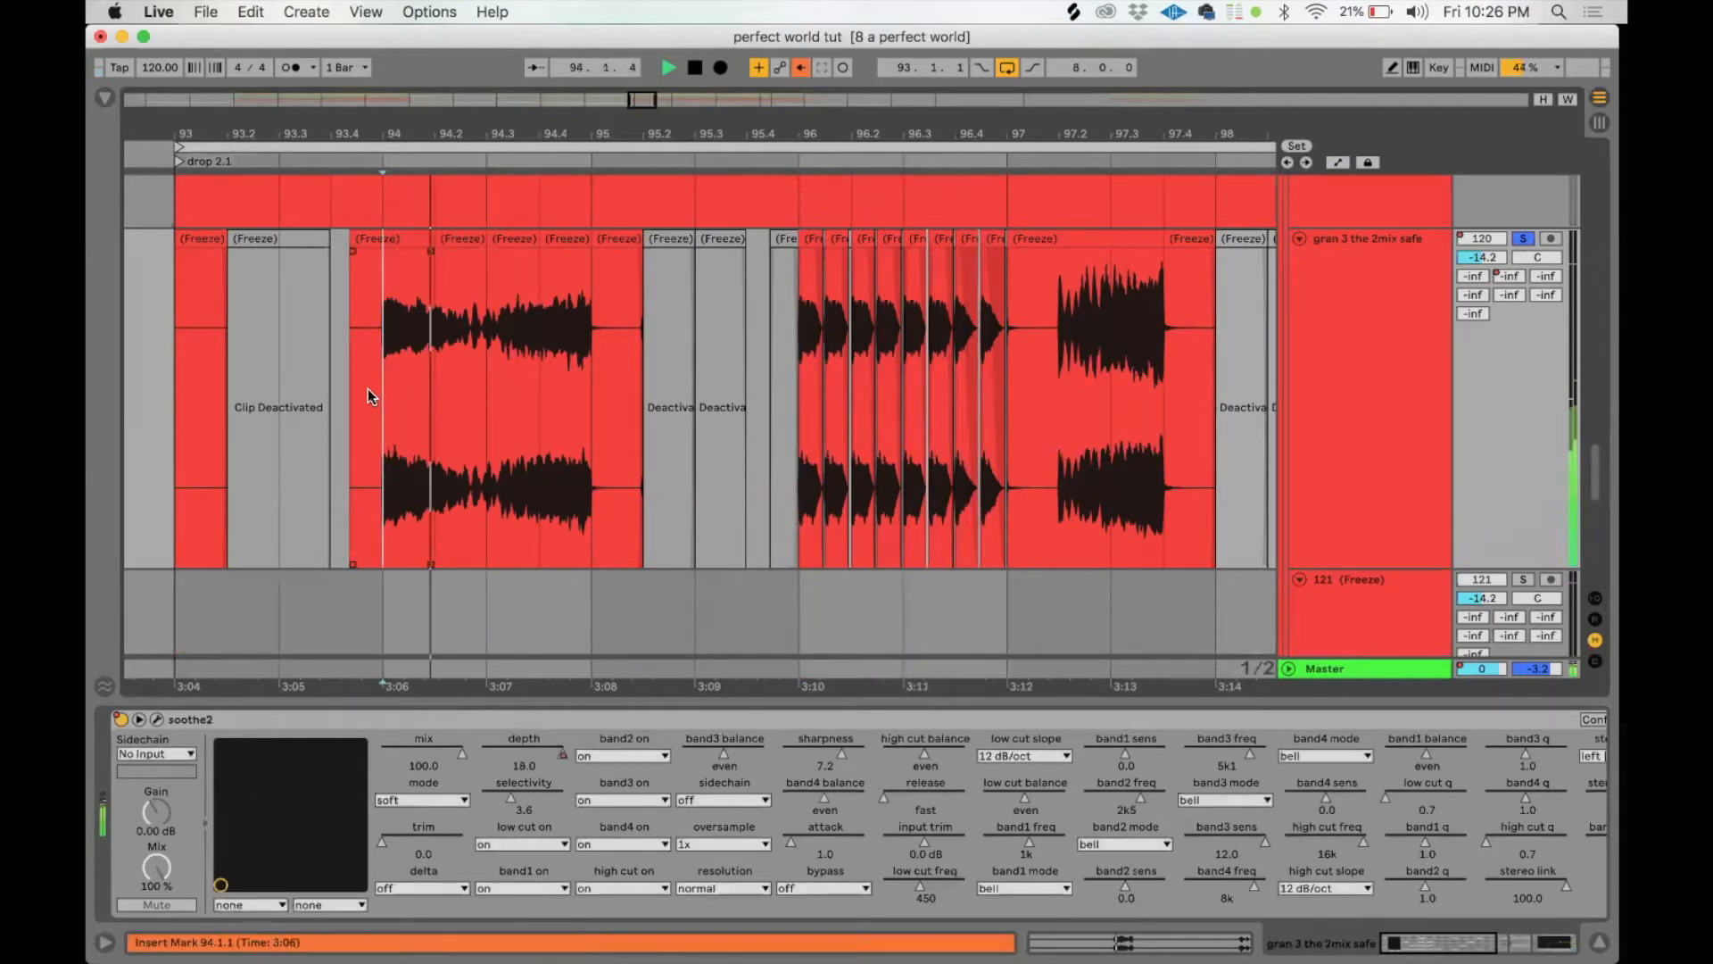
scroll(370, 398, "down", 4)
key("space")
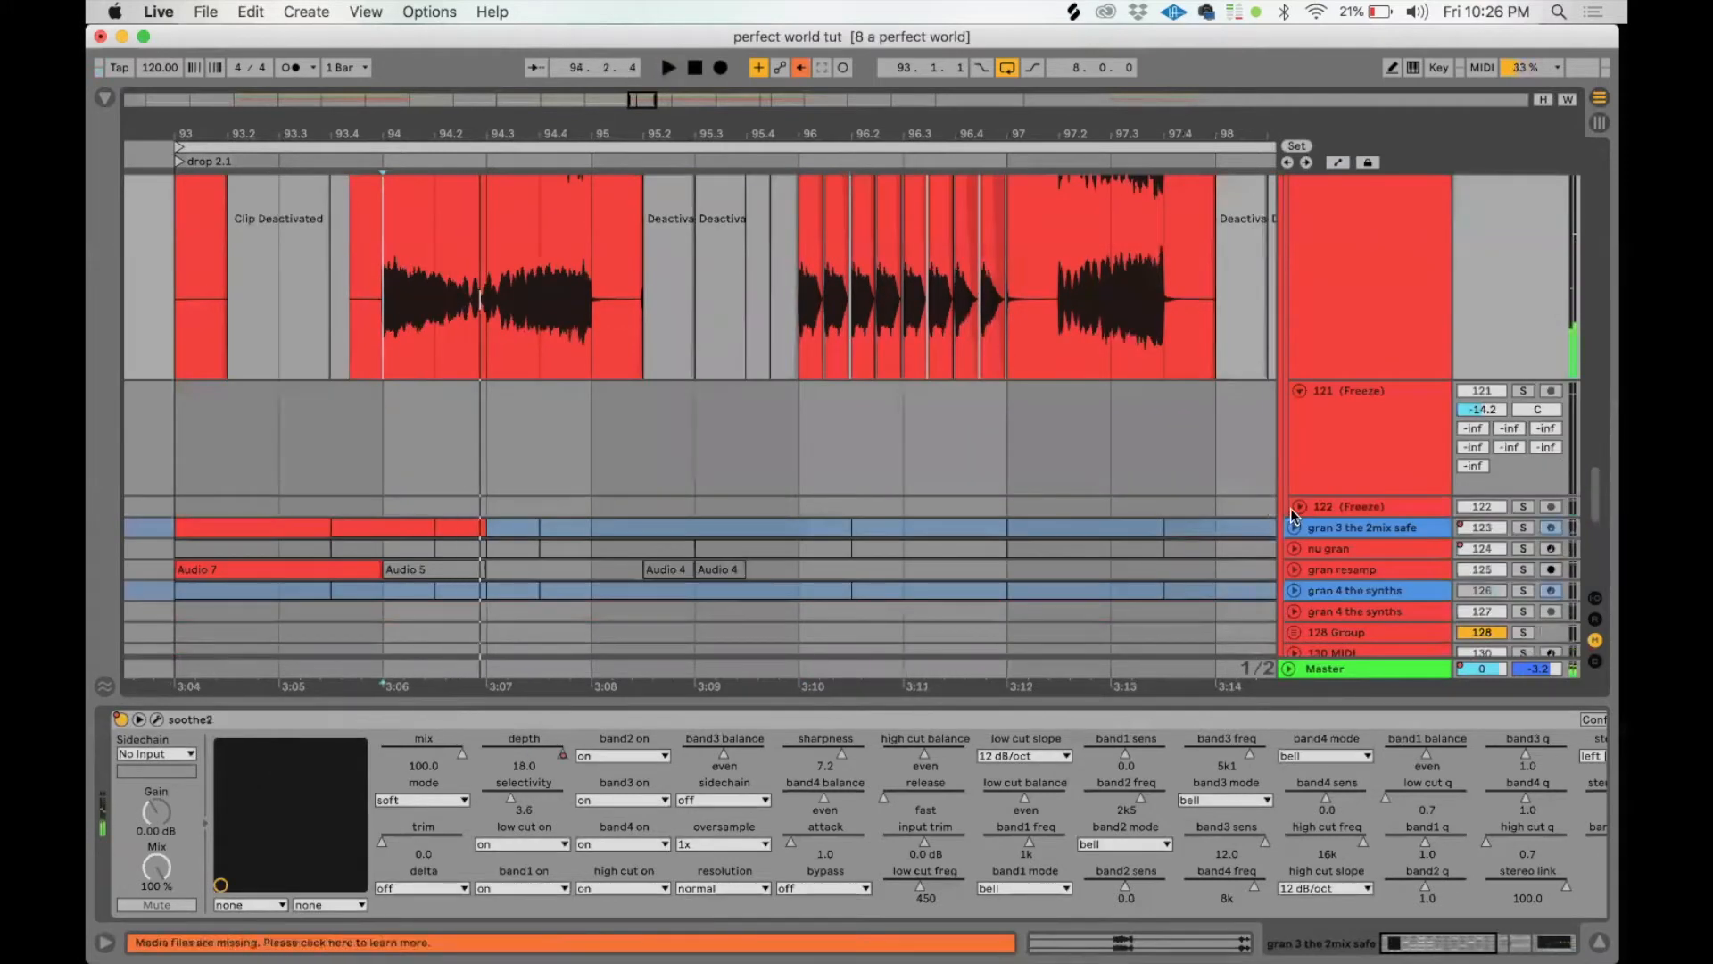
Step: Unfold the gran 3 track 123 and play its first clip from bar 93 soloed
left_click_drag(169, 336, 429, 326)
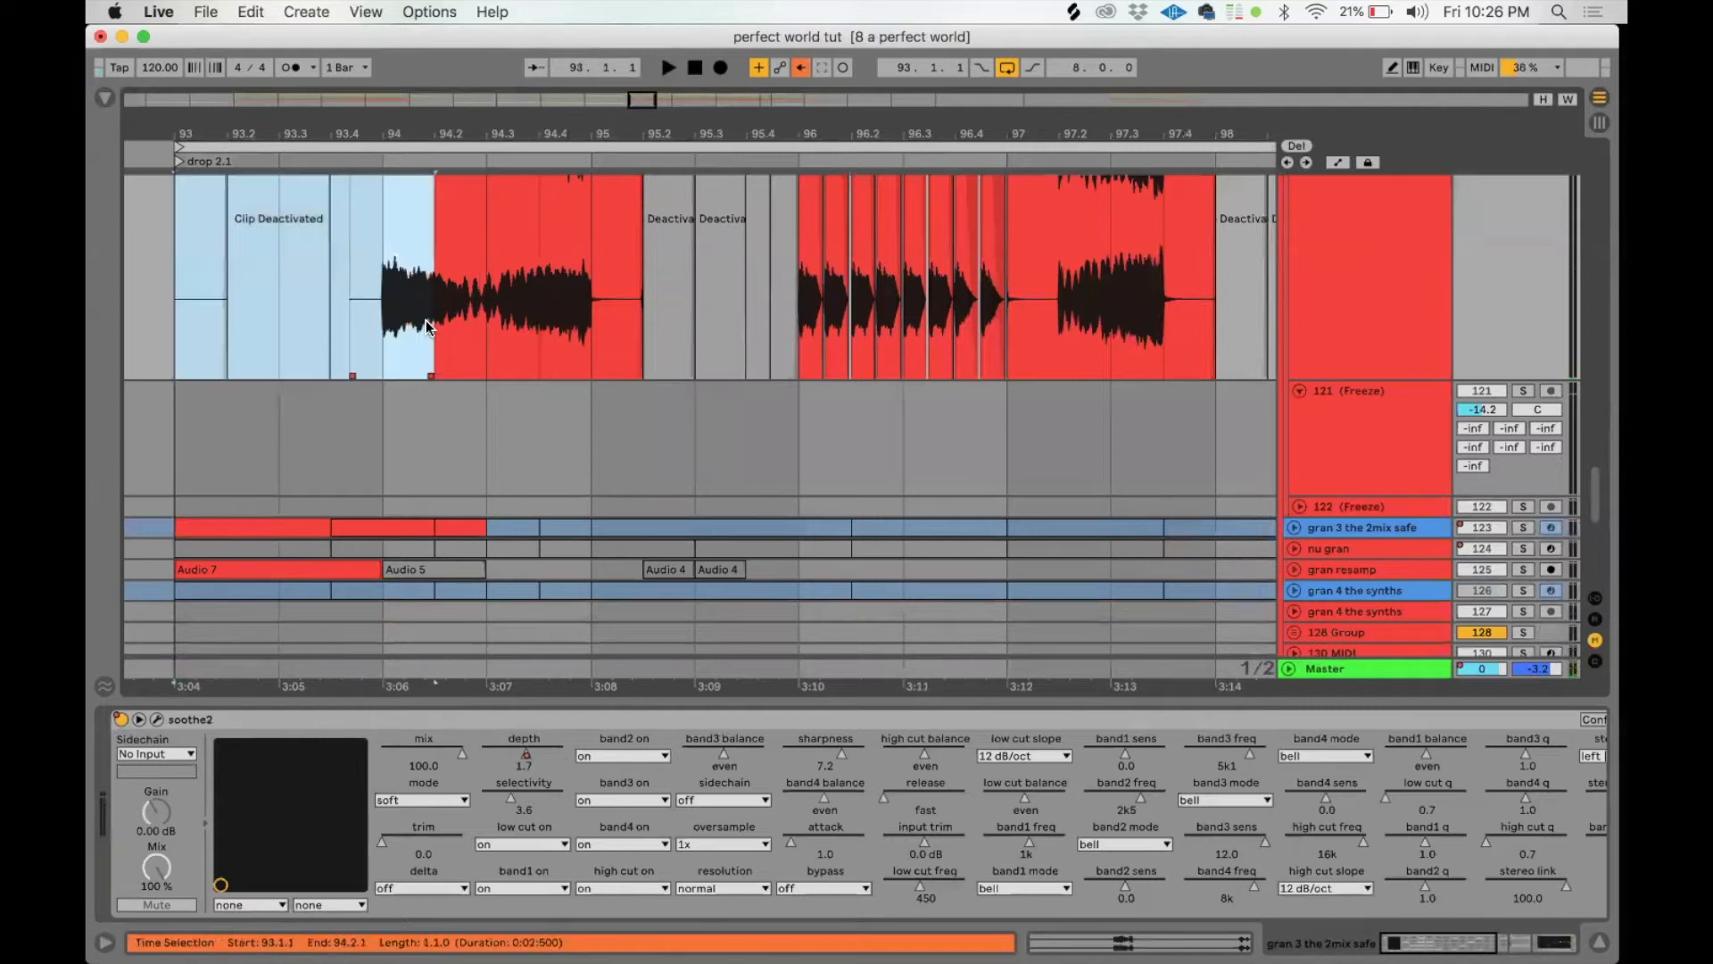
left_click(1294, 527)
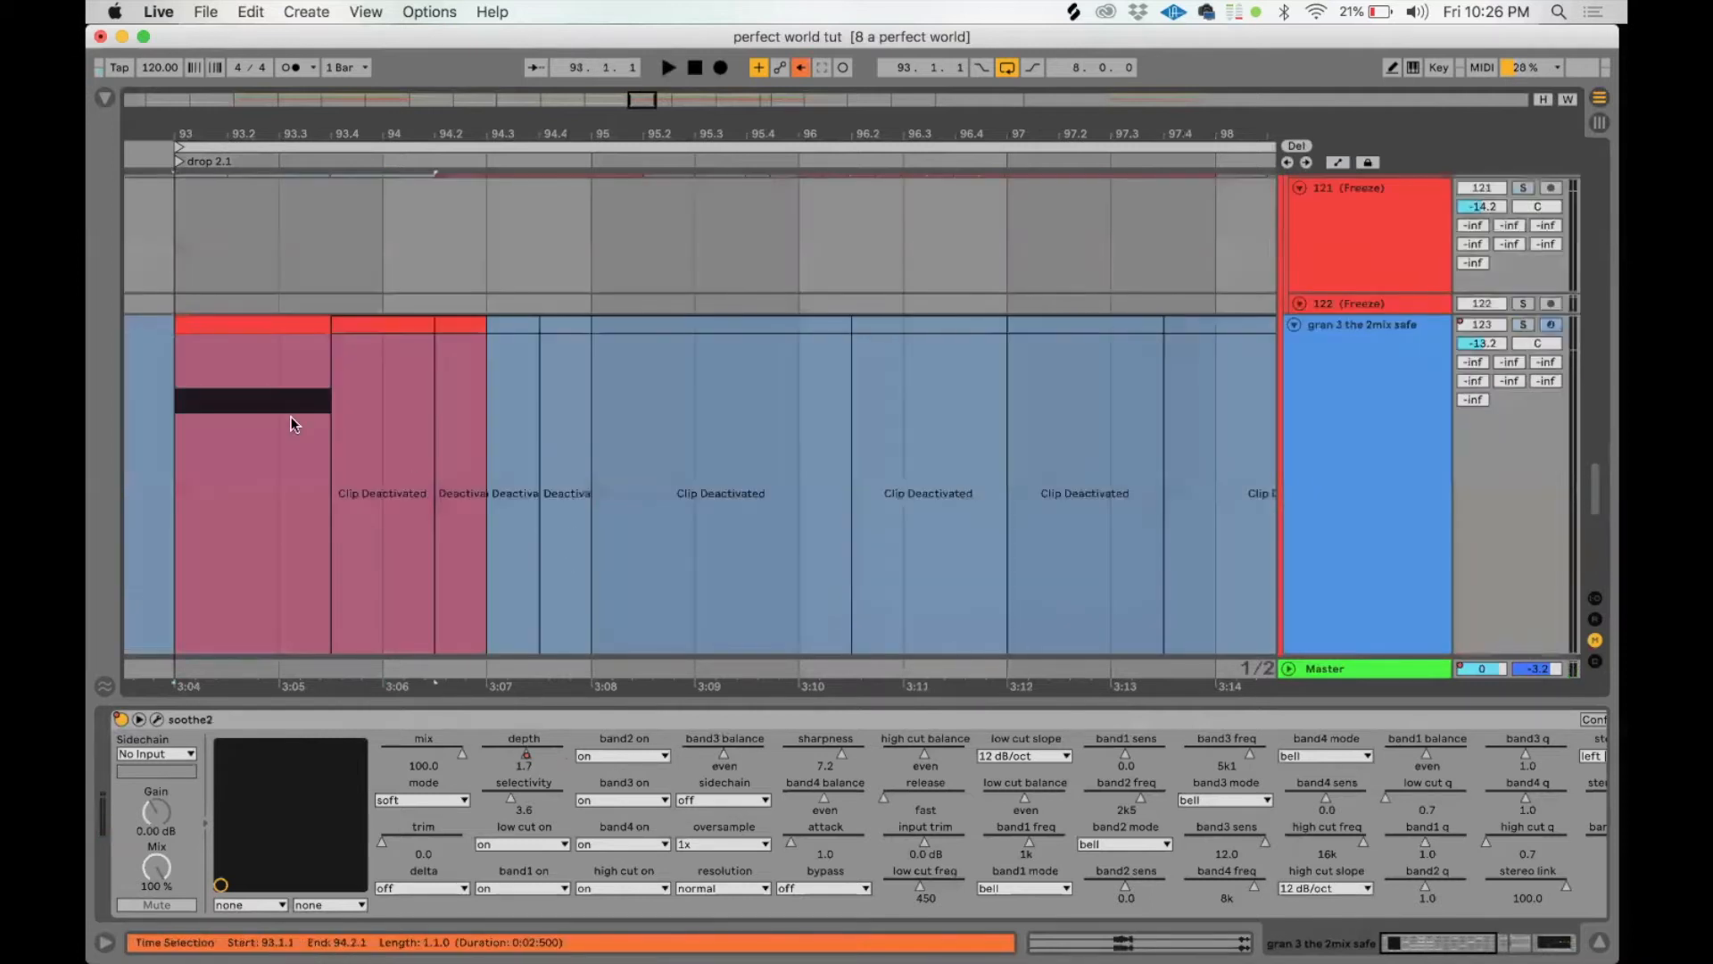
left_click(276, 330)
key("space")
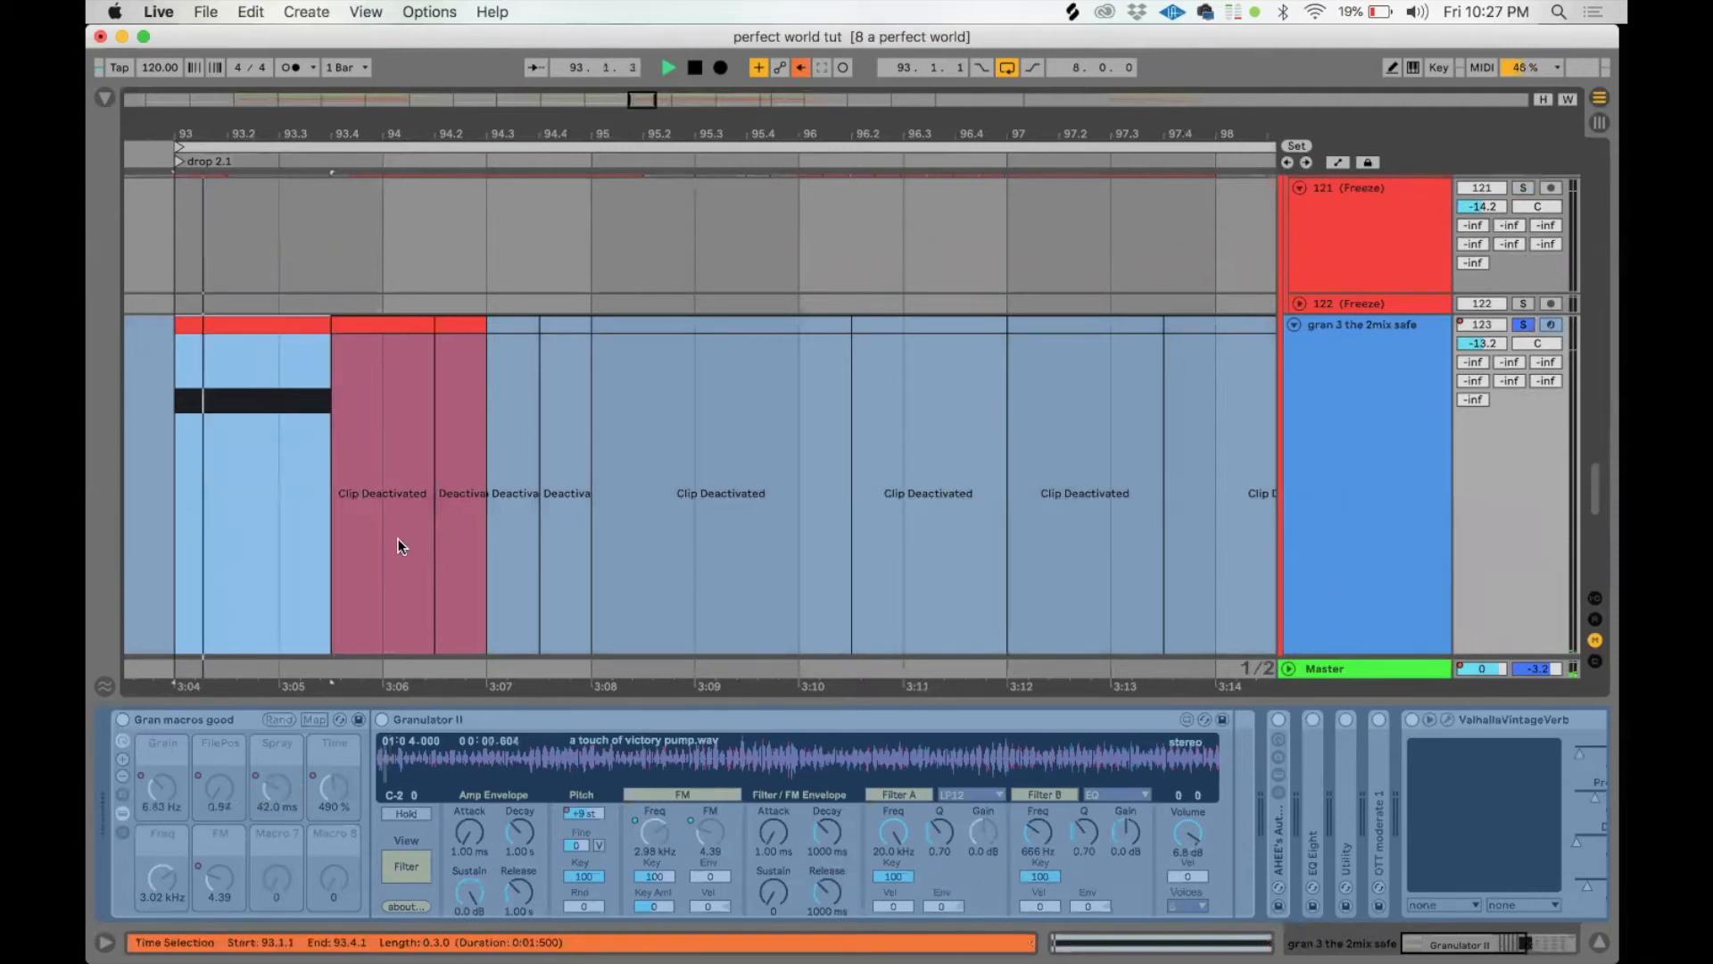
Step: Unfold the gran resamp track, audition its Audio 7 clip and inspect the soothe2 settings on it
scroll(398, 538, "down", 4)
left_click(328, 516)
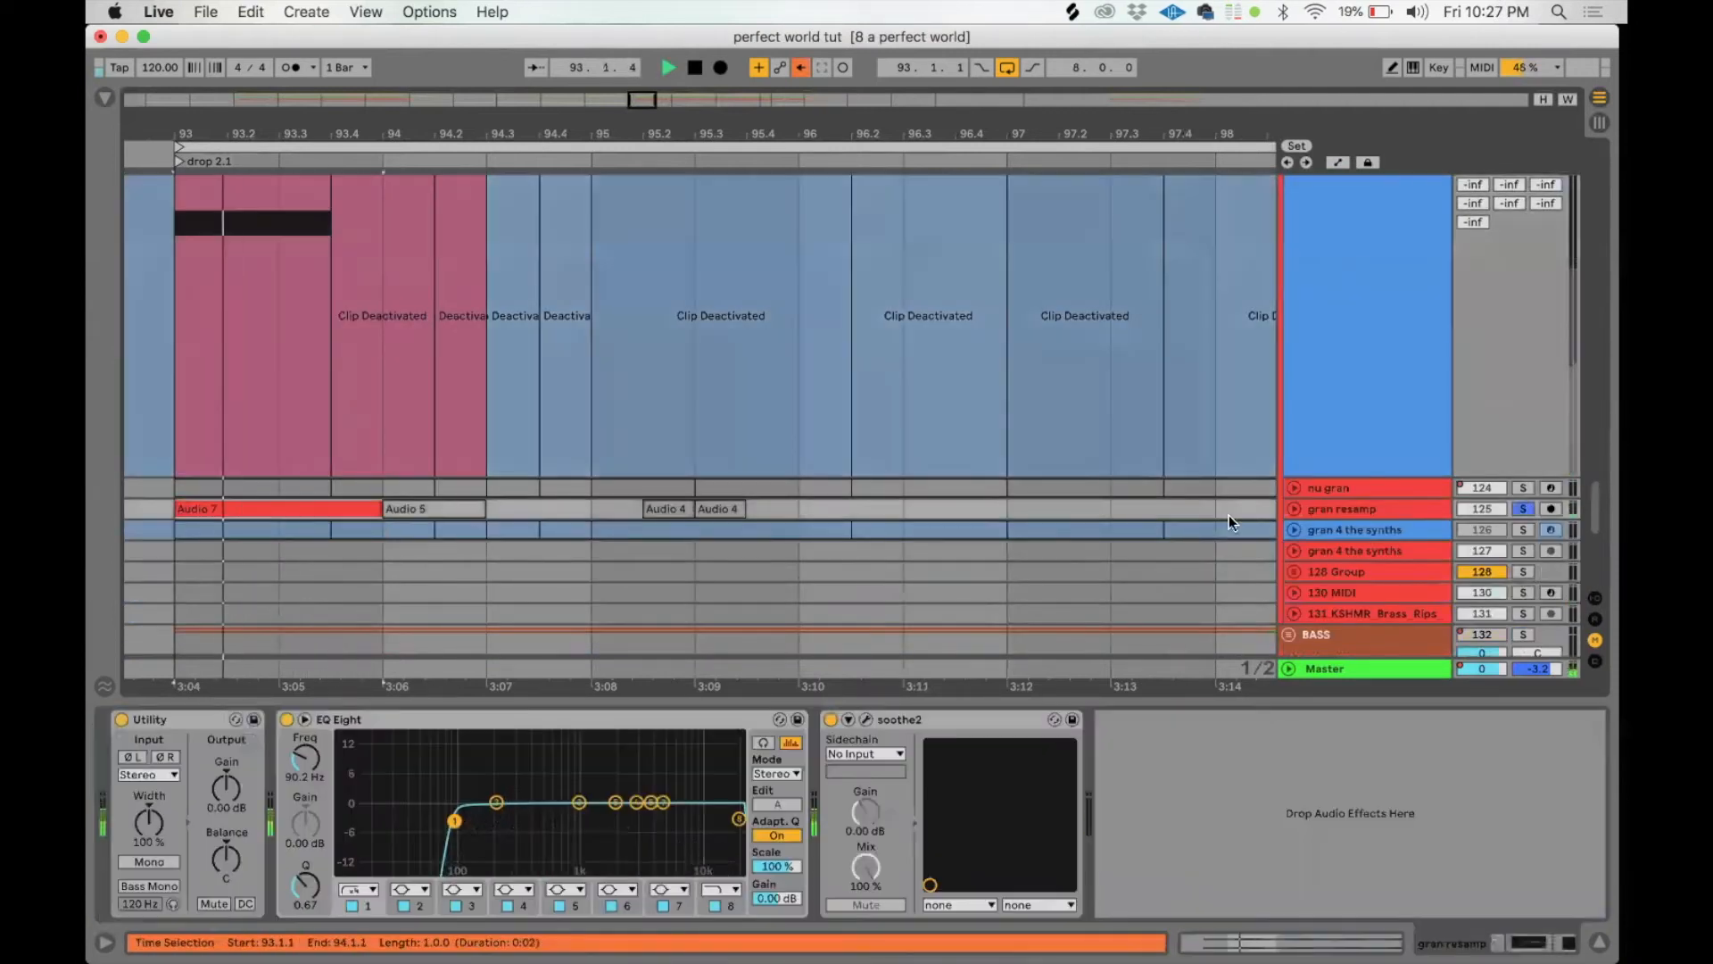
left_click(1294, 508)
key("space")
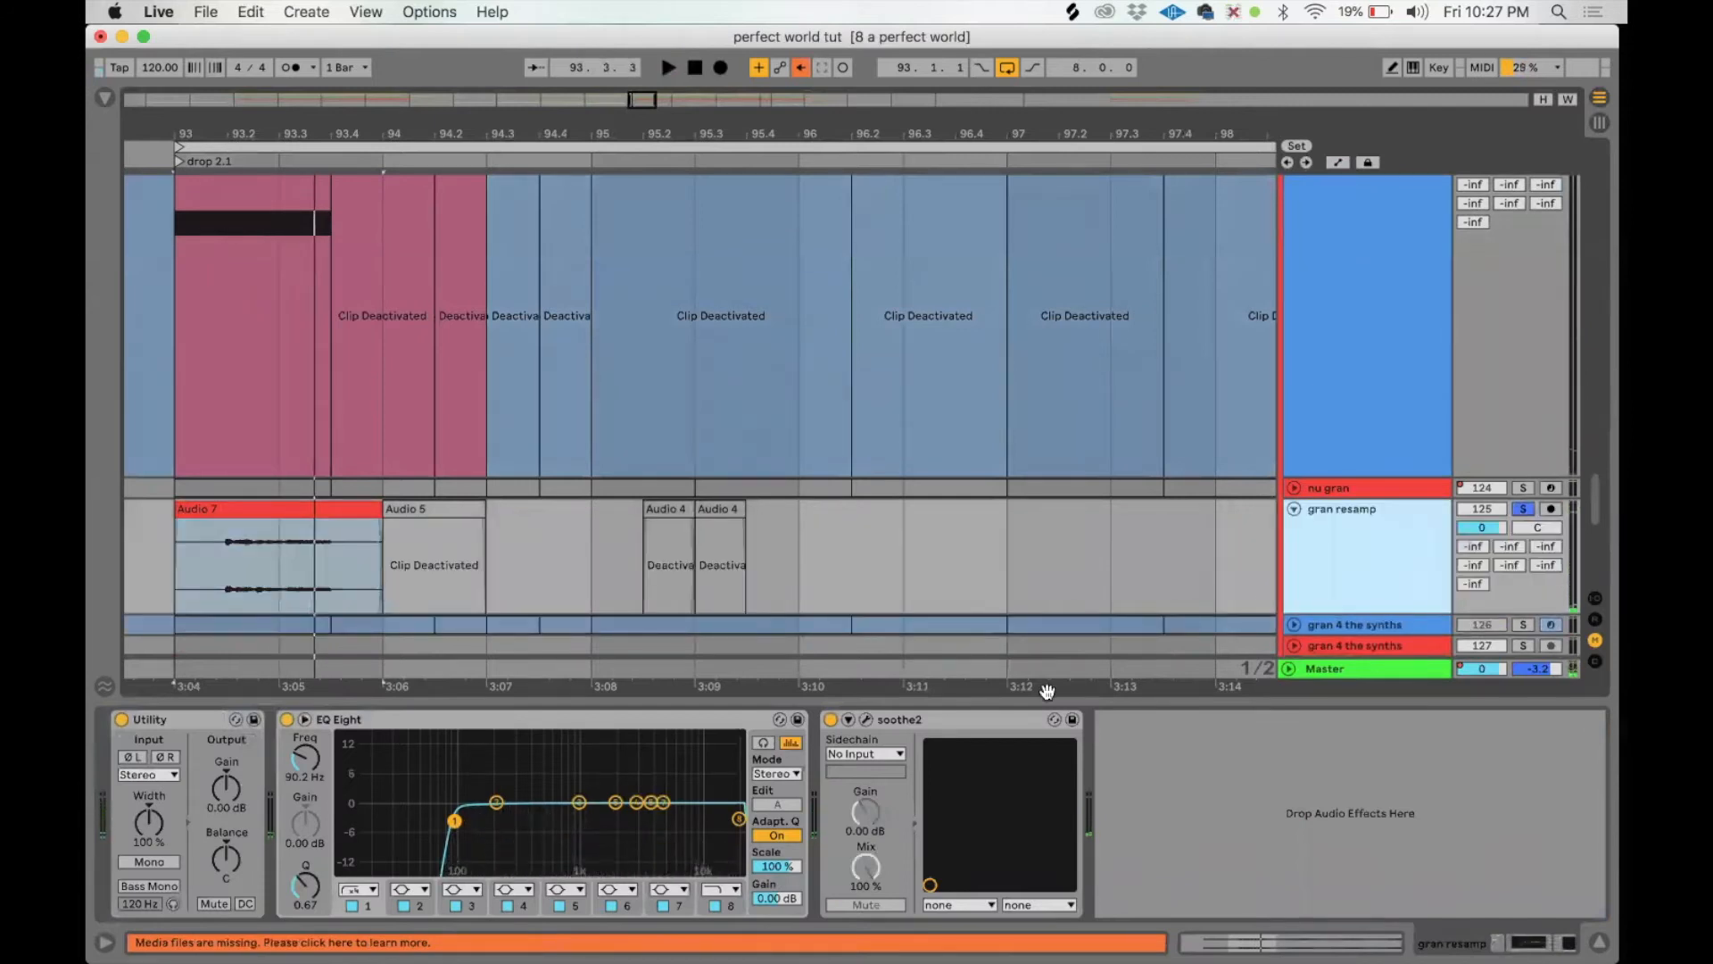
left_click(865, 719)
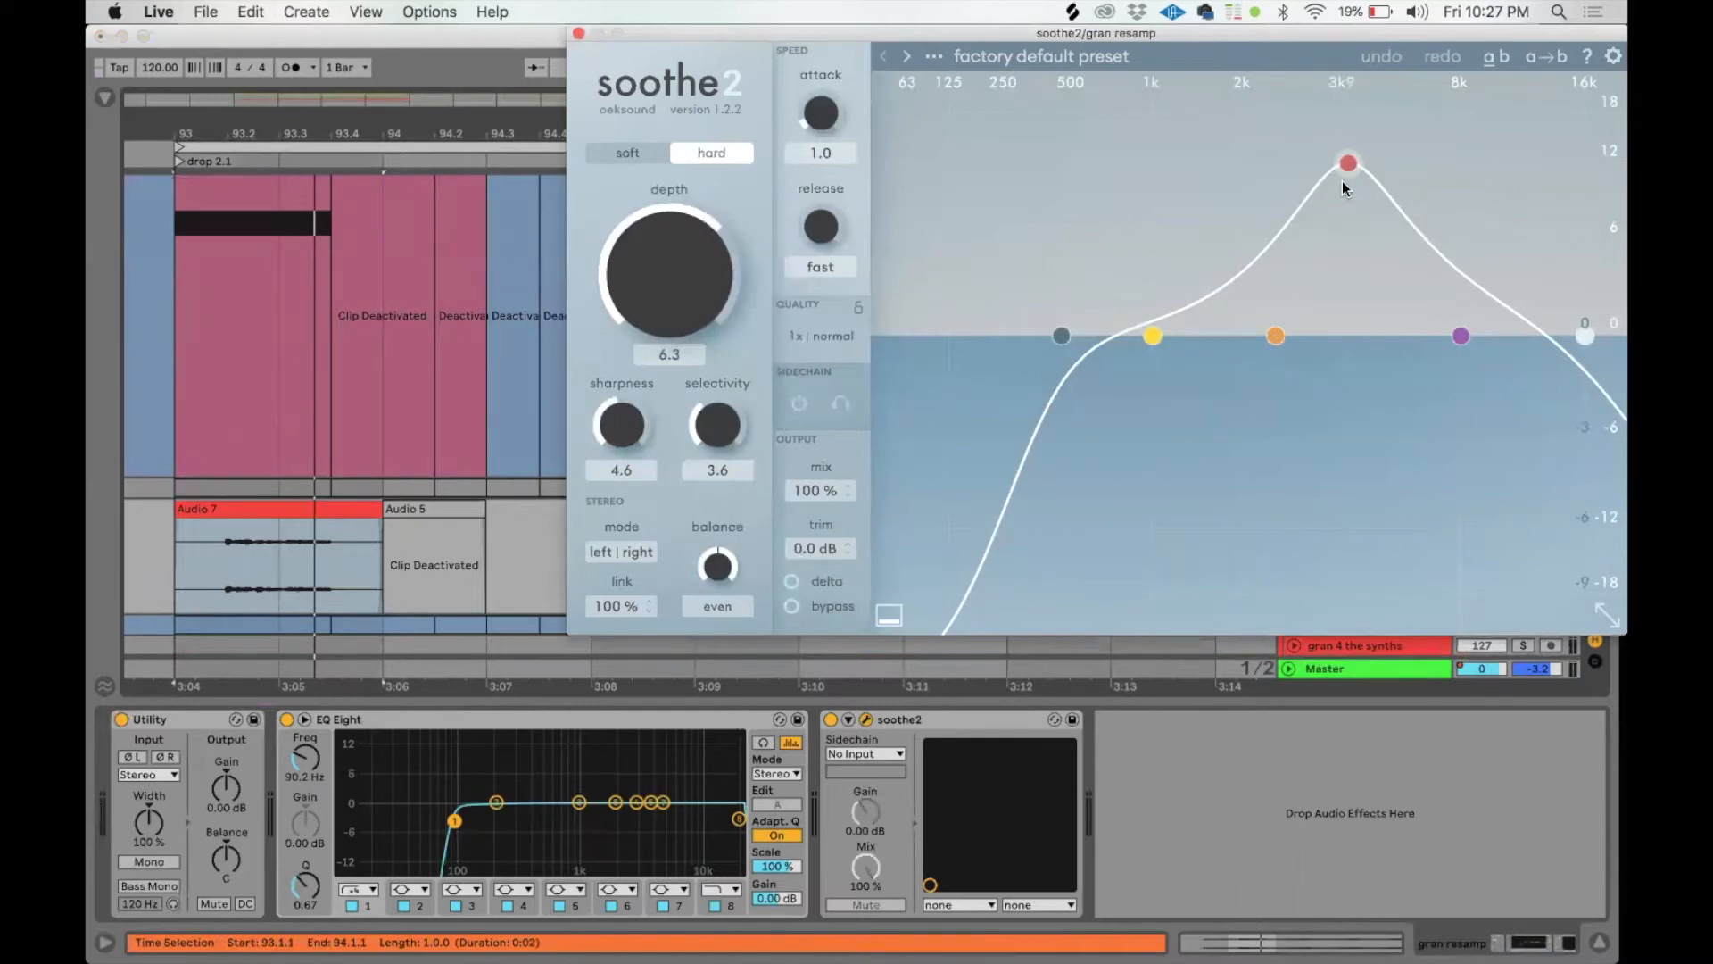
left_click(577, 36)
Step: Audition the frozen gran 3 track soloed from bar 98.4 and select the short clip just before bar 99
scroll(748, 378, "up", 5)
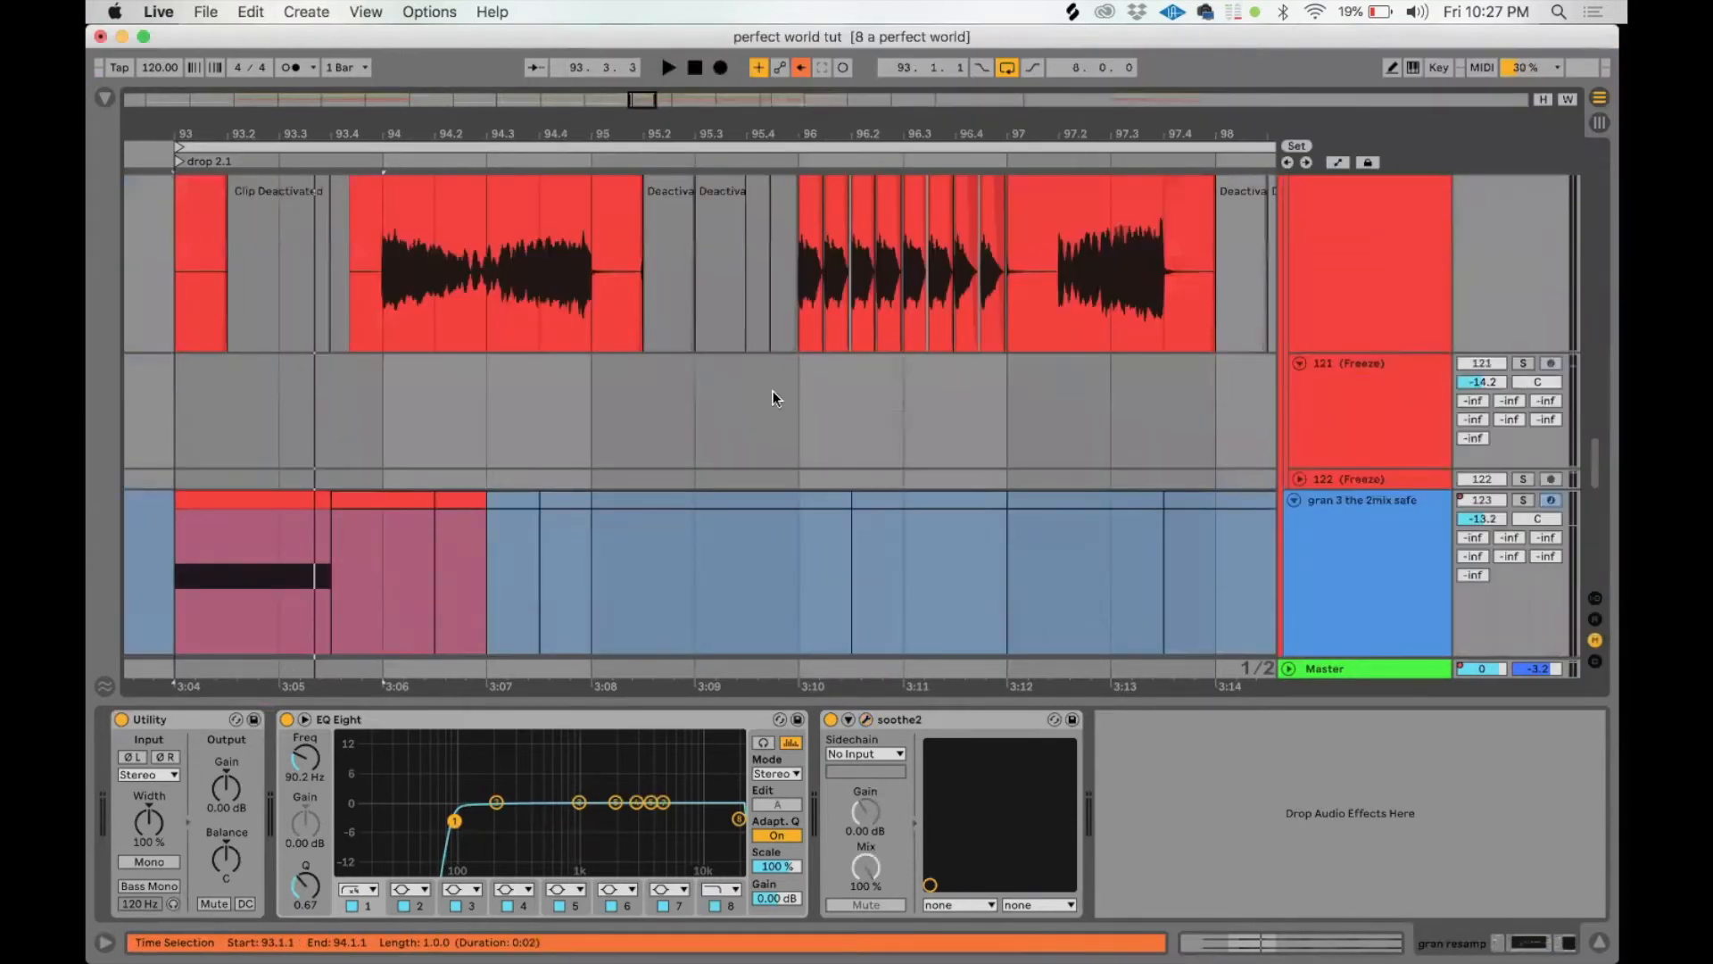
scroll(571, 329, "up", 2)
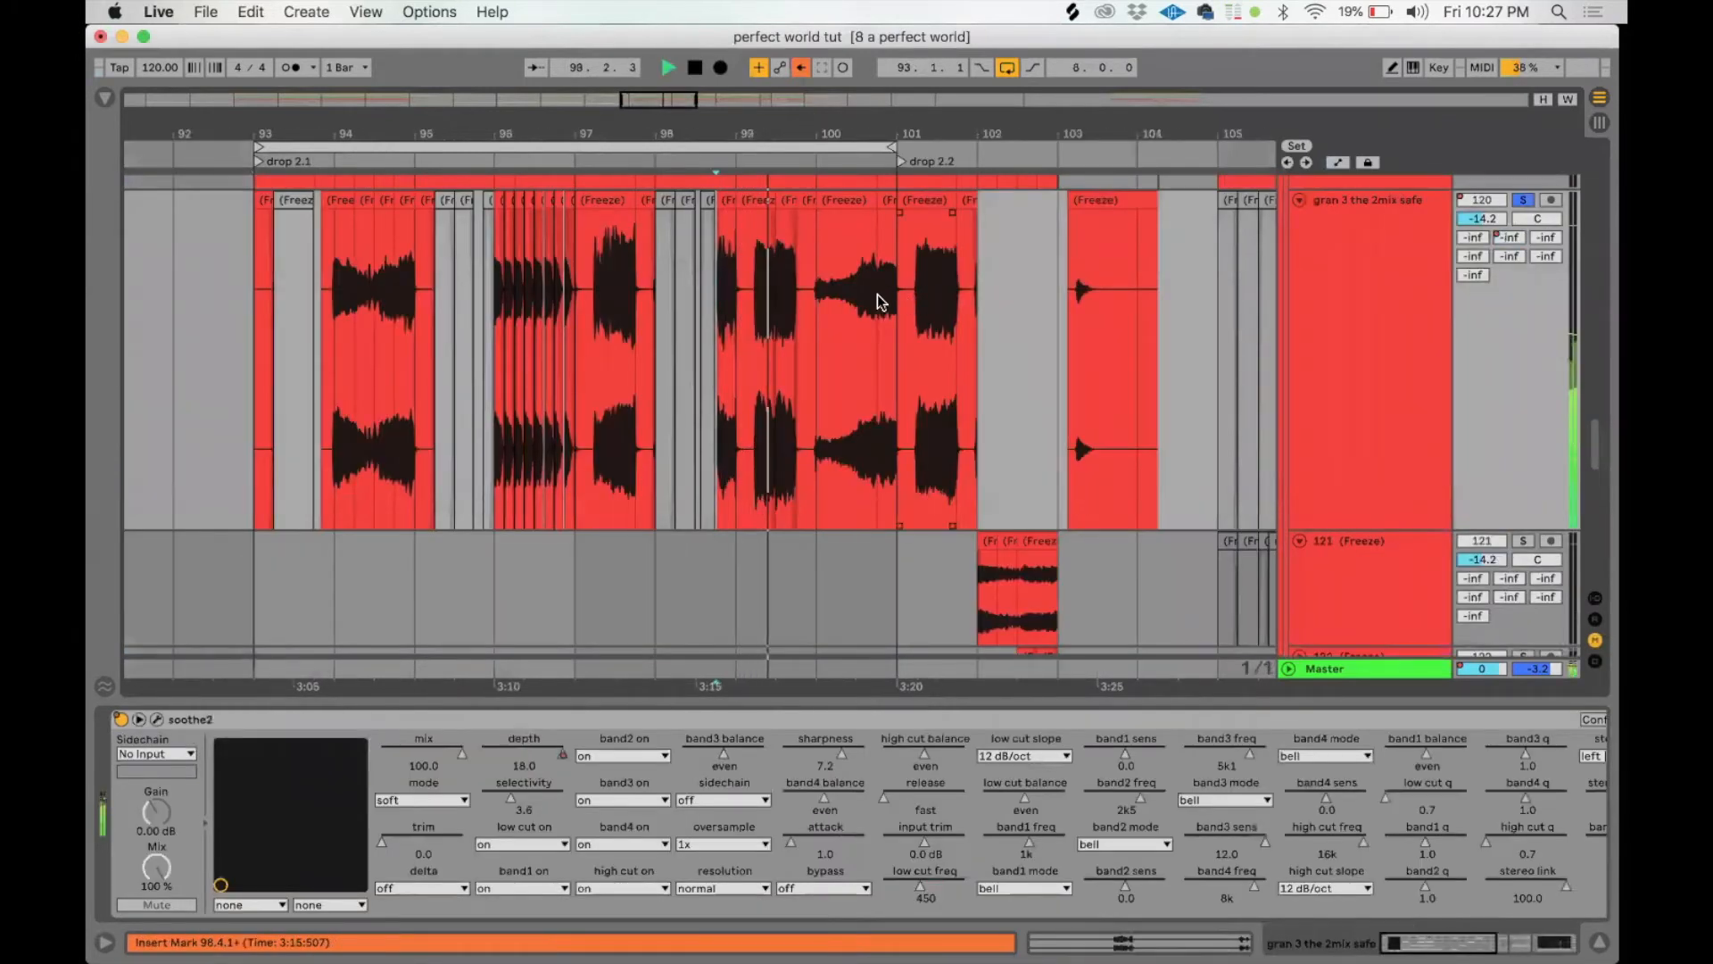
left_click(719, 203)
key("space")
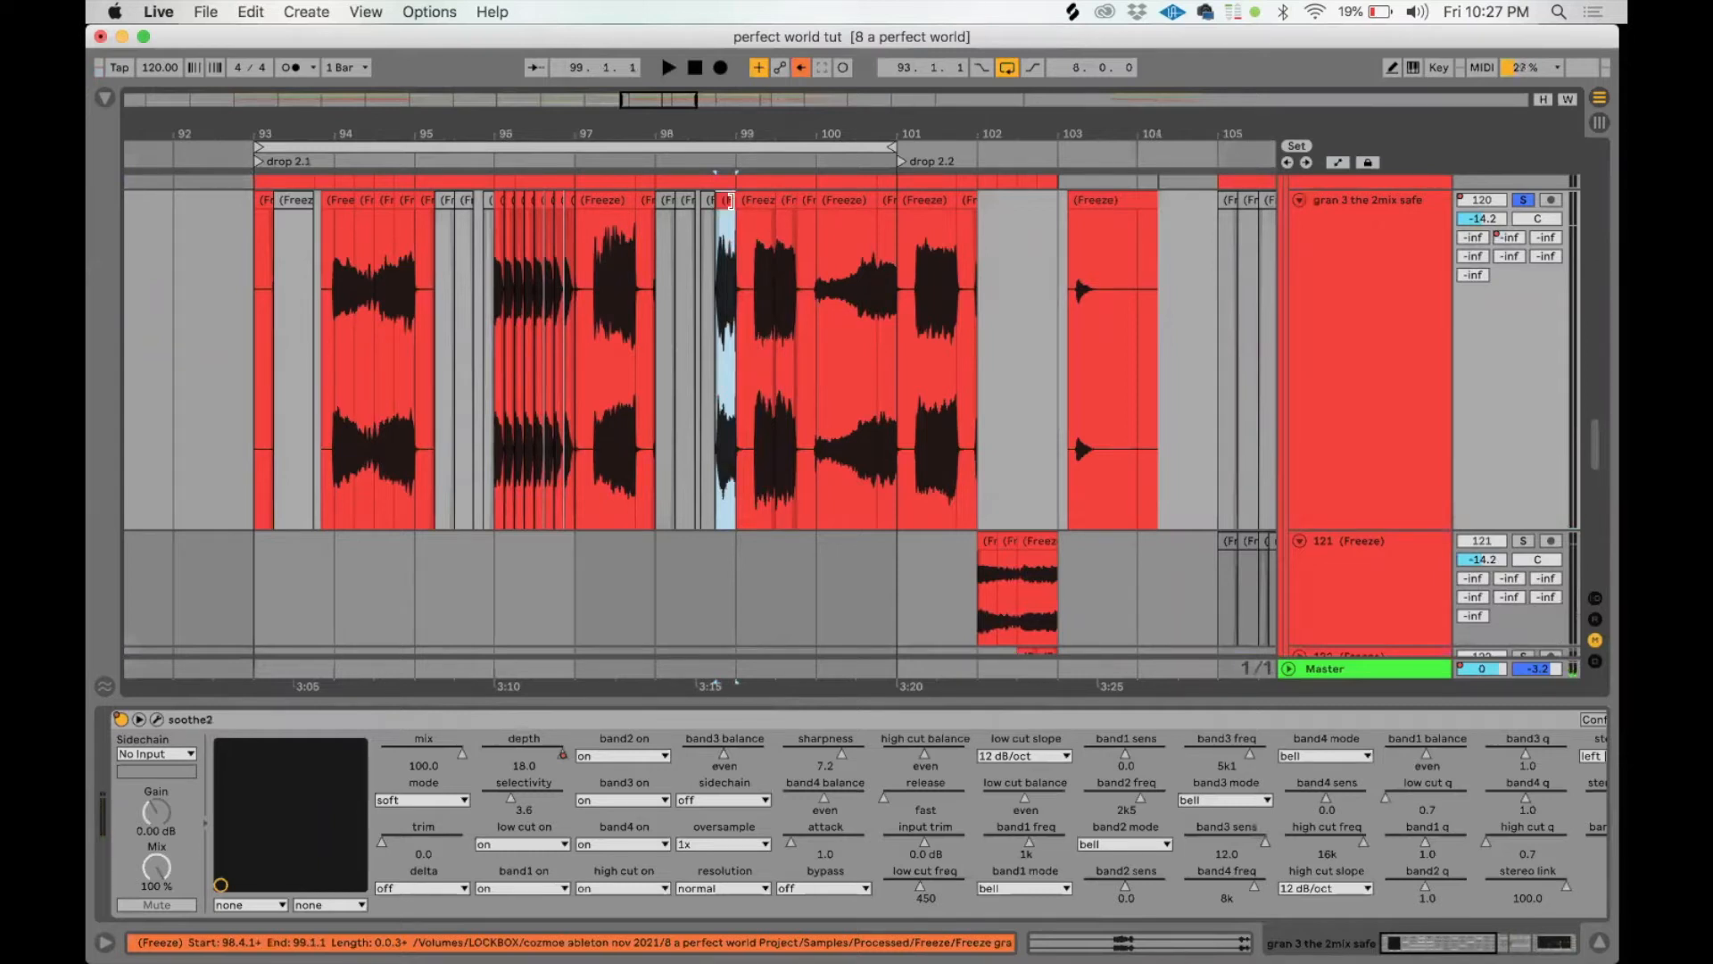
Step: Open the selected frozen clip in an enlarged clip view and set its Texture warp to grain size 234.45 and flux 57.03
double_click(730, 200)
left_click_drag(419, 108, 430, 27)
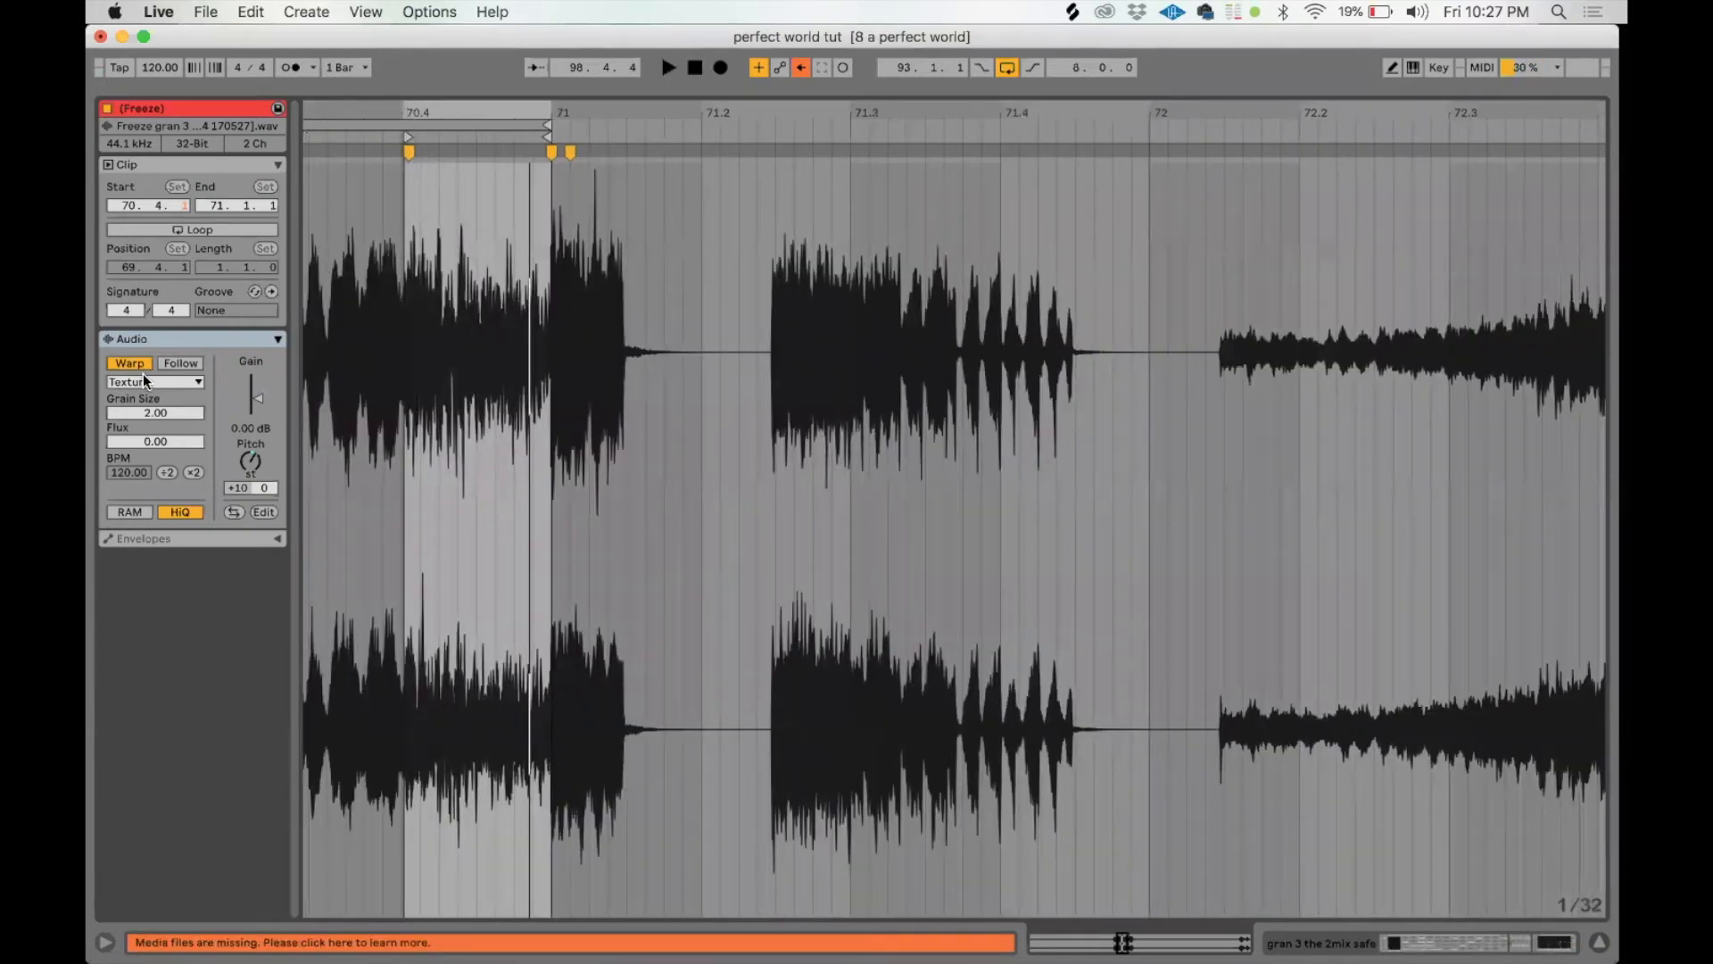
key("space")
left_click_drag(154, 412, 155, 428)
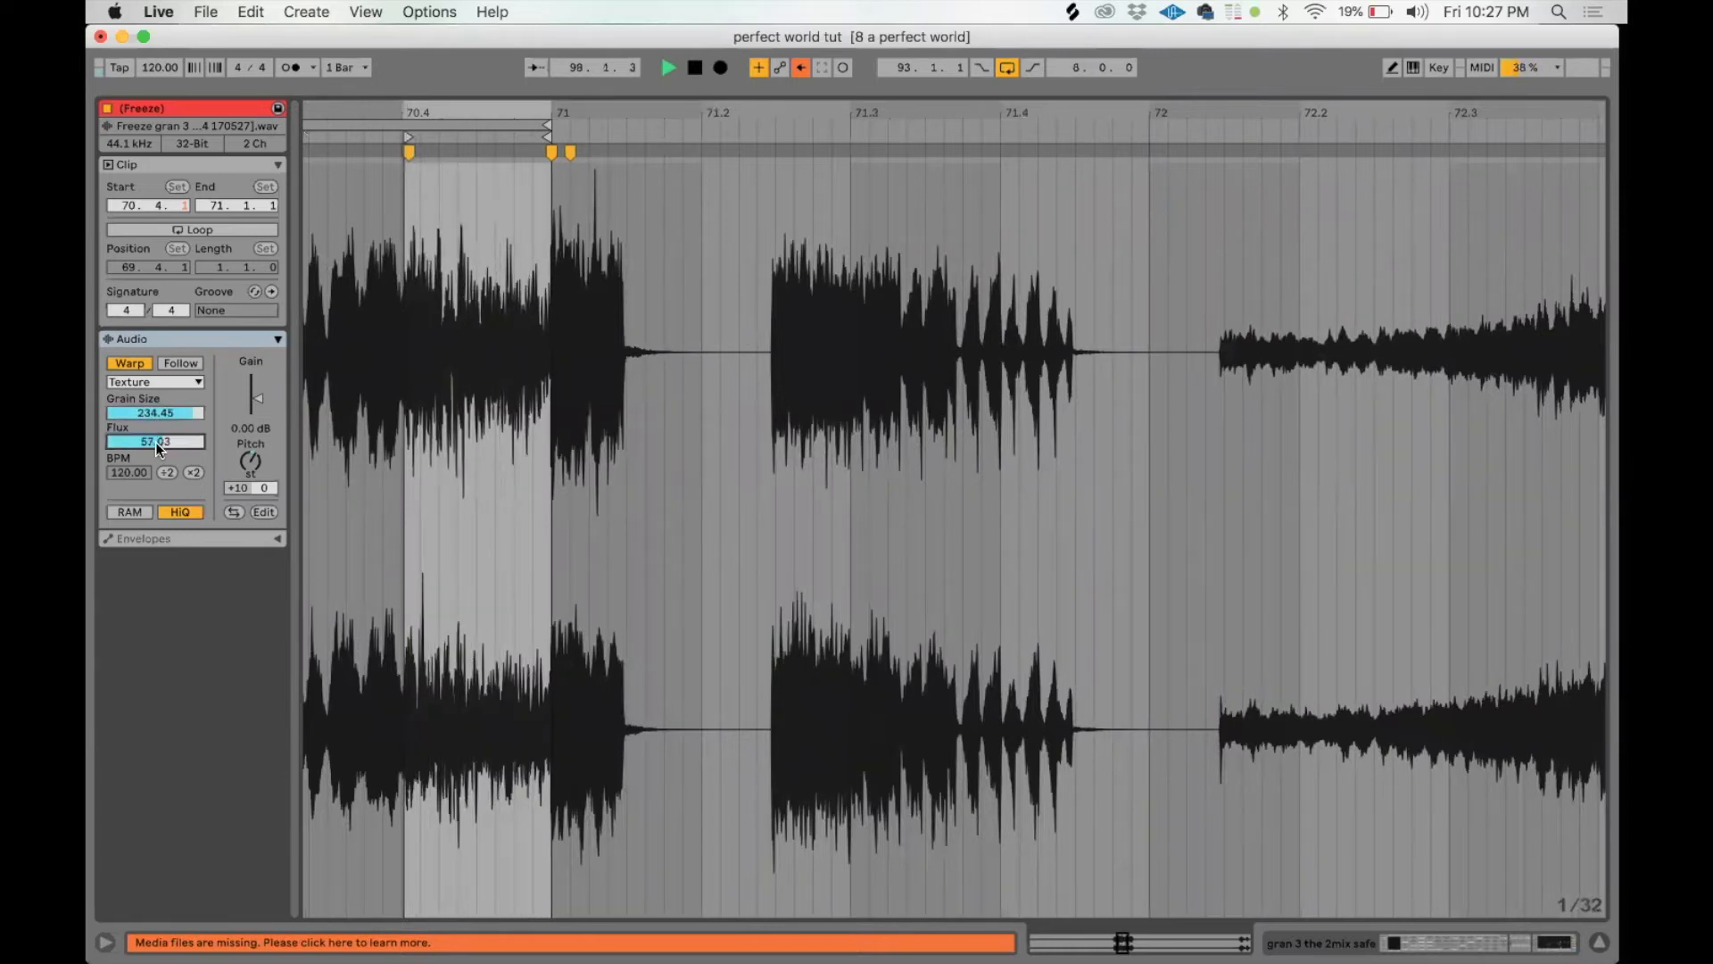
Step: Delete the clip's three warp markers and replay it with a grain size of 2.00
double_click(549, 154)
key("super+z")
double_click(566, 152)
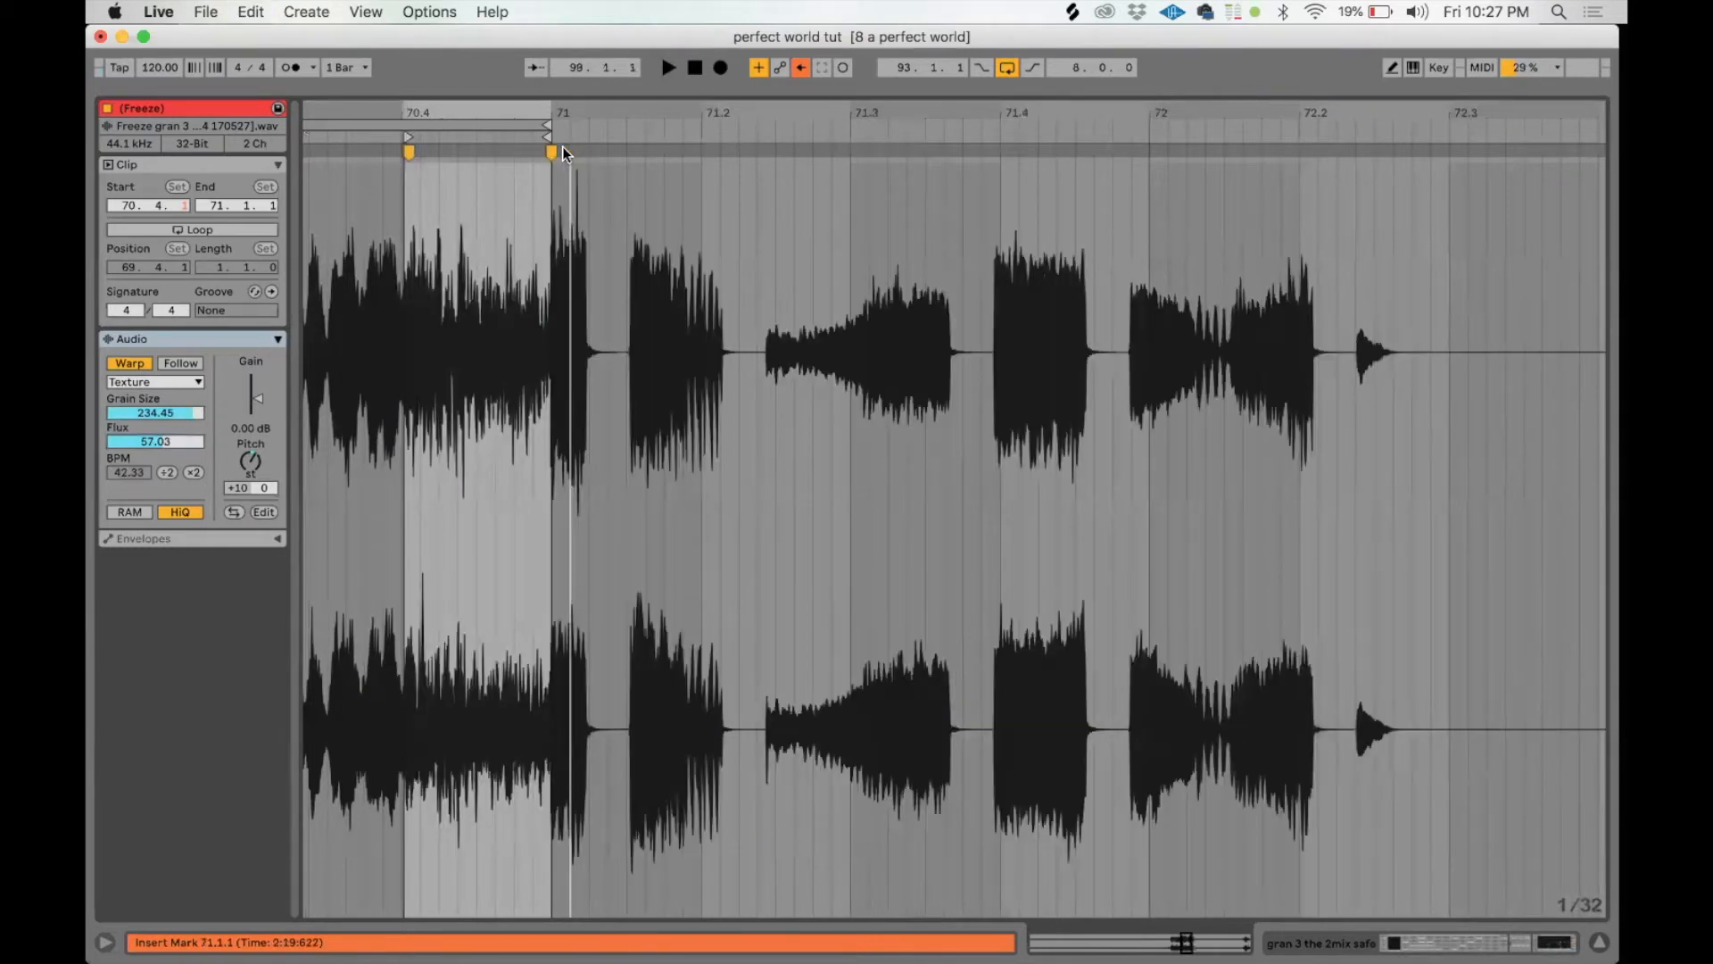
double_click(550, 151)
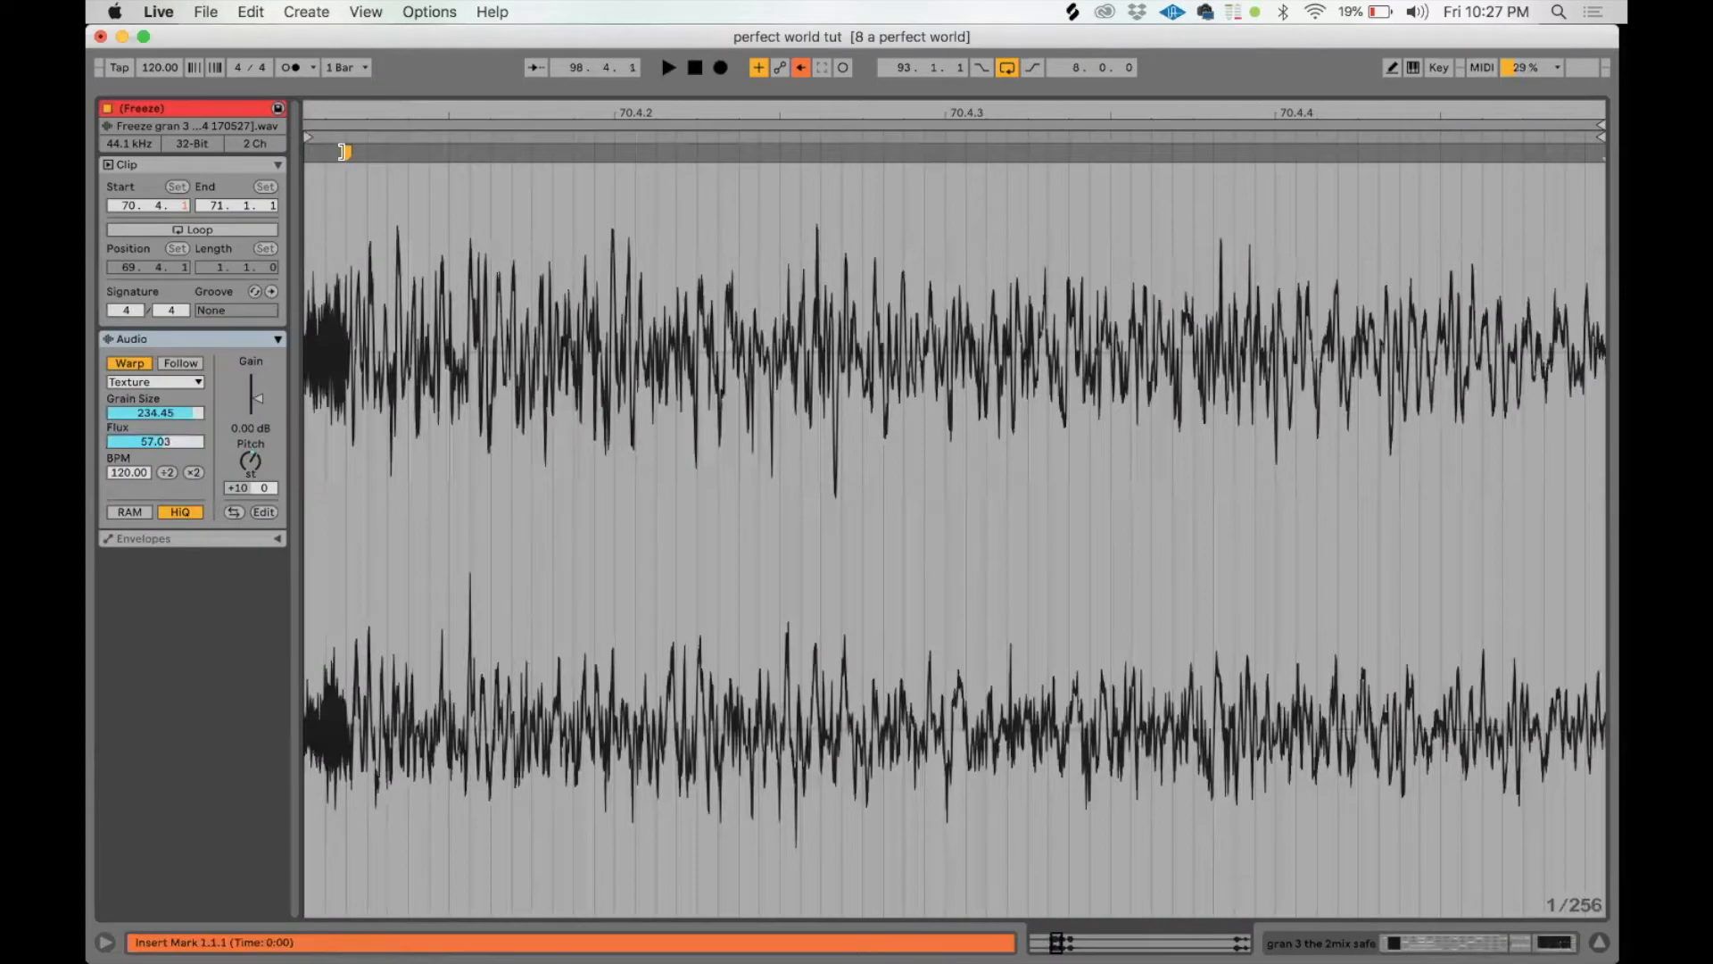
double_click(345, 151)
key("space")
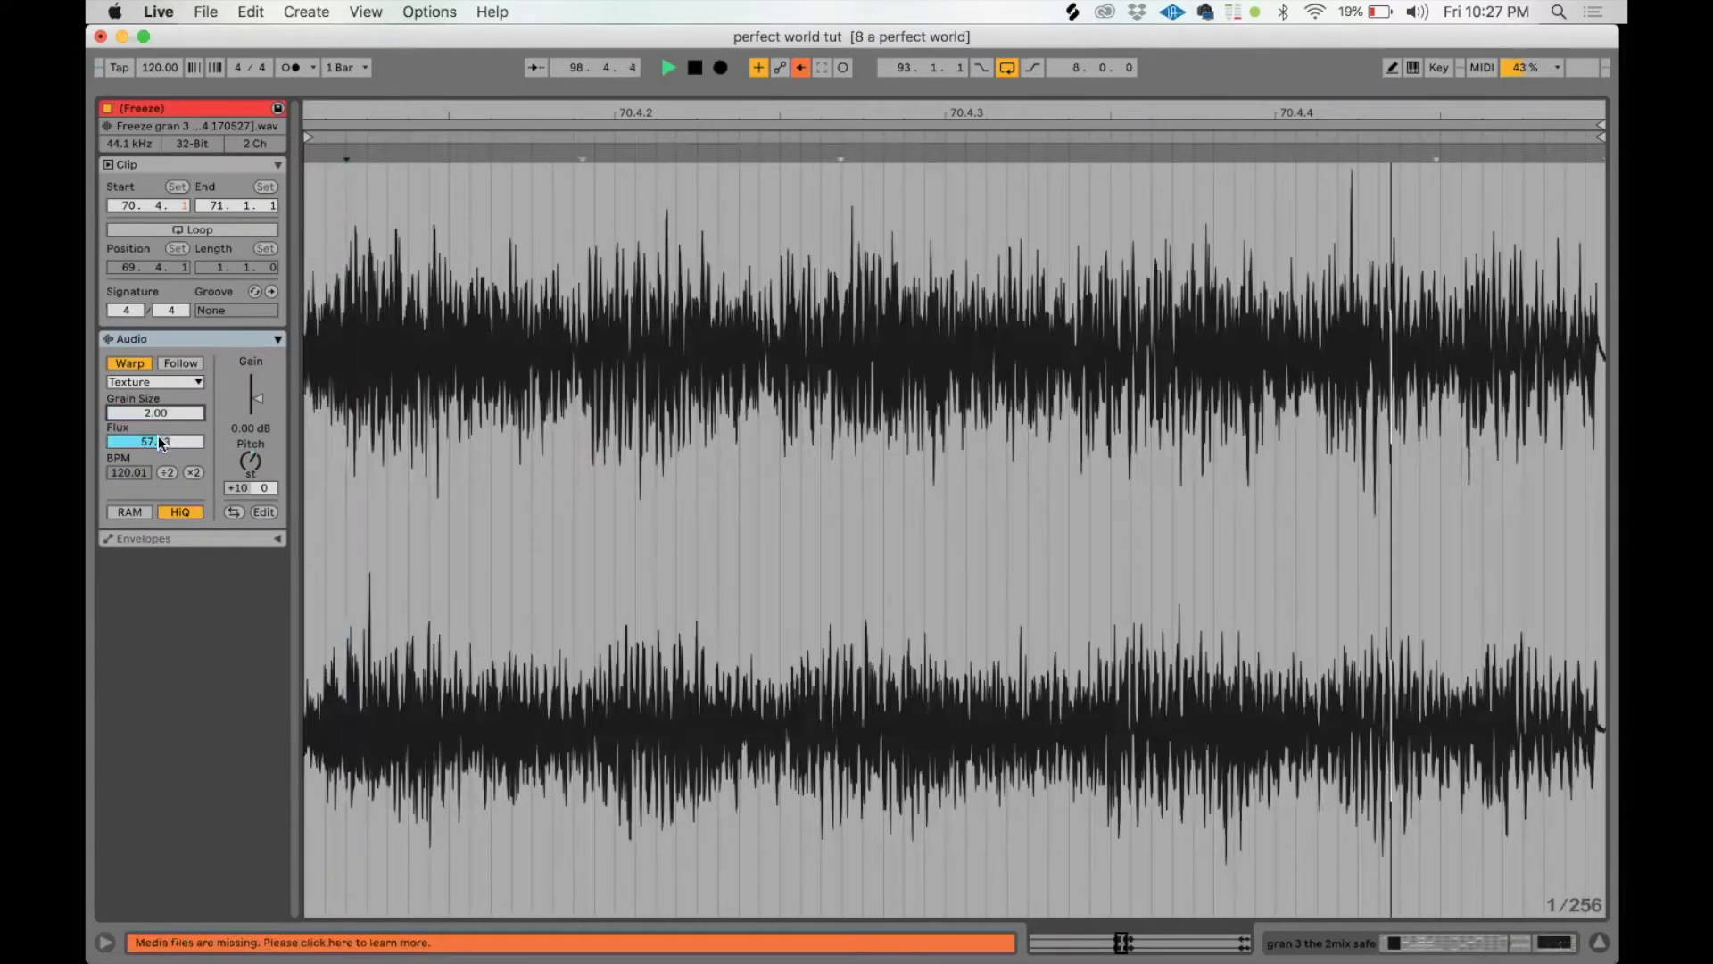
Step: Set the clip's Texture flux to 0.00 and reset its pitch to 0 semitones, auditioning the clip after each change
key("space")
left_click_drag(159, 443, 159, 500)
key("space")
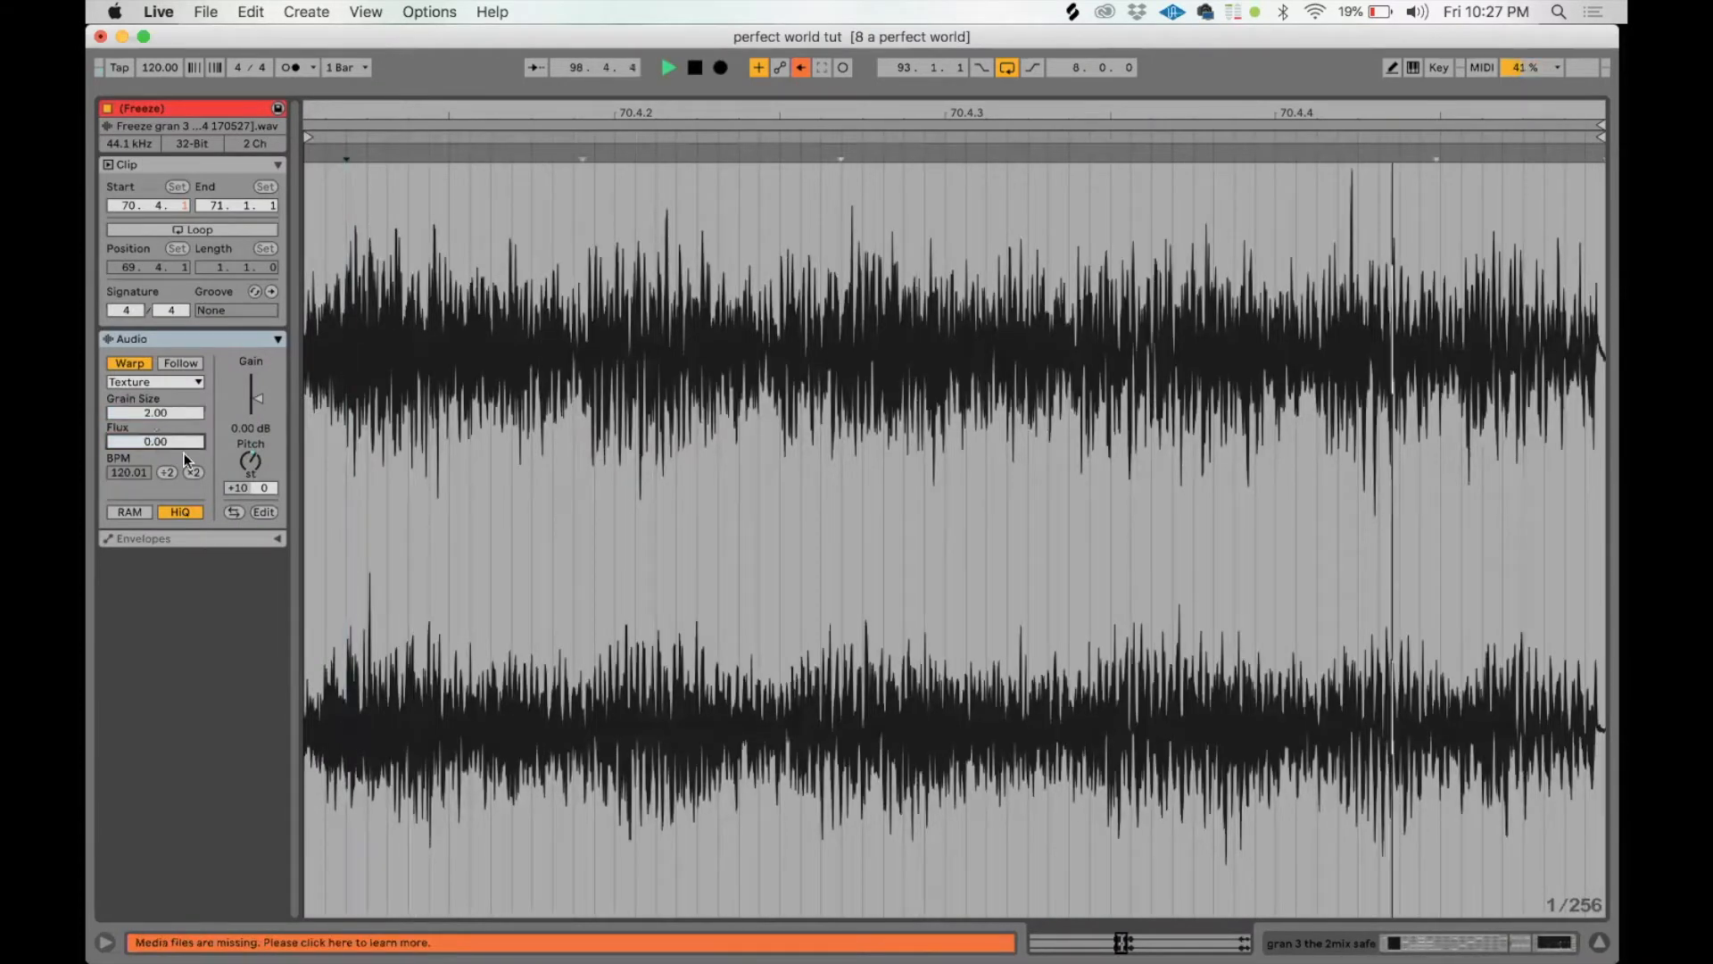
key("space")
double_click(246, 461)
key("space")
key("space")
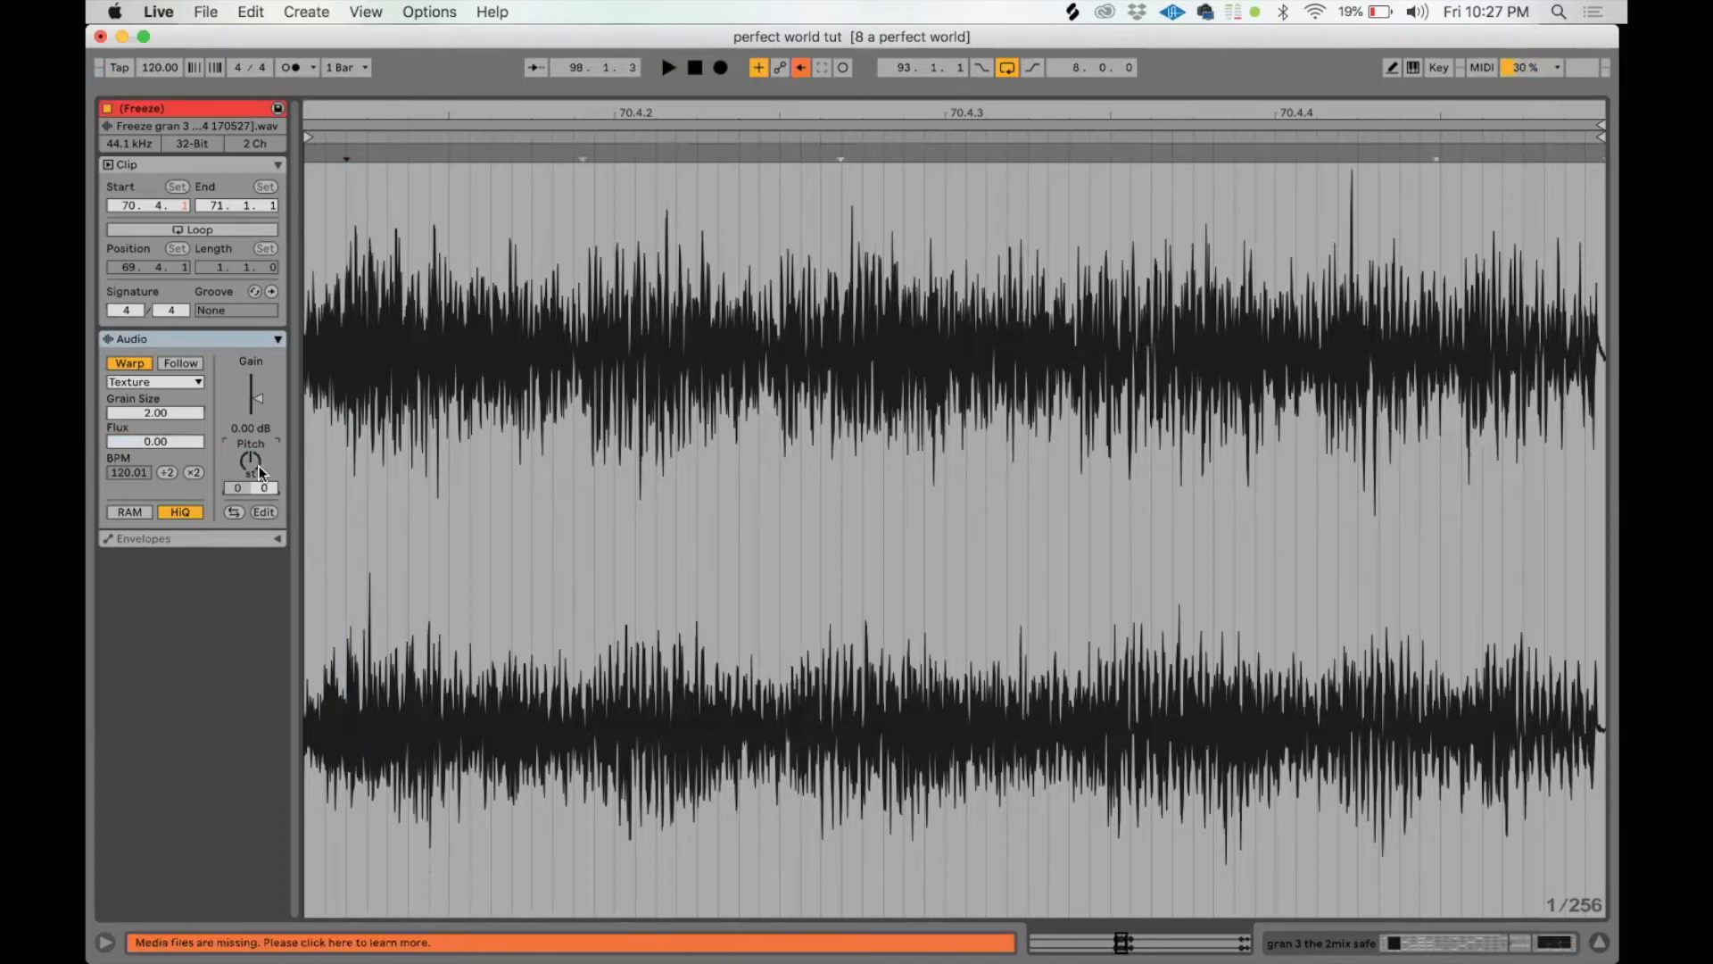
Step: Raise the clip's flux and grain size, replaying the clip after each change
key("Return")
key("space")
left_click_drag(164, 438, 161, 408)
key("space")
key("space")
left_click_drag(158, 411, 158, 357)
key("space")
key("space")
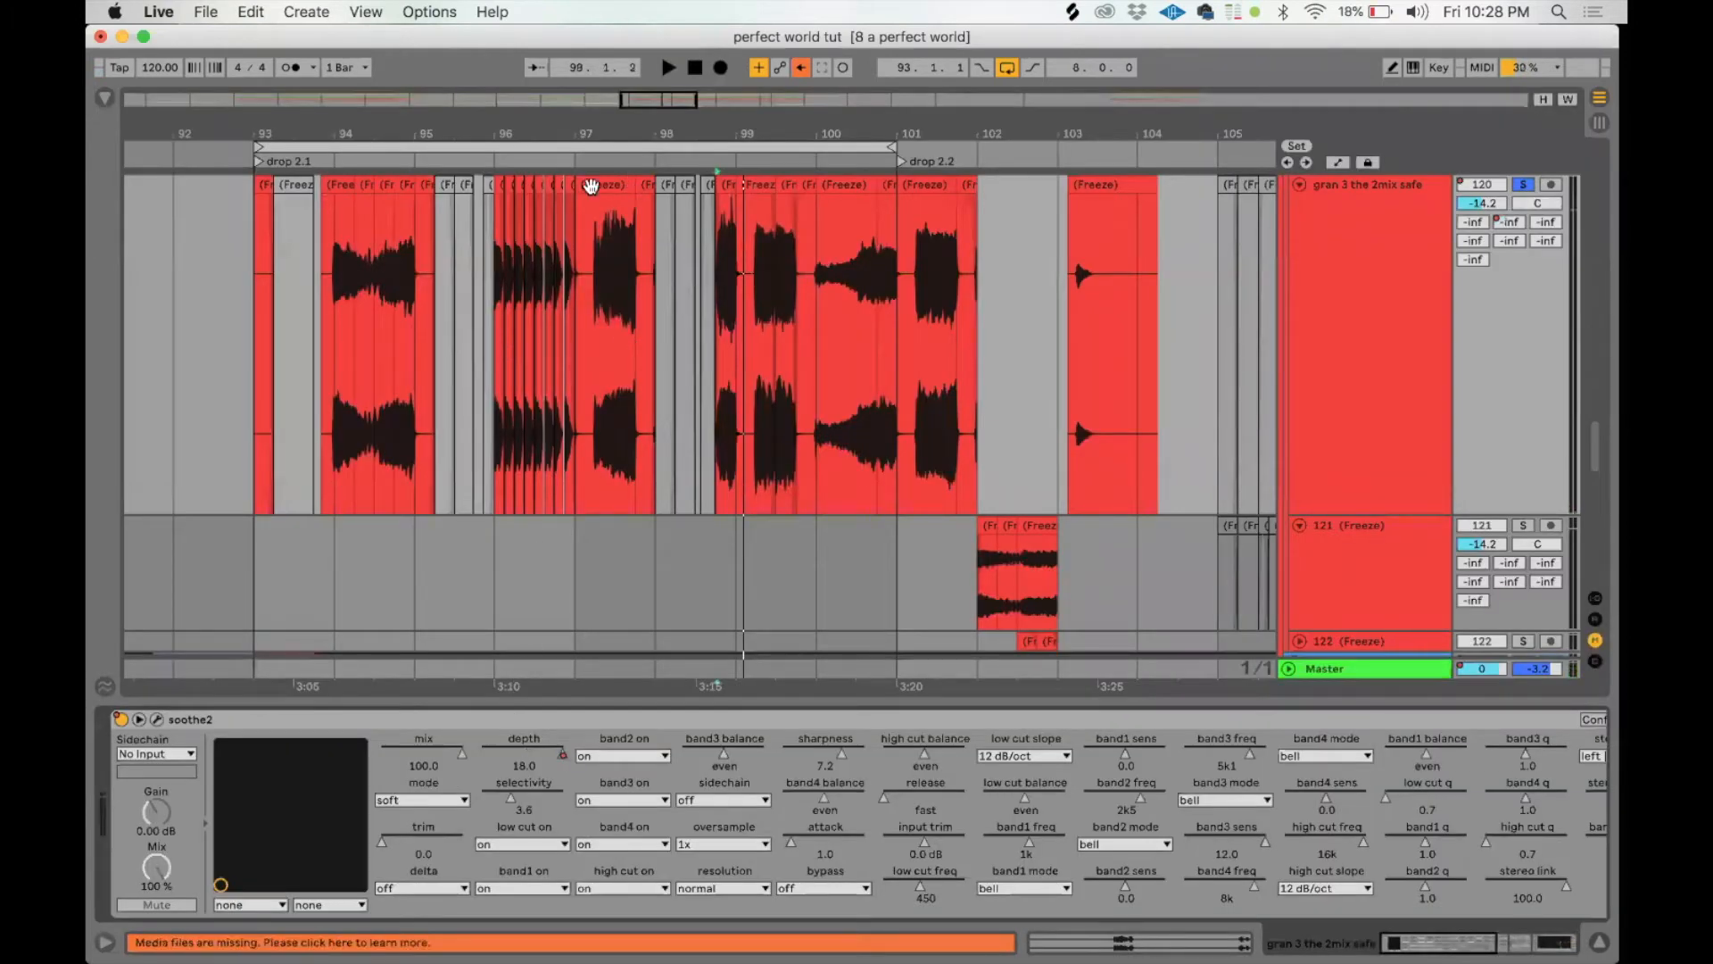
Step: Replay the frozen gran 3 track in the arrangement around the short clip just before bar 99
left_click(601, 184)
key("space")
left_click(726, 184)
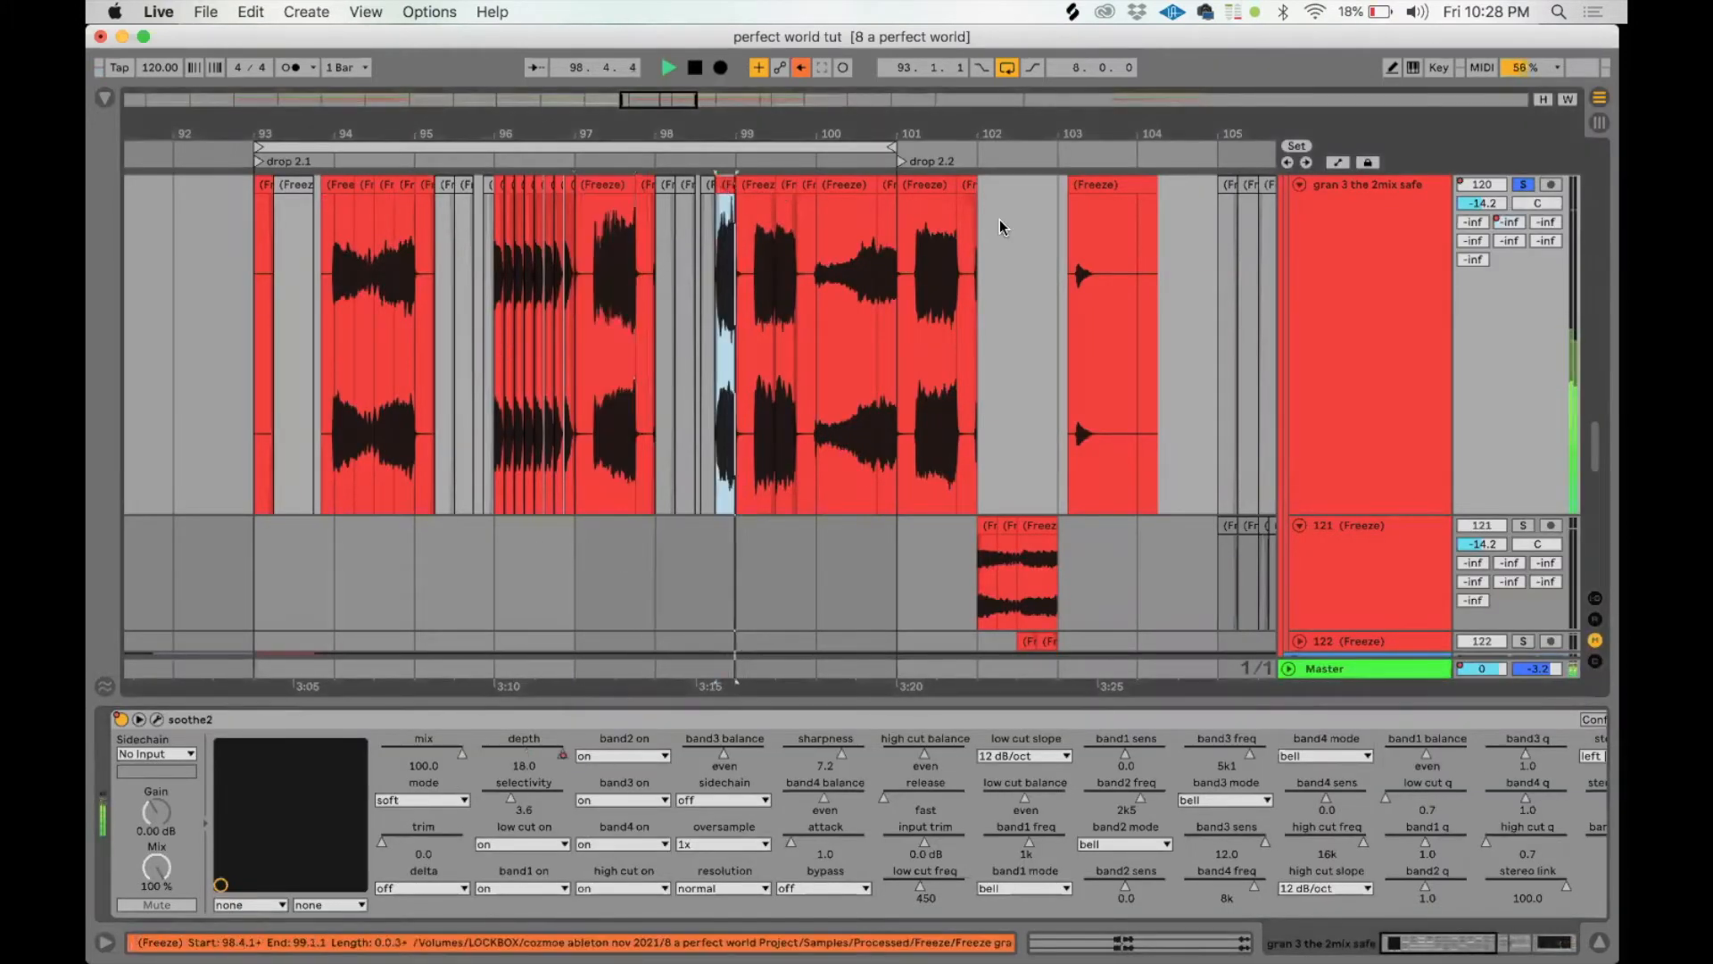
key("minus")
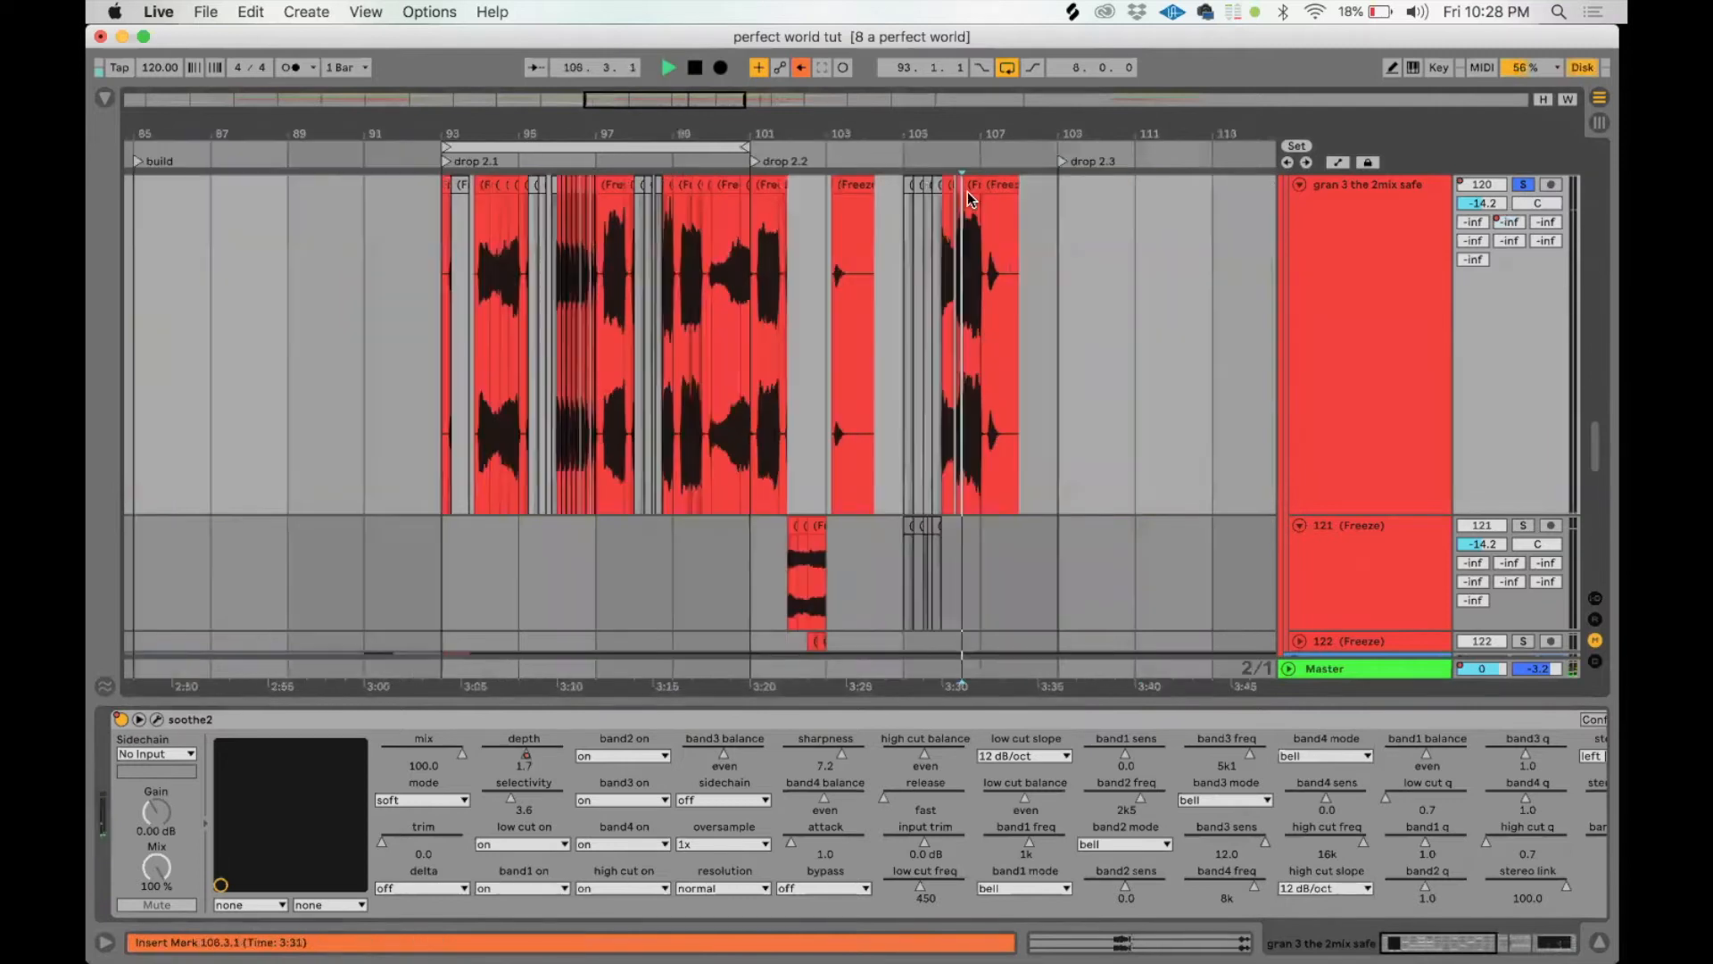
Step: Solo frozen track 121, select bars 101 to 103 on the gran 3 track, and place the insert mark at 102.1.1 on track 121
left_click(786, 576)
key("space")
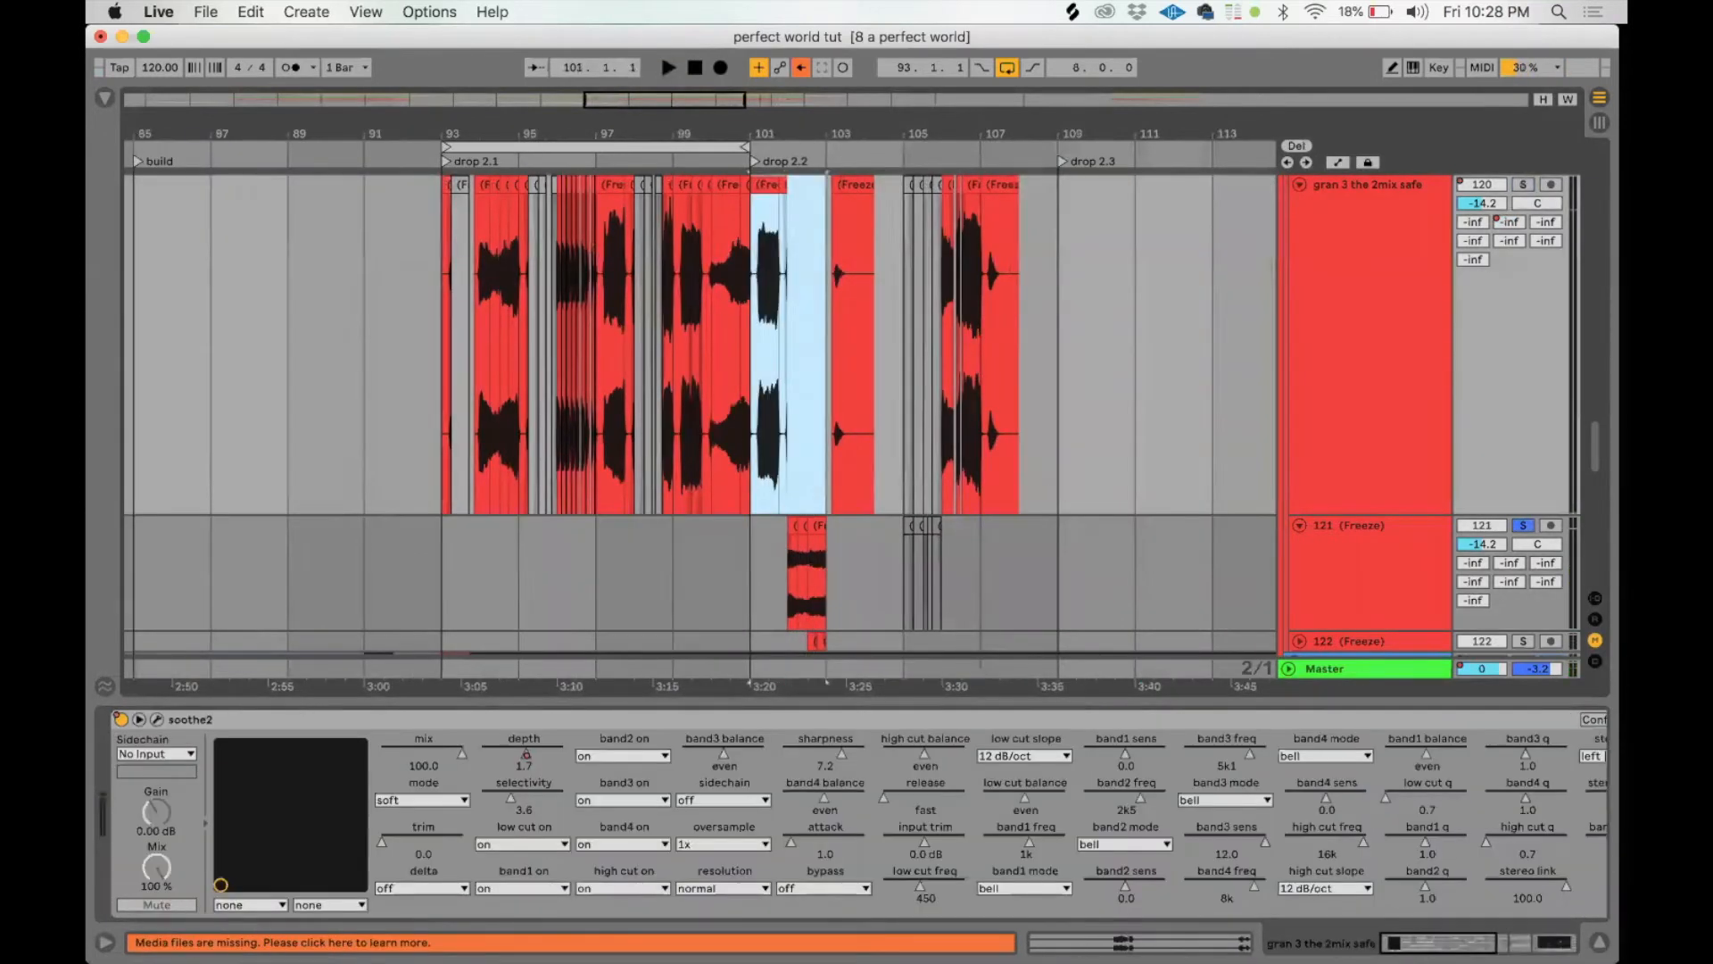
left_click_drag(809, 132, 809, 179)
left_click_drag(692, 259, 844, 275)
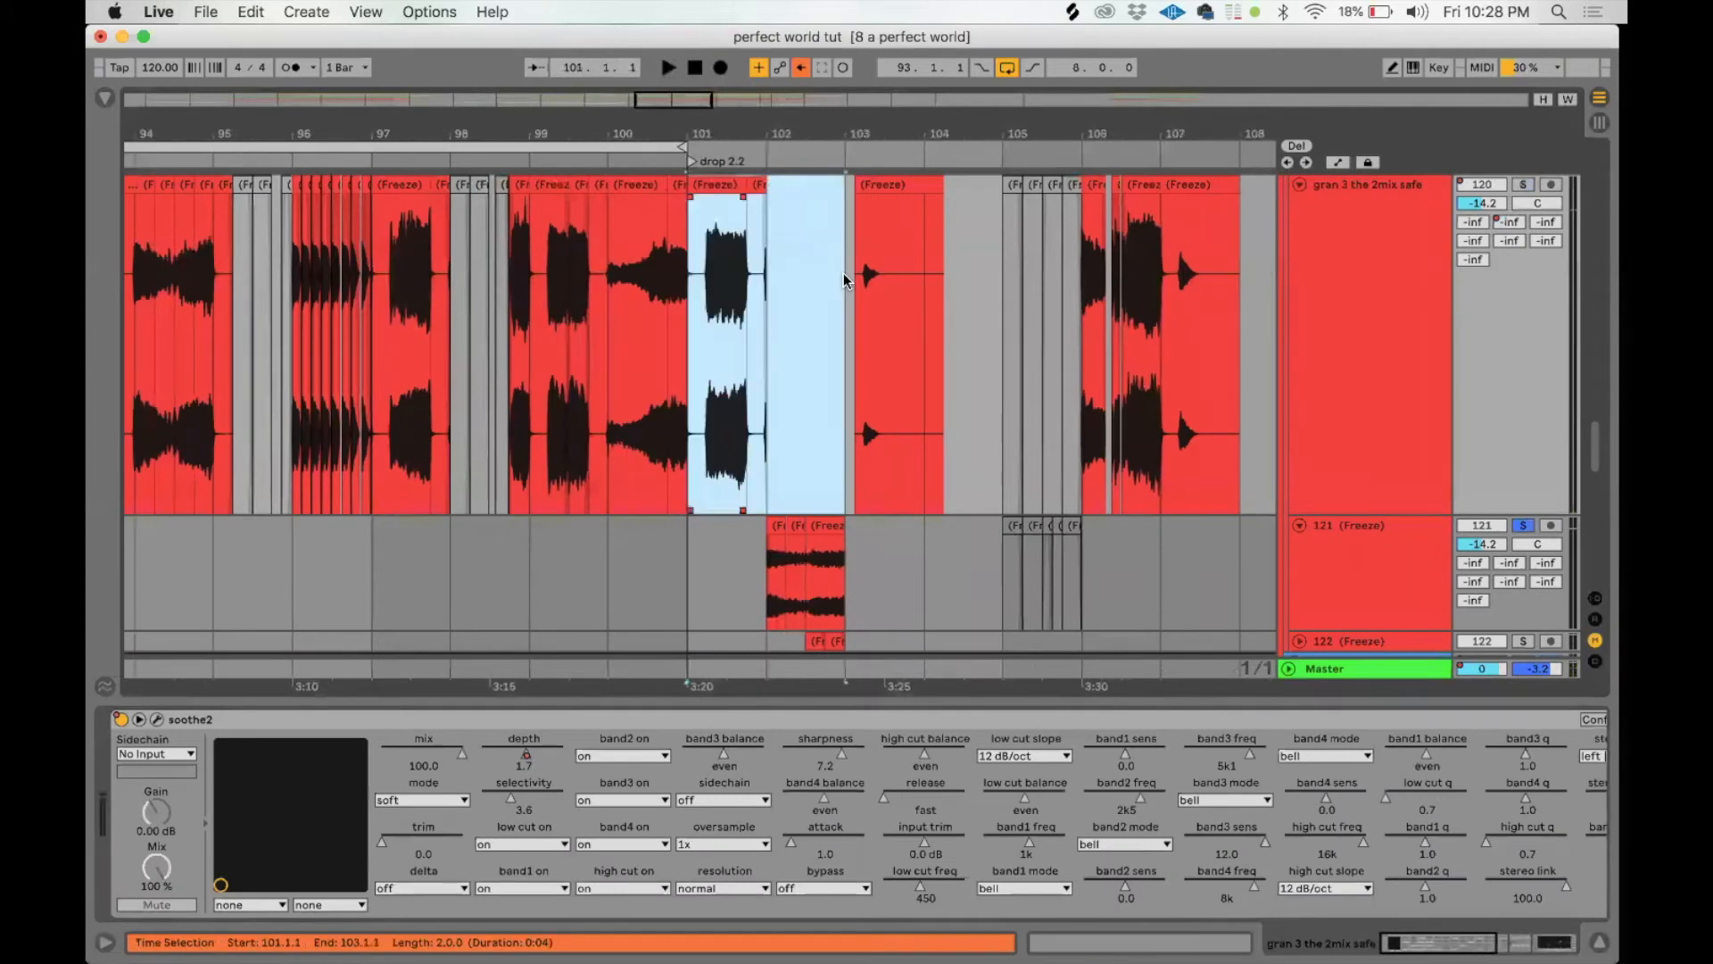
left_click(765, 579)
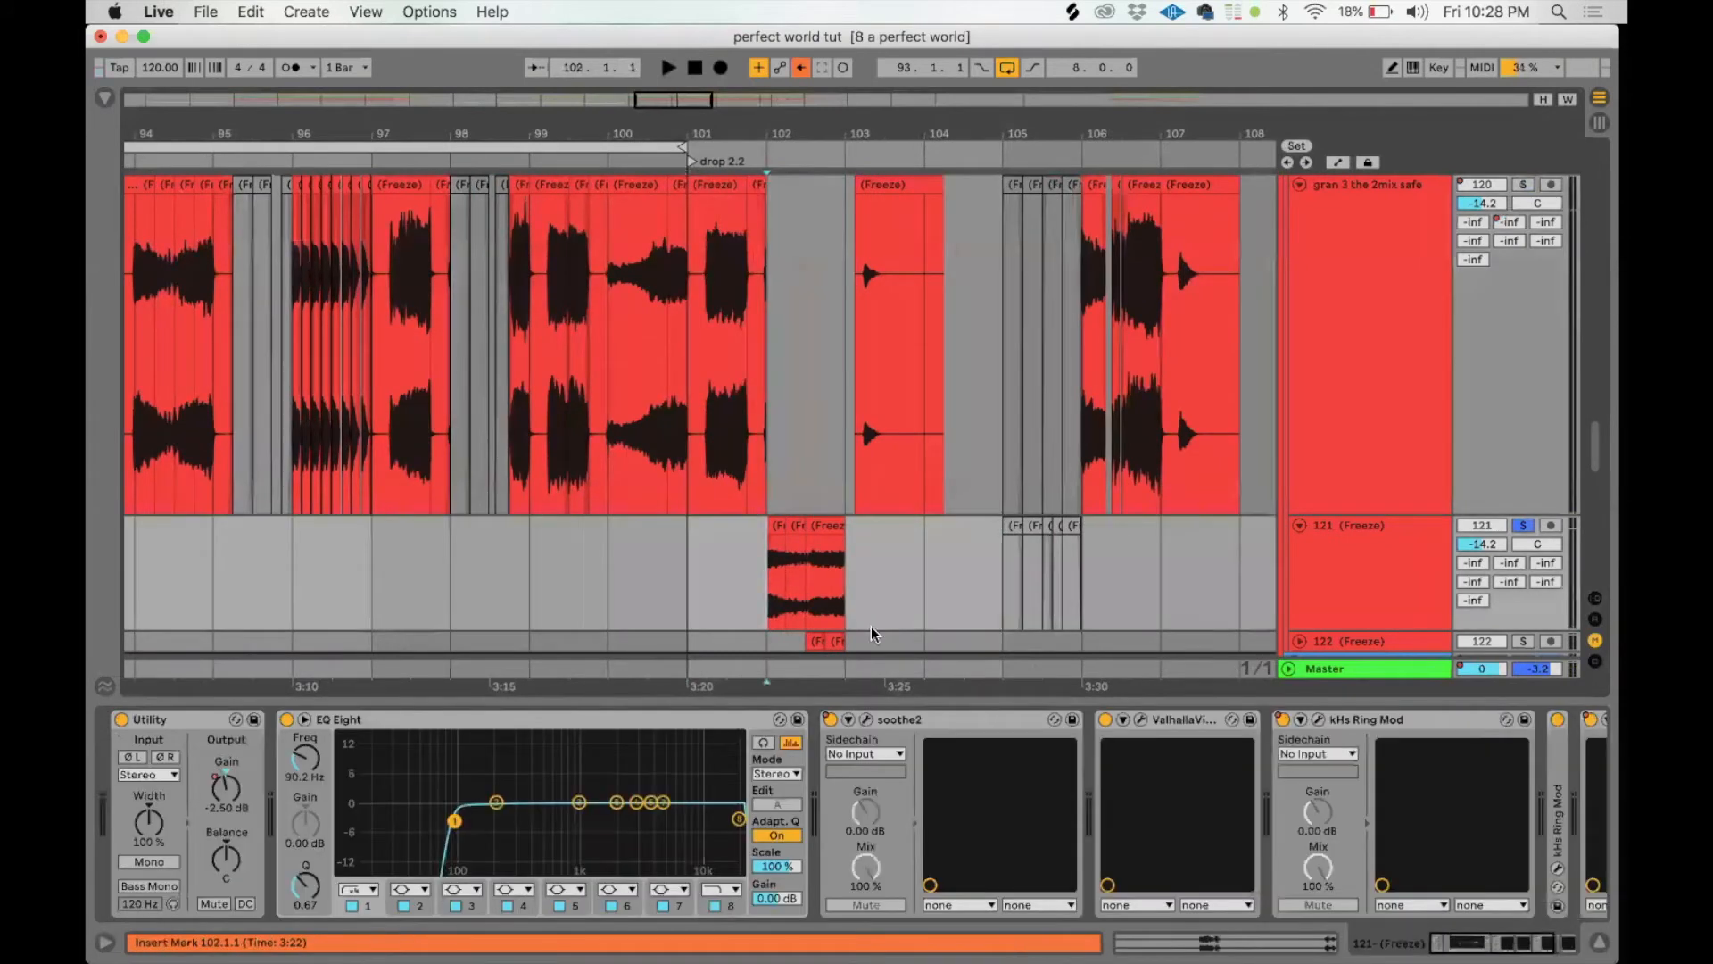
Step: Open the first kHs Ring Mod on track 121 and audition the clips from bar 102
left_click(1318, 719)
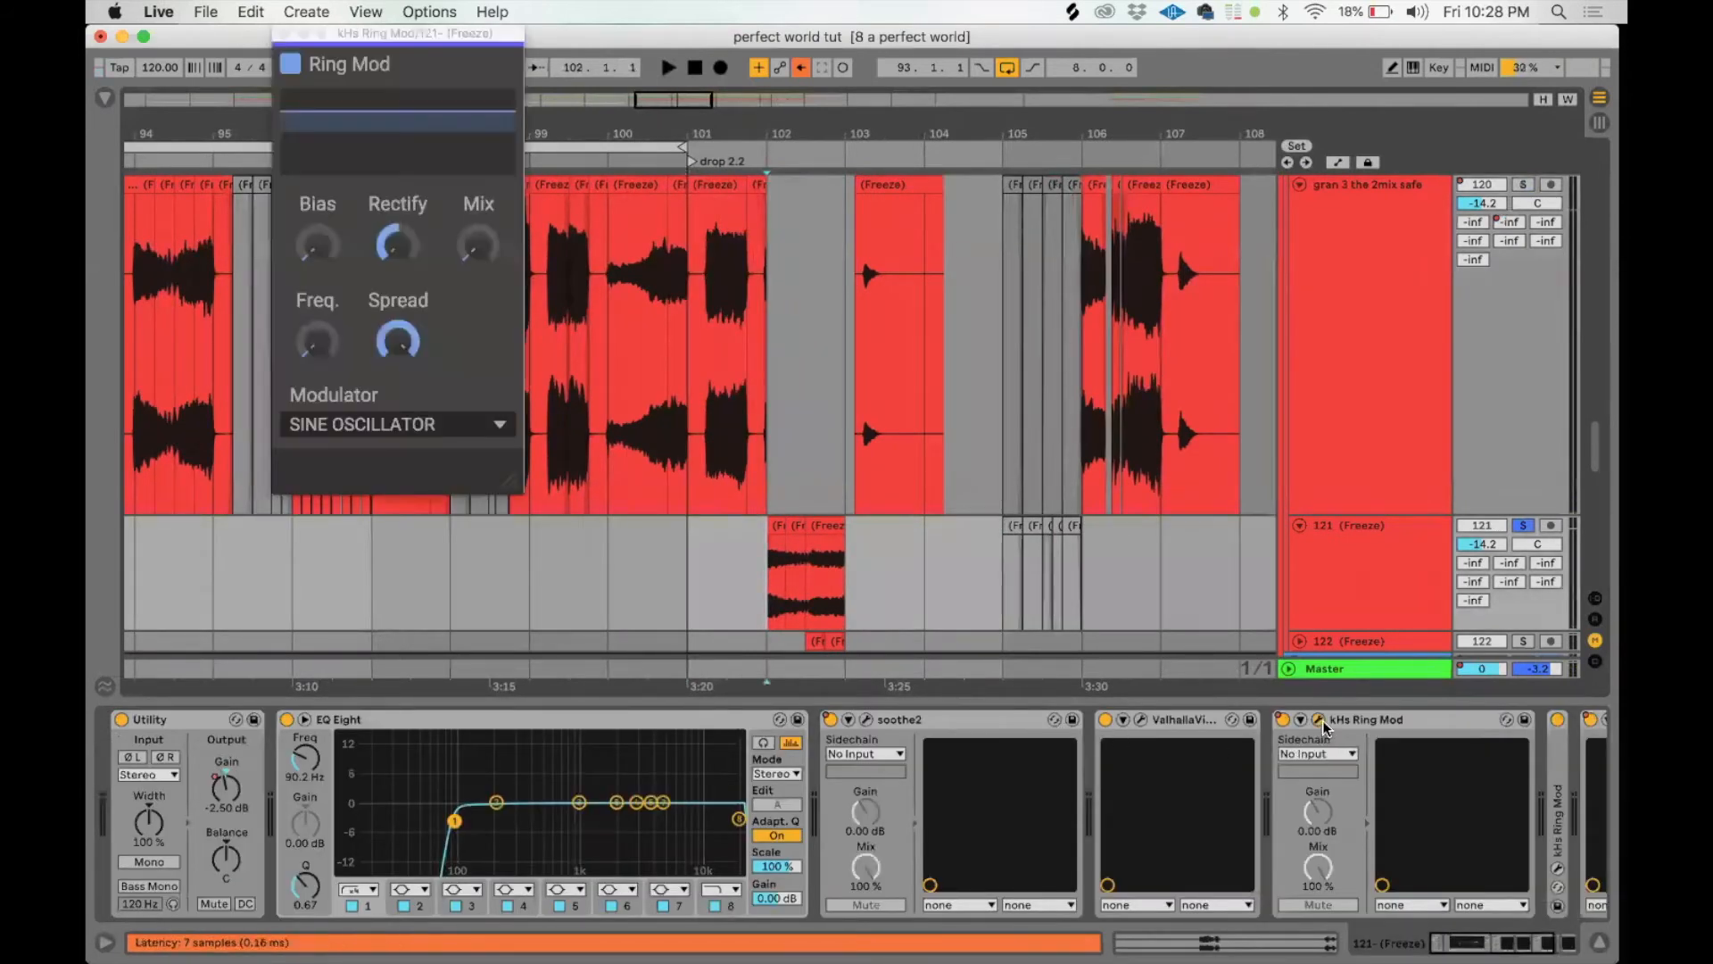
key("space")
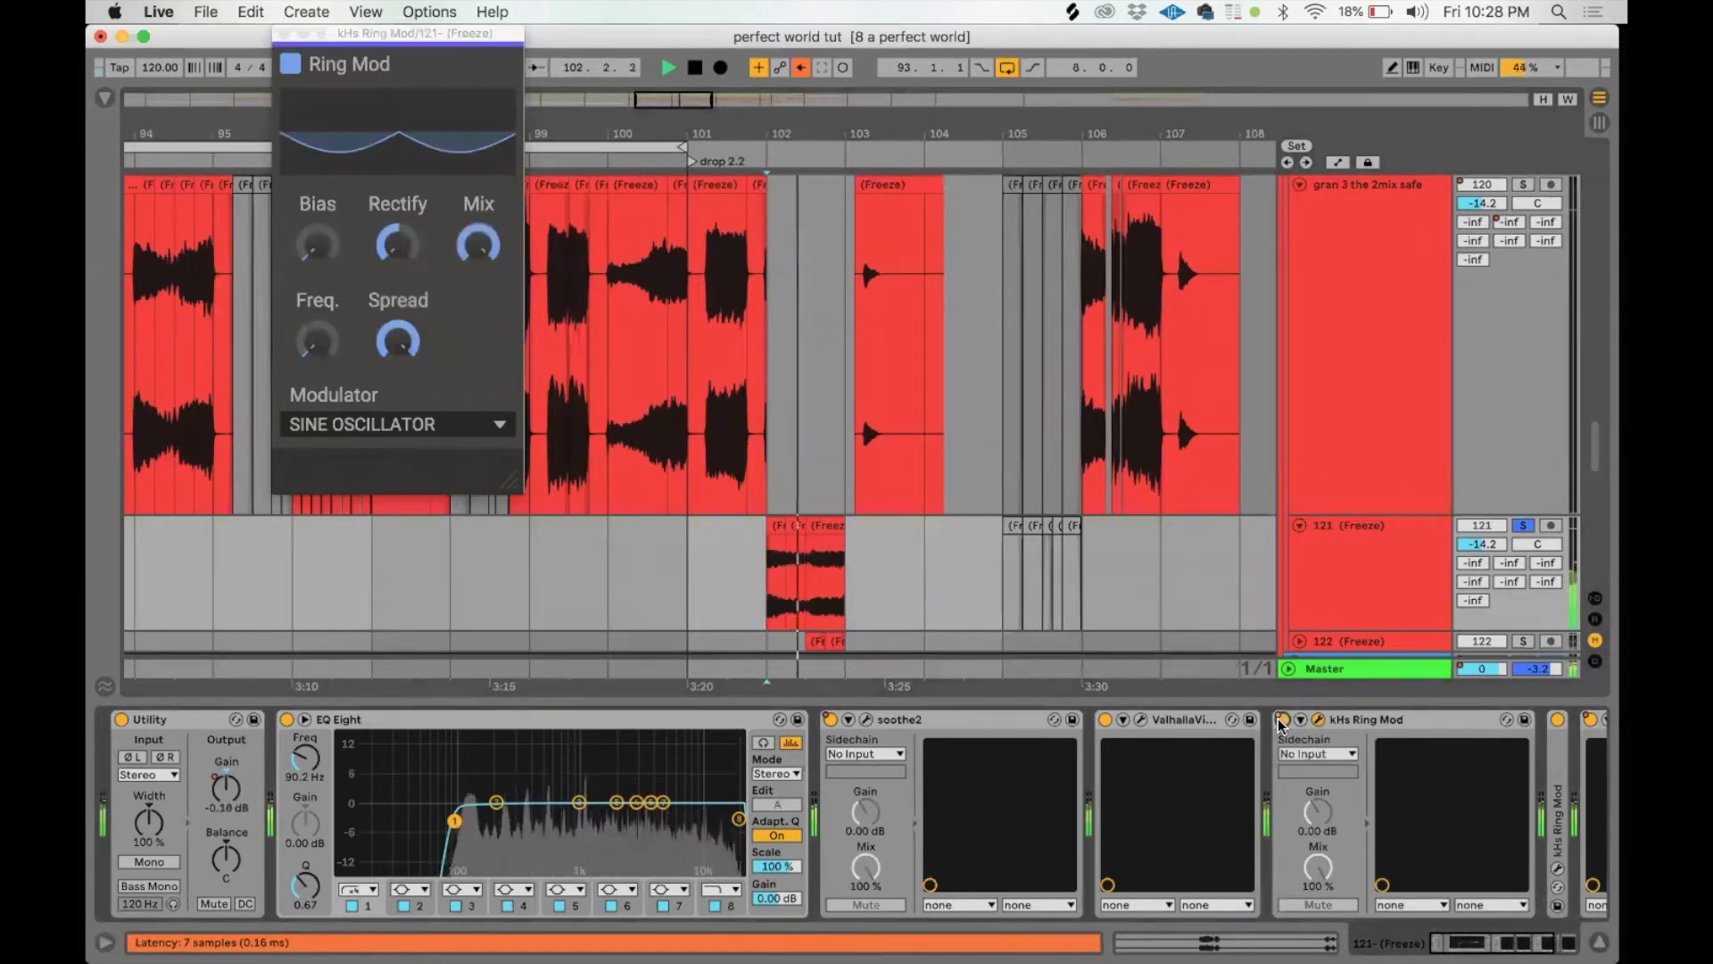
key("space")
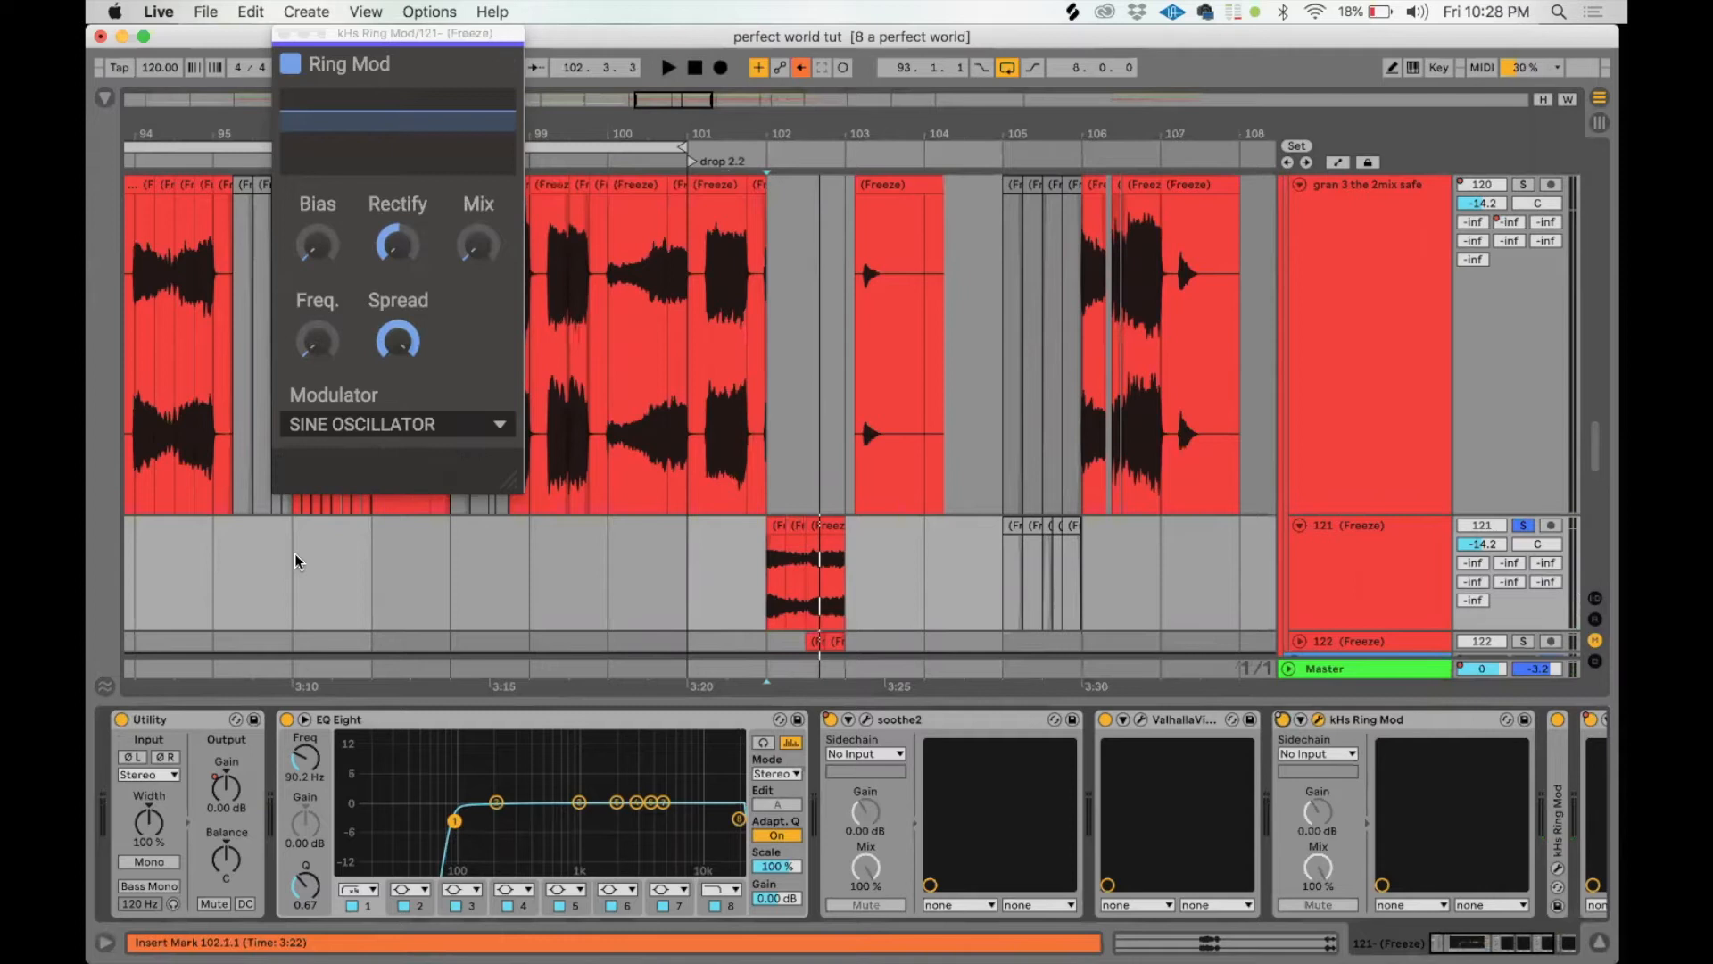
Step: Fold ValhallaVintageVerb and the first kHs Ring Mod, then audition track 121 with attention to the second kHs Ring Mod
double_click(1185, 719)
double_click(1185, 720)
double_click(1173, 740)
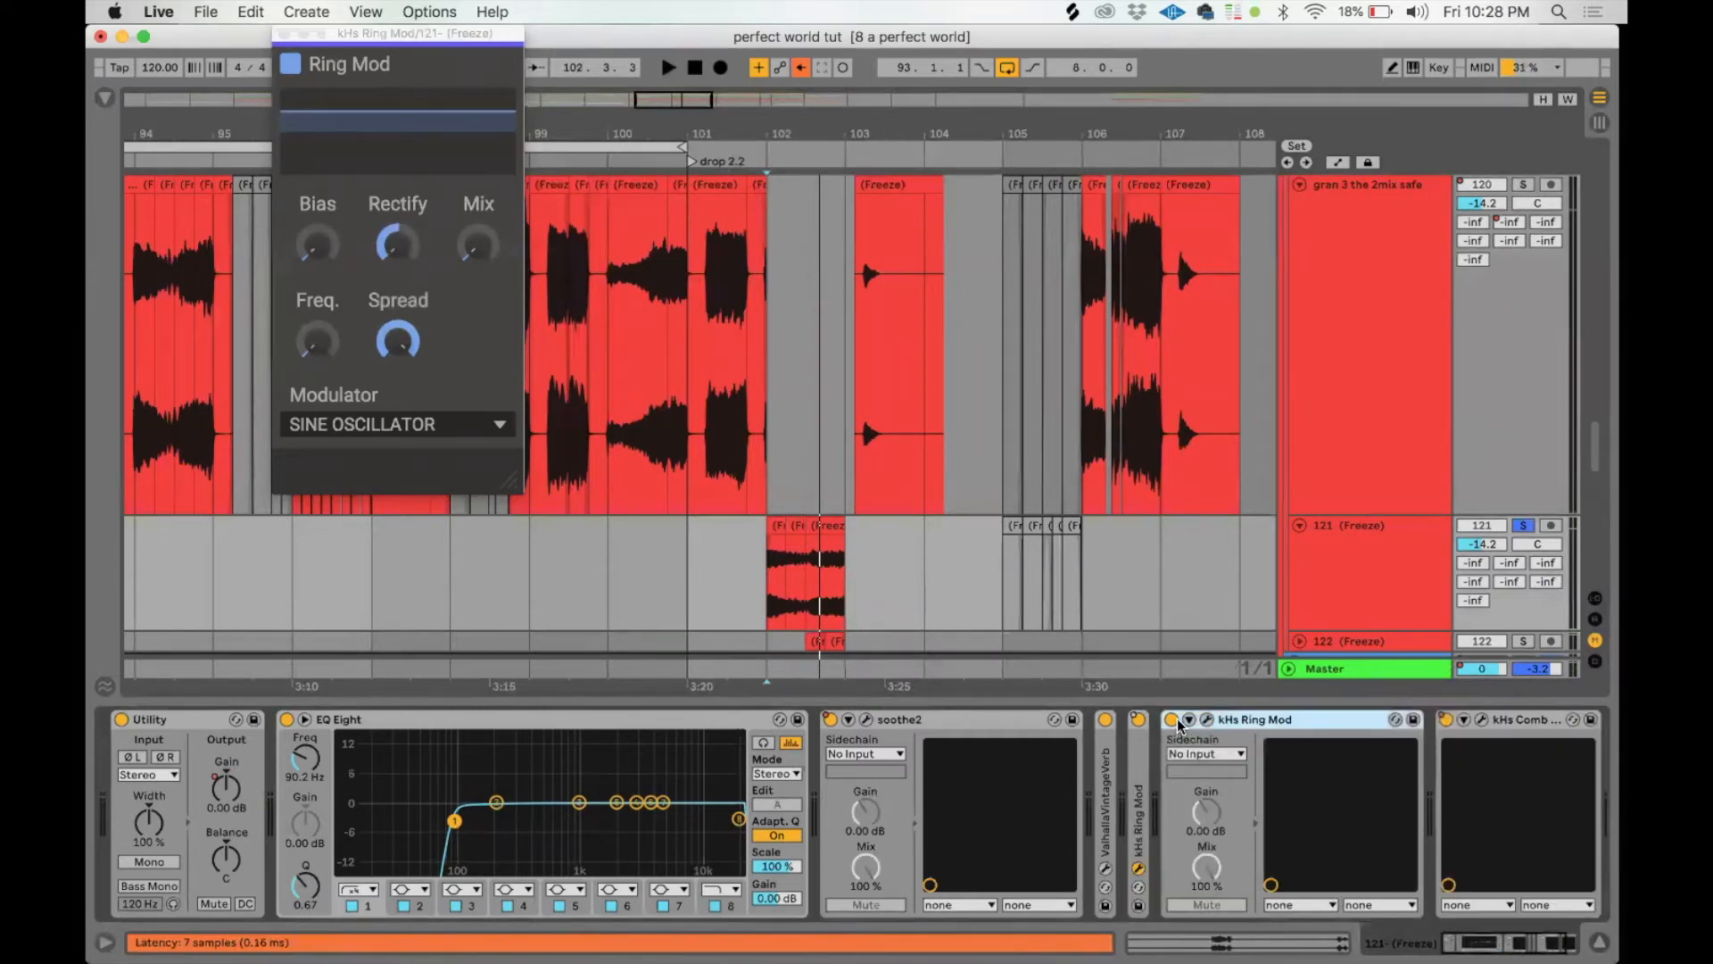
key("space")
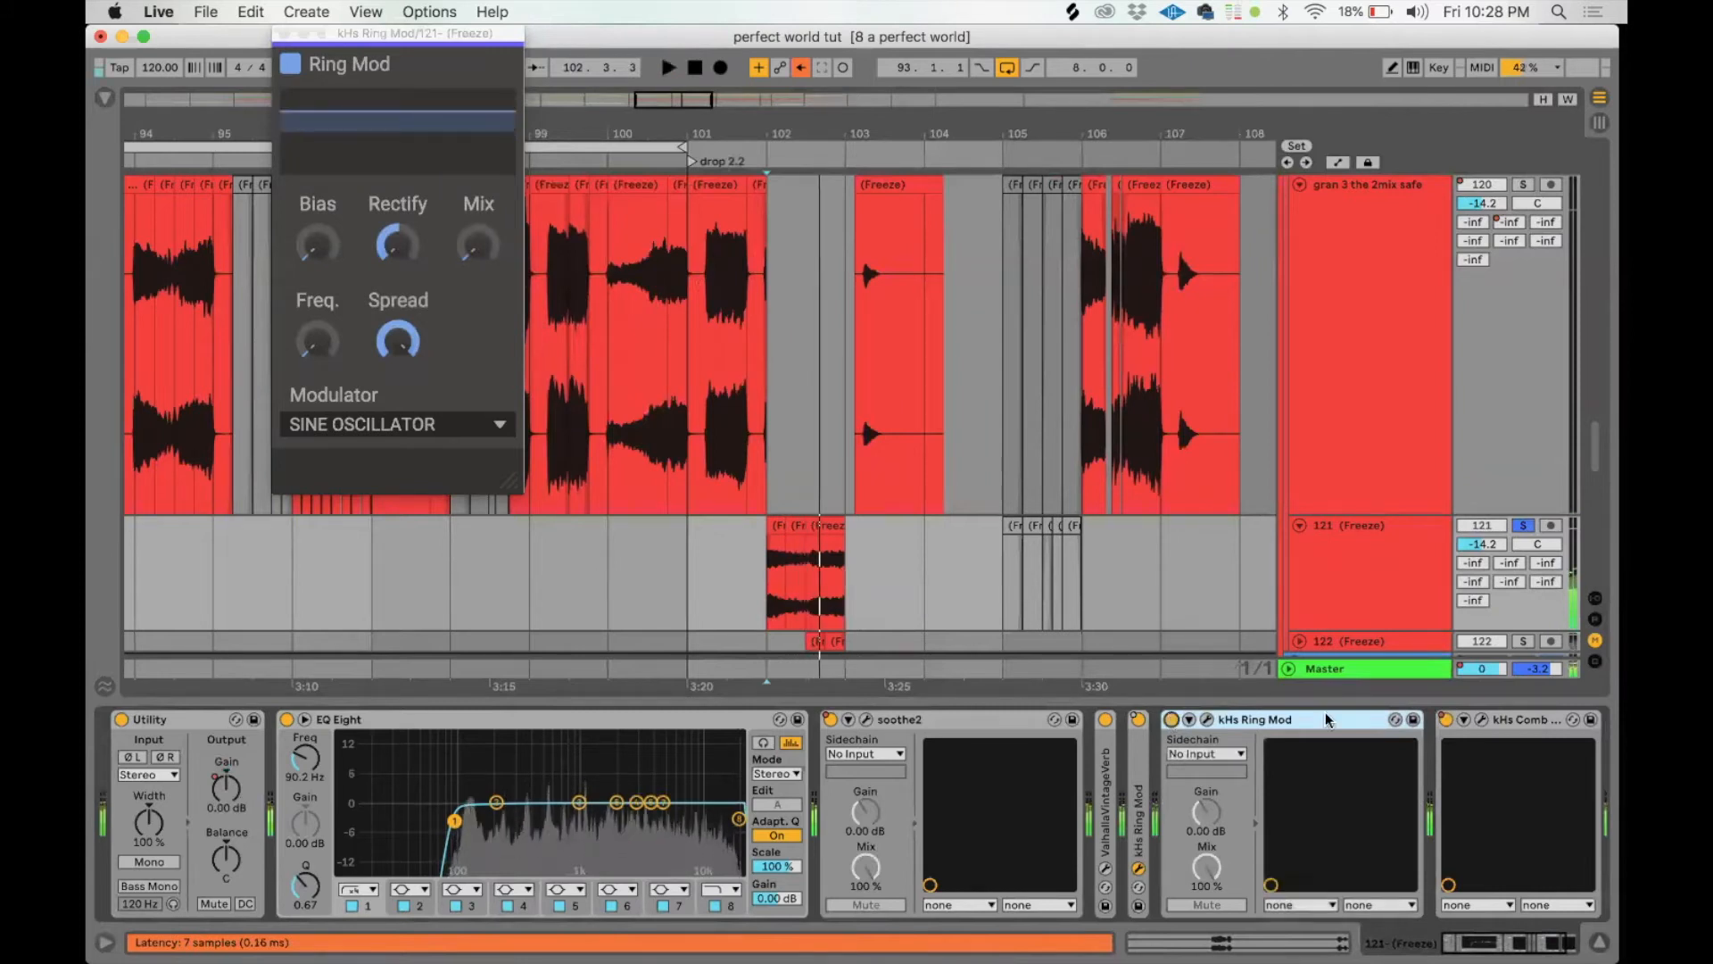
key("space")
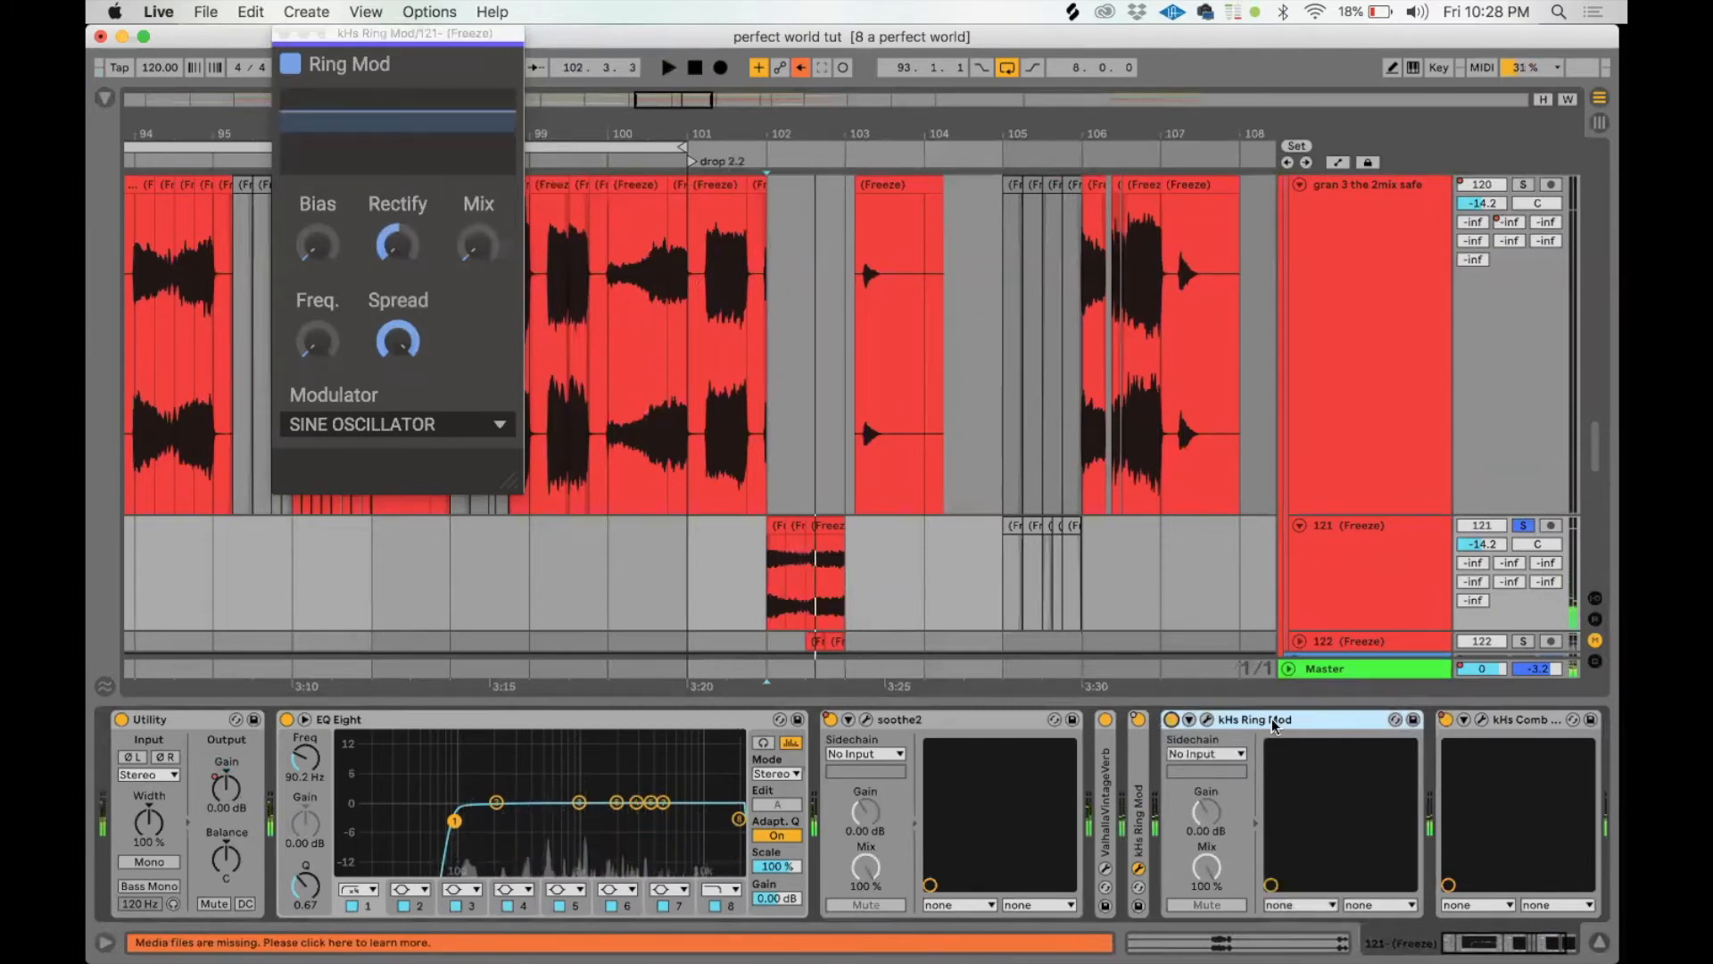
Step: Open kHs Comb Filter on track 121, audition the clips with it bypassed and active, then close both plug-in windows
left_click(1483, 720)
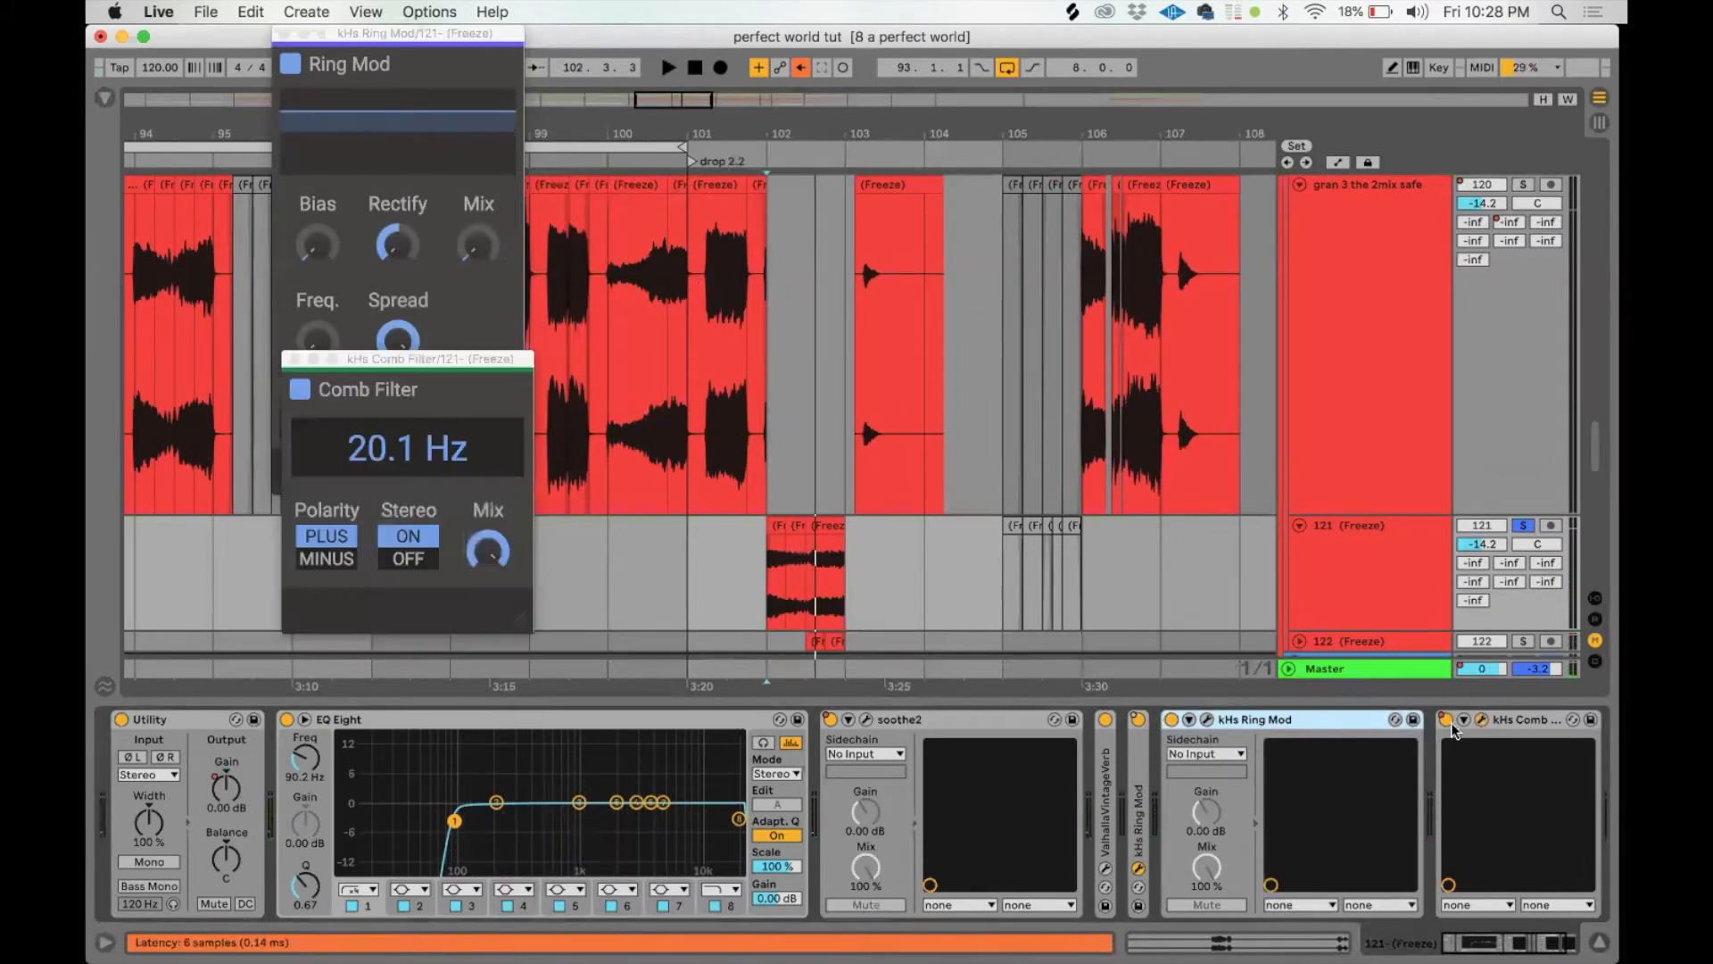
key("space")
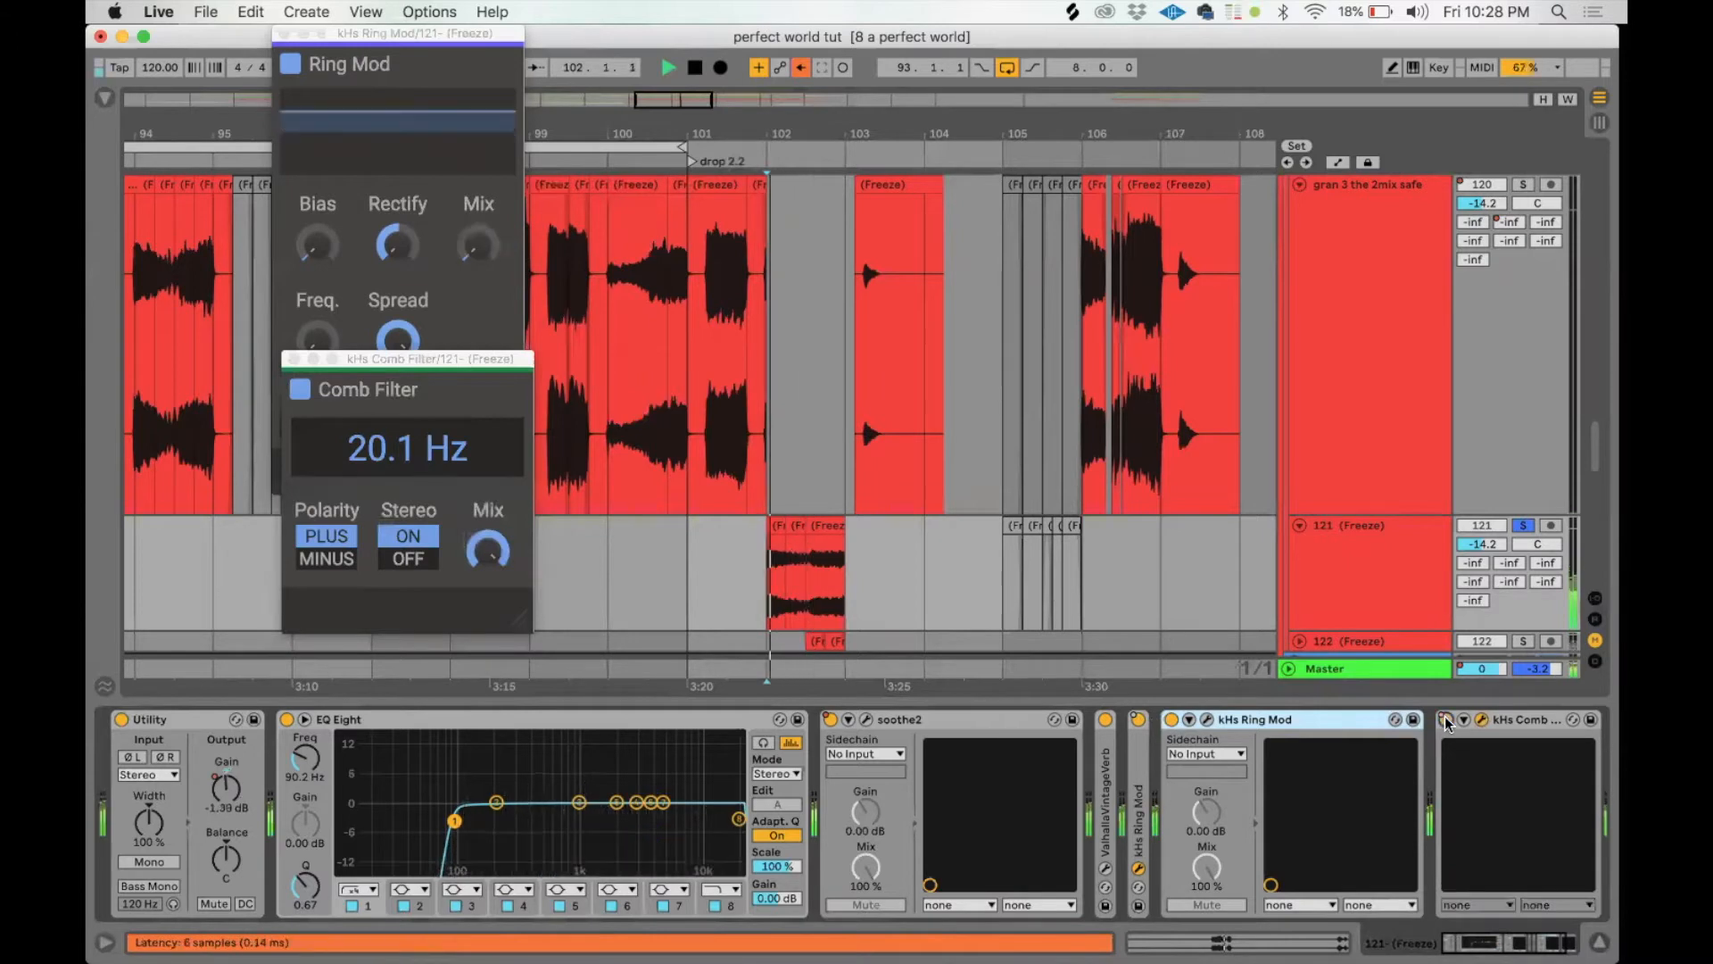
key("space")
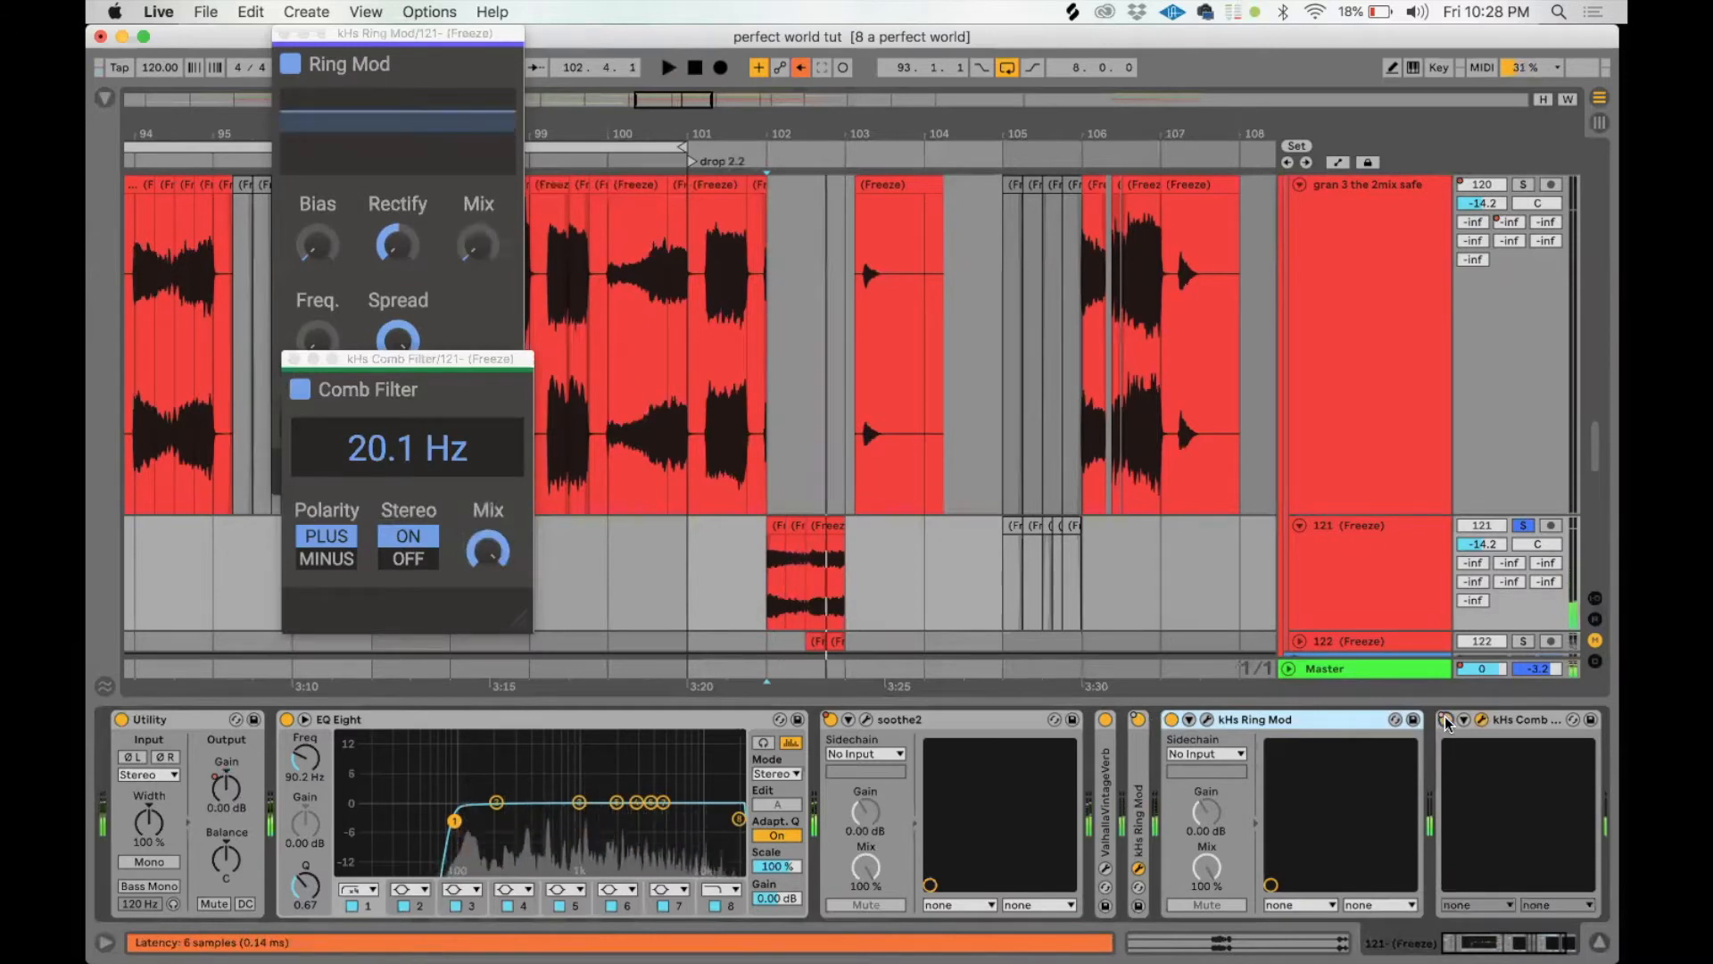
key("space")
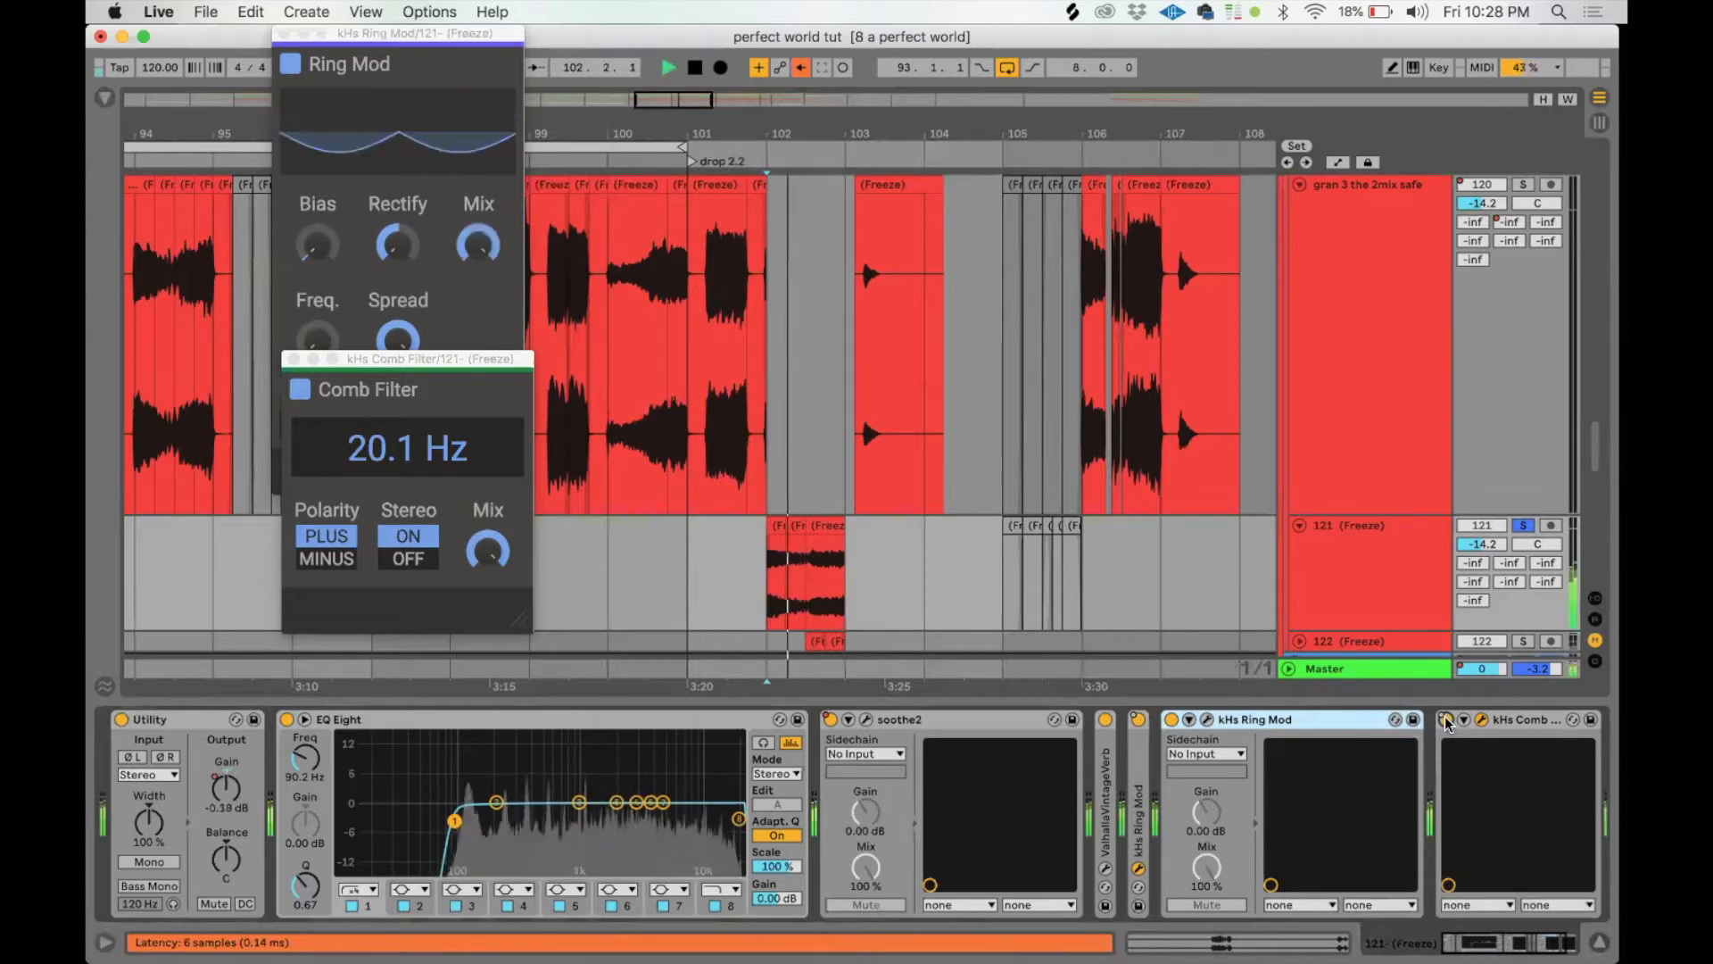
key("space")
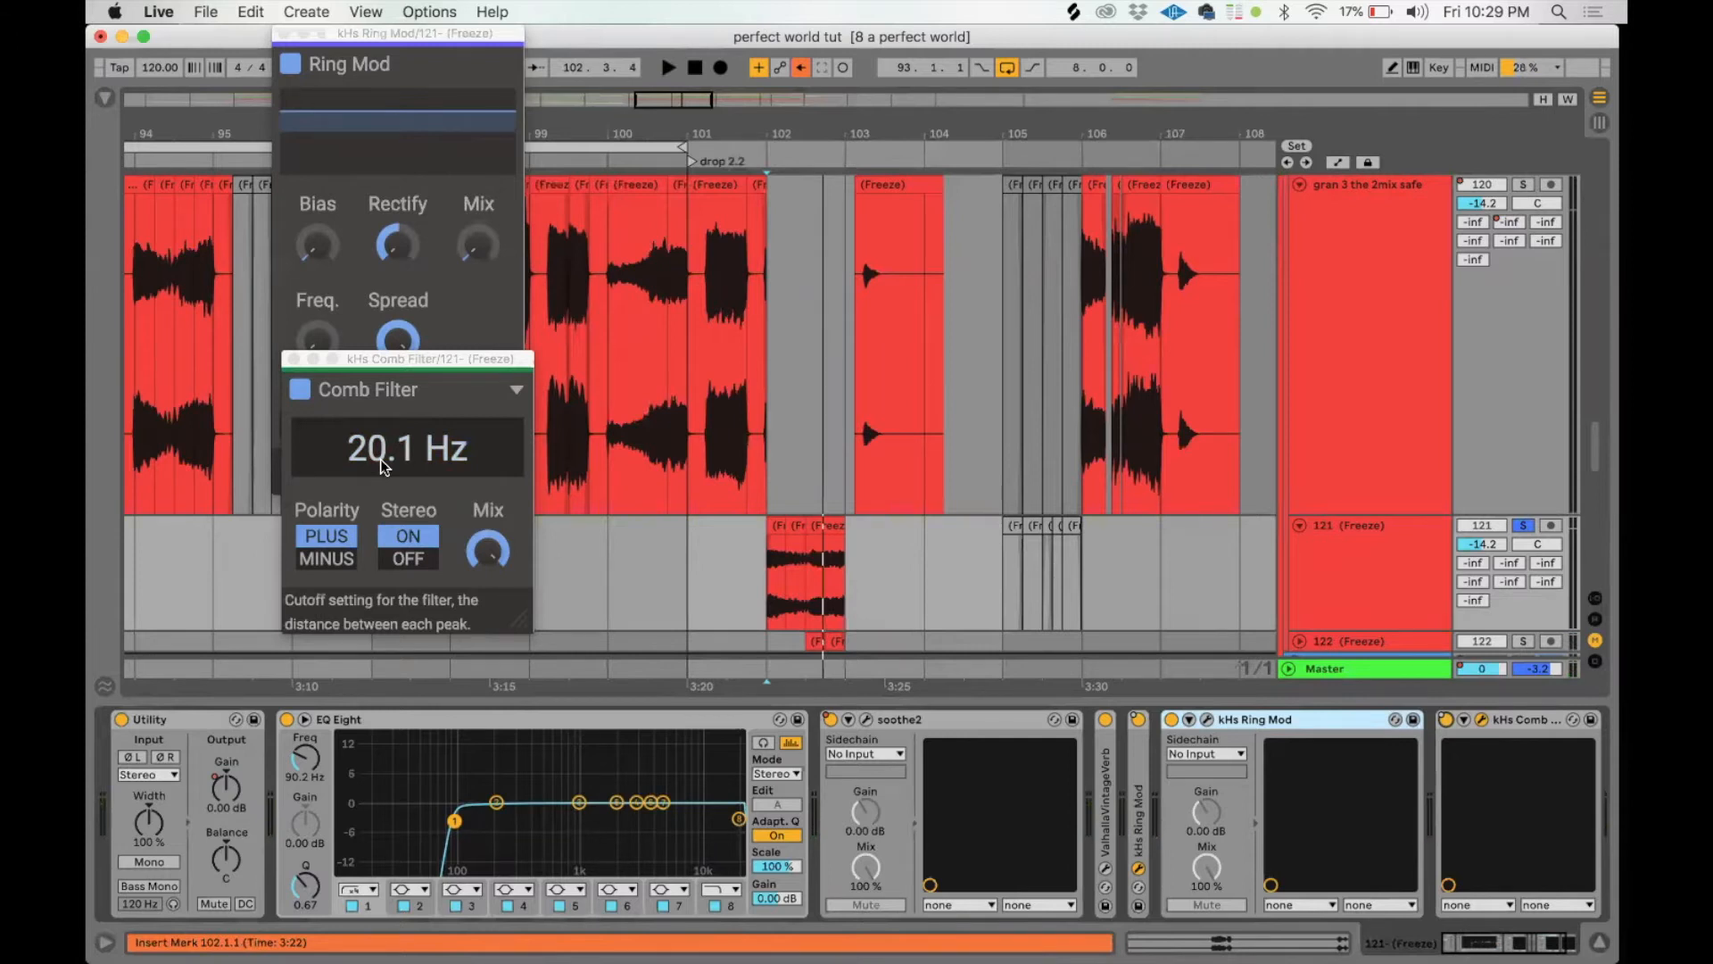
left_click(293, 359)
left_click(279, 34)
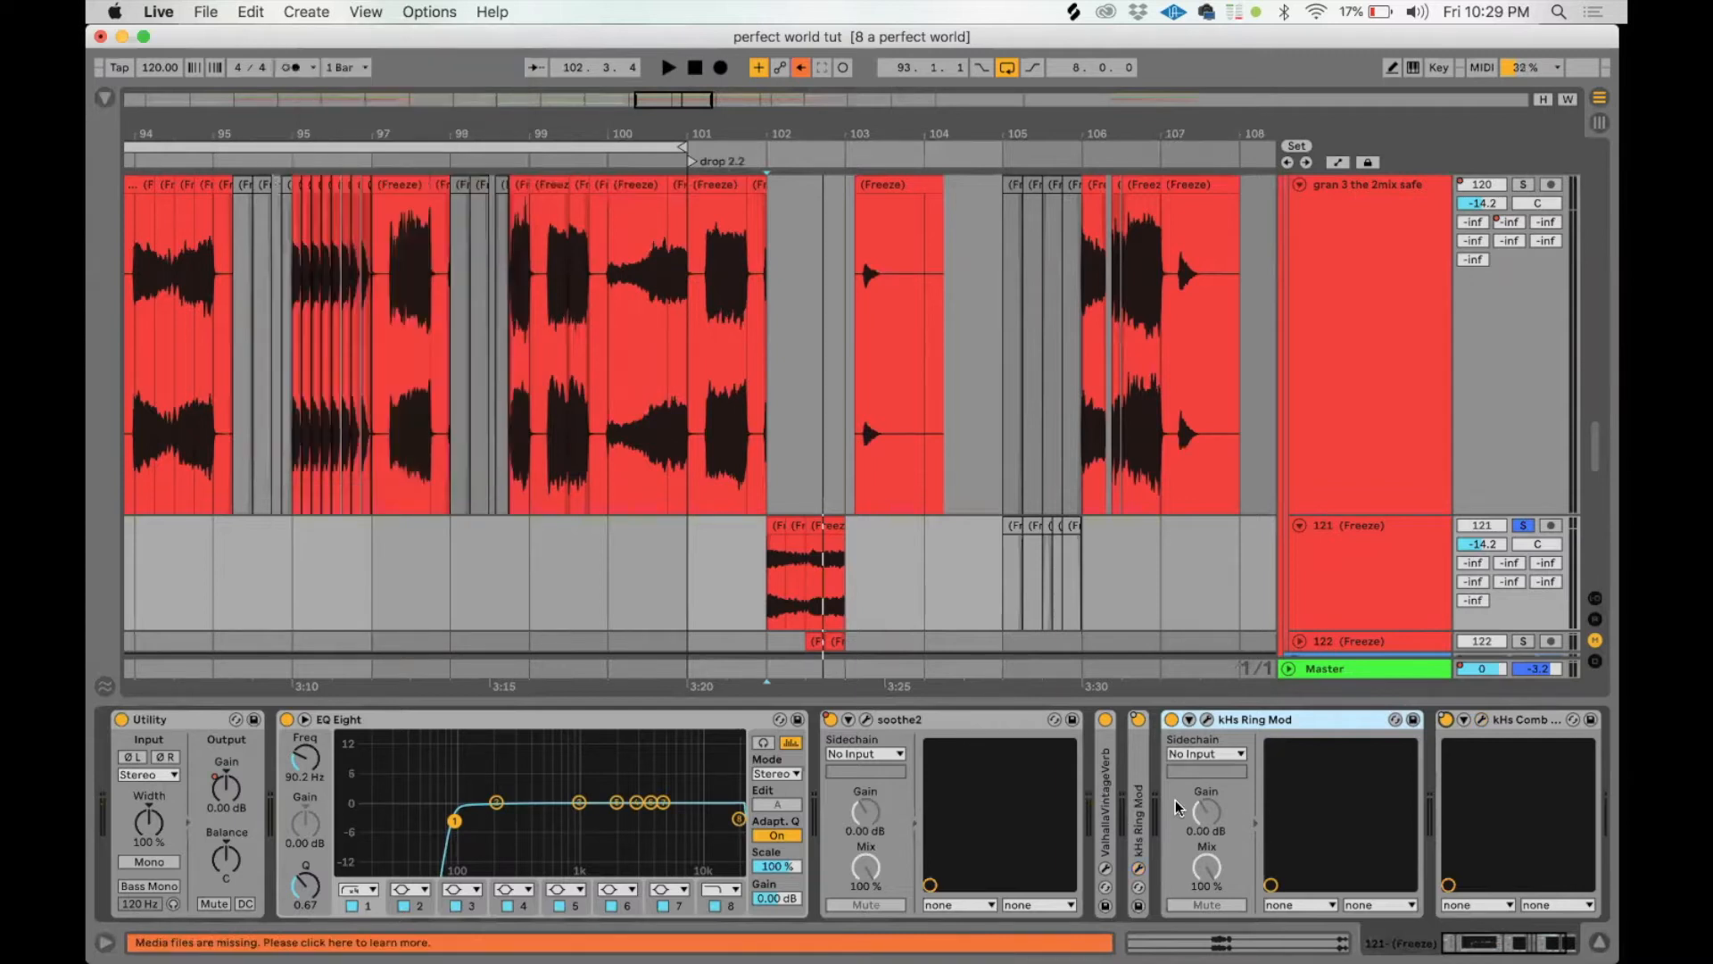
Step: Solo and unfold frozen track 122 and audition its clips from 102.3.1
left_click(814, 640)
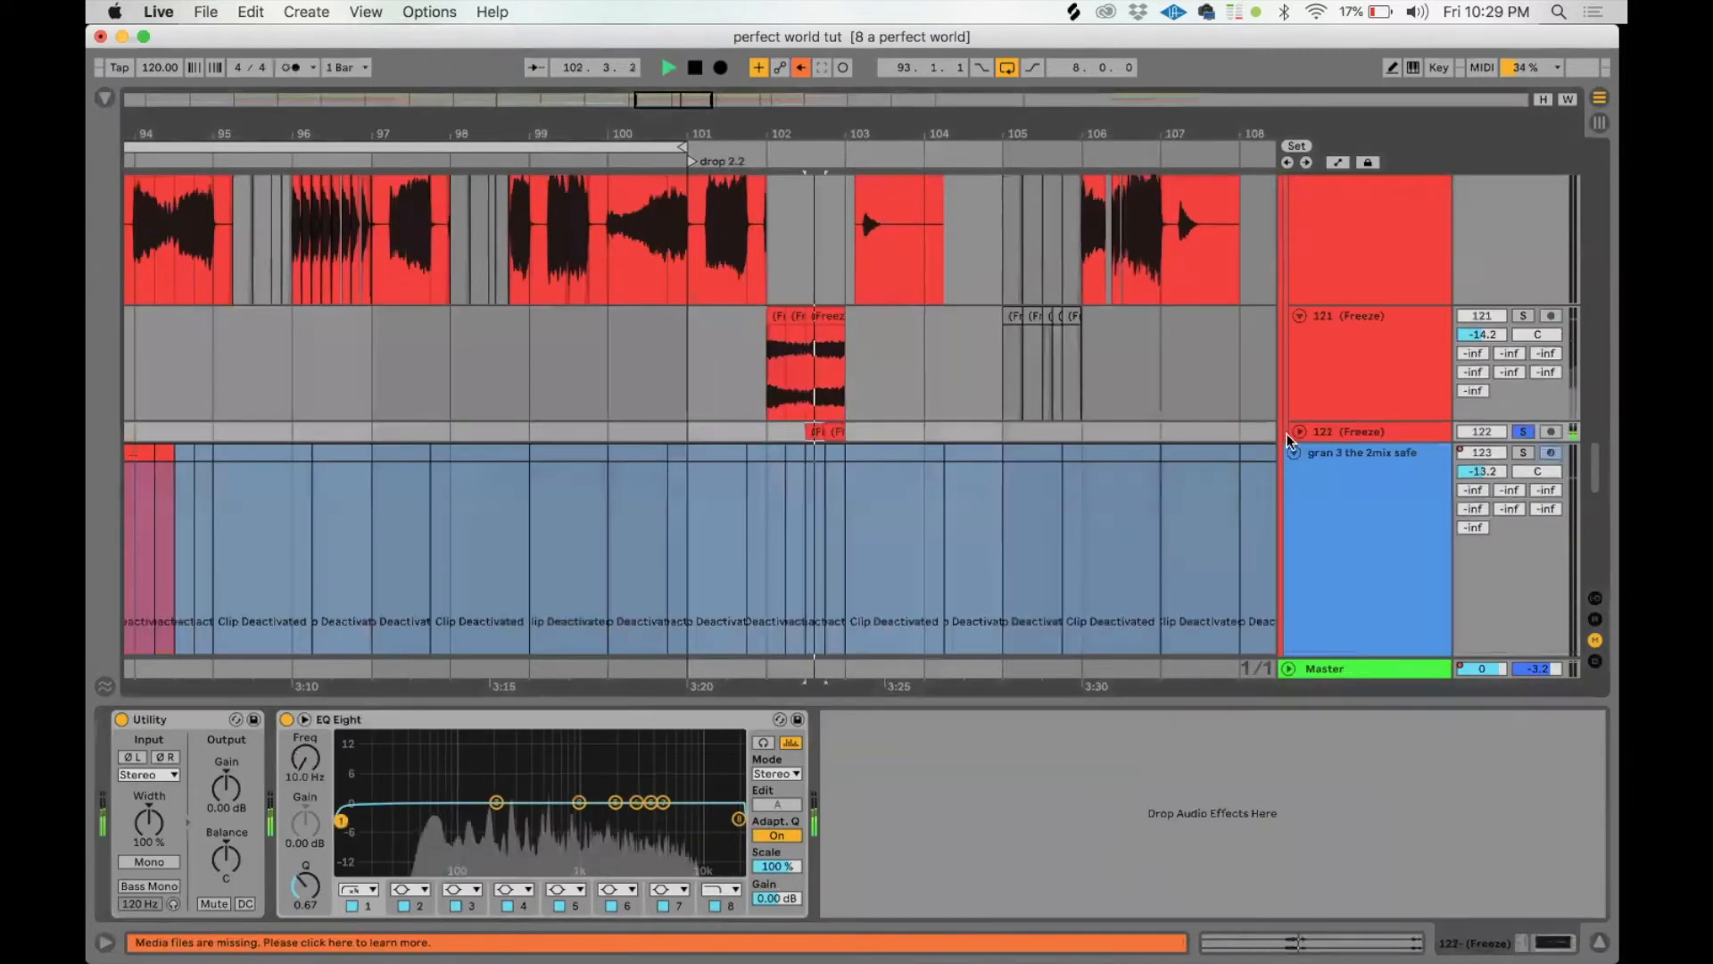
left_click(1299, 432)
scroll(1052, 414, "down", 5)
key("space")
scroll(823, 276, "up", 2)
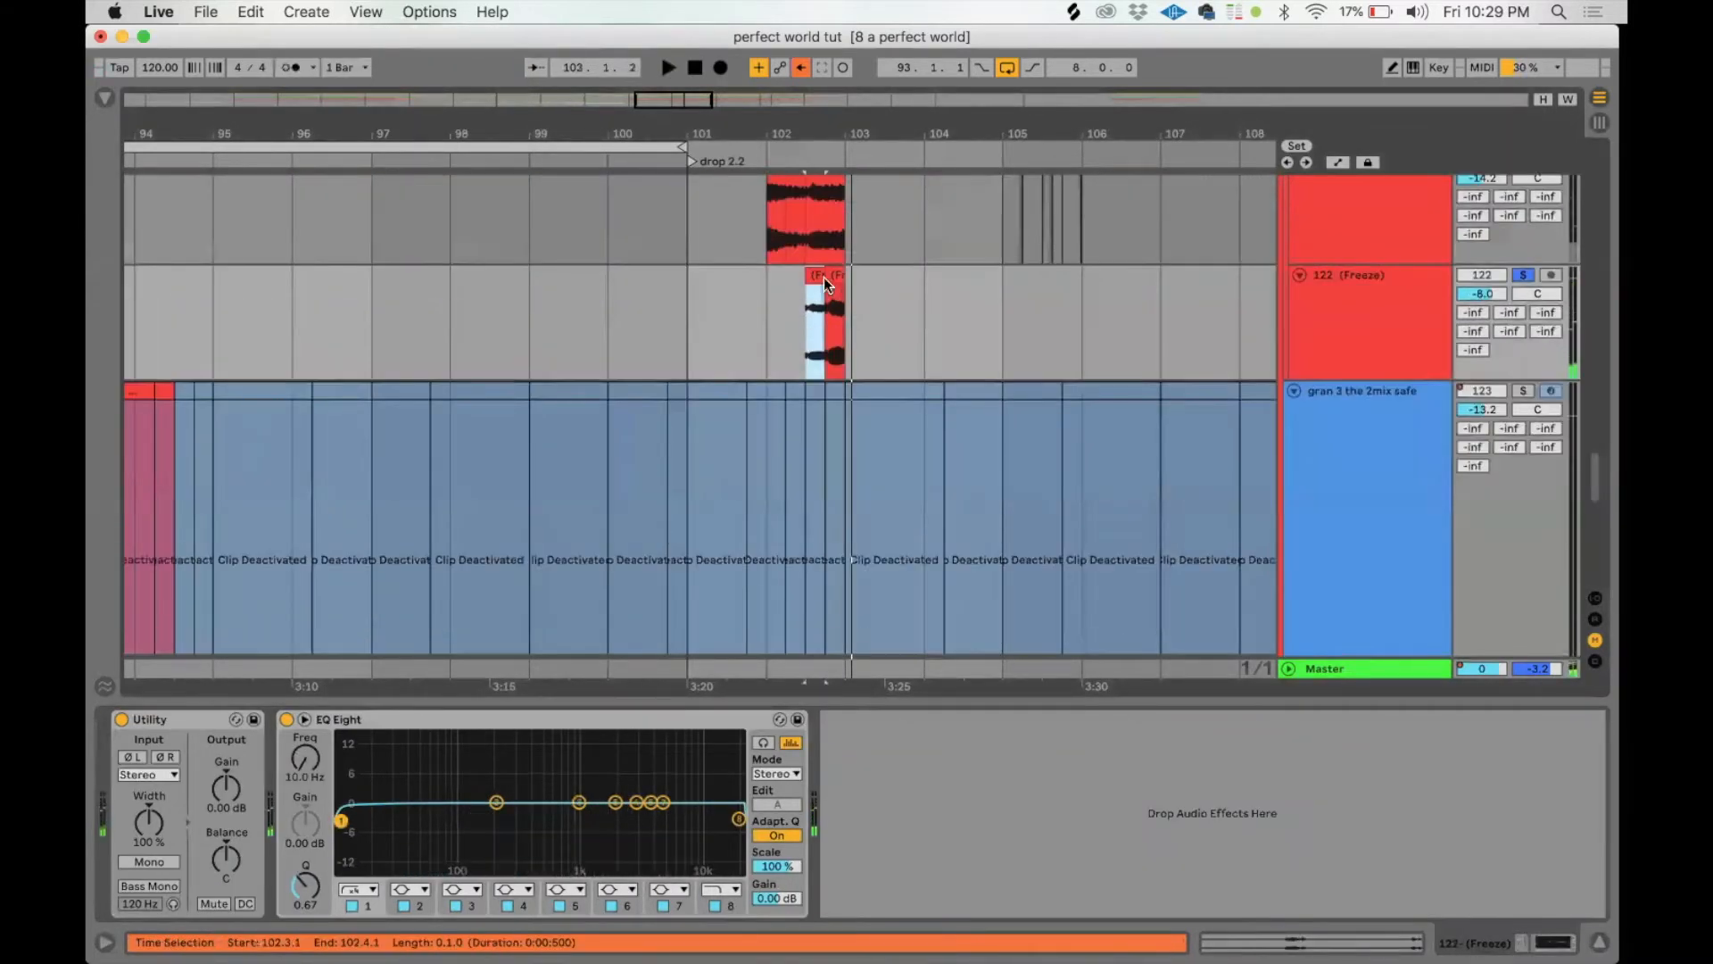
Step: Select the clips on tracks 121 and 122, then inspect the warp, gain and pitch settings of track 122's first clip
left_click(784, 257)
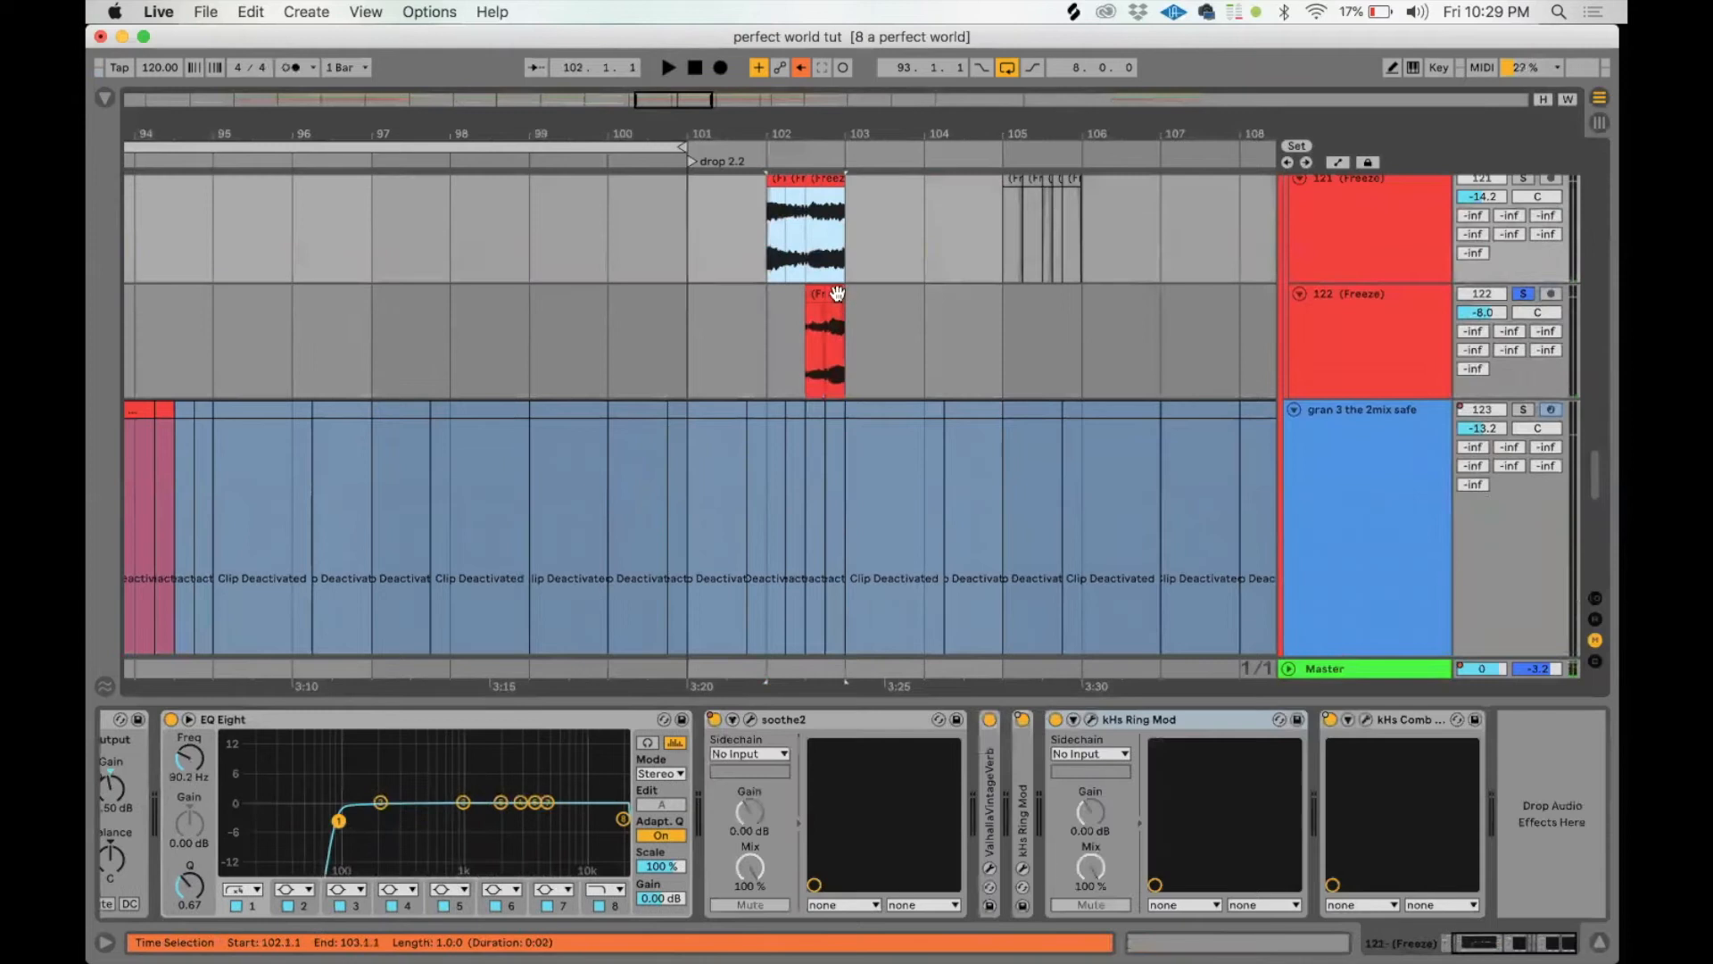
left_click(812, 295)
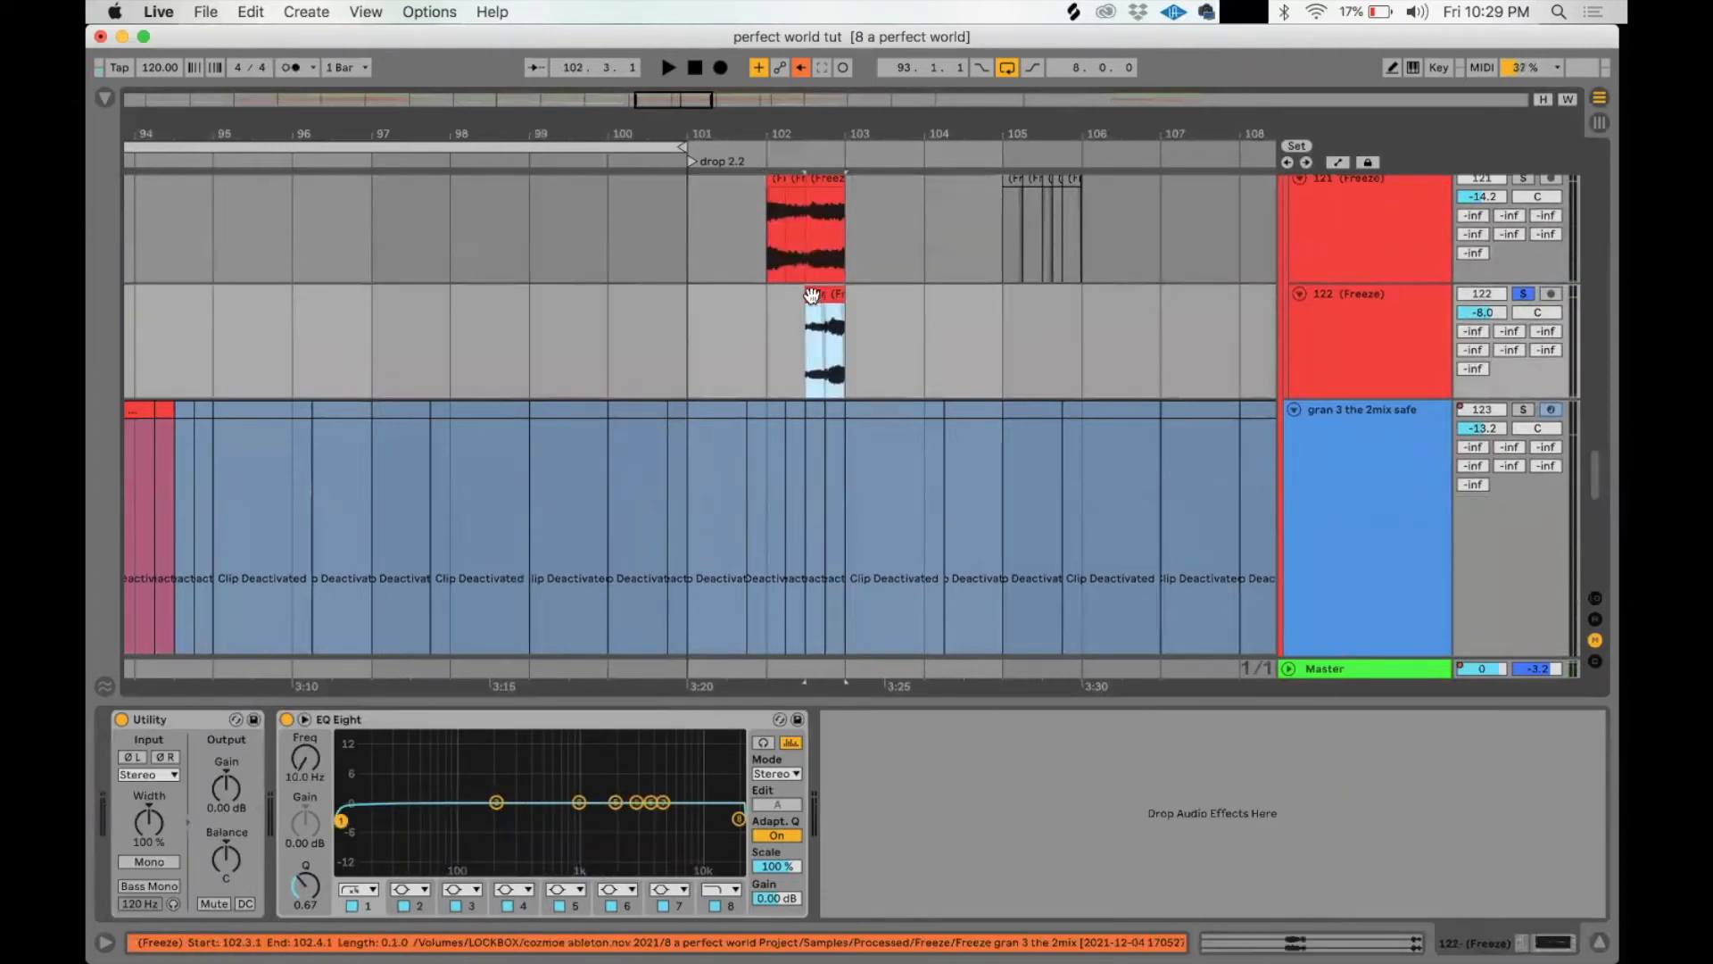
double_click(812, 294)
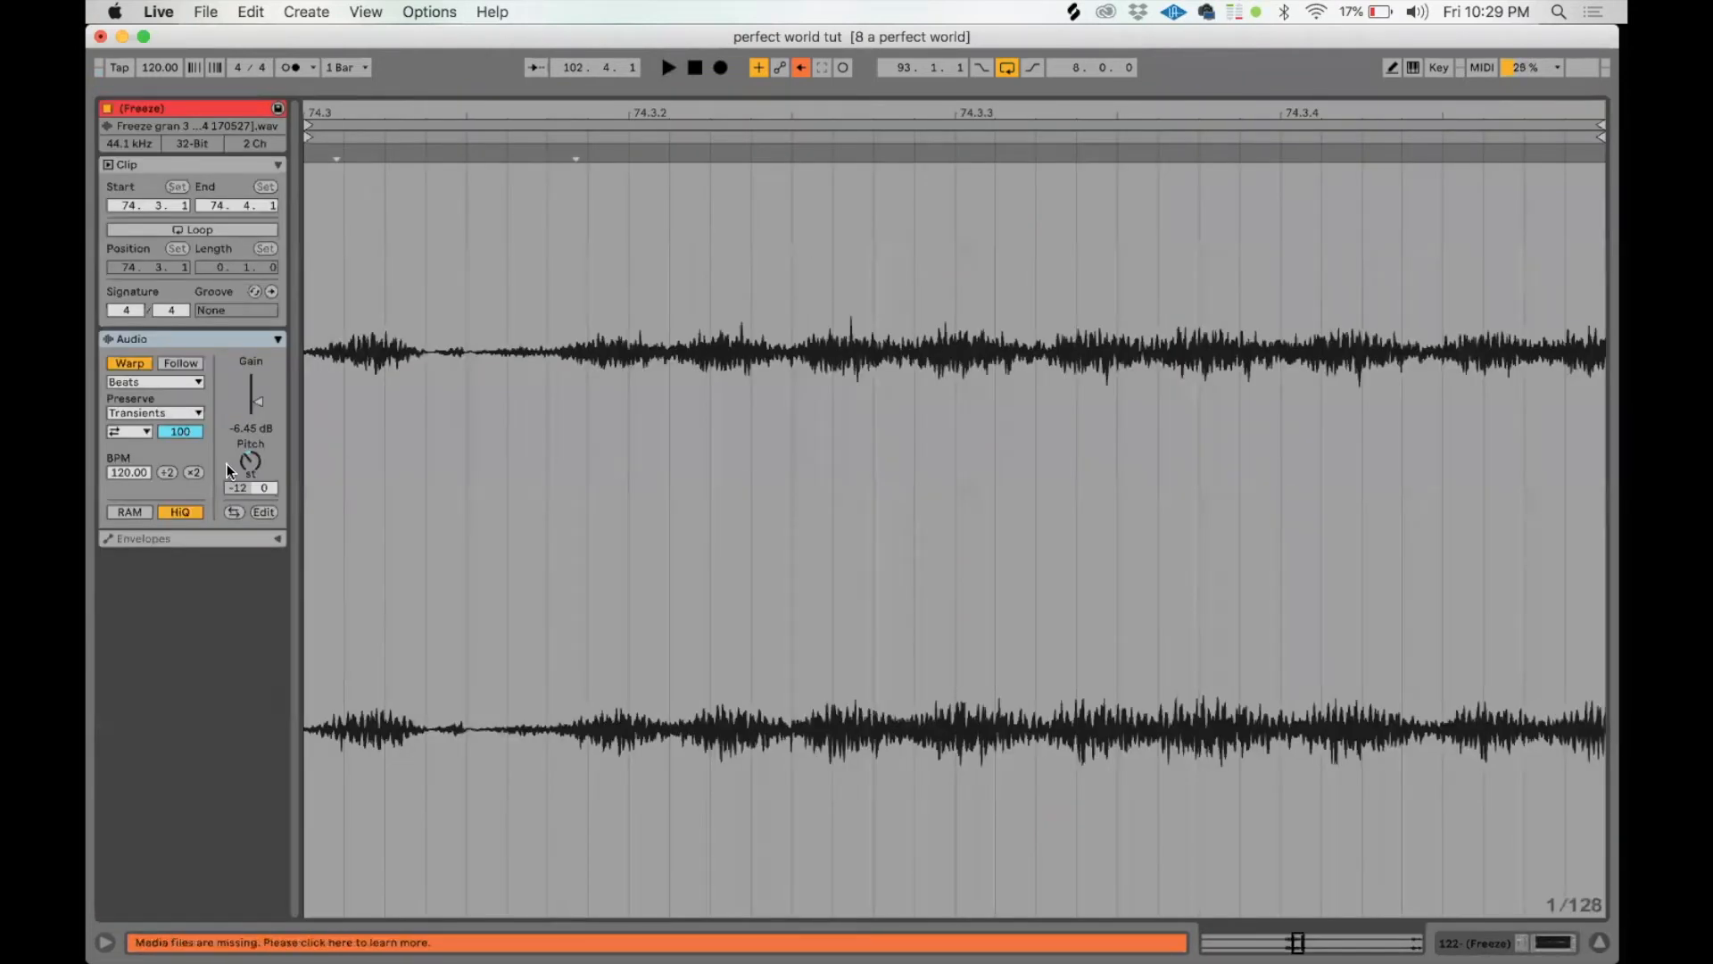
key("shift+Tab")
Step: Audition tracks 121 and 122 unsoloed together with the gran 3 track from bar 101
scroll(828, 318, "up", 8)
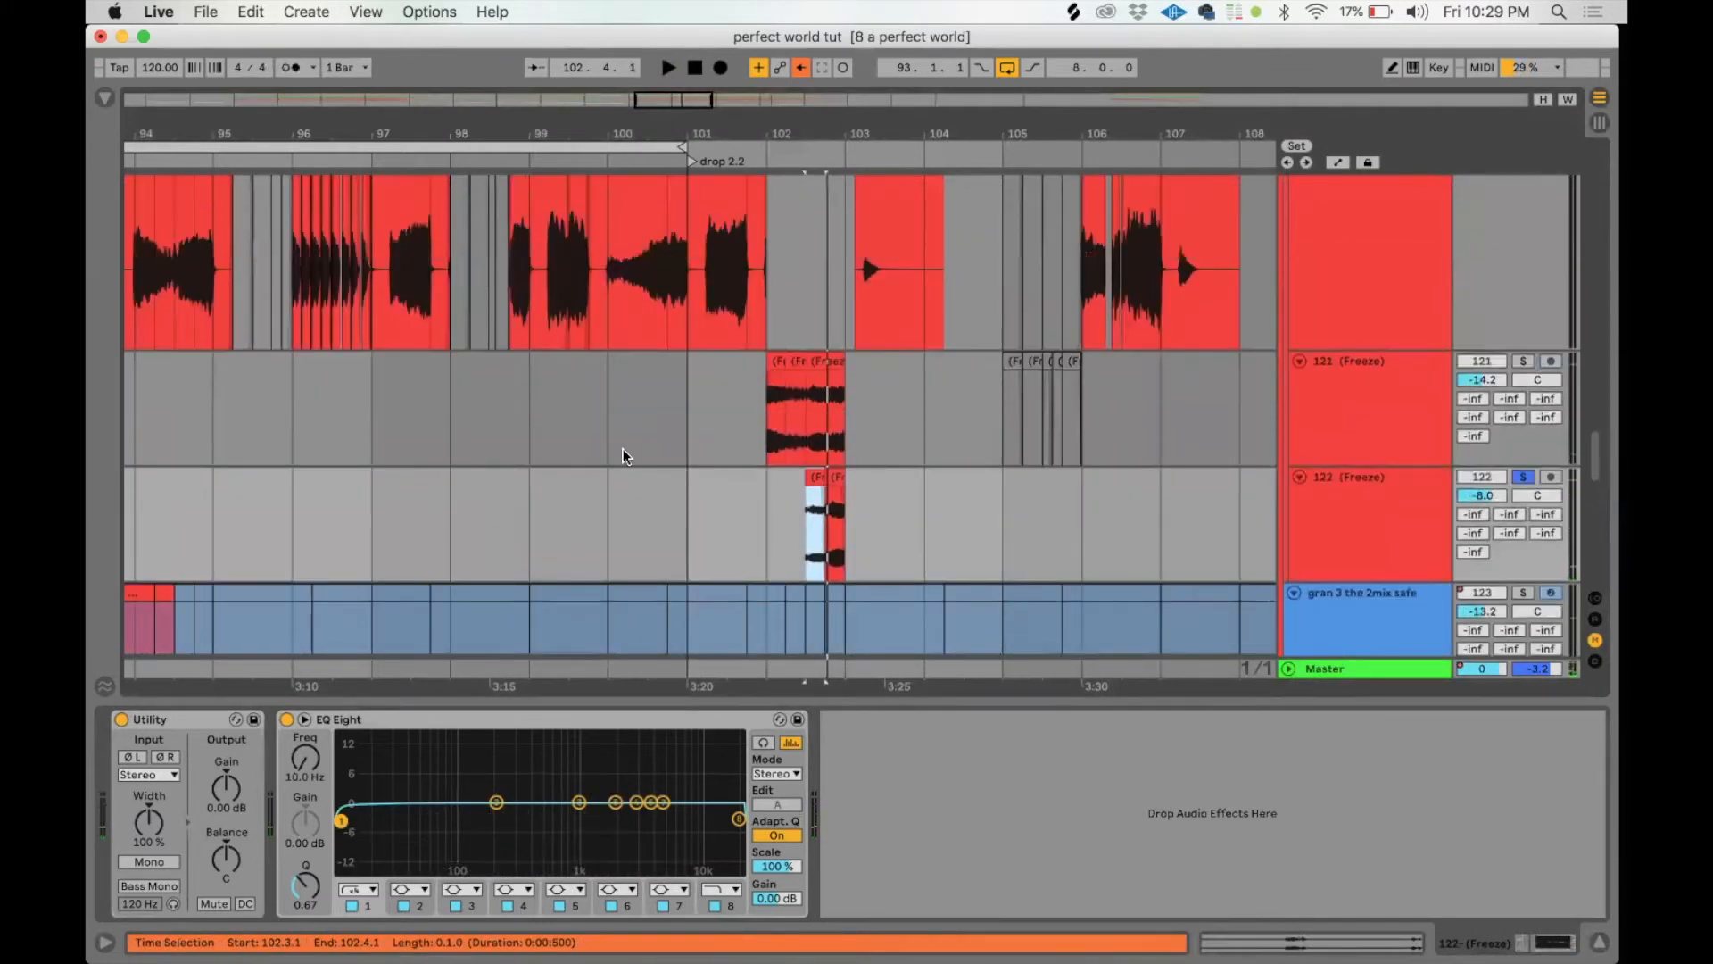
left_click(679, 421)
key("space")
left_click_drag(796, 124, 796, 165)
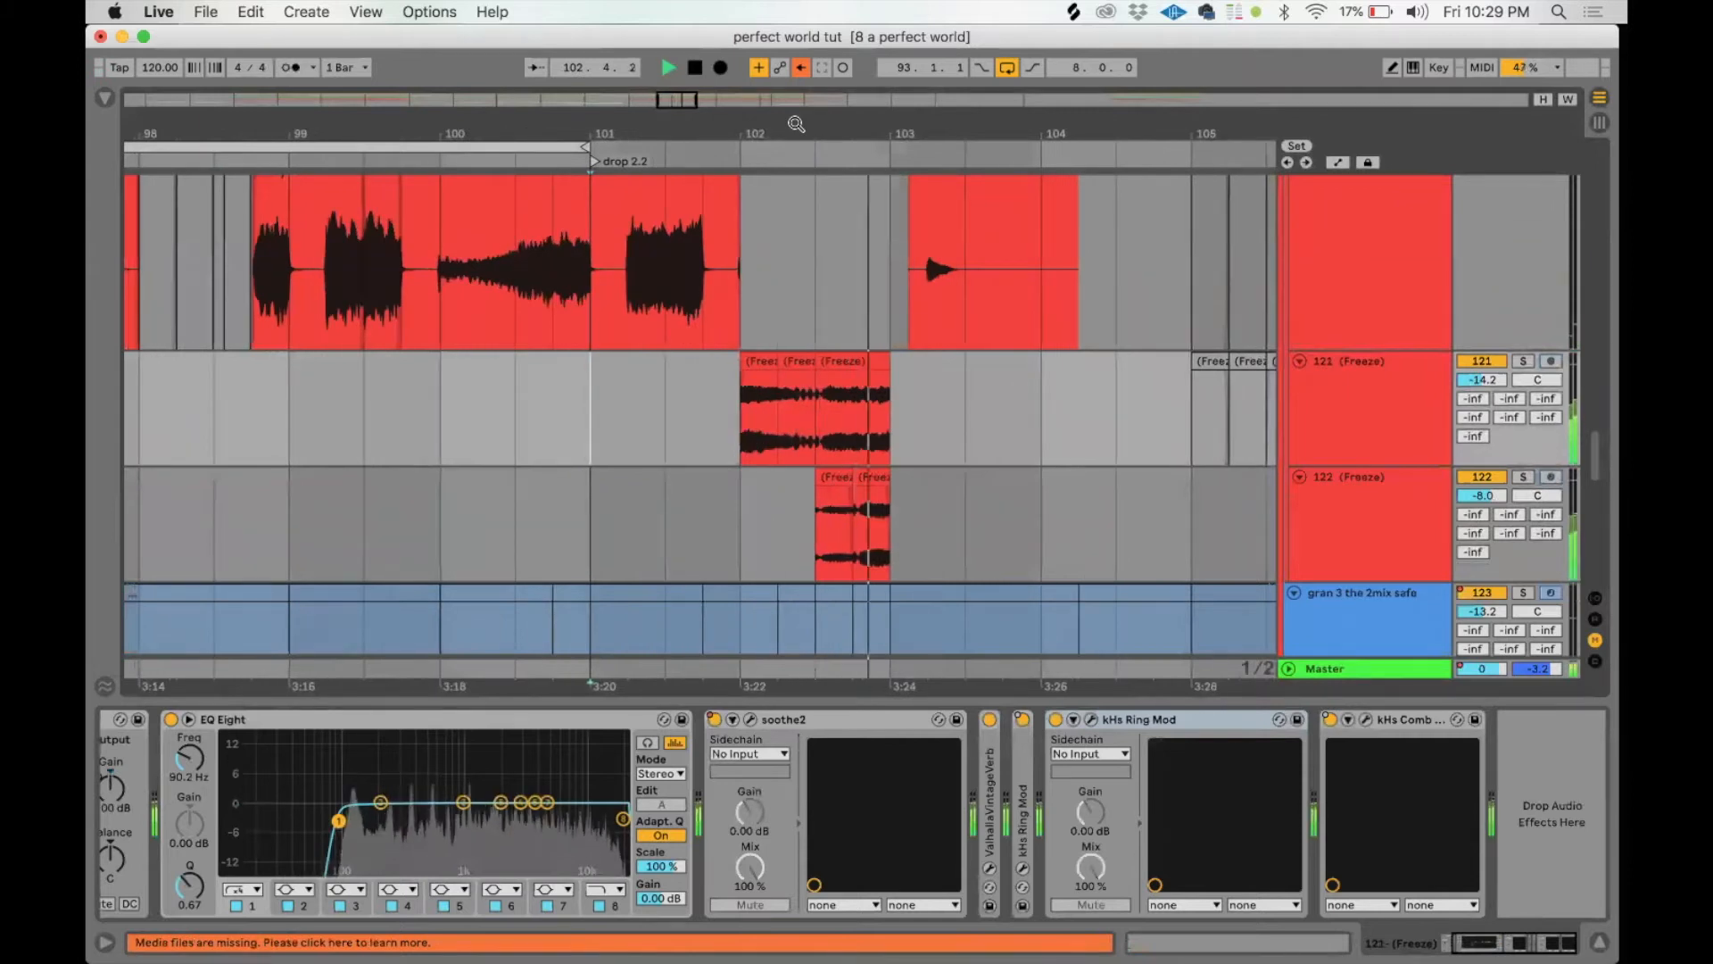
Step: Deactivate the two clips on track 122 between 102.3.1 and 103.1.1 and audition from bar 102 without them
left_click_drag(814, 539, 891, 534)
key("space")
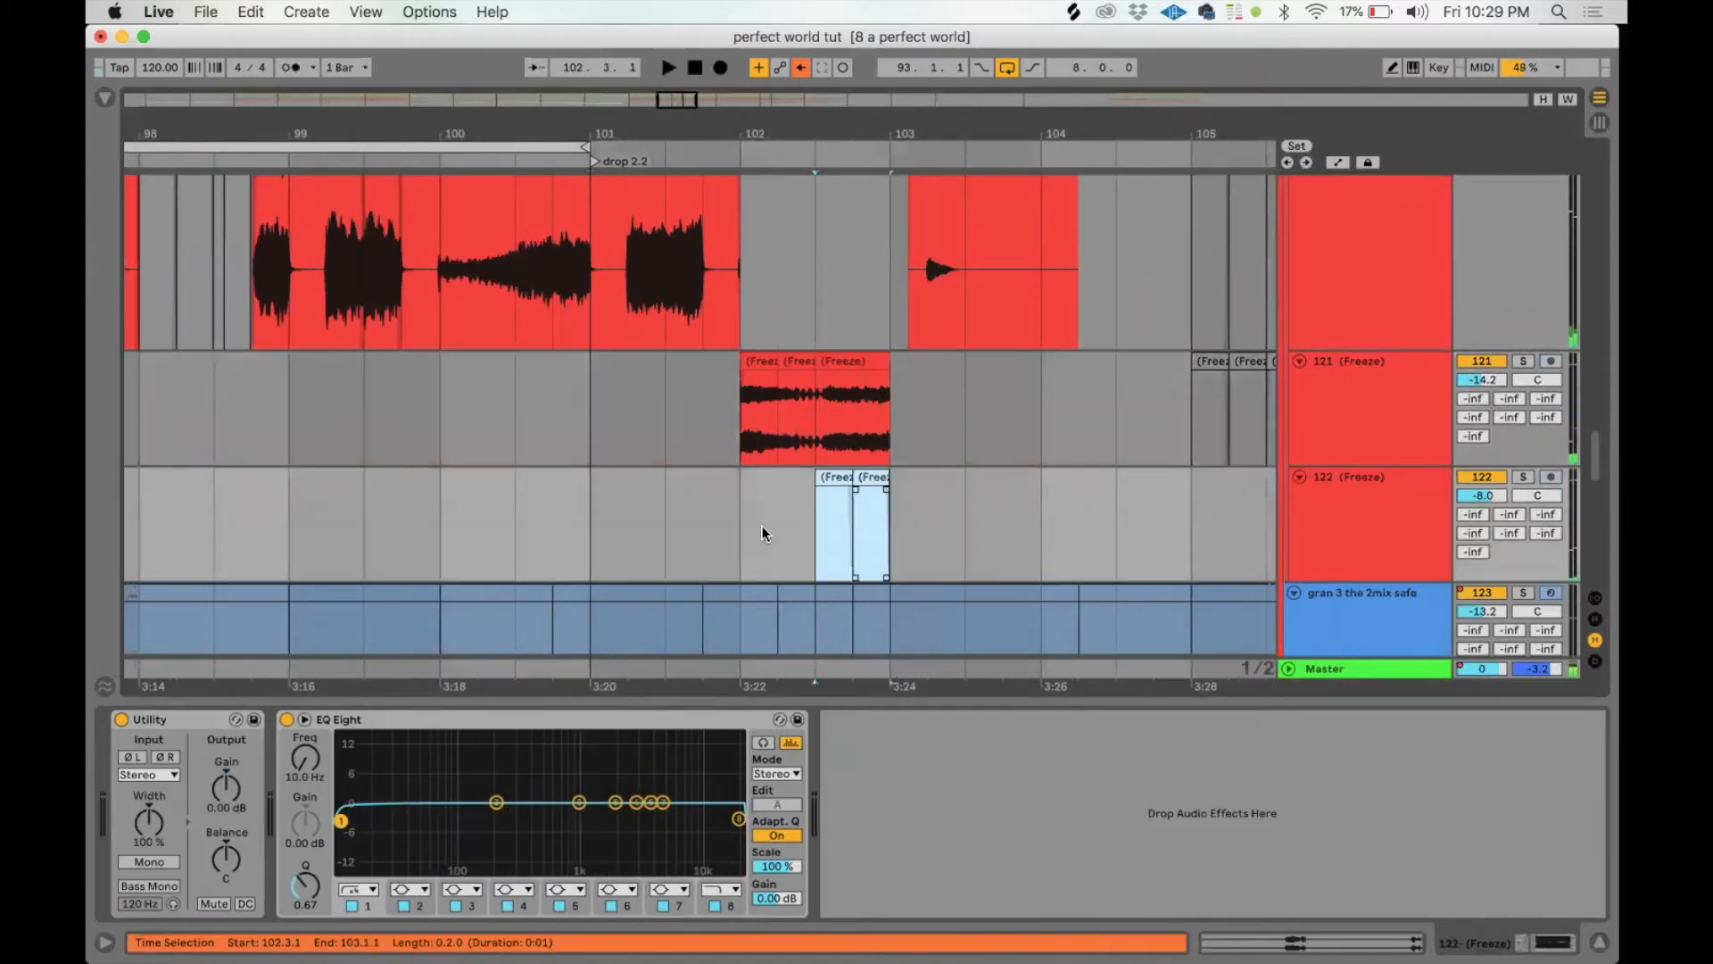
left_click(709, 555)
key("space")
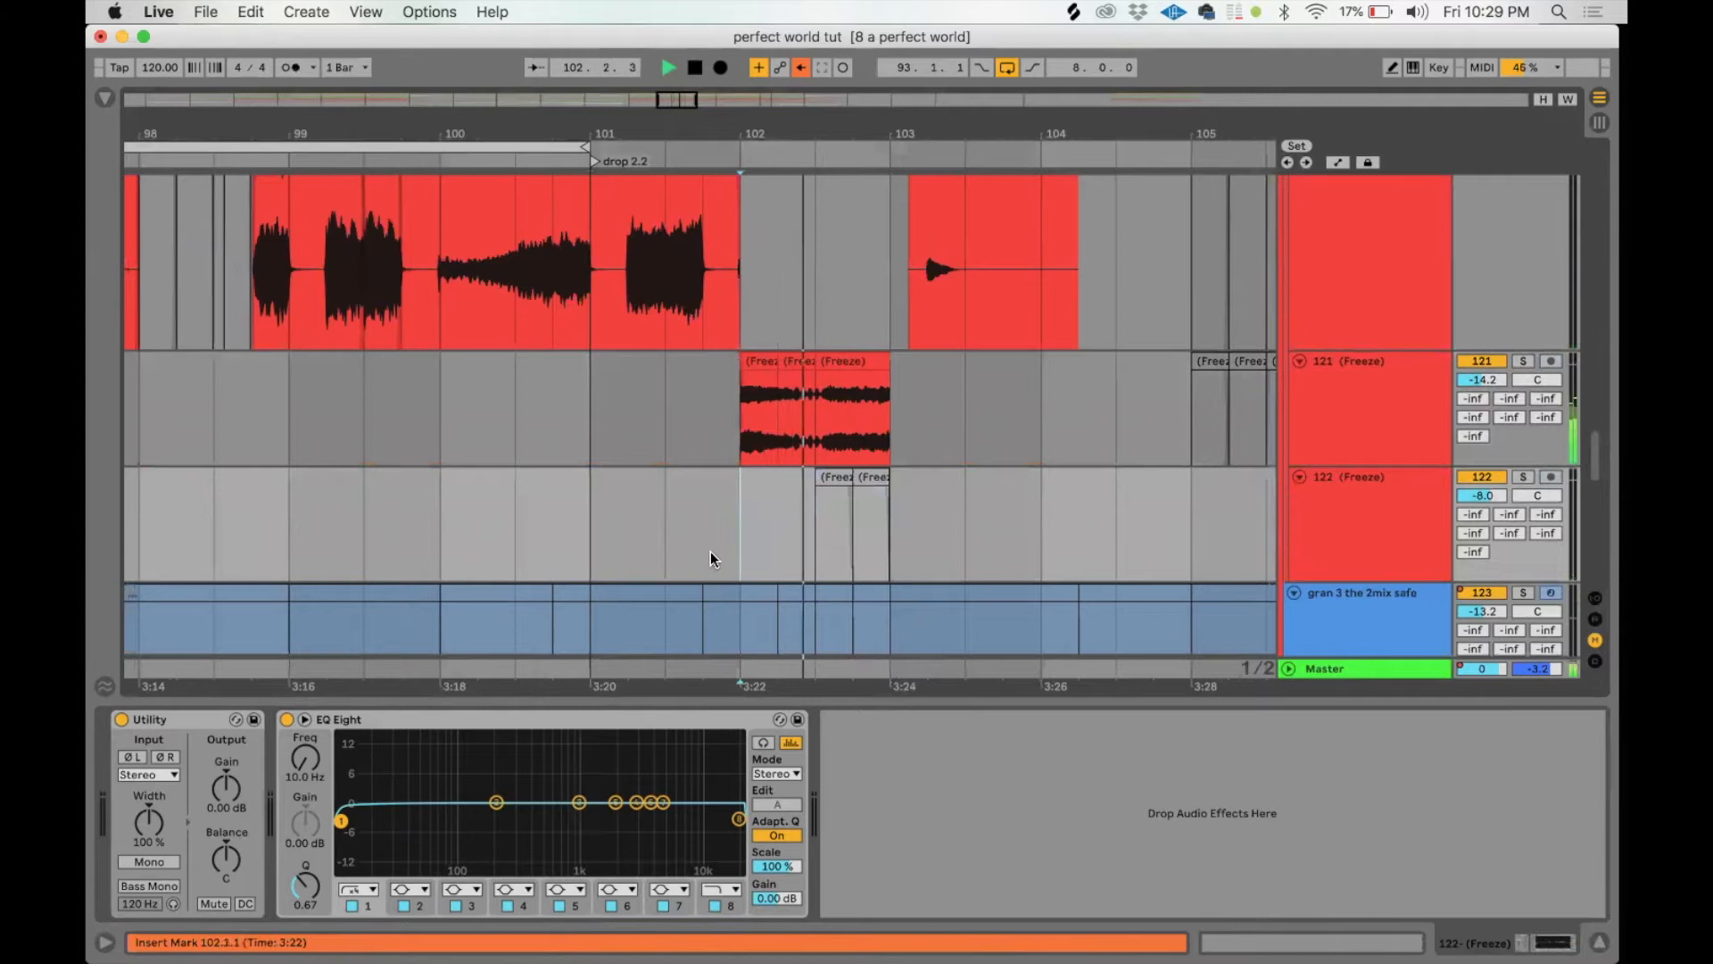
key("space")
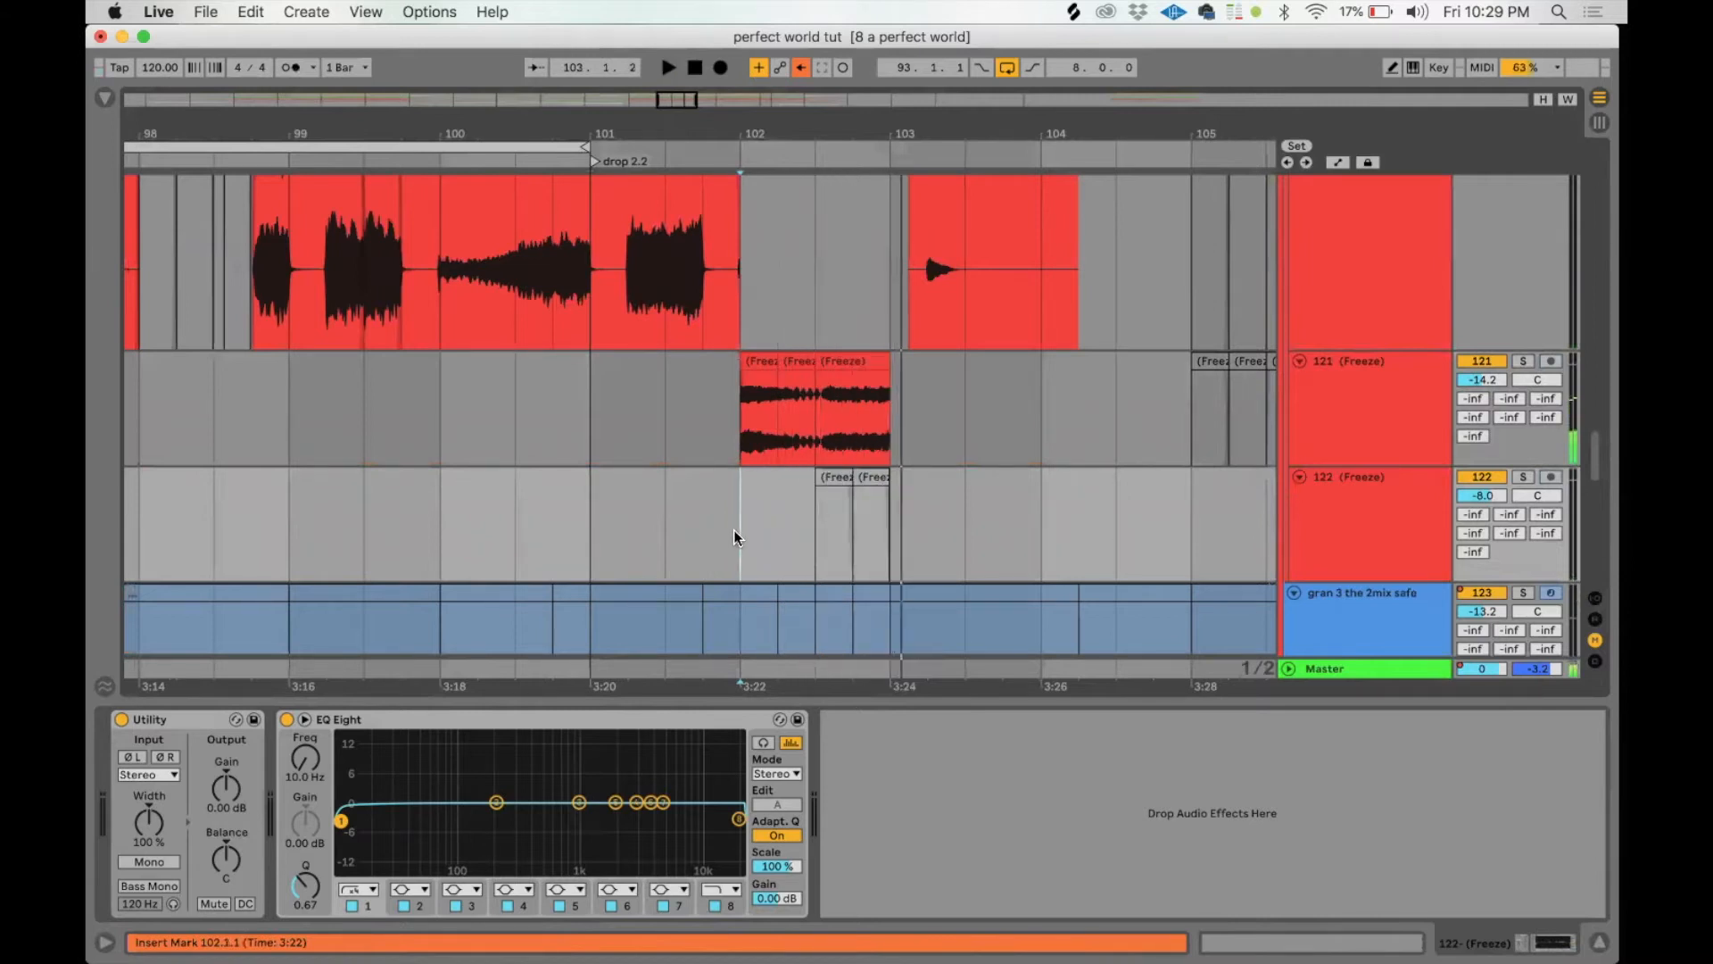
Step: Undo the deactivation of track 122's clips and replay from bar 102
key("super+z")
key("space")
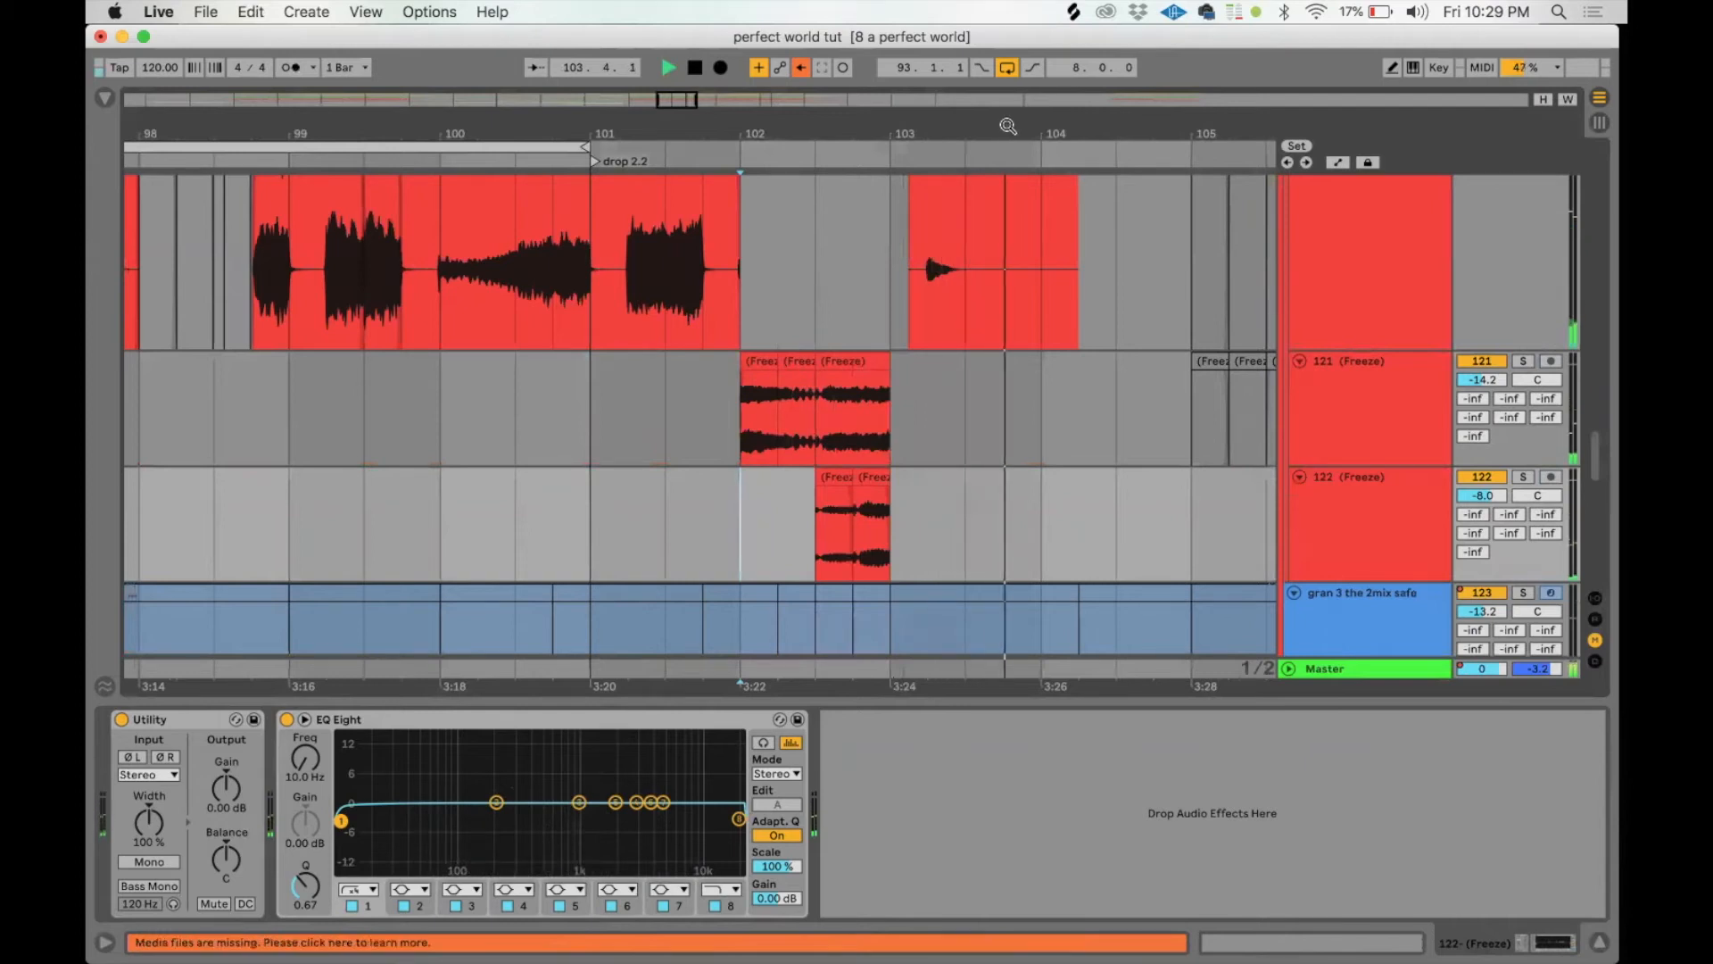
key("space")
Step: Examine the frozen gran 3 clips in the arrangement between bars 103 and 108
left_click_drag(1008, 126, 870, 122)
scroll(960, 315, "down", 2)
scroll(959, 315, "up", 4)
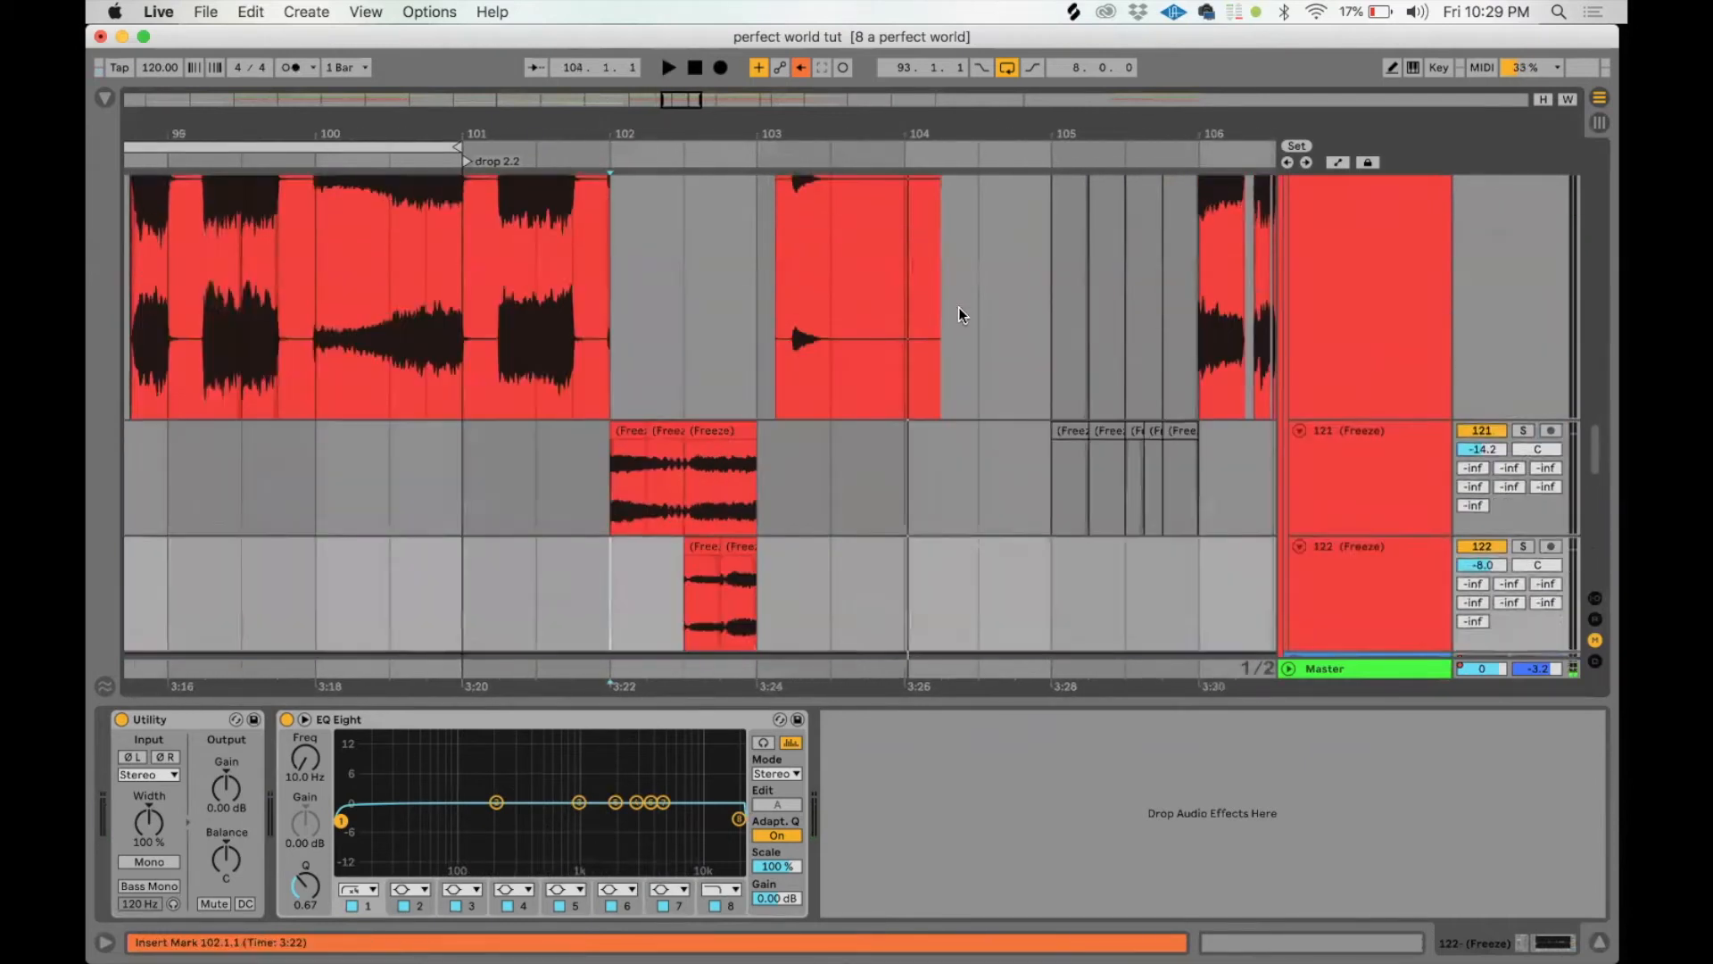
scroll(960, 314, "up", 2)
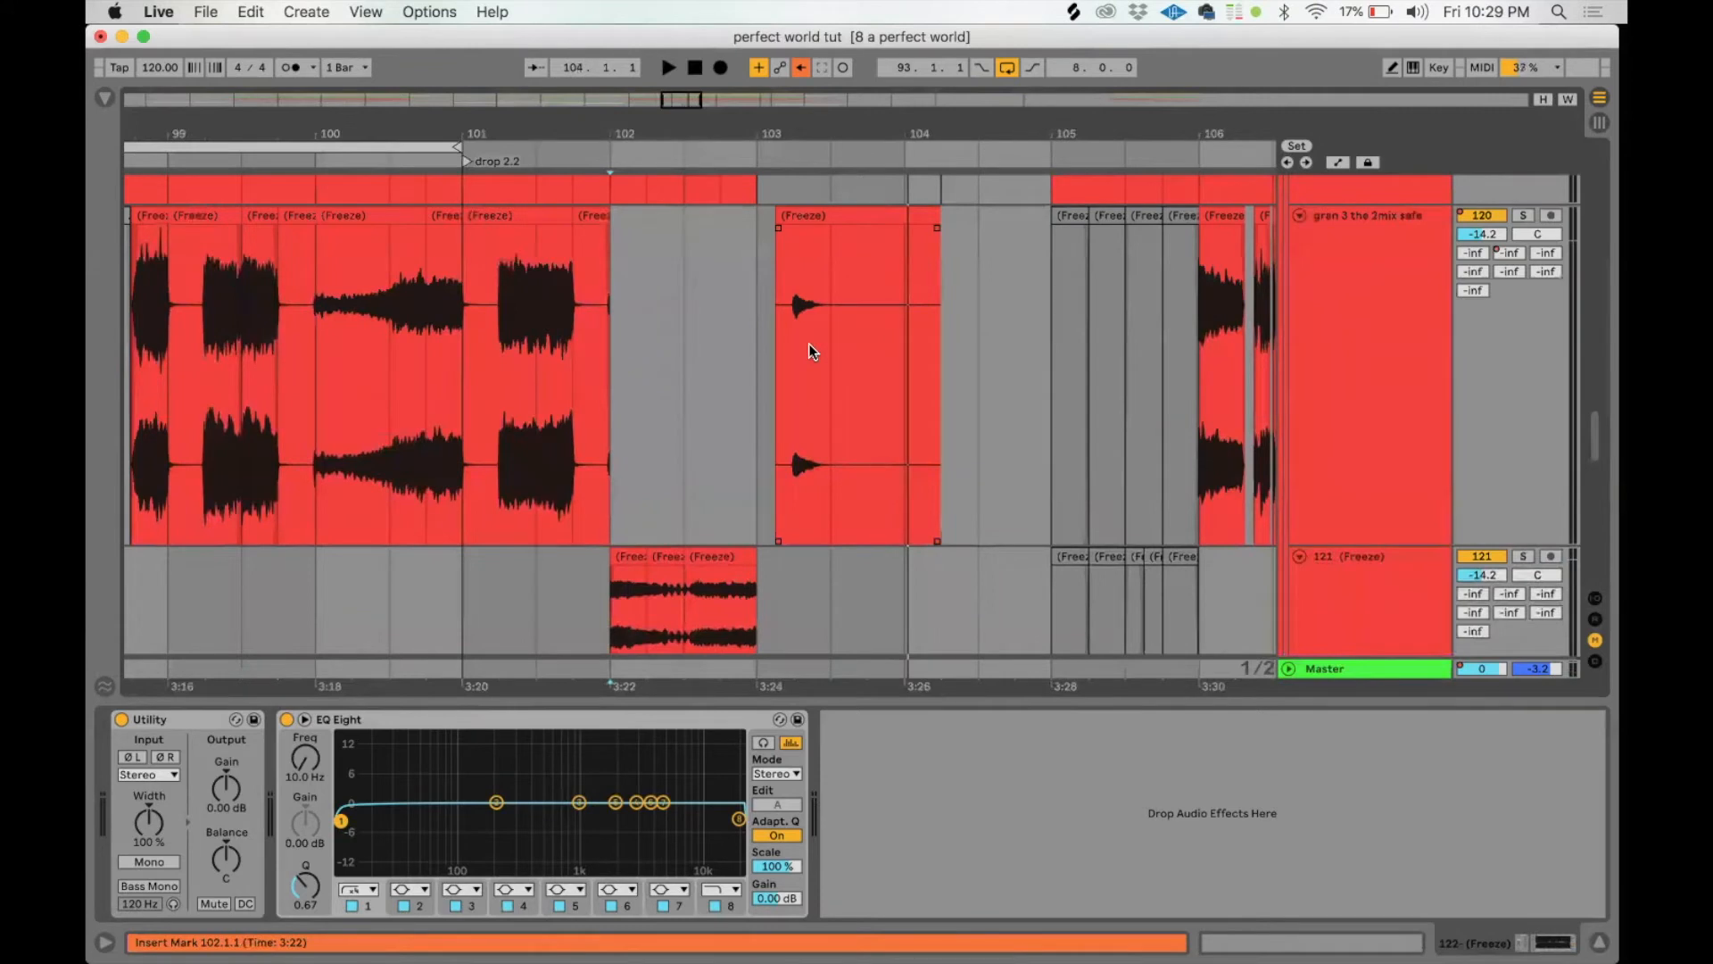
scroll(689, 502, "down", 2)
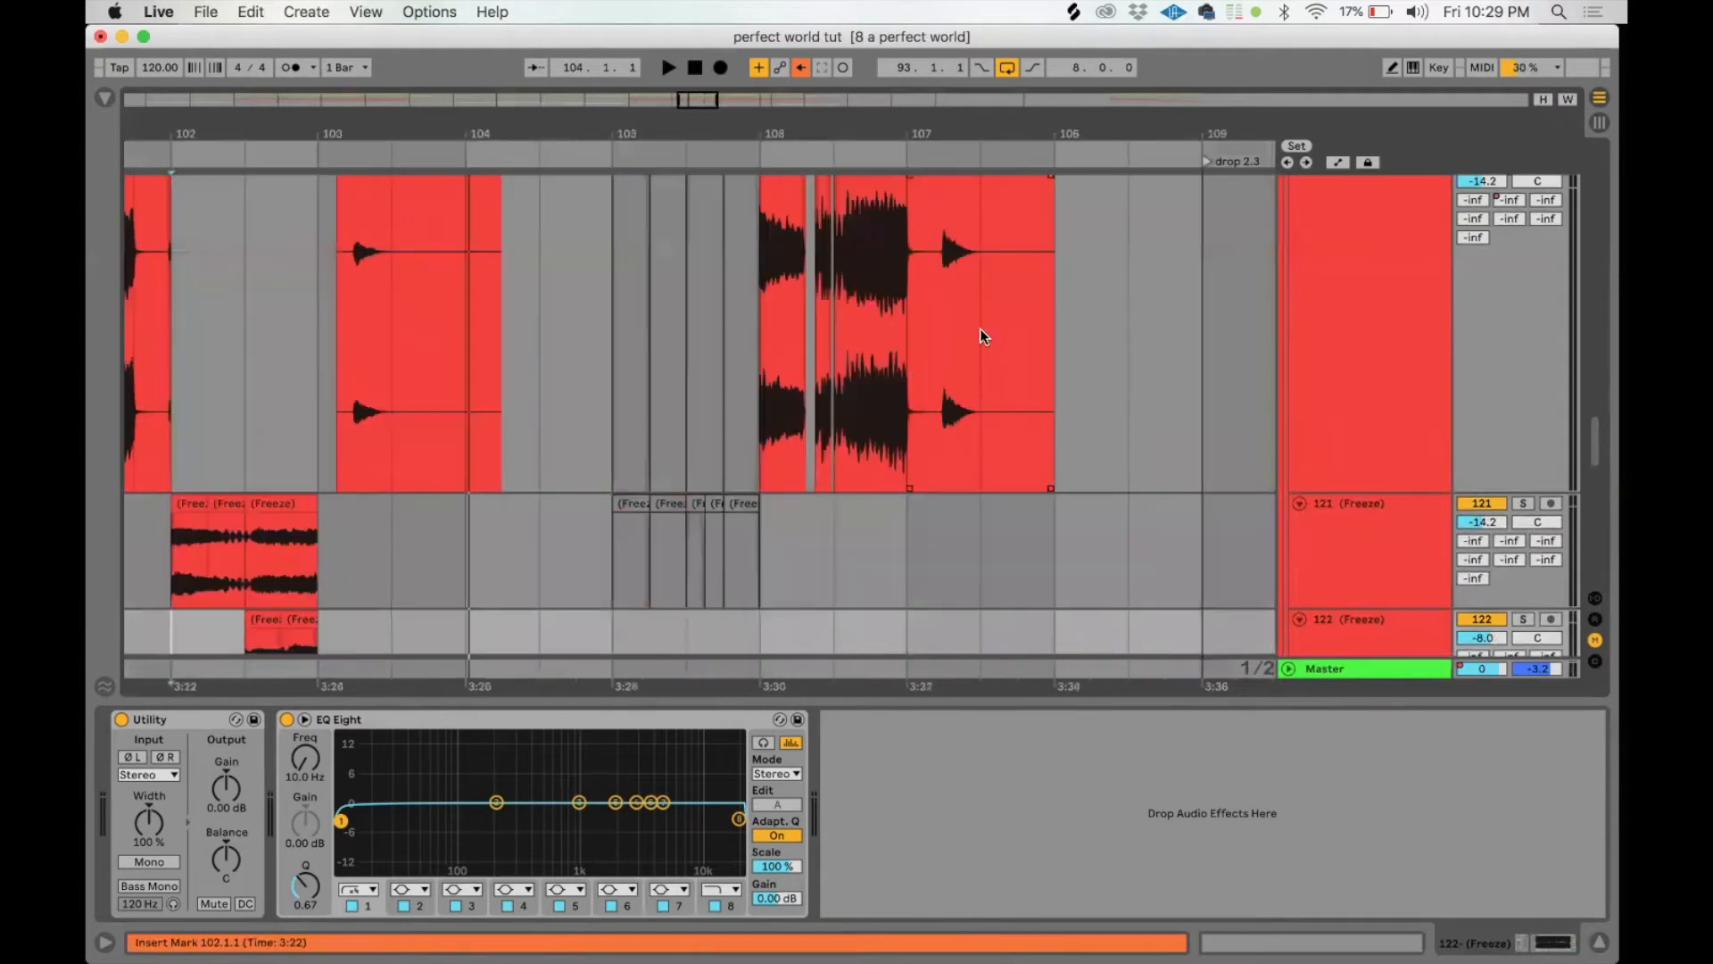
scroll(982, 337, "up", 3)
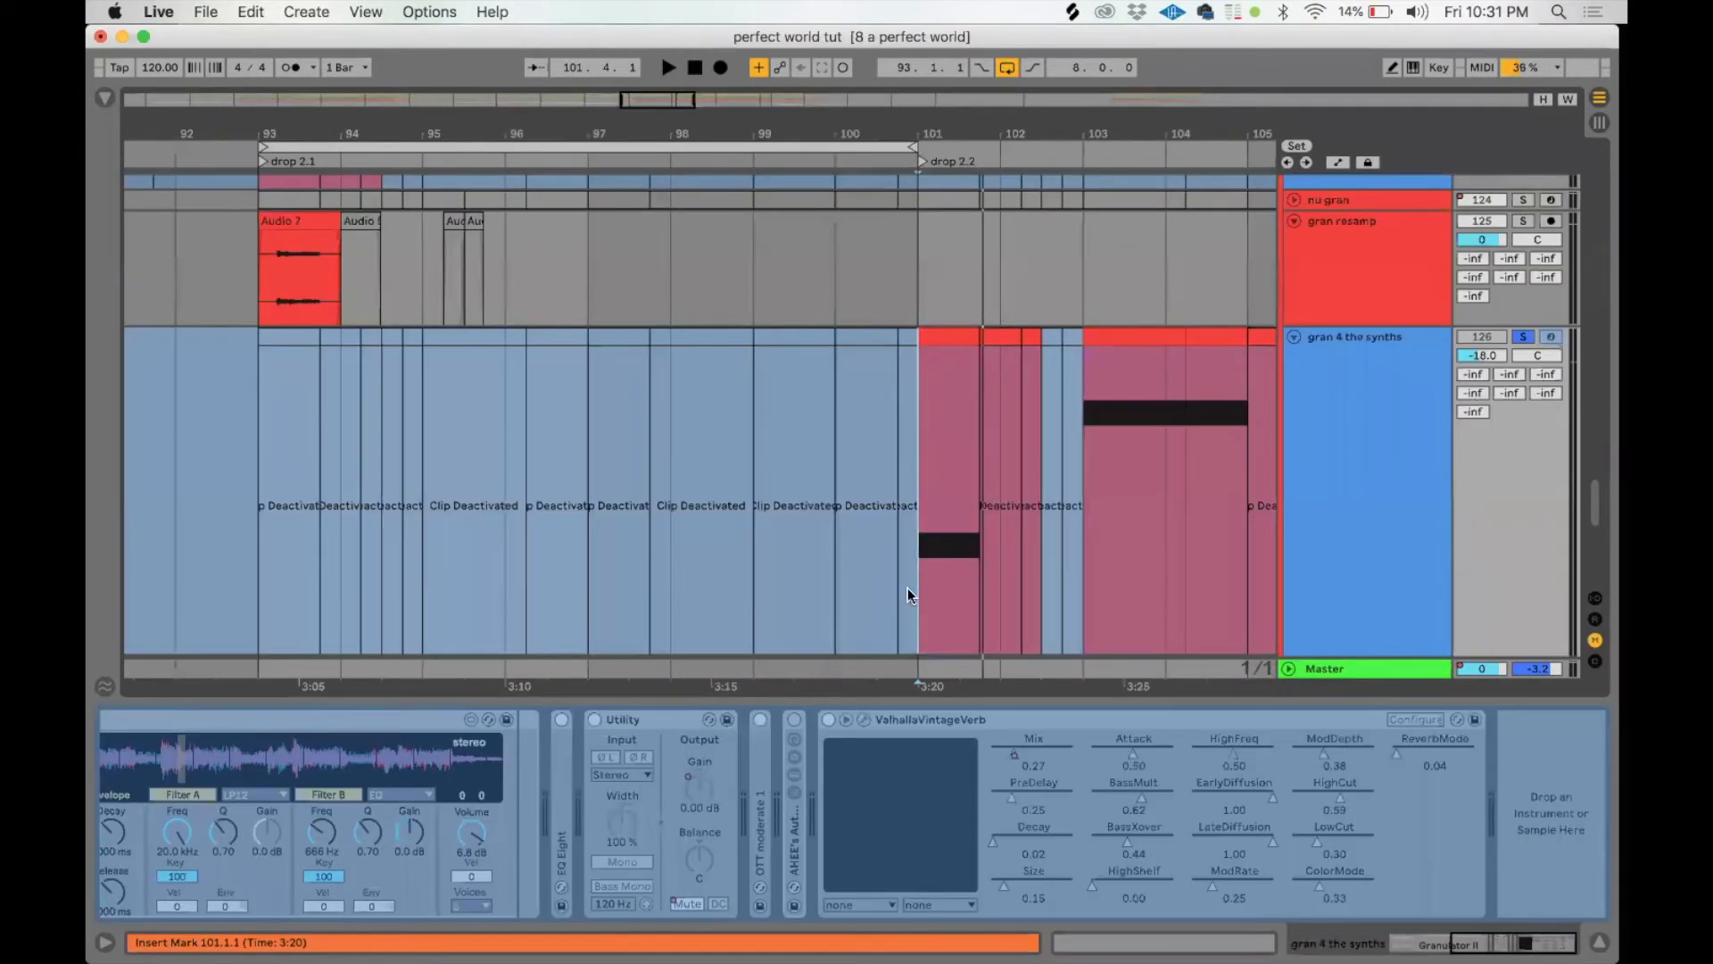
Step: Examine the Granulator II settings on gran 4 the synths track 126 and play its first drop 2.2 clip from 101.1.1
scroll(415, 827, "left", 5)
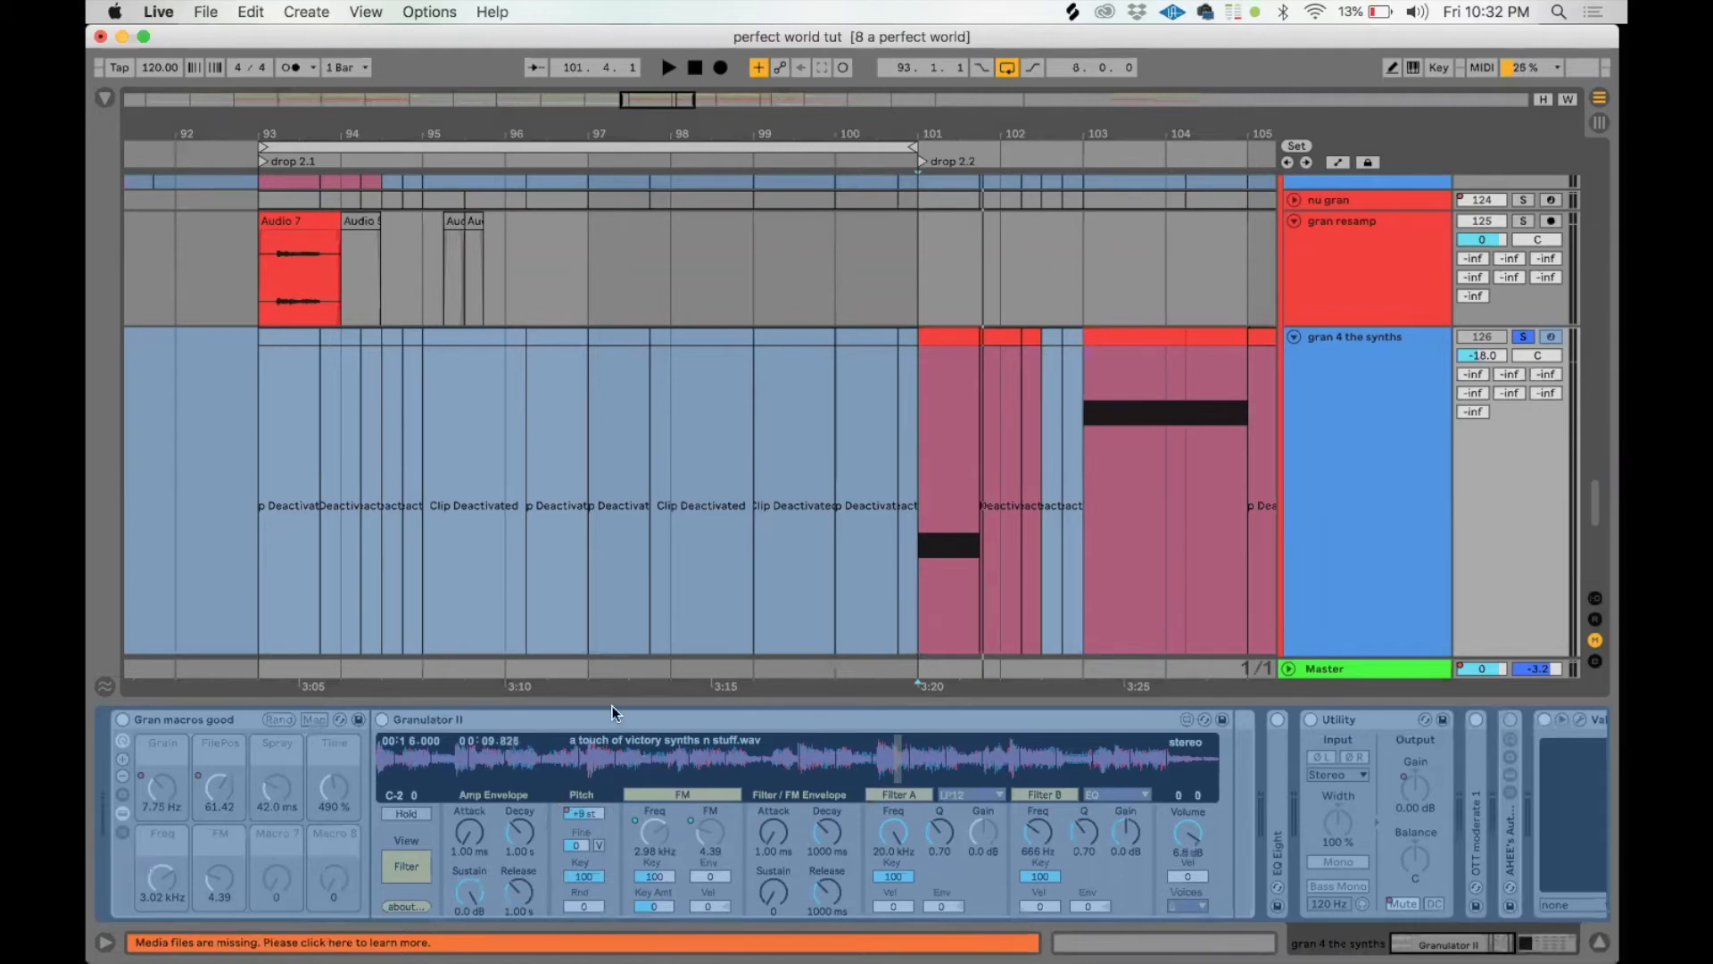
left_click(957, 356)
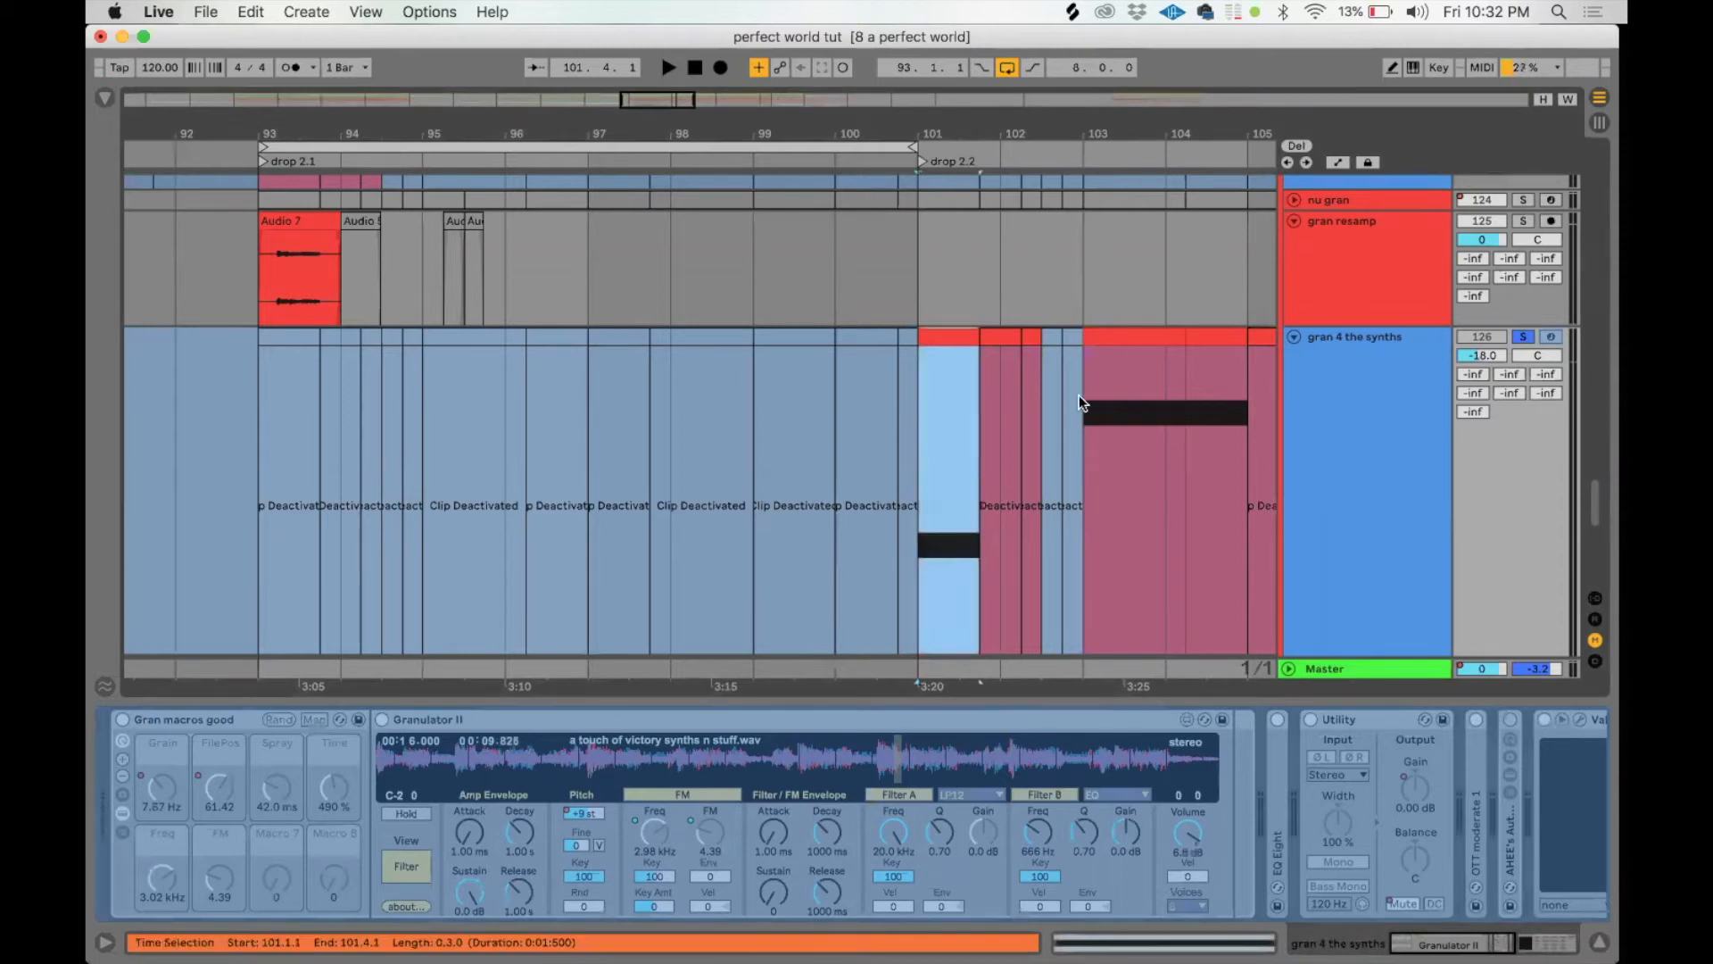
key("space")
Step: Audition the soloed frozen gran 4 the synths audio on track 127 from bar 104, watching the EQ Eight frequency sweep
scroll(1066, 405, "down", 3)
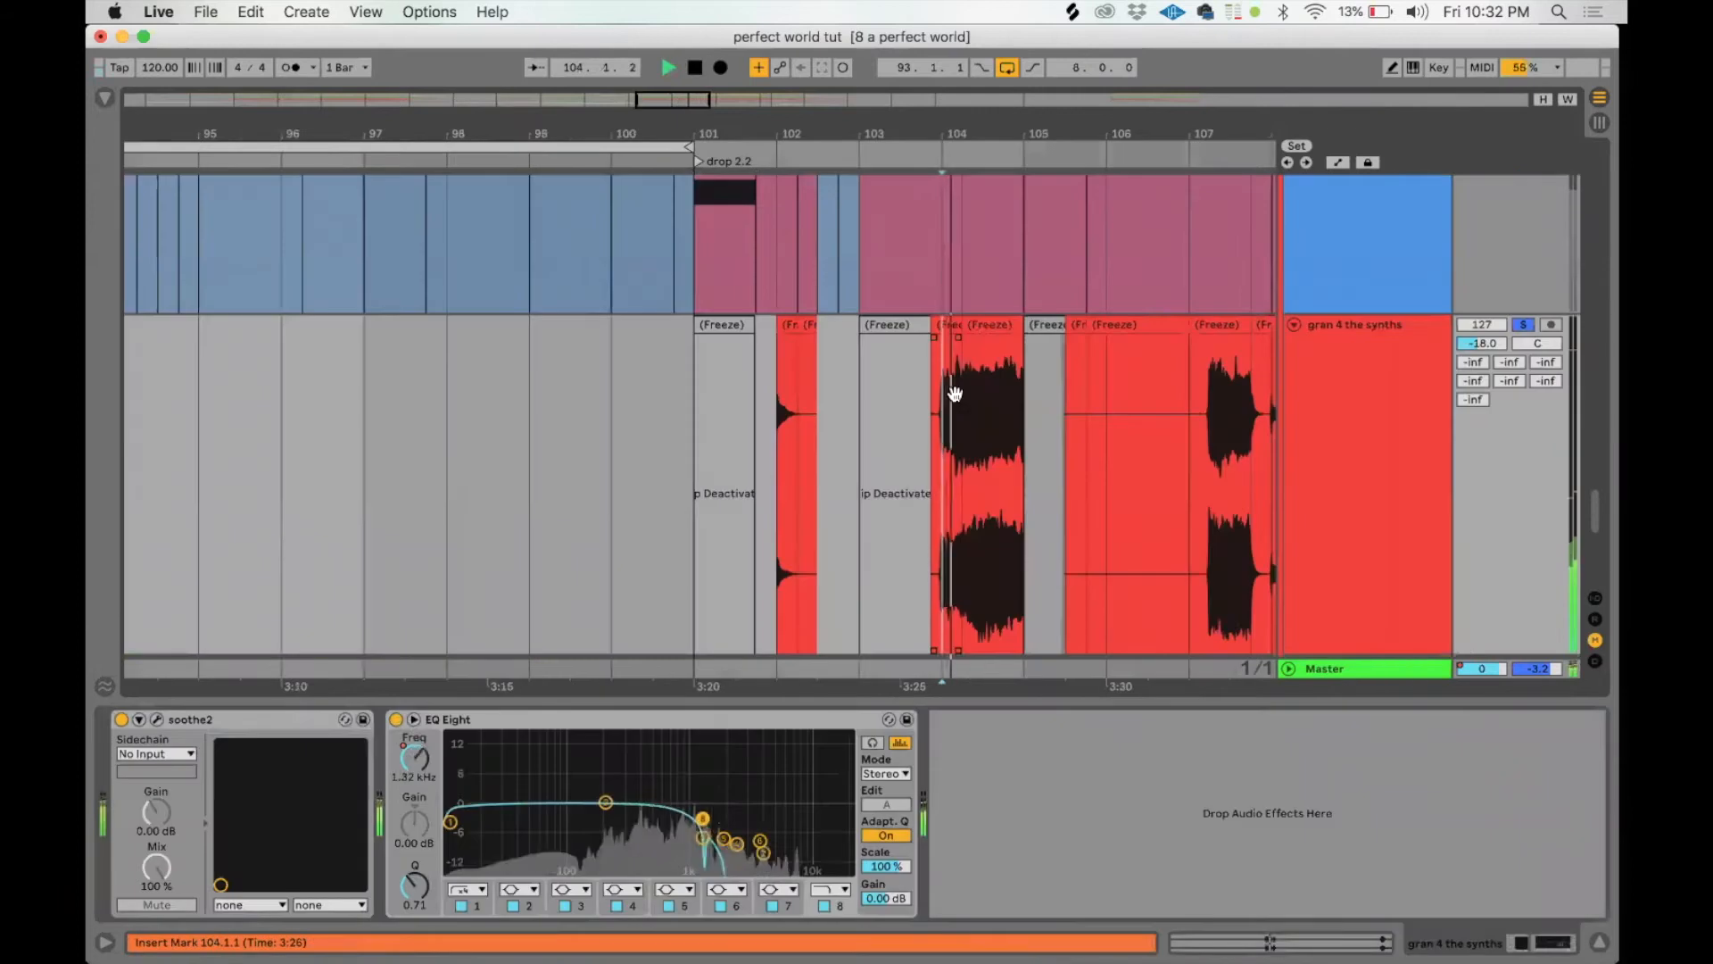
scroll(956, 395, "up", 2)
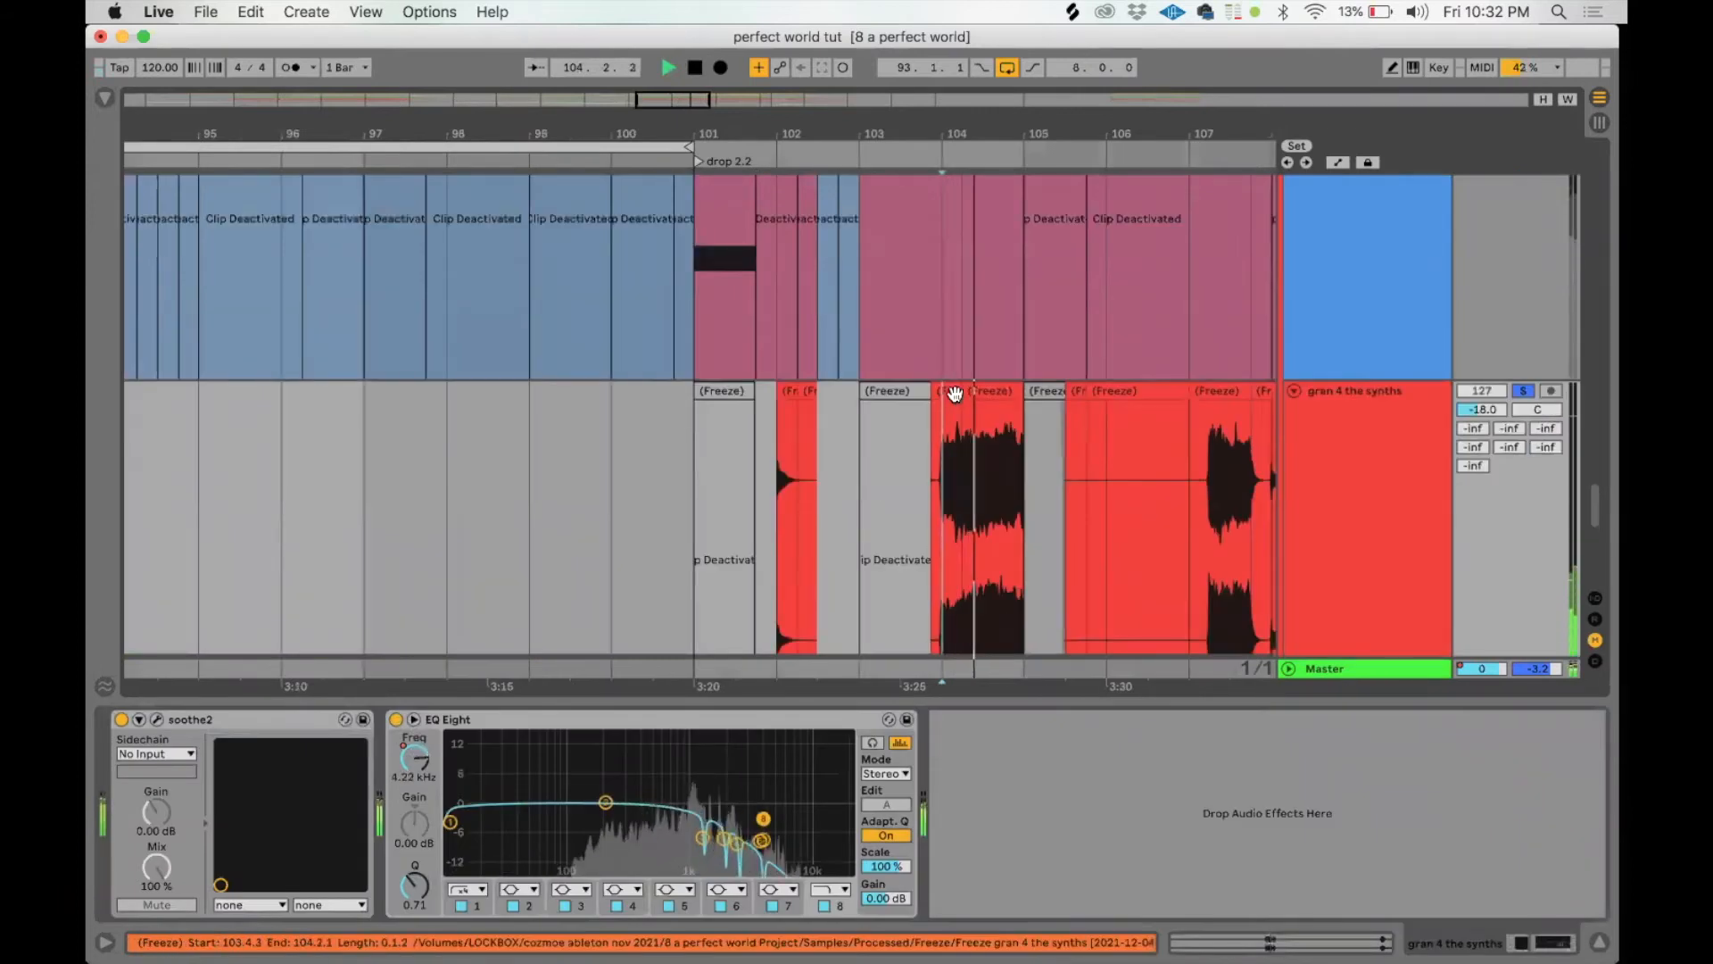
key("space")
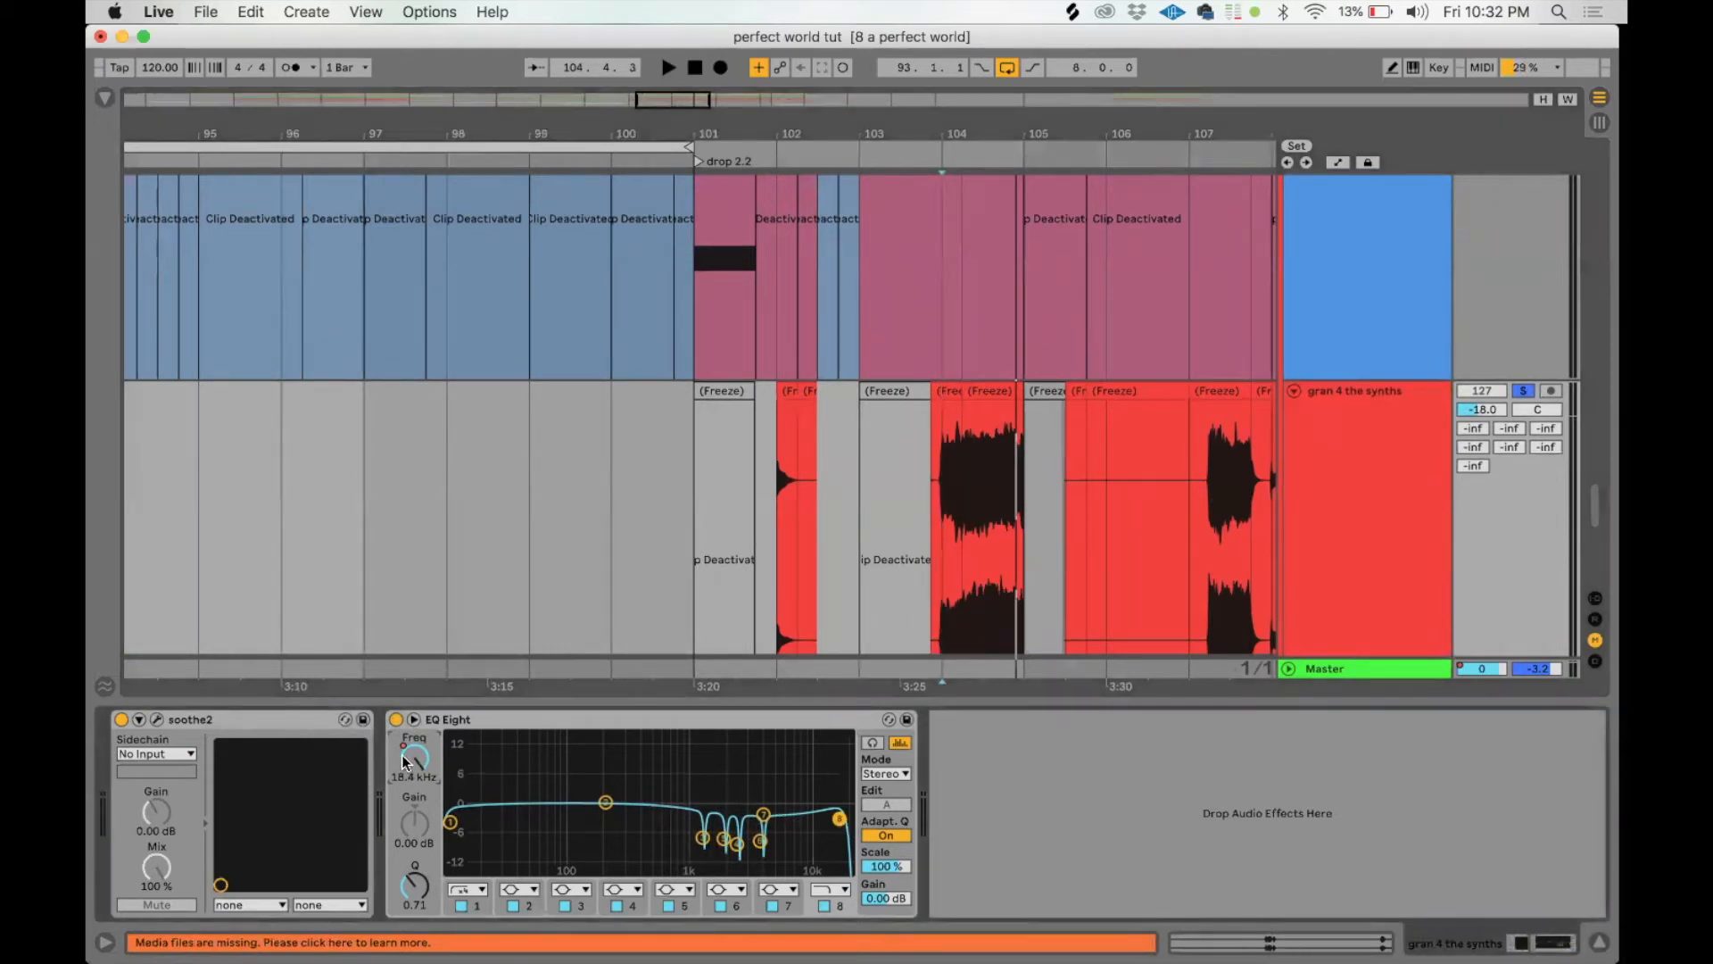
key("space")
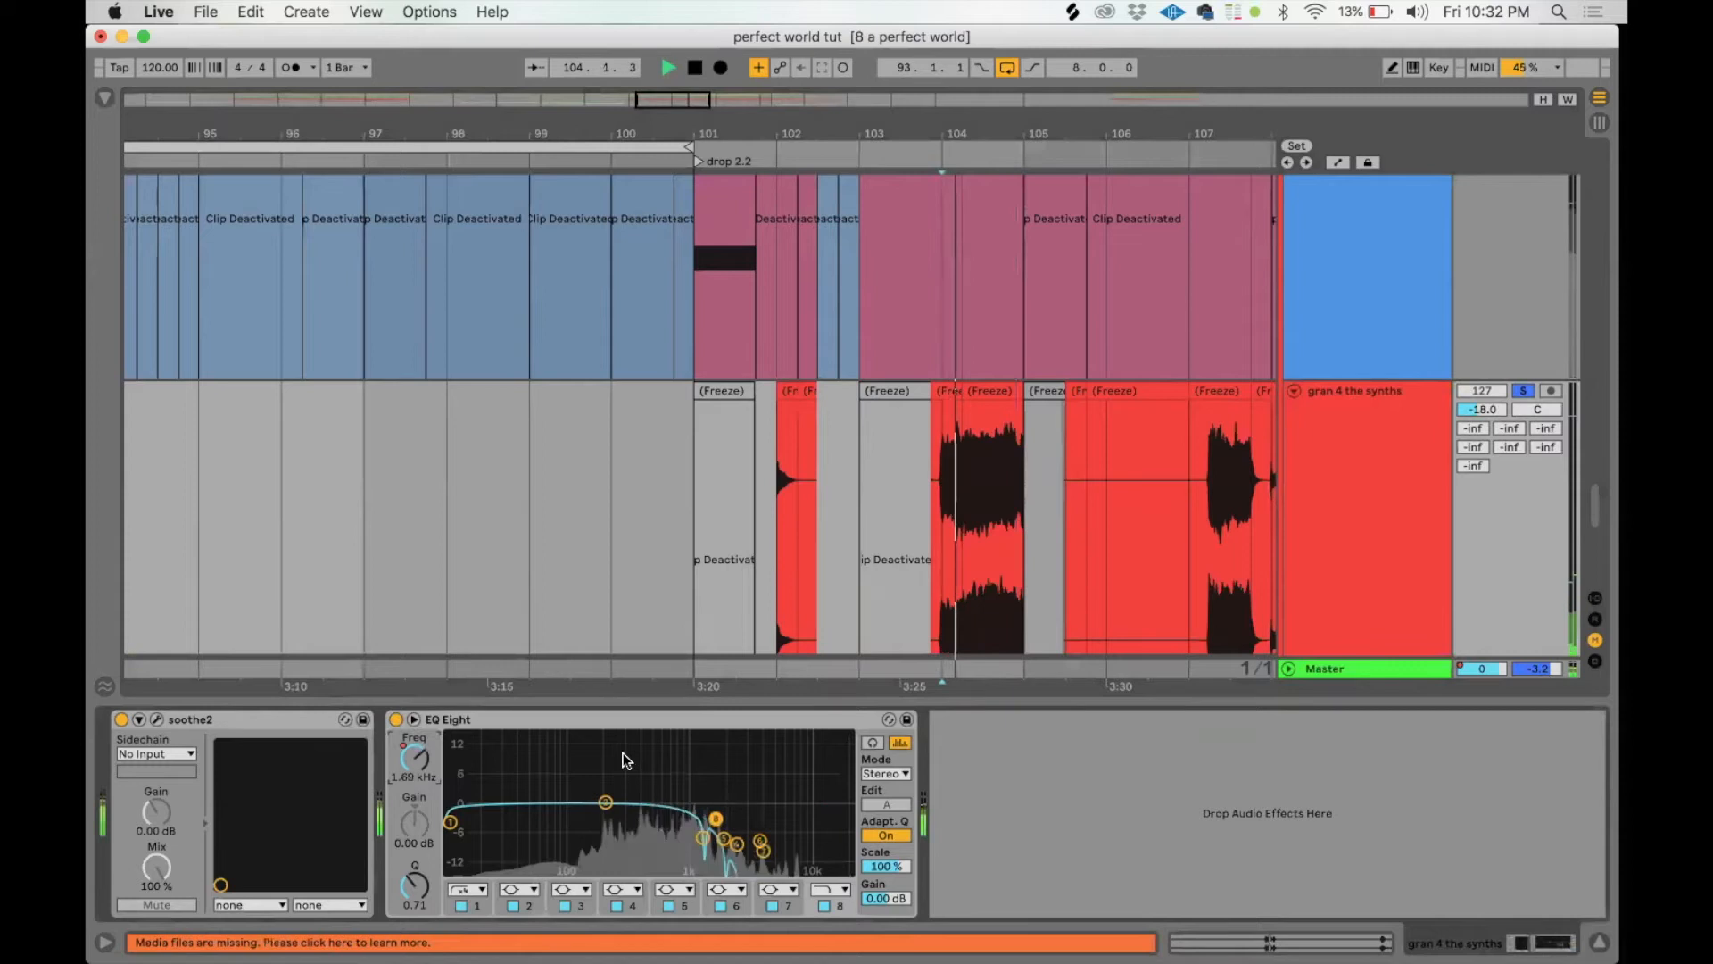
key("space")
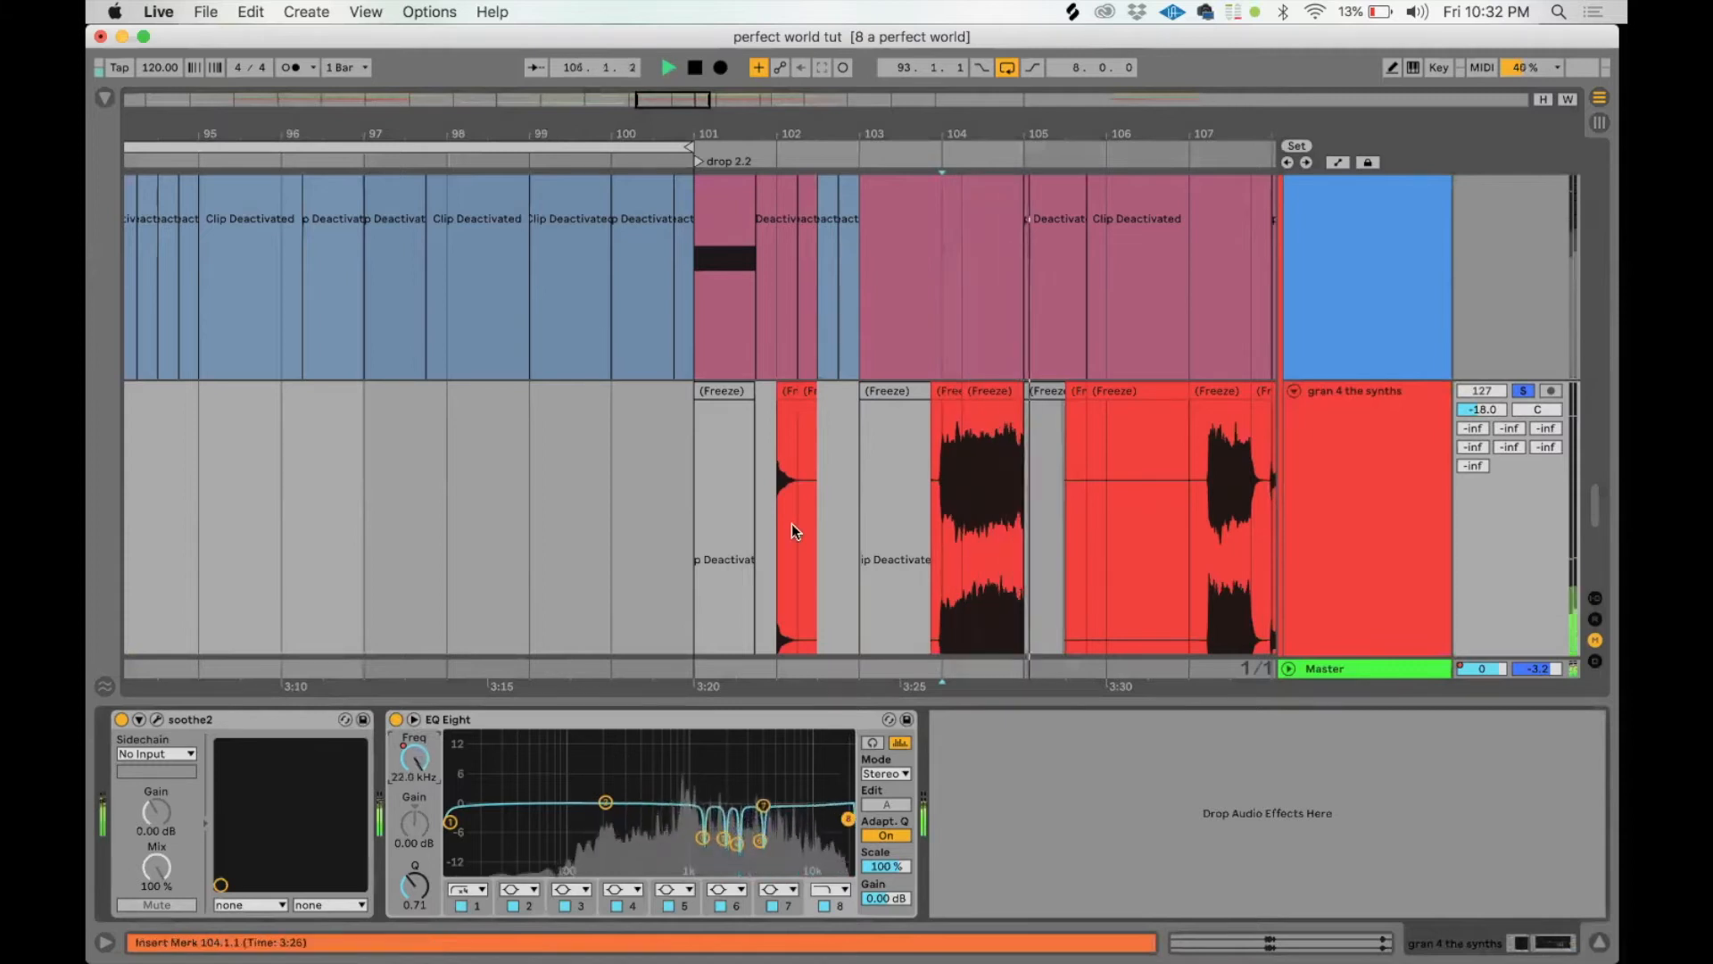
Step: Unsolo track 127 and audition the gran 4 the synths audio in the full mix from bar 104
key("space")
key("s")
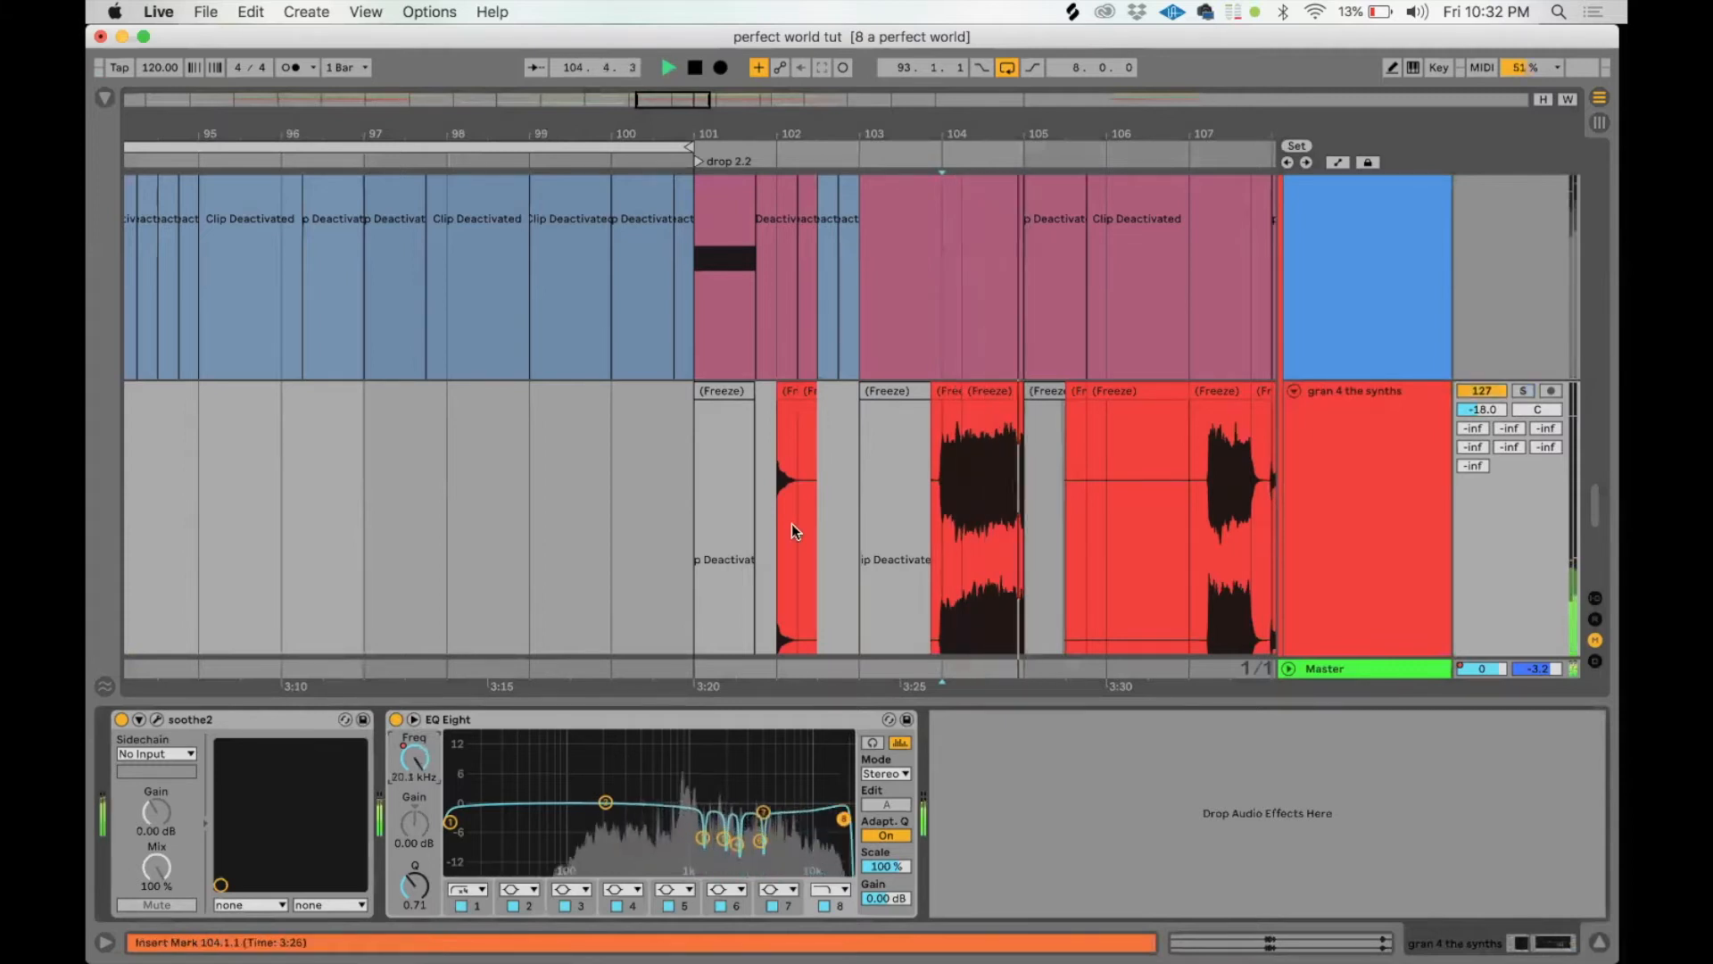
key("space")
Step: Audition track 127's frozen audio between 104.1.1 and 105.1.1 and its burst from 107.1.1 in the mix
left_click_drag(936, 484, 1024, 450)
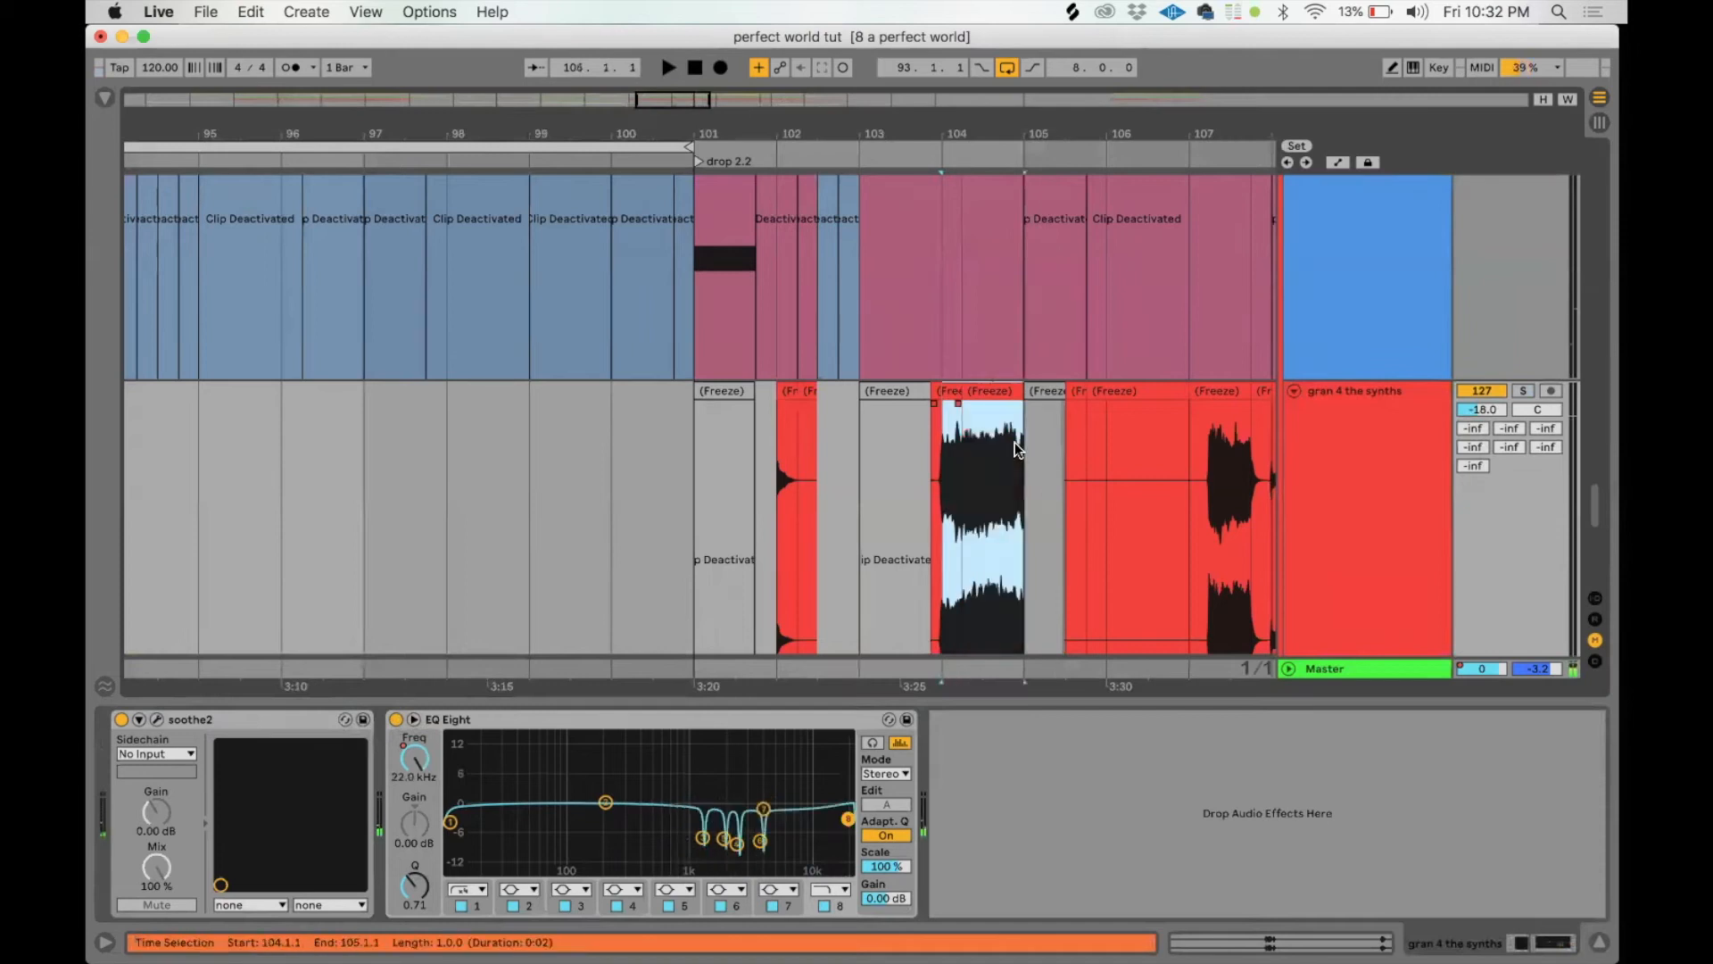
left_click_drag(937, 484, 1008, 483)
key("space")
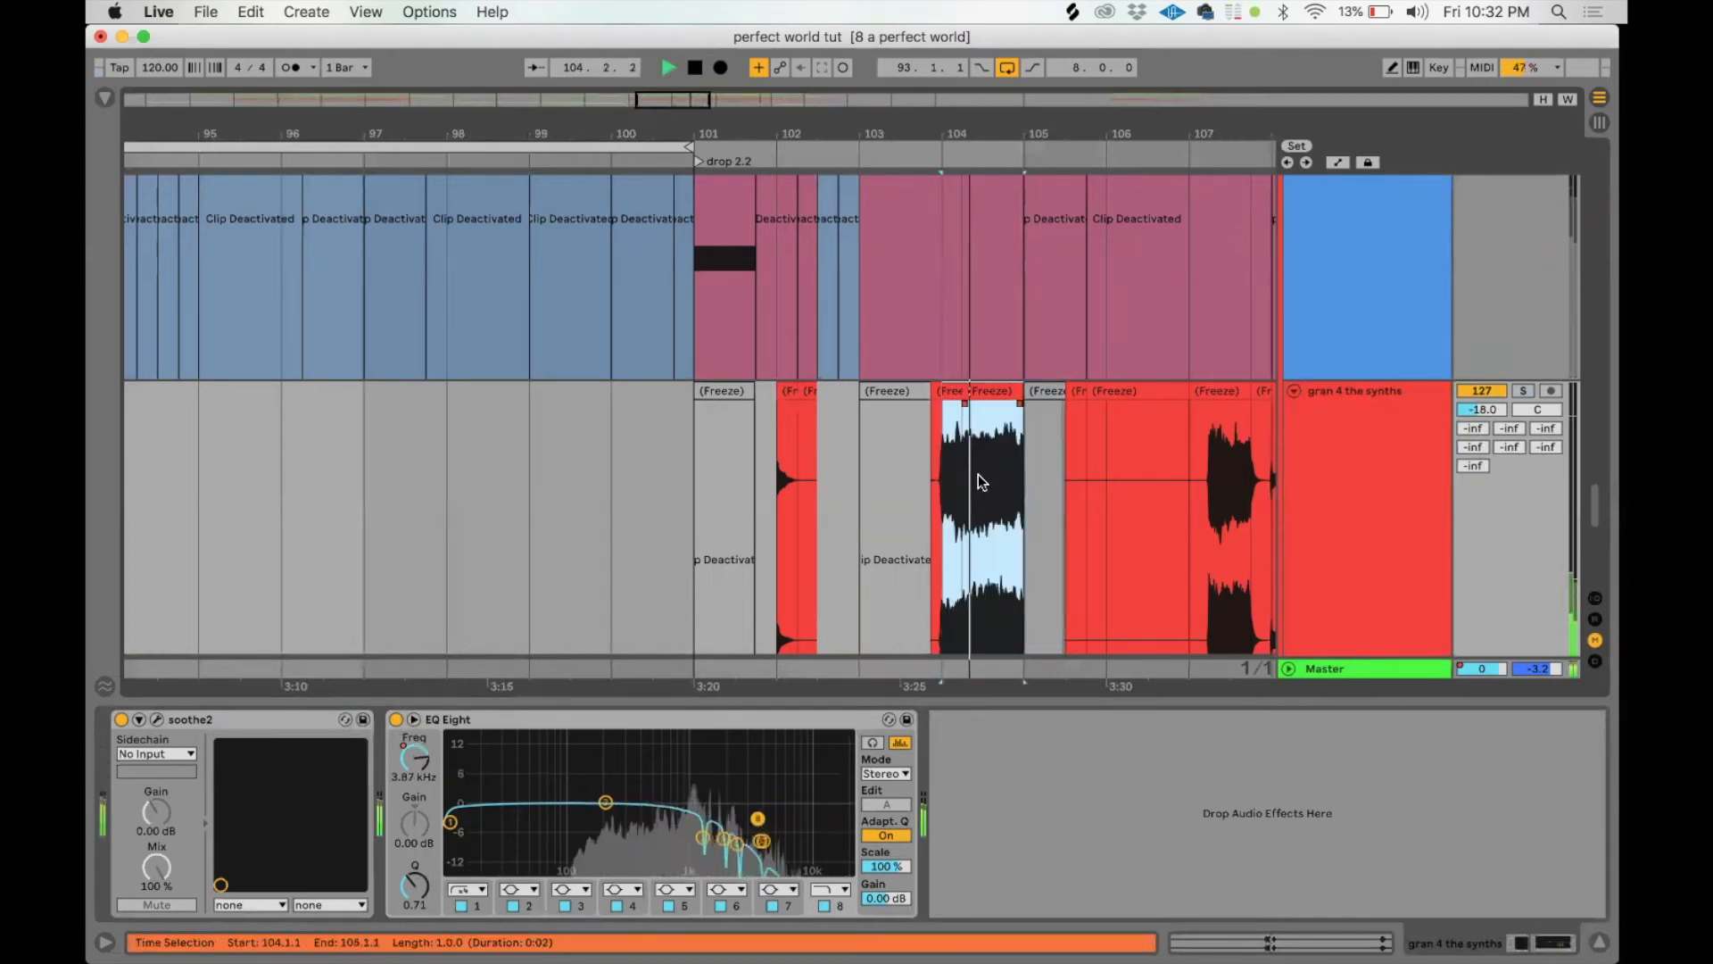
left_click(1194, 420)
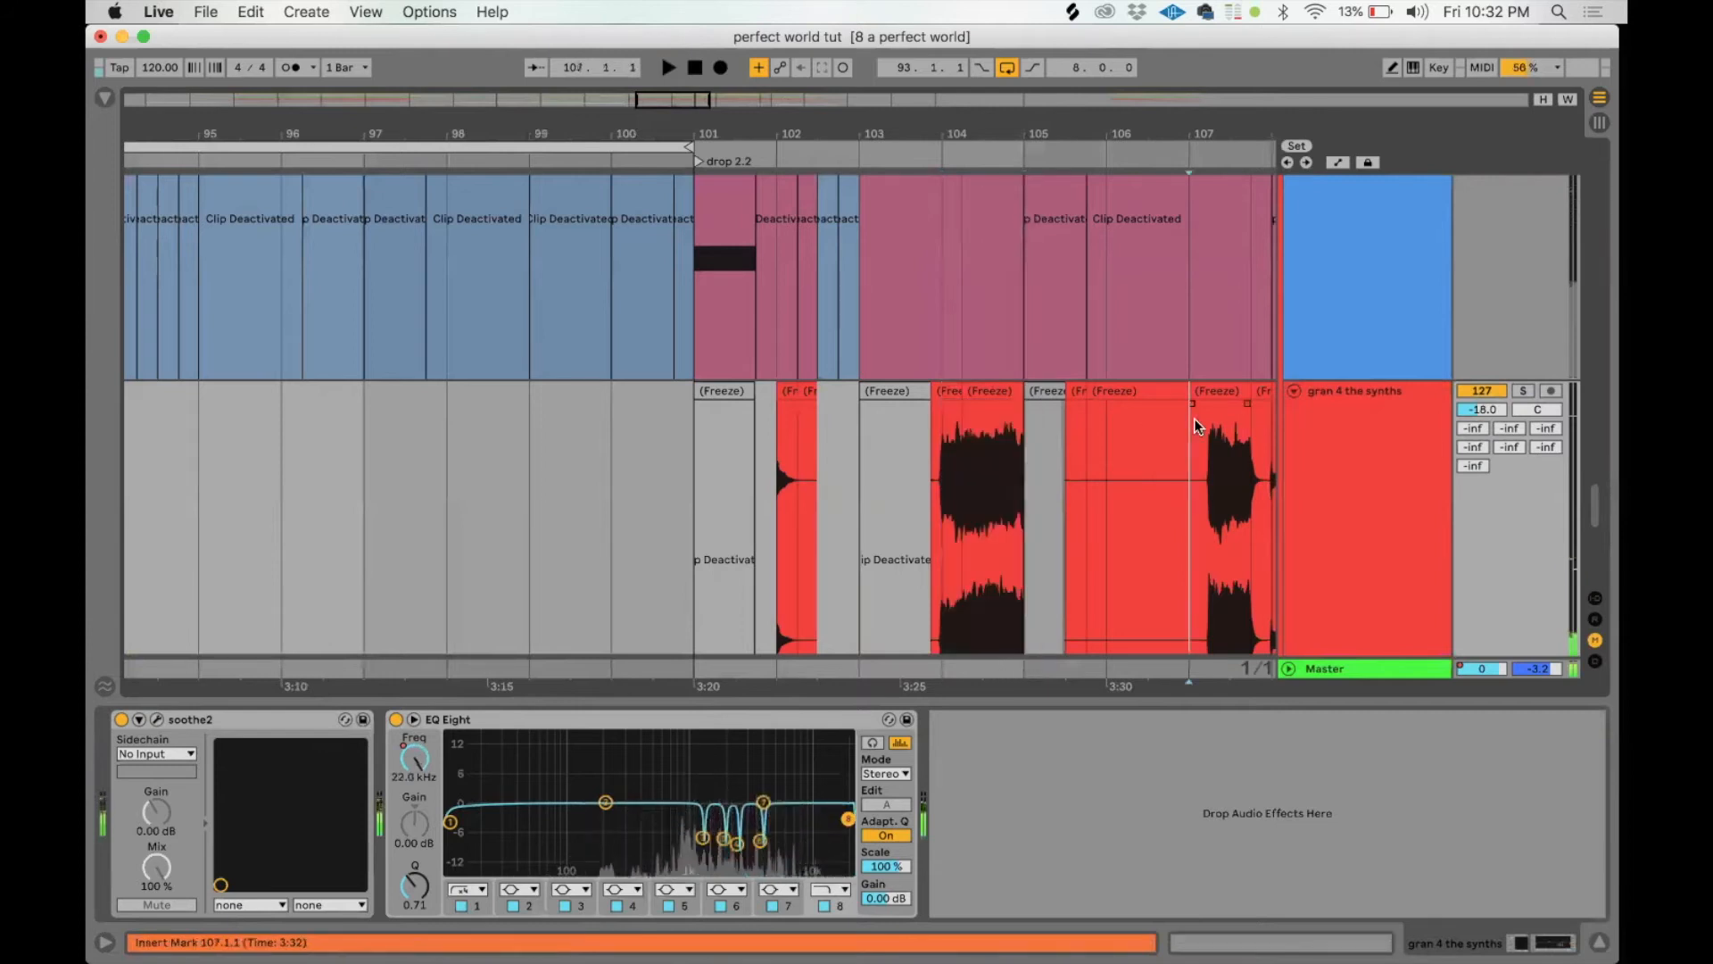
key("space")
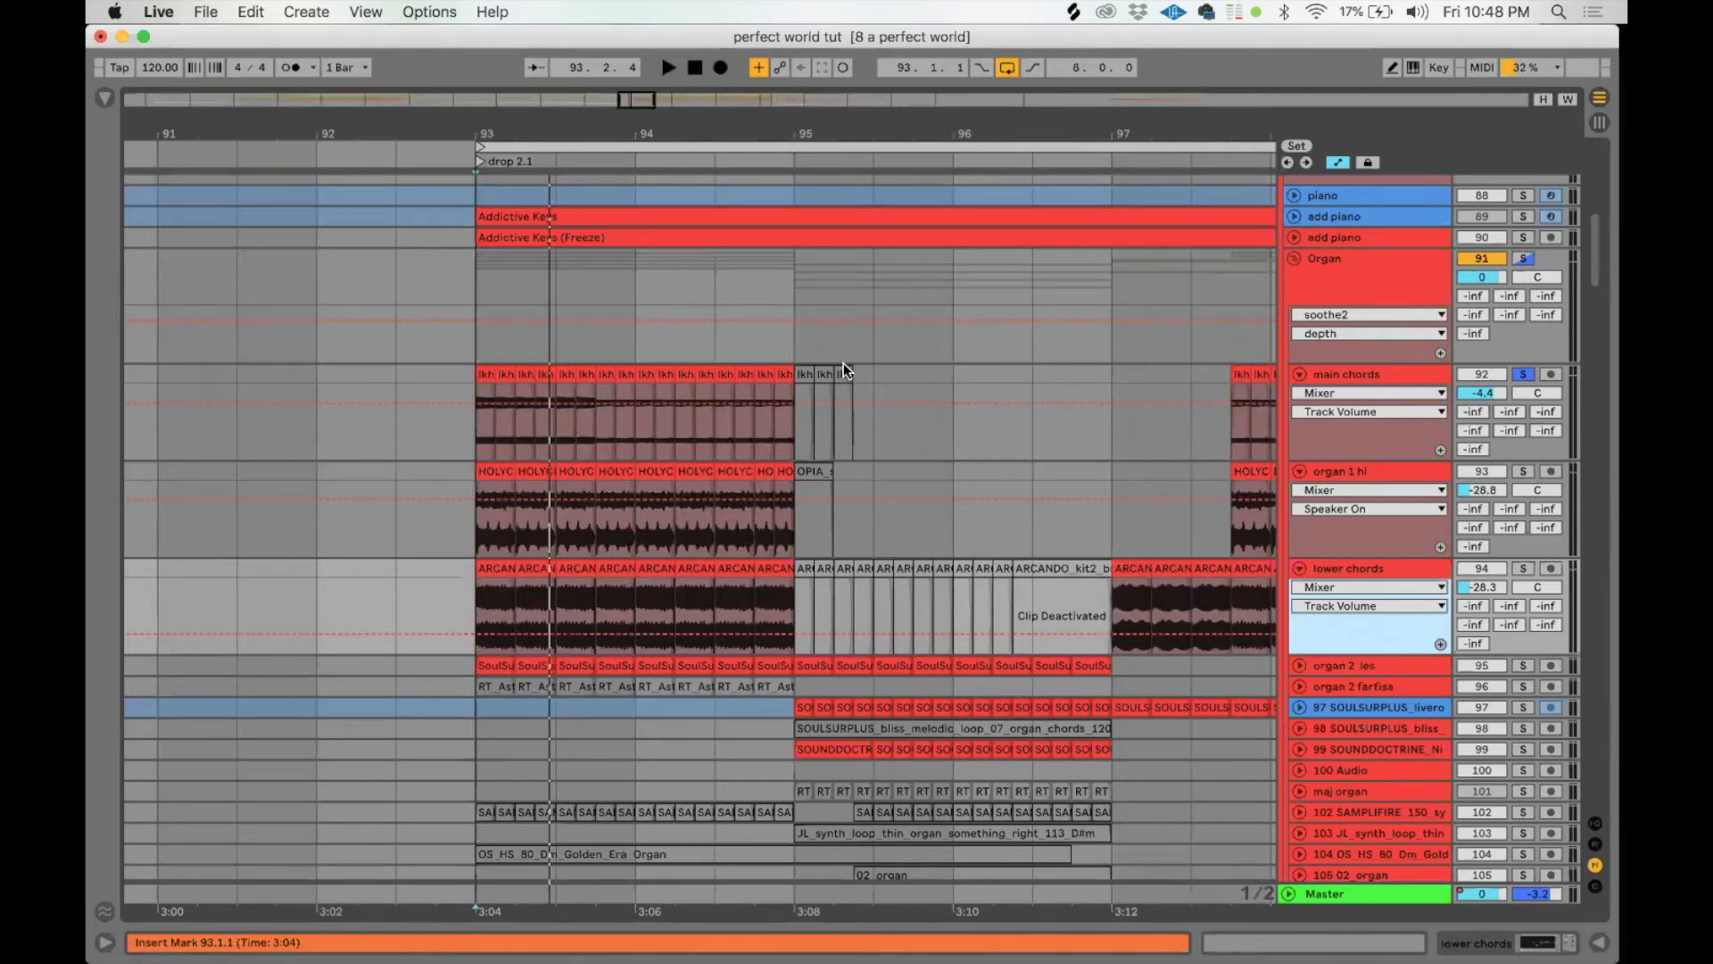
Step: Audition the soloed ser chords 1 track in drop 2.1 and place the insert marker at 94.1.1
scroll(941, 613, "down", 3)
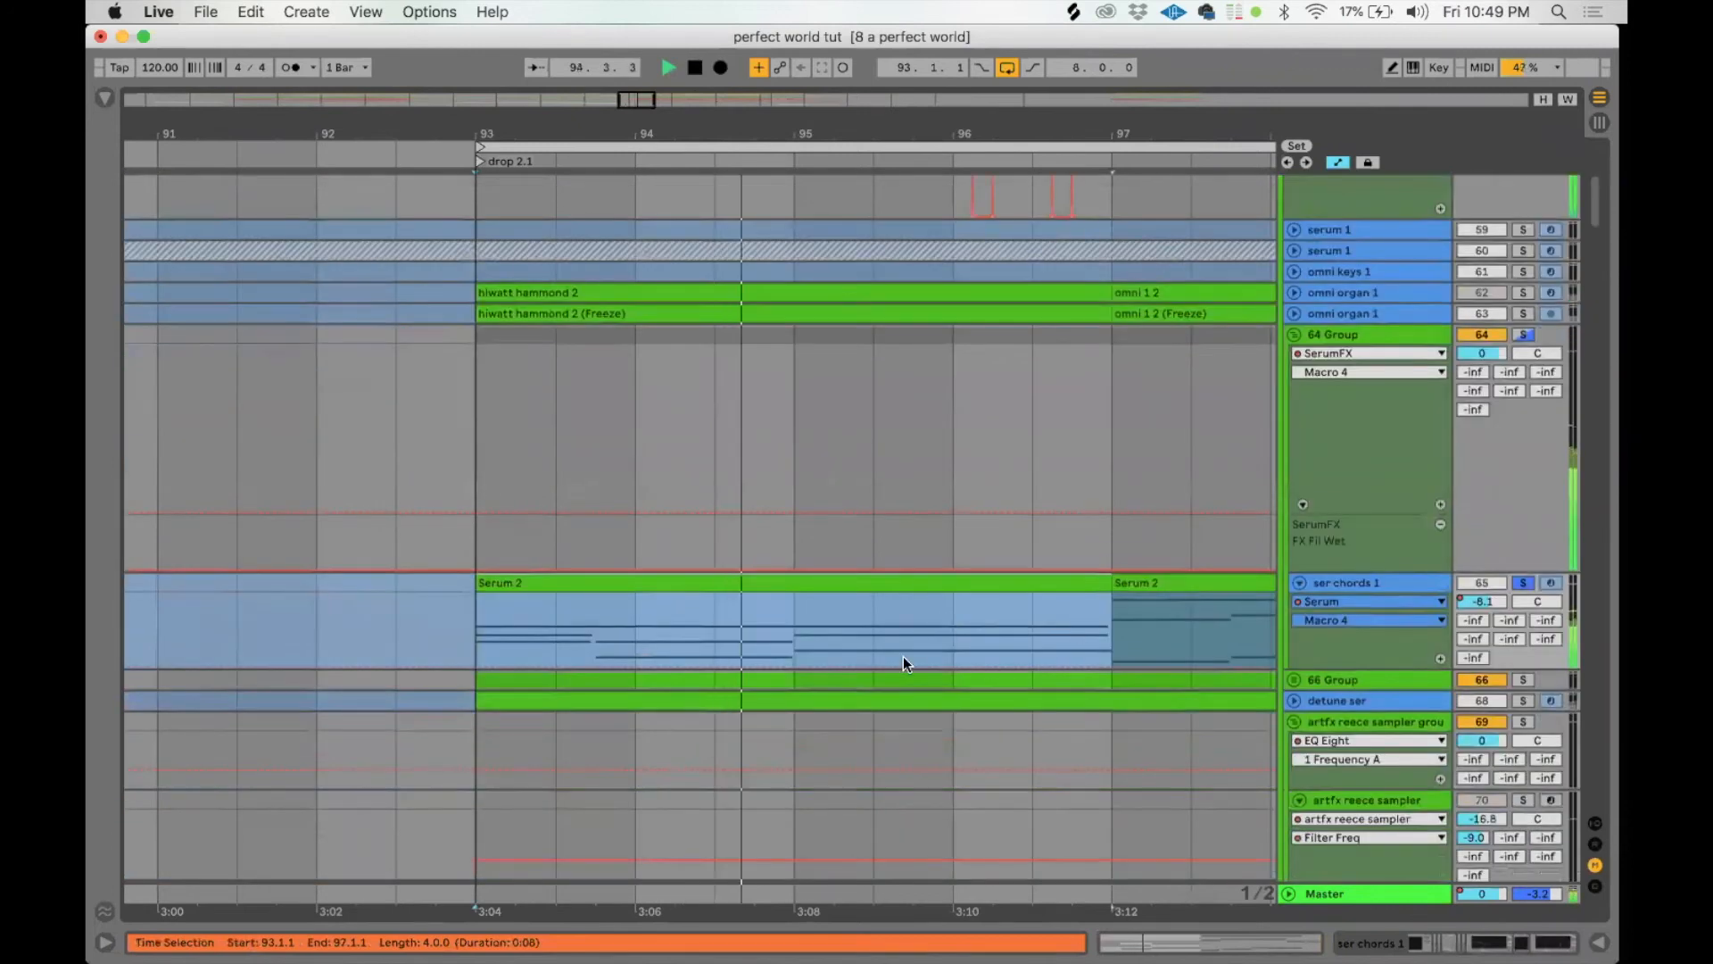
key("space")
left_click(631, 645)
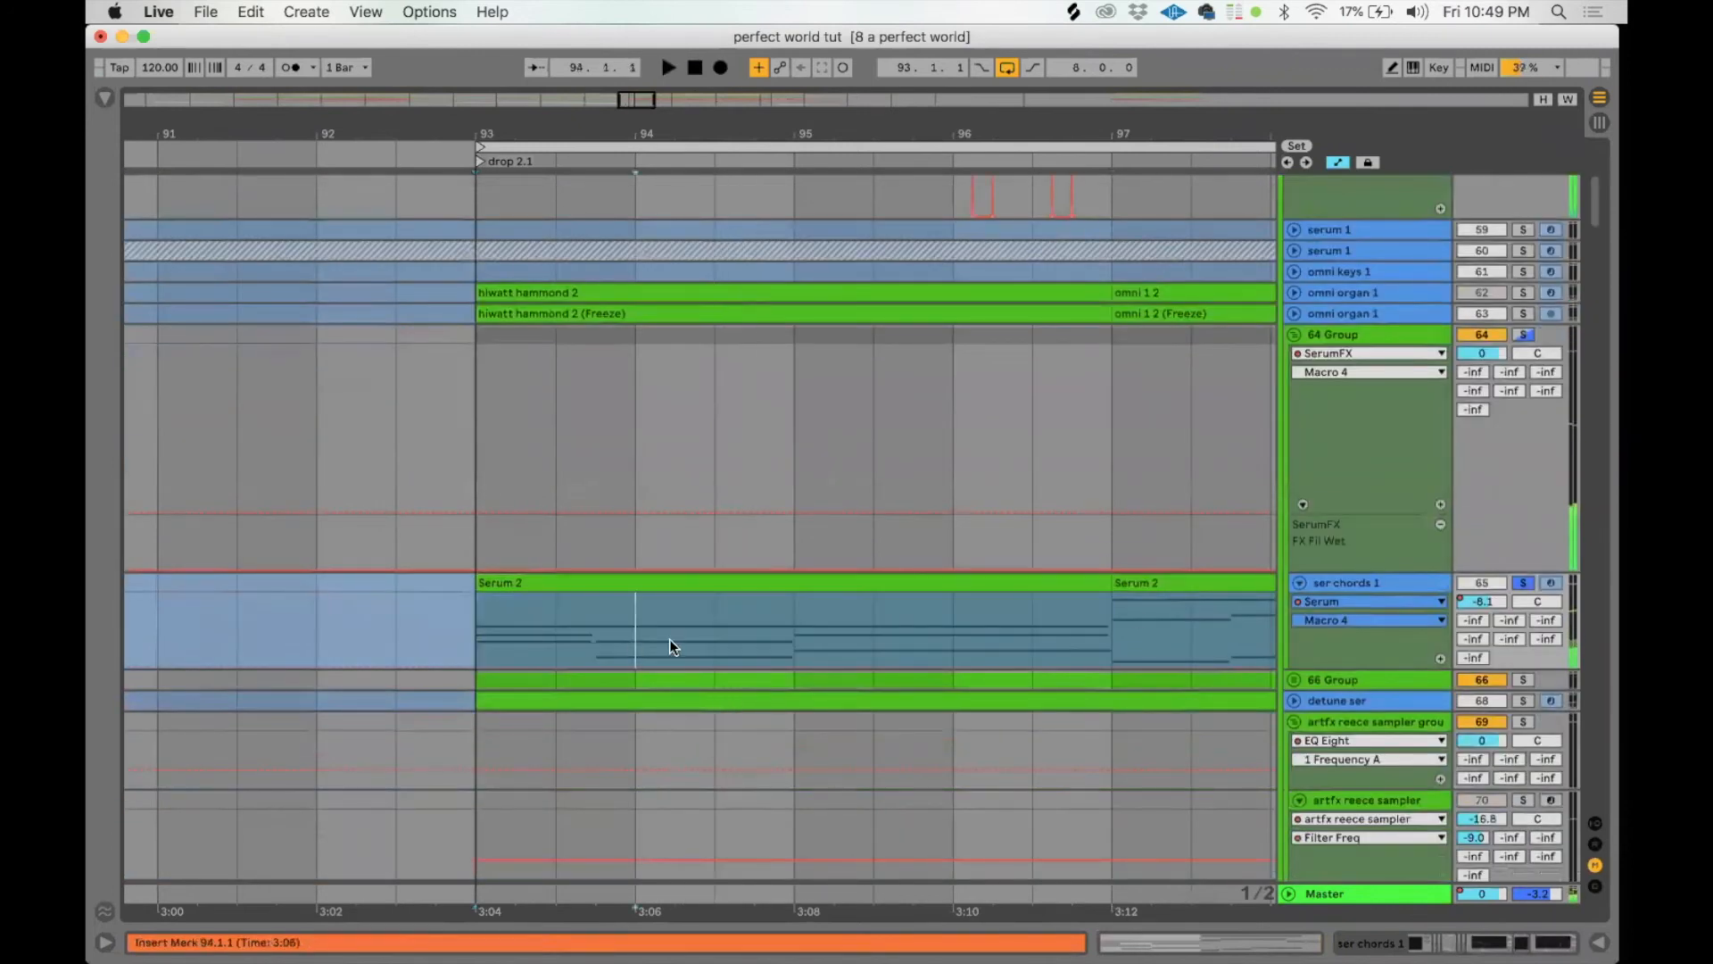
Step: Unfreeze the ser chords 1 track and view its Serum oscillator and Dimension Expander windows
double_click(1347, 583)
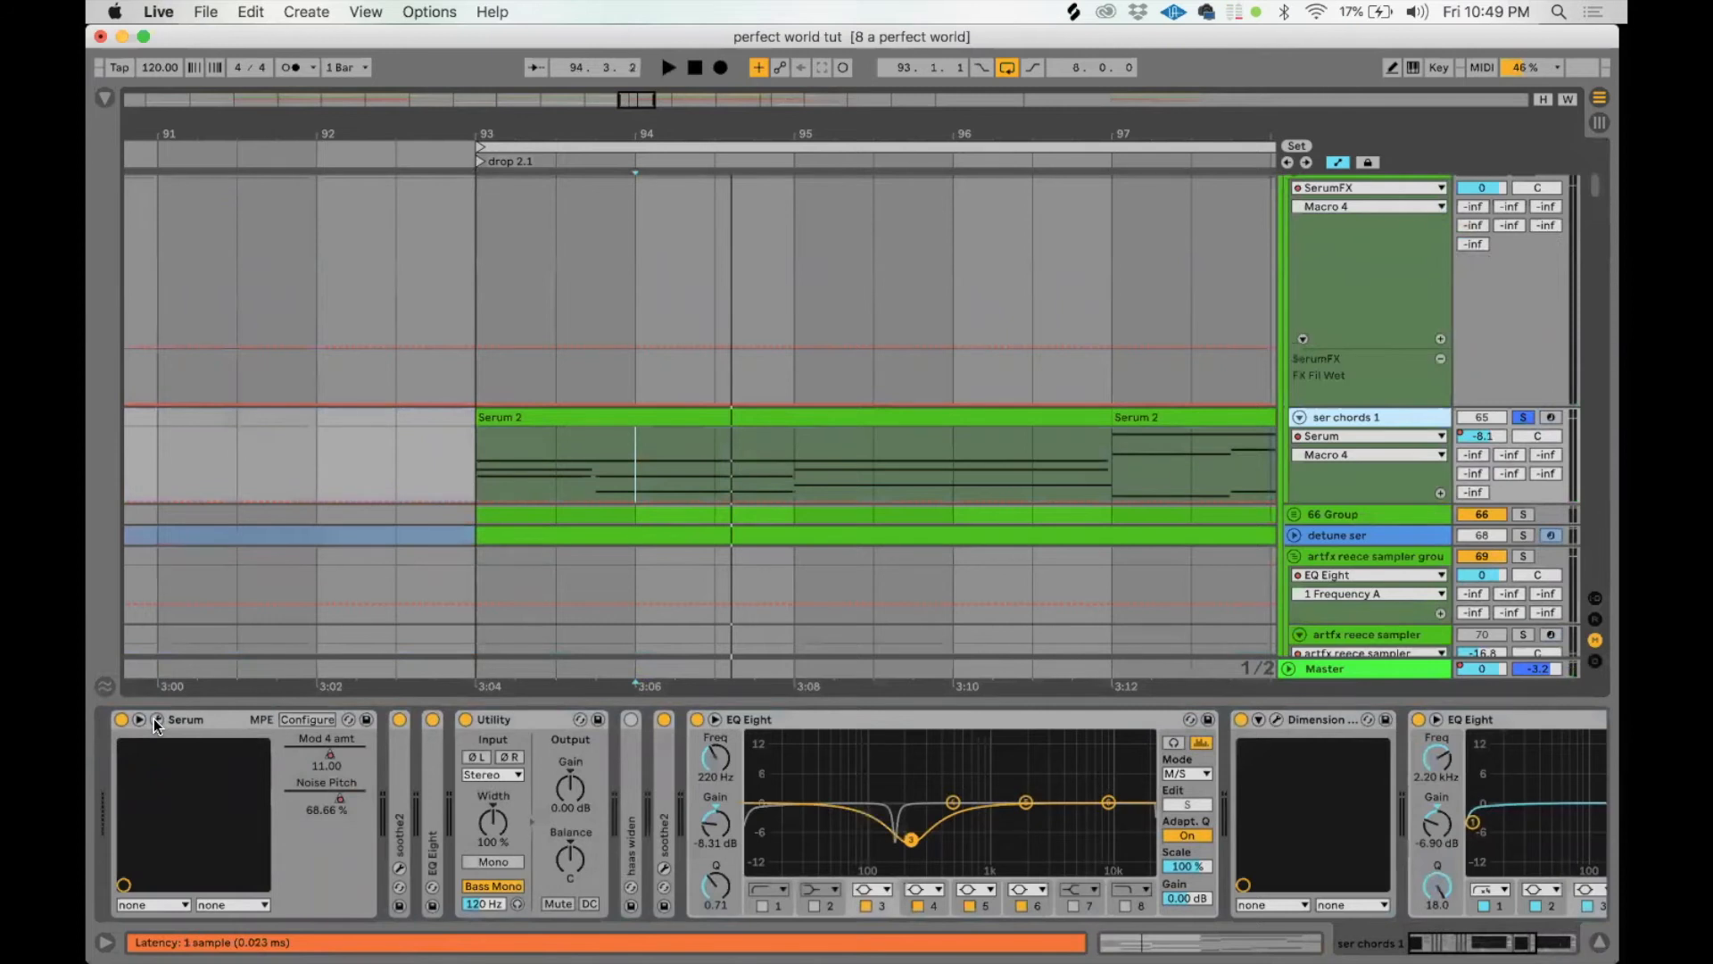
left_click(157, 721)
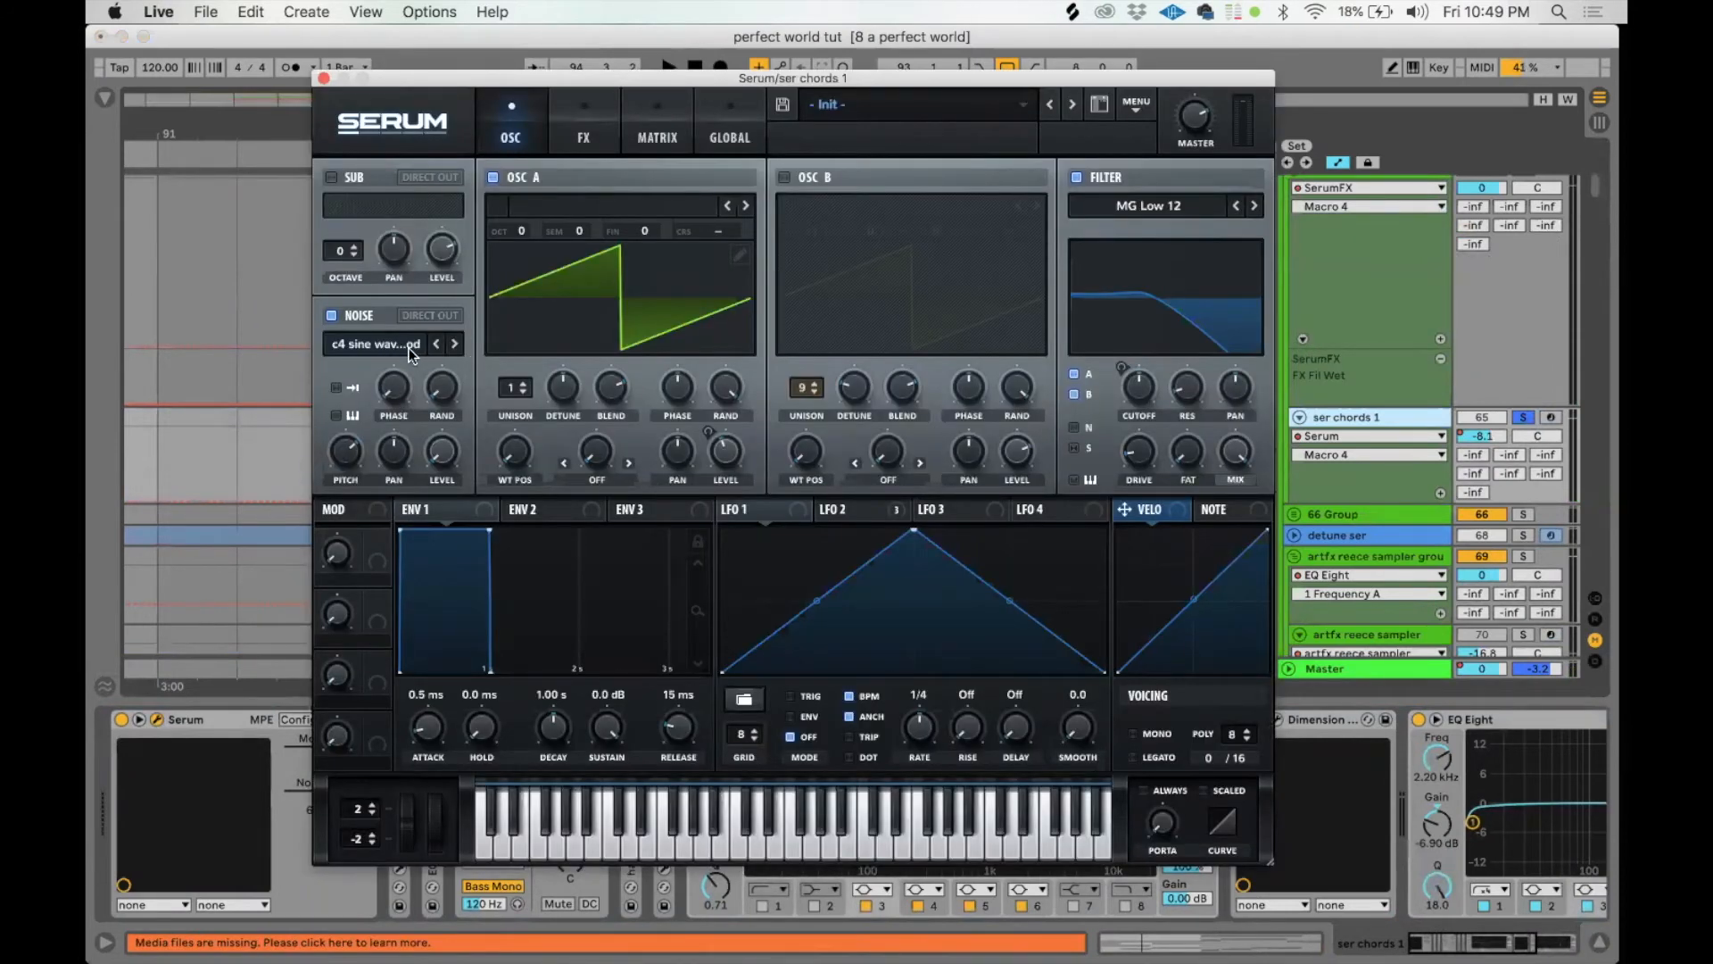
left_click(1277, 720)
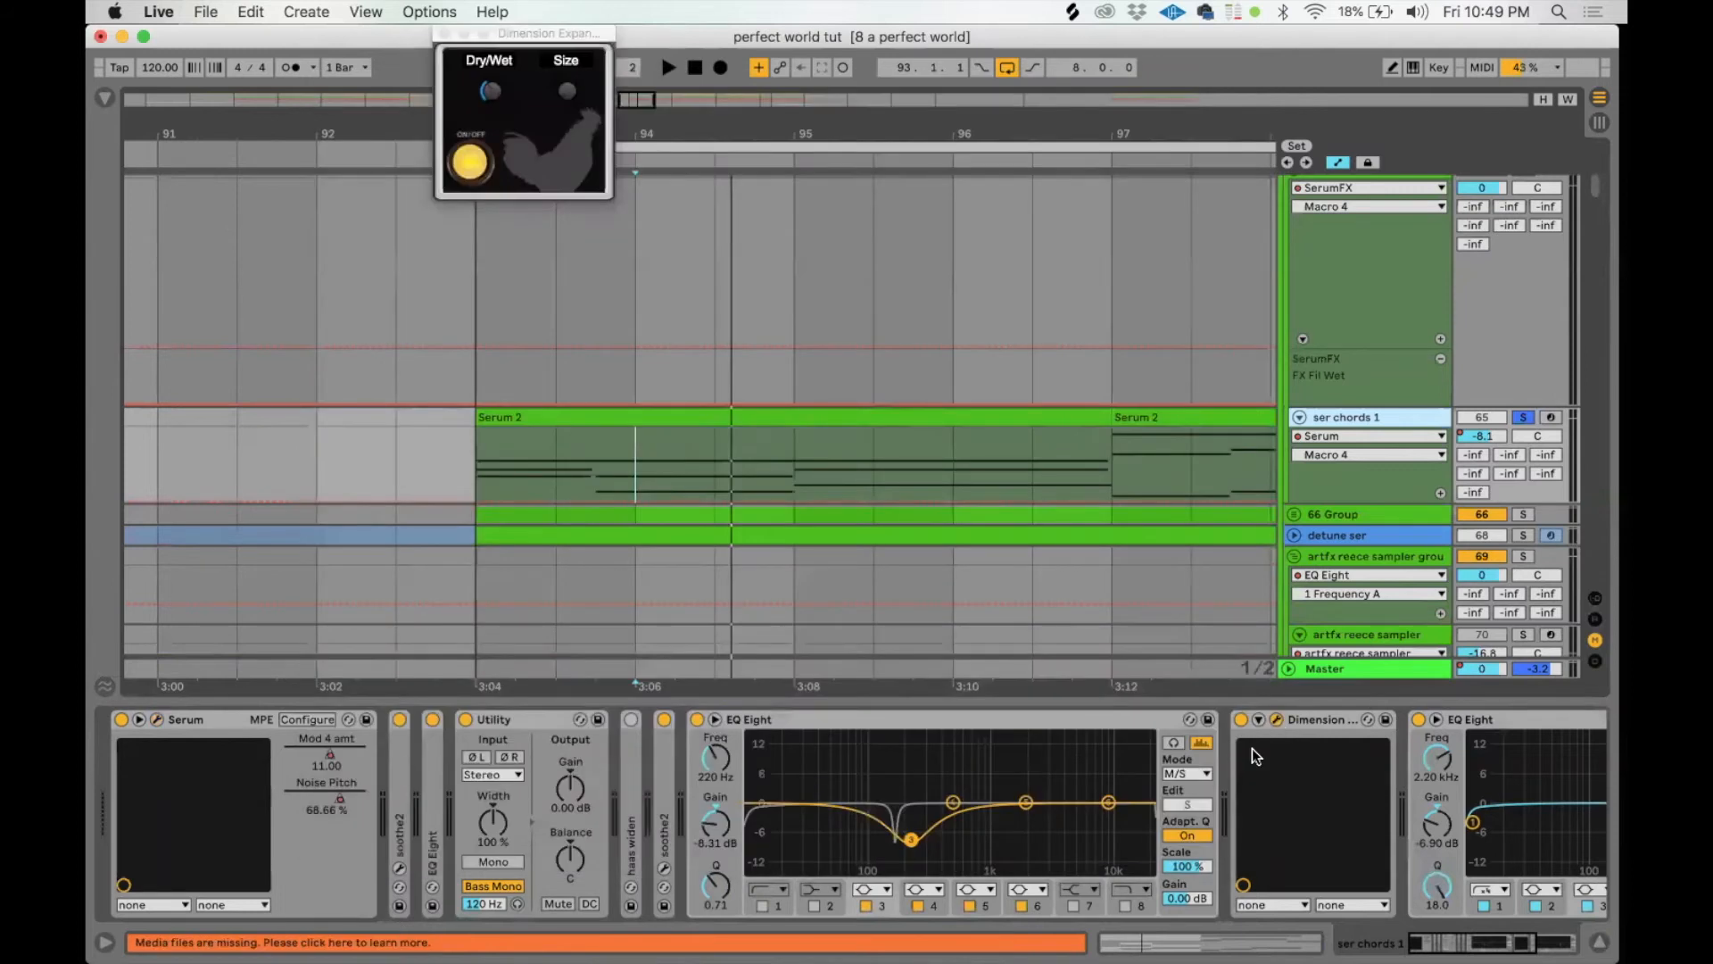
Step: Audition the soloed ser chords 2 hi track inside the 66 Group from bar 94 and unfold its lane
scroll(1252, 754, "right", 5)
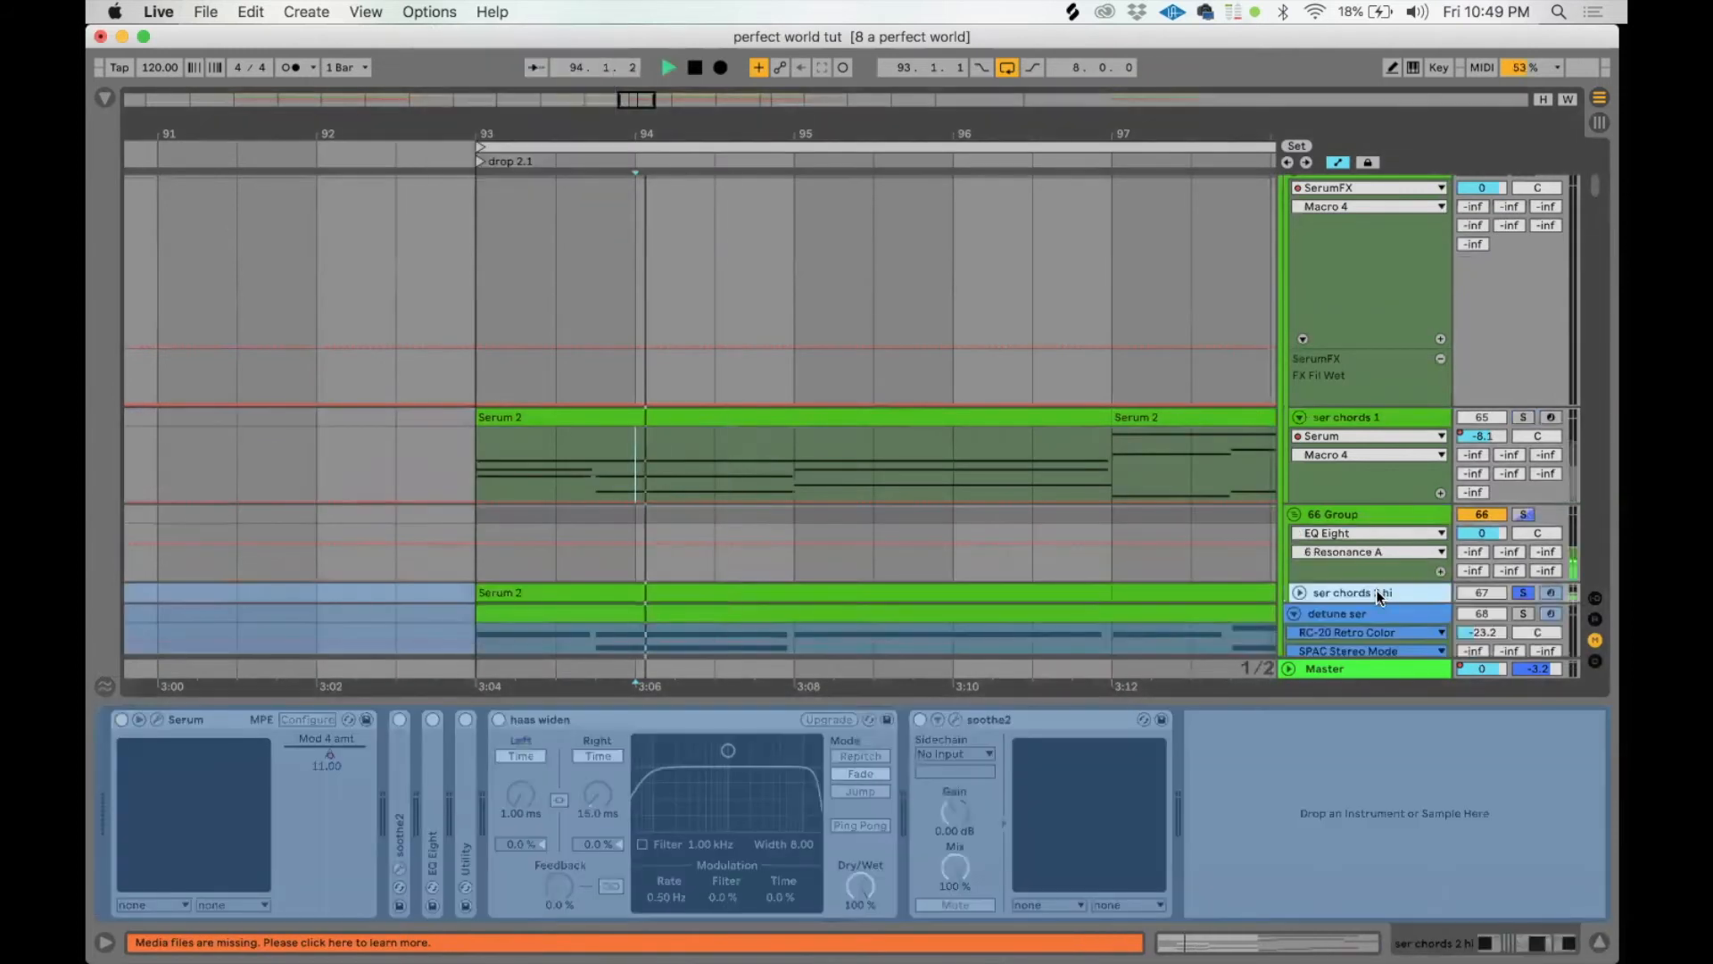
scroll(1301, 559, "down", 3)
key("space")
left_click(1299, 519)
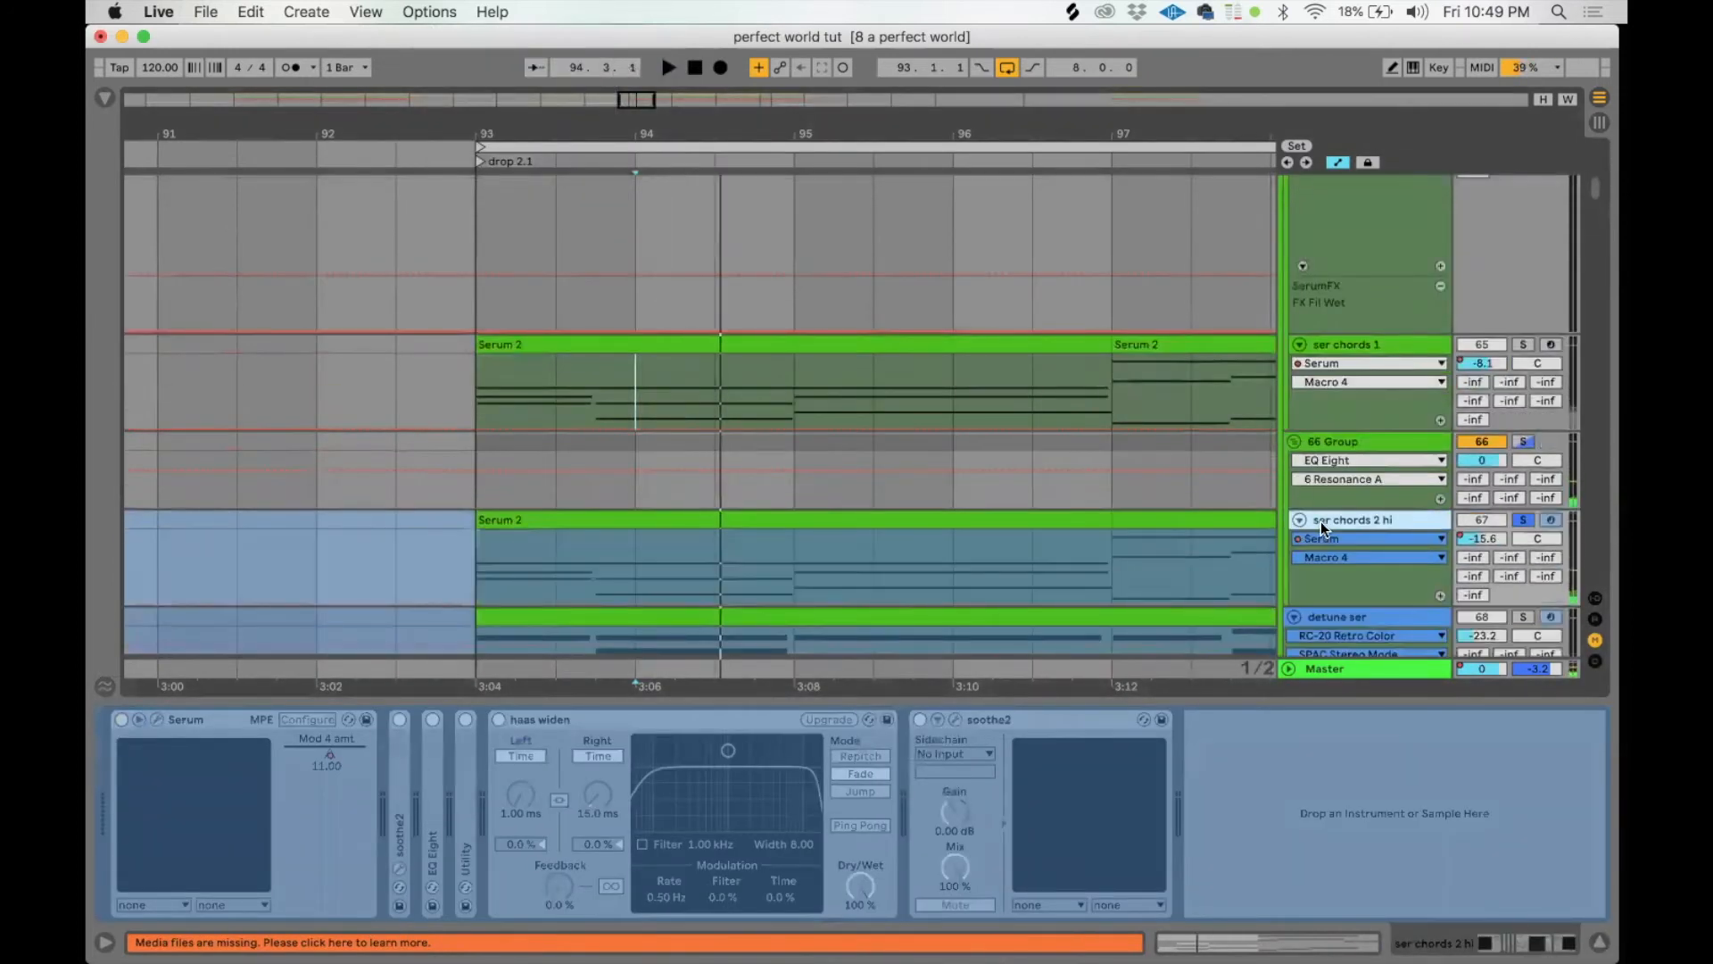
Step: Unfreeze the ser chords 2 hi track and view the oscillator setup in its Serum window
right_click(1325, 520)
key("Return")
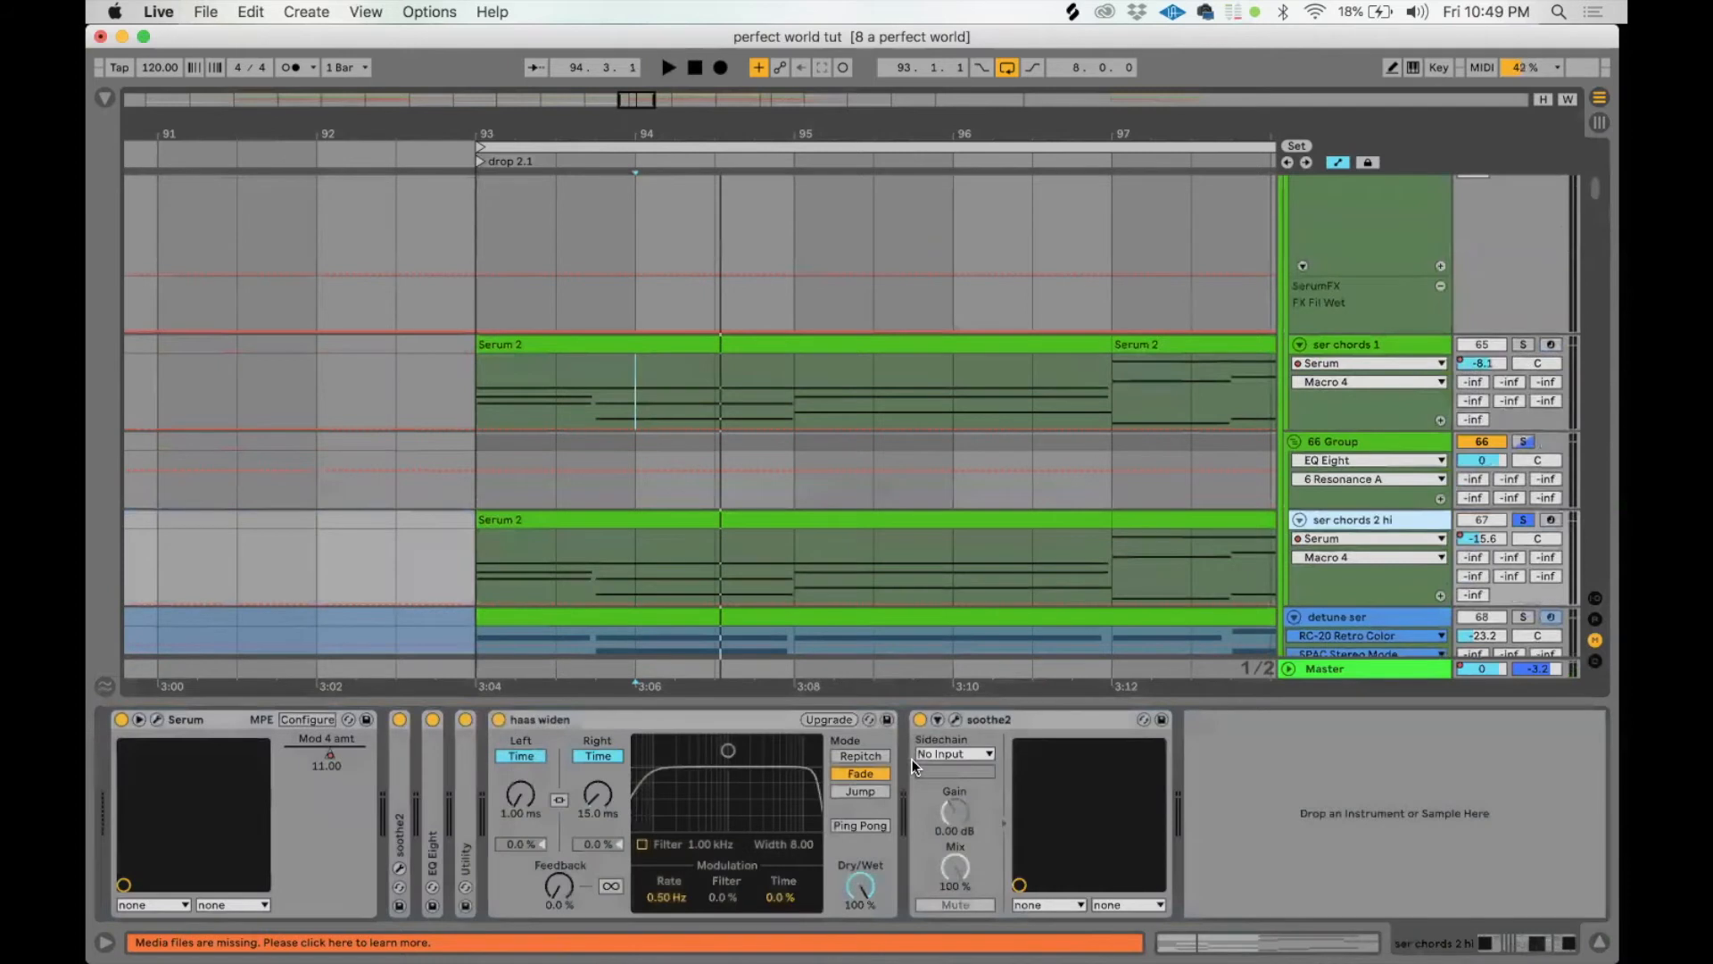
left_click(157, 720)
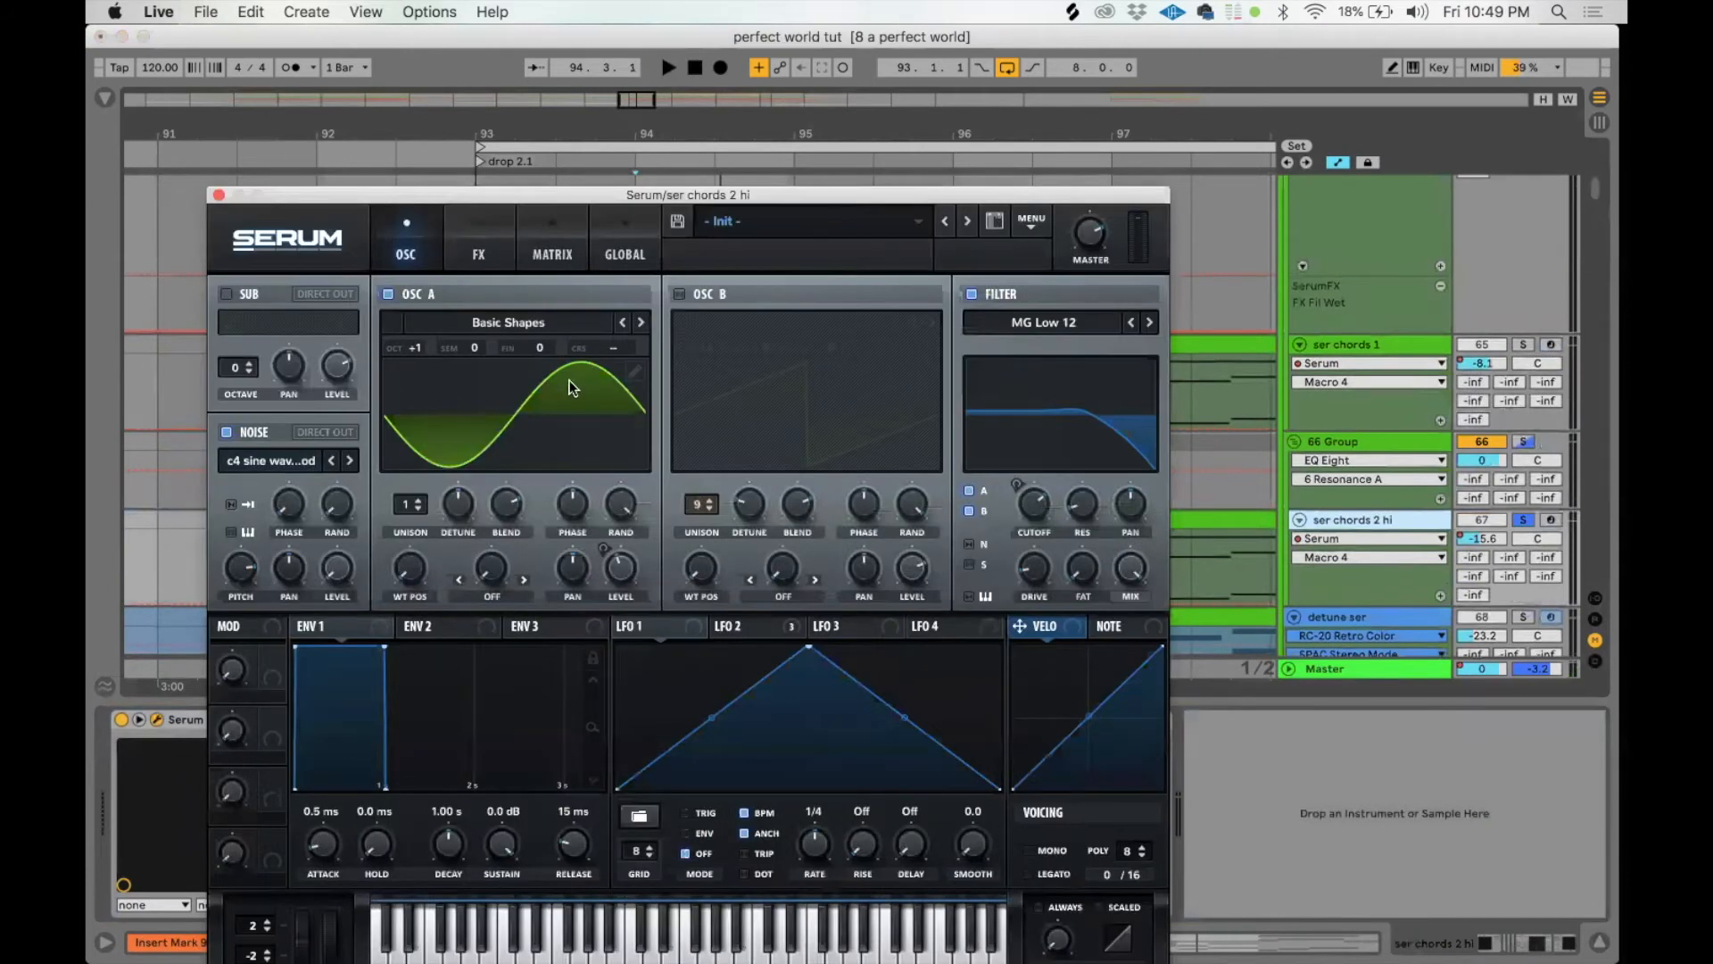
left_click(217, 195)
Step: Audition the soloed detune ser track in drop 2.1 from bar 94
scroll(1344, 613, "down", 2)
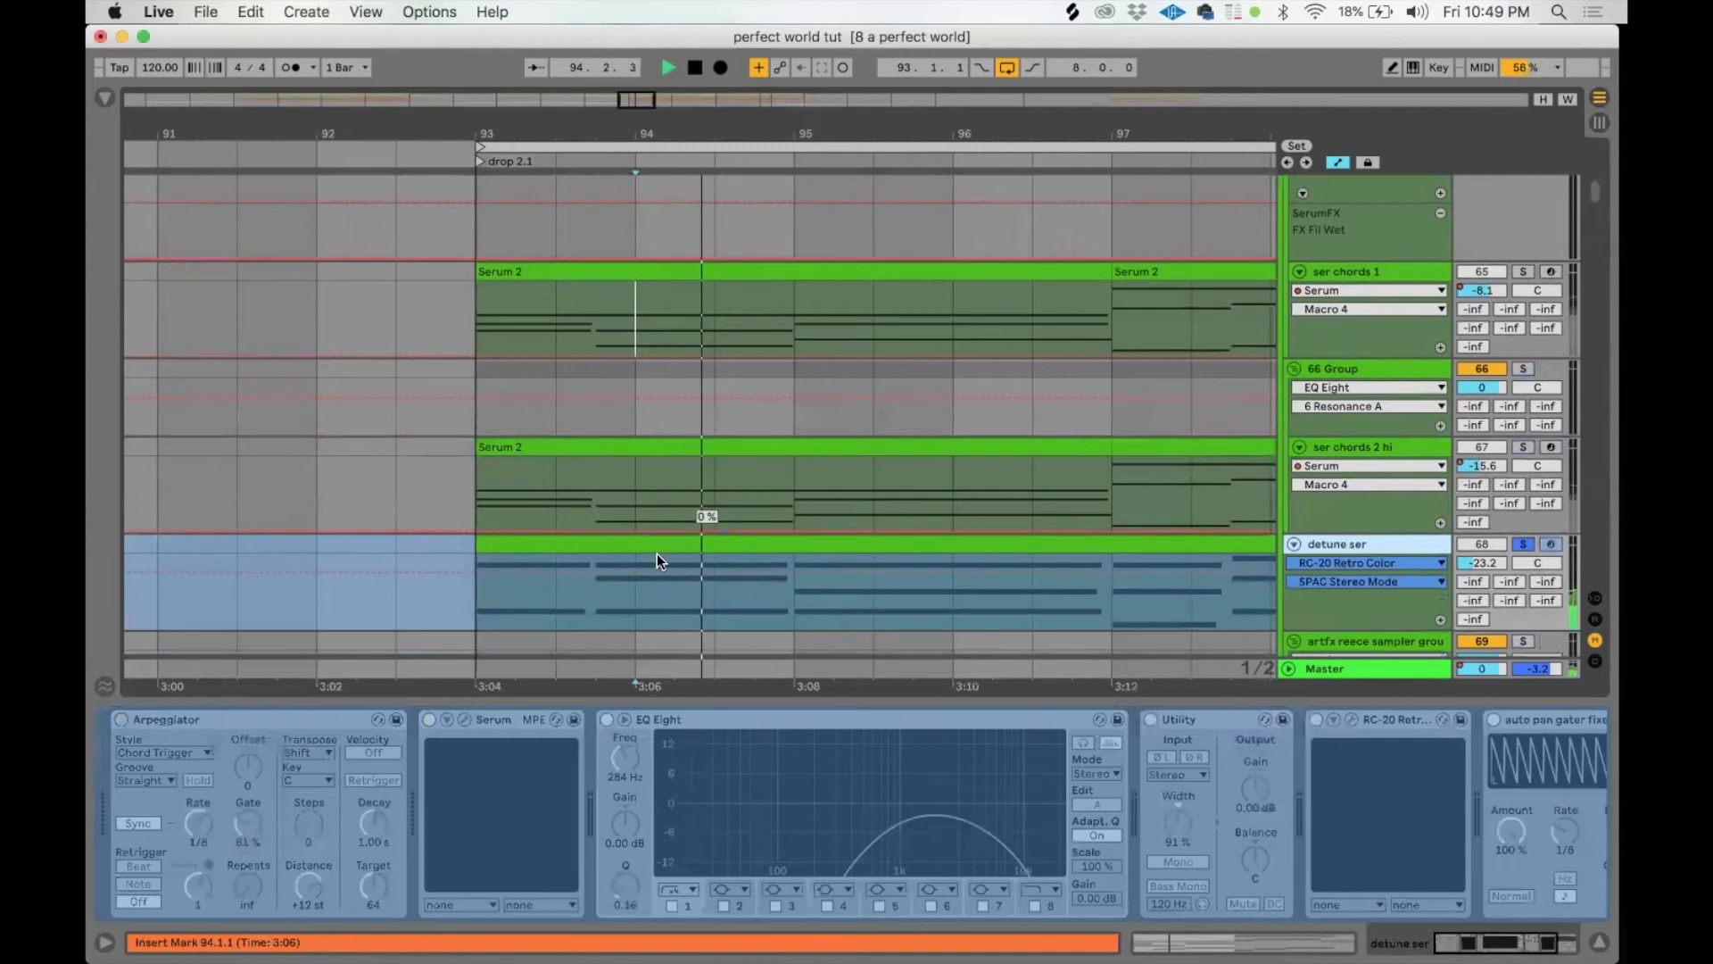
key("space")
left_click(657, 550)
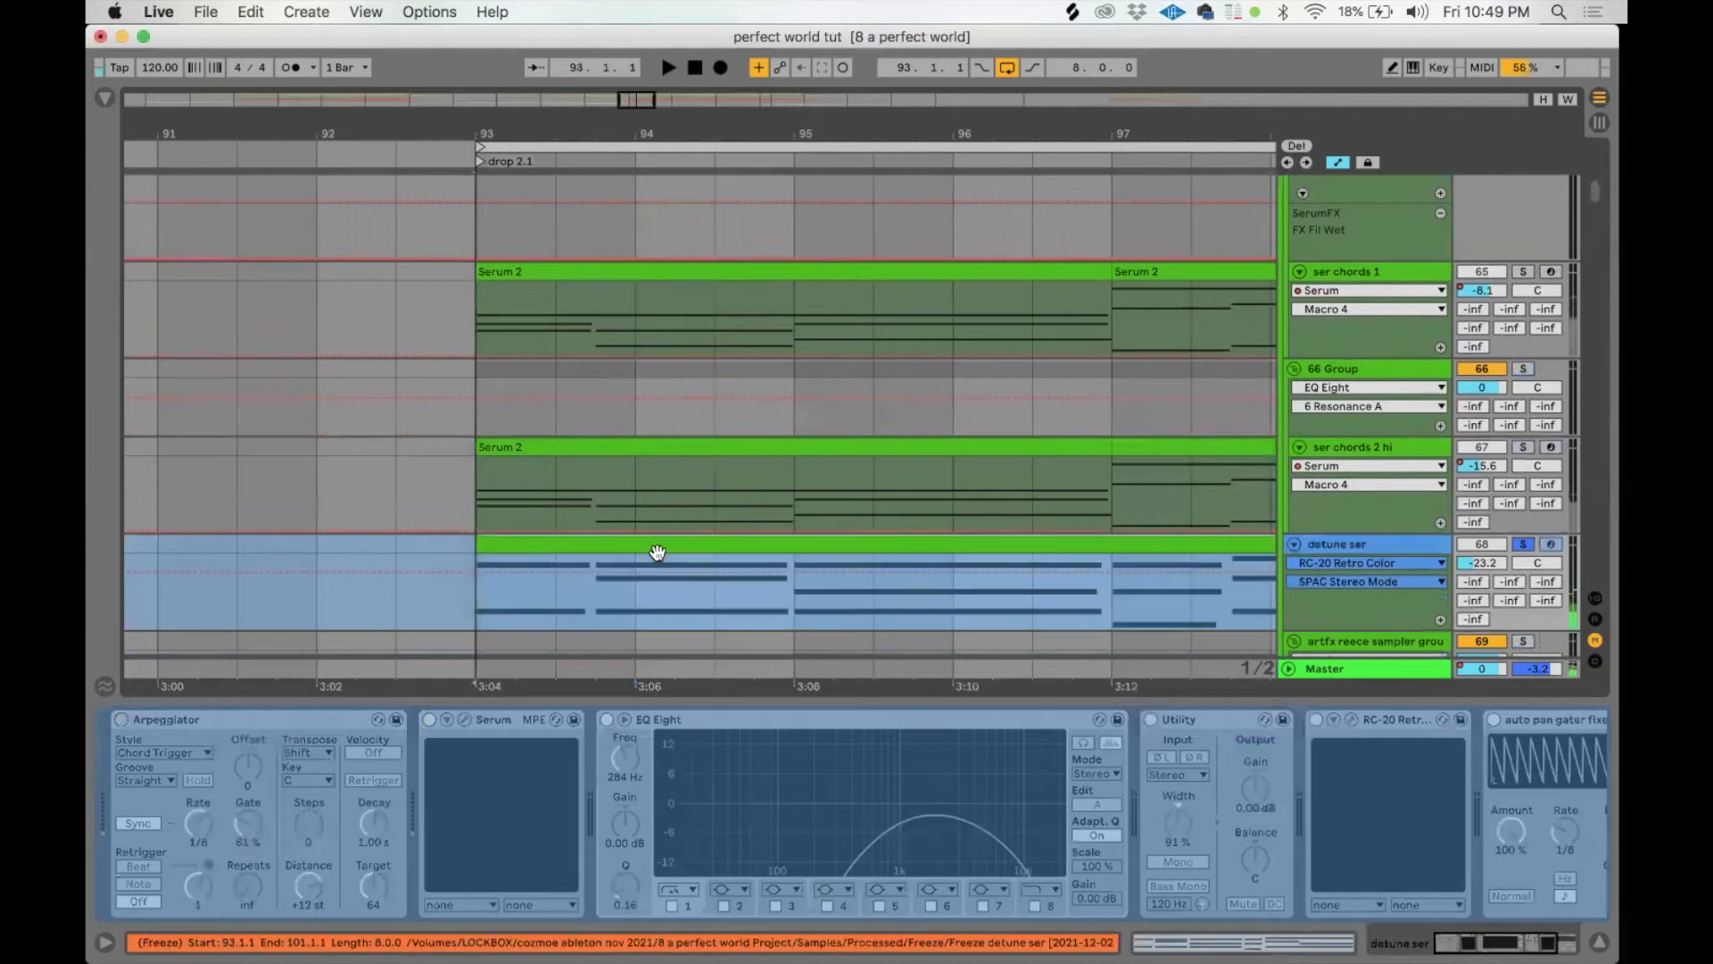
scroll(839, 519, "down", 5)
key("space")
left_click(706, 399)
scroll(1246, 421, "down", 5)
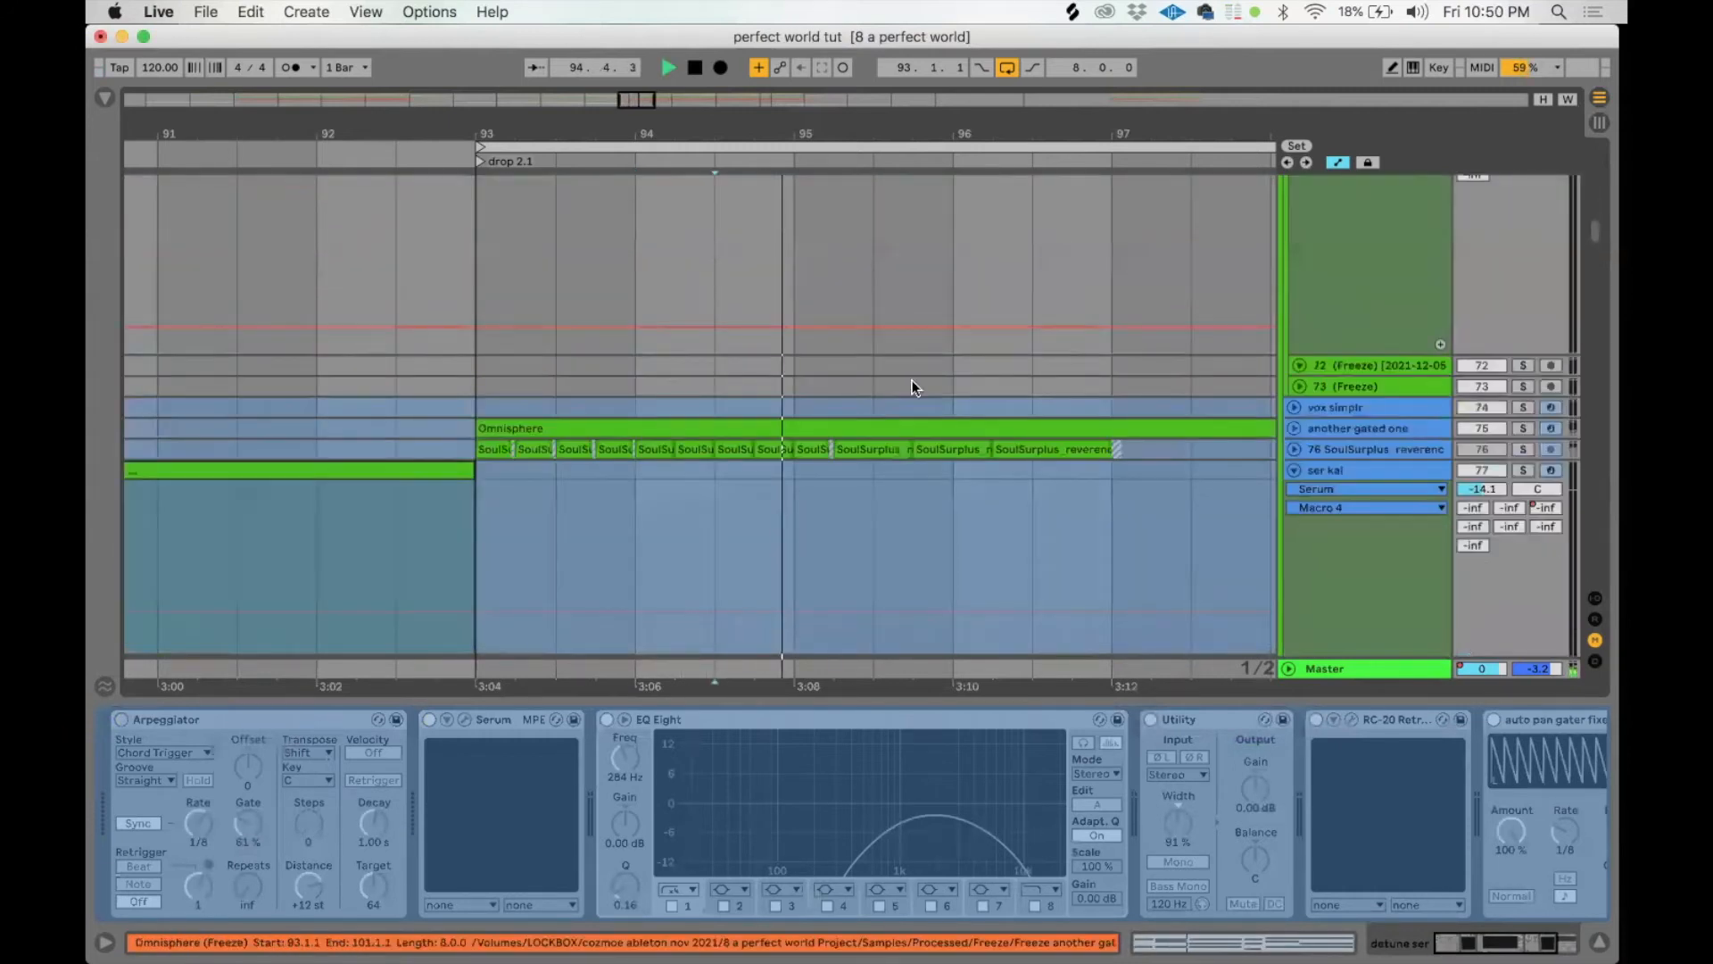
Step: Unfreeze the another gated one track after auditioning it from 95.1.1, and view the Omnisphere patch in its Instrument Rack
left_click(783, 489)
key("space")
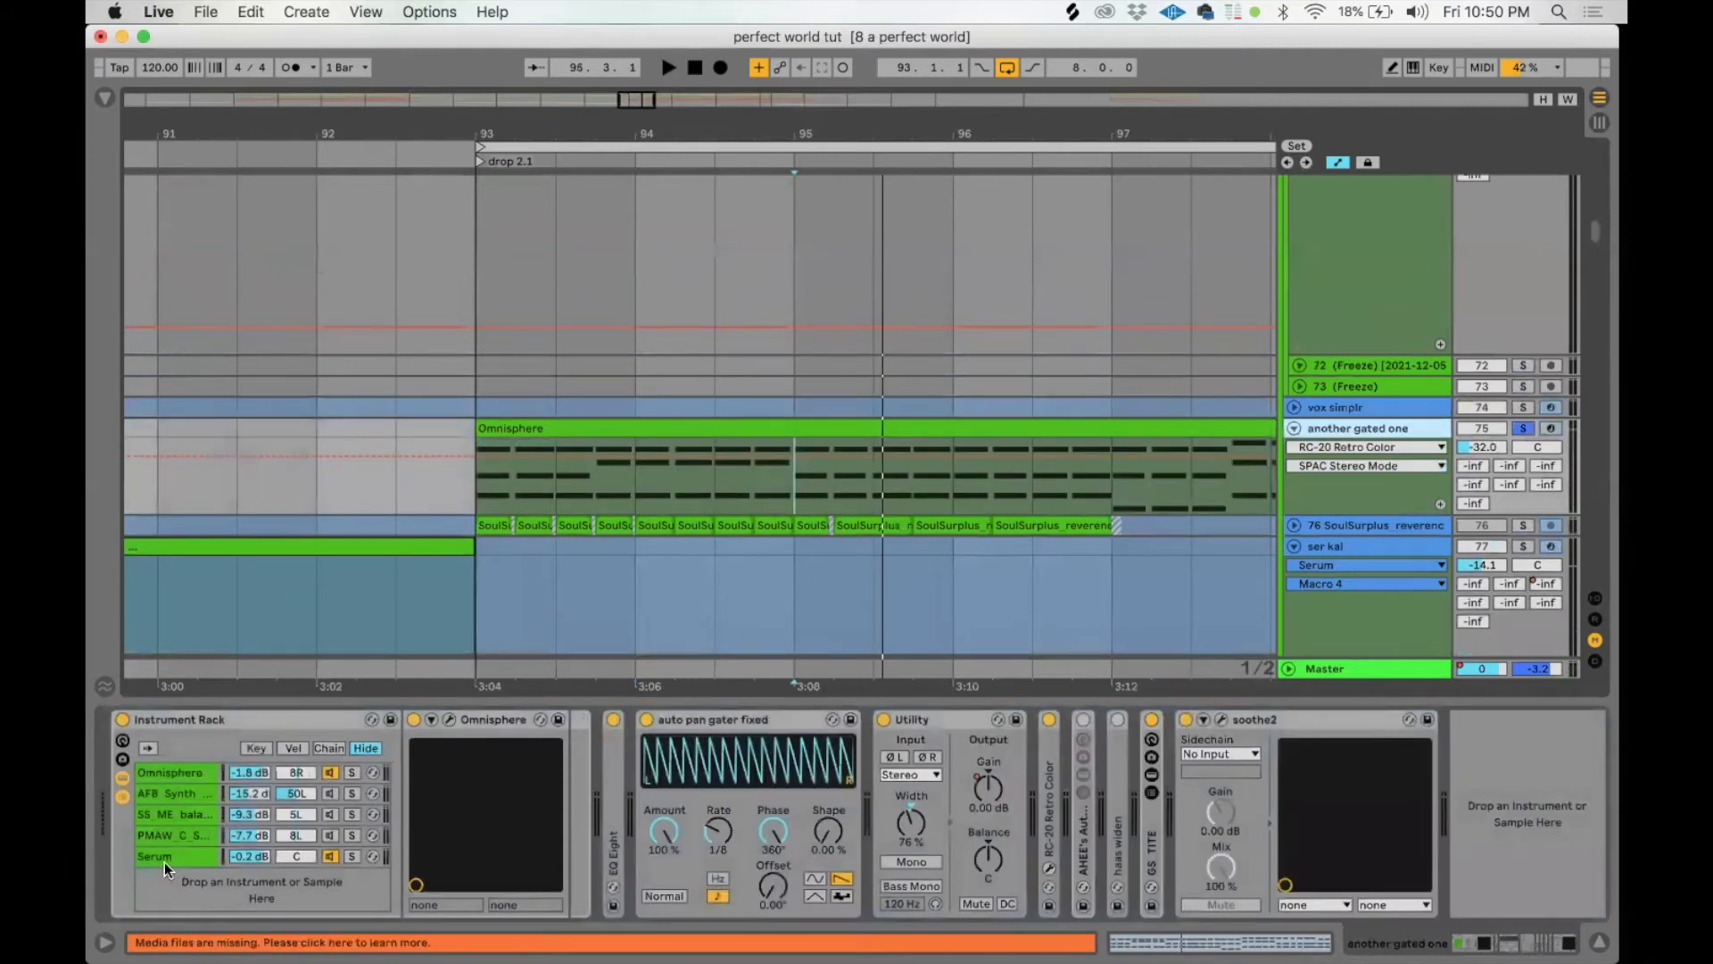
left_click(177, 773)
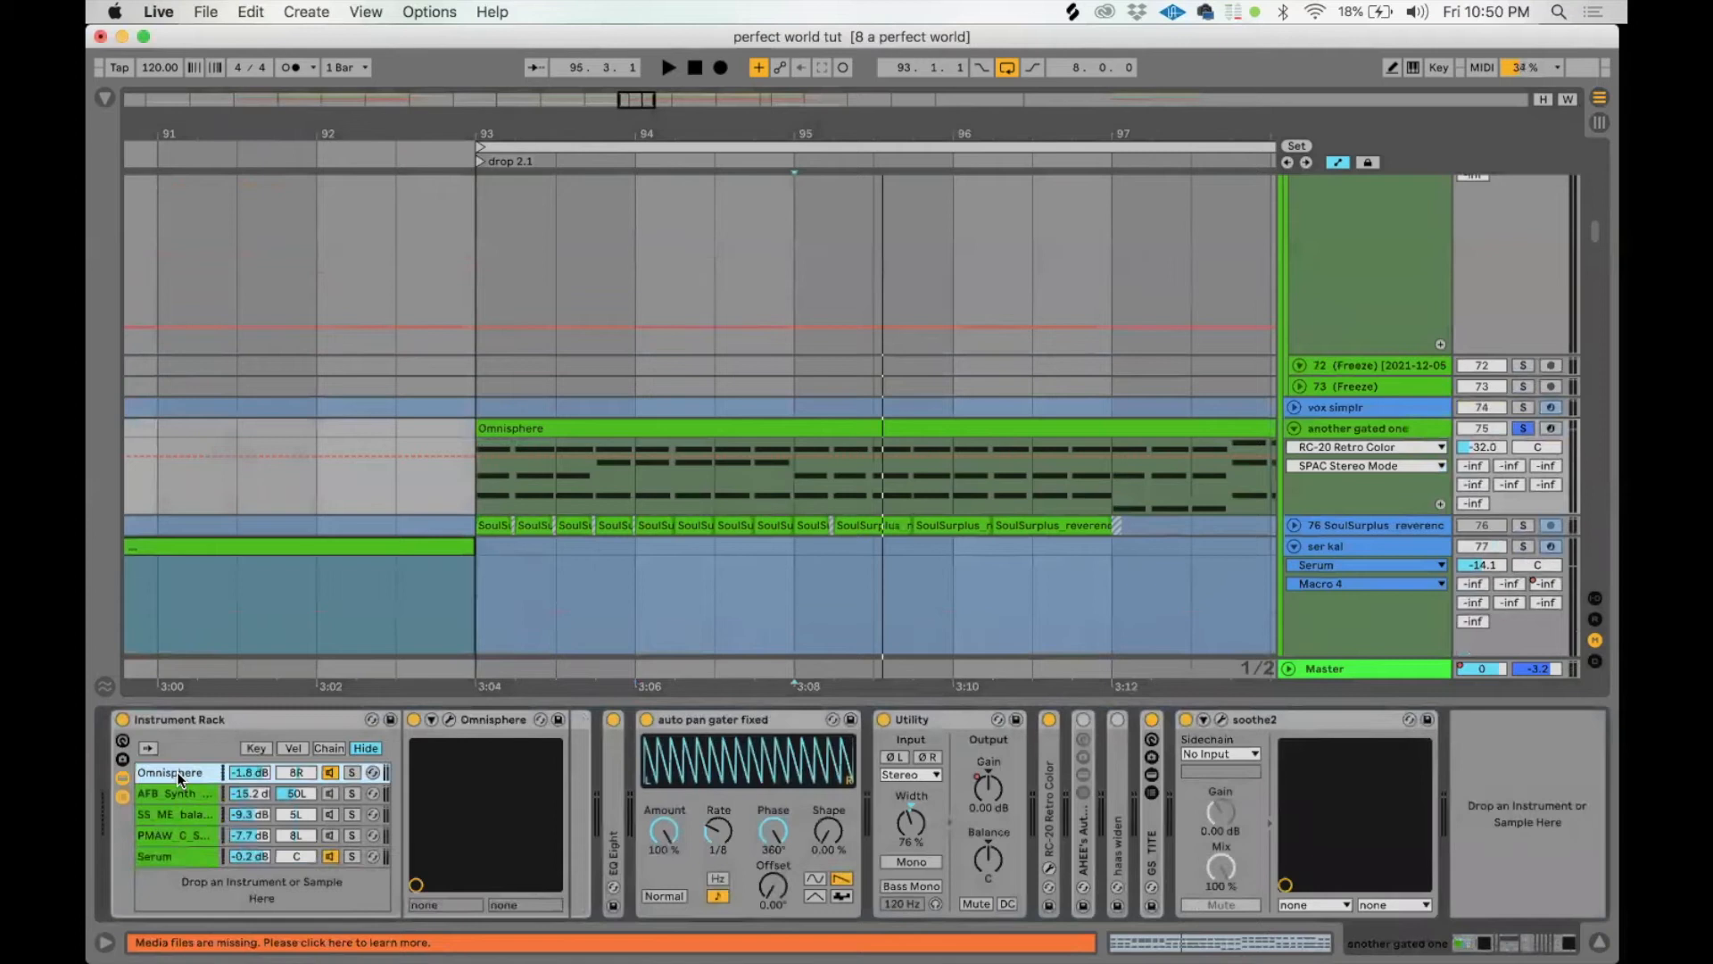
left_click(454, 710)
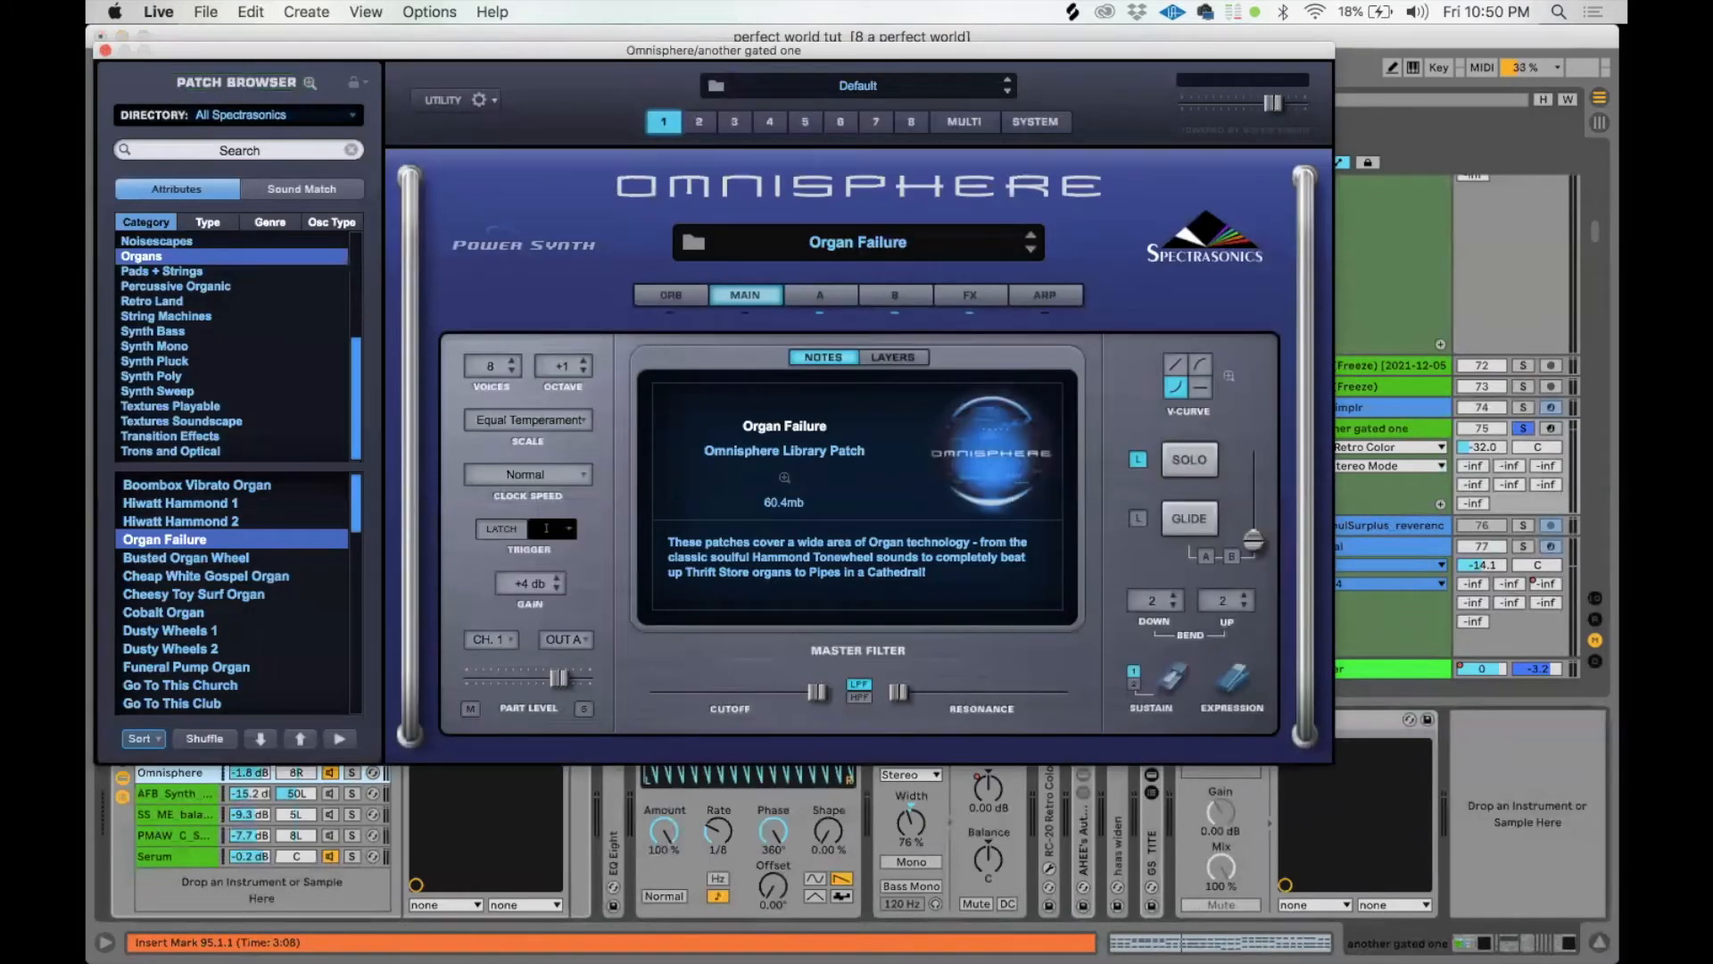
left_click(103, 49)
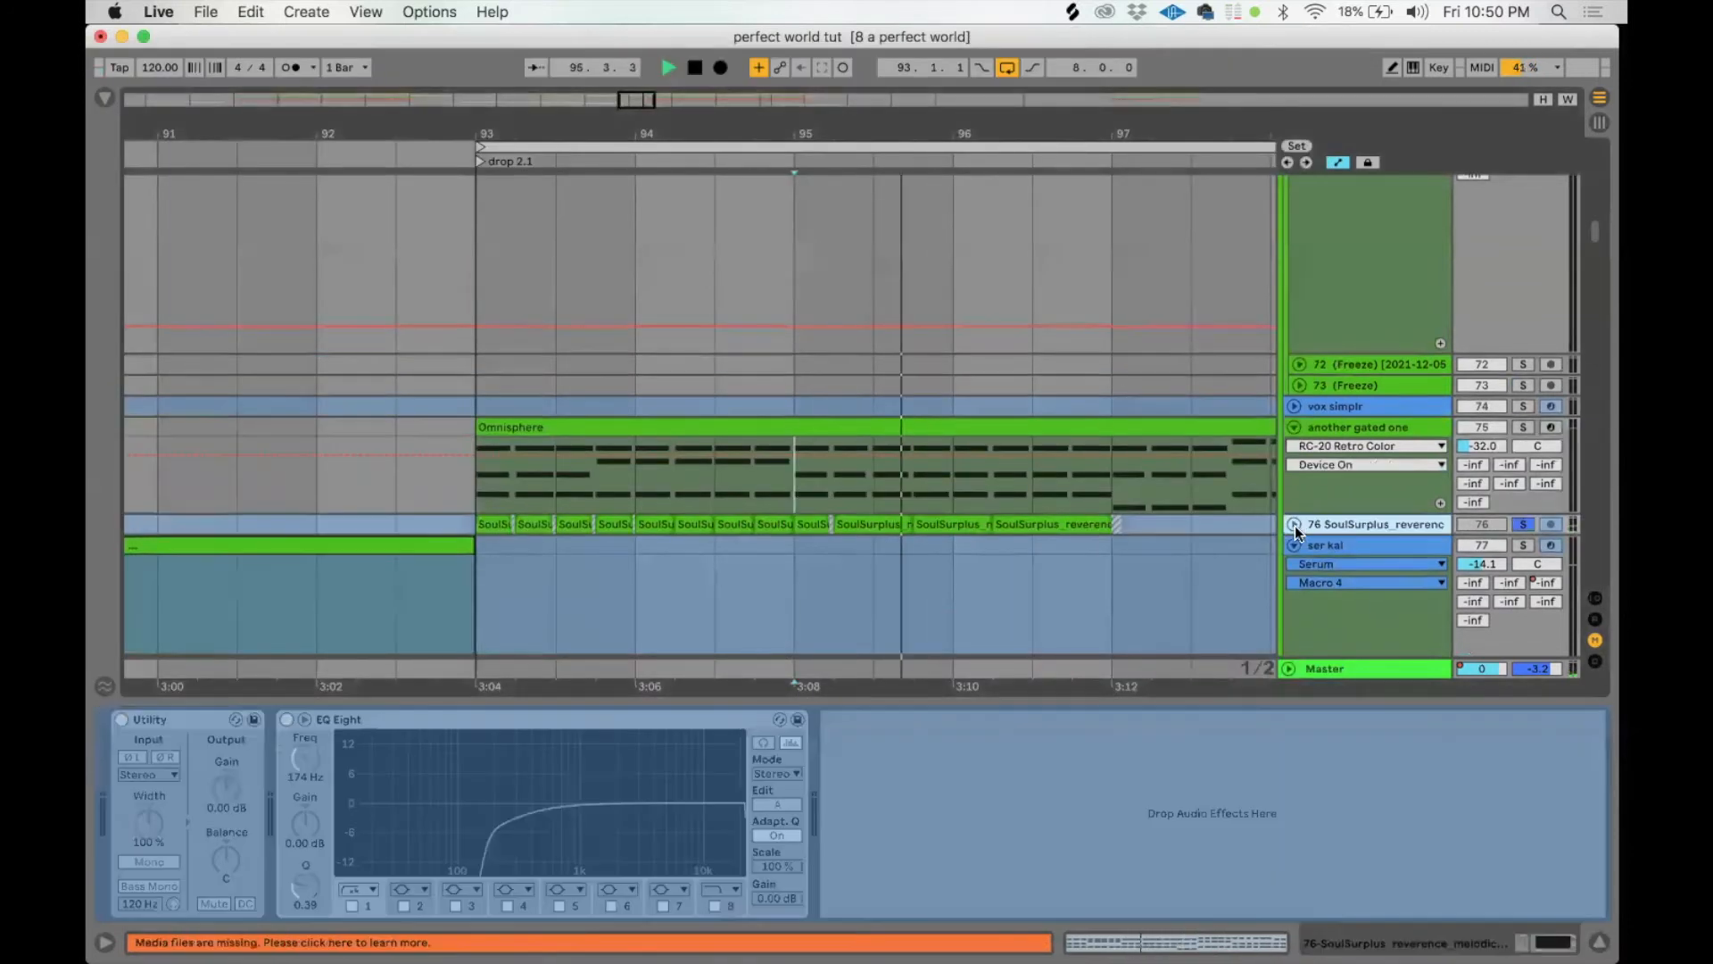
Step: Unfold the 76 SoulSurplus organ chords track and audition it soloed from 93.1.1
key("space")
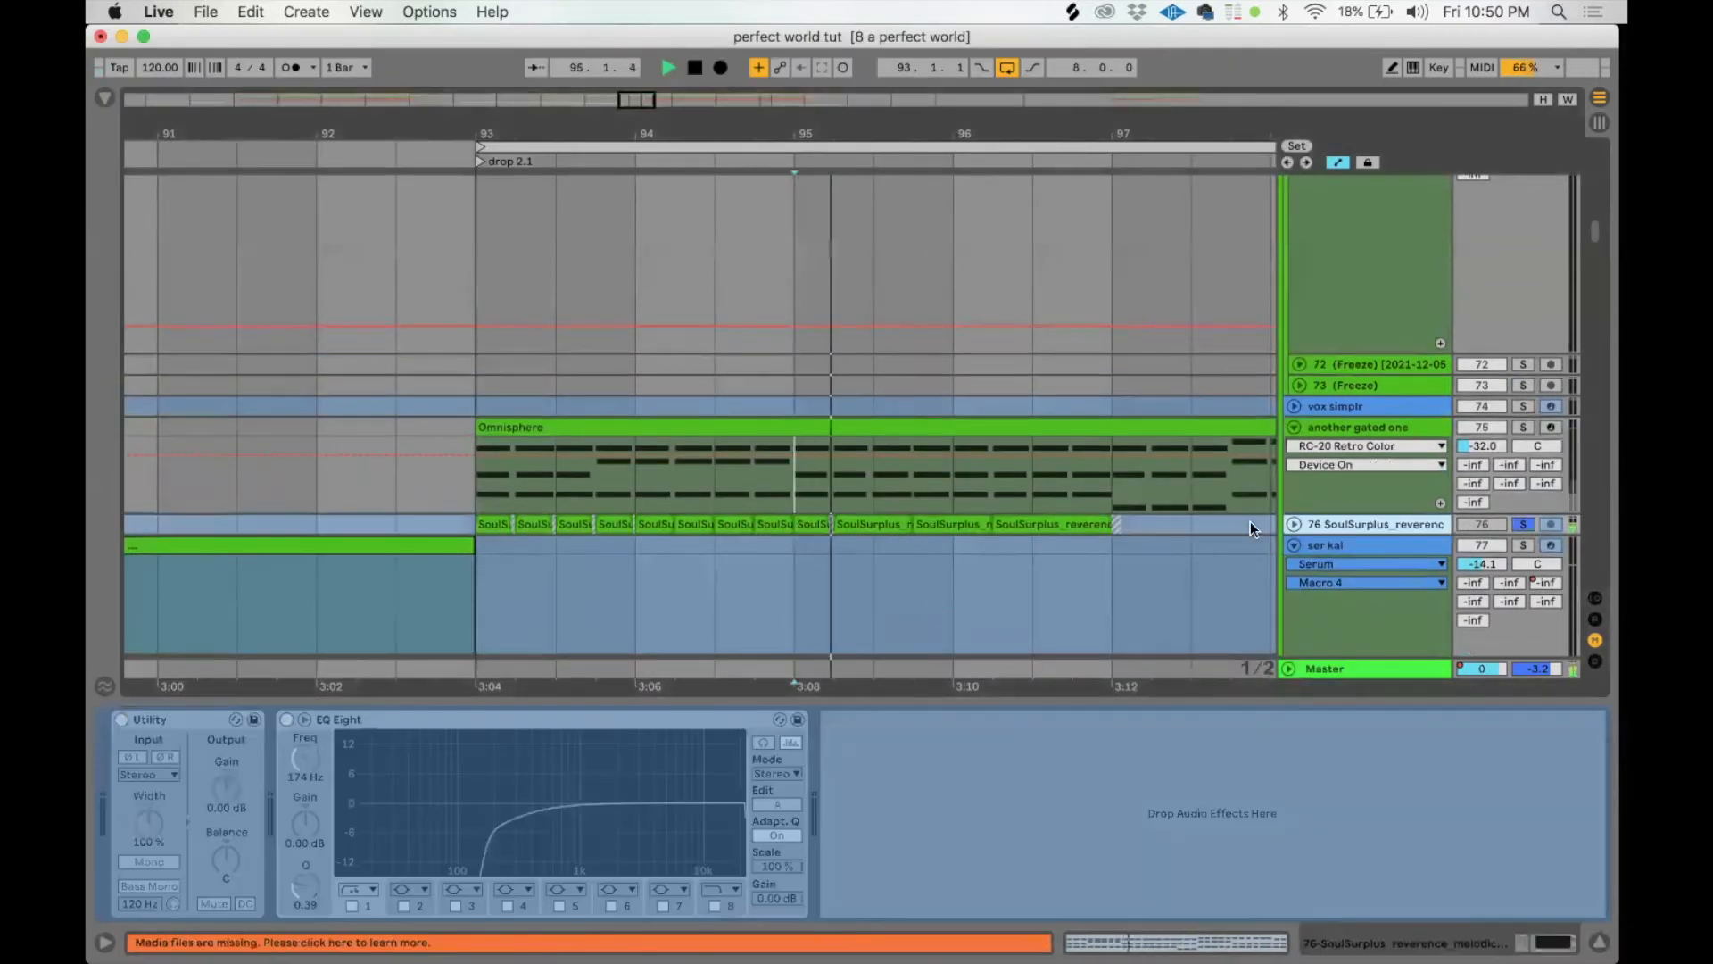
left_click(1294, 525)
left_click(495, 545)
key("space")
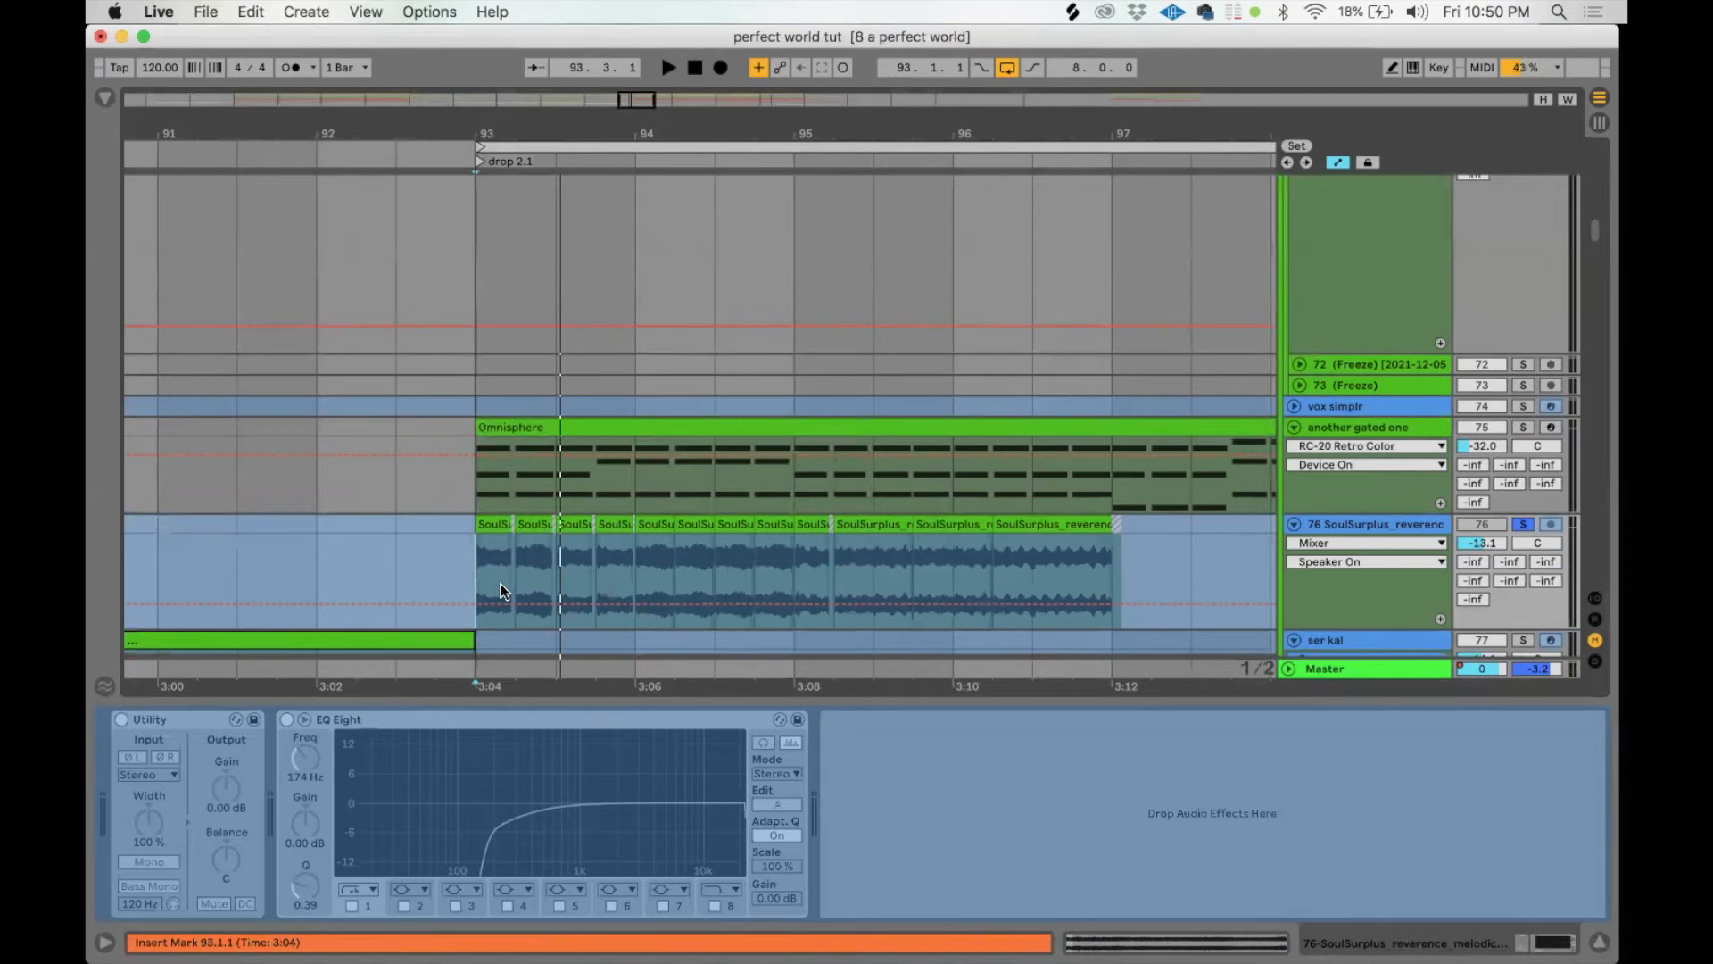
key("space")
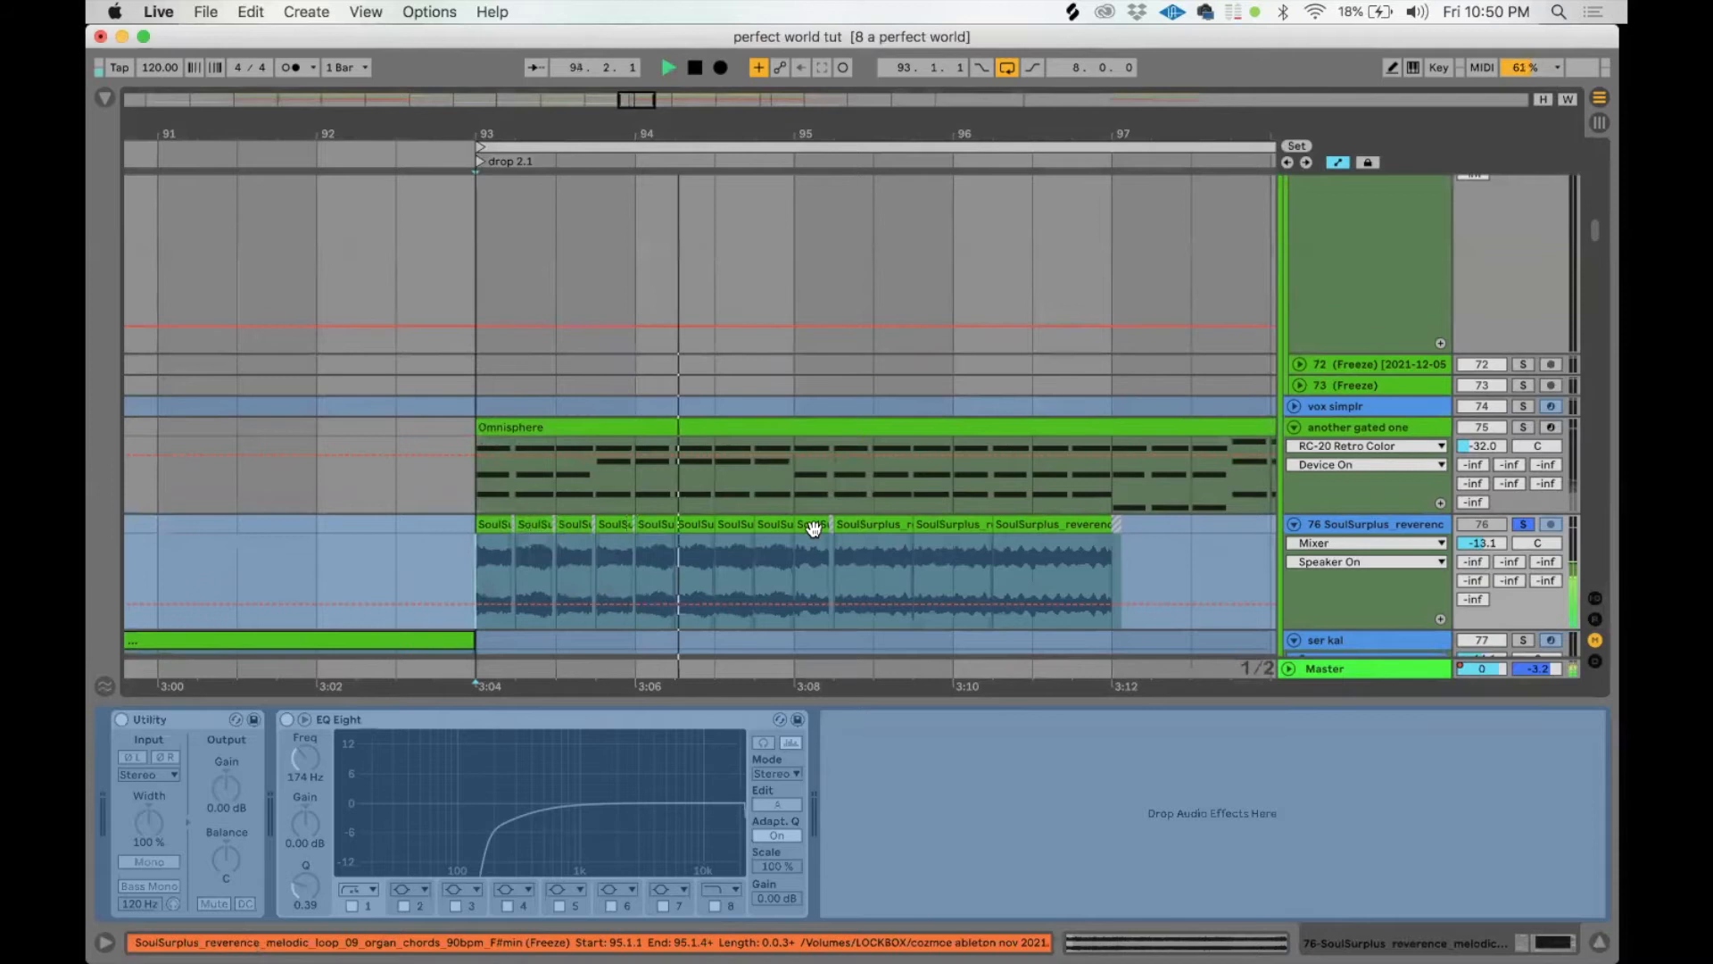
Step: Examine the tracks below 76 SoulSurplus, from ser kai through ser pro done arp, for drop 2.1 clips
scroll(812, 528, "down", 4)
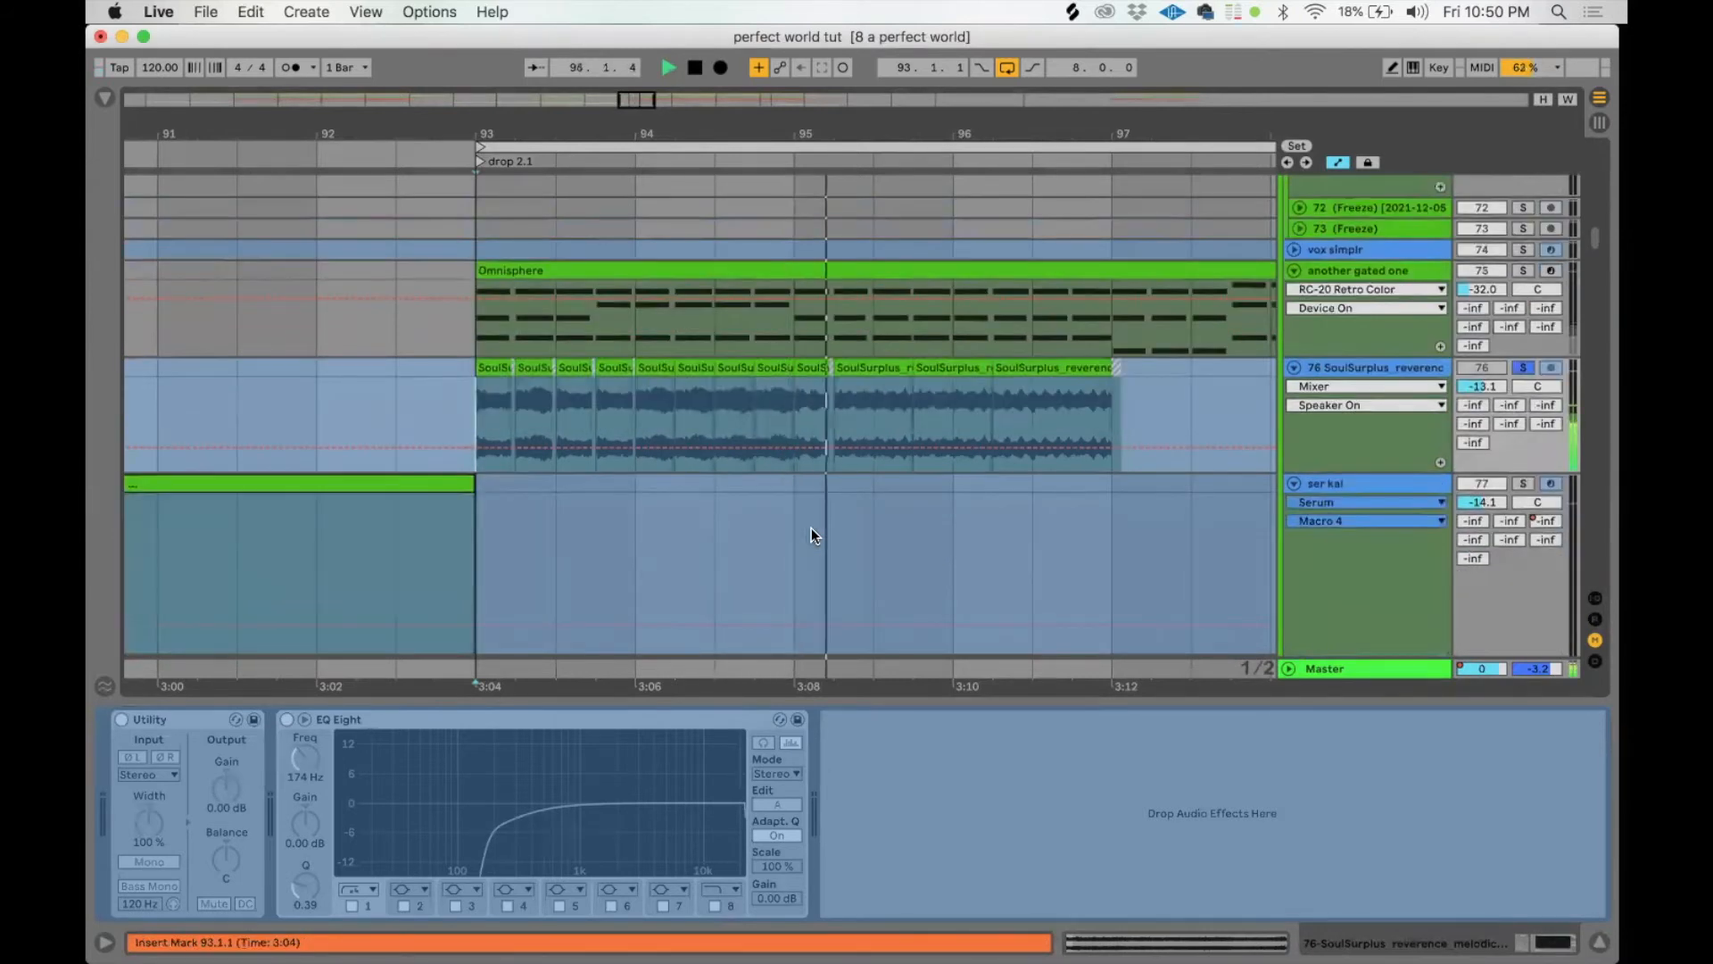
scroll(811, 527, "down", 6)
scroll(811, 528, "down", 10)
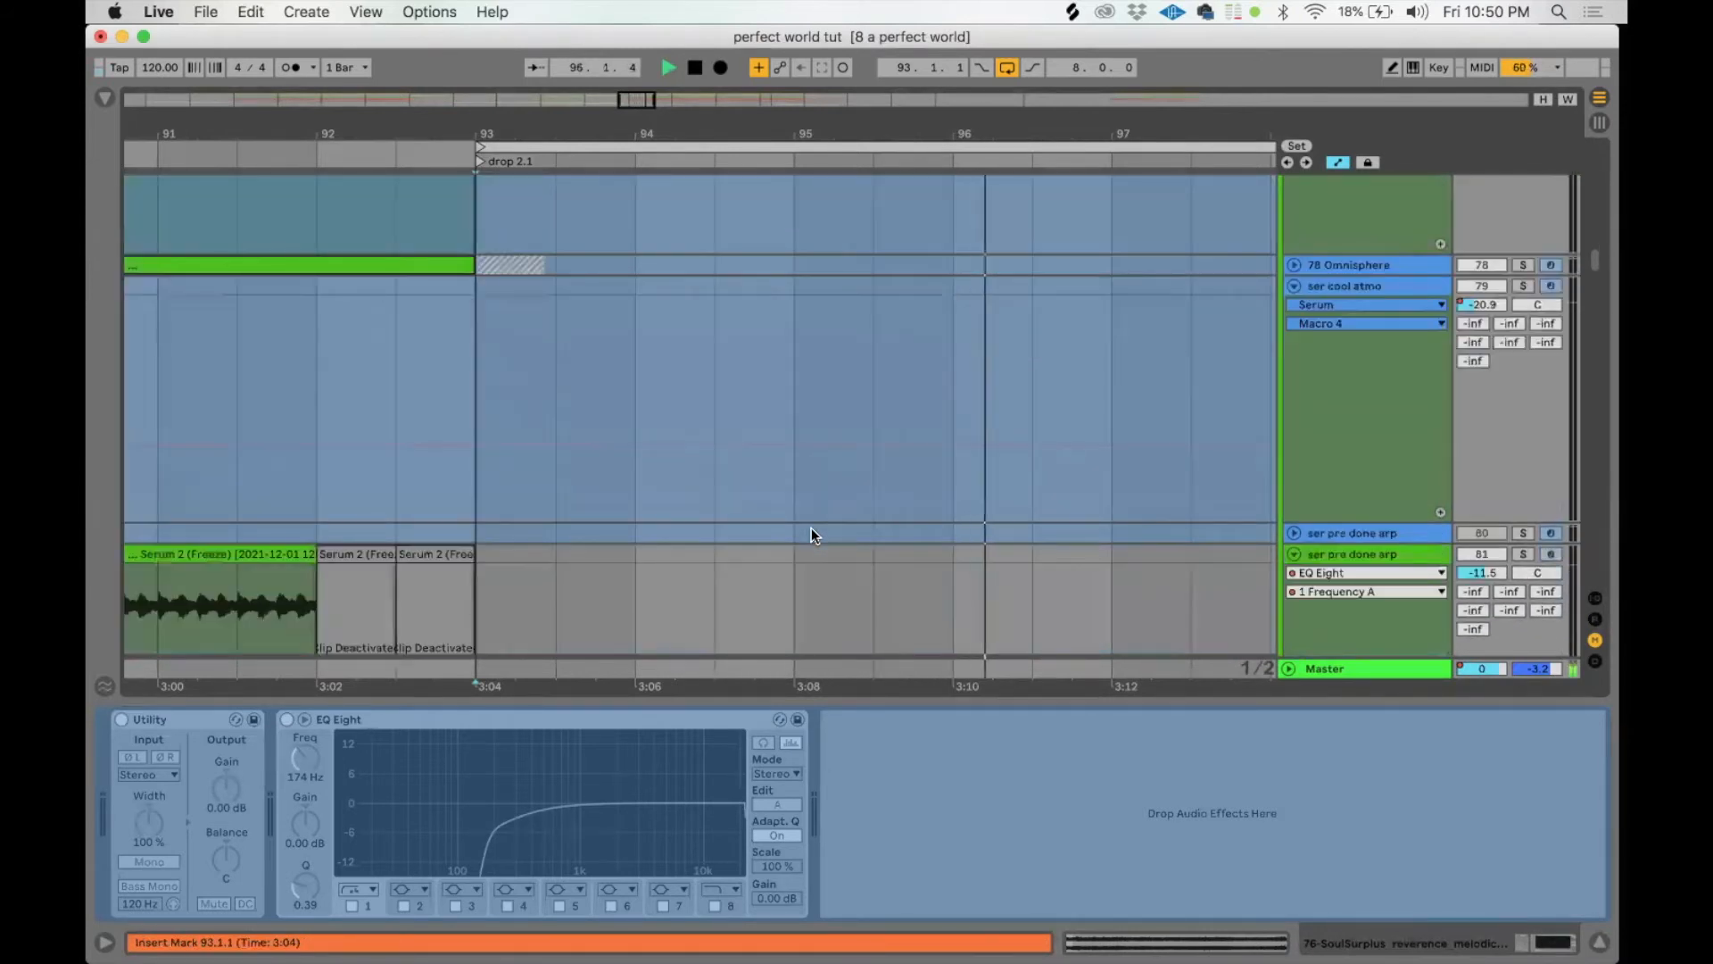
scroll(668, 495, "down", 3)
key("space")
scroll(667, 494, "up", 15)
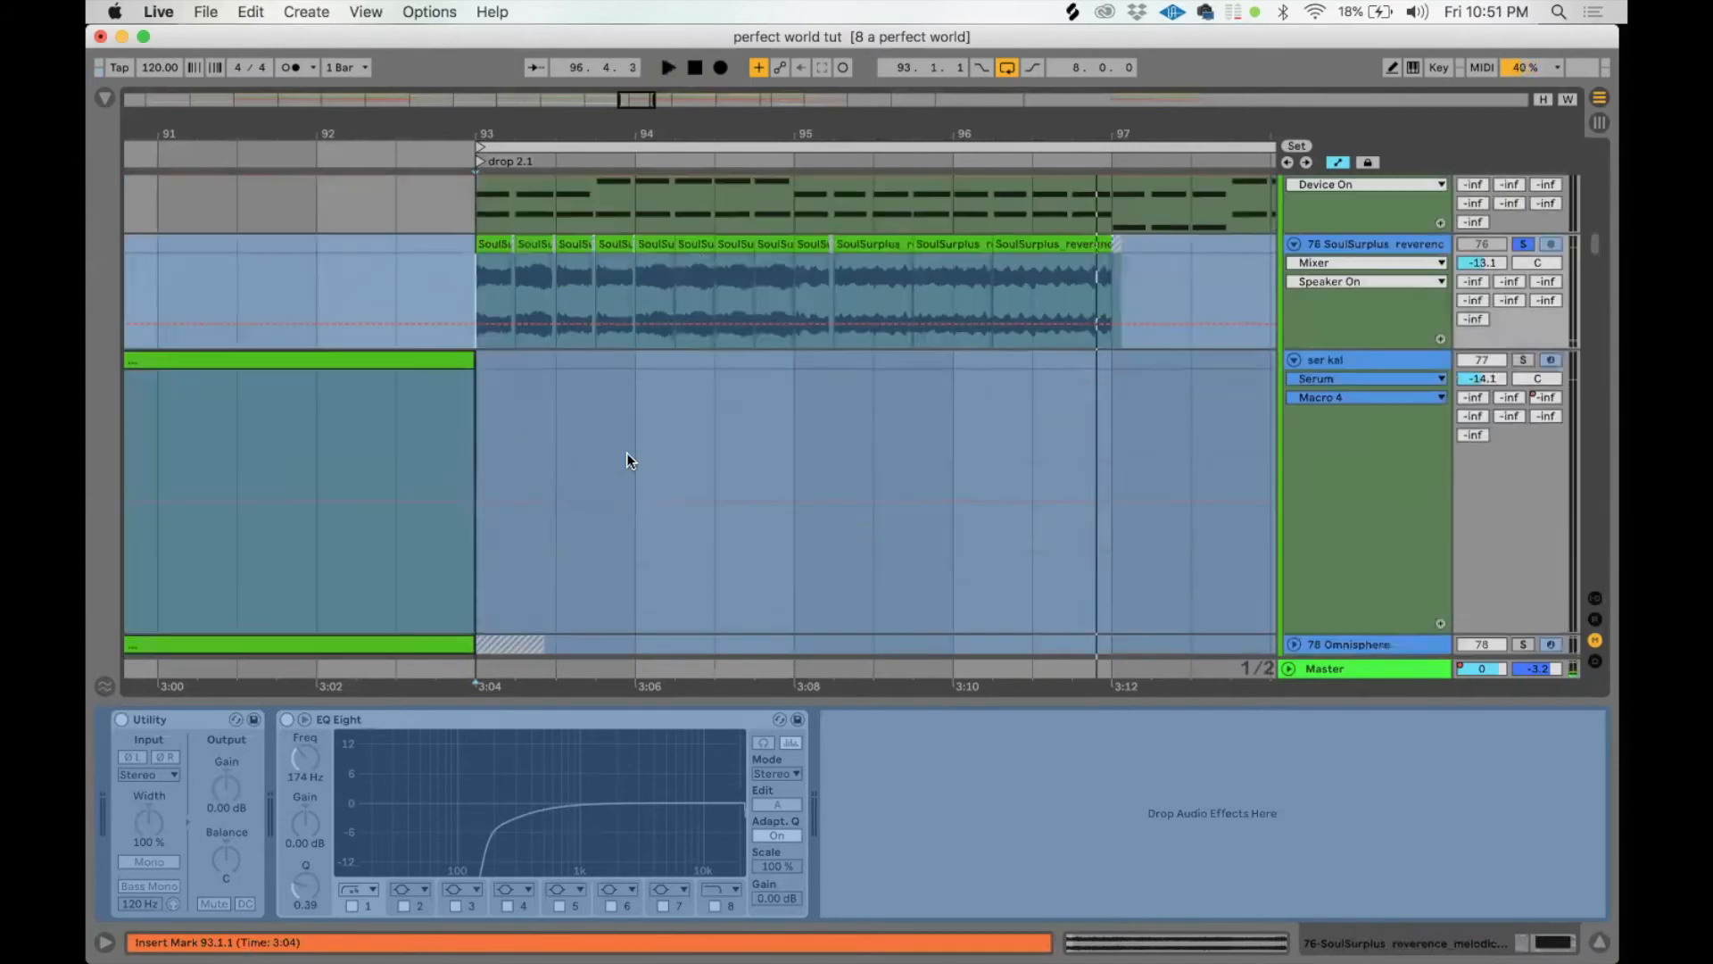
scroll(767, 348, "down", 5)
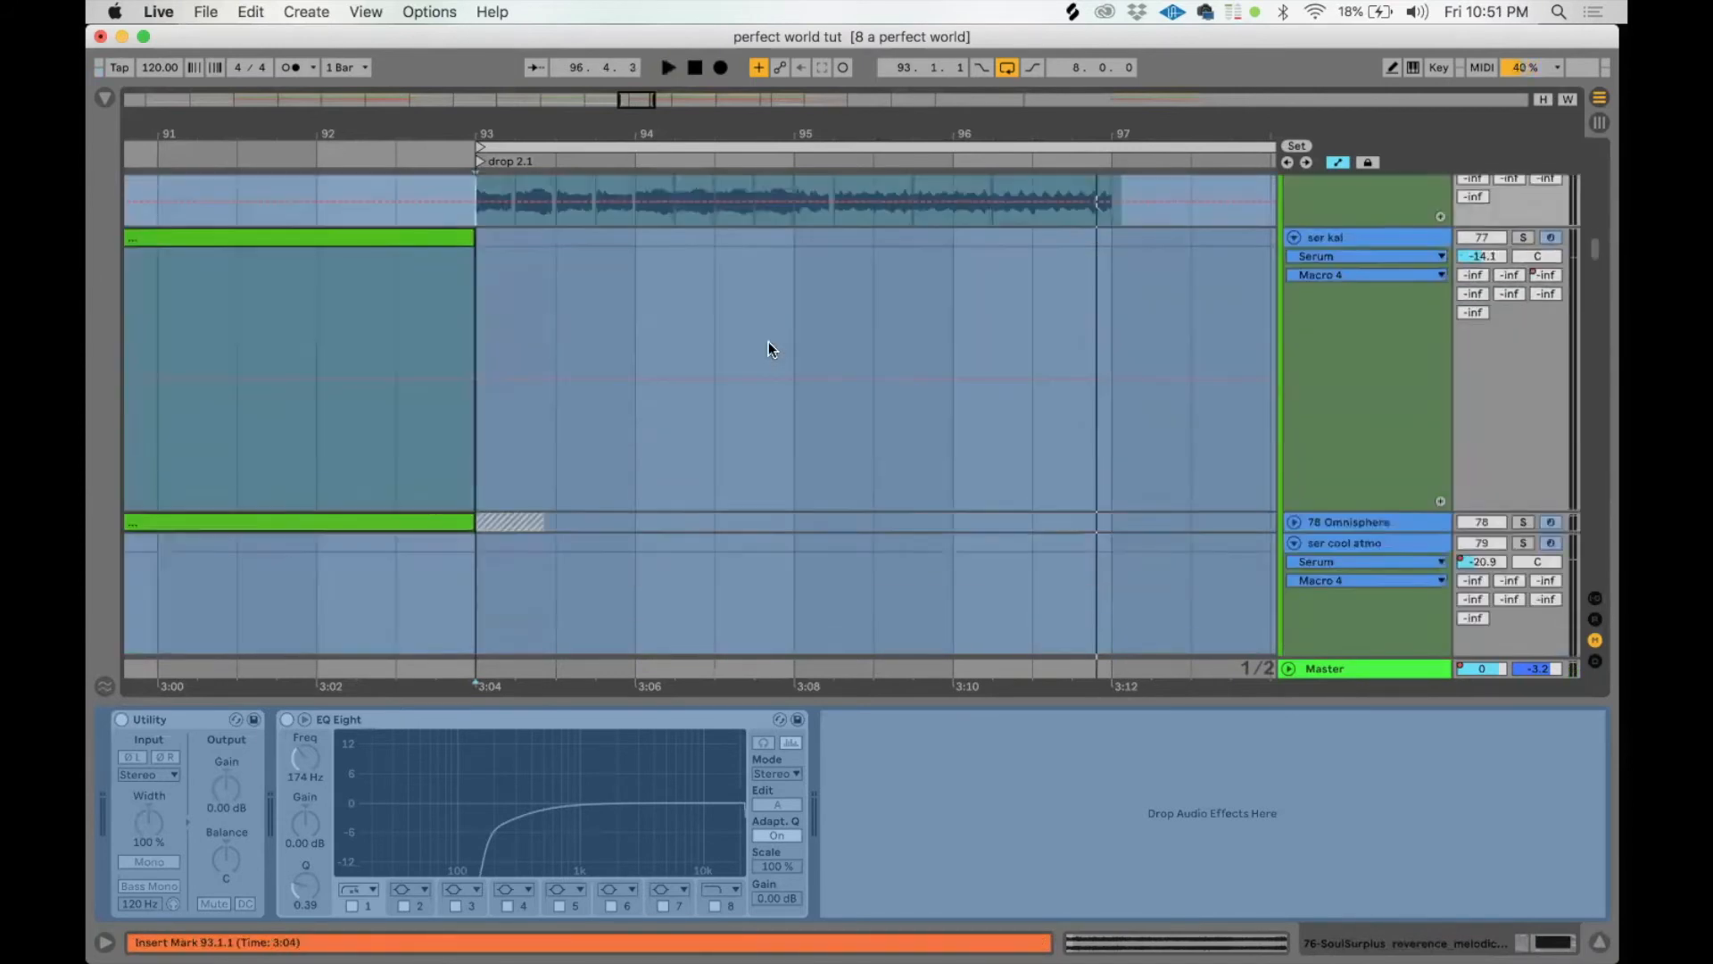
Step: Audition the soloed 84 RaveGenerator2 track from 93.1.1 and the 85 RaveGenerator2 track from 95.1.1
scroll(498, 275, "up", 3)
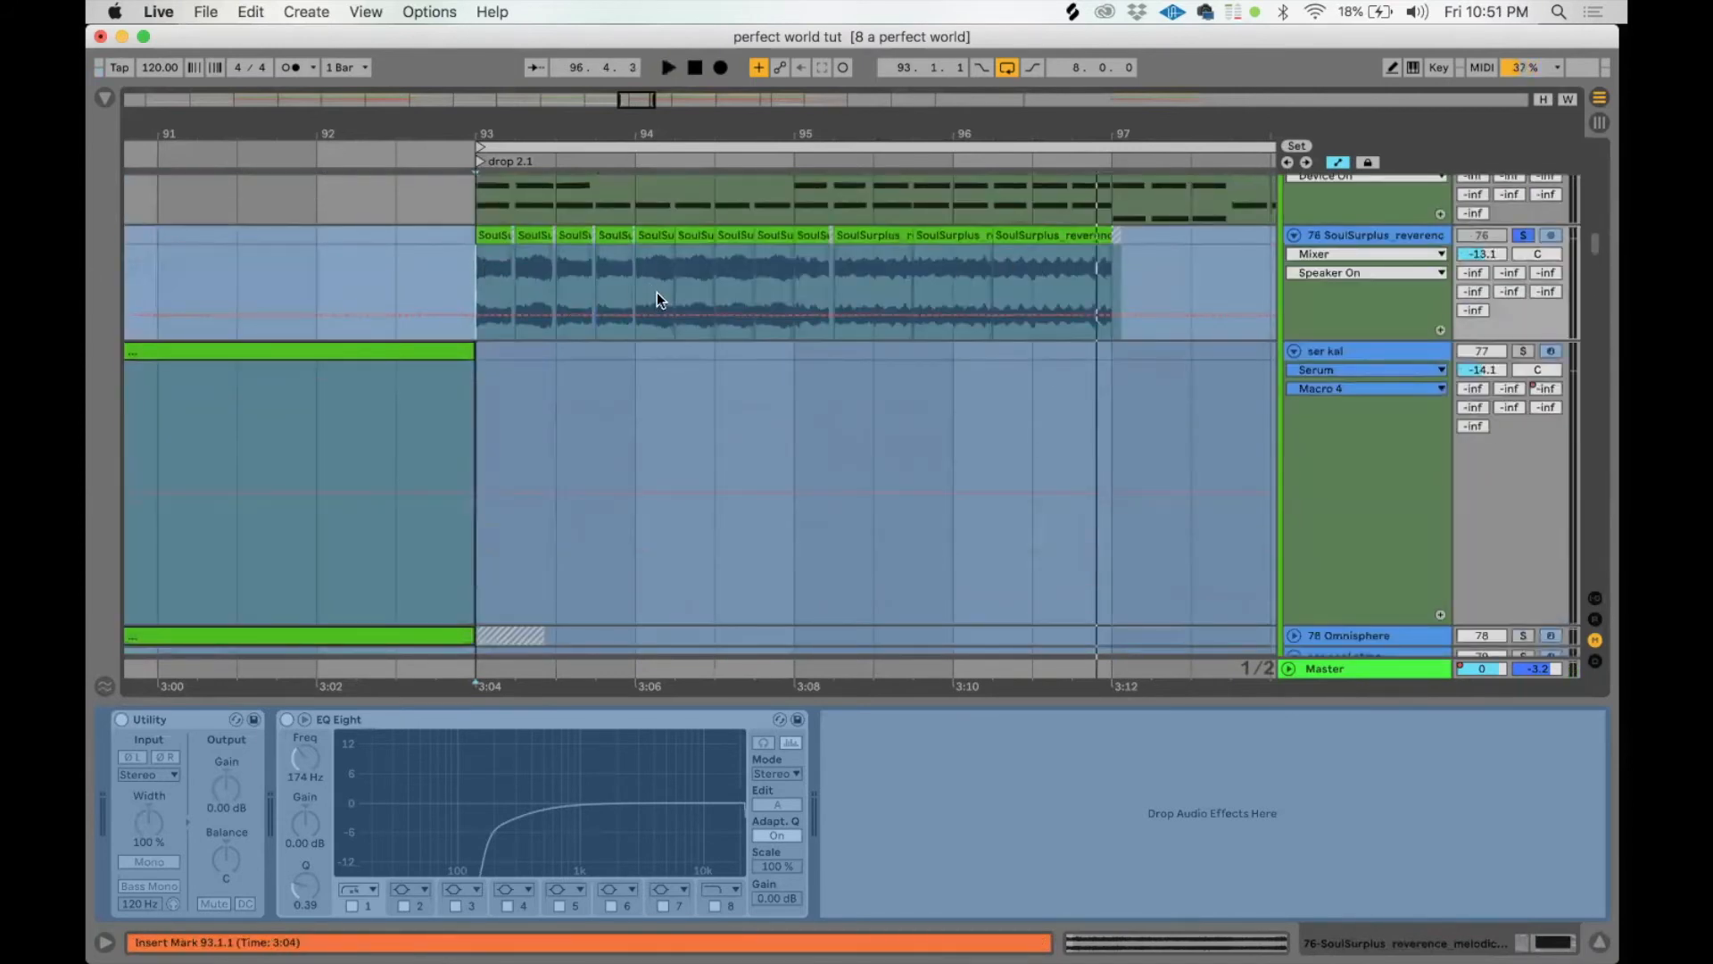
key("space")
scroll(660, 299, "down", 12)
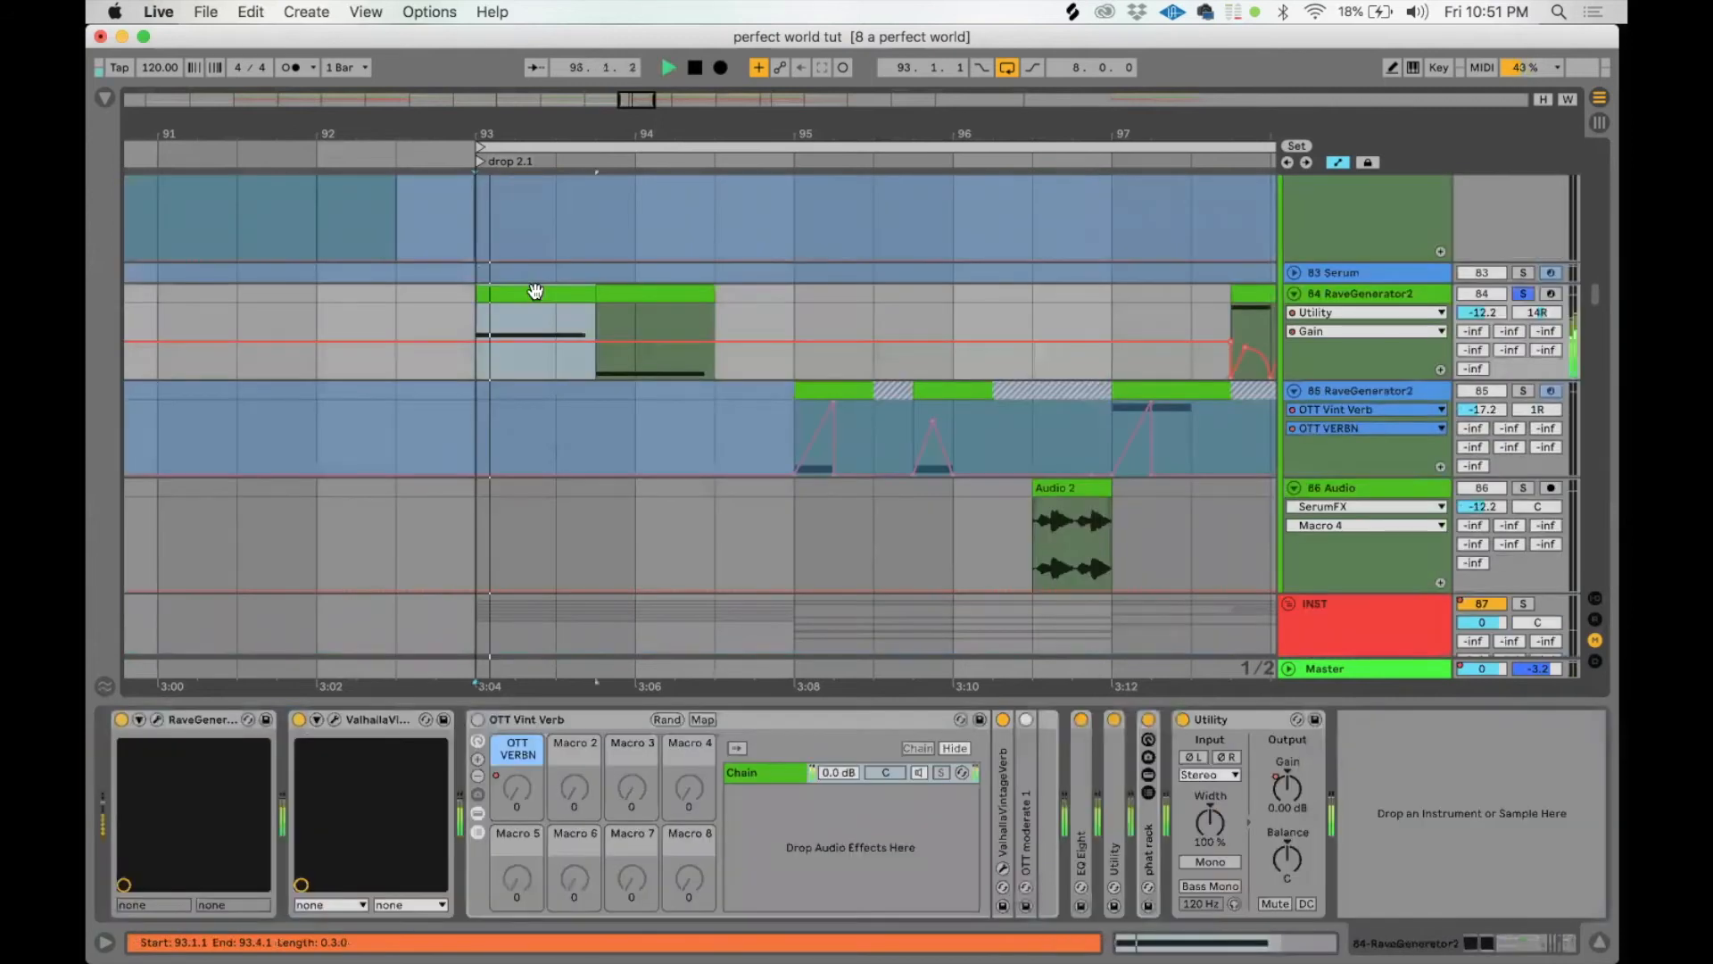
key("space")
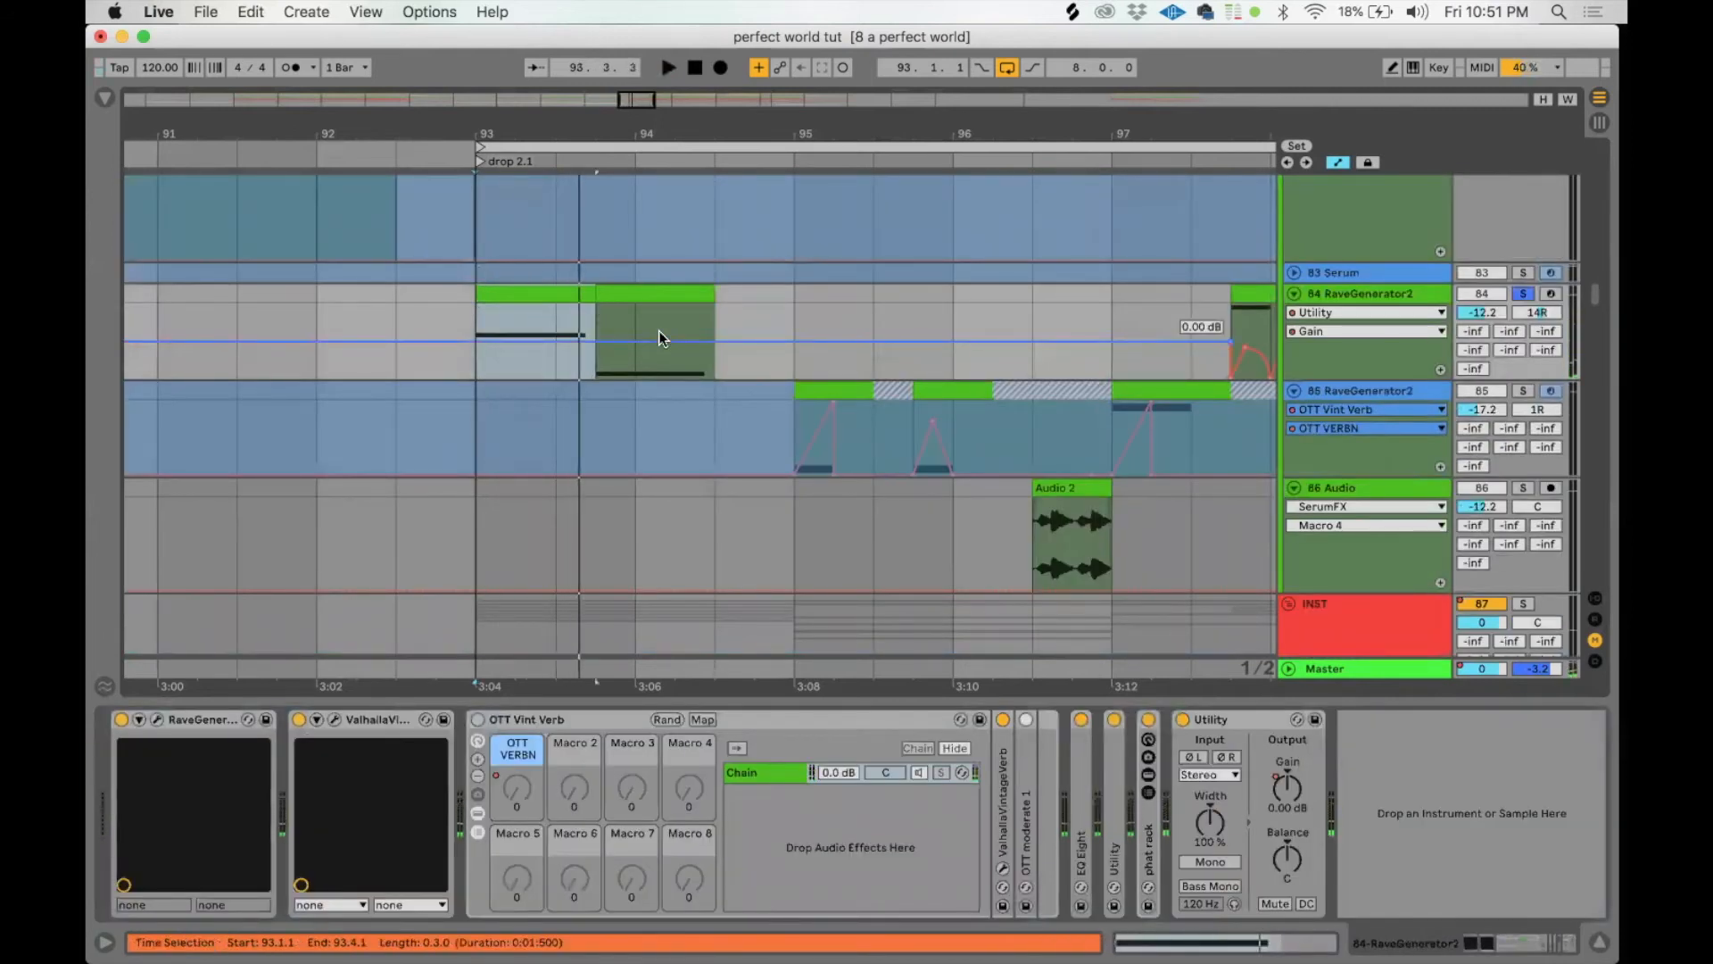
left_click(812, 393)
key("space")
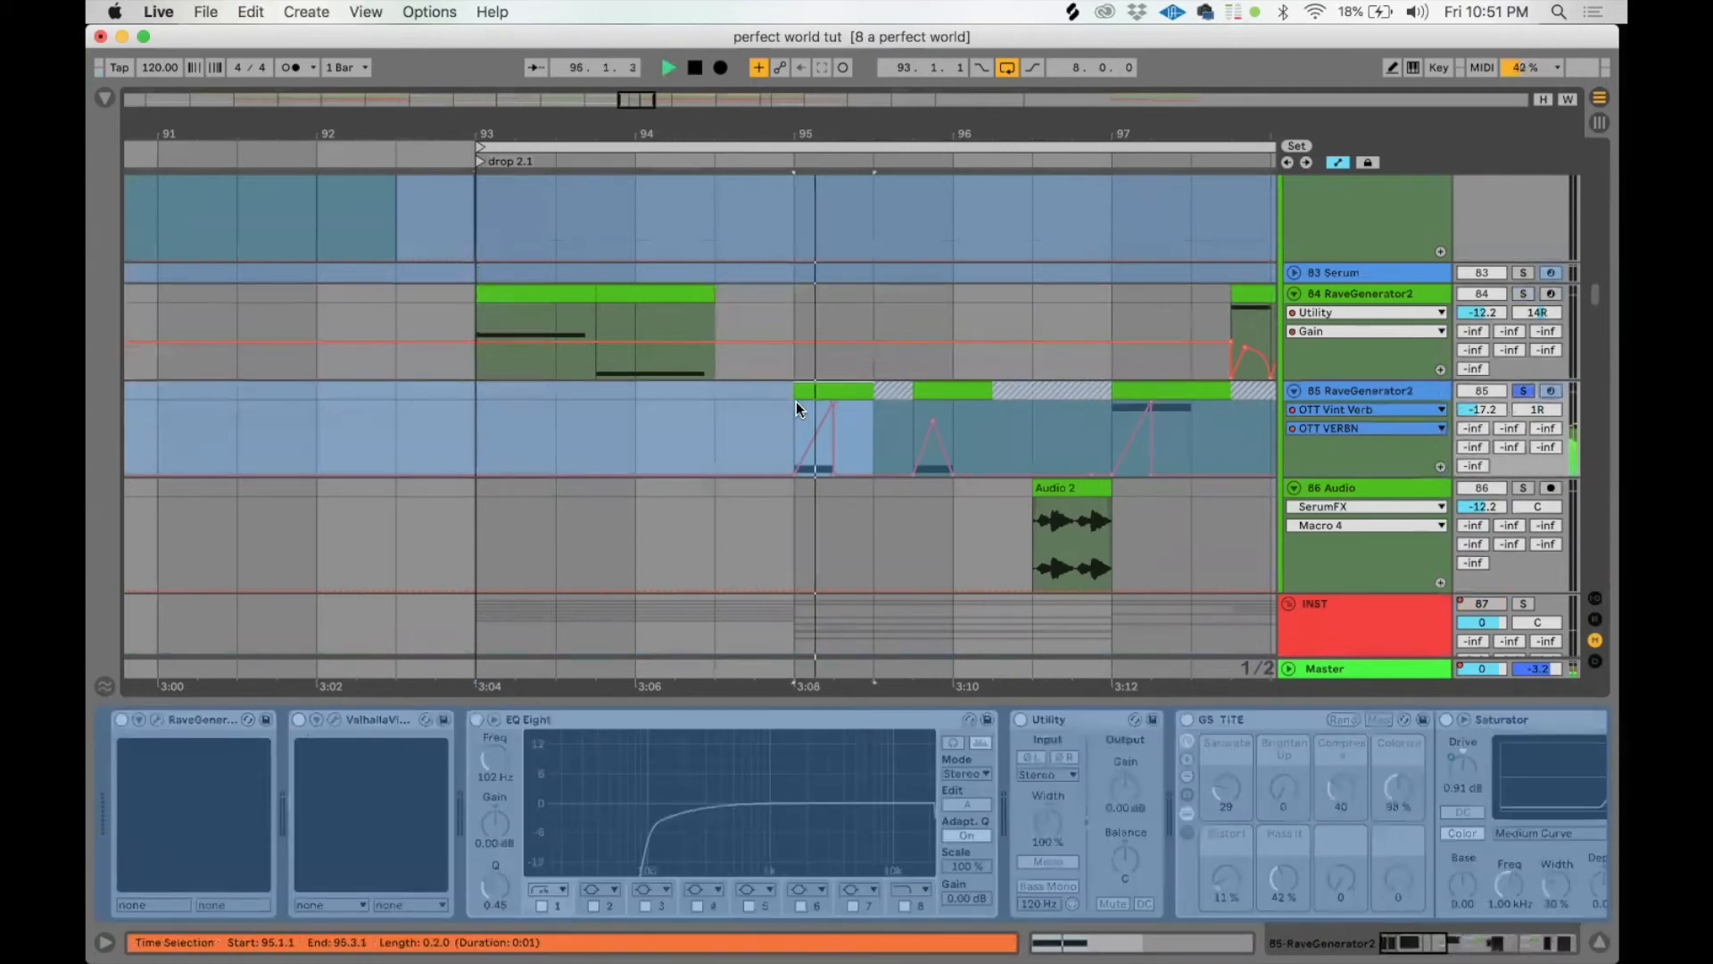
key("space")
Step: Audition the Audio 2 clip soloed on track 86 from 96.3.1
left_click(1059, 489)
key("s")
key("space")
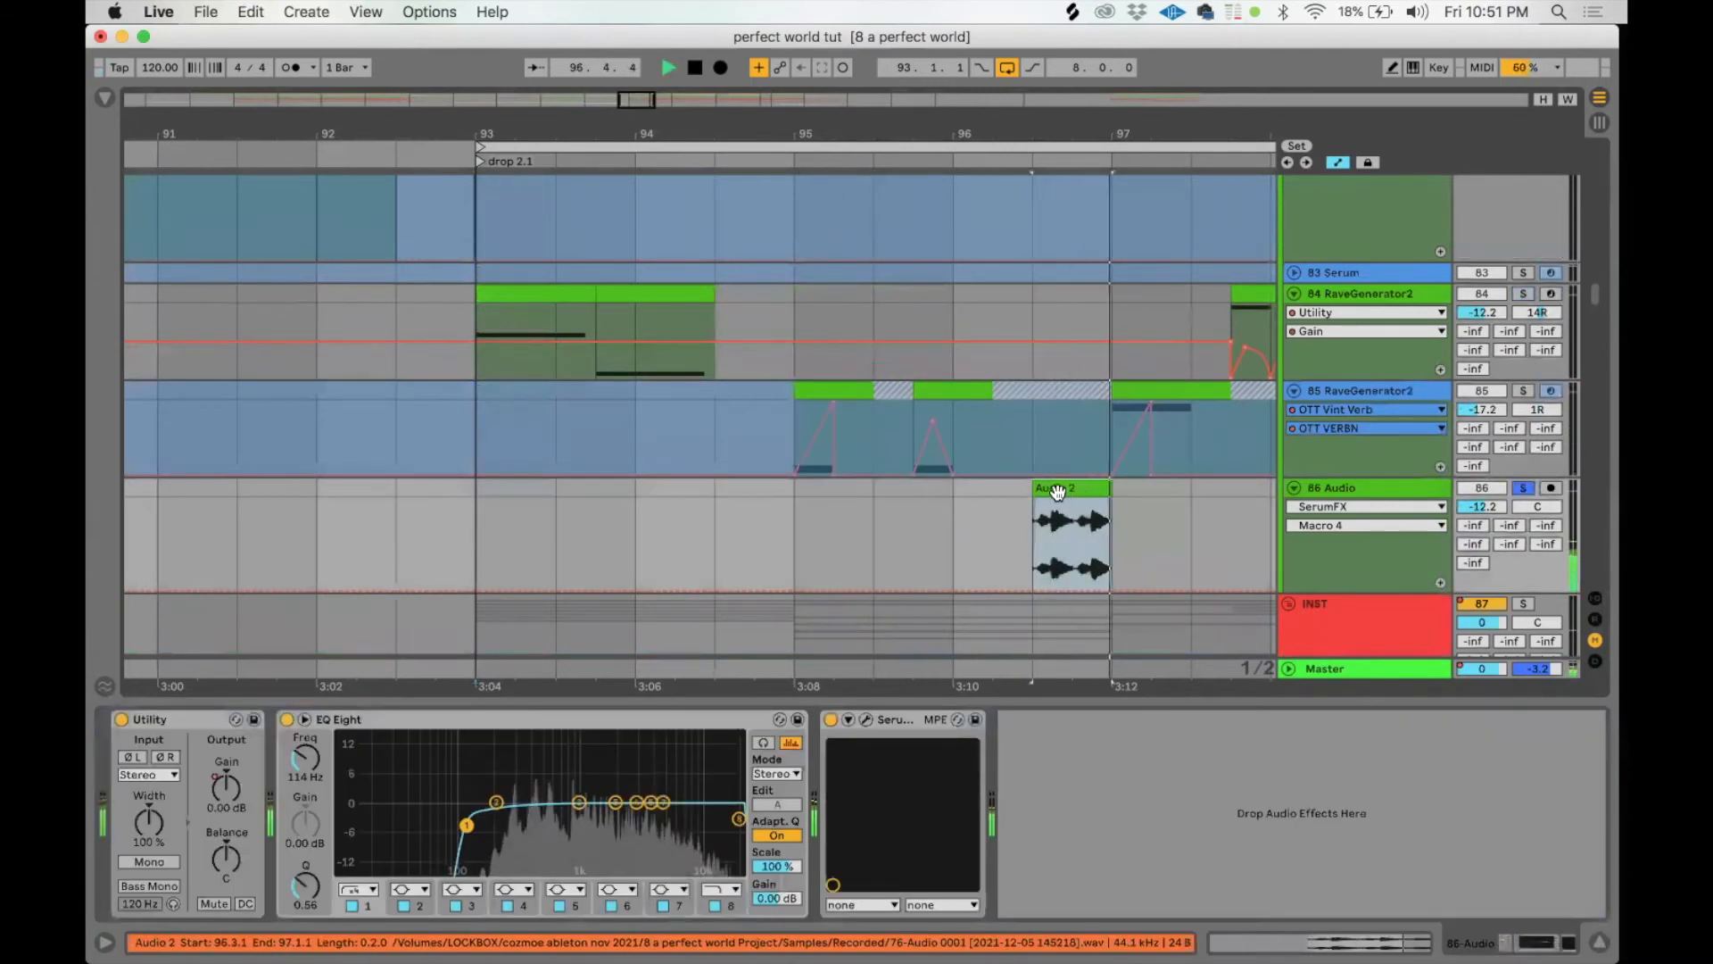
key("space")
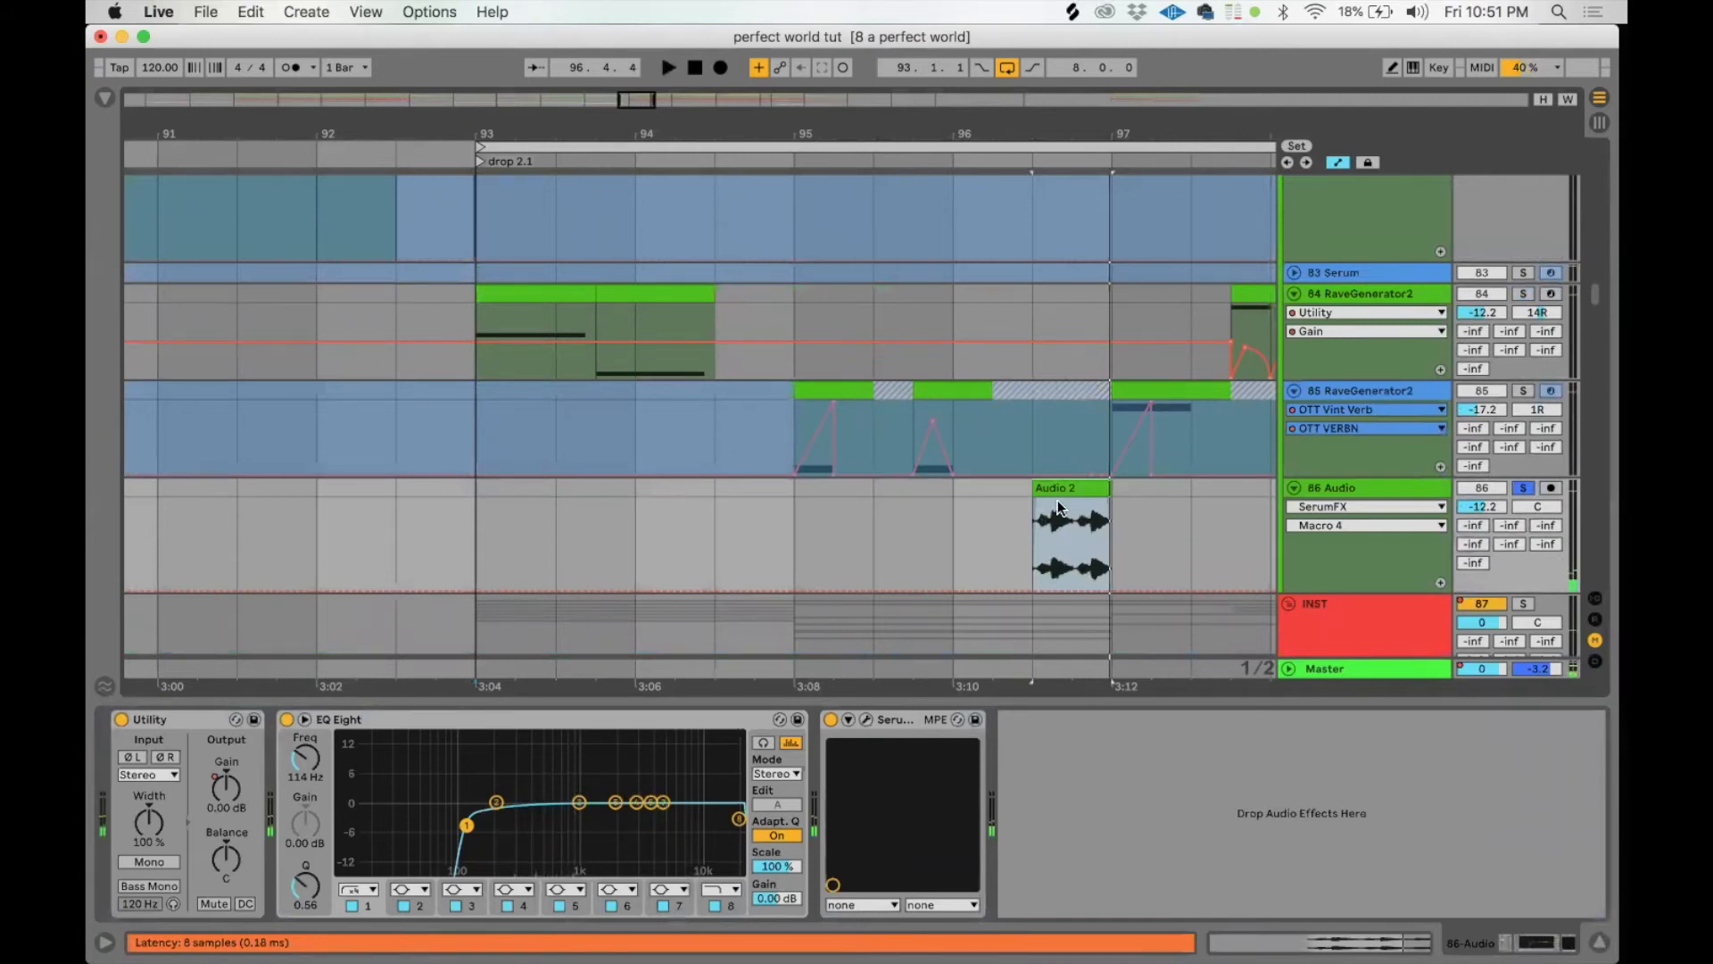
key("space")
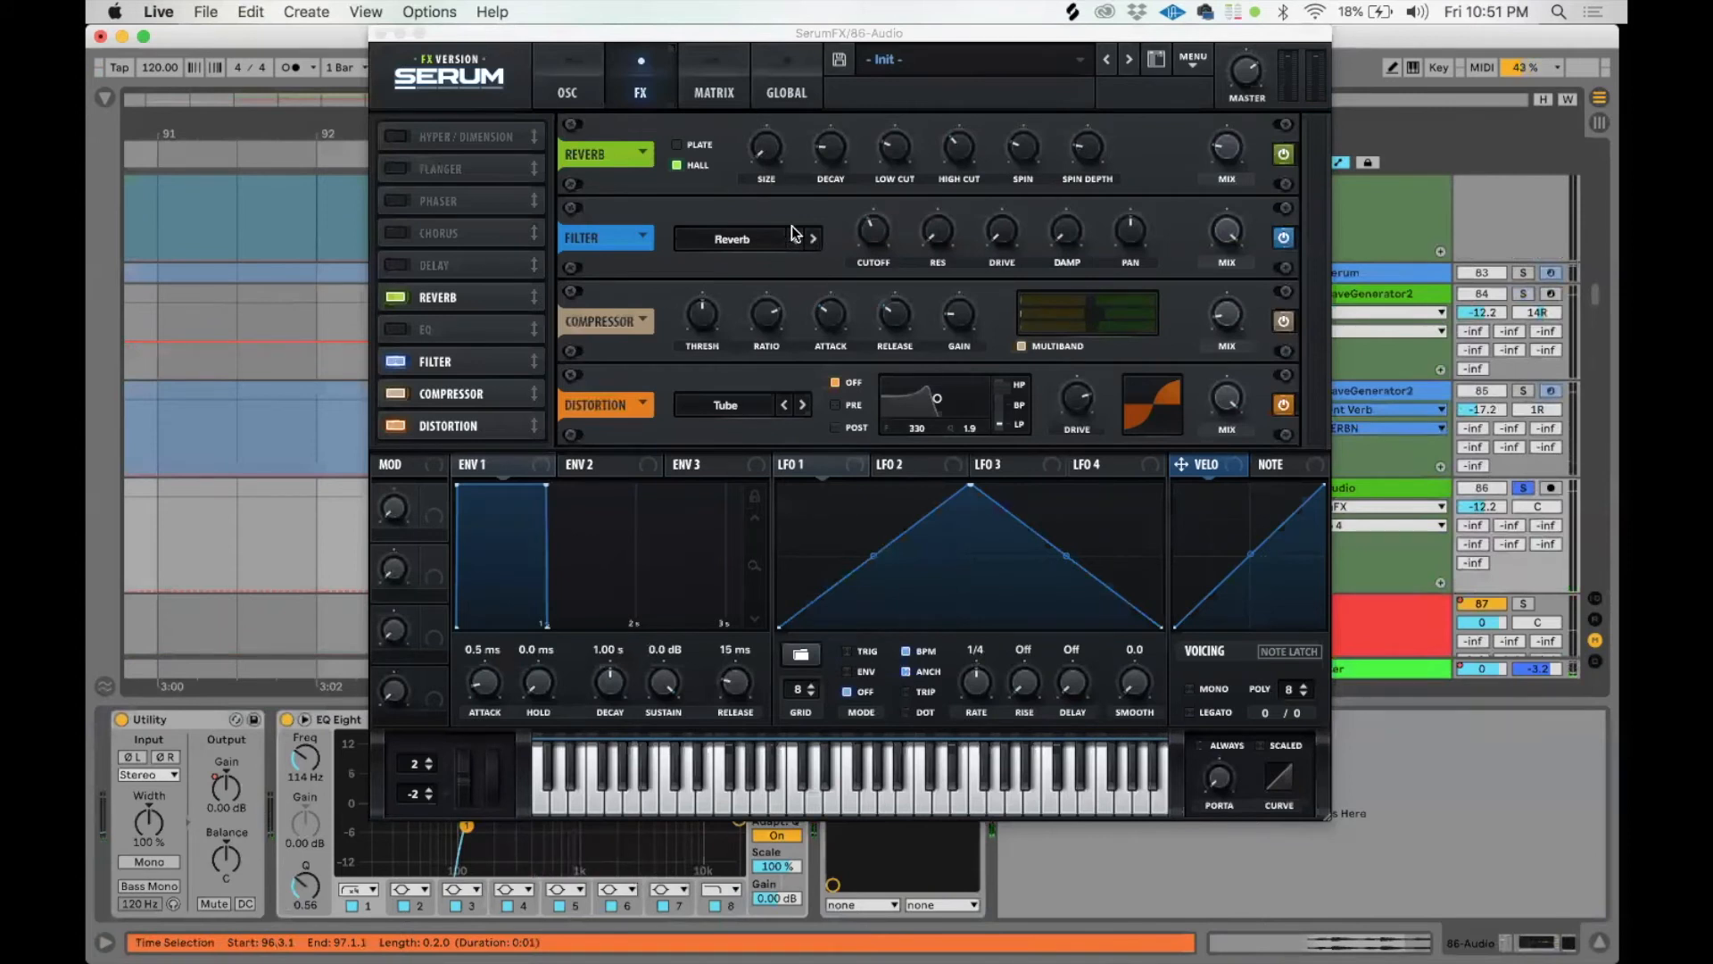
Step: View the oscillator and effects pages of SerumFX on track 86, then close the plug-in window
left_click(560, 90)
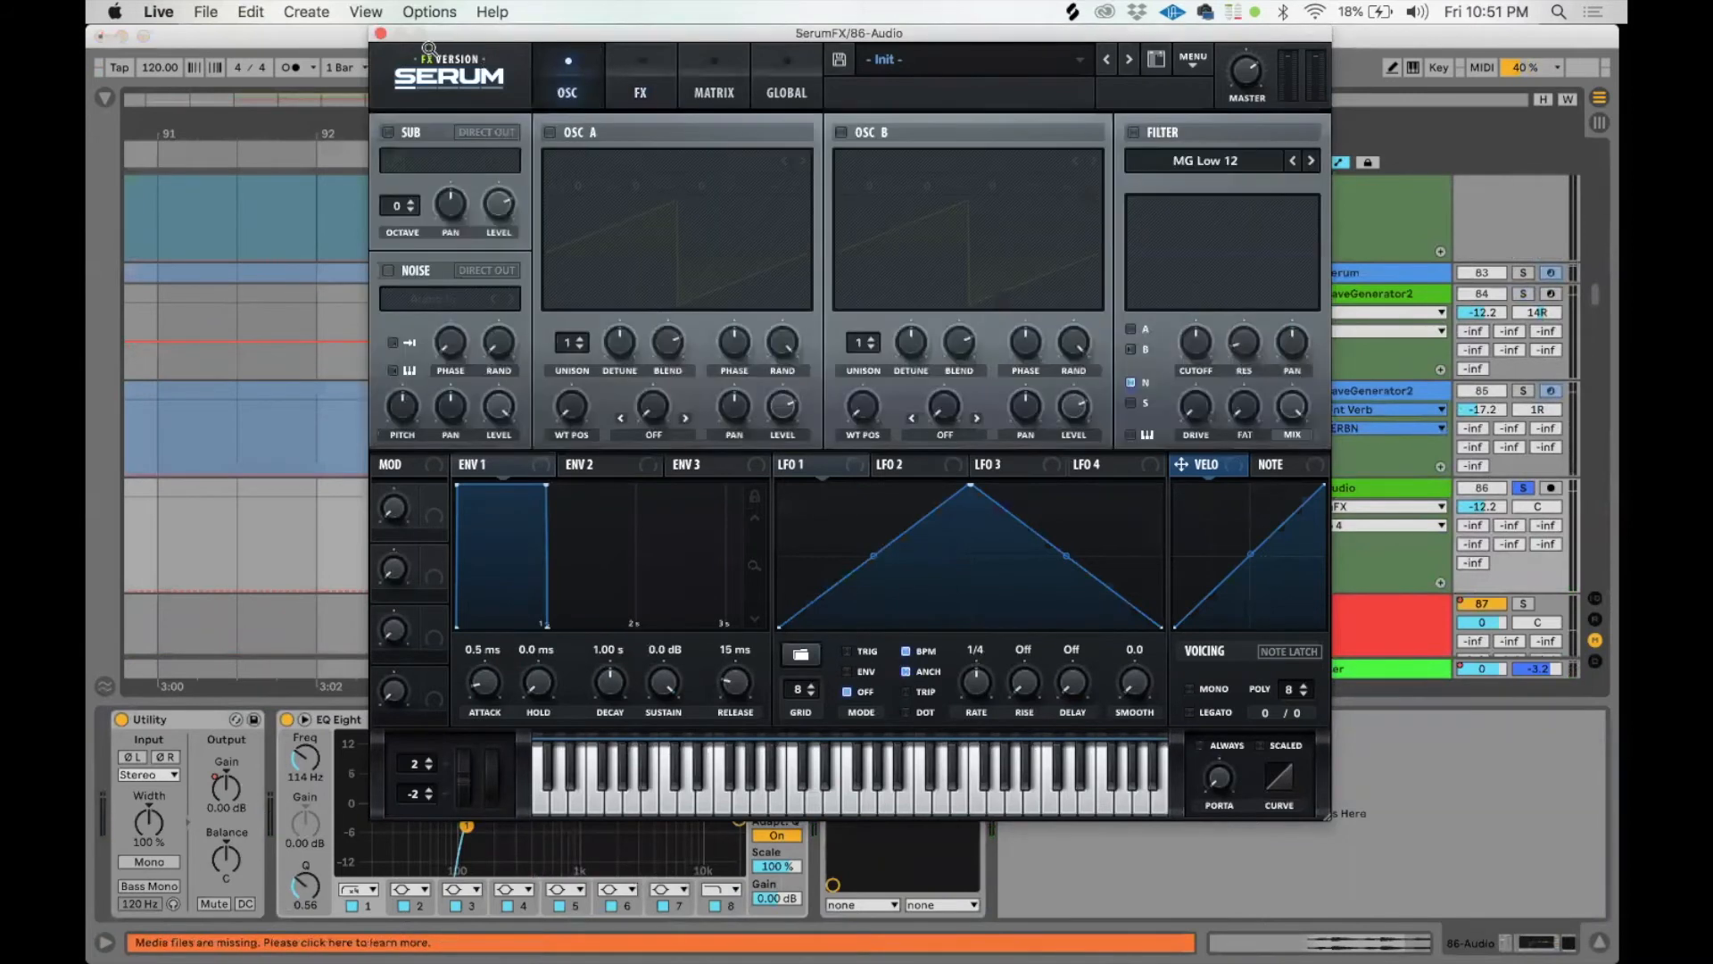
left_click(669, 90)
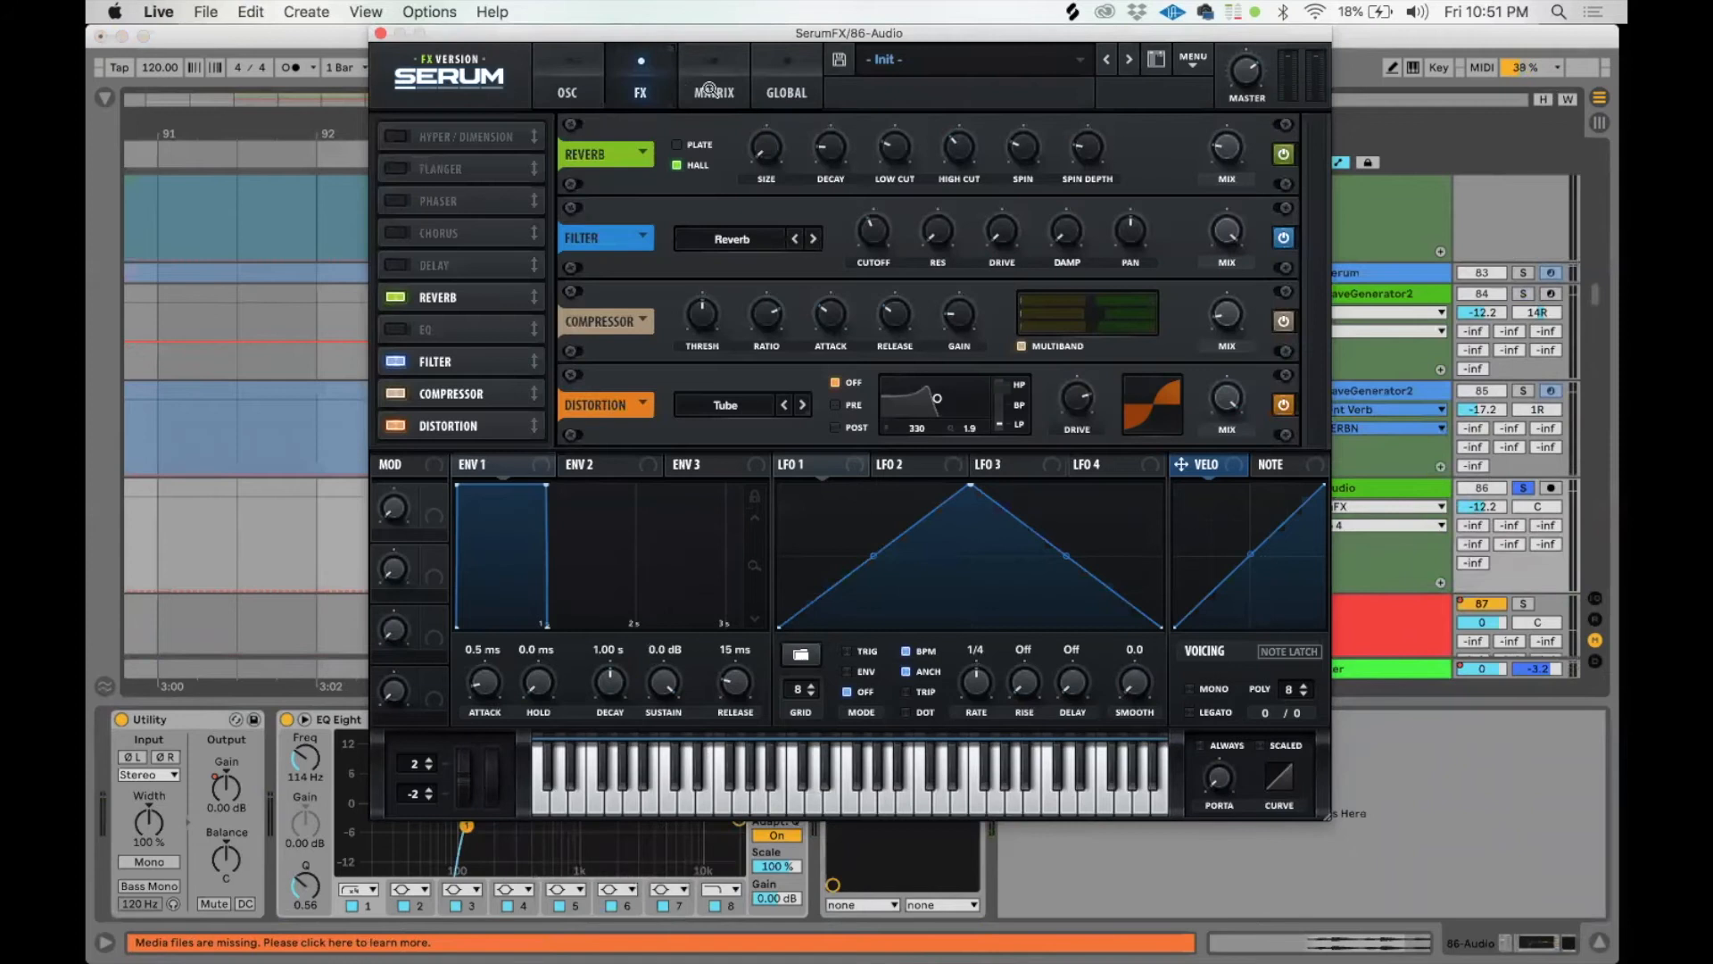
left_click(380, 35)
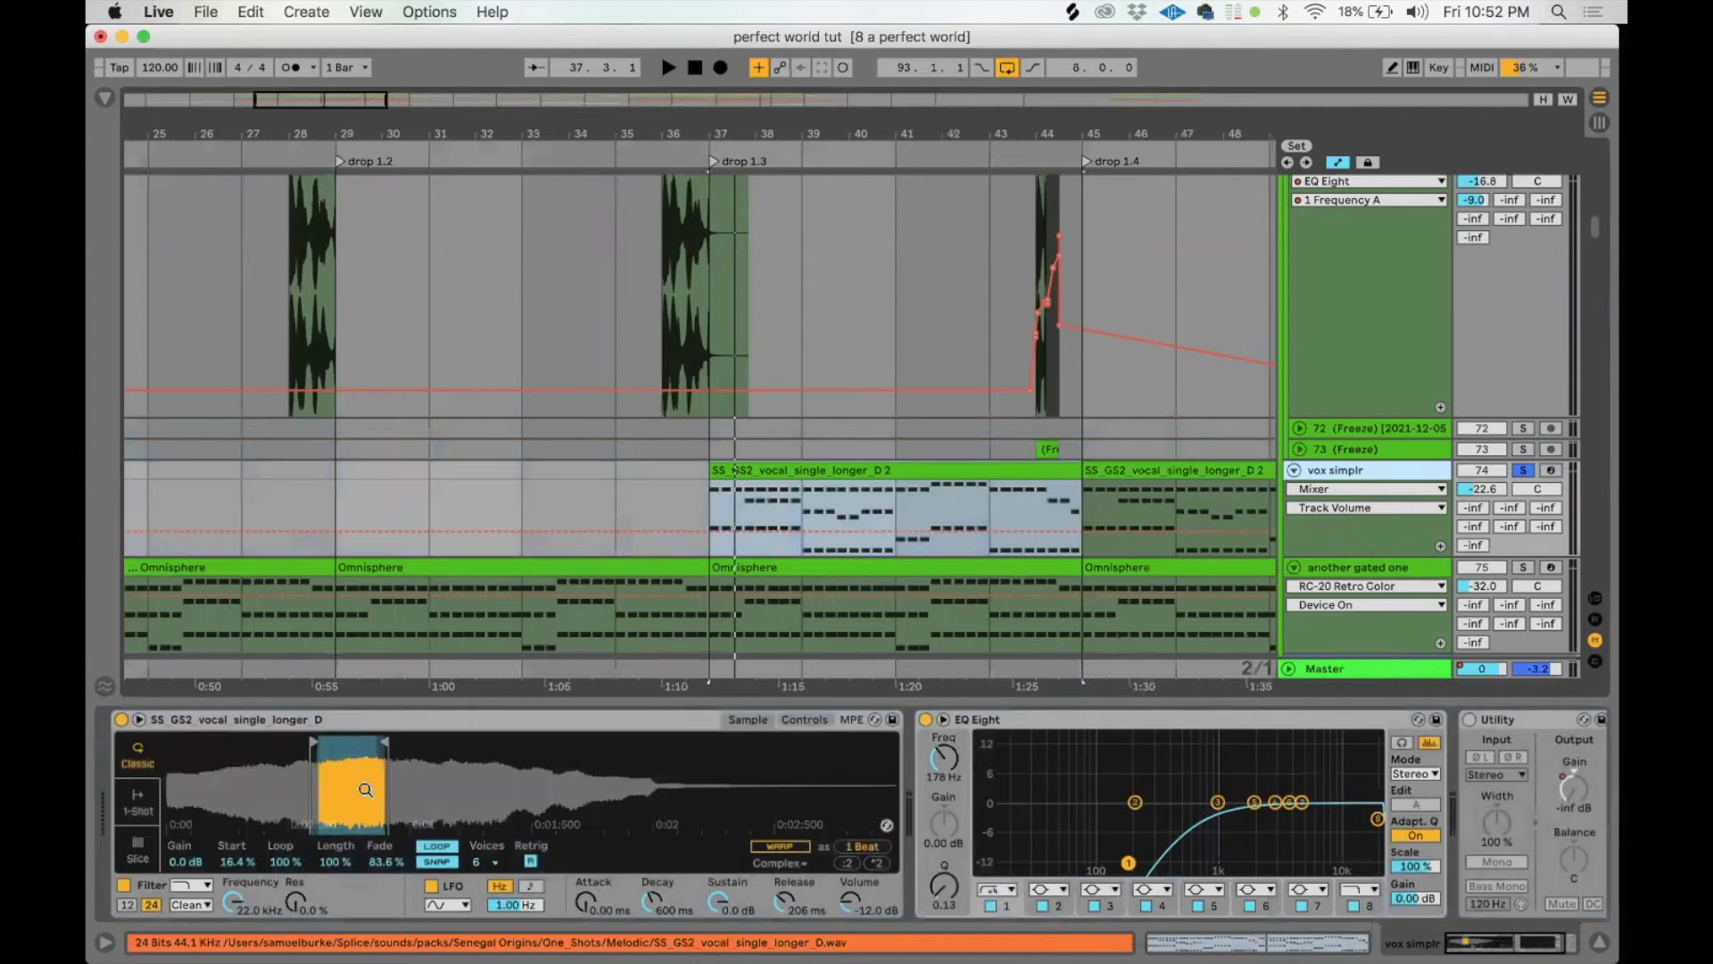
Step: Audition the soloed add piano track 89 in drop 1.3 from 37.1.1 and 41.1.1
left_click(997, 720)
key("space")
key("Delete")
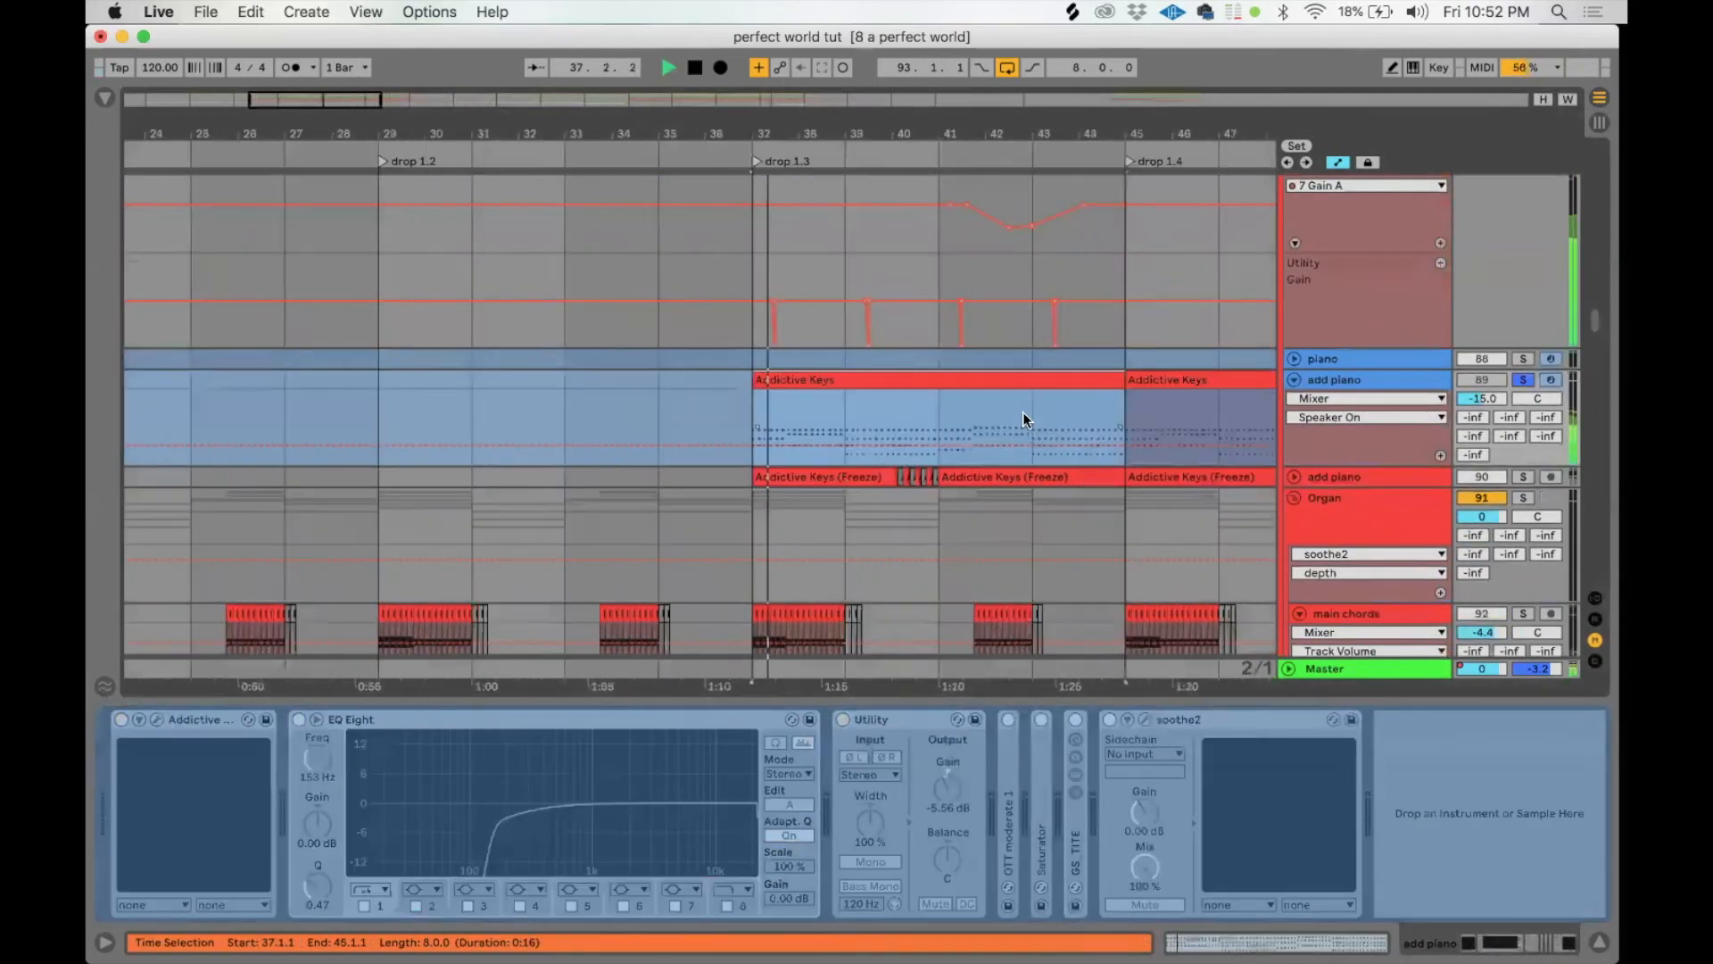
left_click(944, 412)
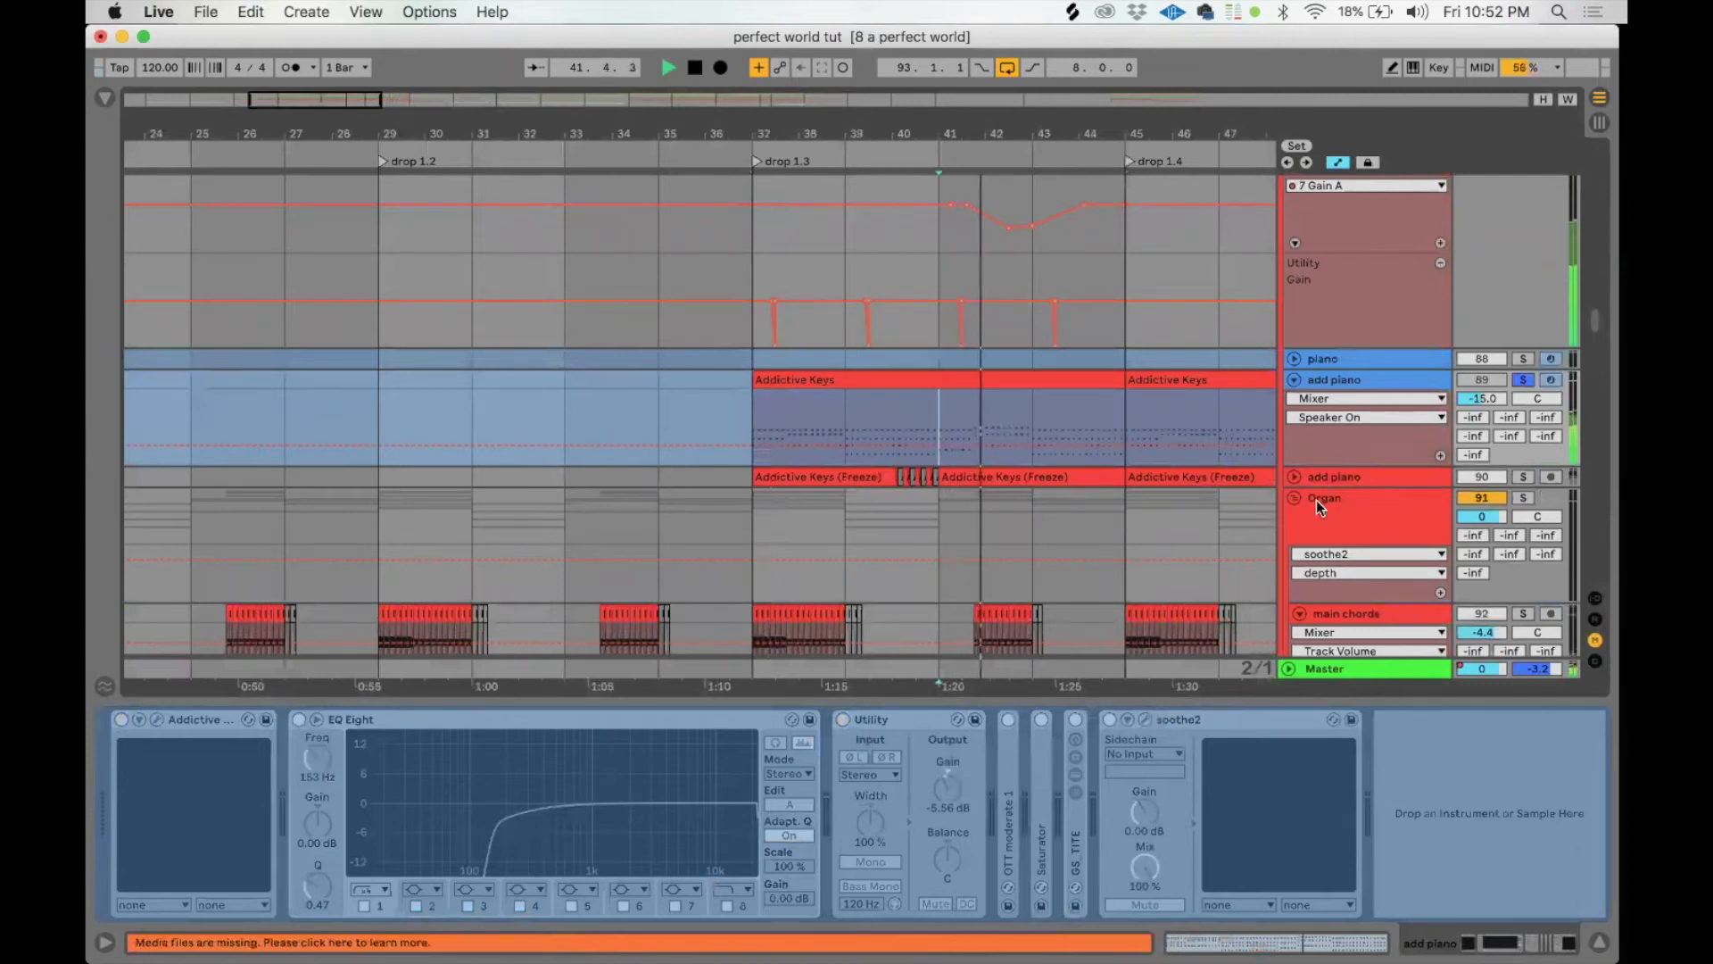
Step: Unfold add piano track 90 and audition its frozen Addictive Keys clip soloed from 37.1.1
left_click(1294, 477)
left_click(854, 477)
key("space")
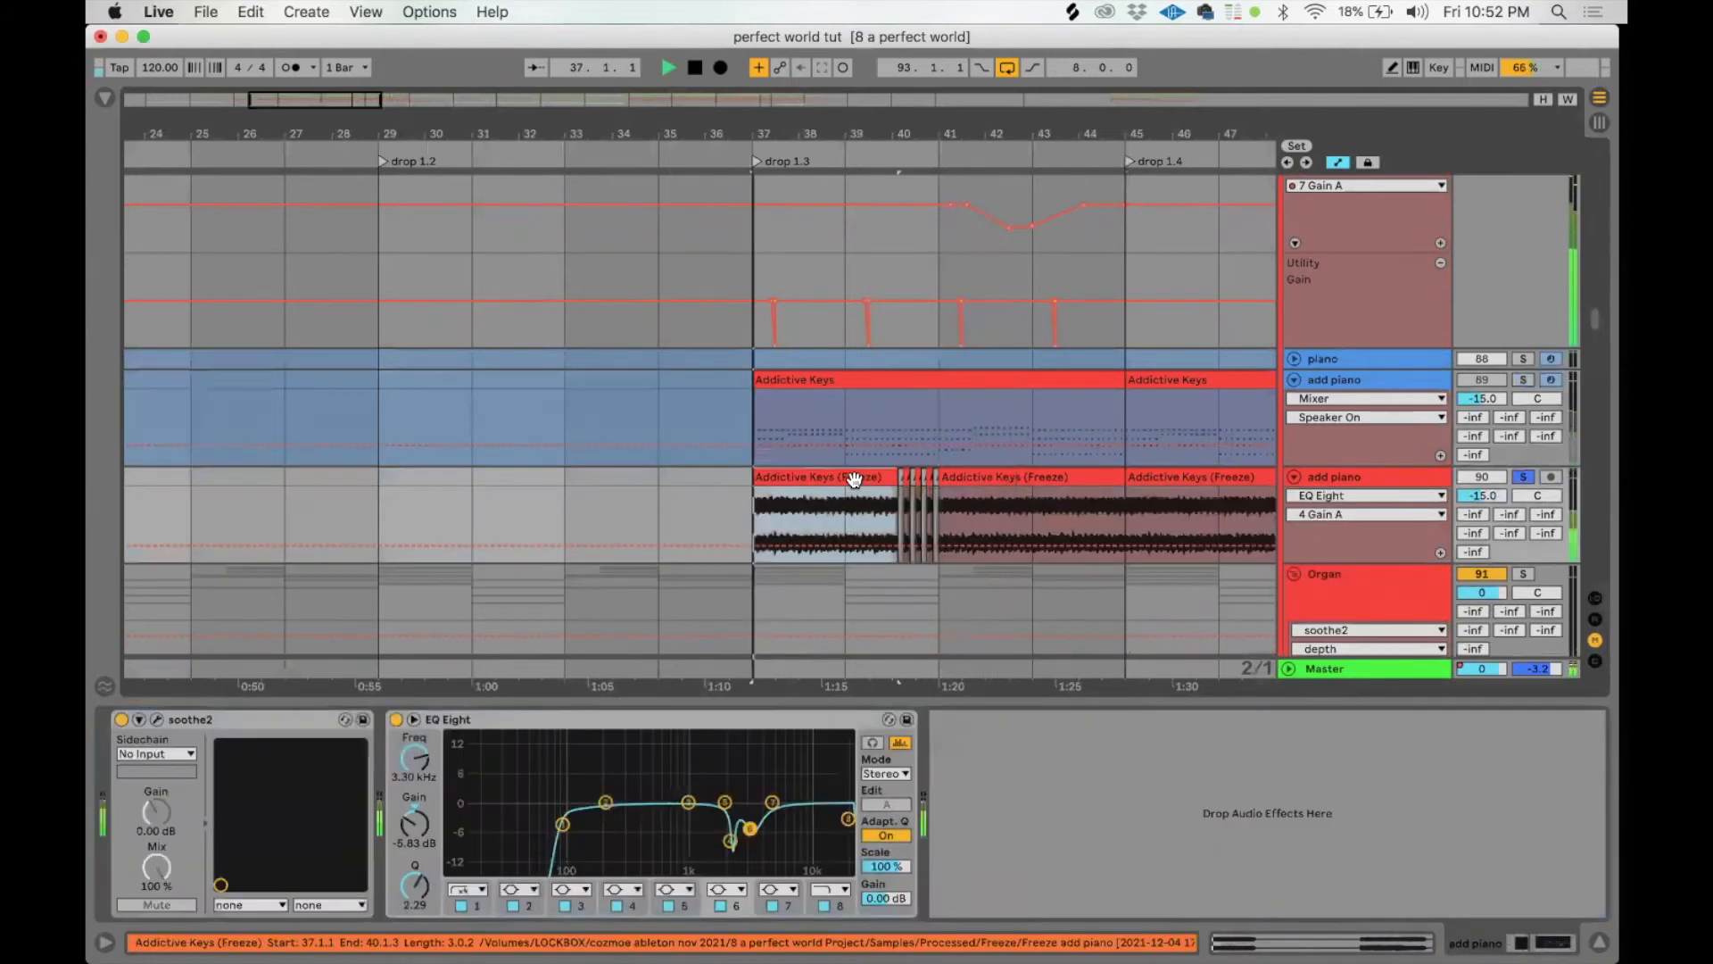
key("space")
key("s")
scroll(883, 476, "down", 3)
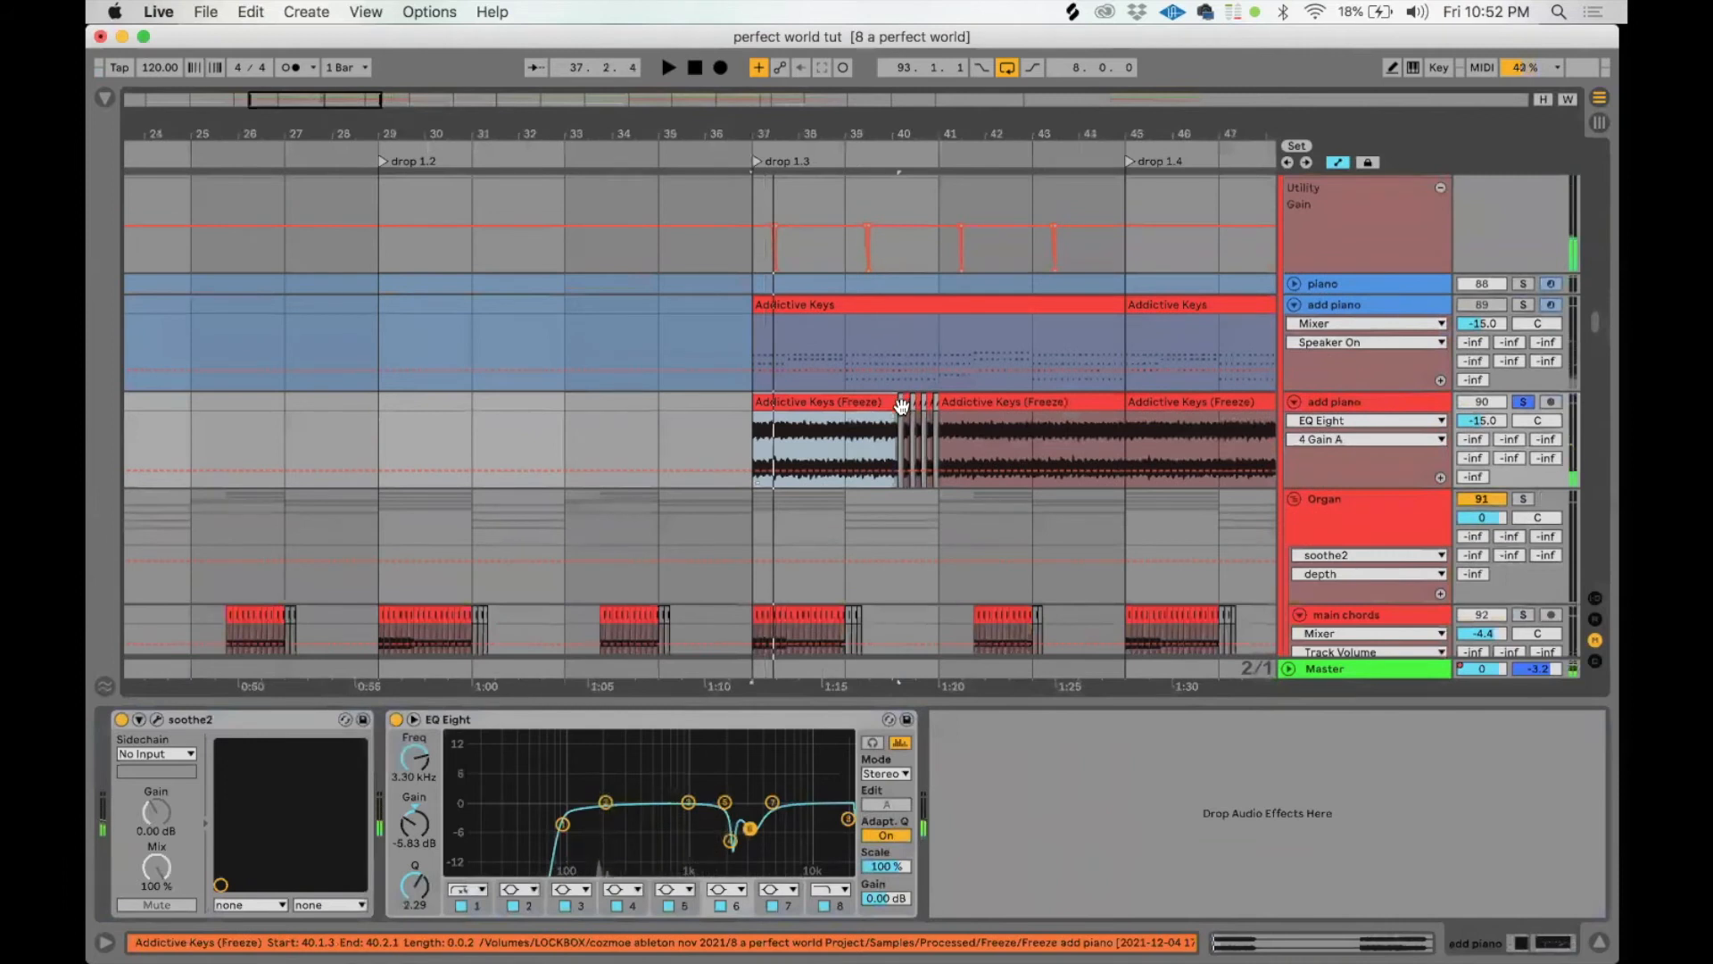
Step: Audition the short chopped Addictive Keys slices on add piano track 90 from 40.2.1
left_click(898, 410)
left_click(906, 404)
key("space")
key("space")
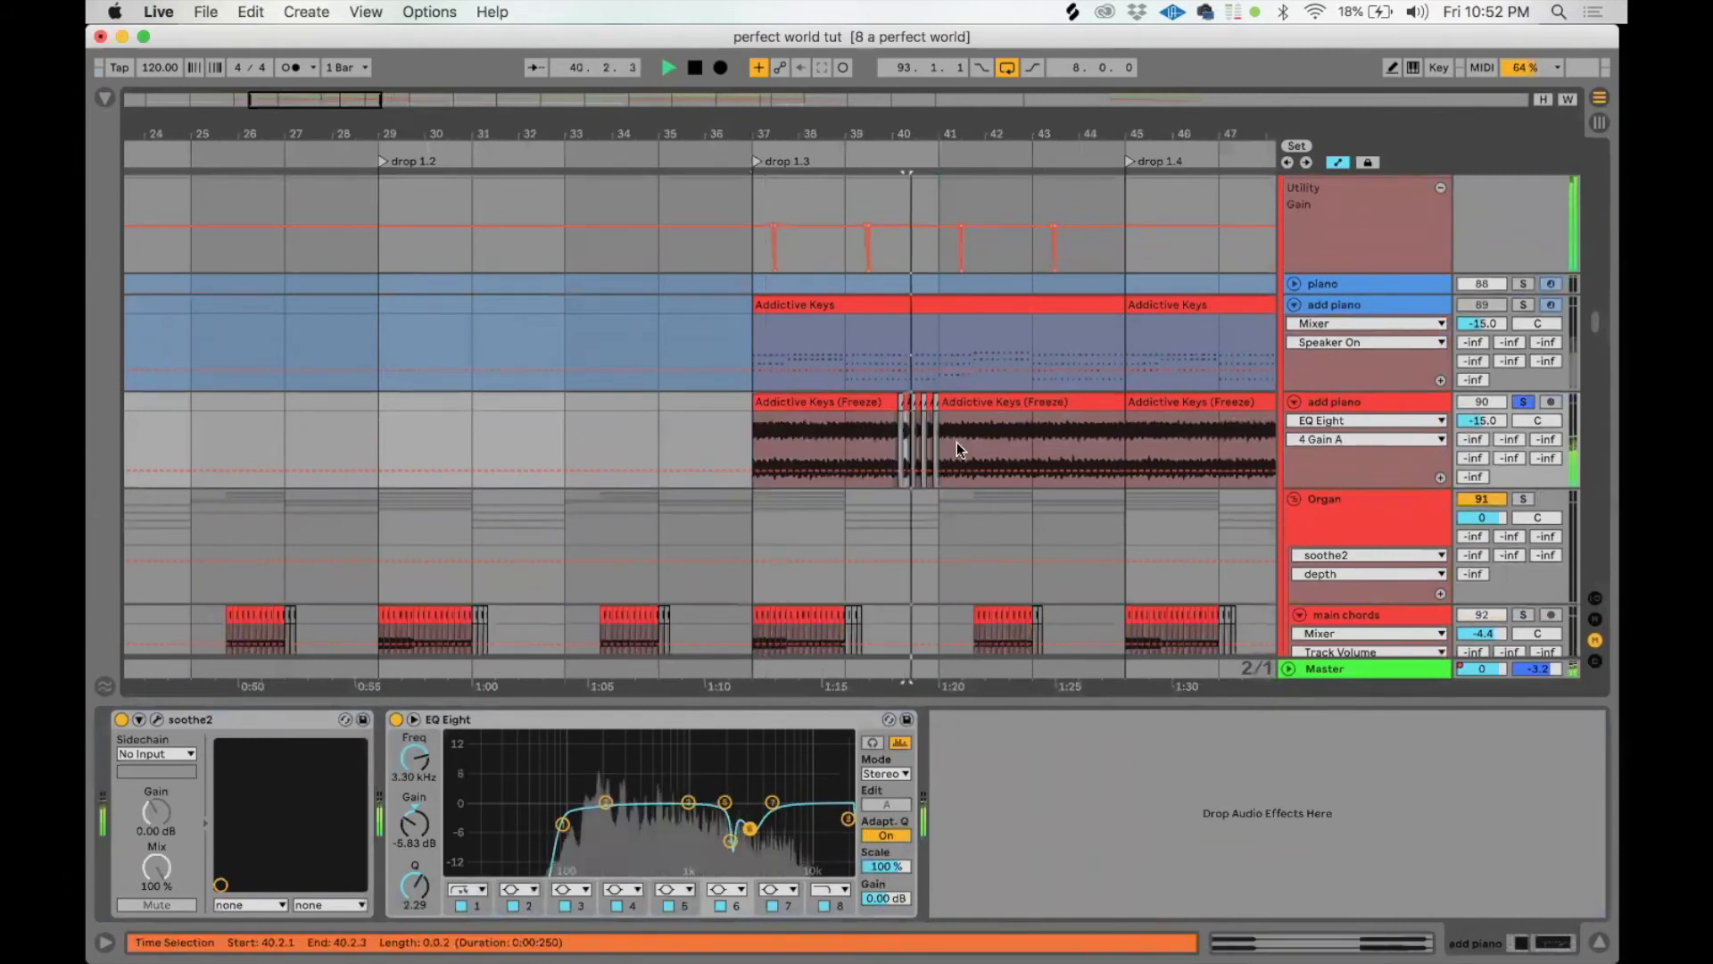
scroll(957, 442, "down", 5)
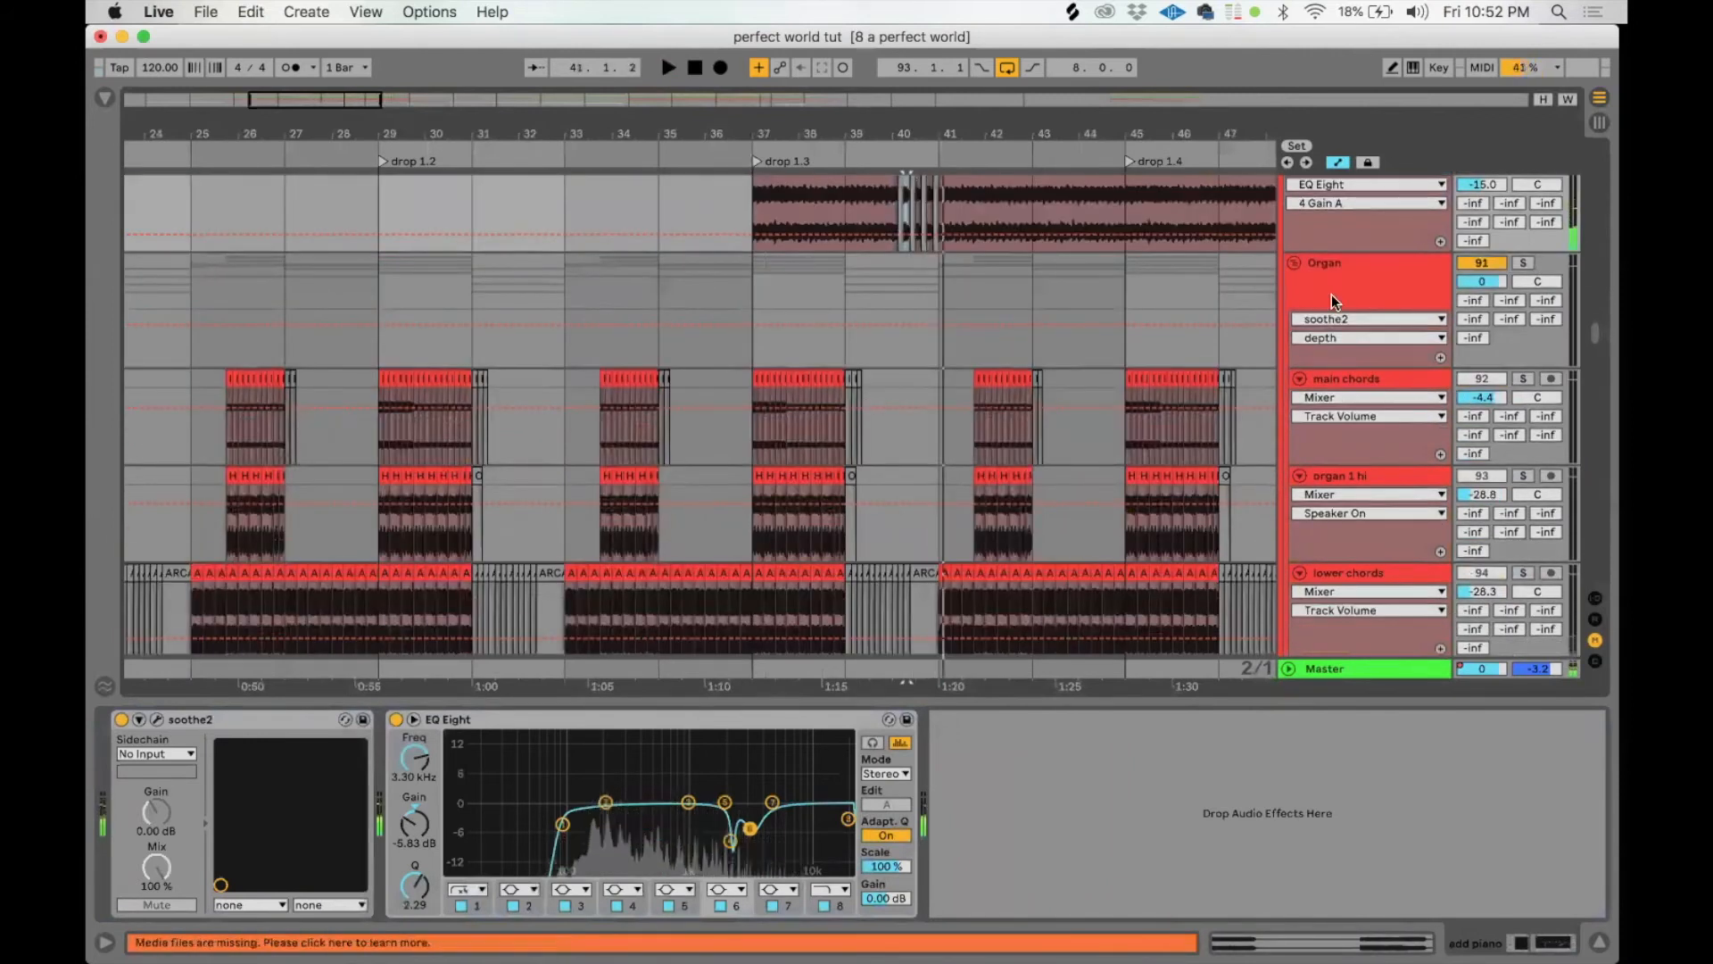
Step: View the Organ group's devices and audition its main chords and organ 1 hi layers from bars 25 and 29
left_click(1332, 292)
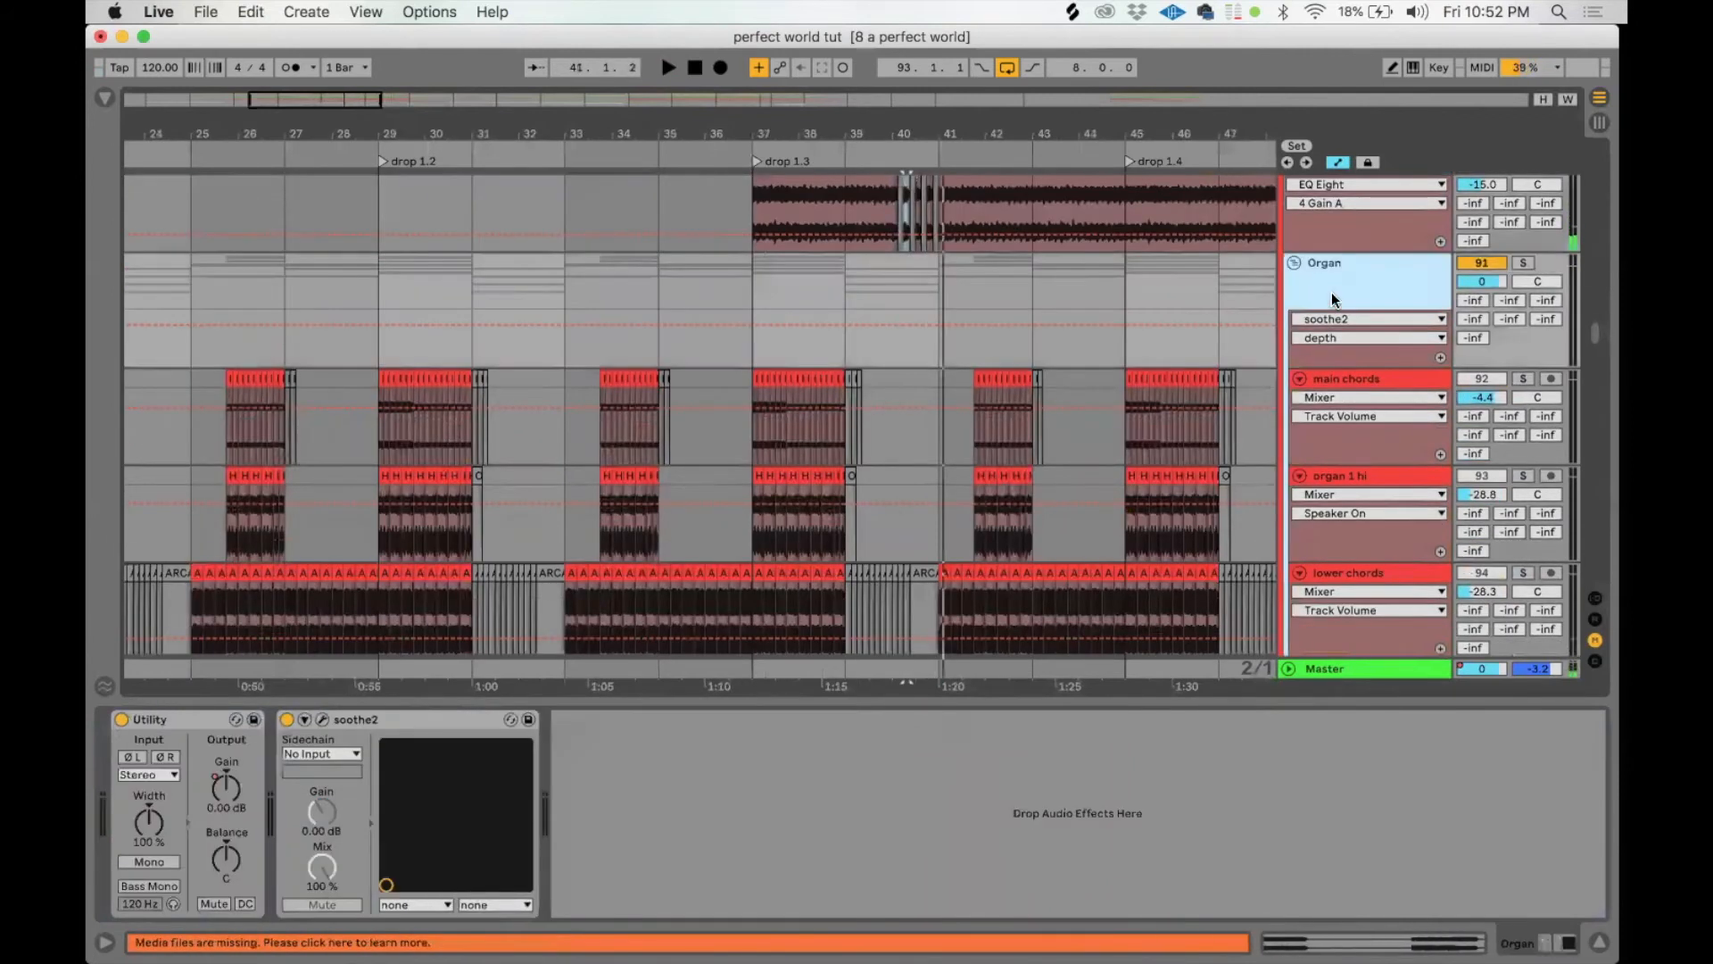
left_click(227, 381)
key("space")
scroll(357, 384, "down", 3)
left_click(406, 344)
key("space")
key("space")
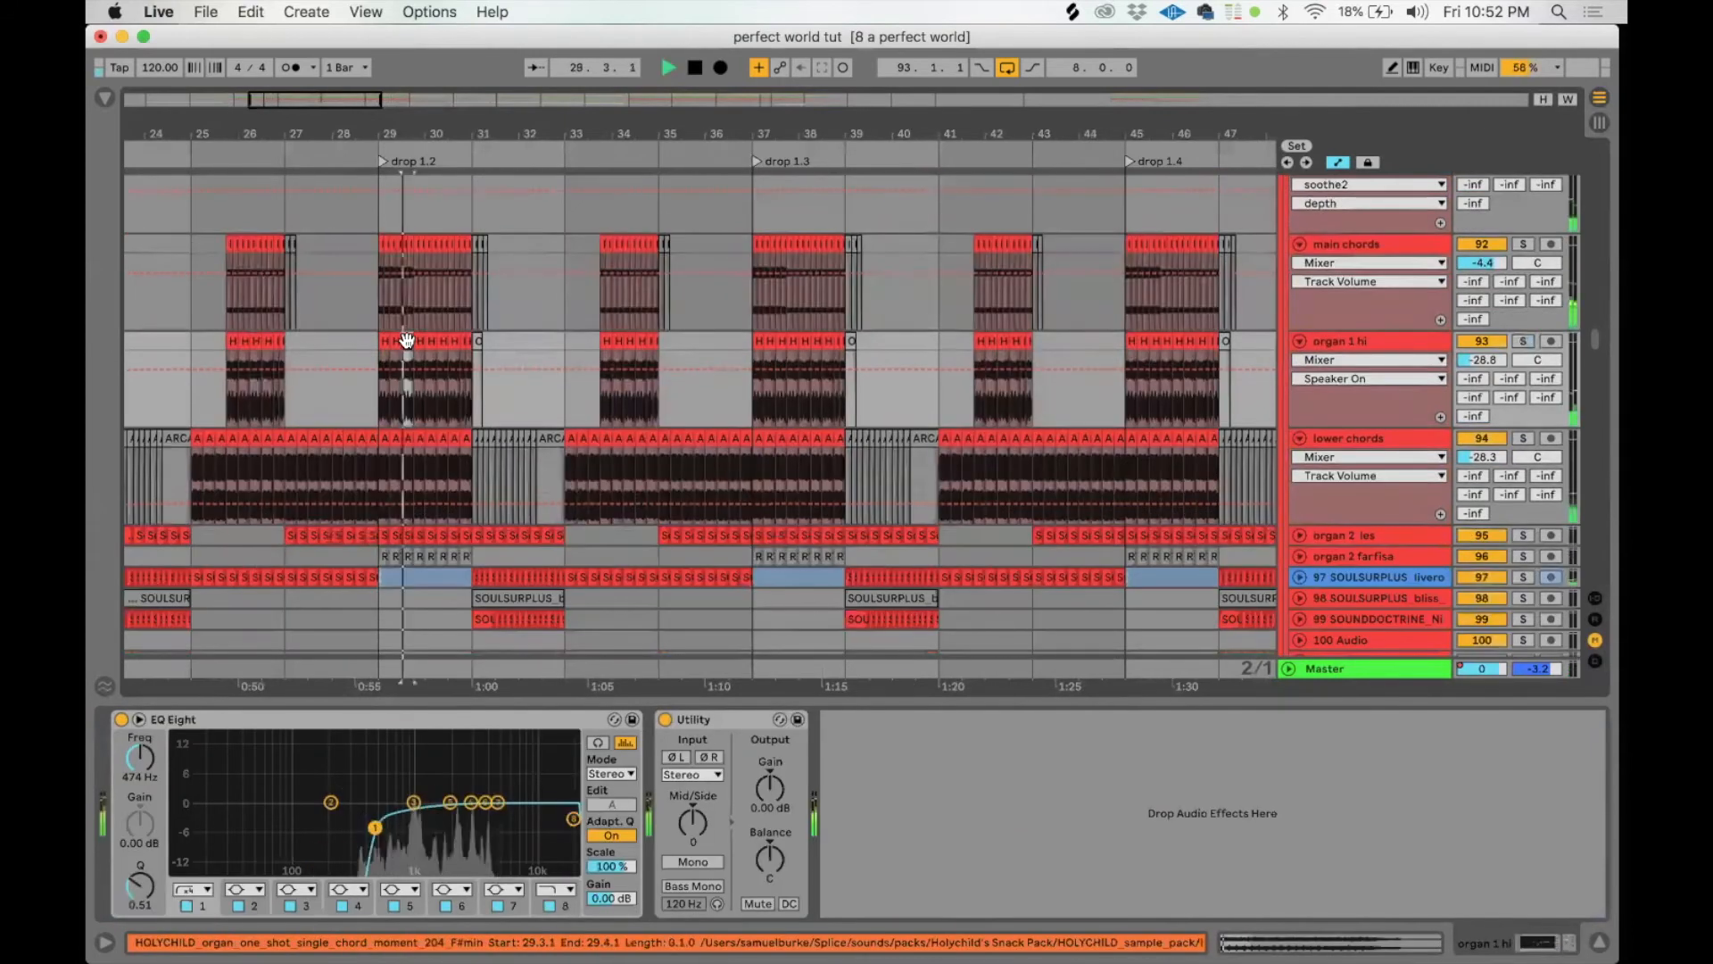
Step: Check the main chords EQ Eight and audition the soloed lower chords track from 34.4.1
left_click(1523, 345)
scroll(1380, 268, "up", 2)
left_click(1381, 229)
left_click(207, 787)
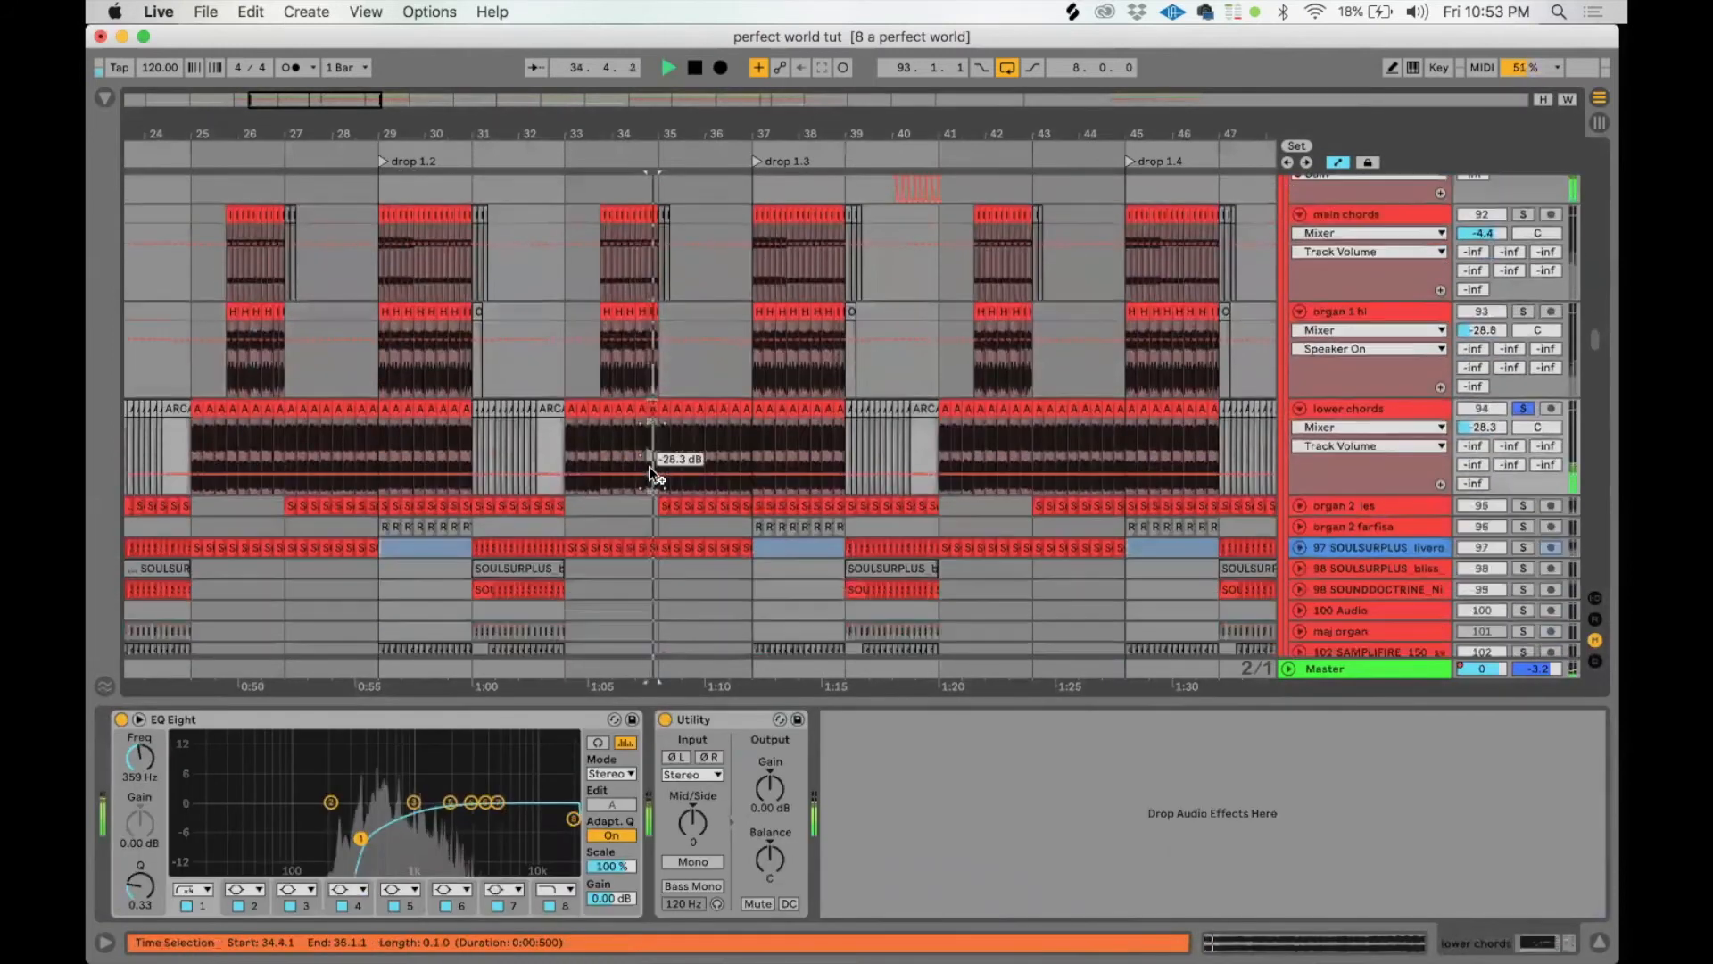
Step: Unfold the organ 2 les track and audition it soloed from 36.1.1 and 45.1.1
left_click(707, 505)
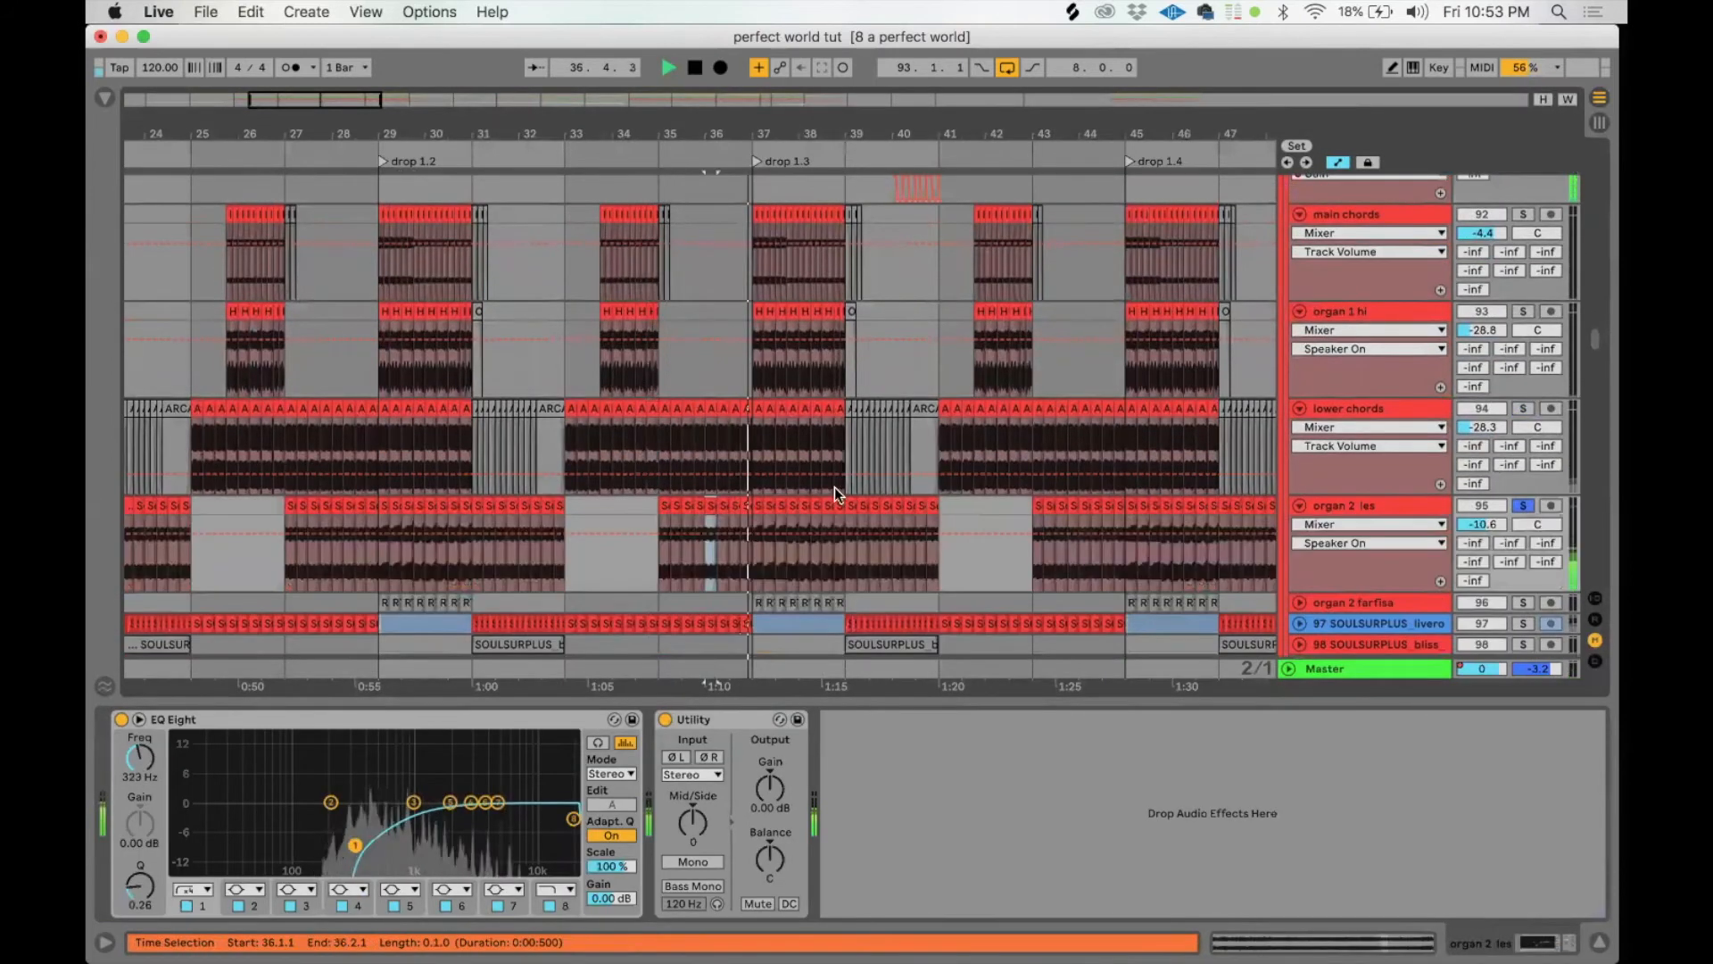
key("space")
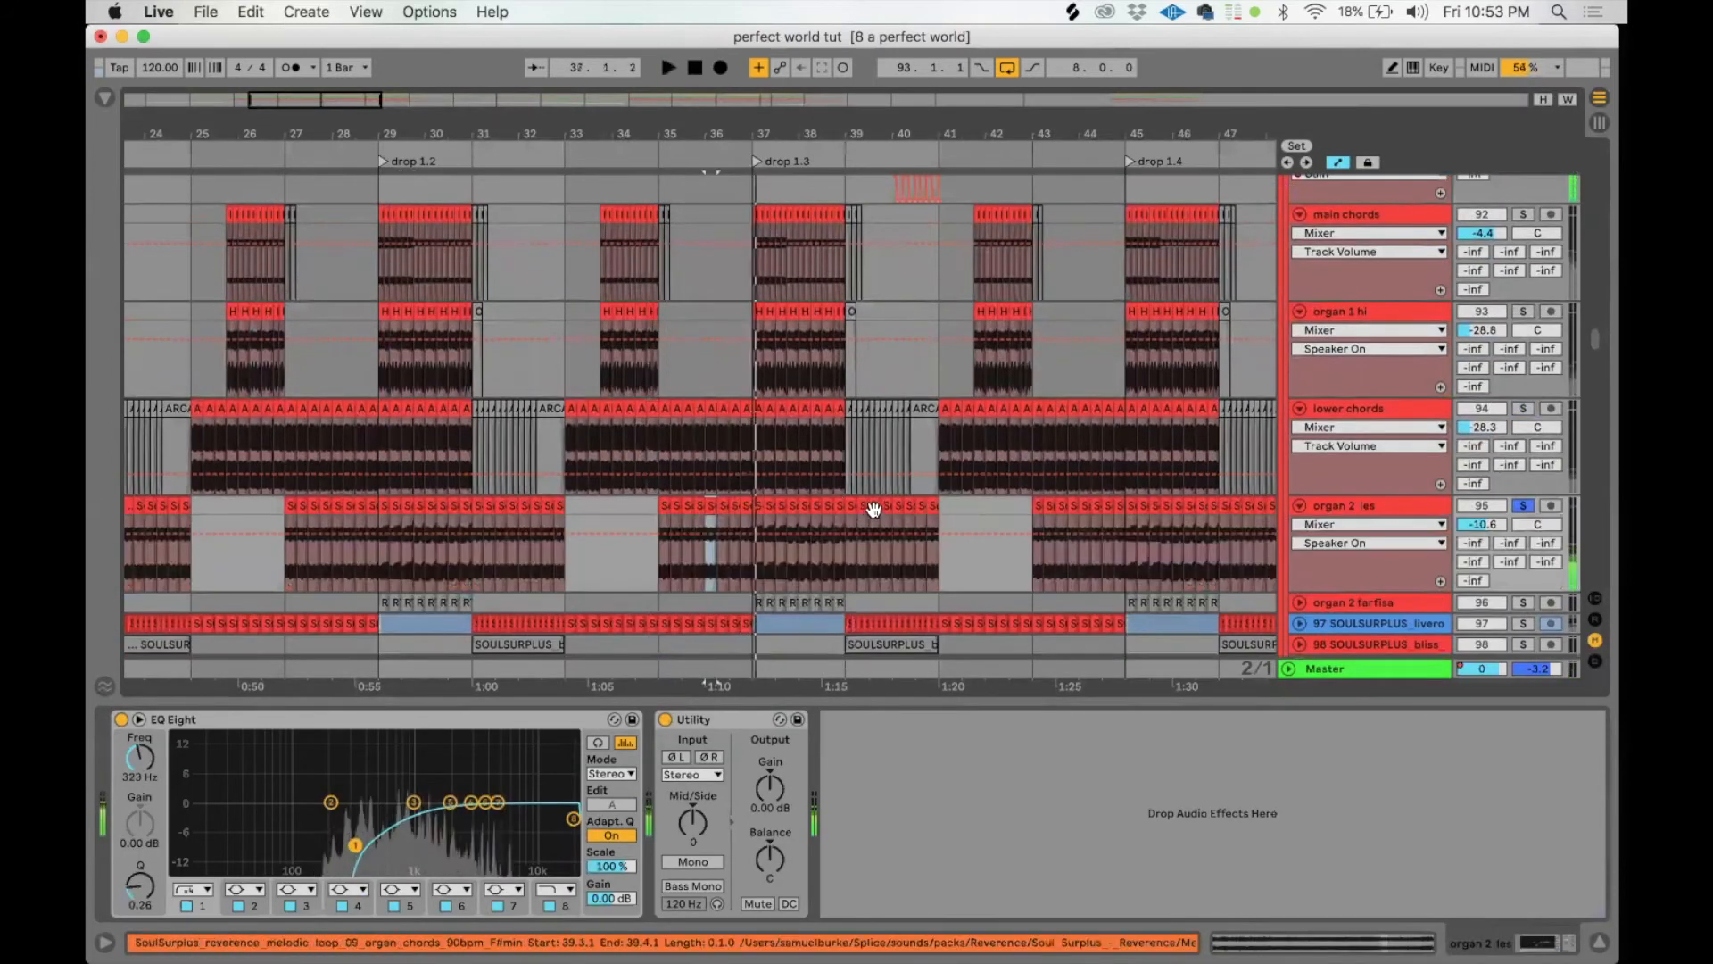
left_click(1058, 511)
left_click(1127, 512)
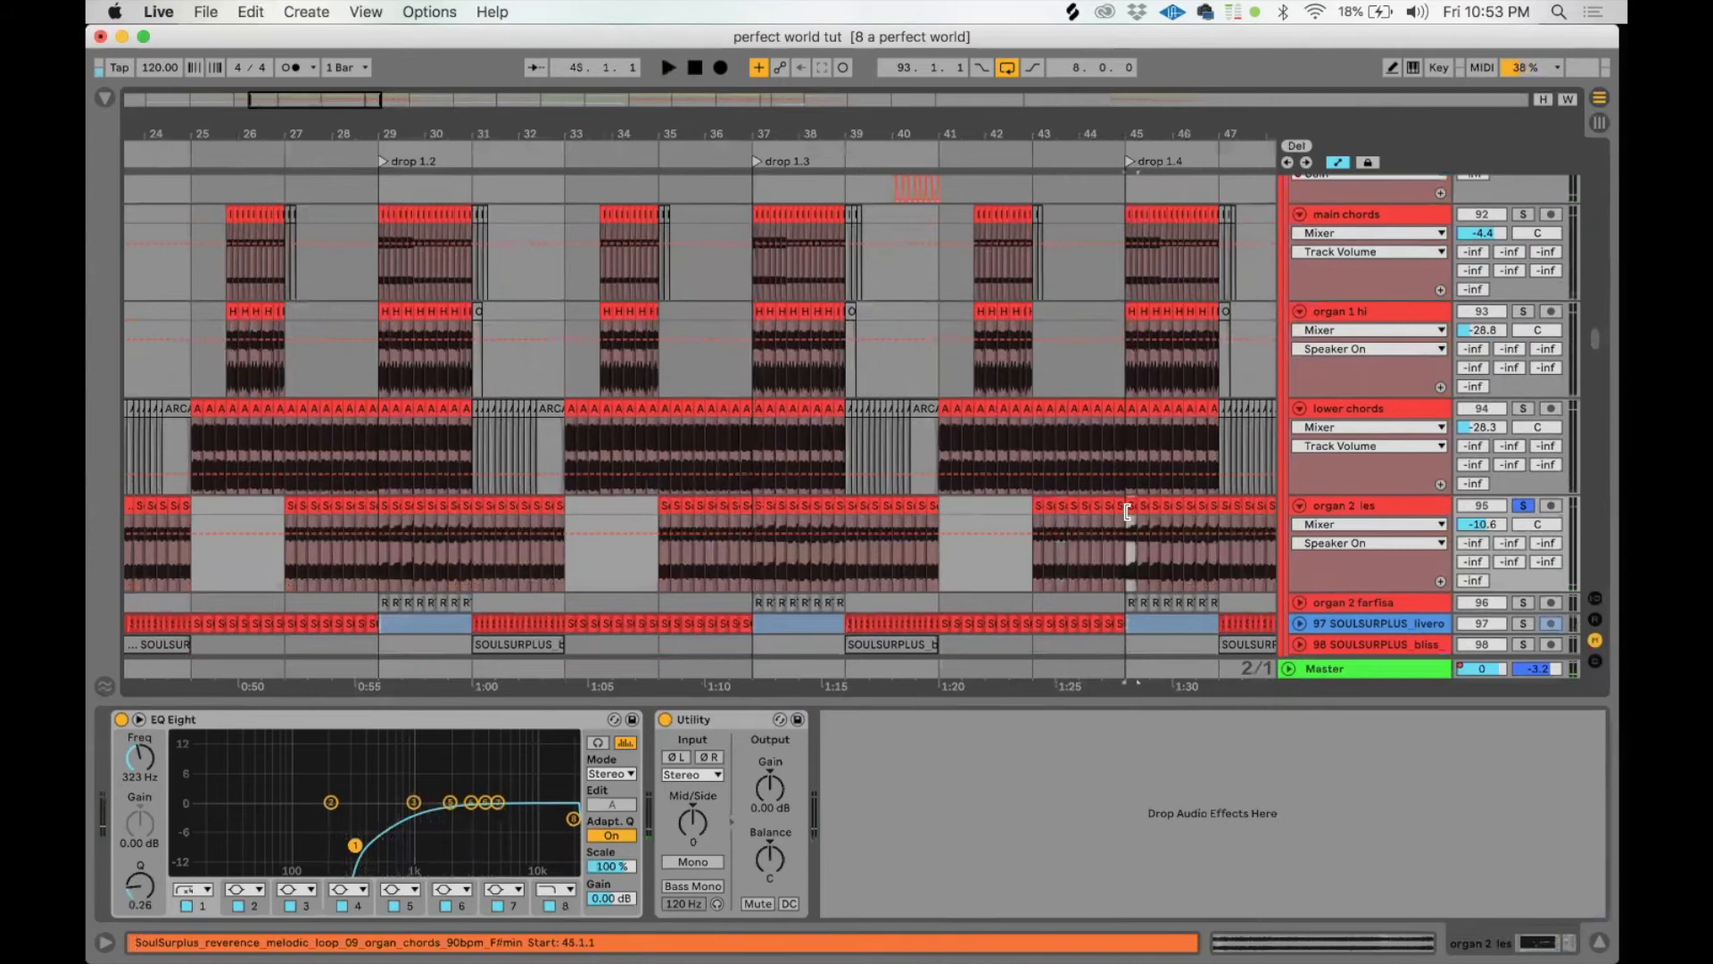
key("space")
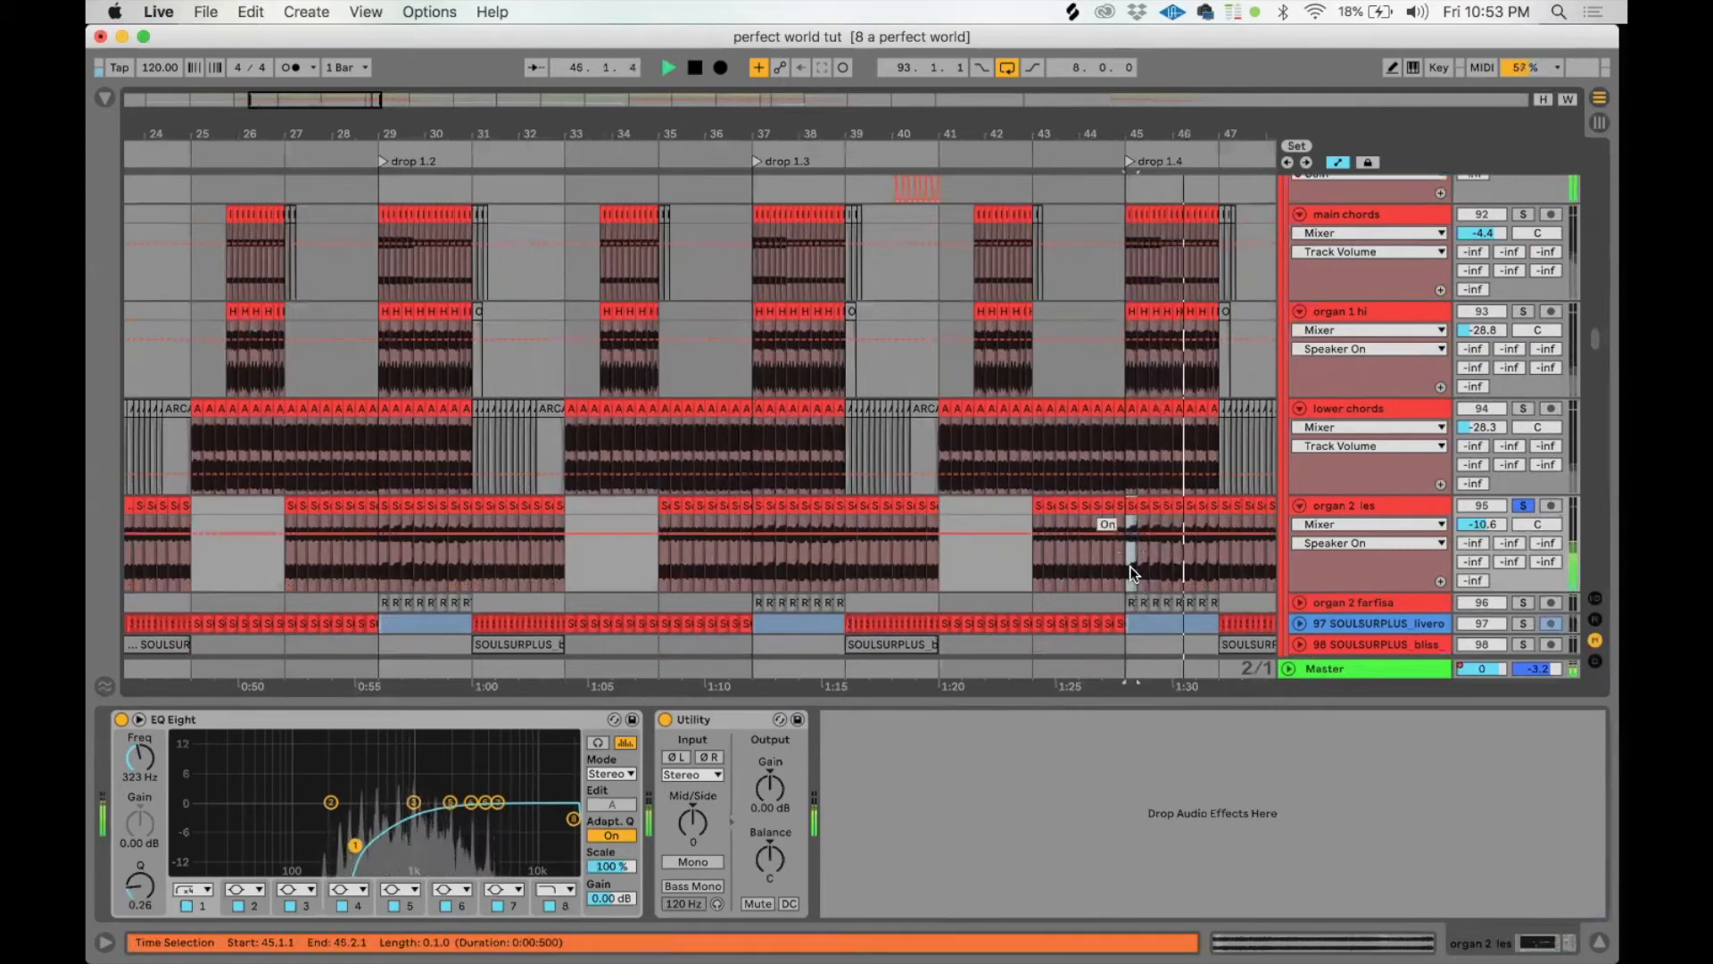
Step: Select 45.1.1 to 47.1.1 from main chords through organ 2 les and audition those four tracks soloed together
left_click_drag(1128, 566, 1220, 258)
key("space")
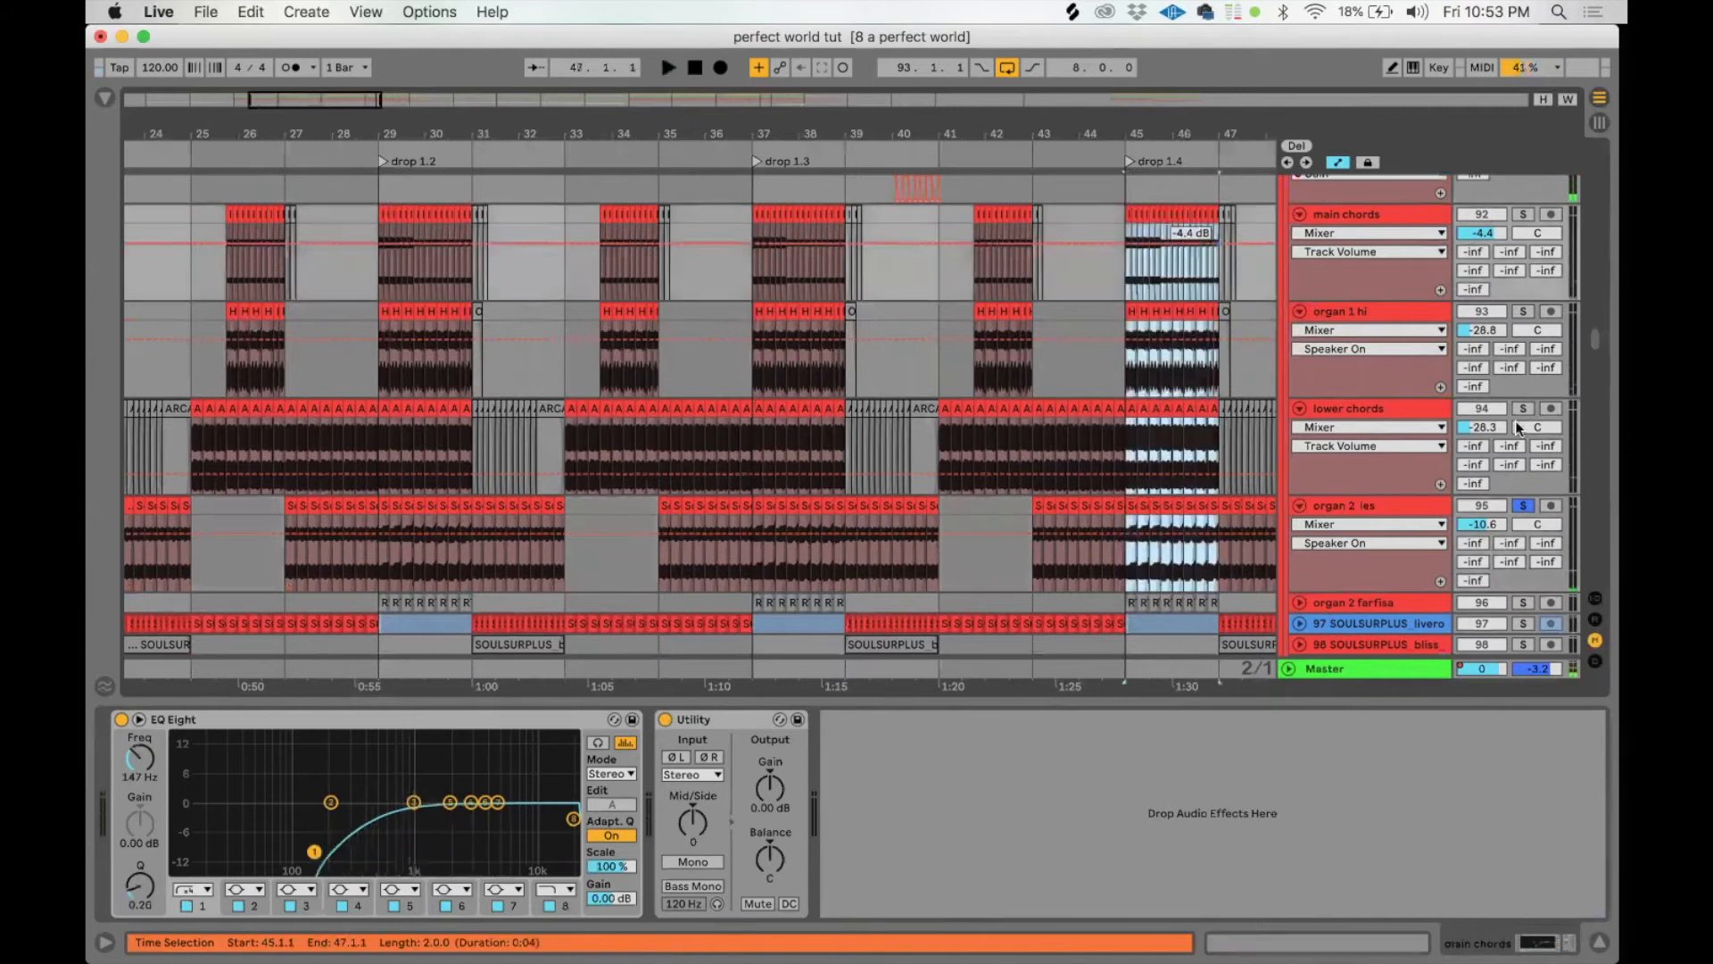
key("space")
left_click(1519, 311)
left_click(1519, 217)
scroll(1426, 359, "down", 5)
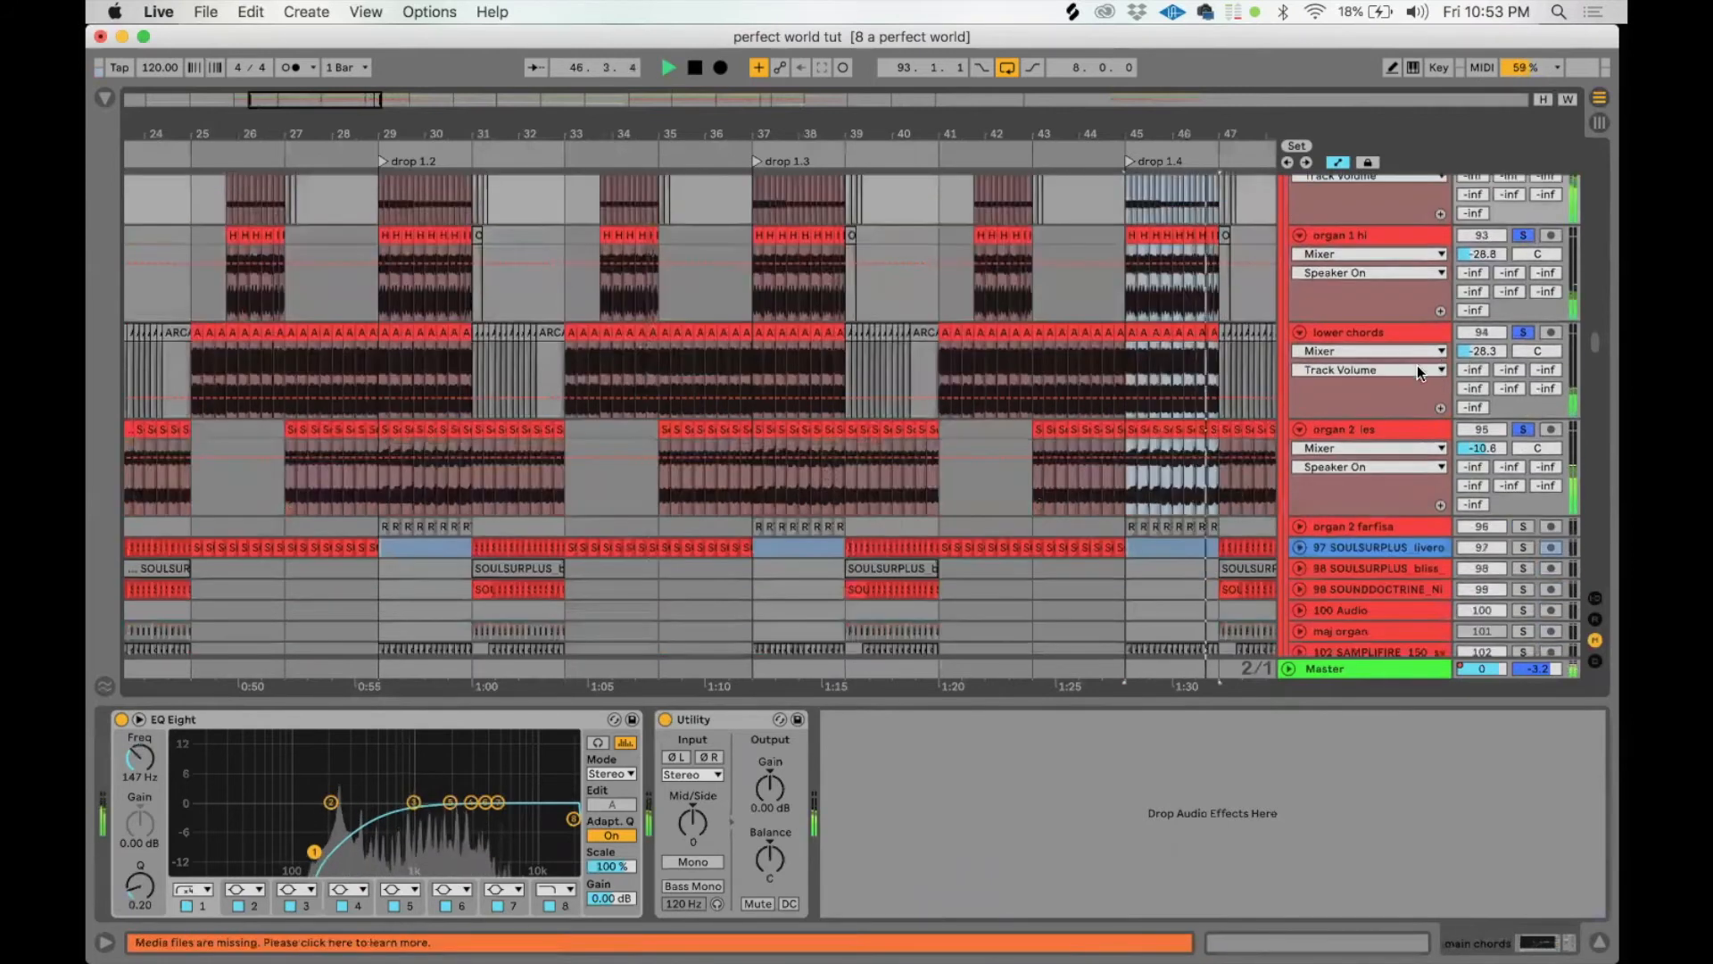
Step: Unfold the 97 SOULSURPLUS_livero track and audition it soloed from bar 41
key("space")
left_click(954, 490)
key("s")
left_click(1298, 488)
key("space")
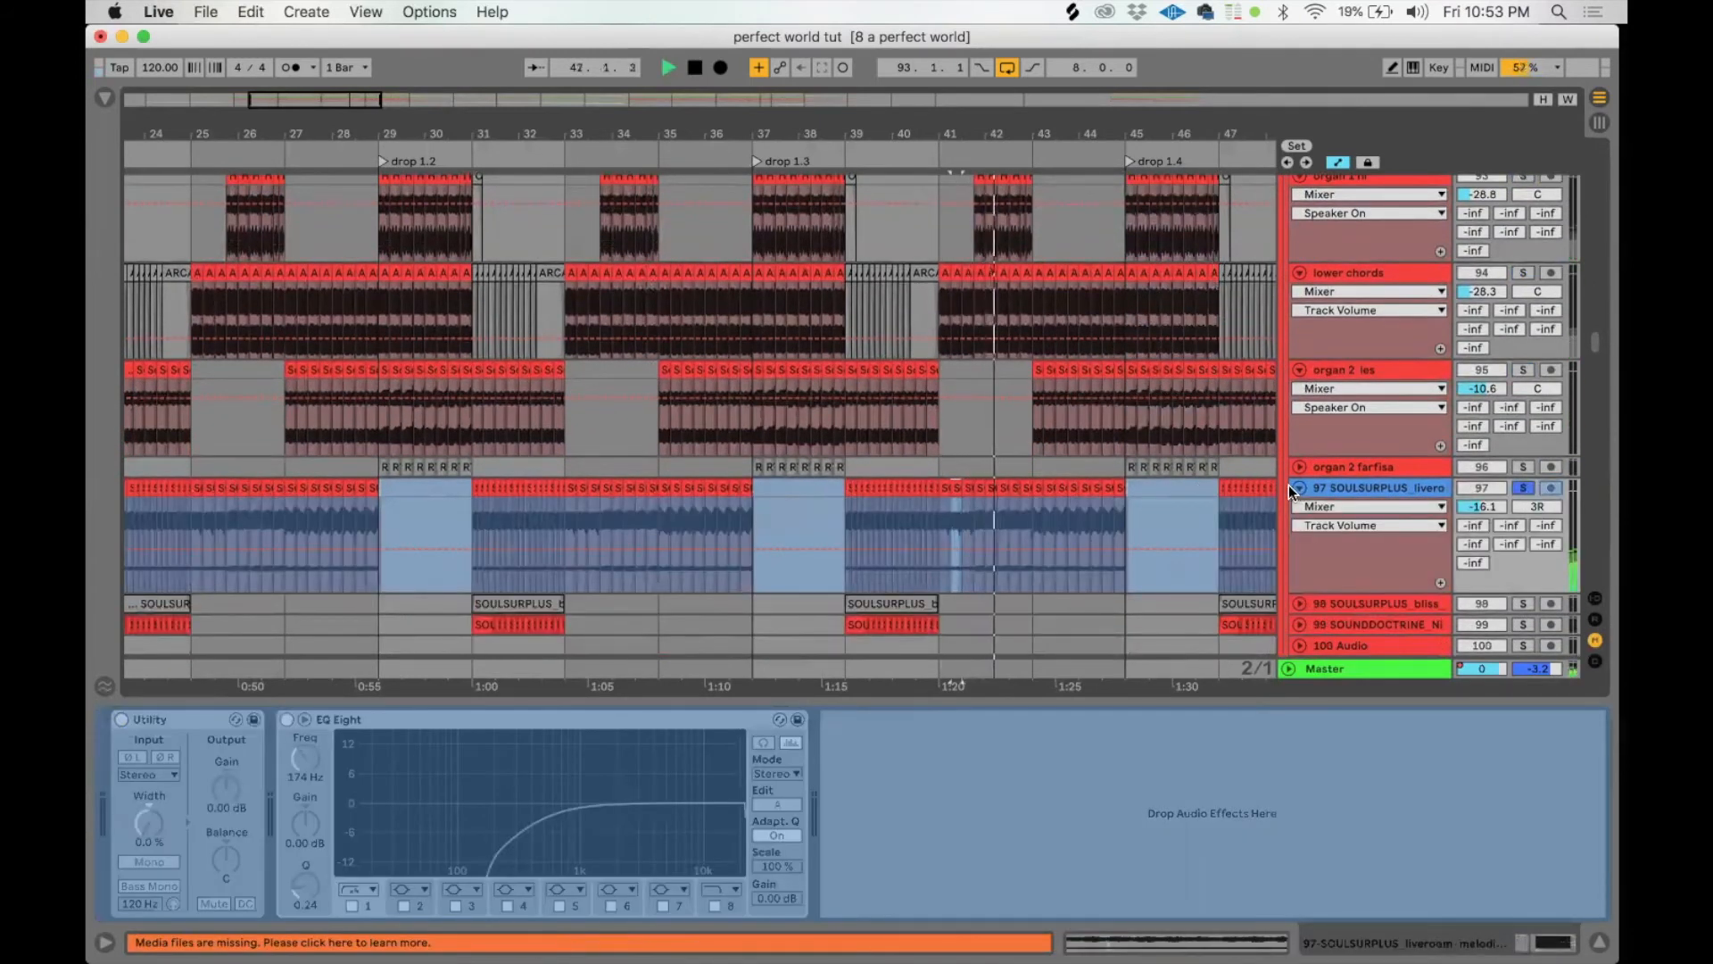
Step: Audition the 99 SOUNDDOCTRINE track soloed from 47.1.1
scroll(1304, 519, "down", 5)
key("space")
left_click(1226, 461)
key("s")
key("space")
scroll(1221, 482, "down", 4)
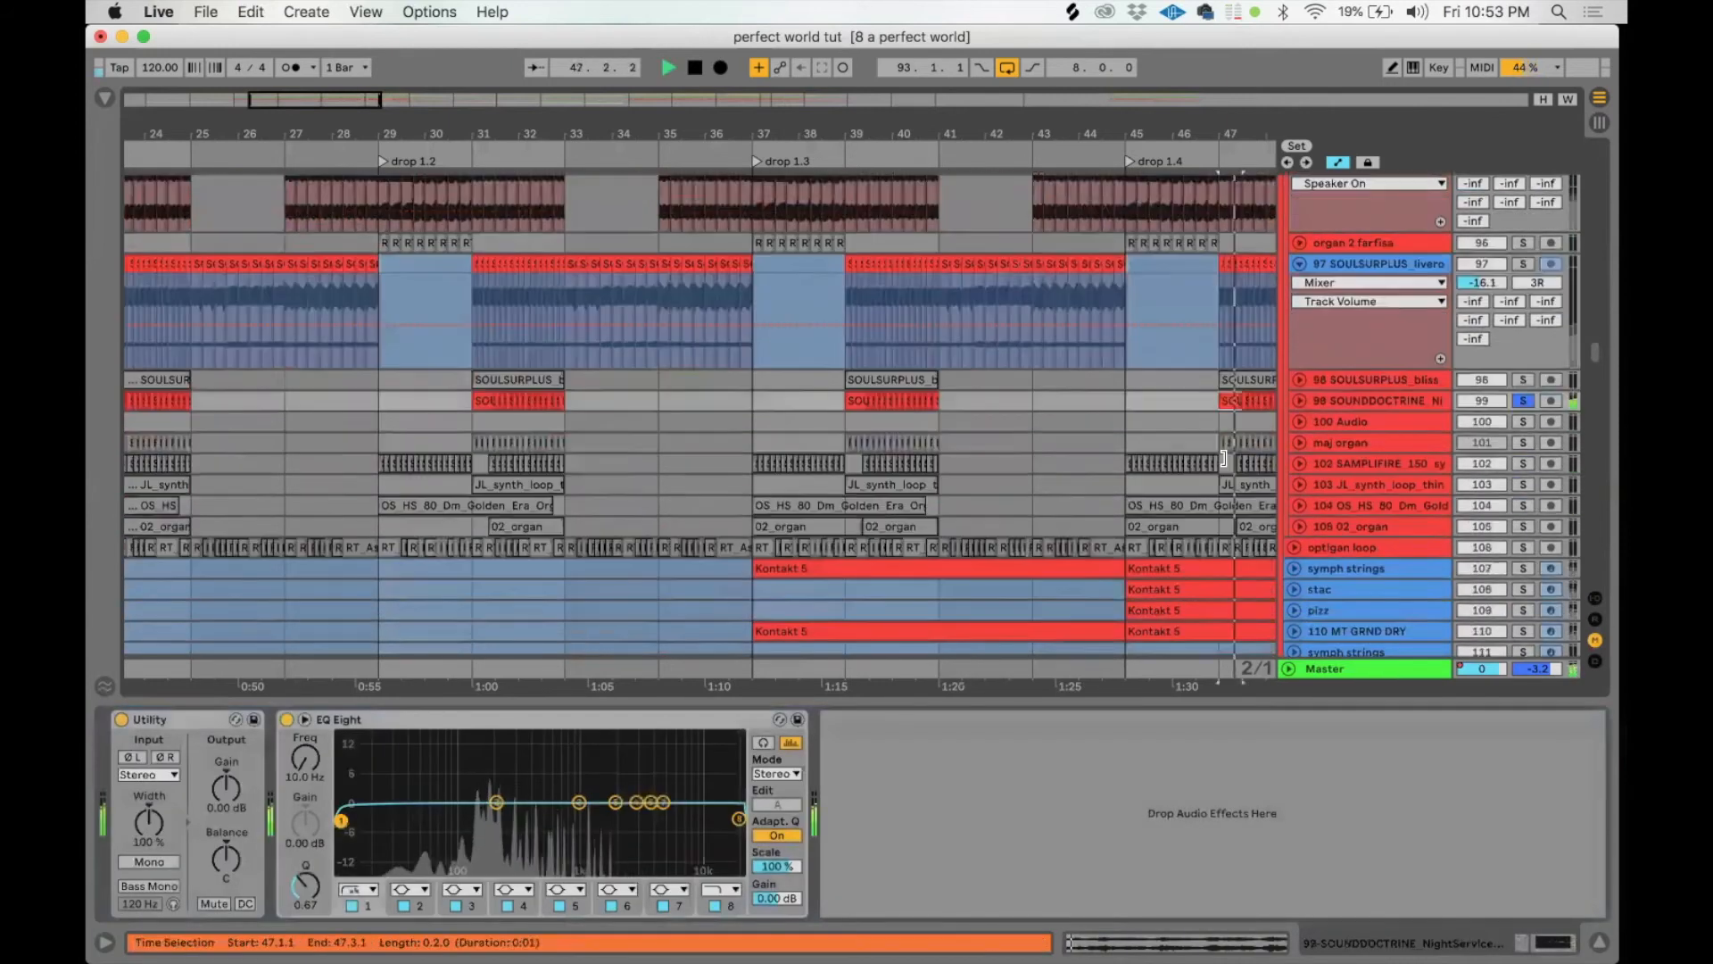
scroll(1217, 501, "down", 1)
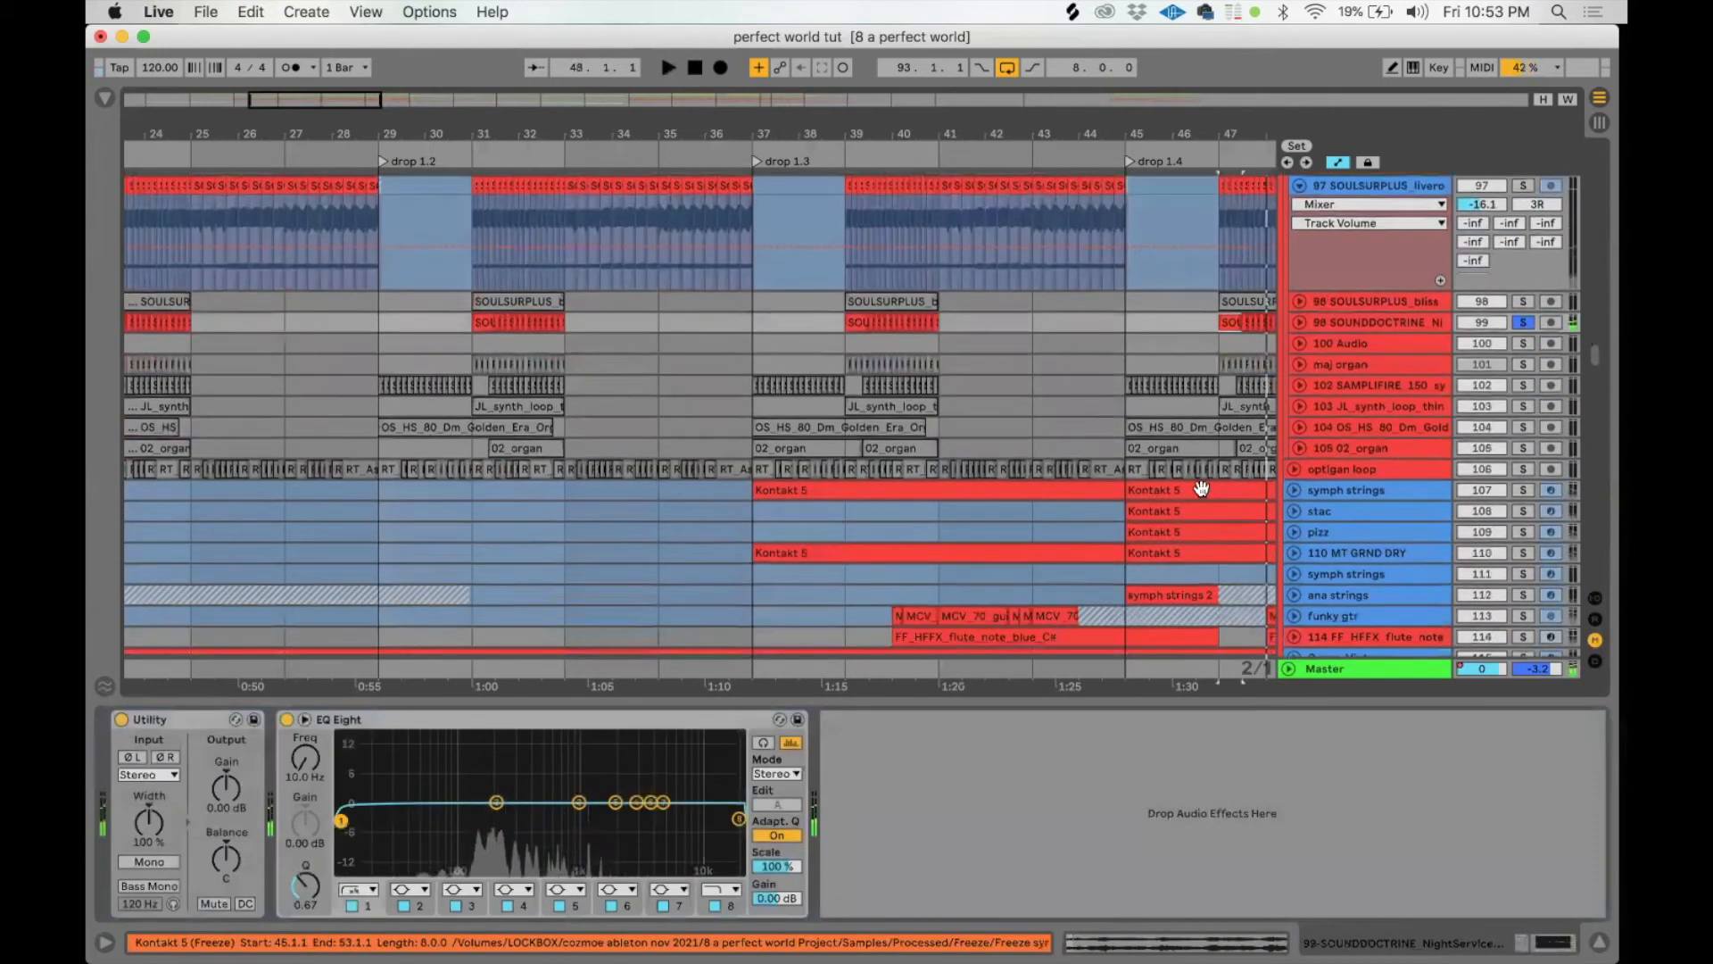
Step: Audition the symph strings track 107 soloed from the start of drop 1.4 at 45.1.1
left_click(1199, 488)
key("space")
scroll(1298, 492, "right", 1)
left_click(1329, 489)
key("s")
key("space")
scroll(1329, 489, "down", 2)
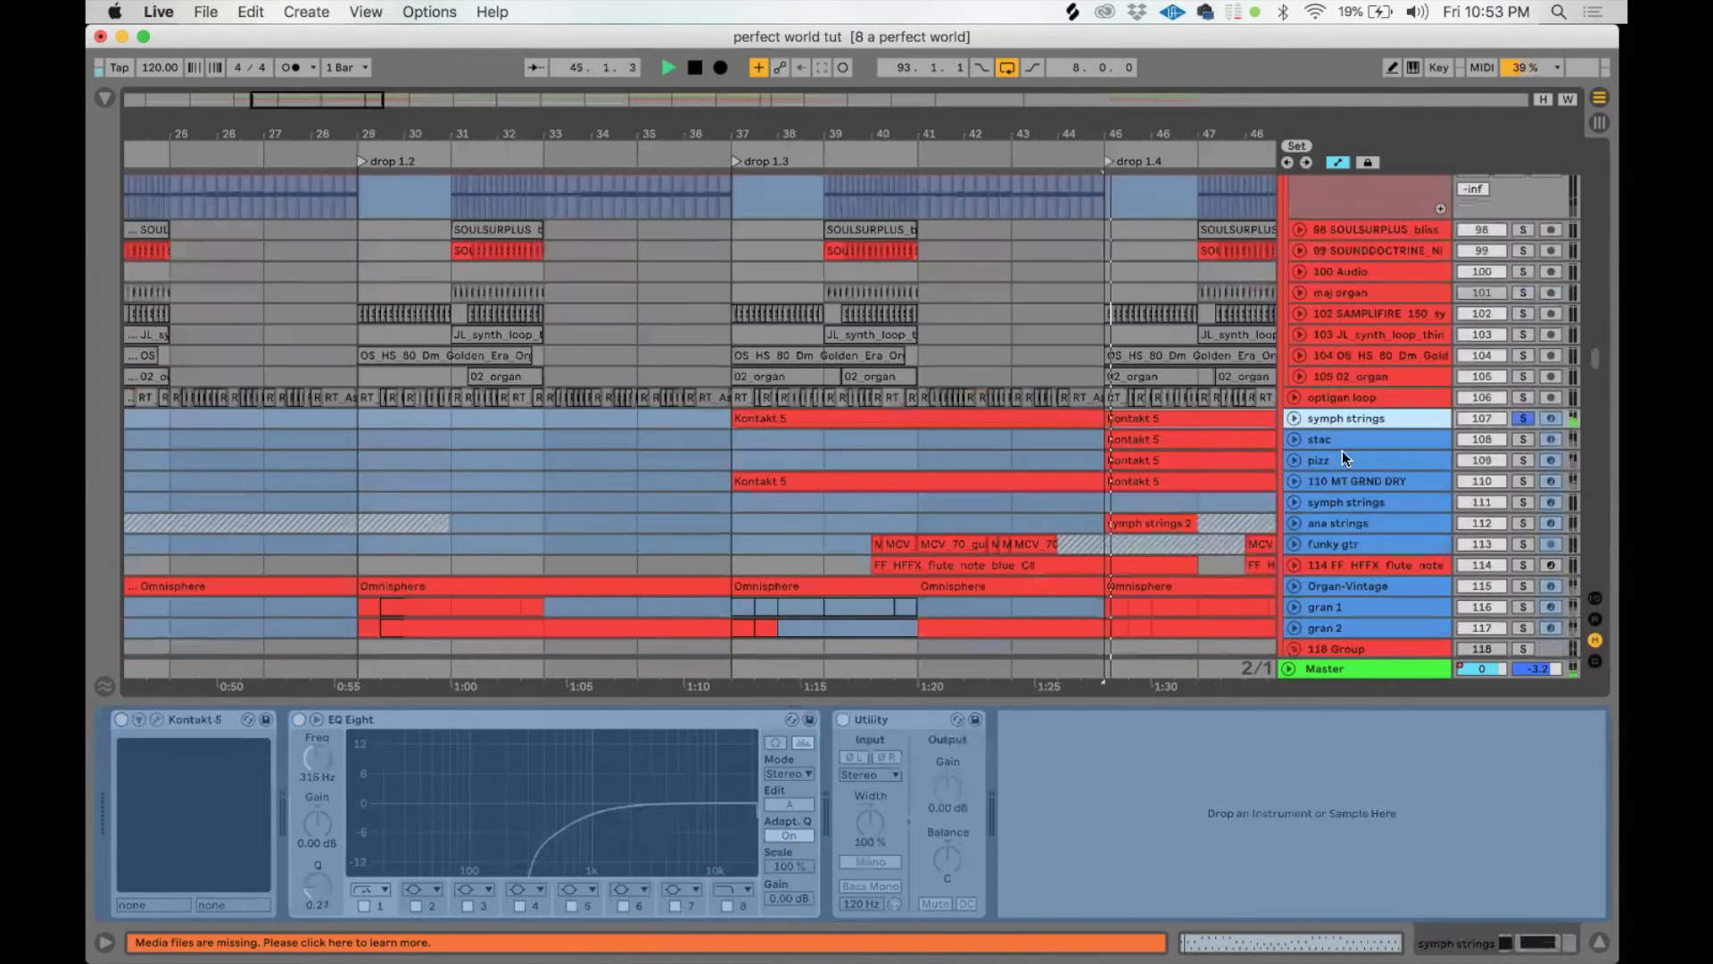
key("space")
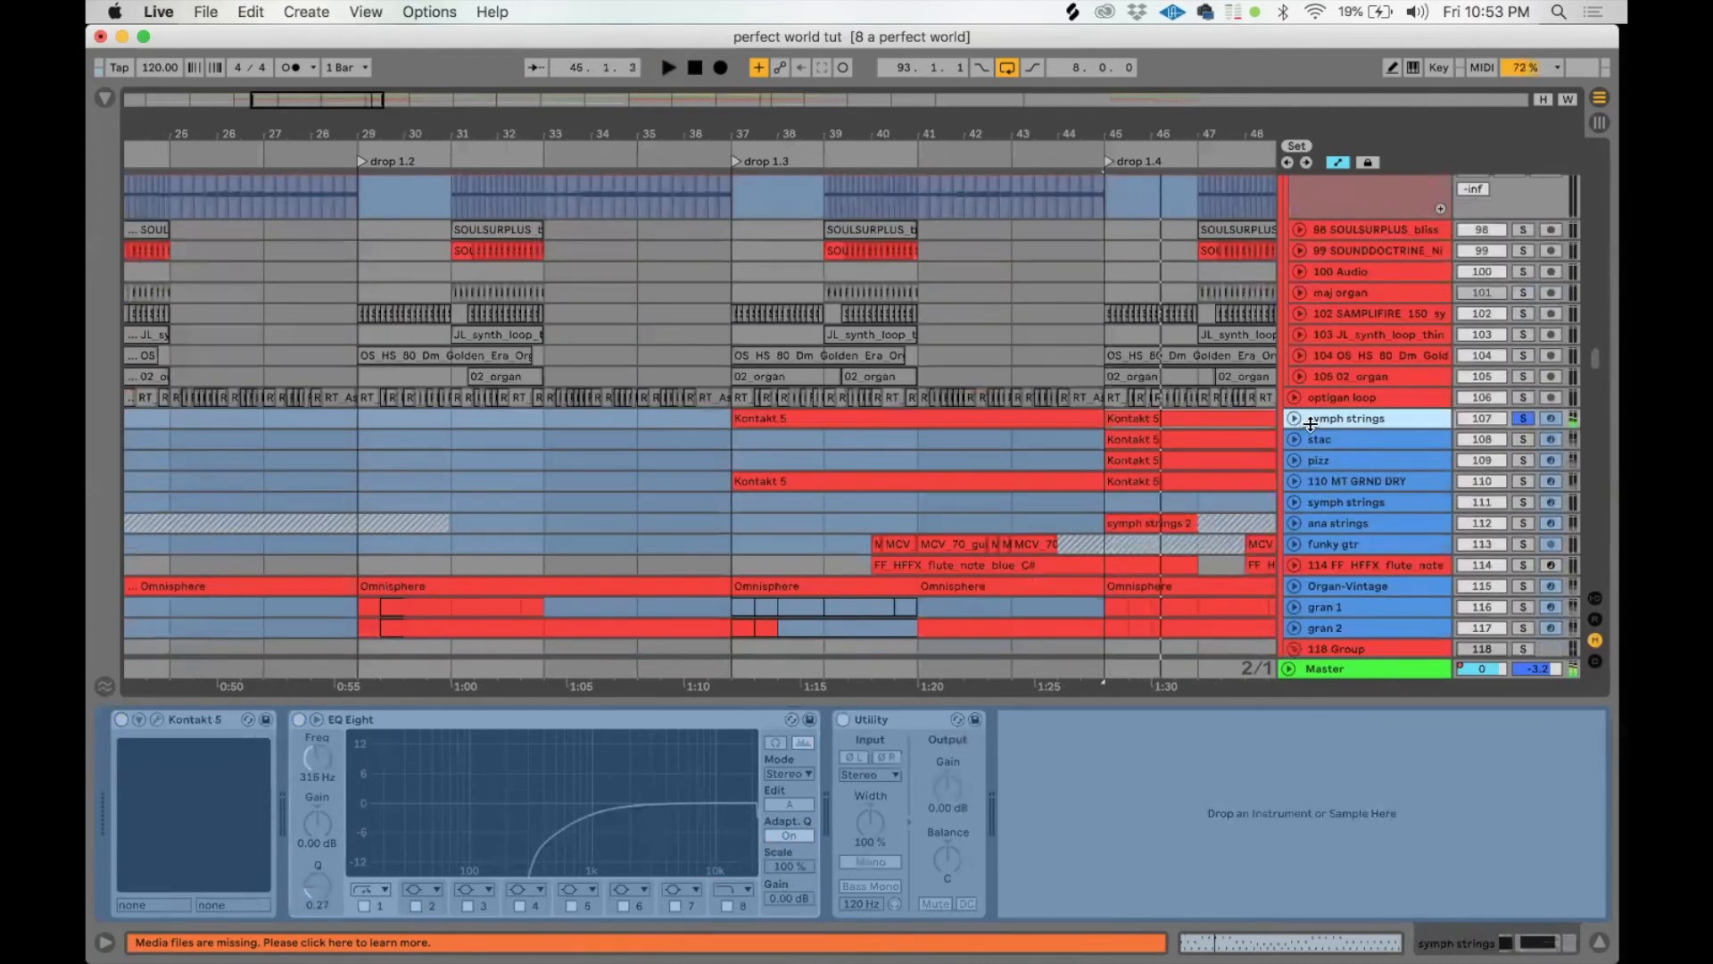
Step: Unfold the symph strings track 107 and audition its drop 1.3 clip from 37.1.1
left_click(1295, 419)
left_click(1223, 424)
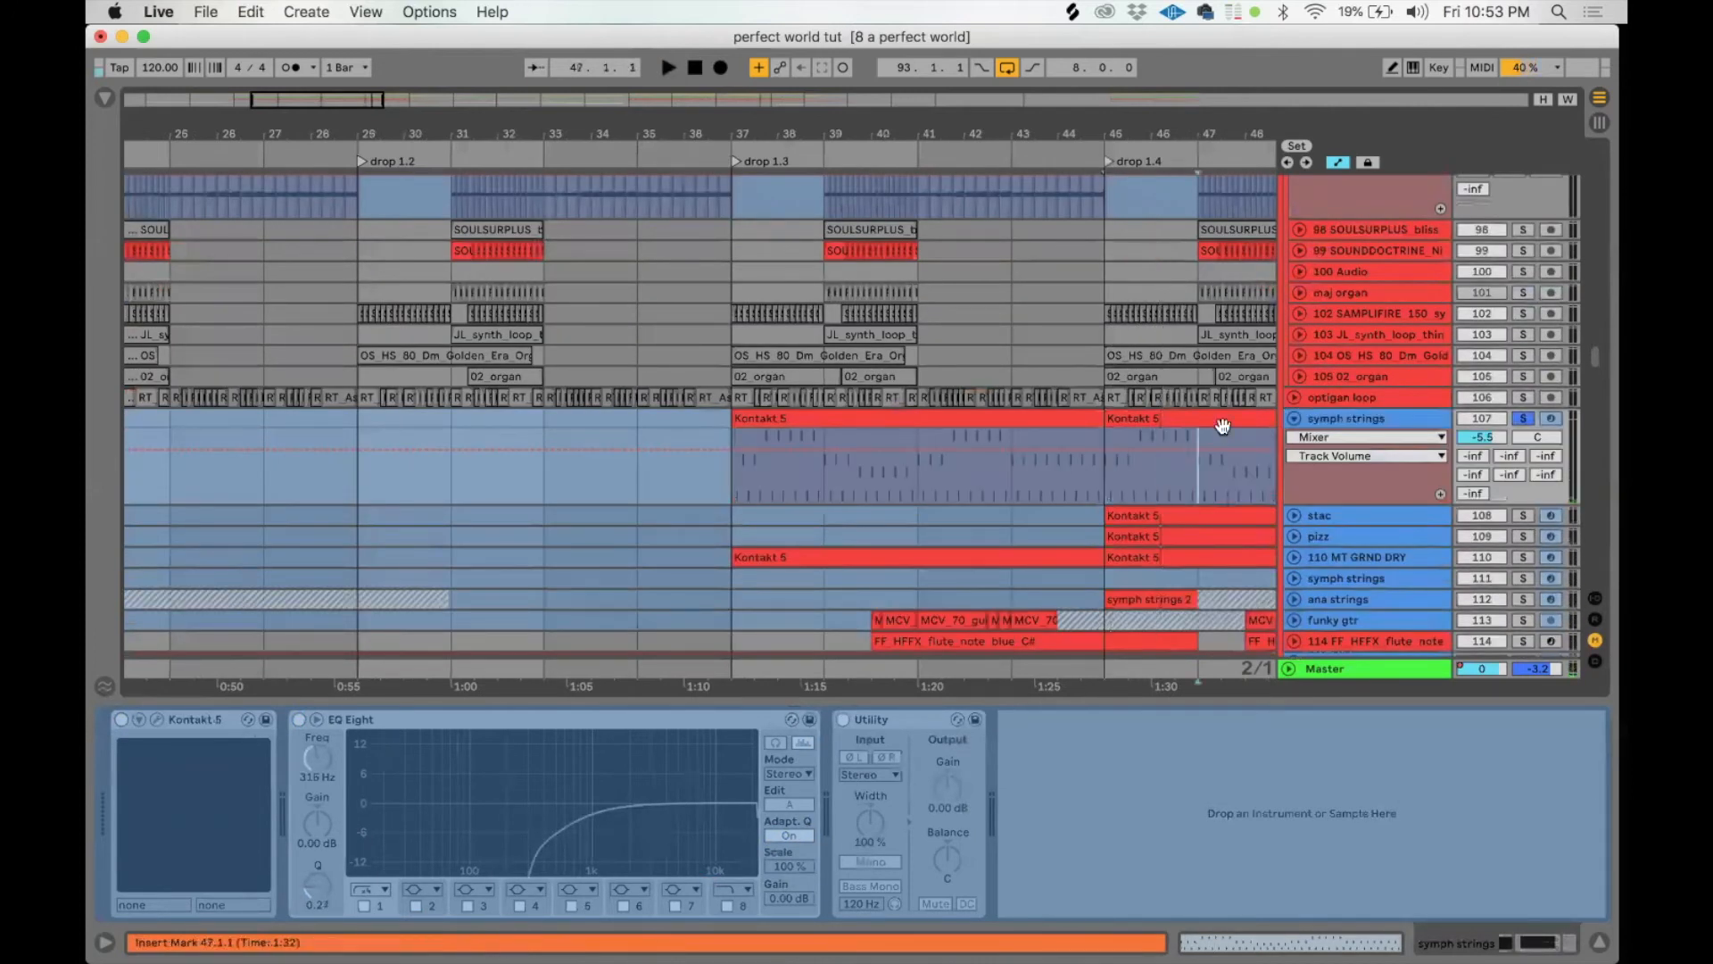
left_click(901, 421)
key("space")
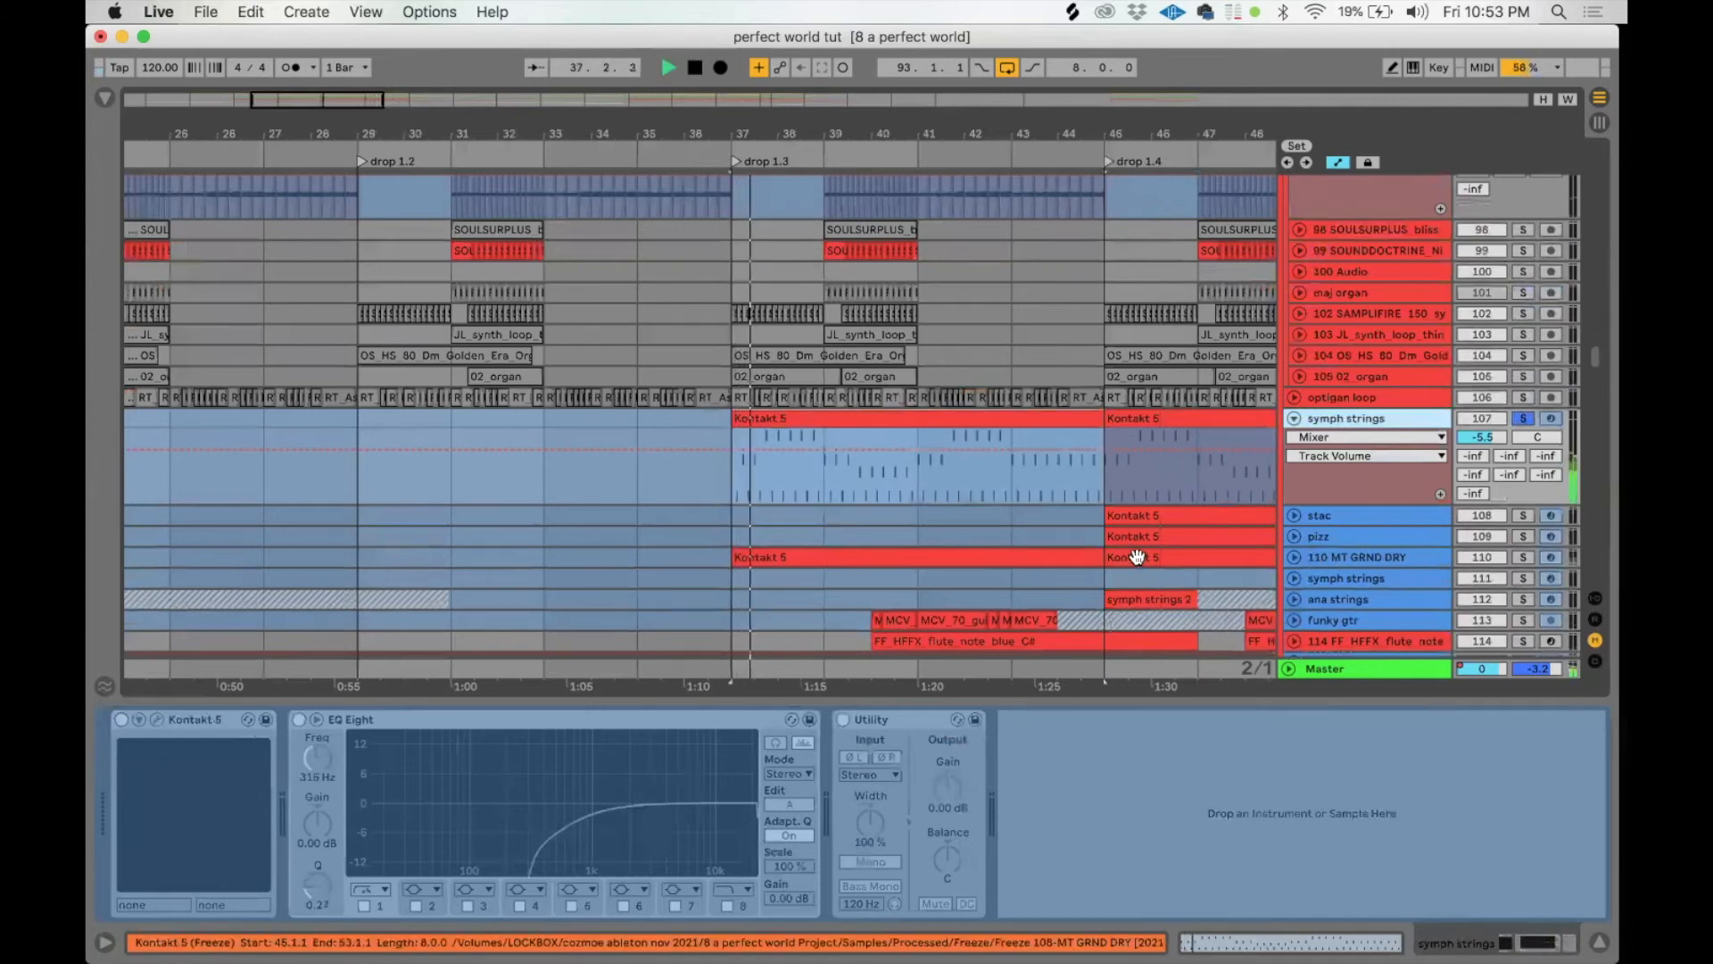
Step: Audition the stac track soloed from 45.1.1 and unfold it to show its notes
left_click(1150, 520)
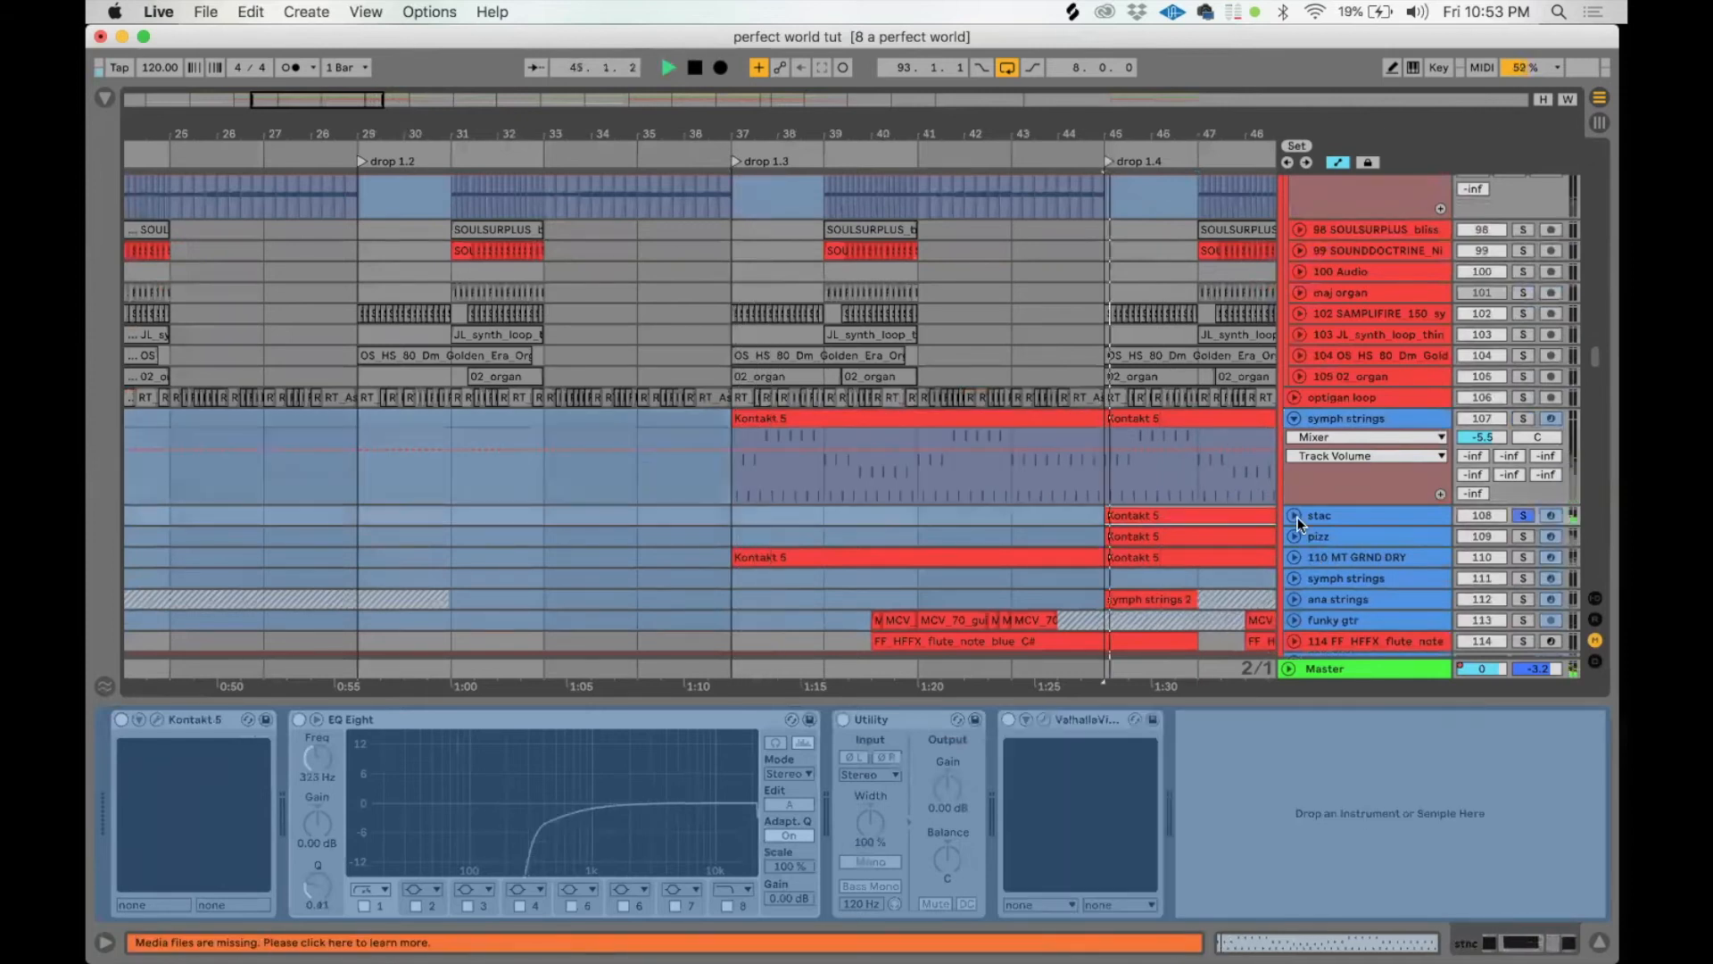
left_click(1295, 516)
key("space")
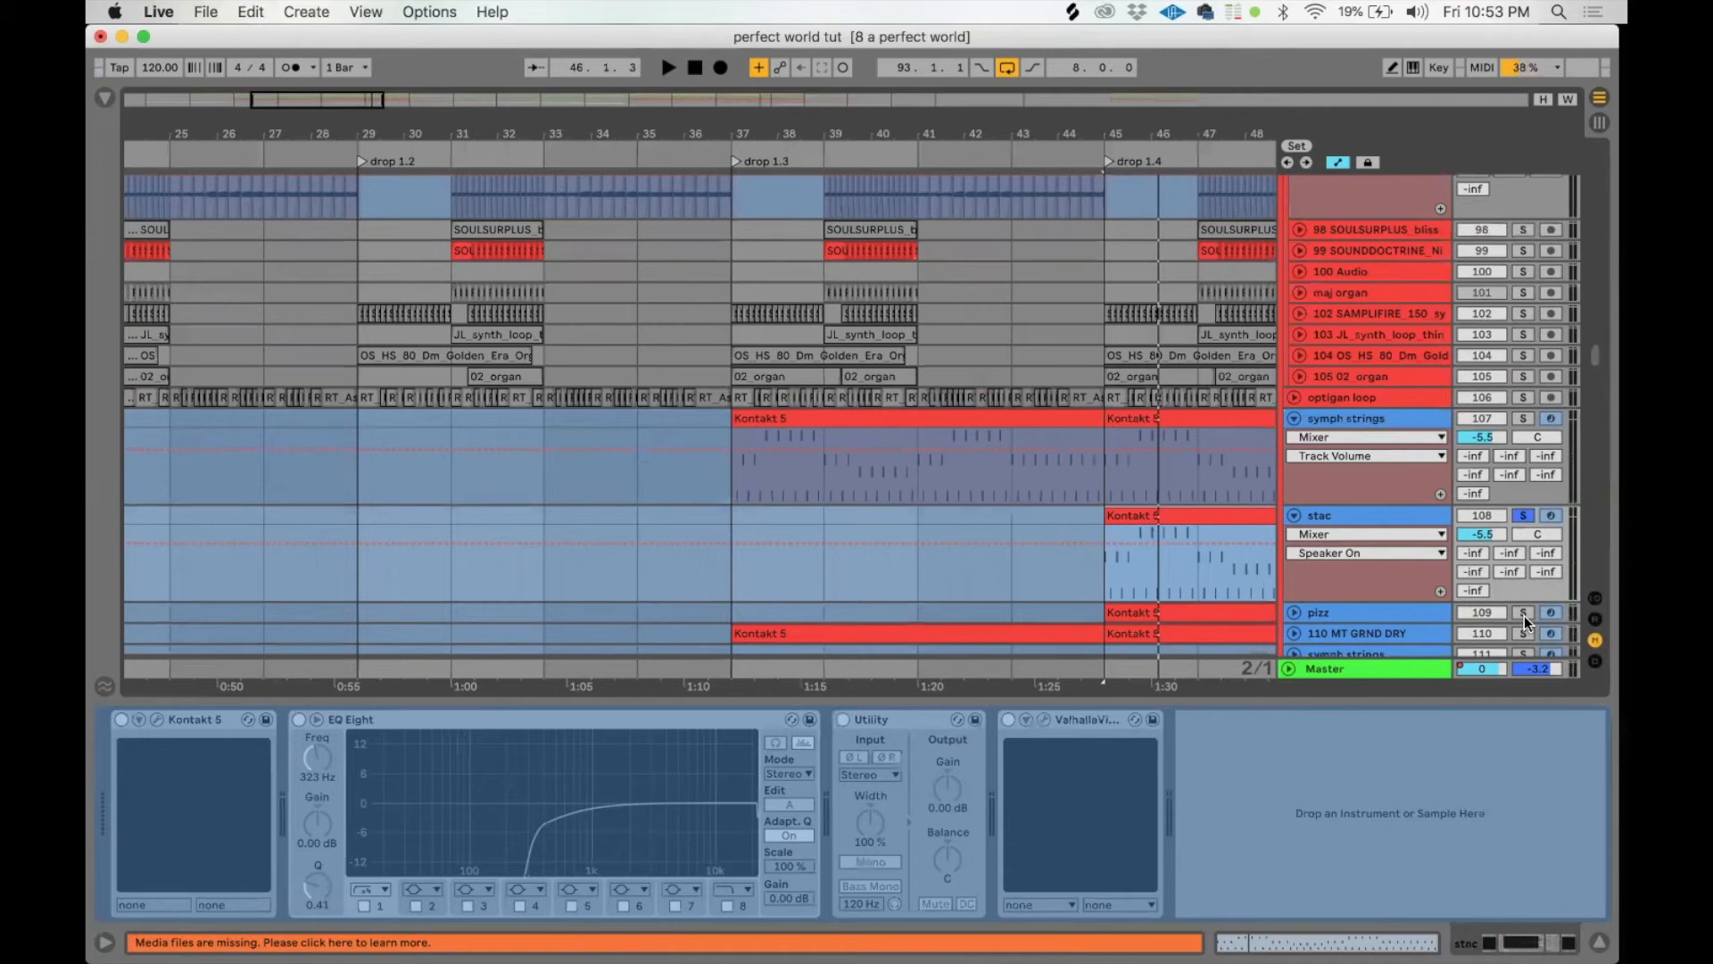
scroll(1387, 527, "down", 3)
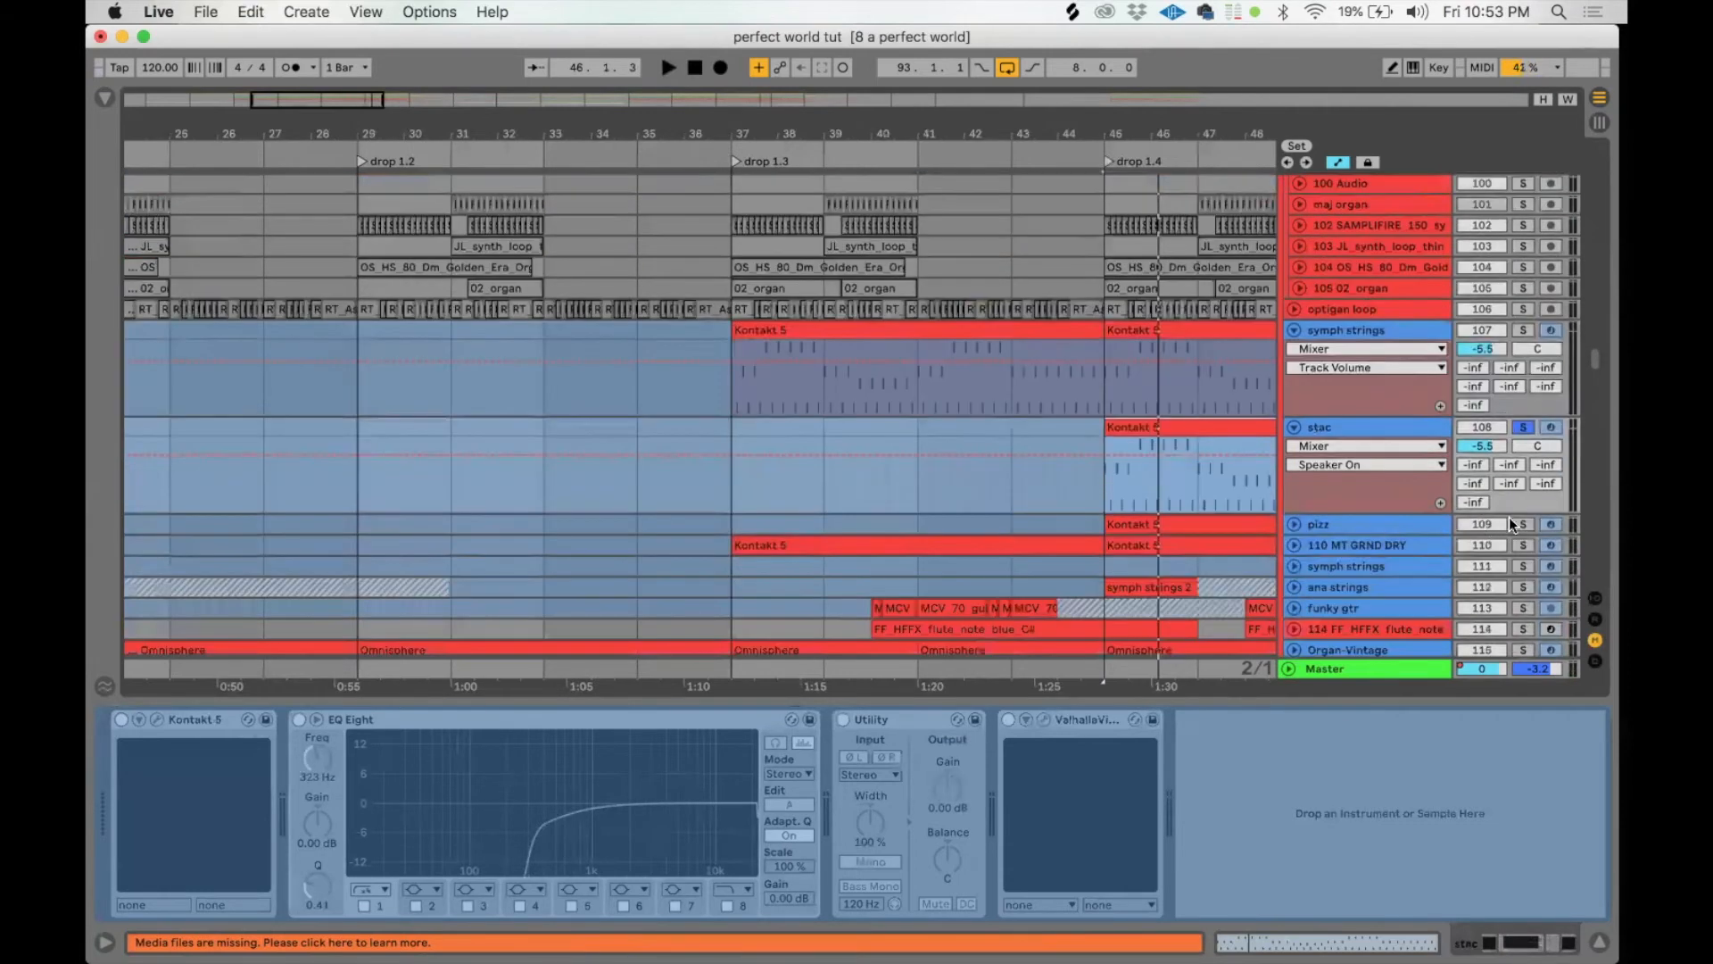
Step: Audition the pizz and 110 MT GRND DRY tracks soloed in drop 1.4 and unfold both to show their notes
left_click(1374, 425)
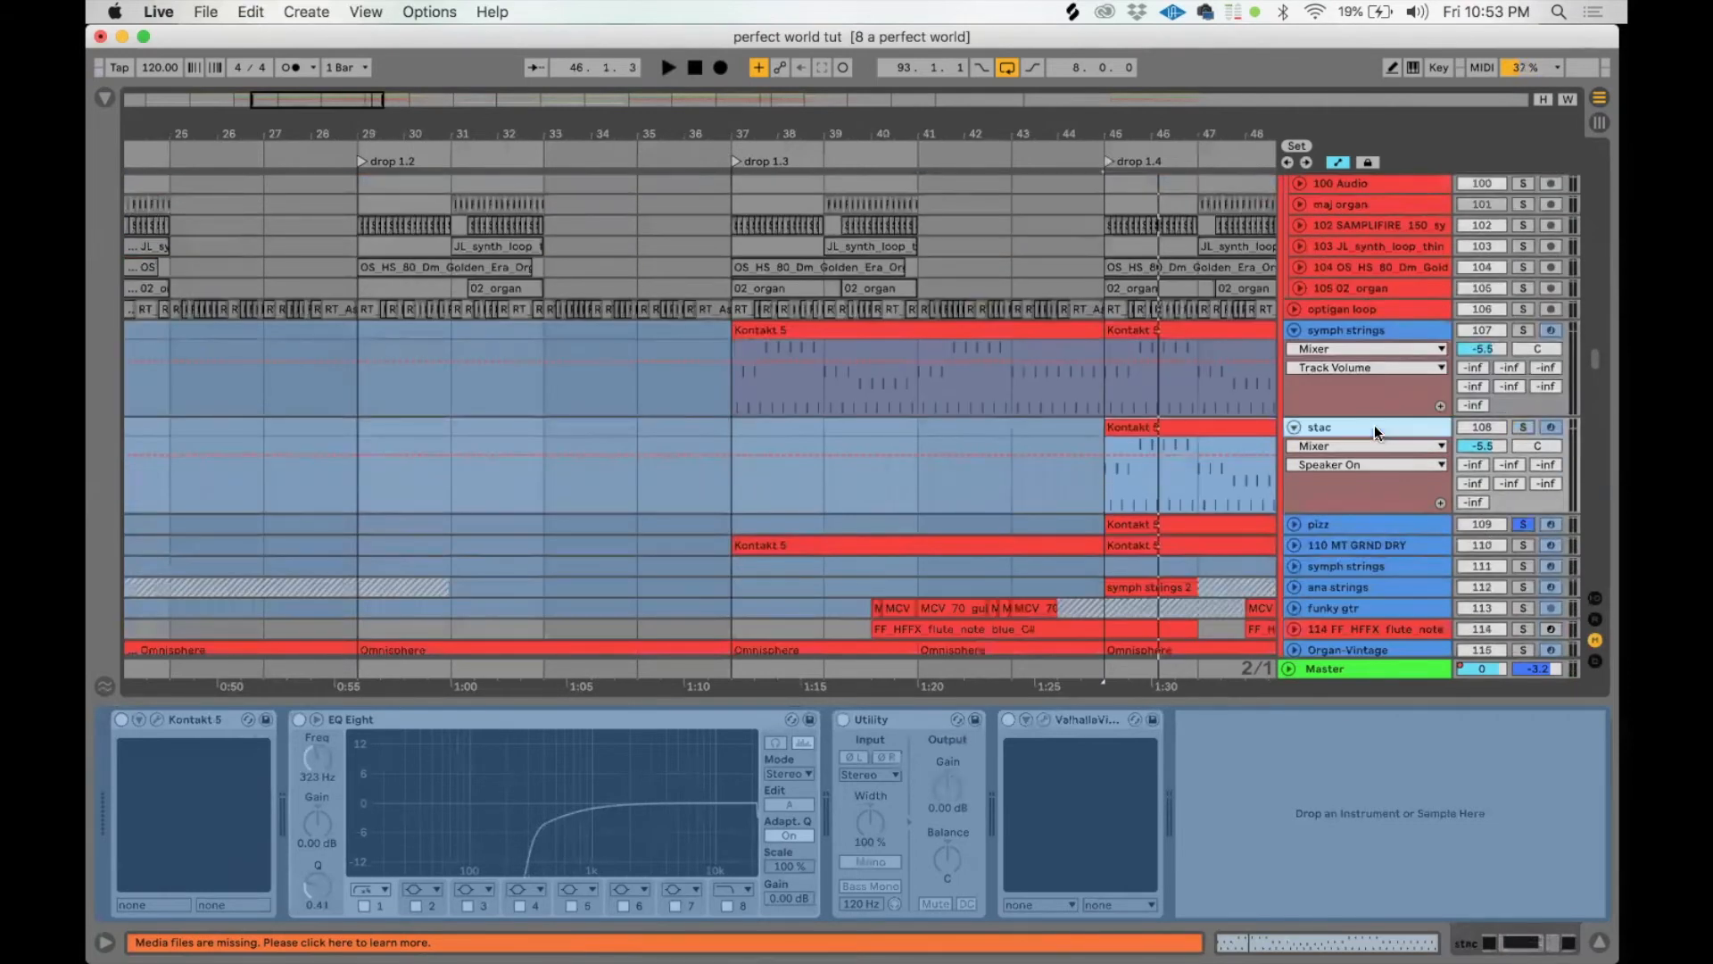
left_click(1365, 527)
key("space")
left_click(1294, 520)
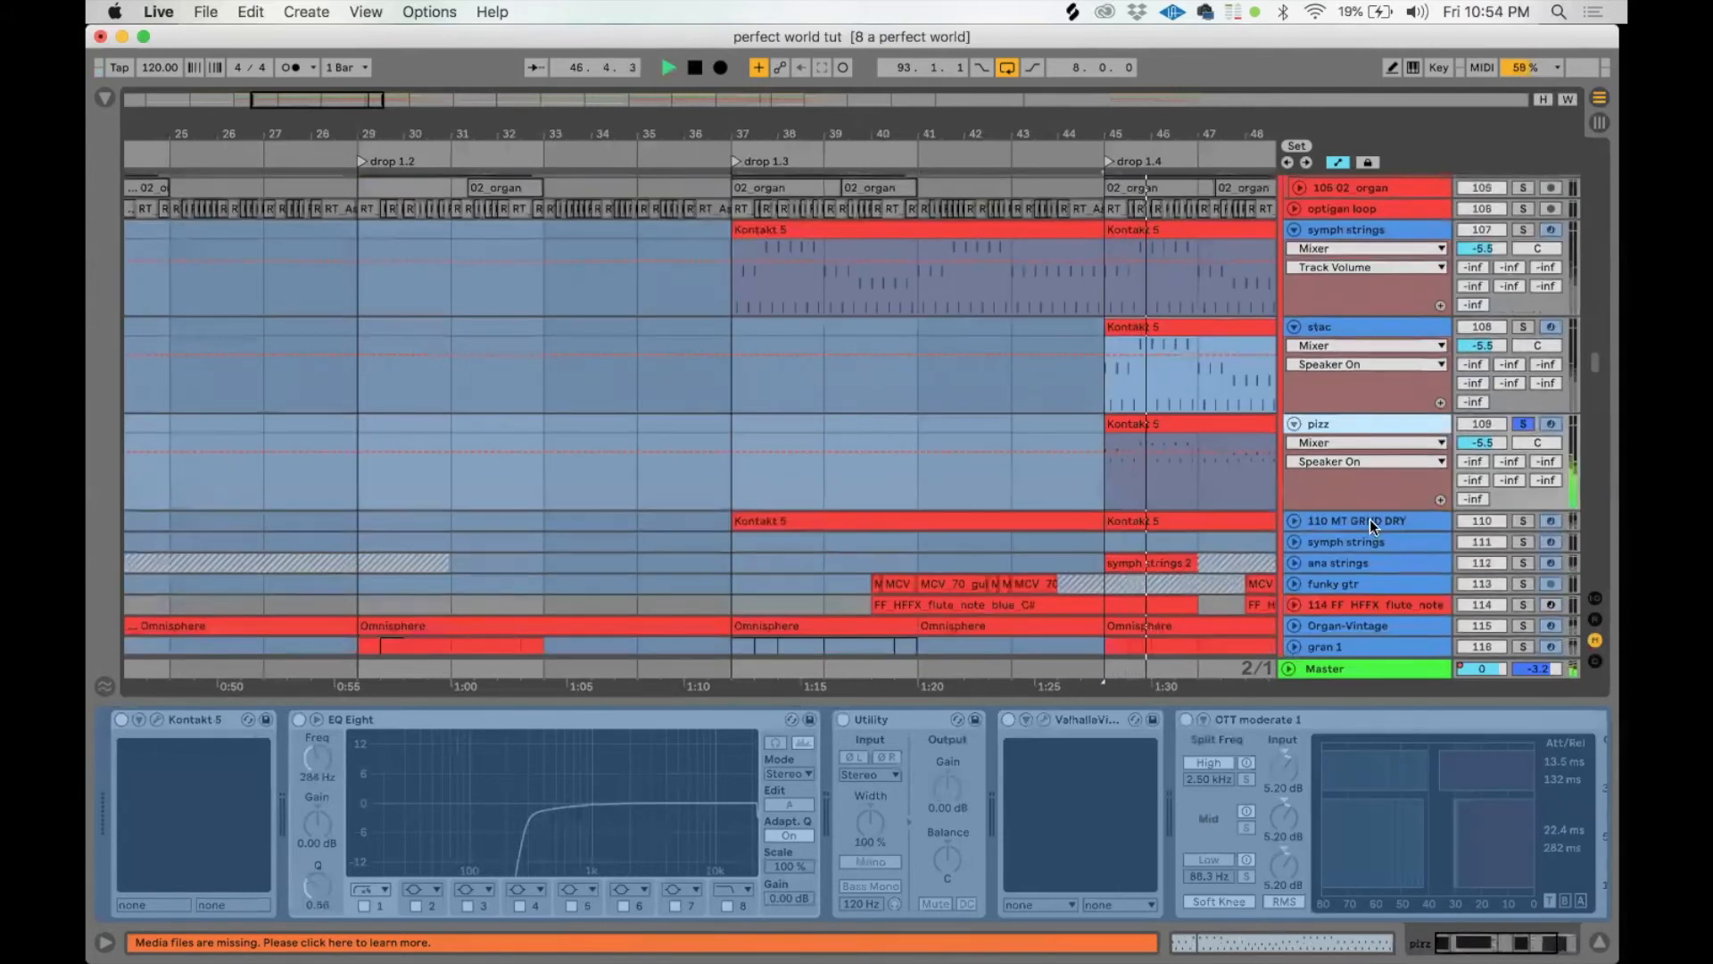
left_click(1317, 522)
left_click(1294, 520)
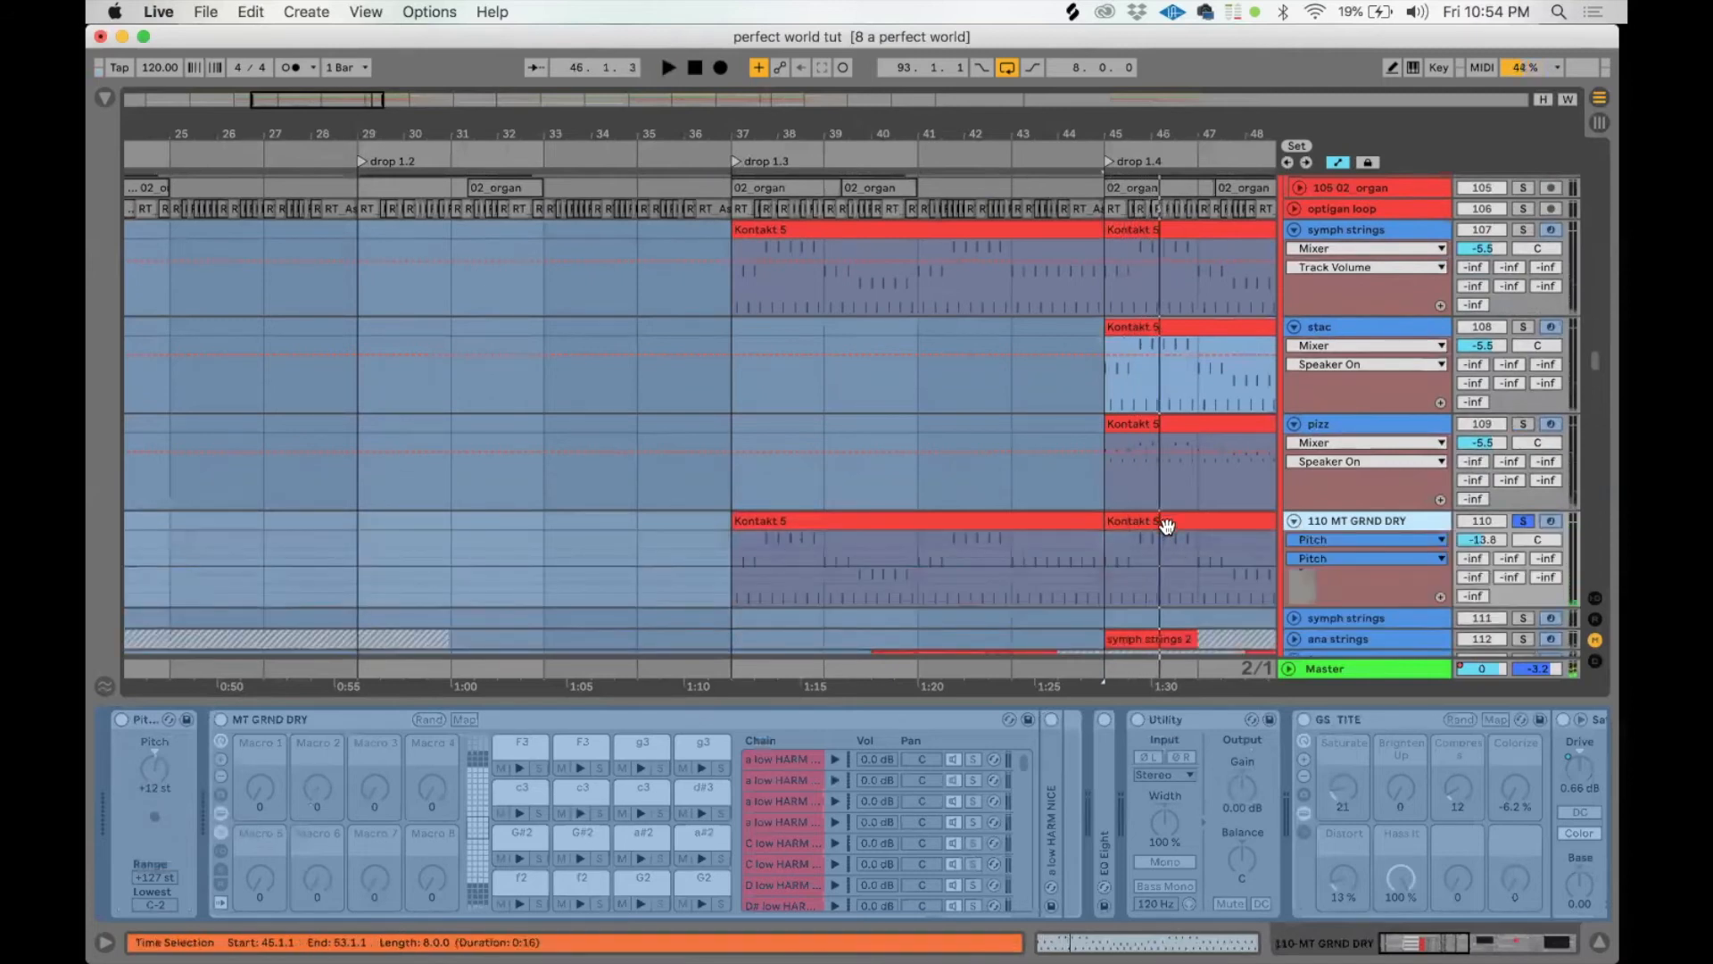
Step: Audition the ana strings track 112 soloed from the start of drop 1.4 and unfold it
scroll(1205, 531, "down", 2)
left_click(1316, 538)
key("s")
key("space")
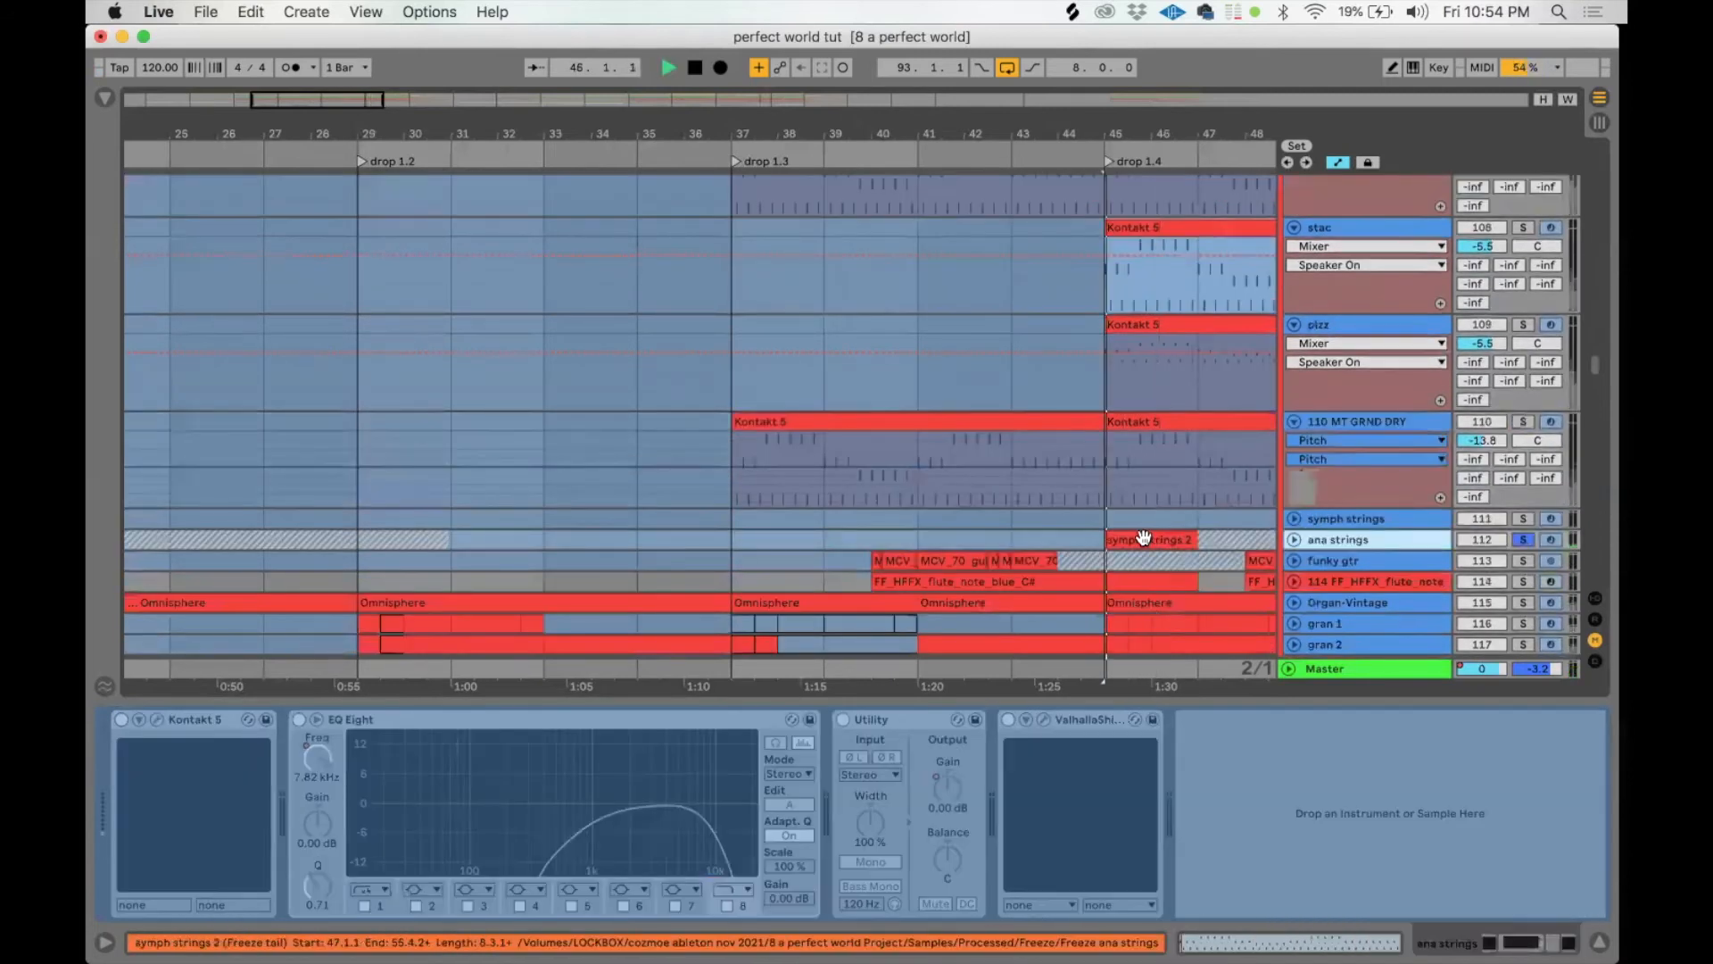
left_click(1294, 539)
scroll(1294, 539, "down", 1)
scroll(1294, 538, "down", 4)
key("space")
left_click(1147, 323)
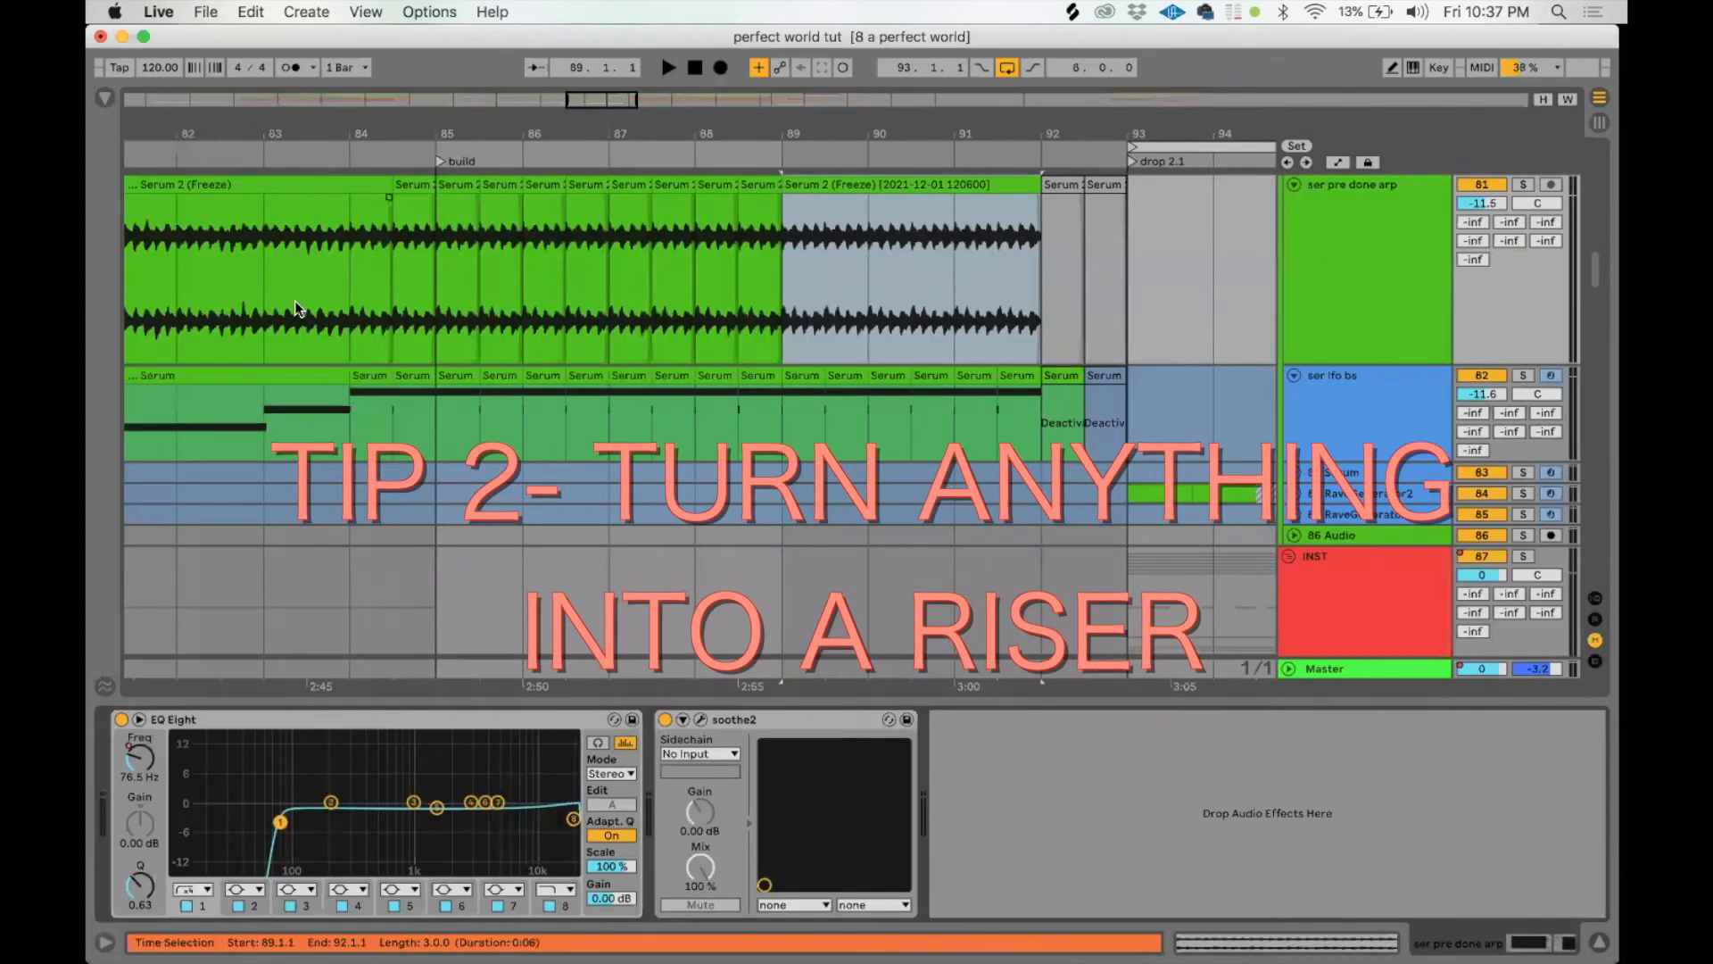
Step: Audition the ser pre done arp track soloed from the half-bar Serum 2 clip at 84.3.1
left_click(276, 303)
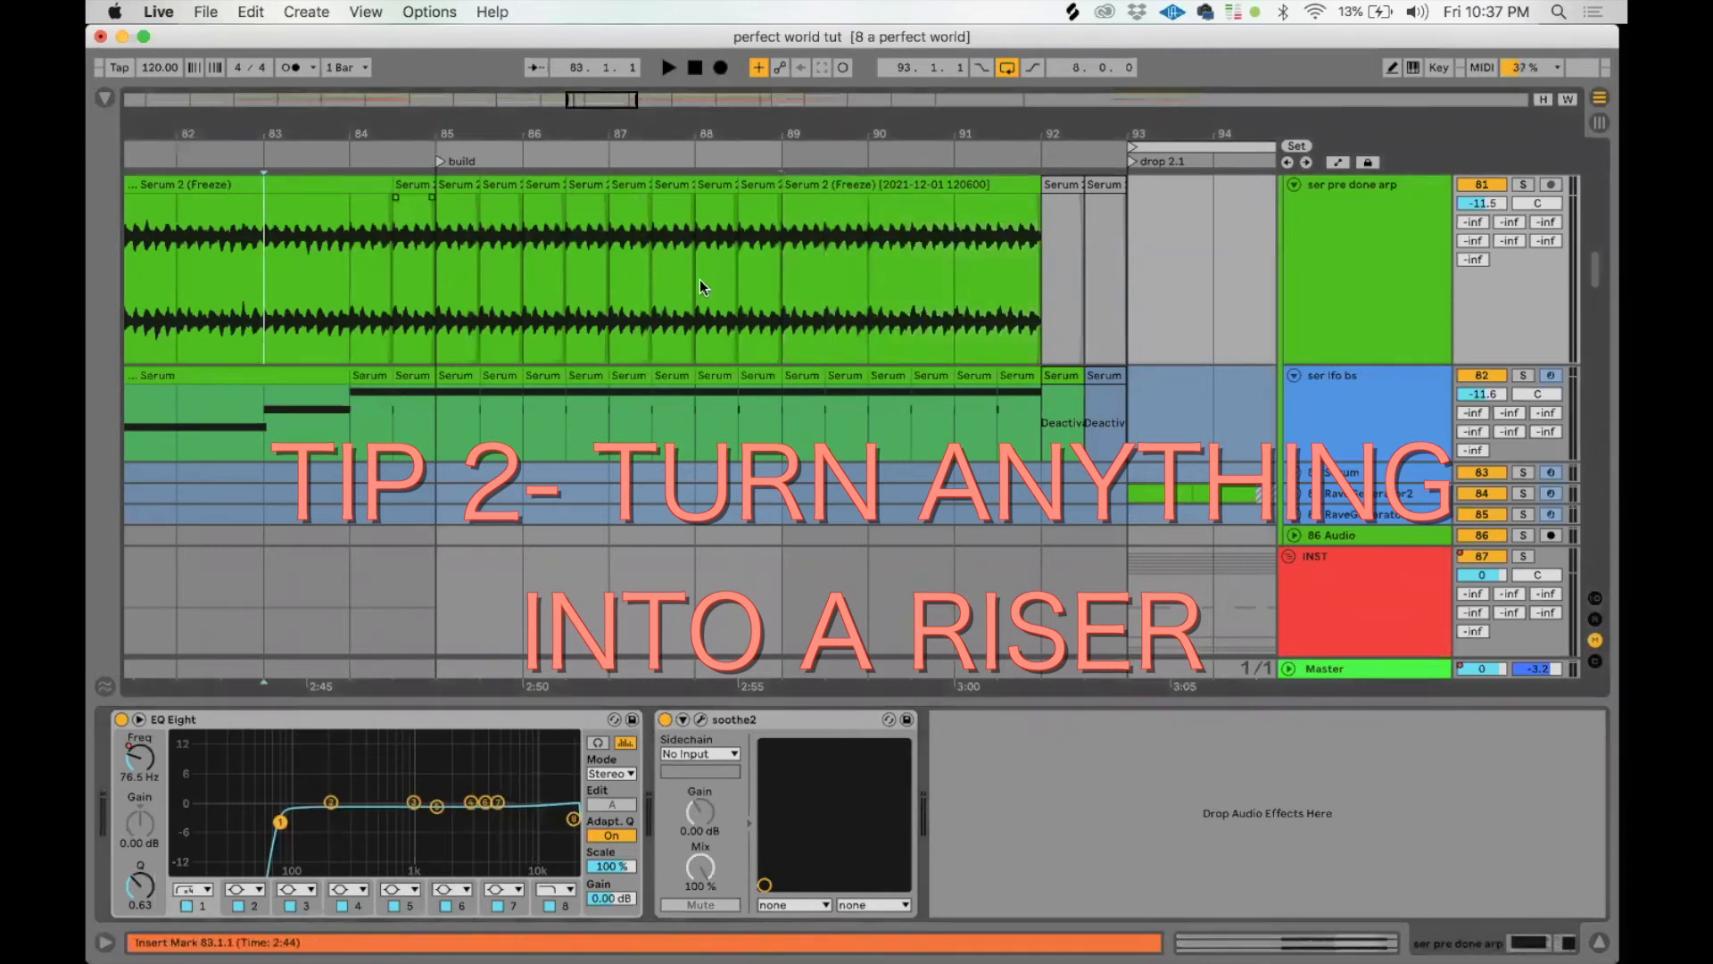
left_click(862, 189)
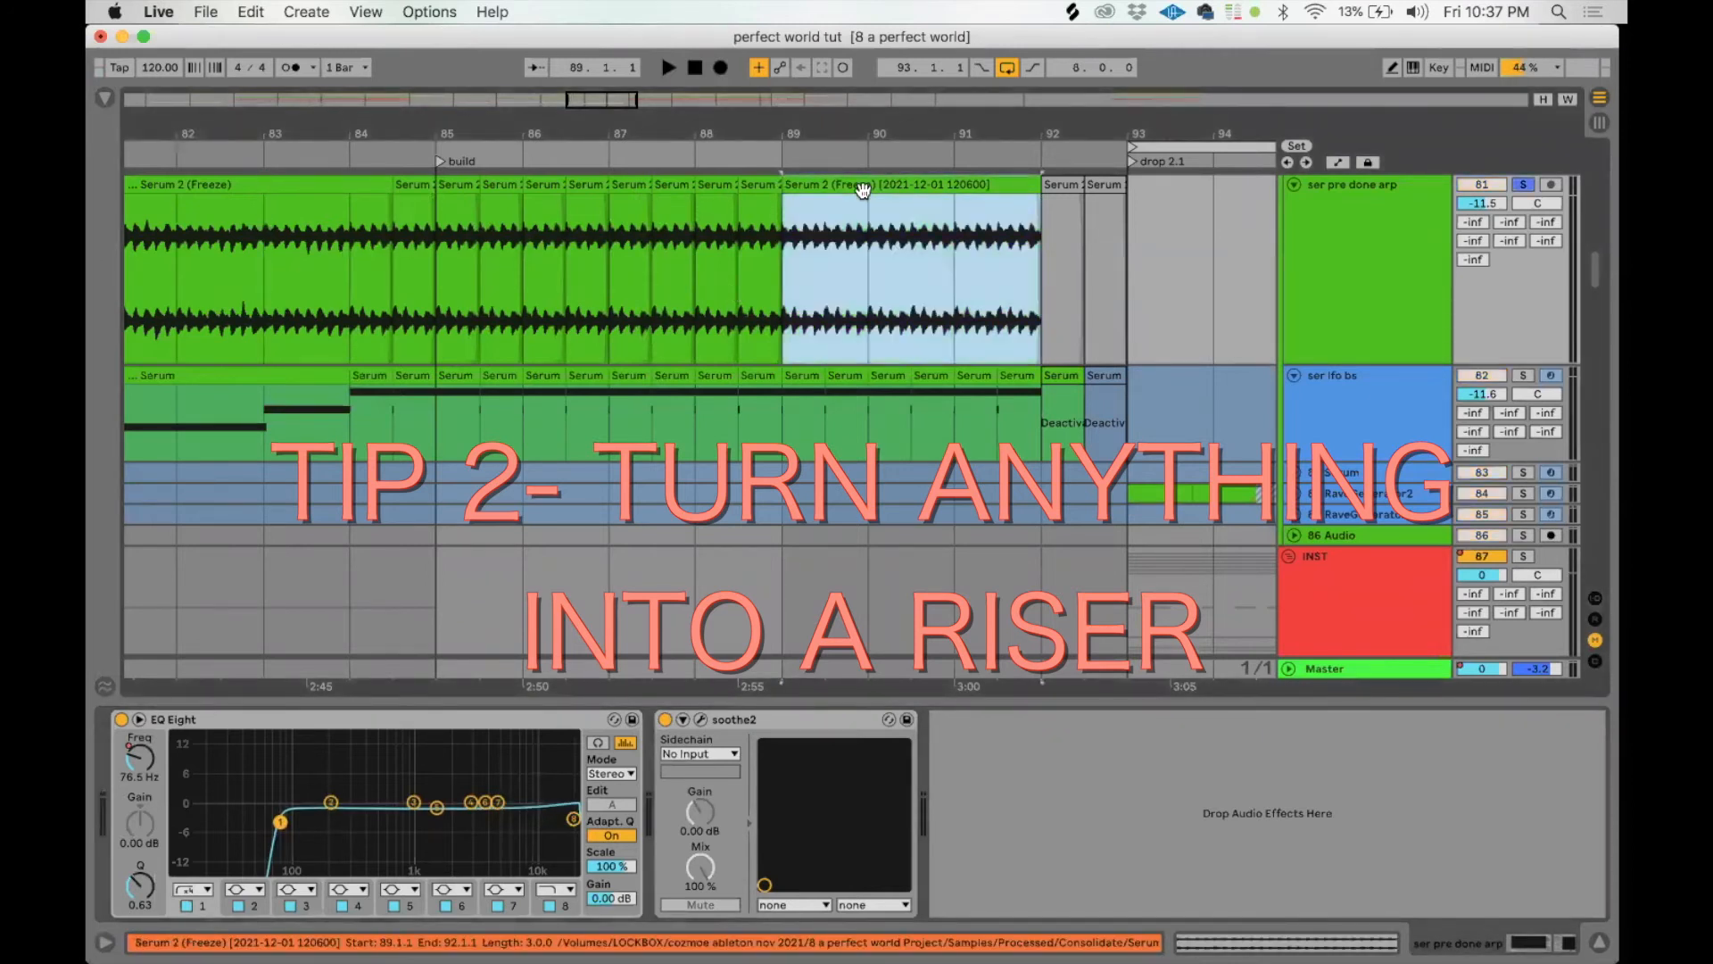
left_click(405, 190)
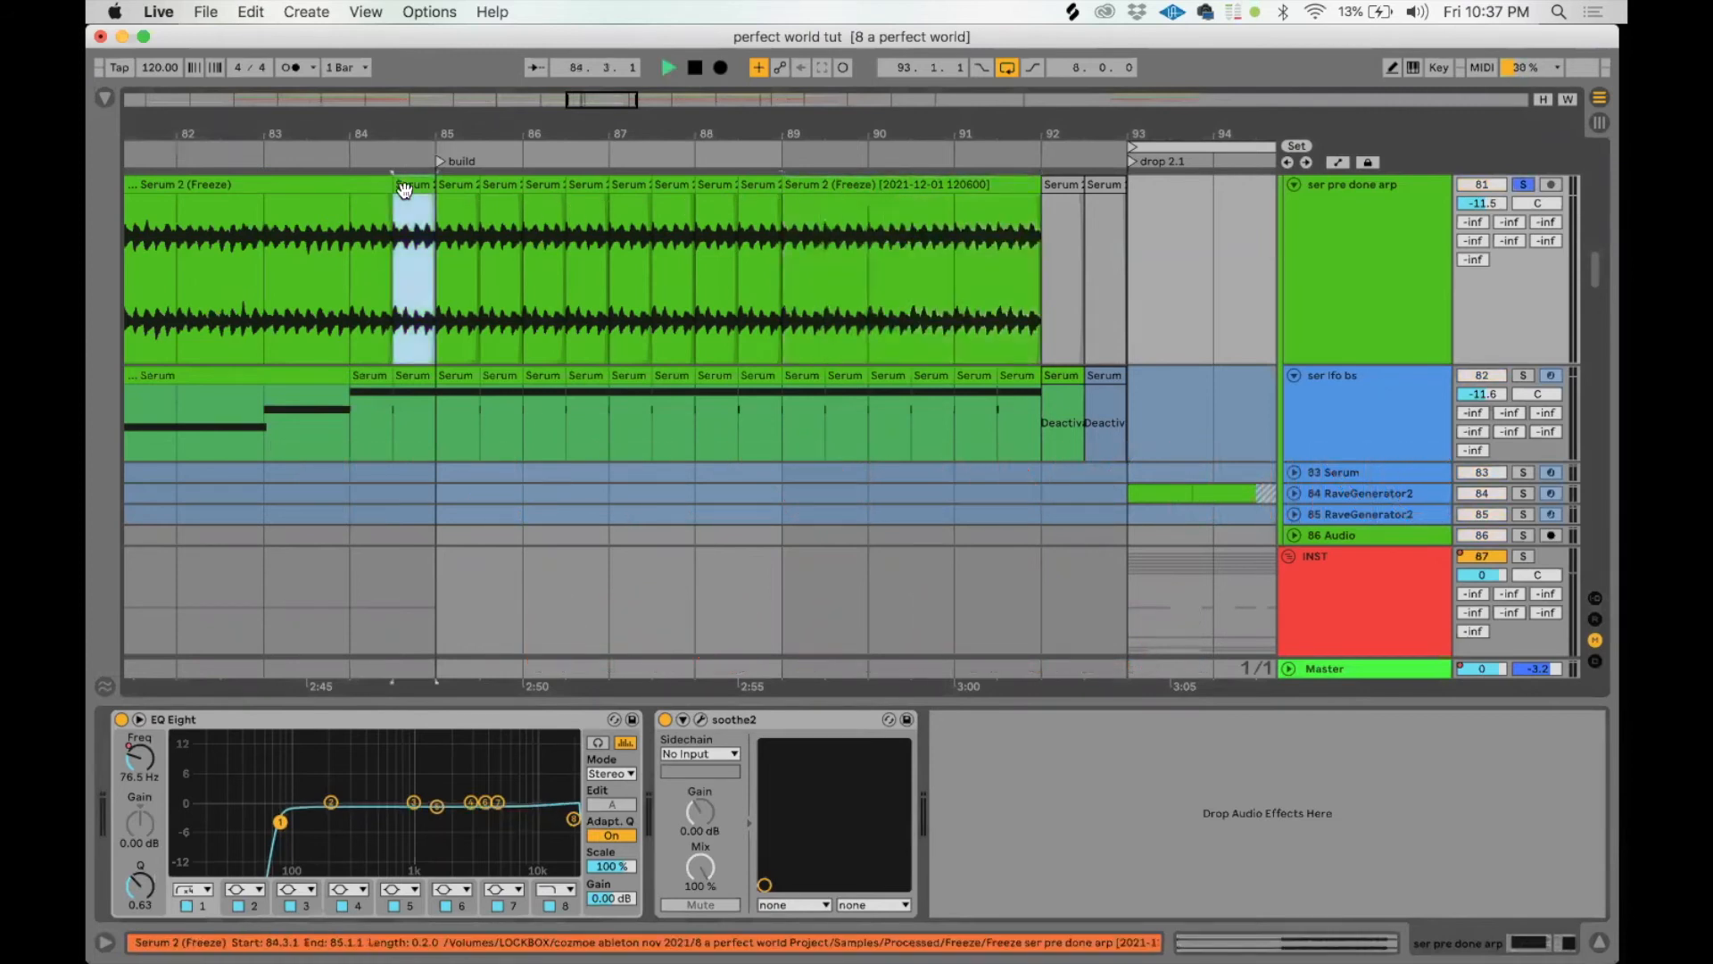
key("space")
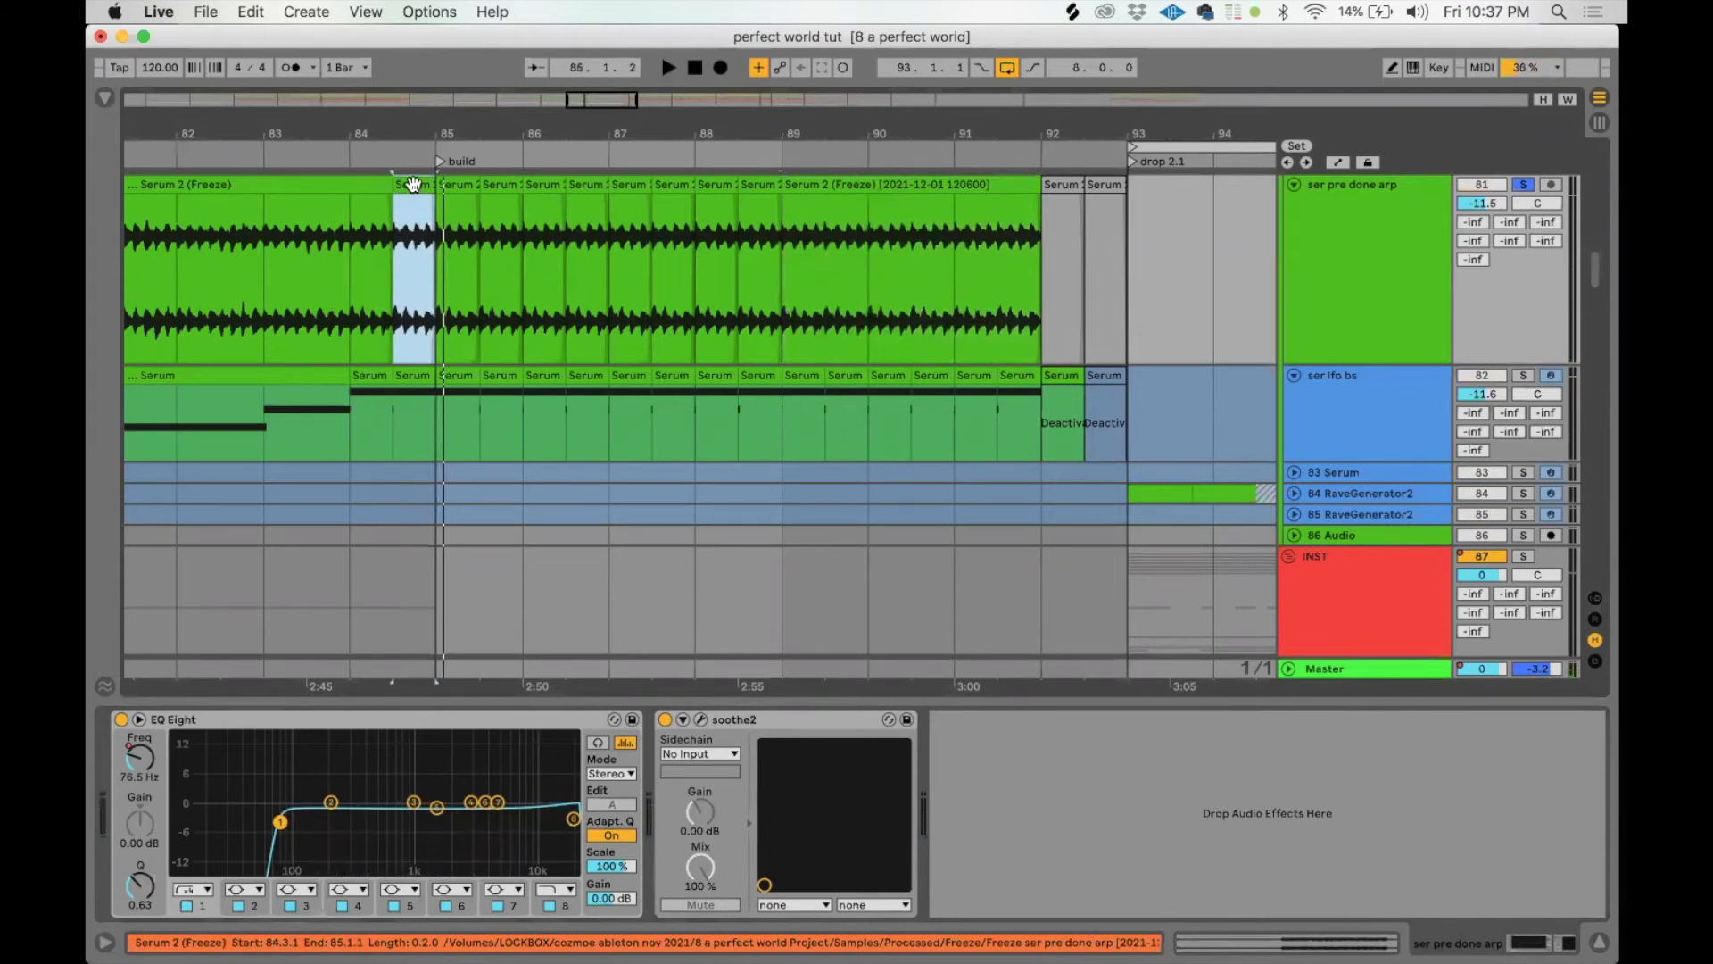
Step: Consolidate the half-bar Serum 2 clip at 84.3.1 and duplicate it across the build up to 93.1.1
key("super+j")
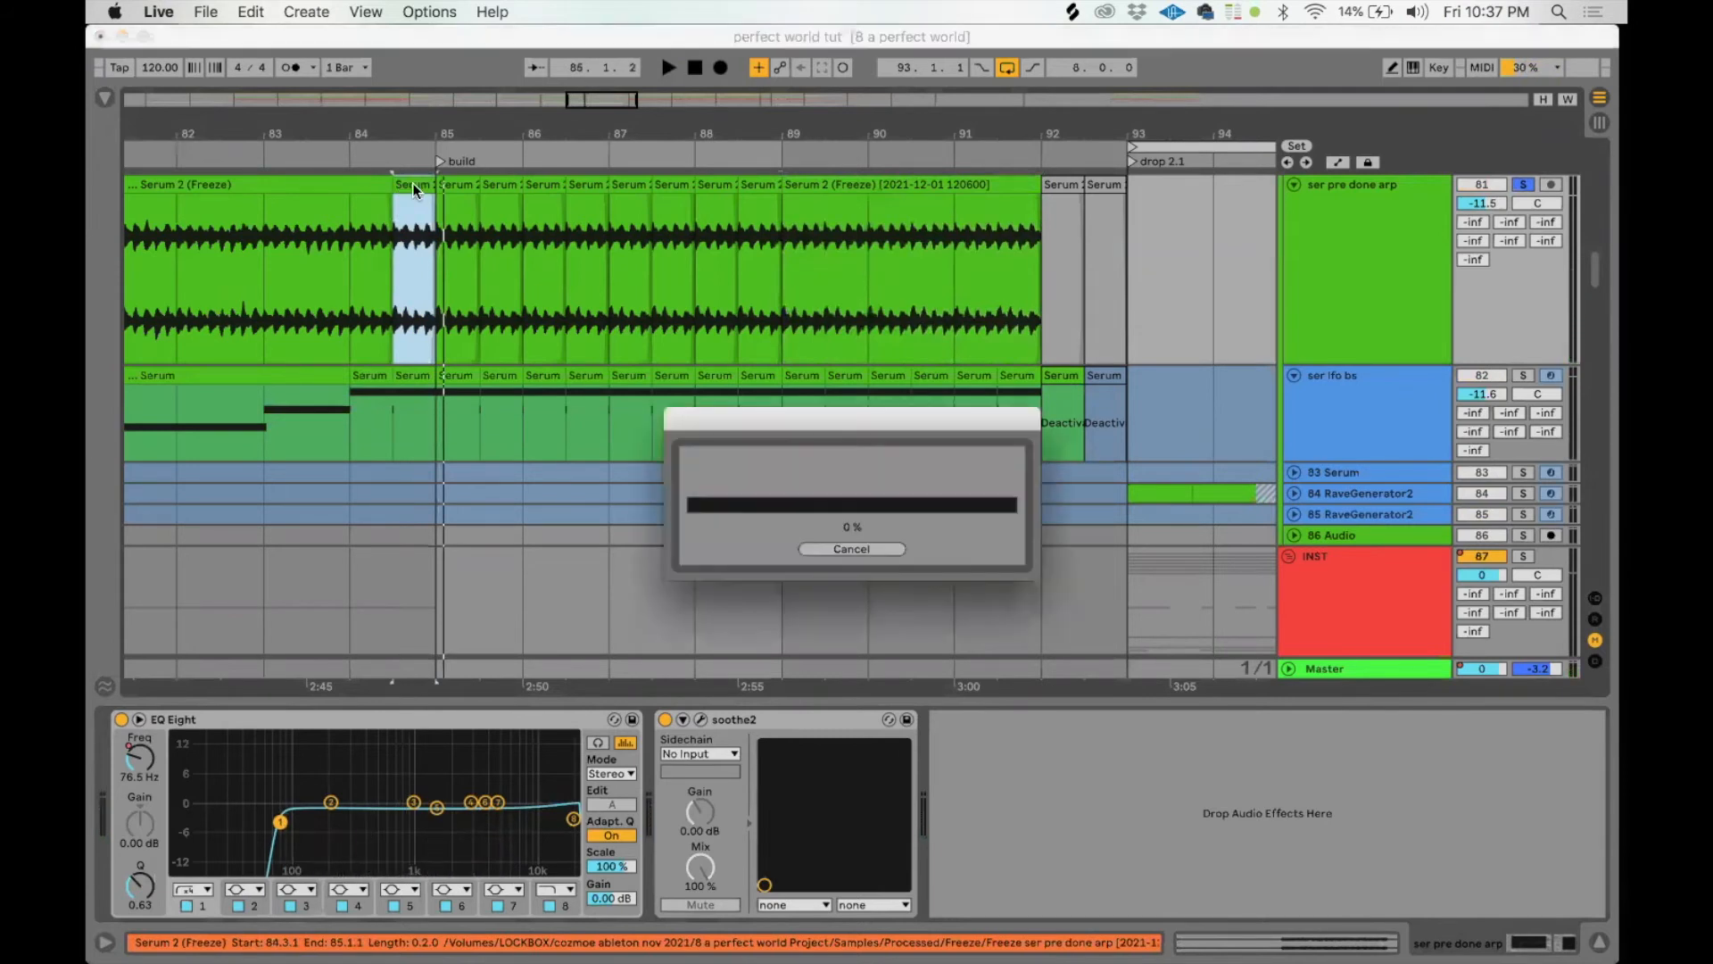
key("super+d")
key("super+d")
key("super+d")
key("super+d")
key("super+d")
key("super+d")
key("super+d")
key("super+d")
key("super+d")
key("super+d")
key("super+d")
key("super+d")
key("super+d")
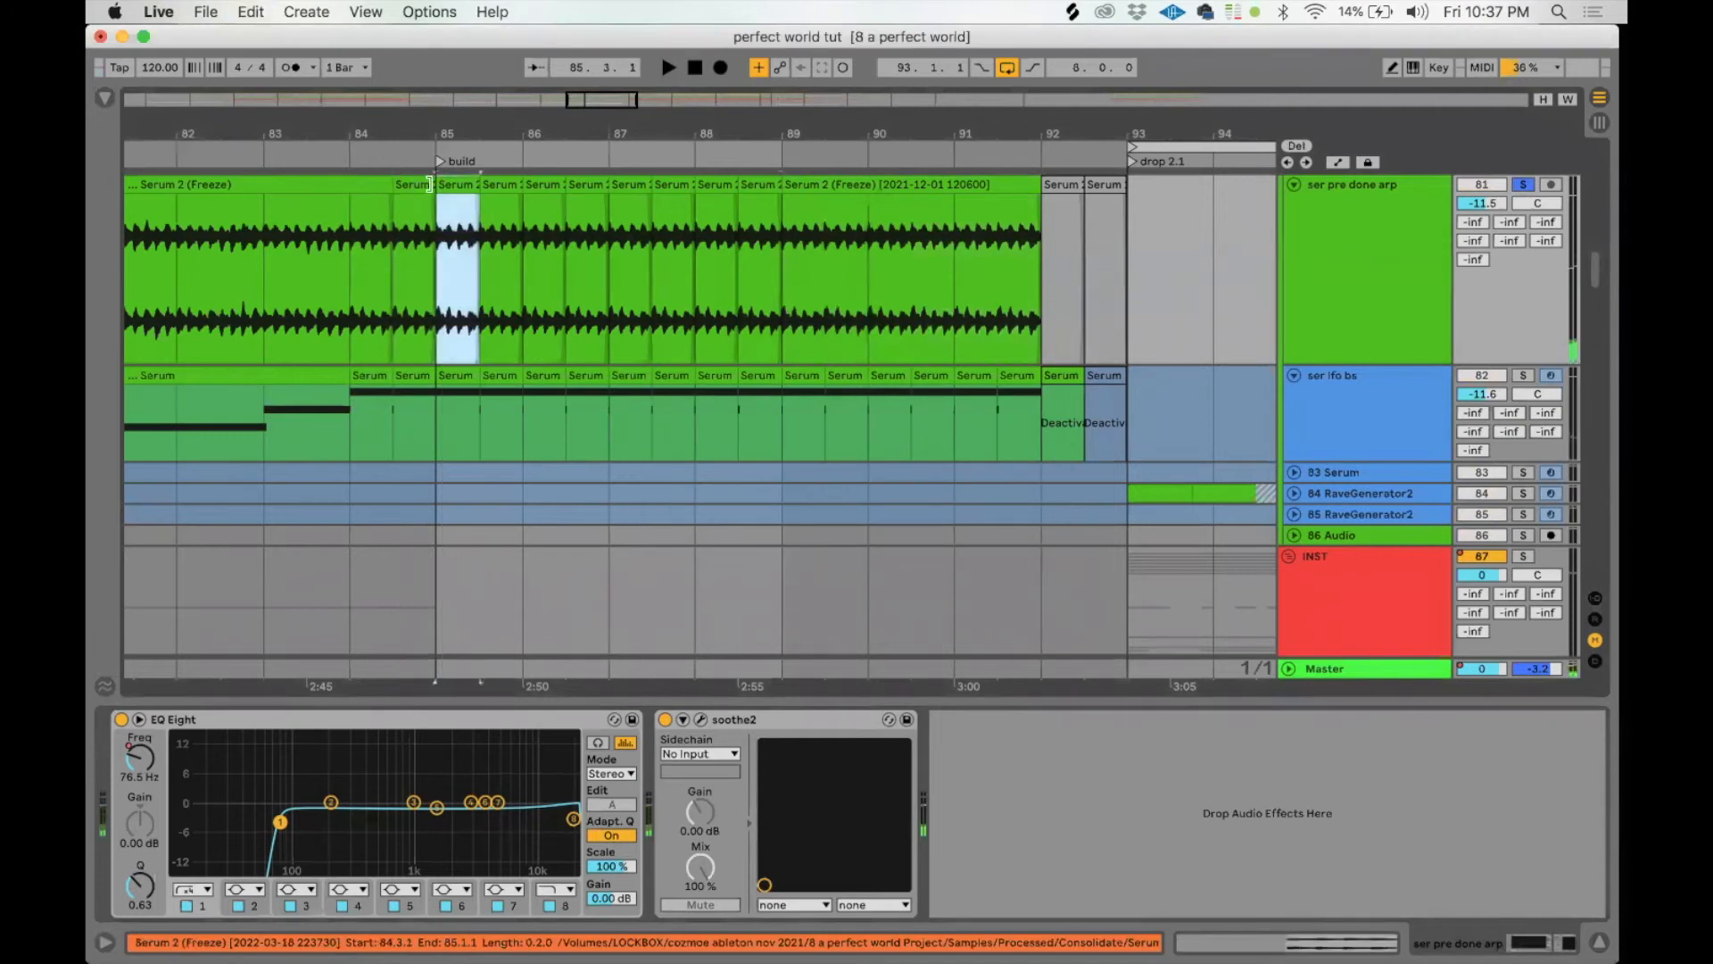
key("super+d")
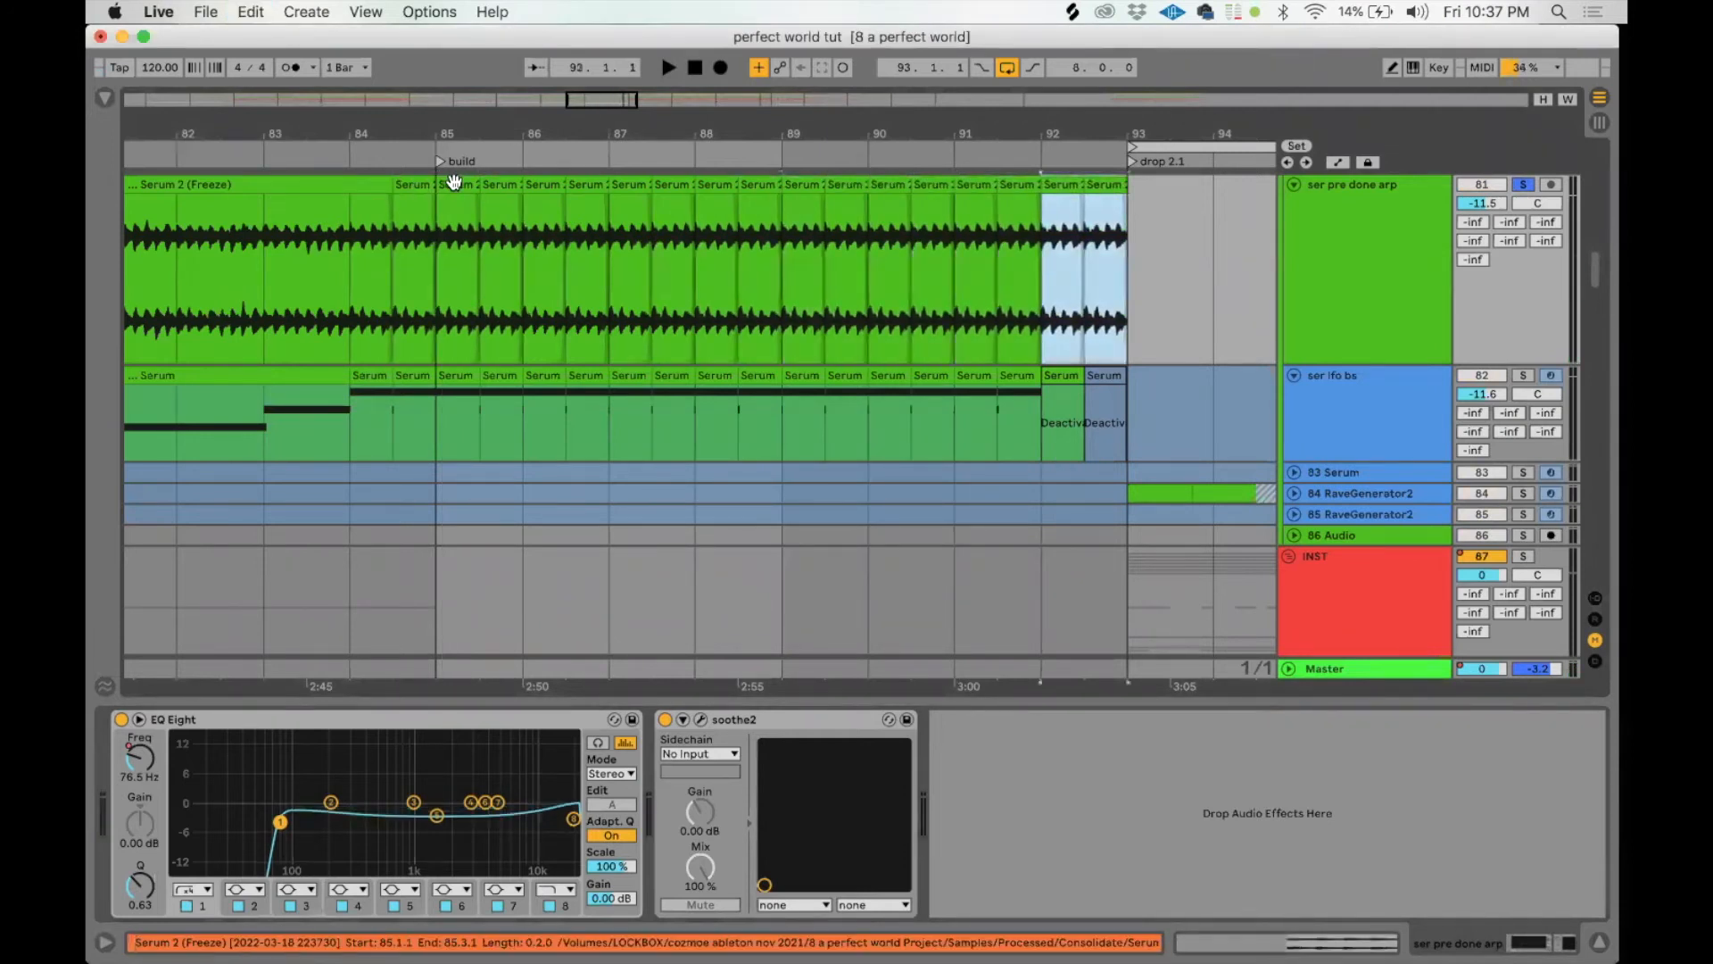
Step: Consolidate the copies from 85.1.1 to 93.1.1 into one clip, open it full size and look over its warp modes
left_click(453, 181, "shift")
key("super+j")
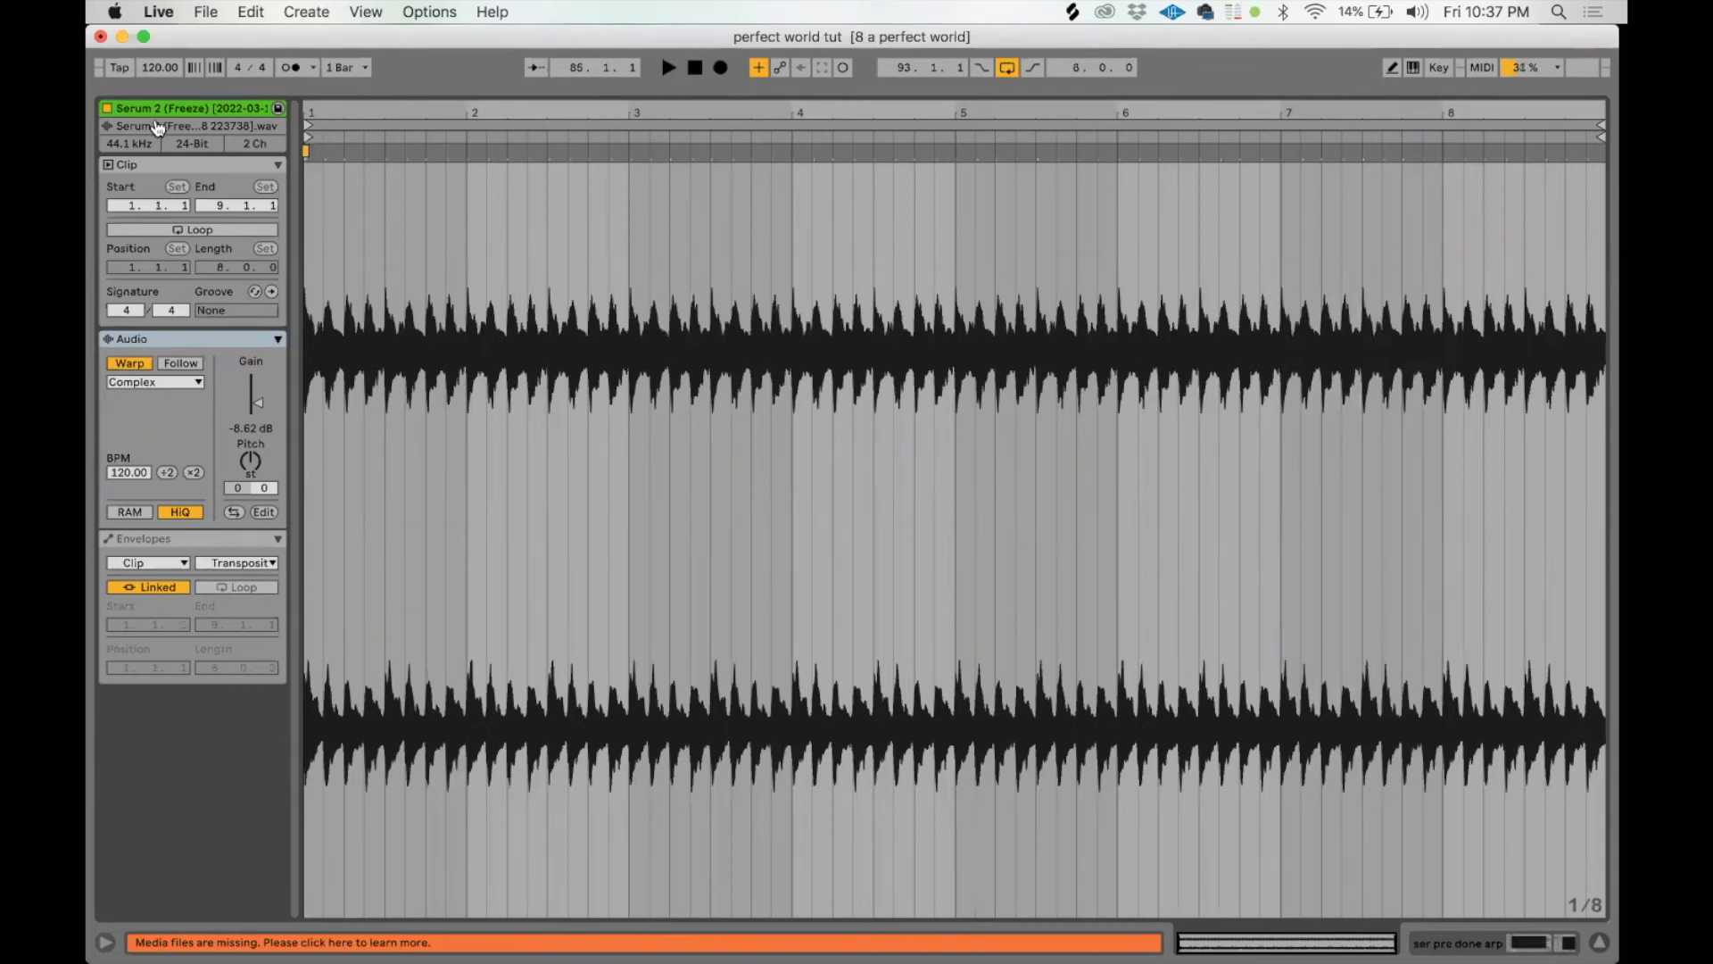
left_click(183, 381)
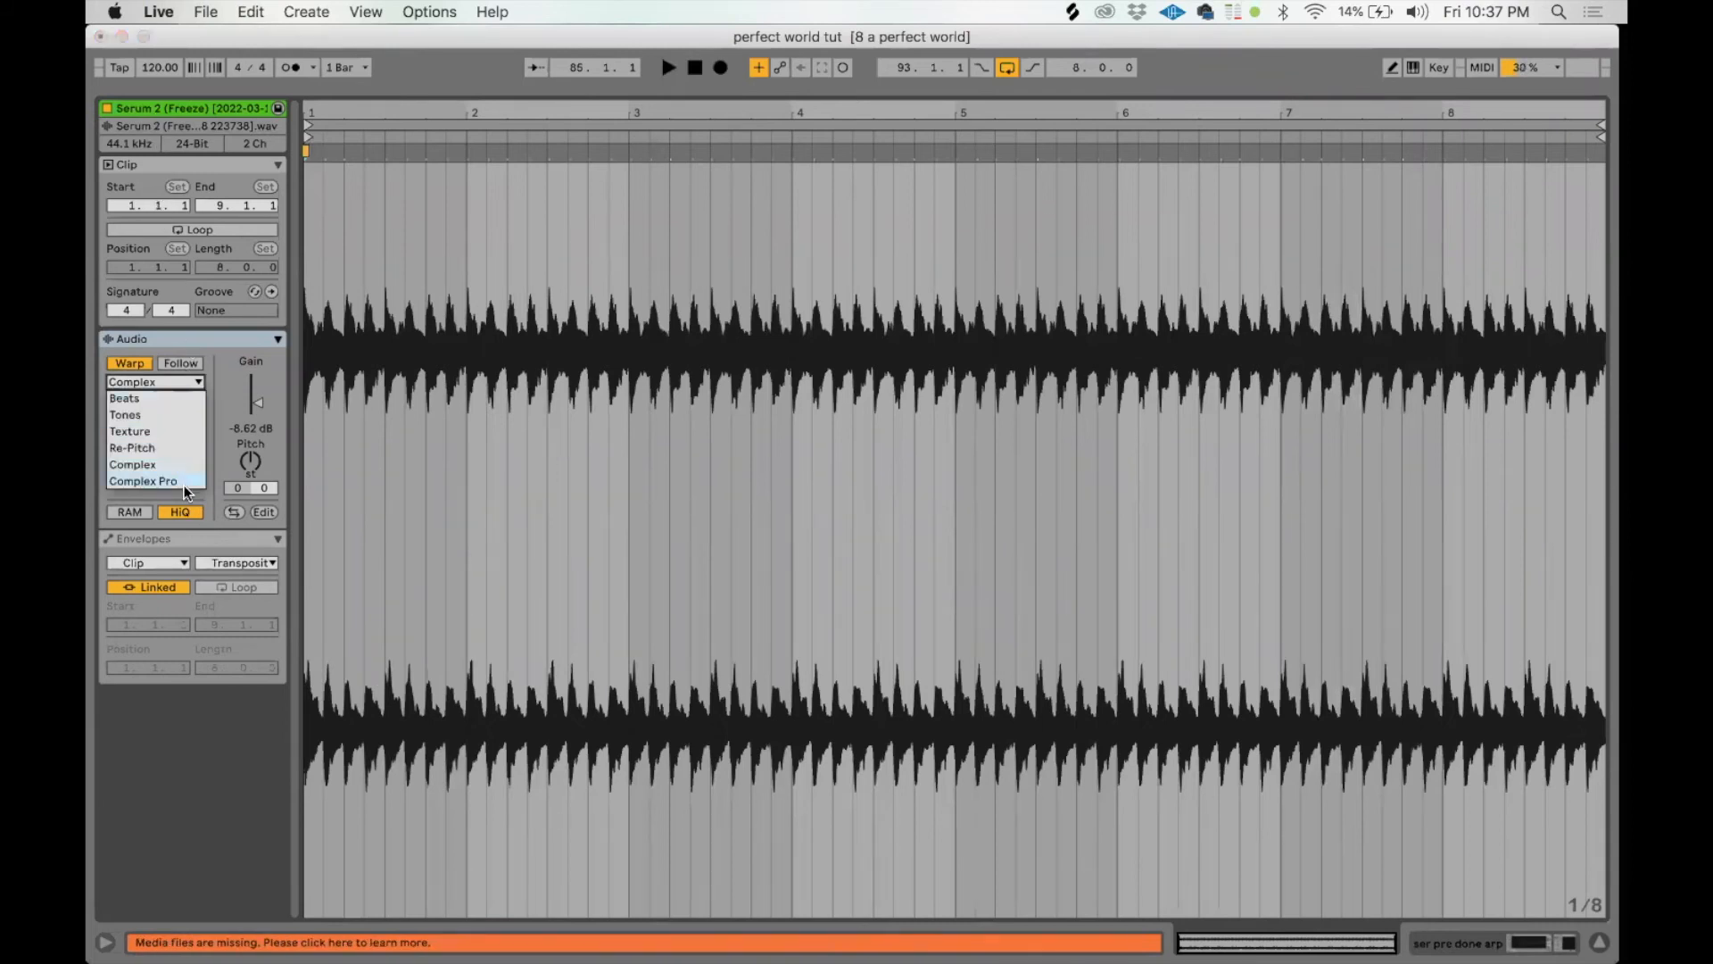
left_click(275, 435)
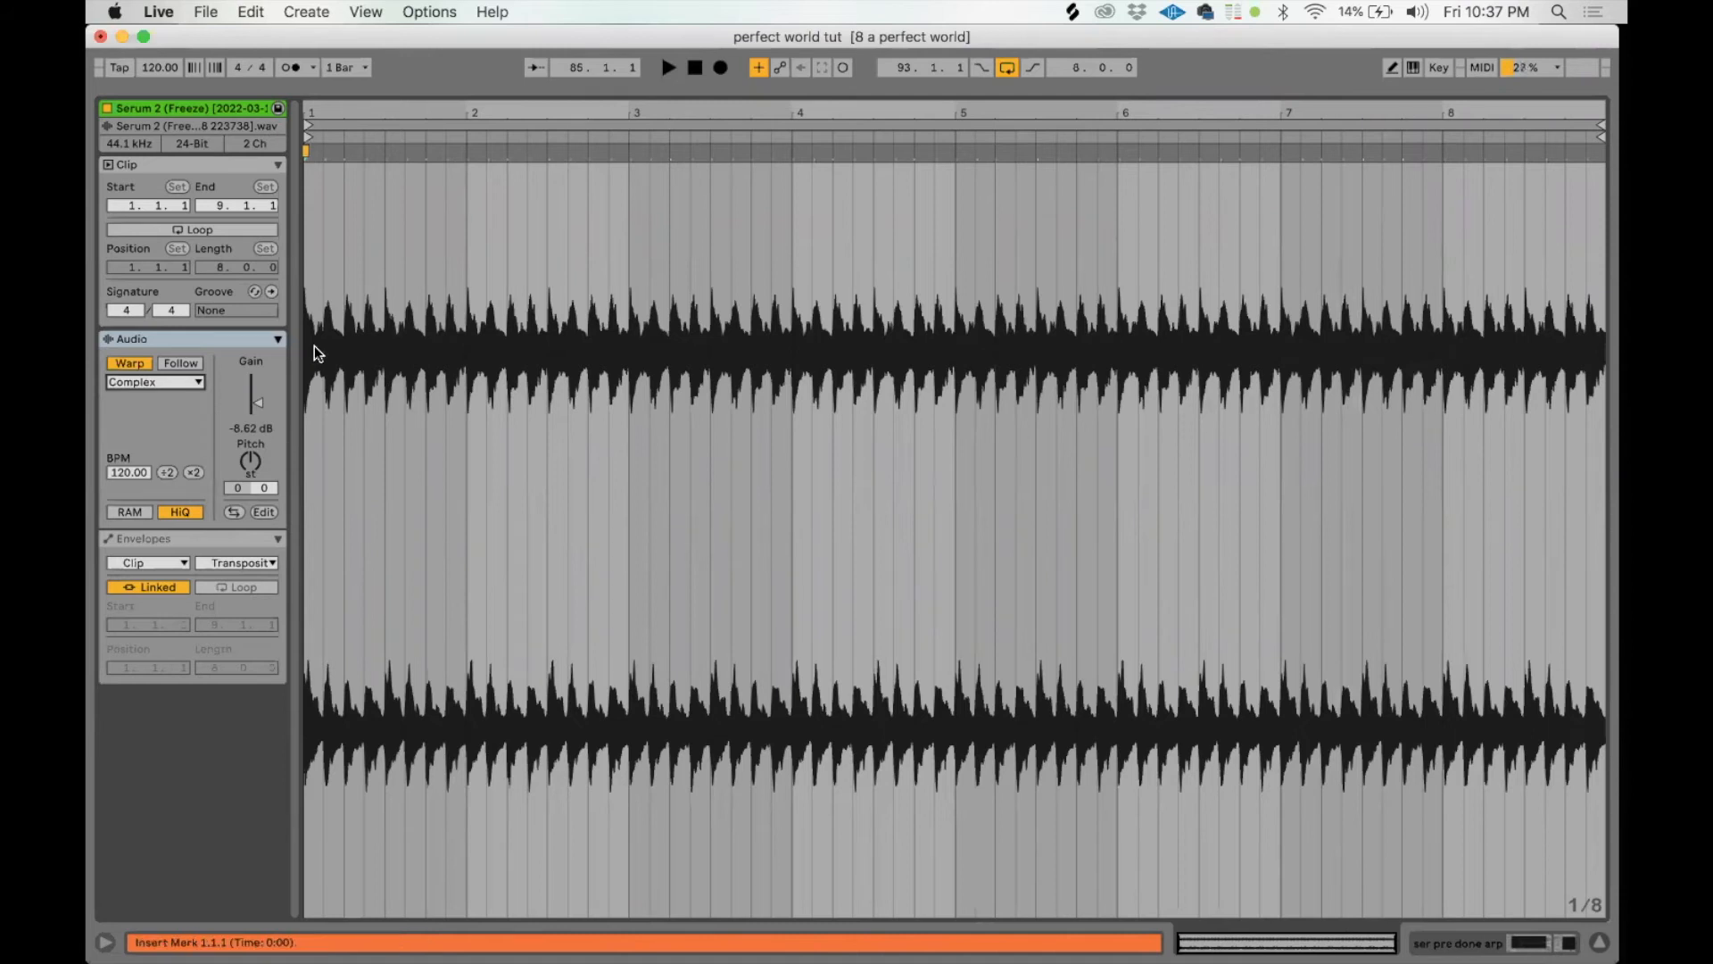
left_click(426, 495)
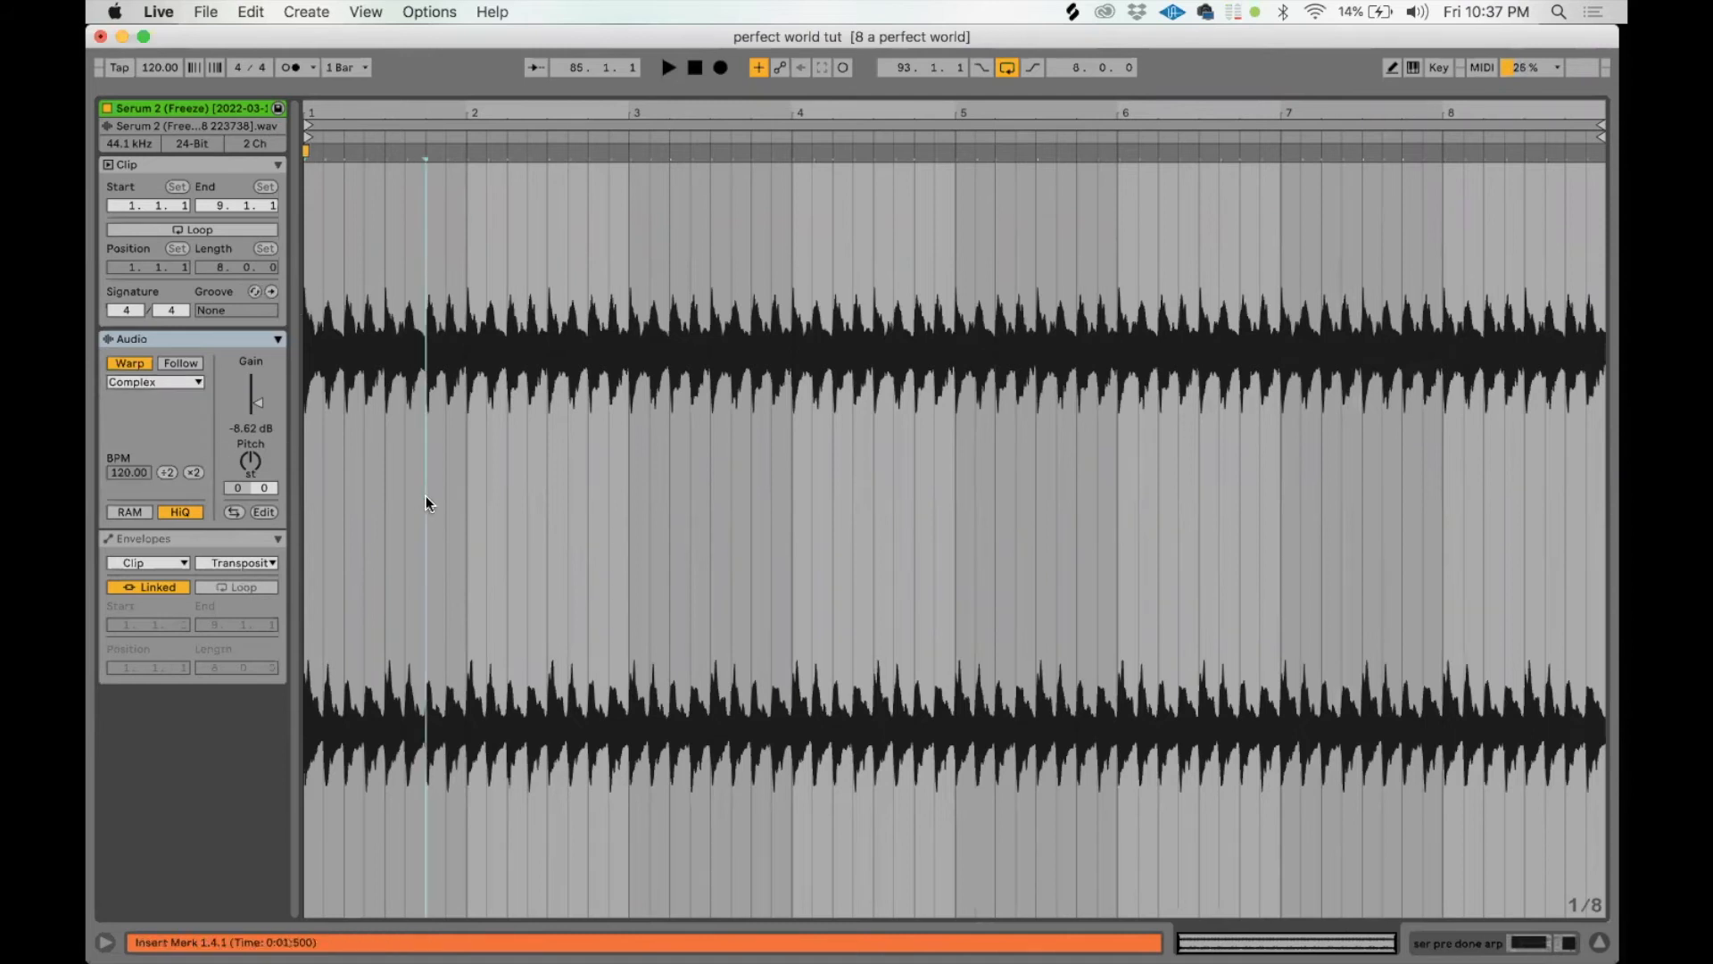
Step: Draw a transposition envelope on the consolidated clip rising from 0 to about +13 semitones in bar 8 and audition the riser
left_click(252, 541)
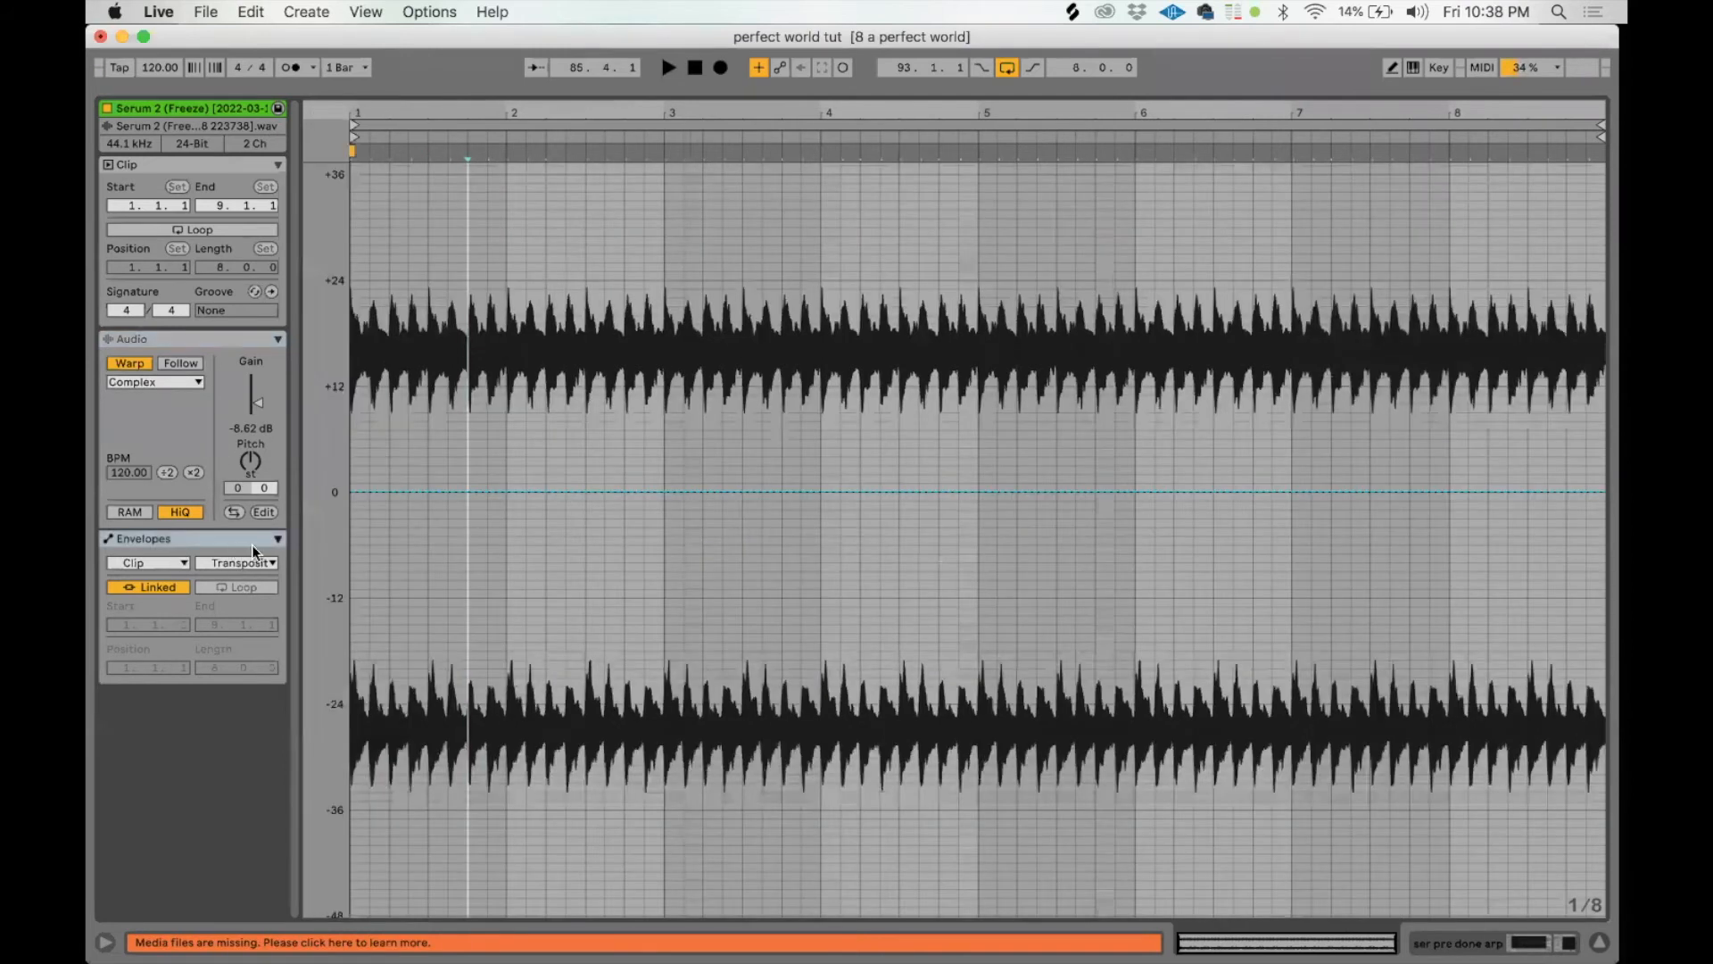
left_click(384, 491)
left_click_drag(1467, 492, 1468, 376)
key("space")
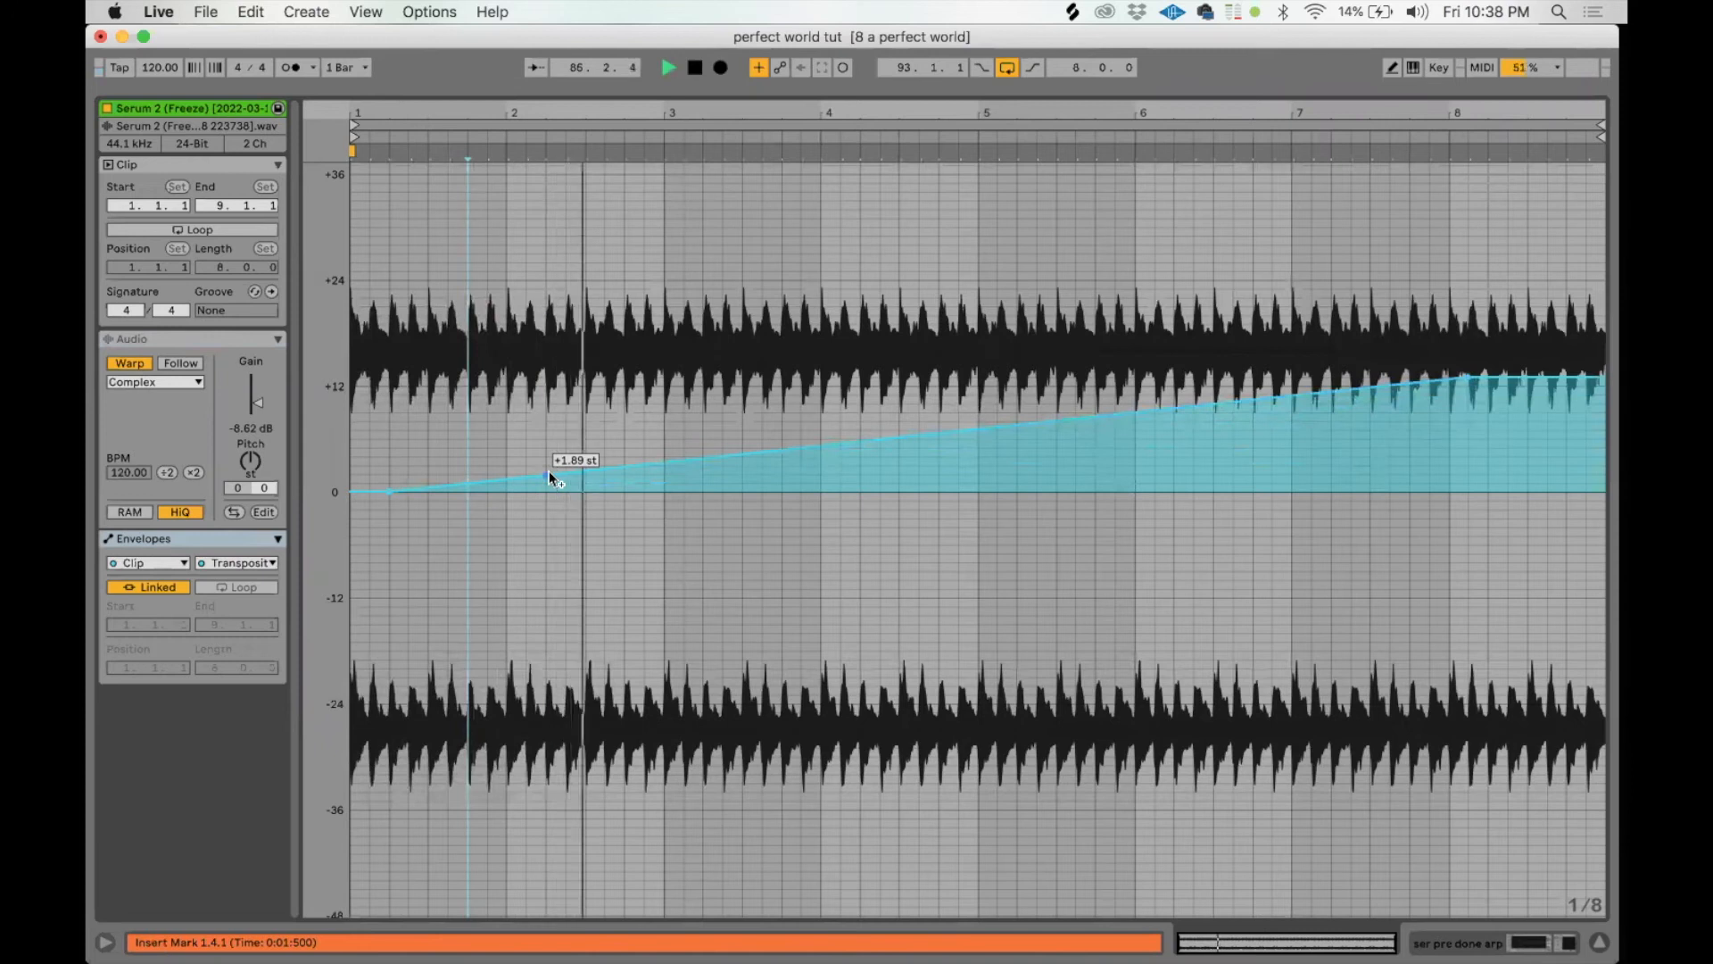
key("shift+Tab")
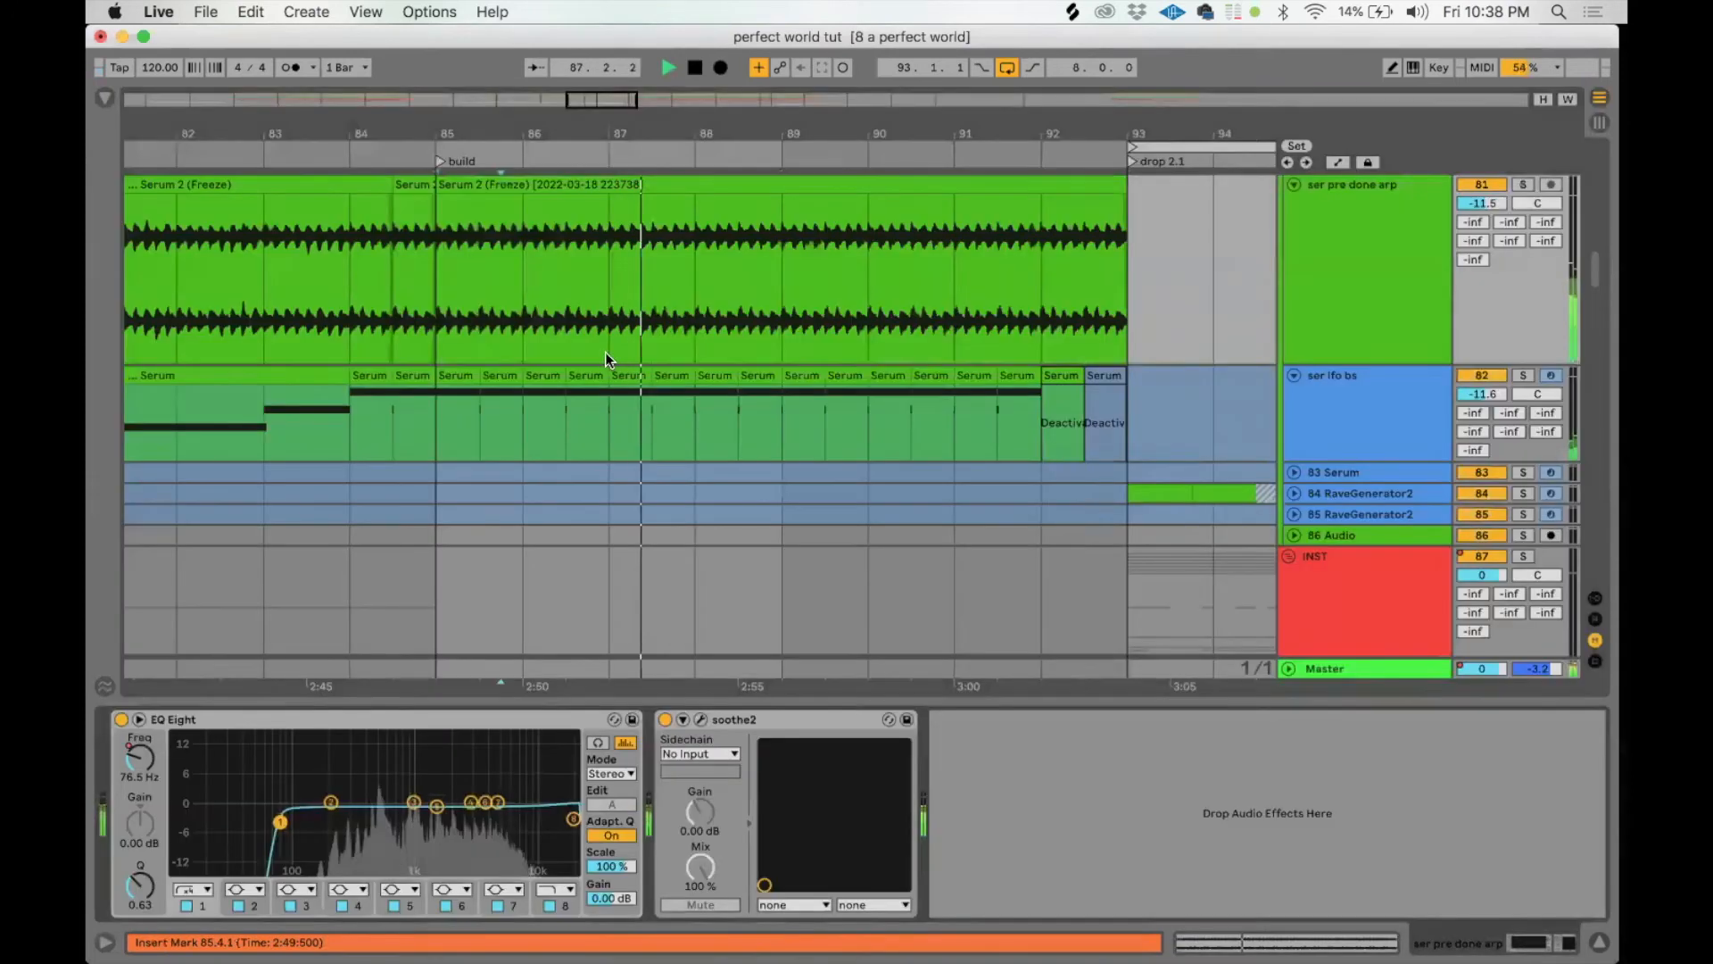
key("space")
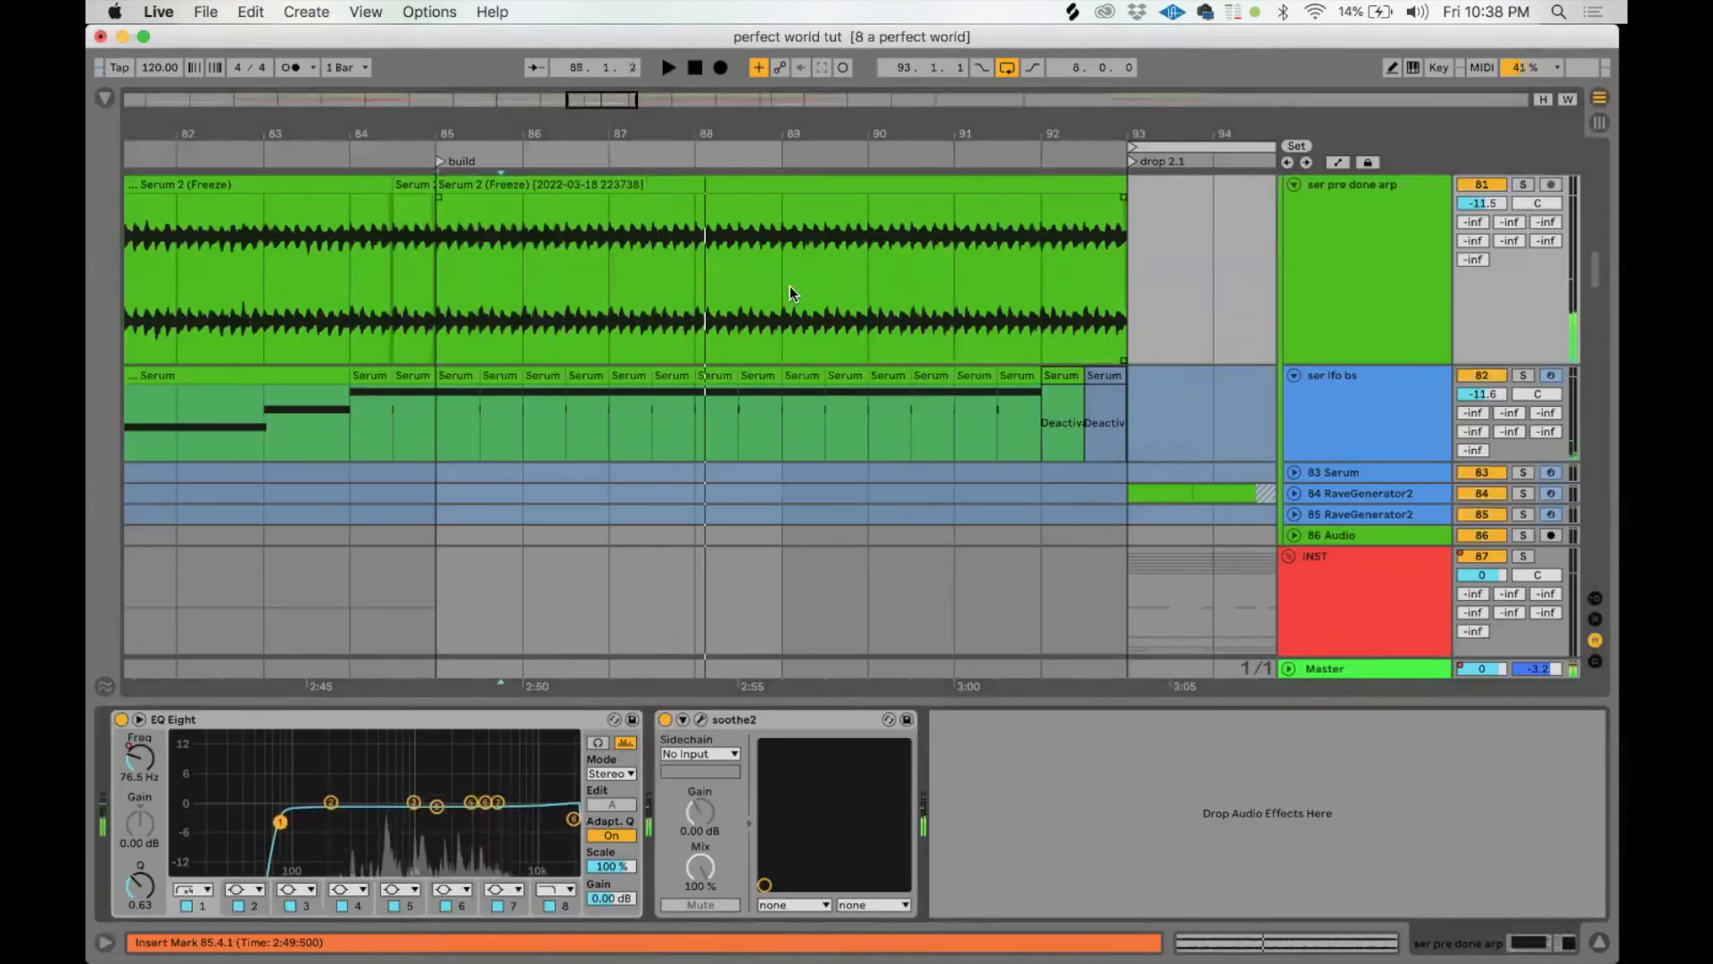
Step: Undo the transposition envelope, the consolidations and the duplicated clips on the ser pre done arp track
key("super+z")
key("super+z")
key("super+z")
key("super+z")
key("super+z")
key("super+z")
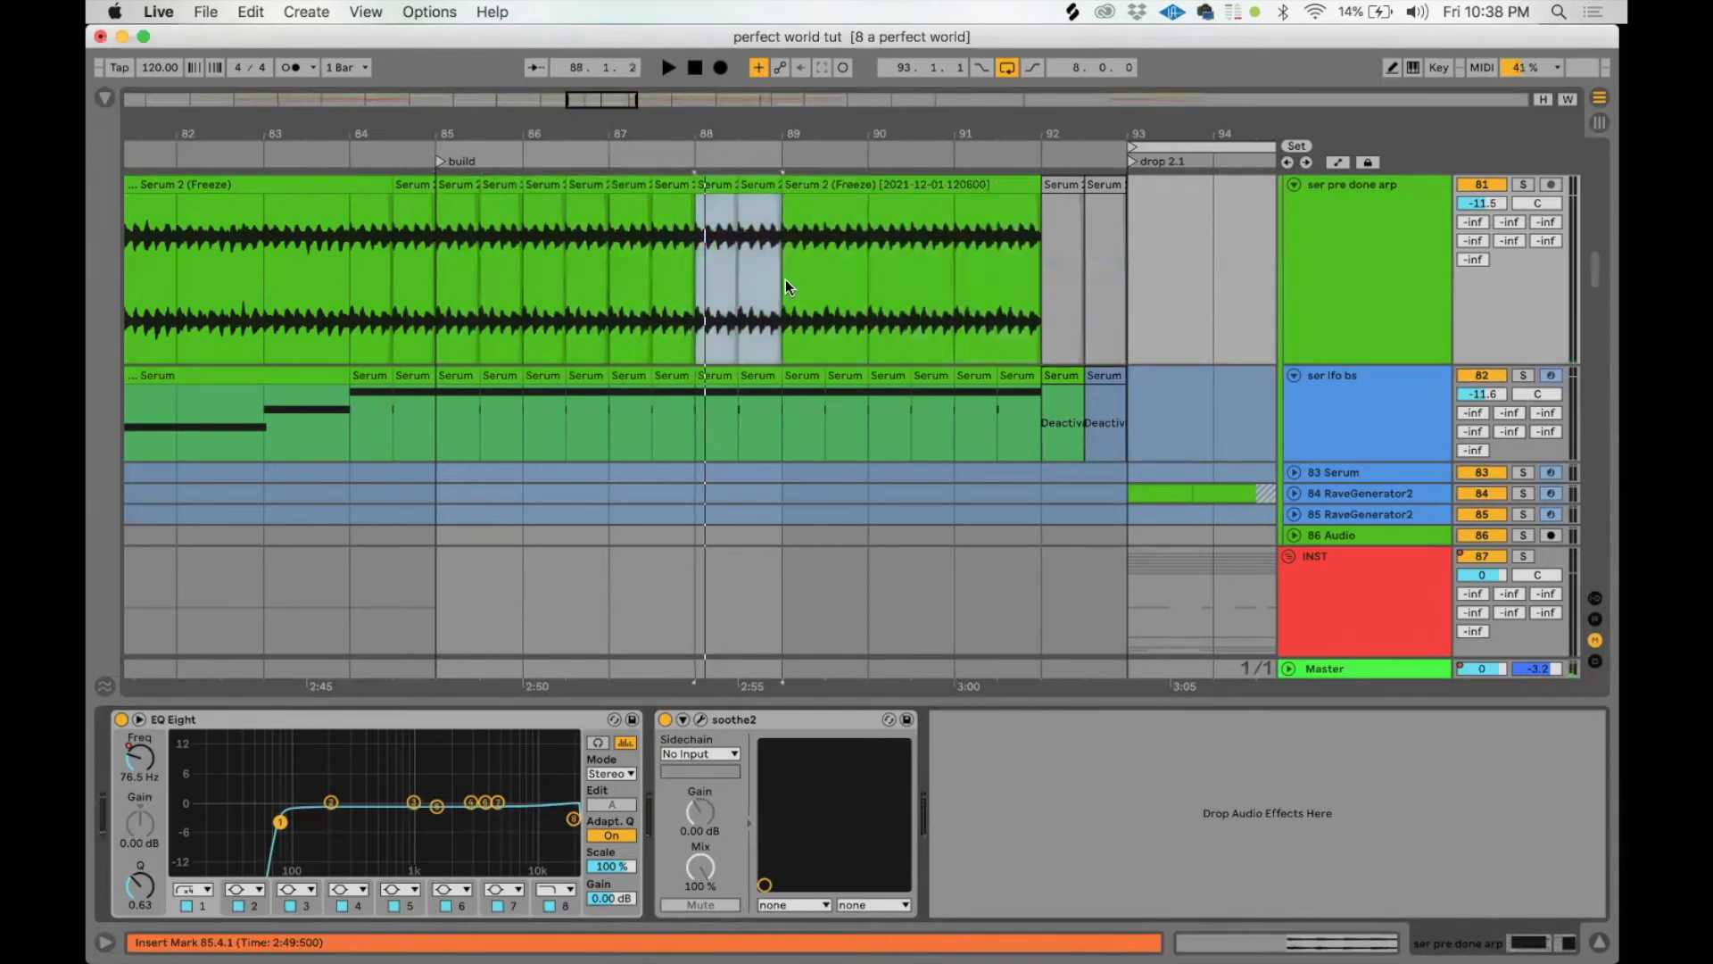
Step: Audition the original Serum 2 riser clip from 89.1.1 and examine its transposition envelope
left_click(776, 287)
key("space")
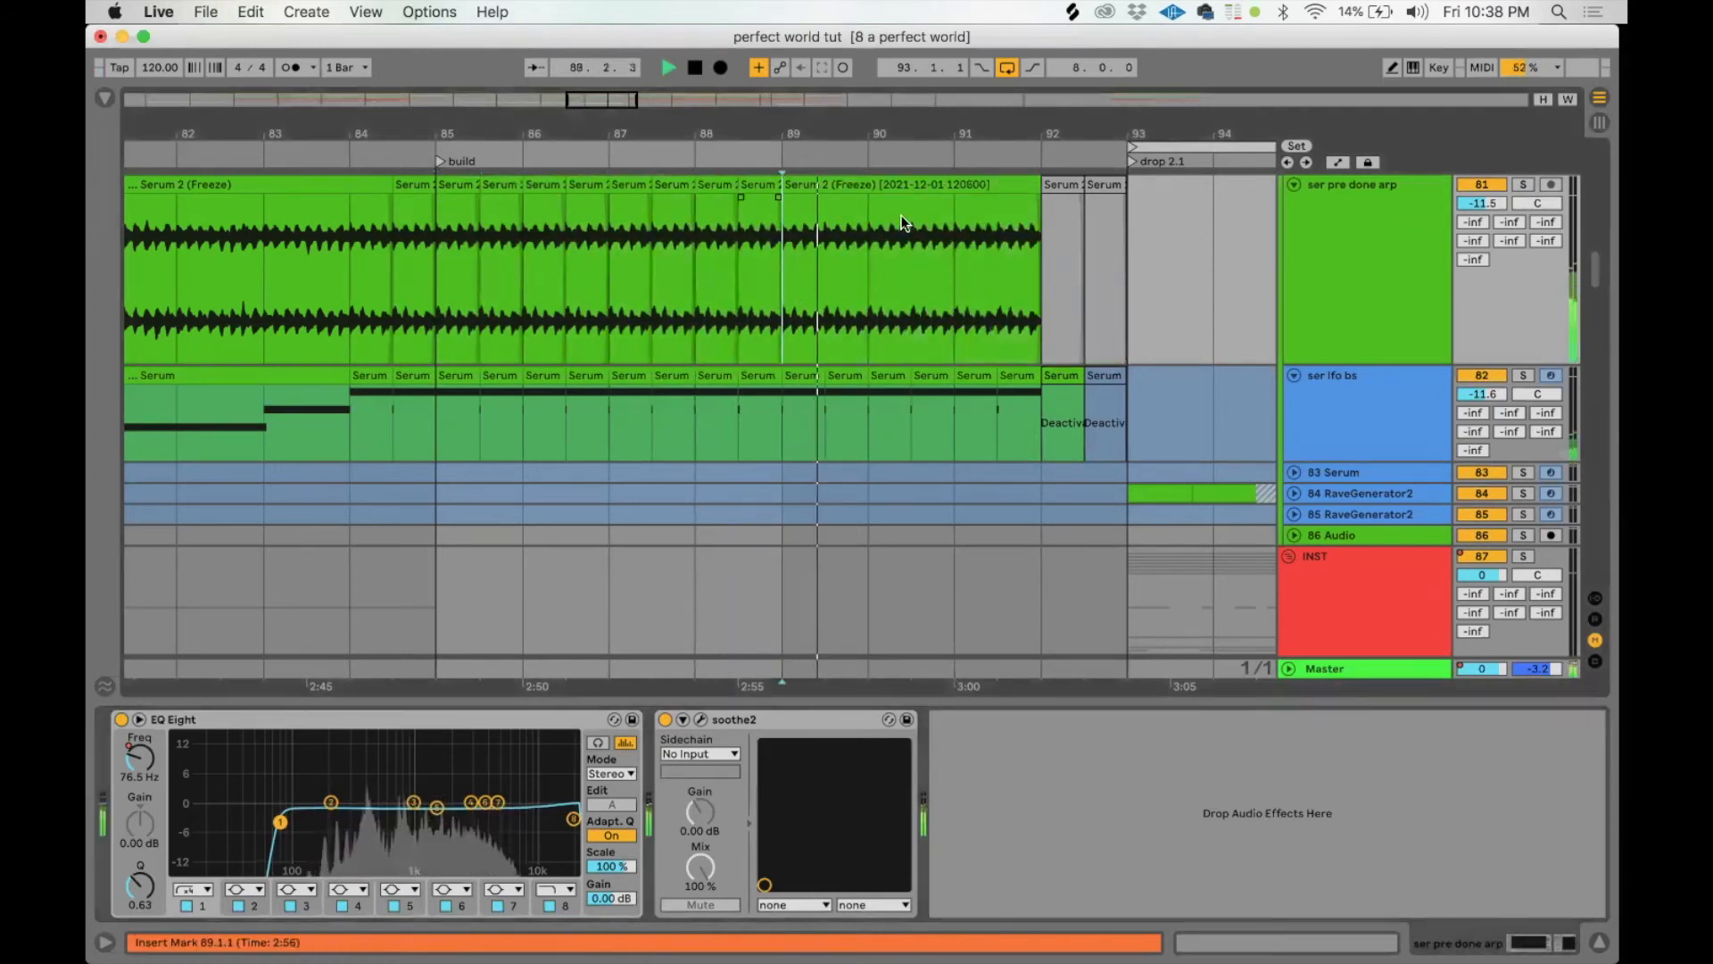
double_click(925, 184)
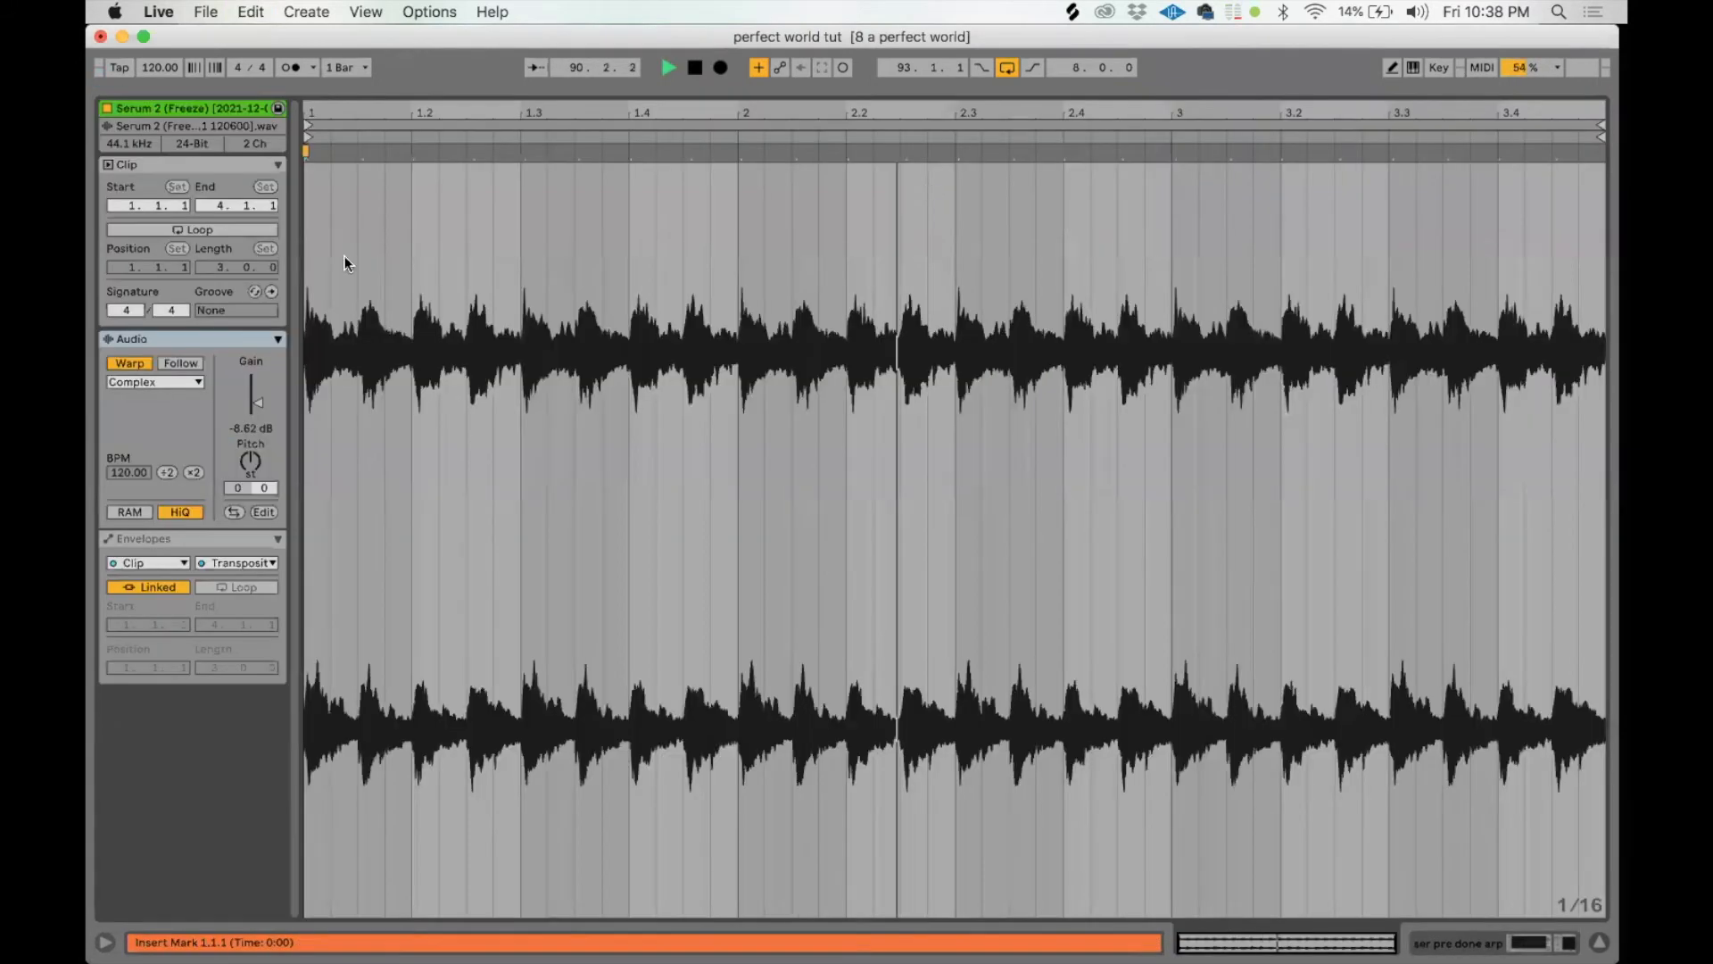
left_click(206, 546)
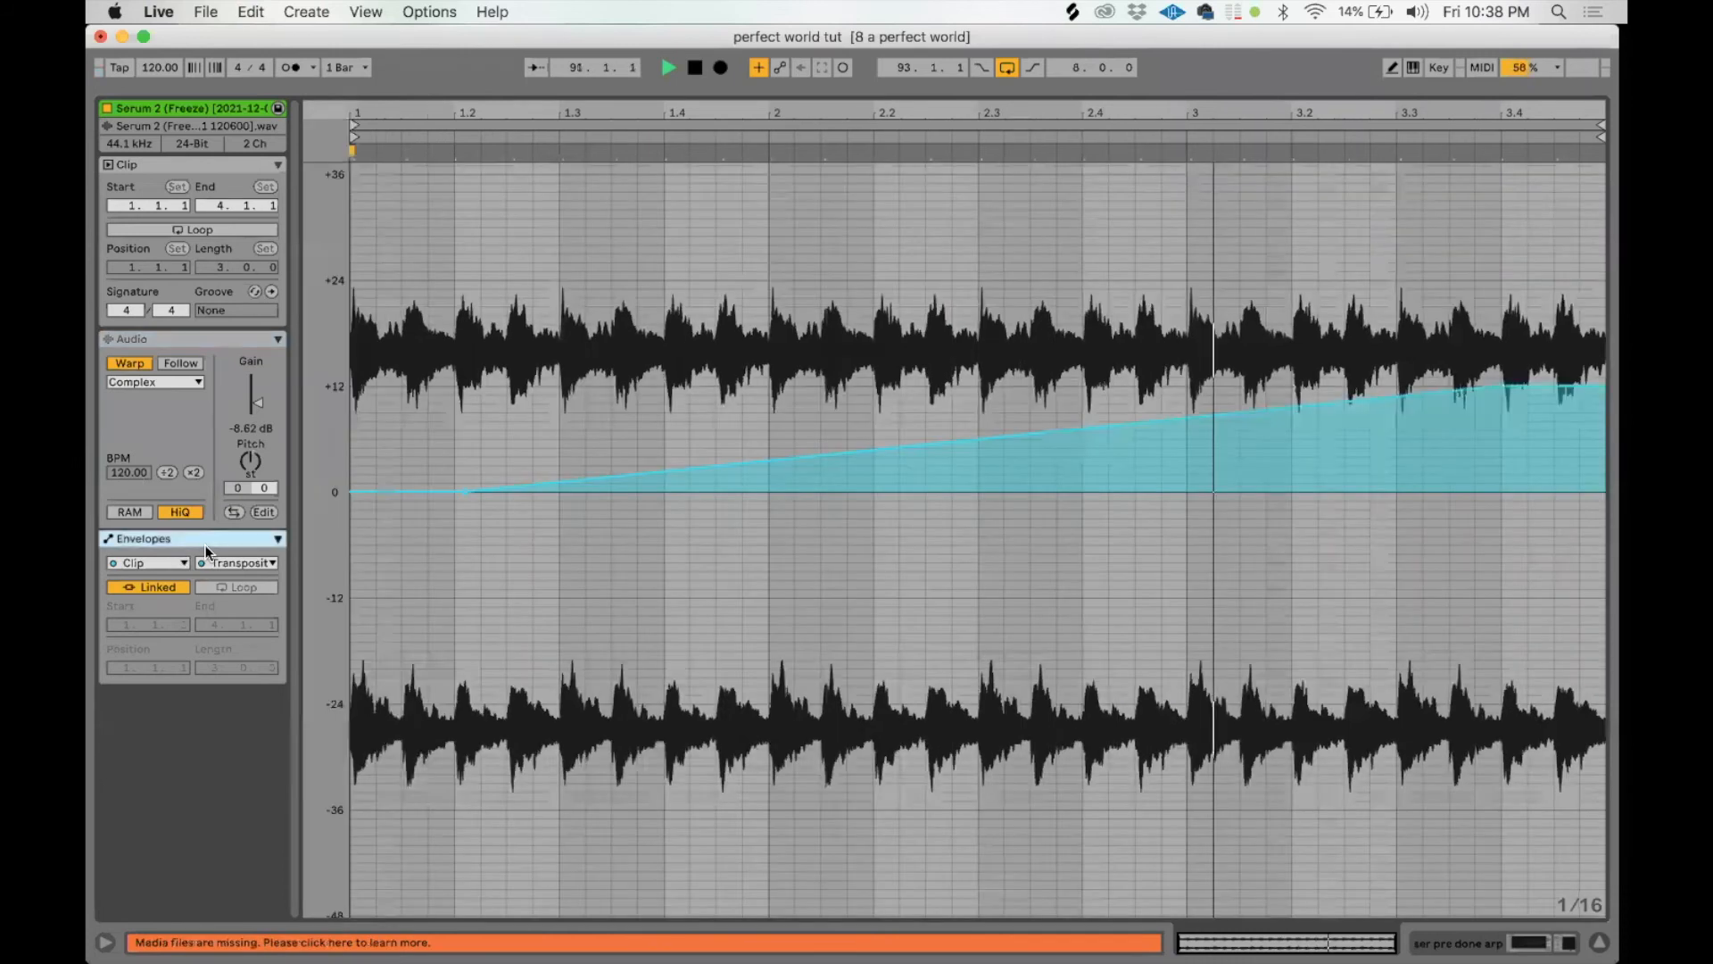
key("shift+Tab")
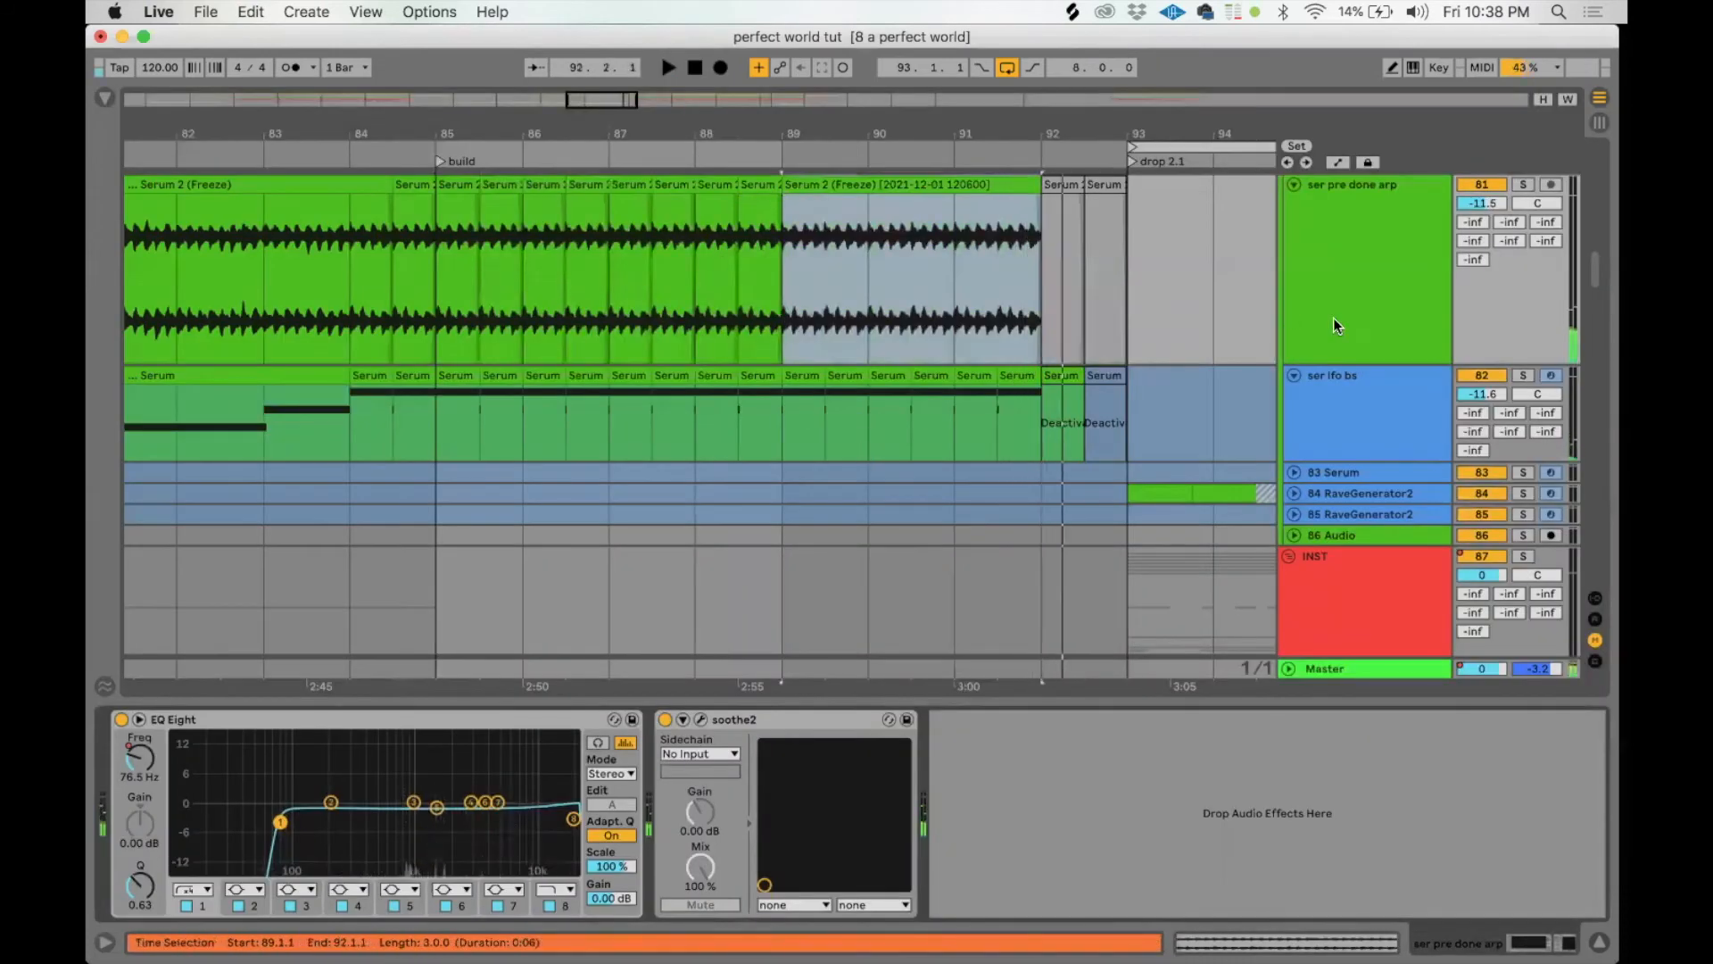
key("space")
Step: Select the SYNTHS group and show the automation of its EQ8 FILTERS LPF macro across the build
scroll(1333, 318, "up", 20)
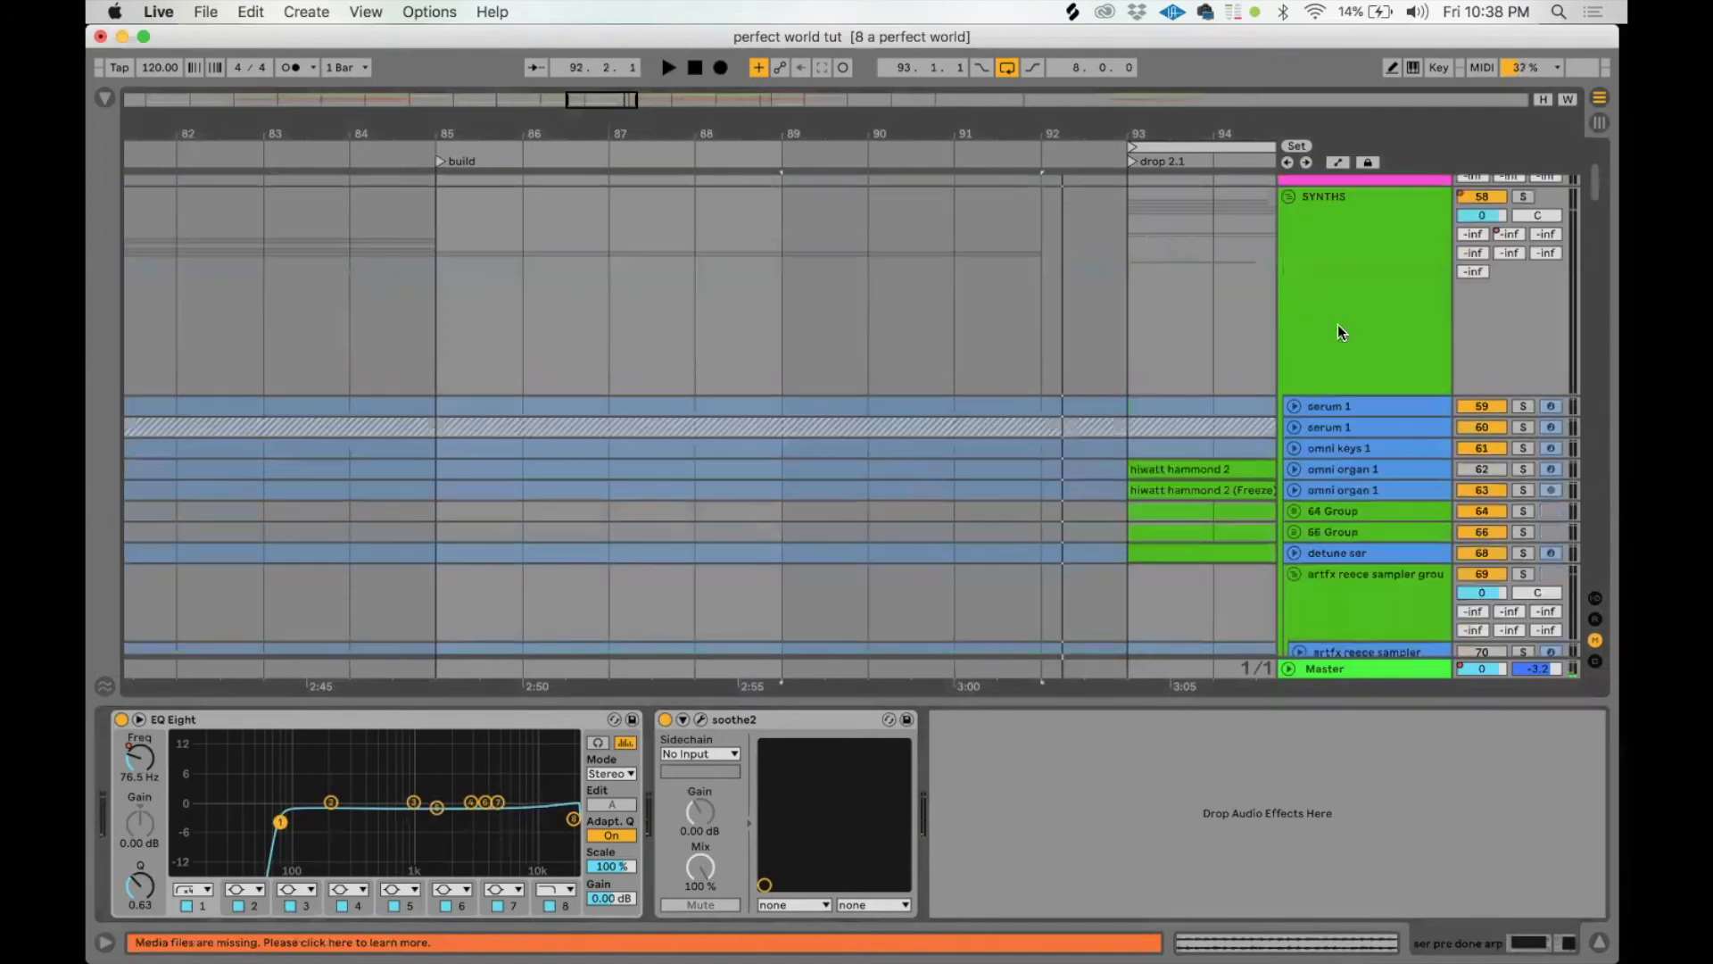
left_click(1348, 269)
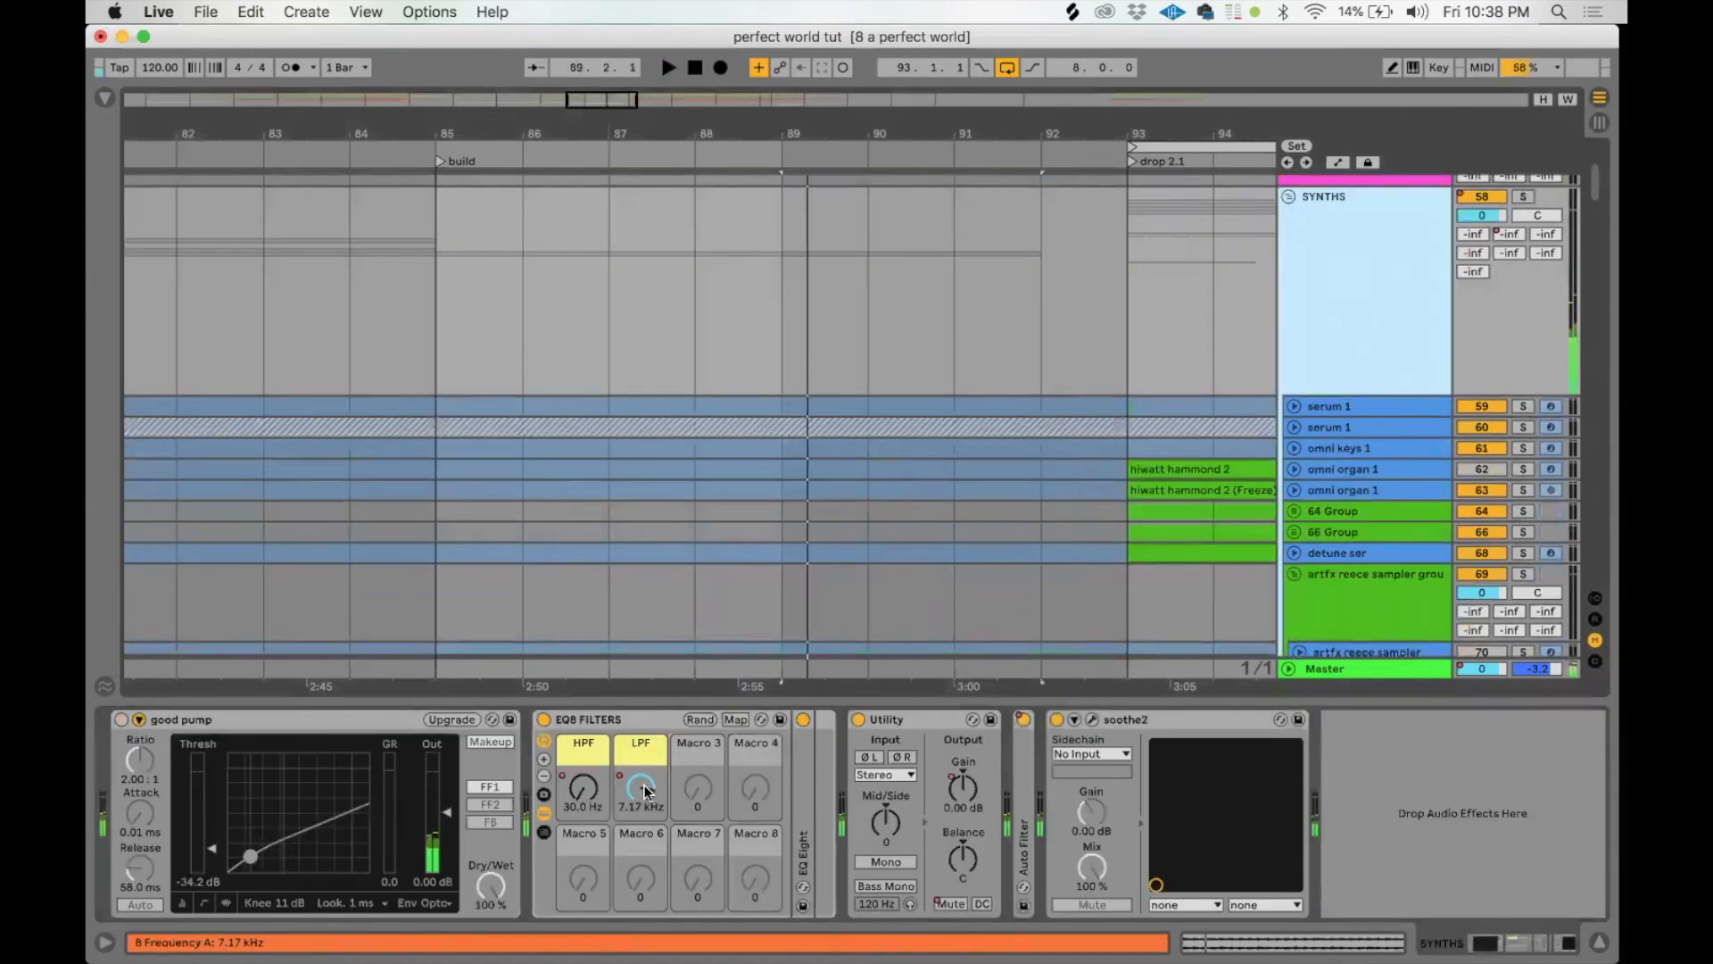
key("a")
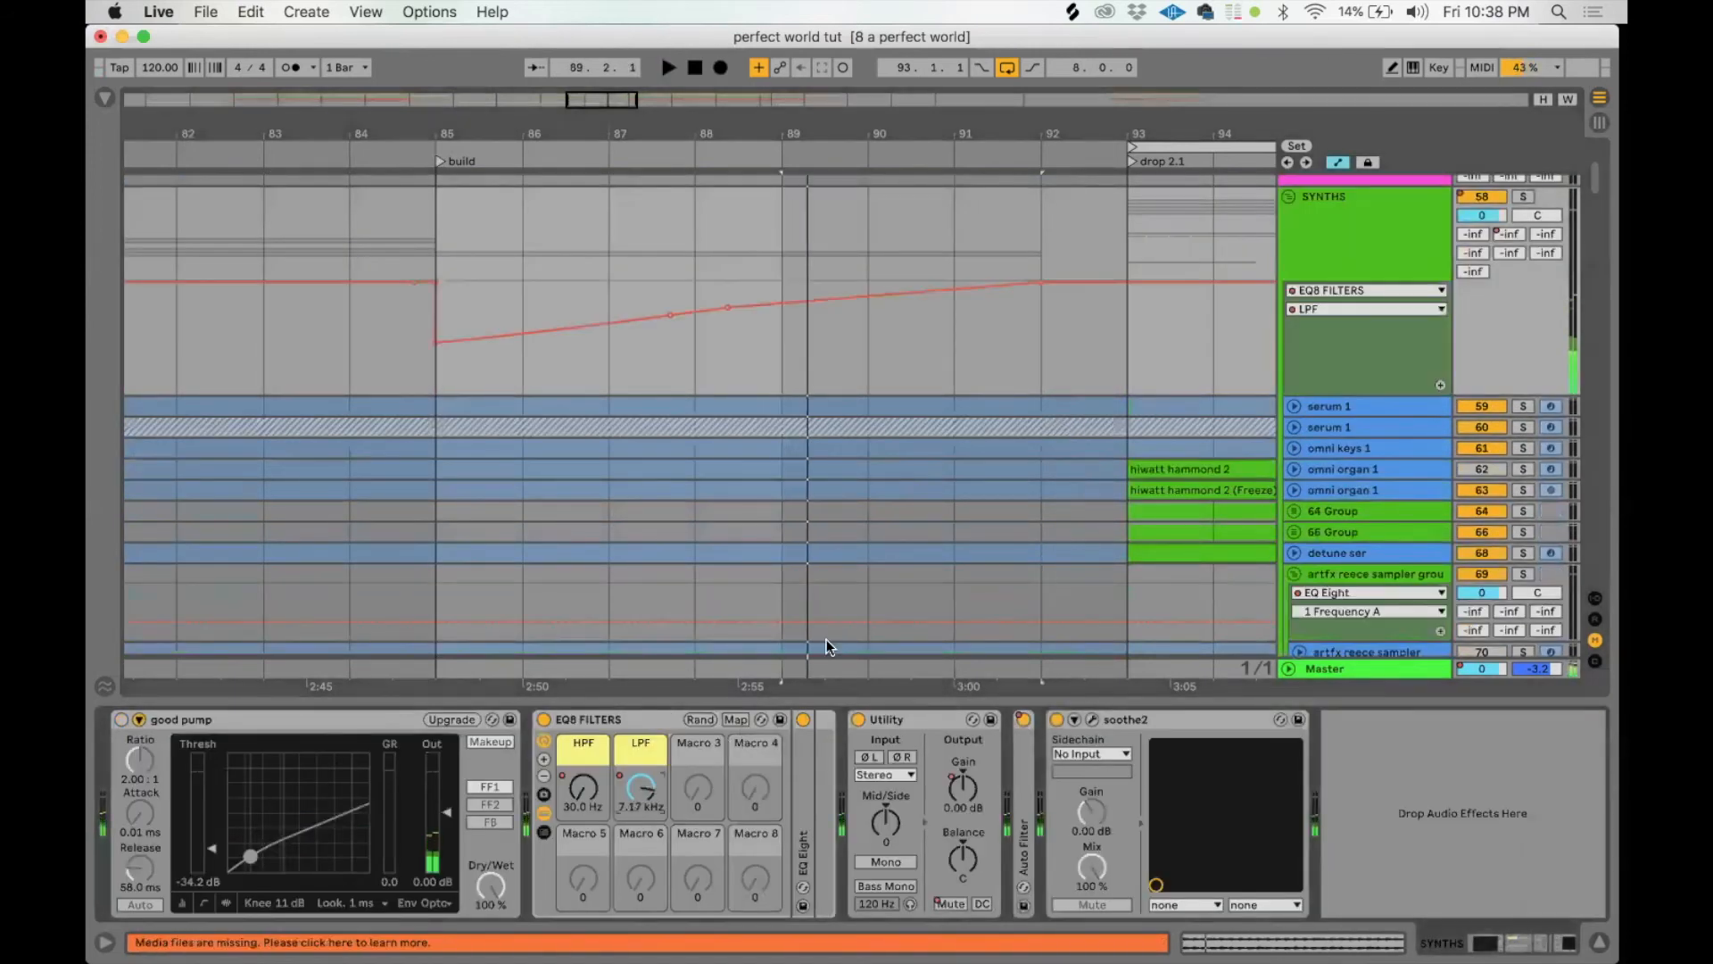
Step: Expand the SYNTHS group's Auto Filter during playback and show the Utility Gain automation
double_click(1026, 799)
key("space")
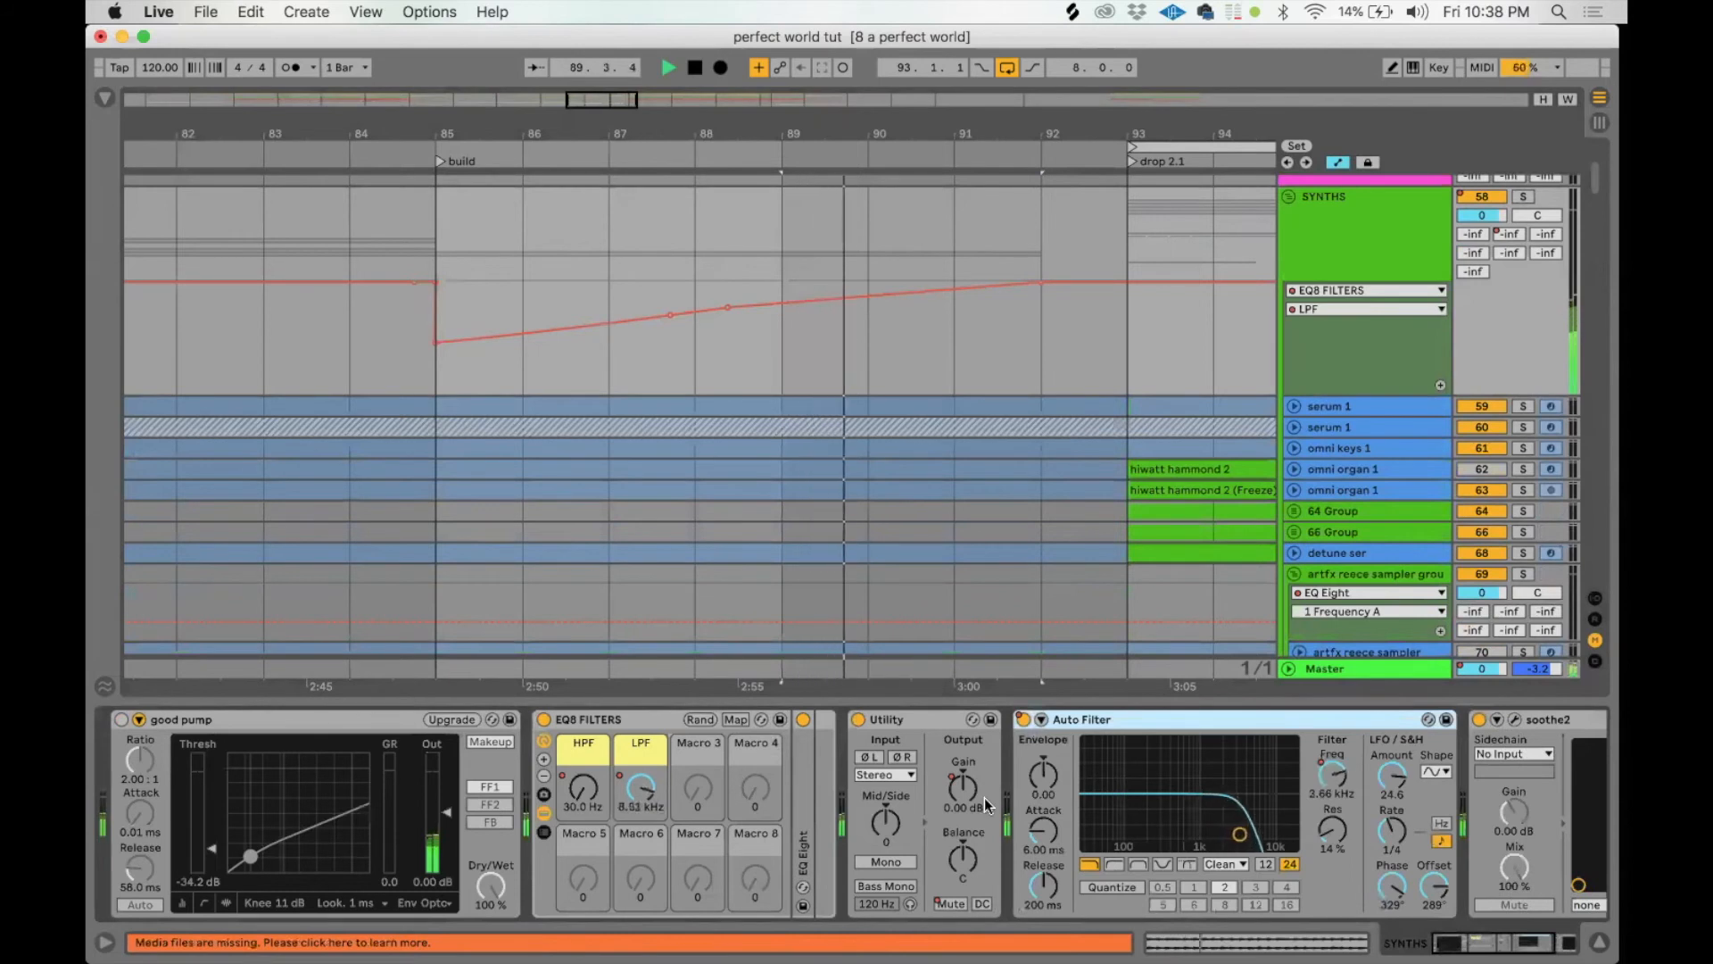
left_click(962, 790)
key("space")
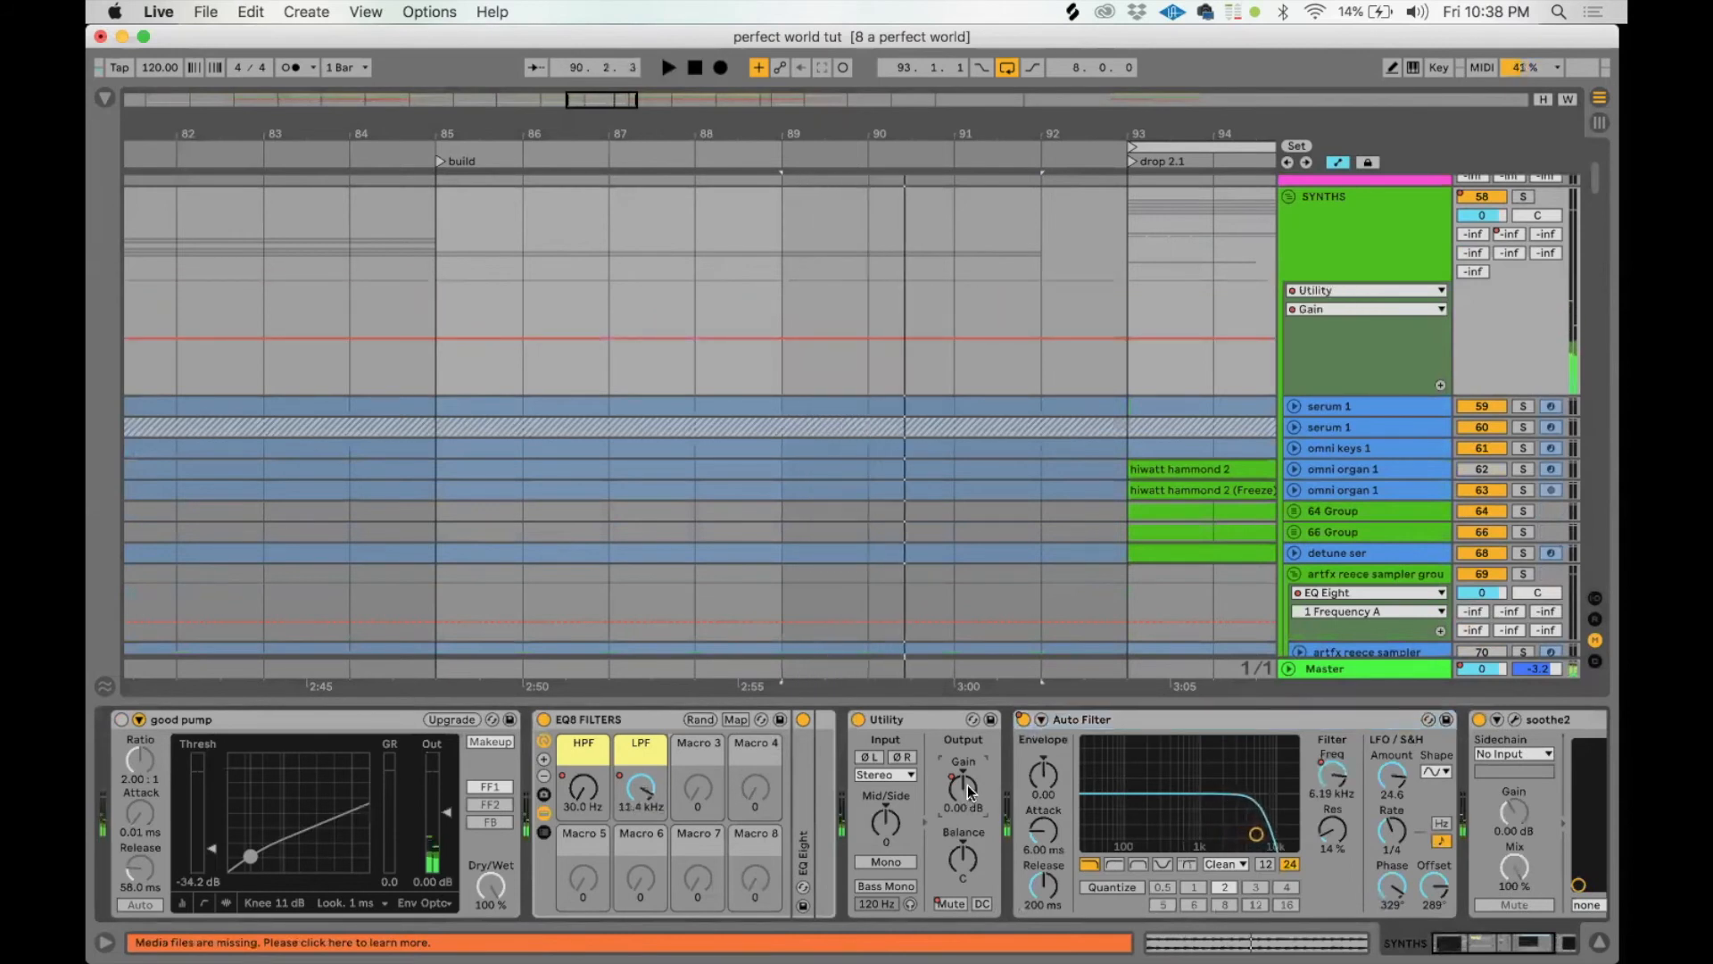
Step: Inspect the House Stab sound in RaveGenerator2 on track 84 and audition the track's first clip at 93.1.1
scroll(993, 466, "down", 10)
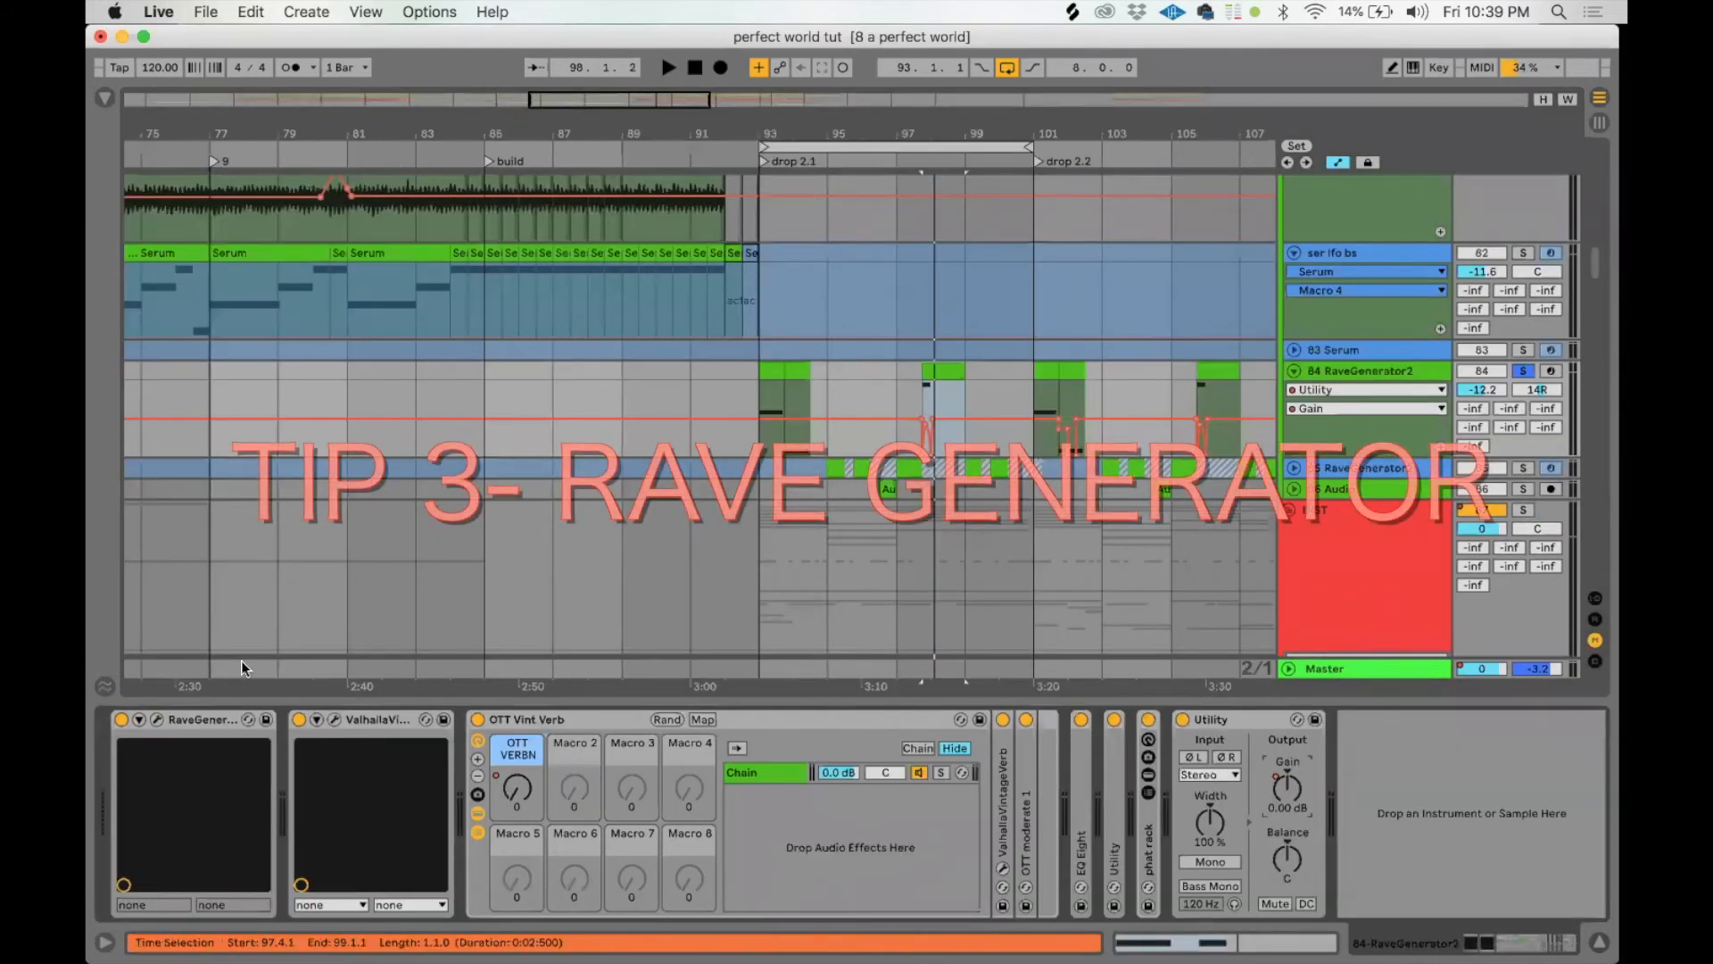
left_click(155, 720)
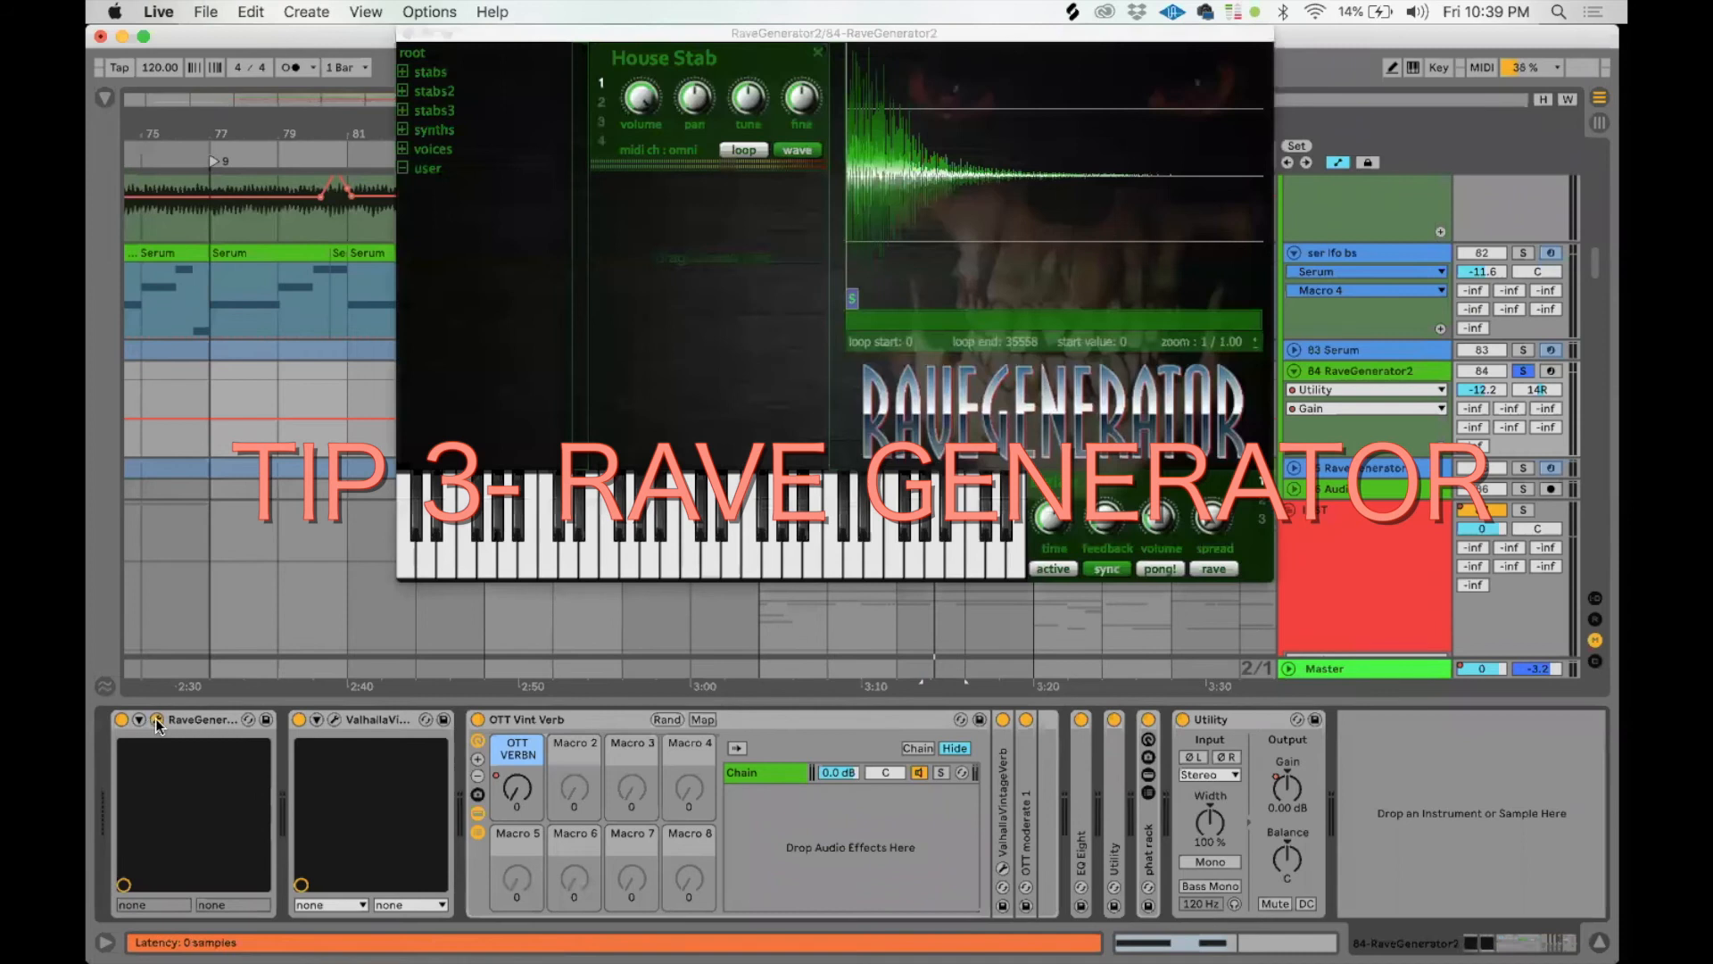
left_click(408, 33)
left_click(777, 371)
key("space")
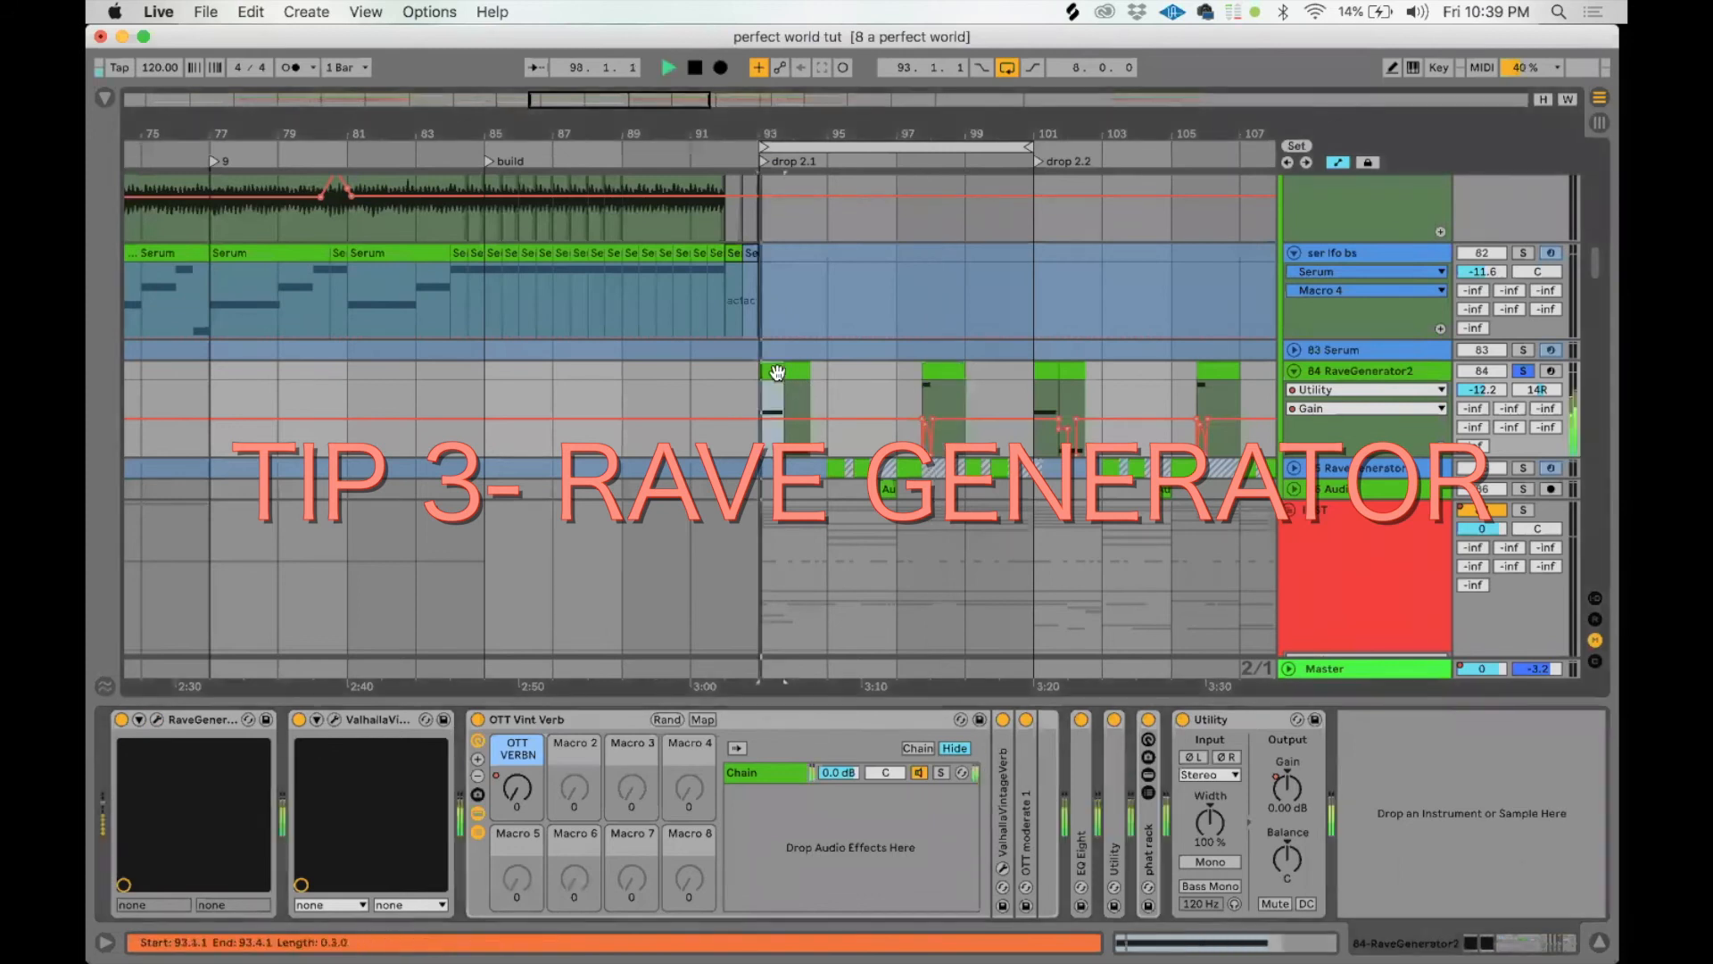
Step: Inspect the ValhallaVintageVerb settings on track 84 and turn the OTT VERBN macro up to about 92
left_click(334, 720)
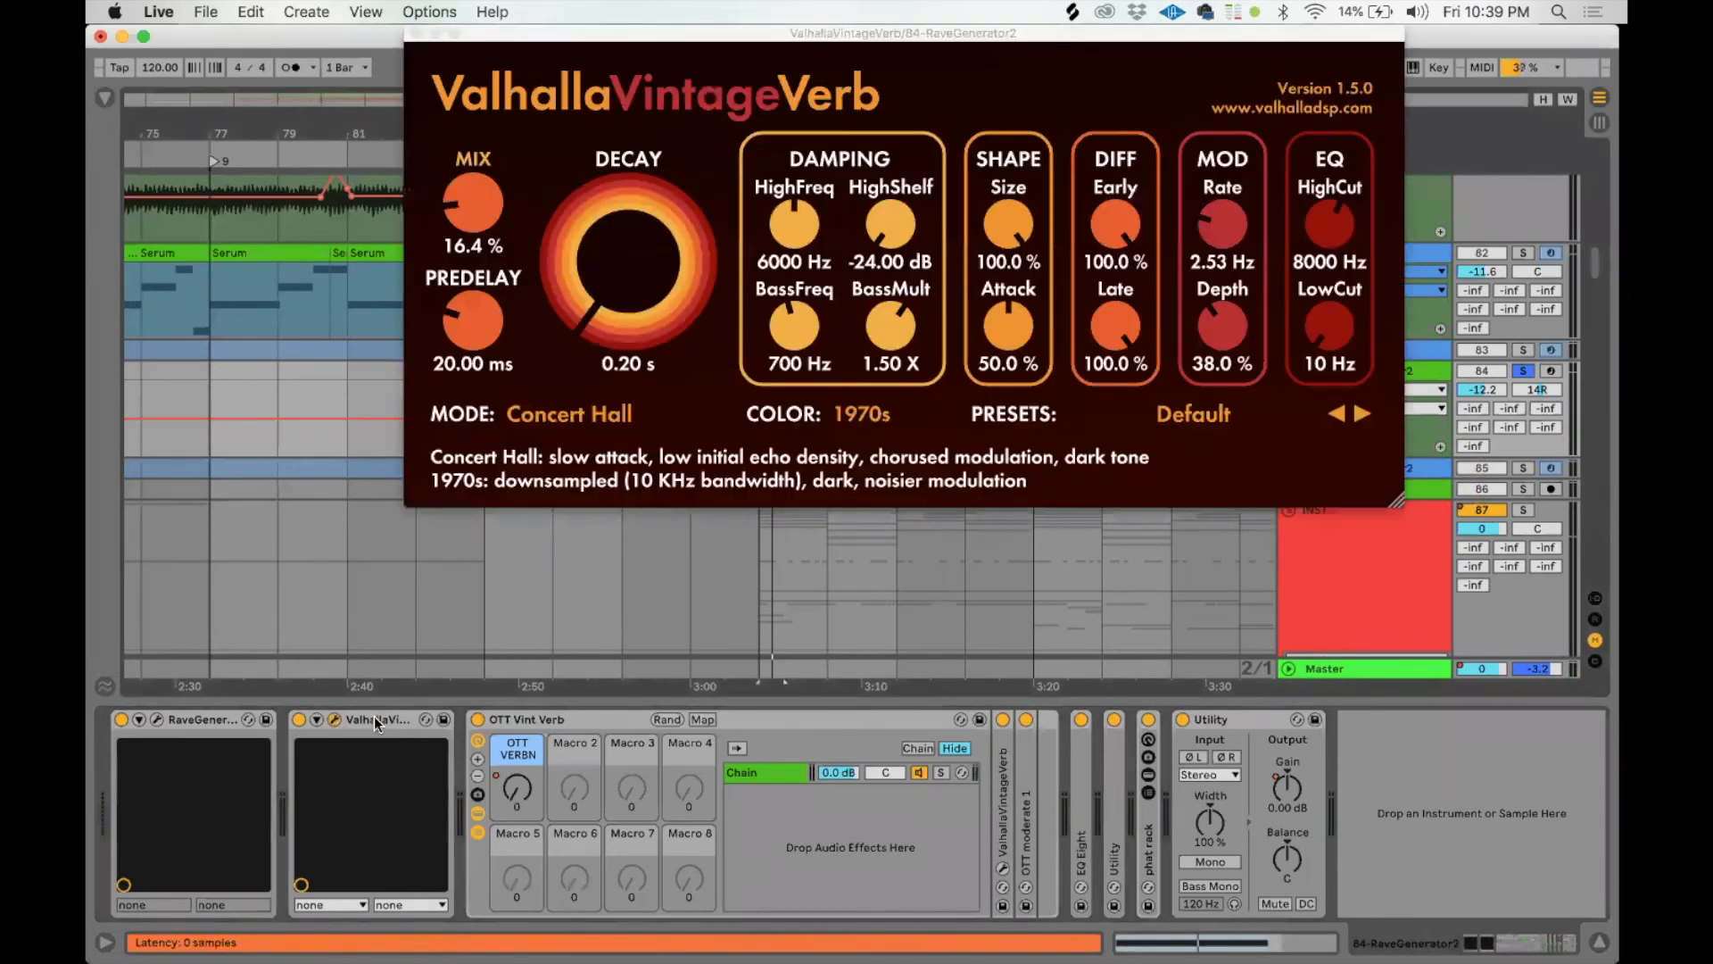
left_click(416, 33)
left_click_drag(517, 787, 517, 794)
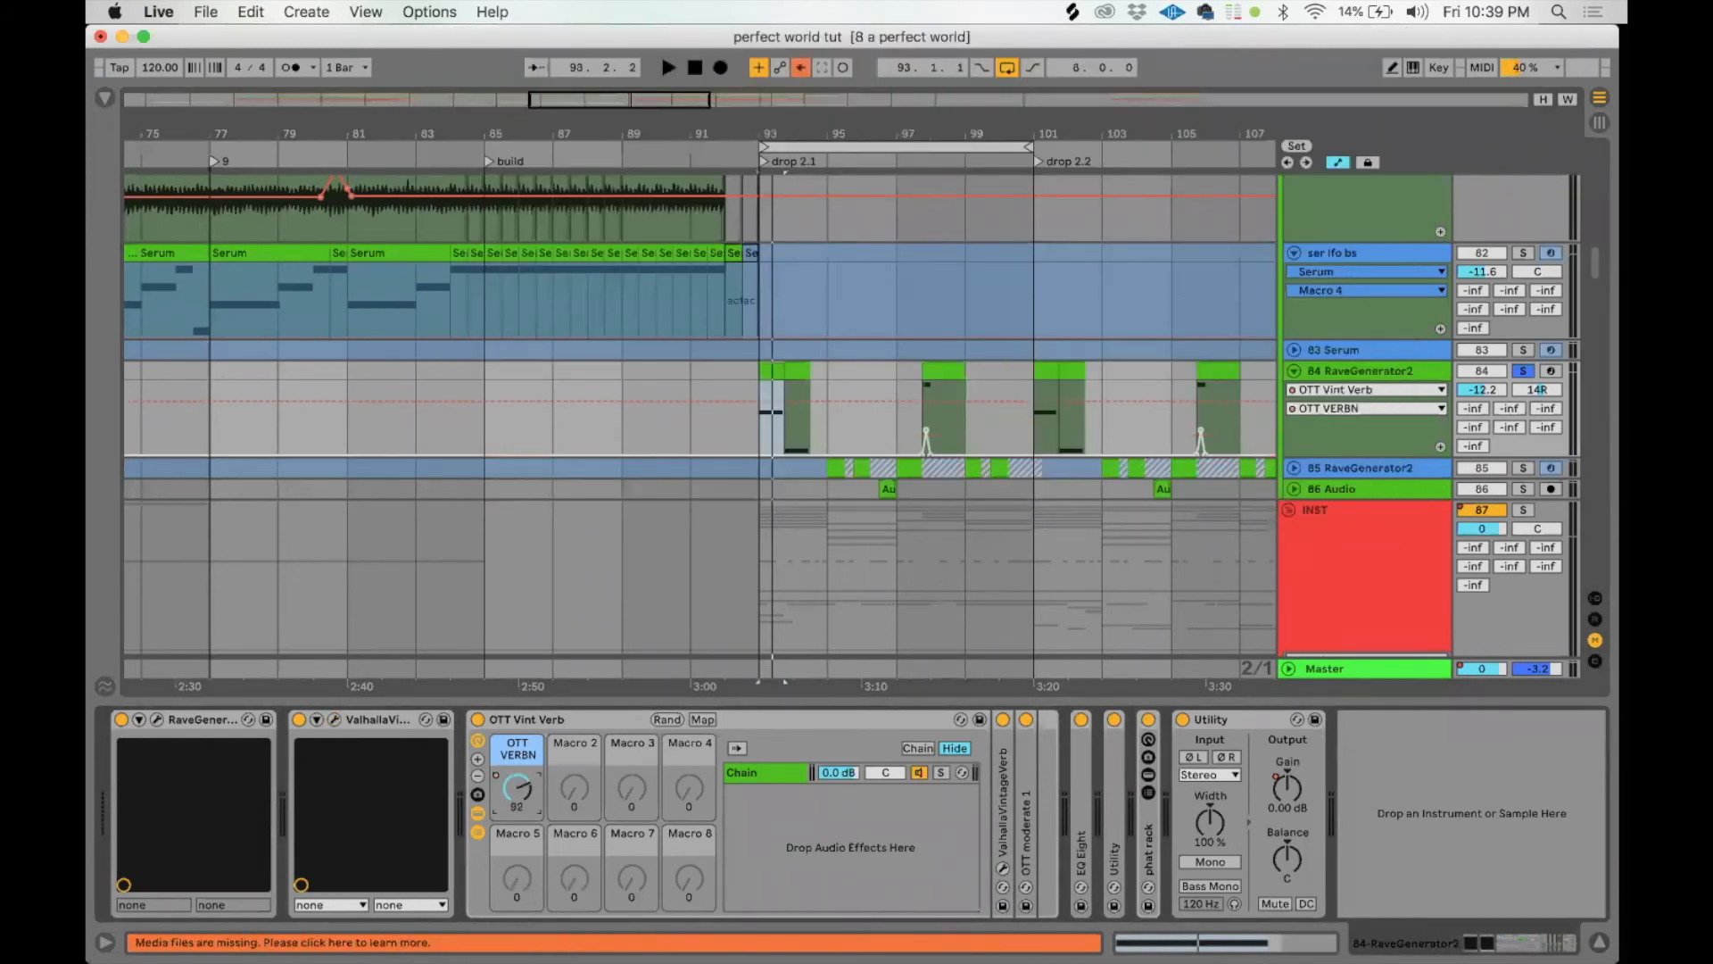
Step: Audition track 84's clip at 97.4.1, switching the OTT Vint Verb rack off and back on during playback
left_click(930, 370)
key("space")
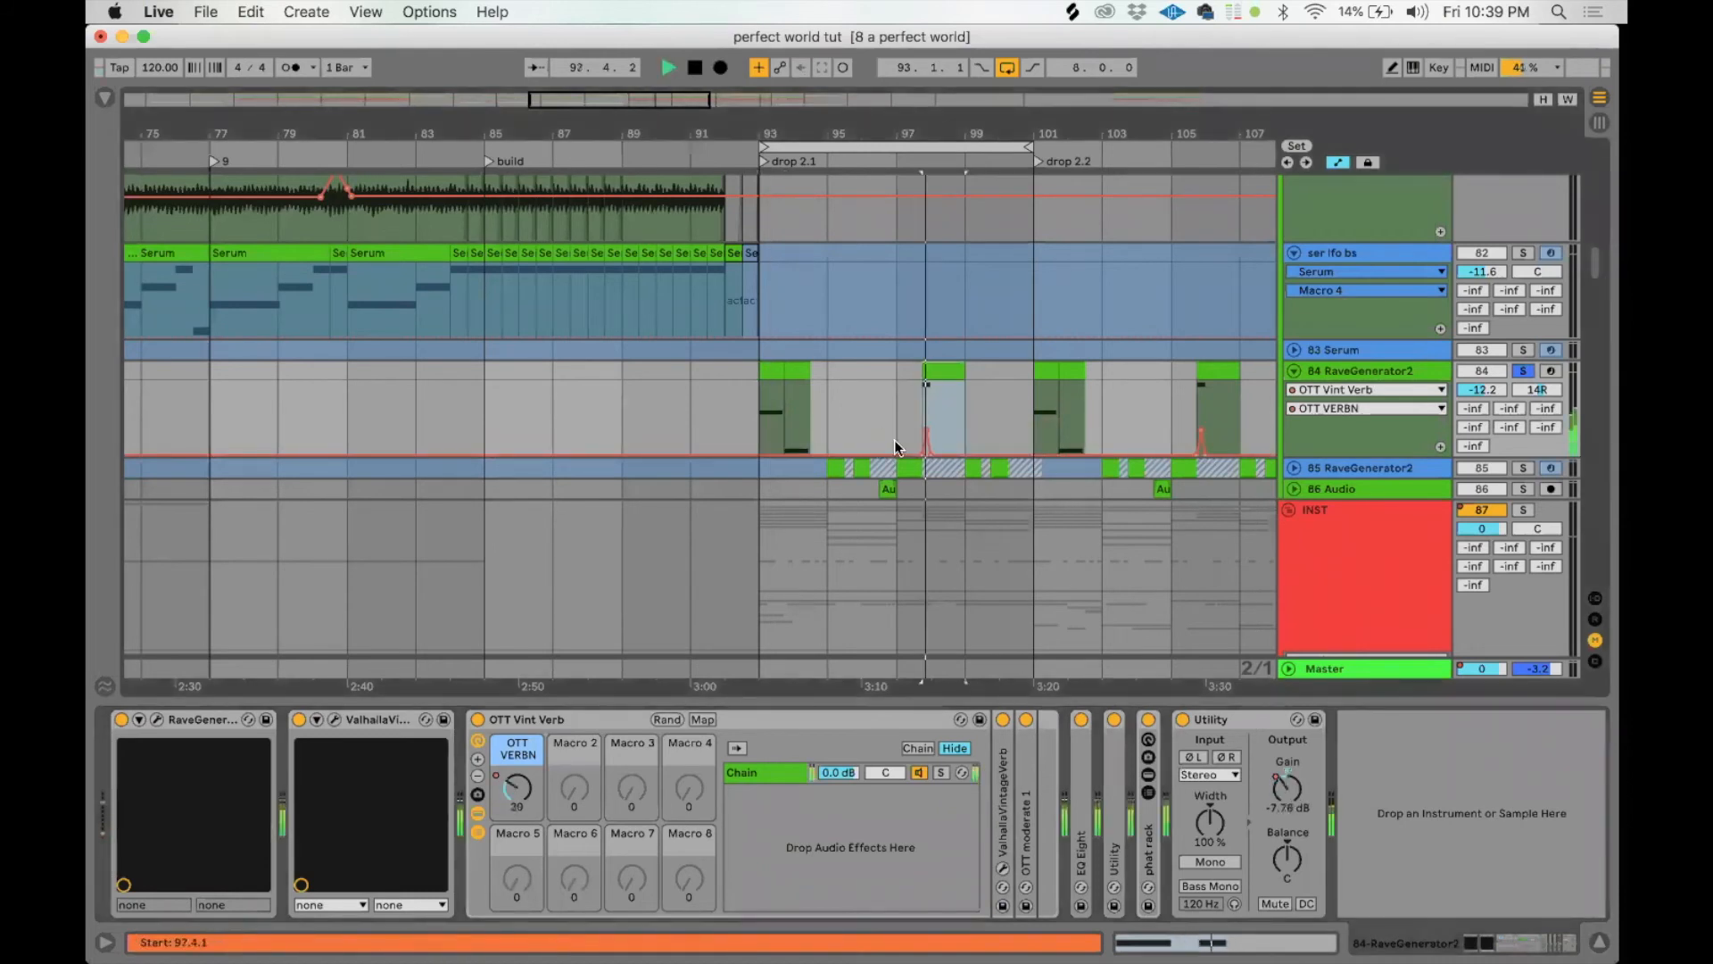
left_click(476, 720)
left_click(476, 719)
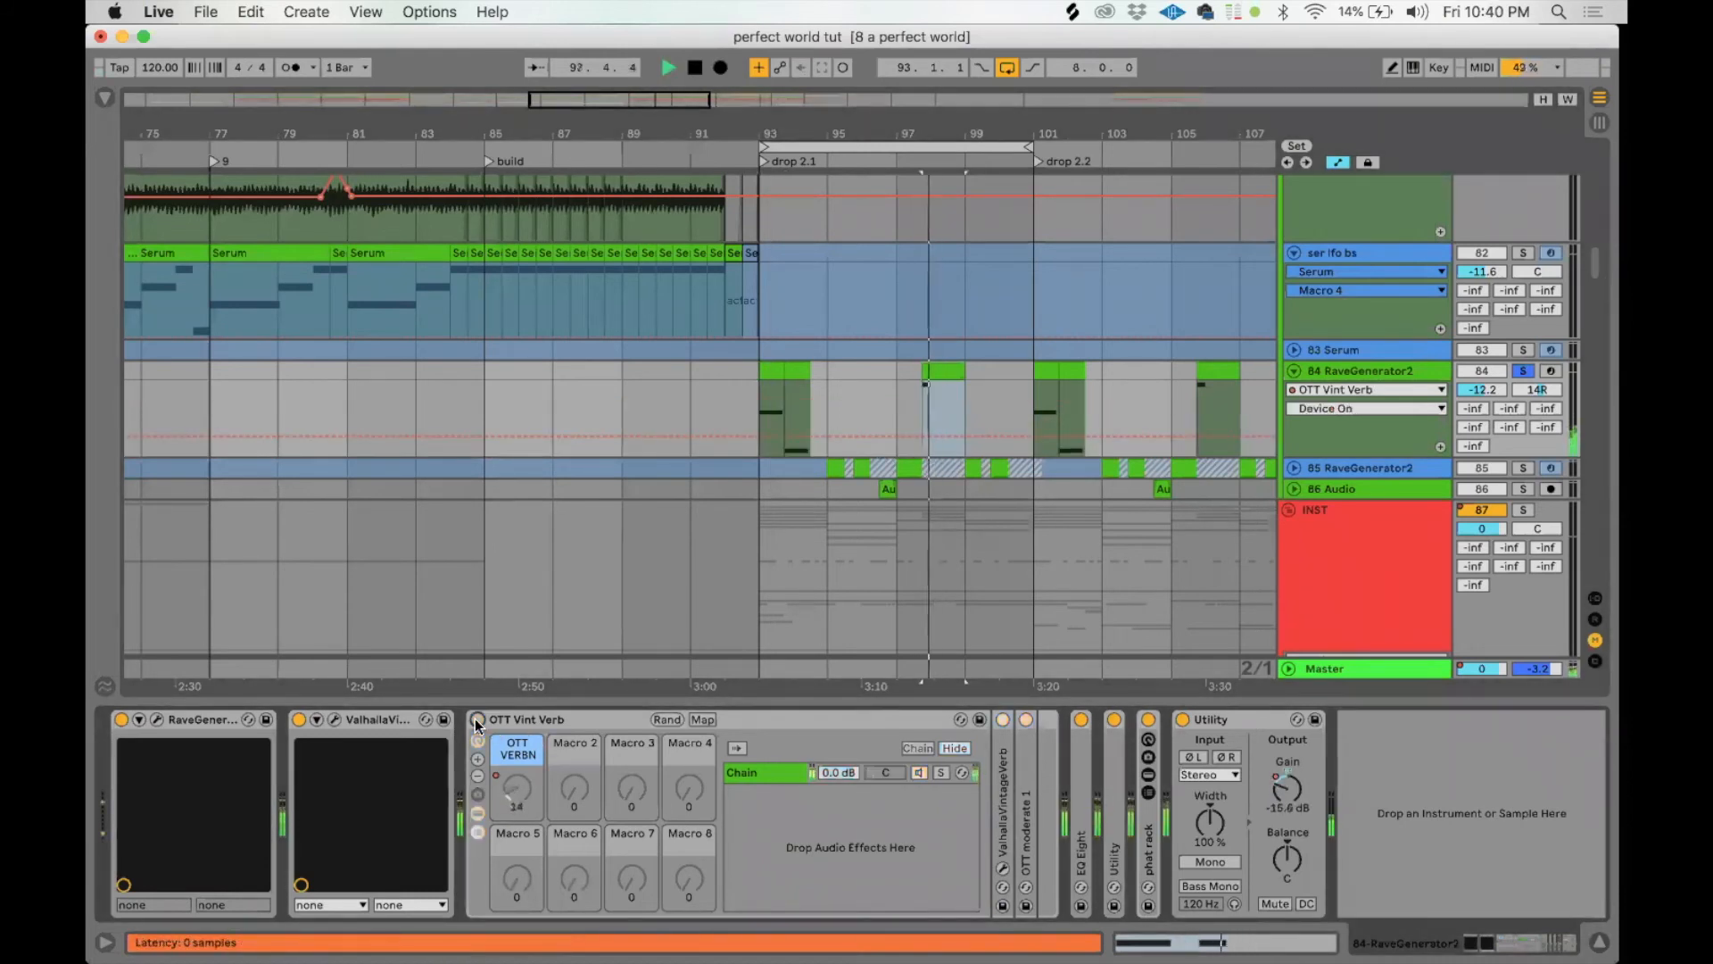
key("space")
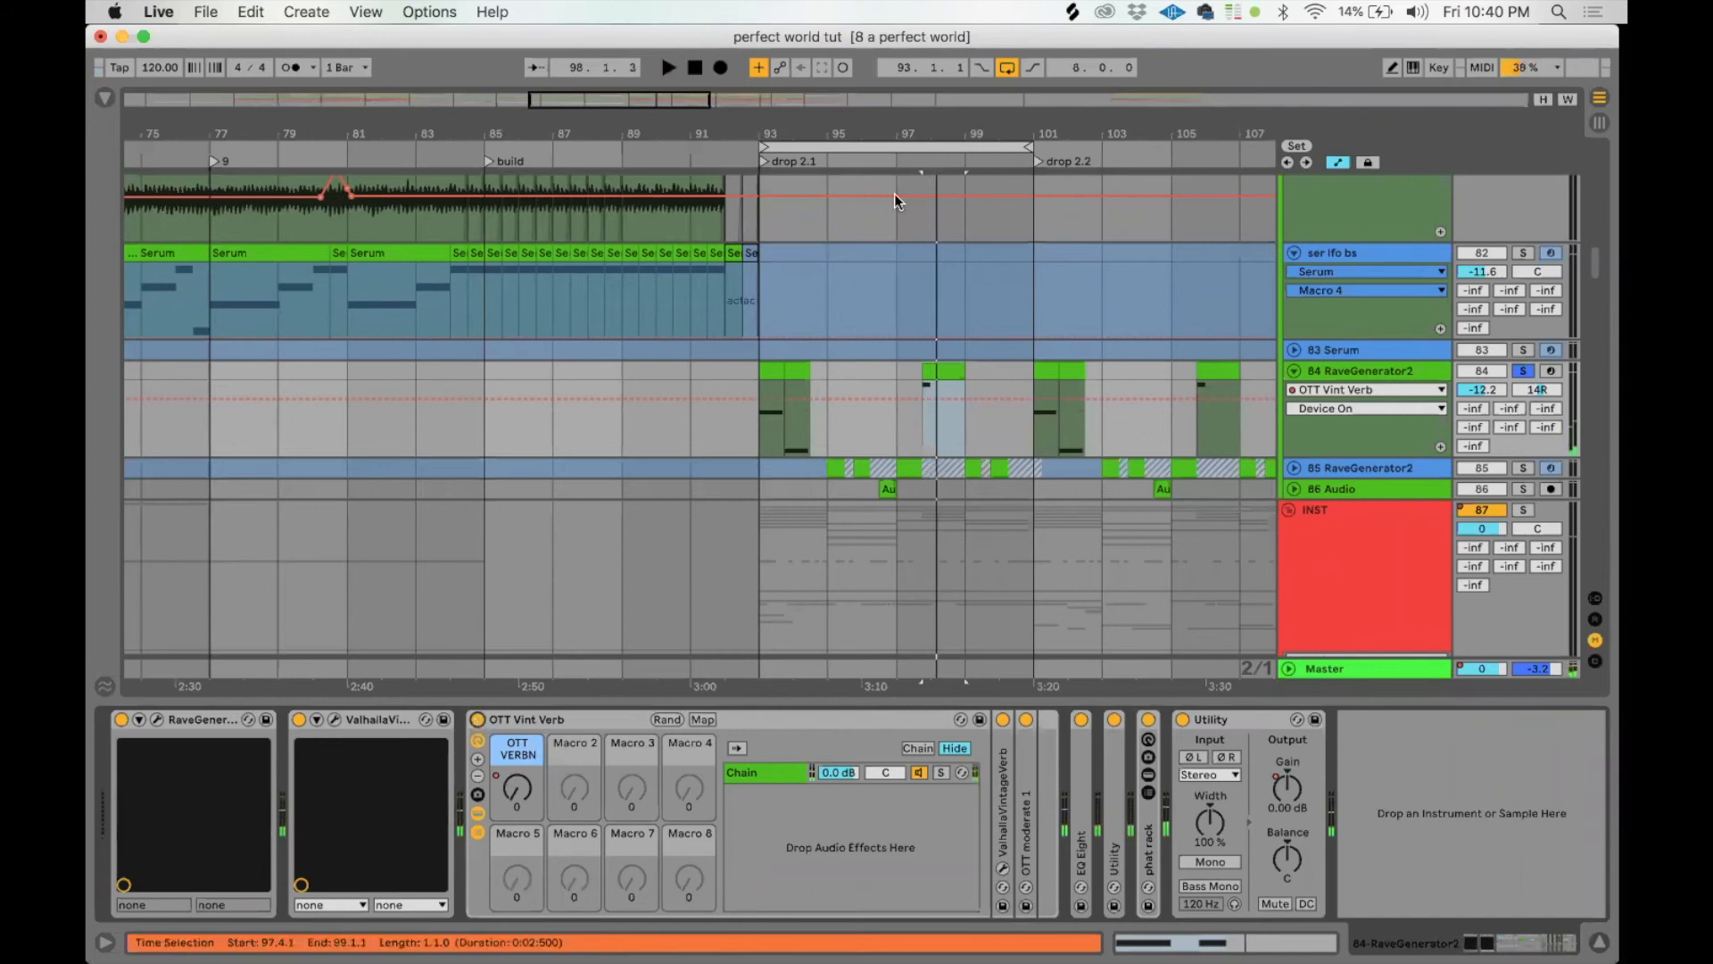
Step: Show the OTT VERBN automation on the 97.4.1 clip up close and replay it, toggling the OTT Vint Verb rack off and on
left_click(510, 768)
scroll(928, 375, "up", 5)
left_click(893, 392)
left_click(914, 377)
key("space")
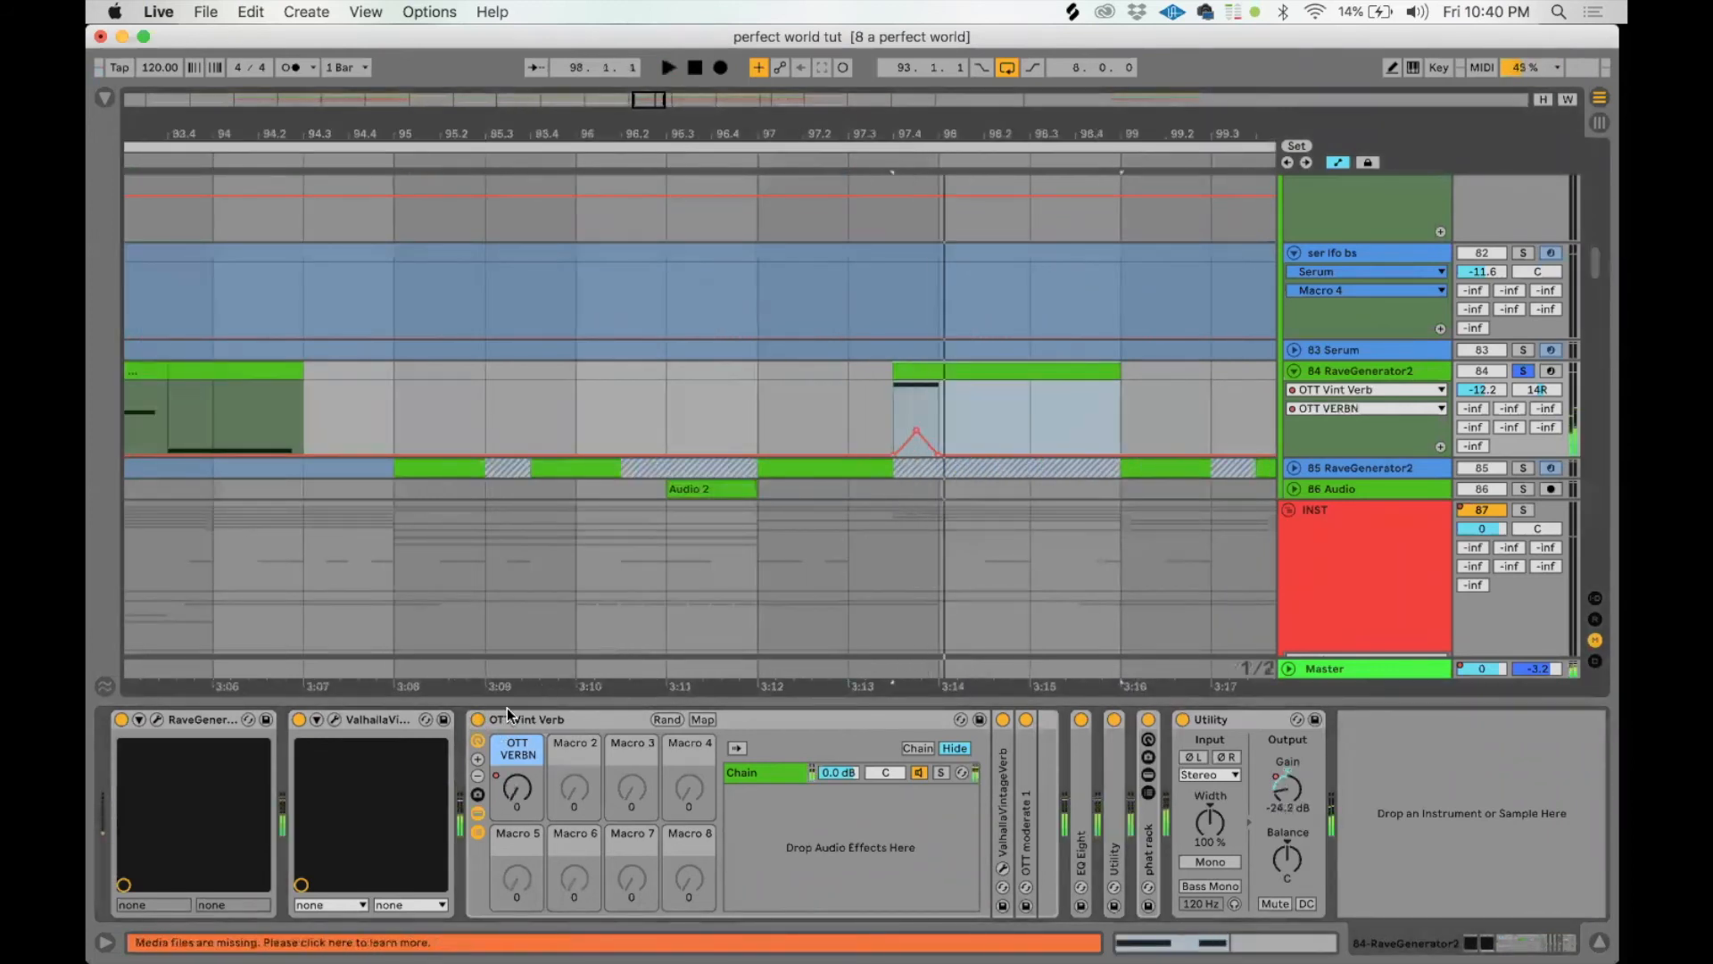
left_click(477, 719)
left_click(476, 719)
key("space")
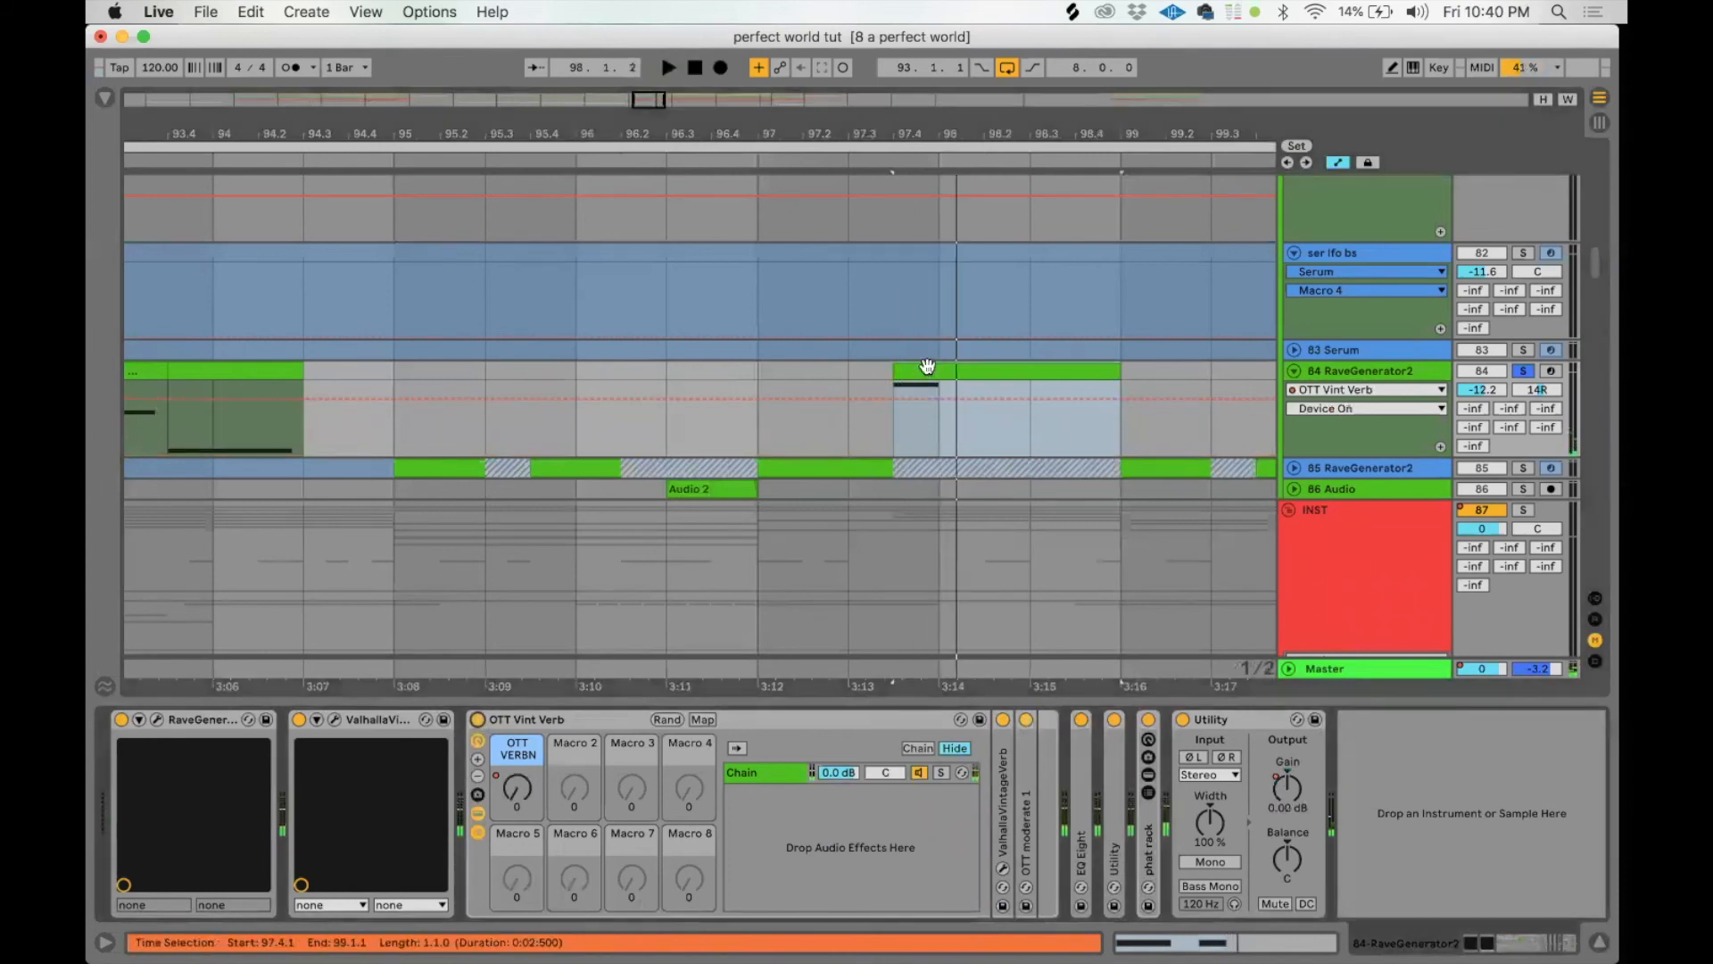
Step: Compare the OTT VERBN automation with the Utility Gain automation on track 84 around the clip at 97.4.1
left_click(518, 786)
key("space")
key("space")
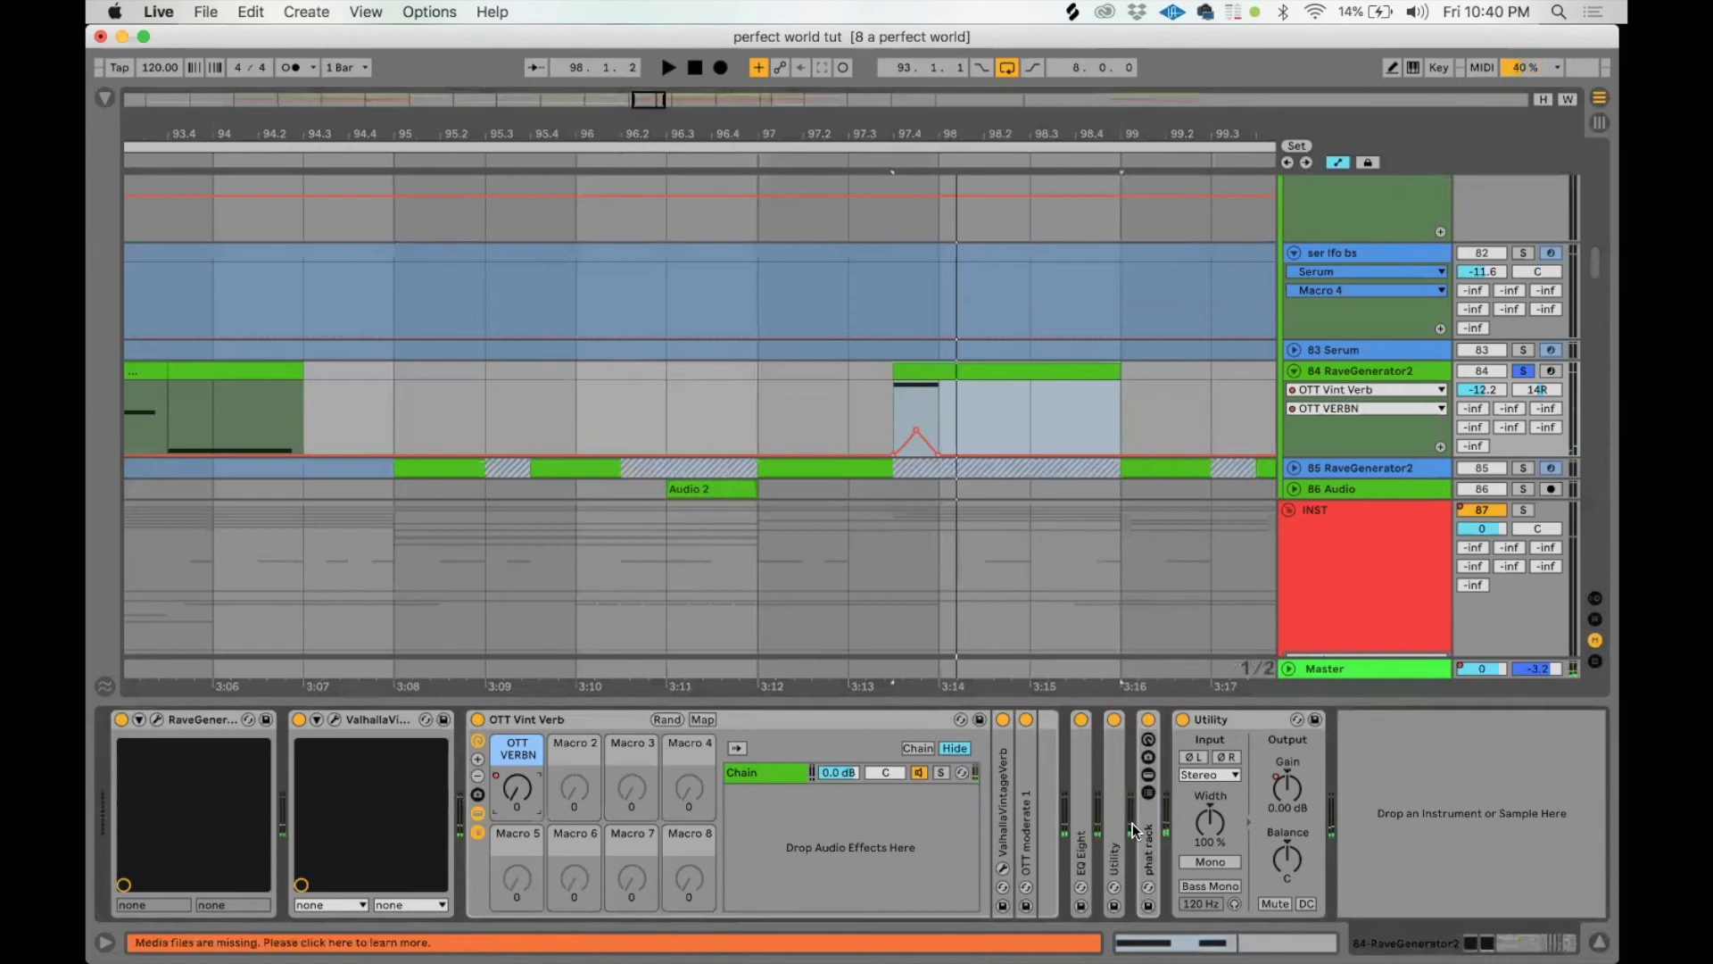
left_click(1288, 787)
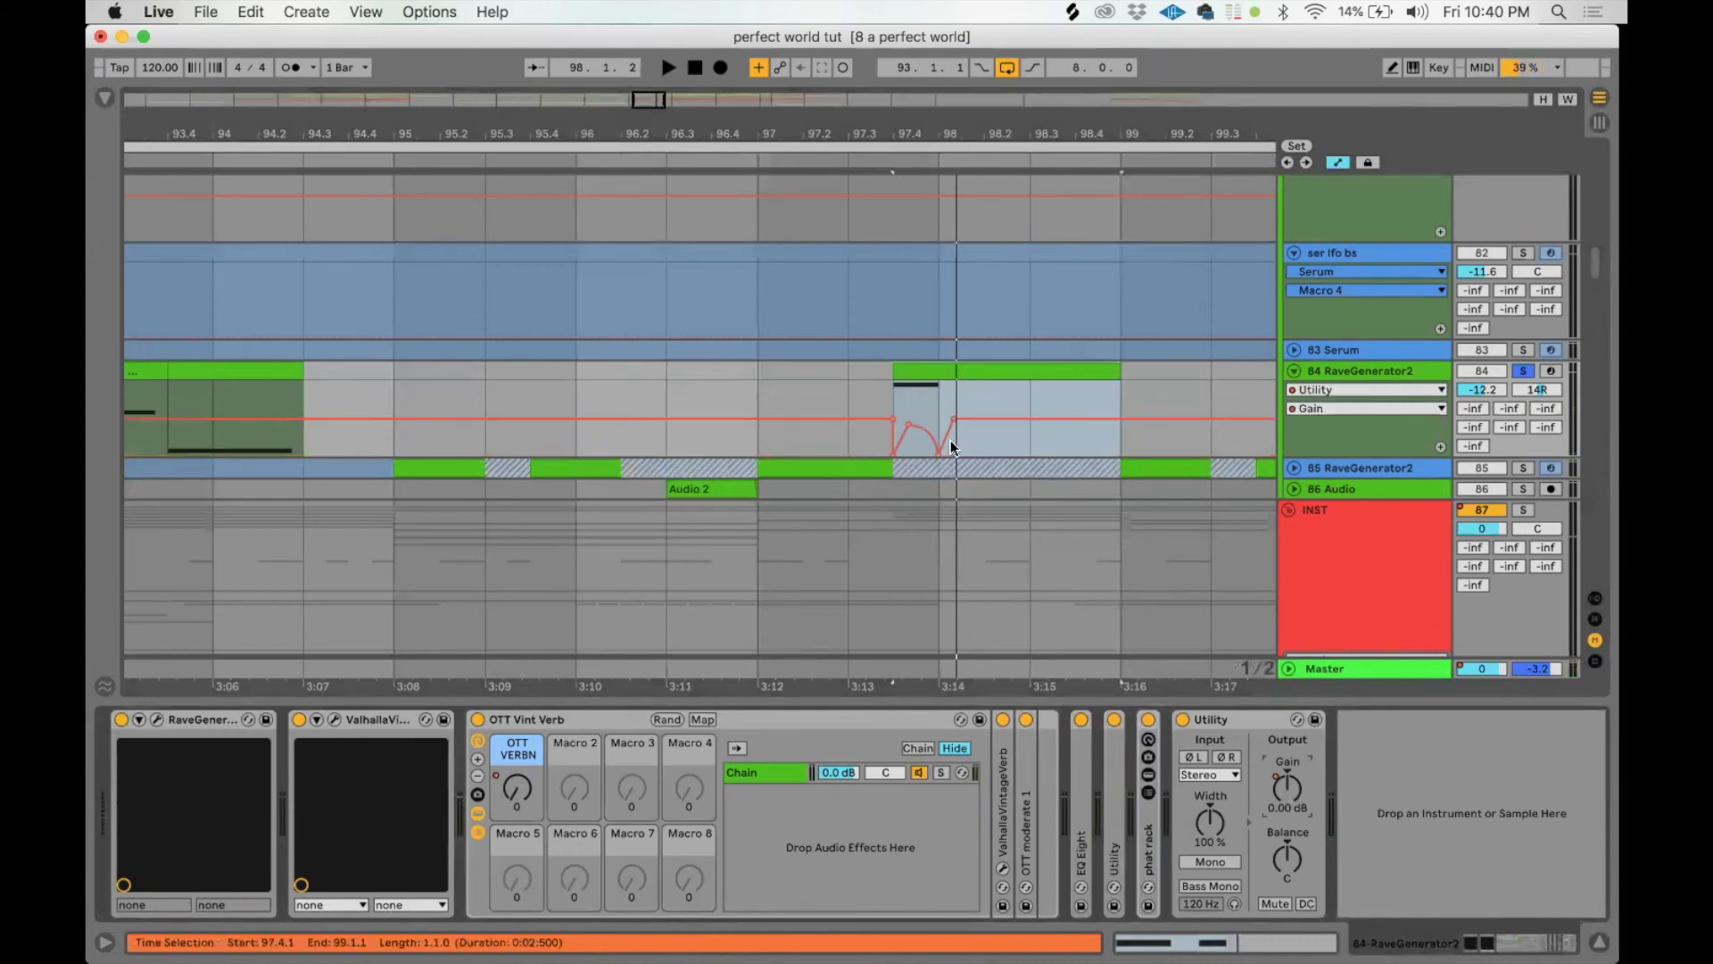
left_click(898, 371)
scroll(630, 396, "left", 3)
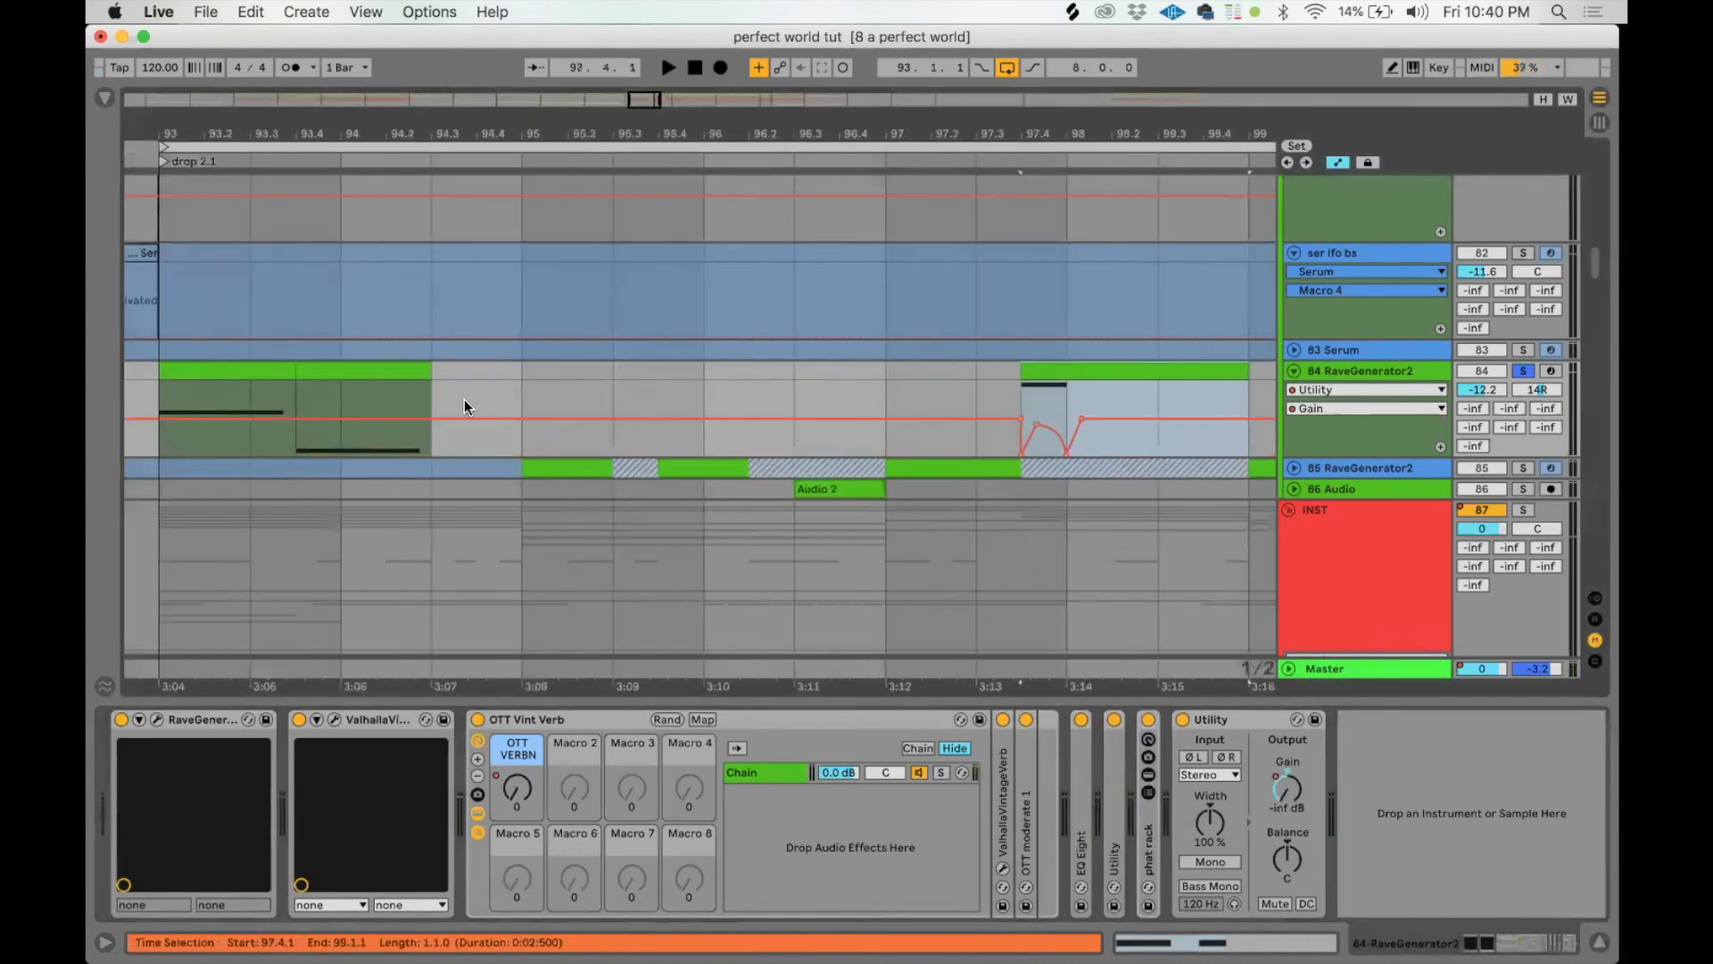
Step: Audition track 84's clip at 93.1.1 and the gain-automated clip at 97.4.1 one after the other
left_click(190, 370)
key("space")
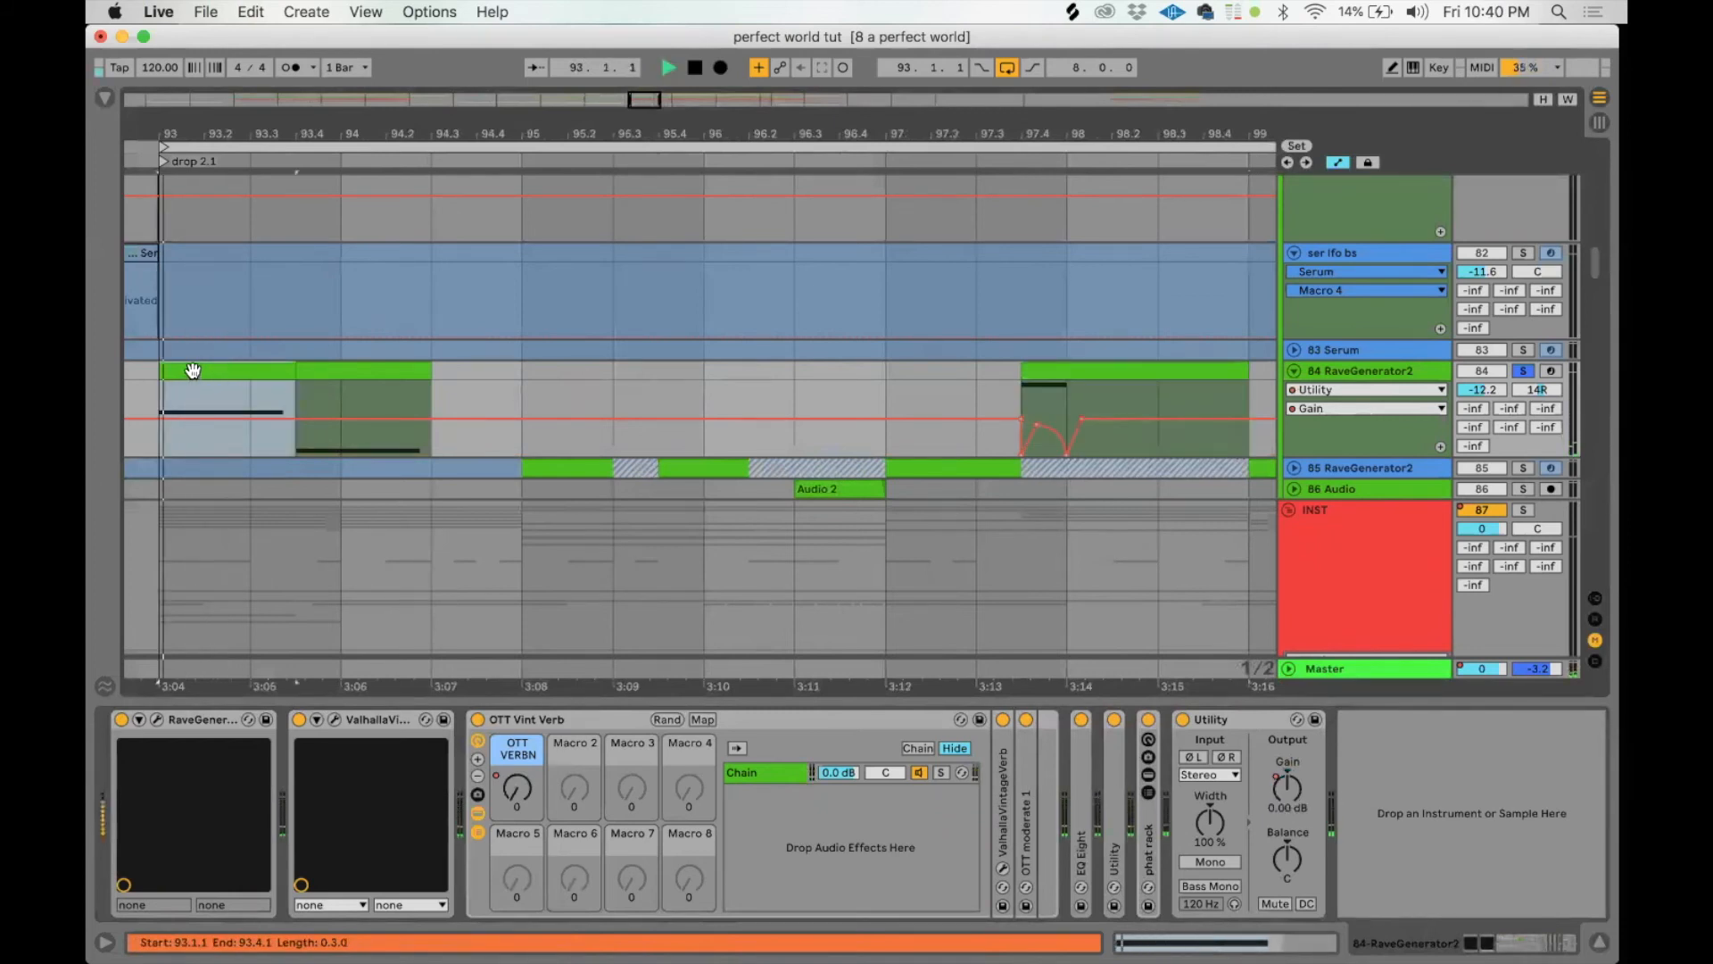
left_click(1070, 368)
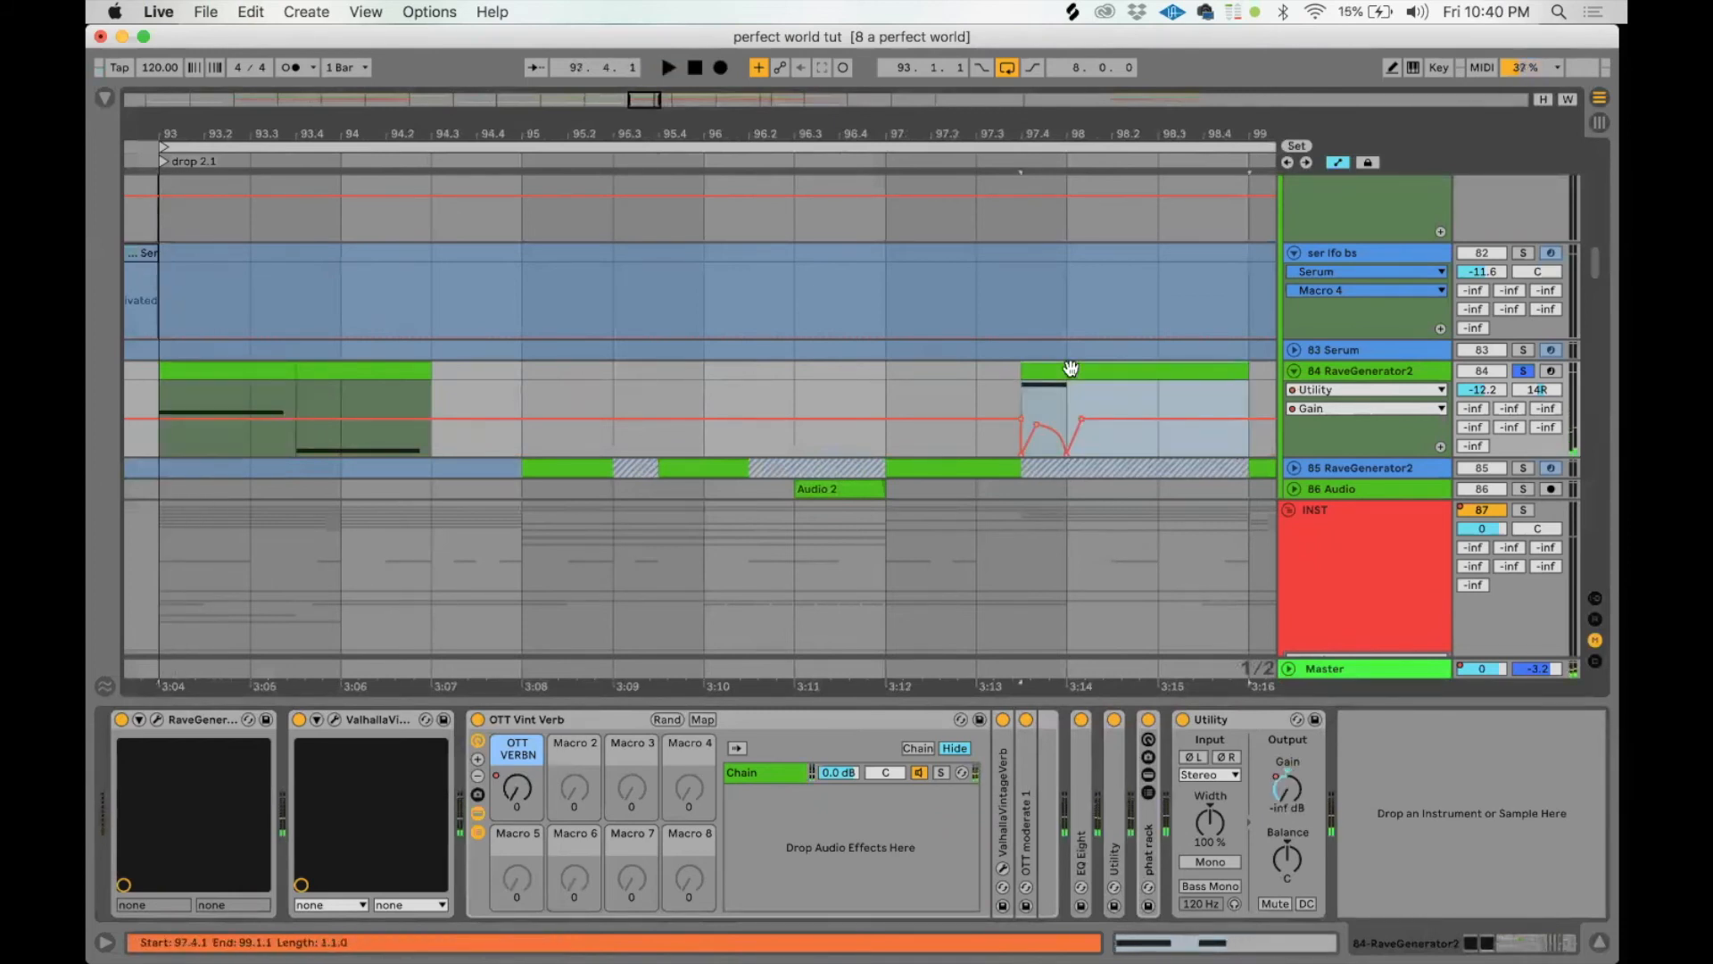
key("space")
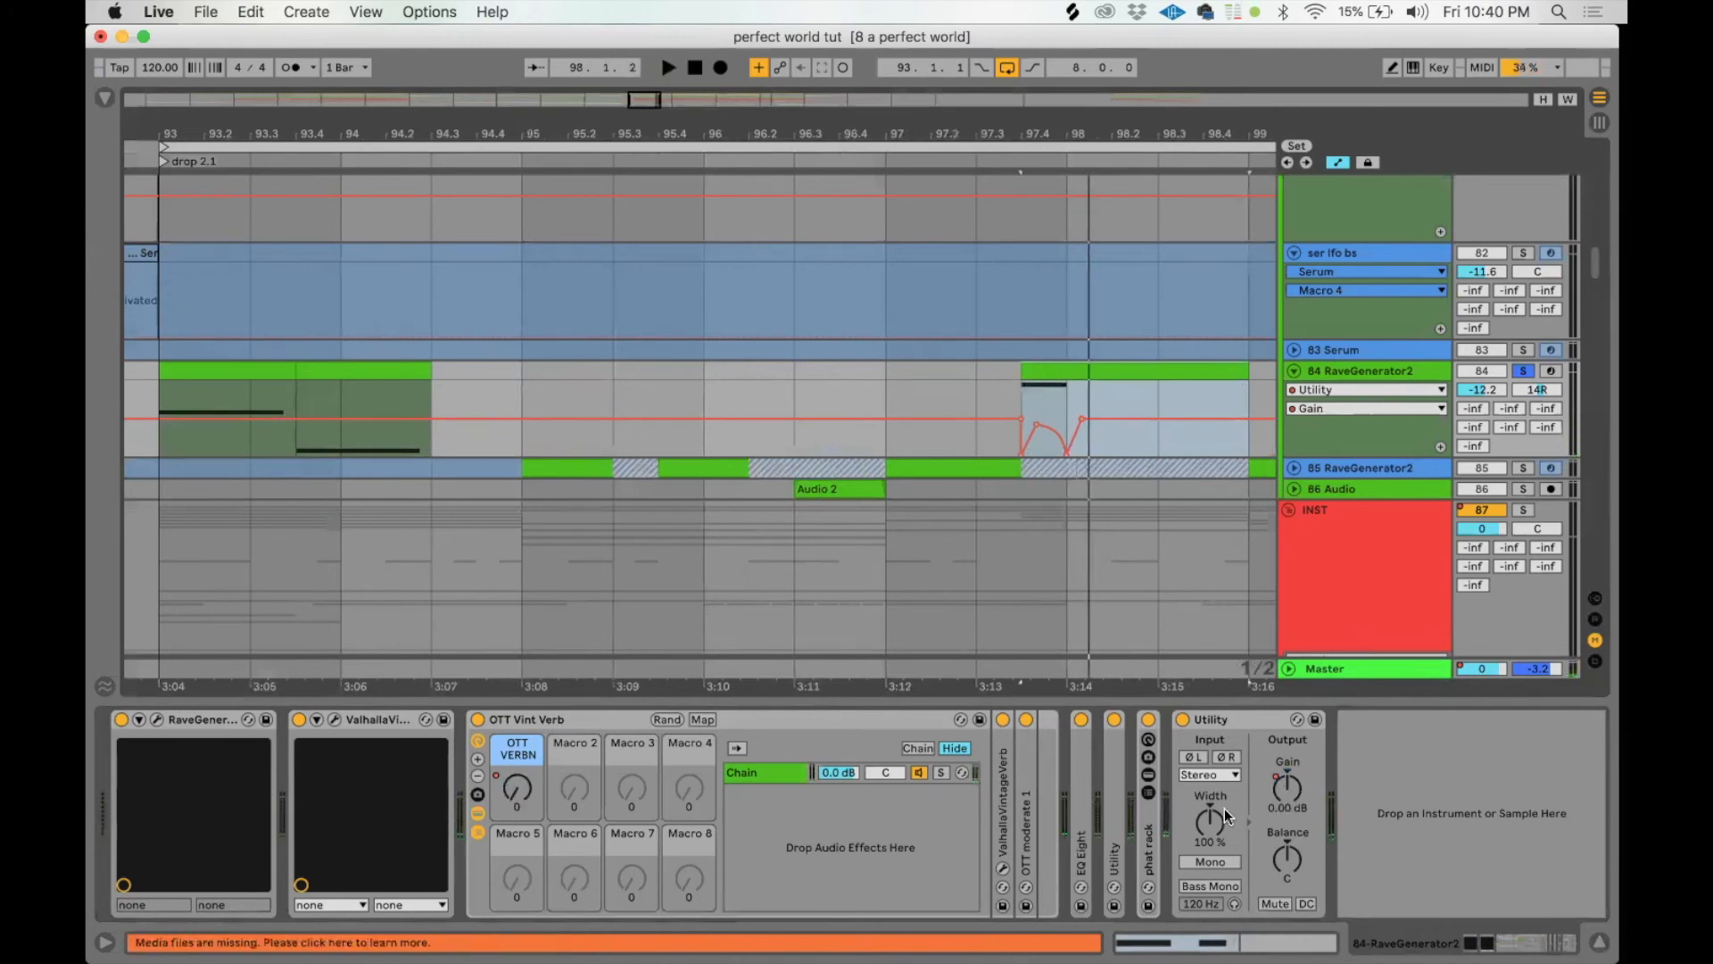
Step: Replay the end of the Utility Gain dip on track 84 and view the House Stab sound in RaveGenerator2
left_click(1297, 784)
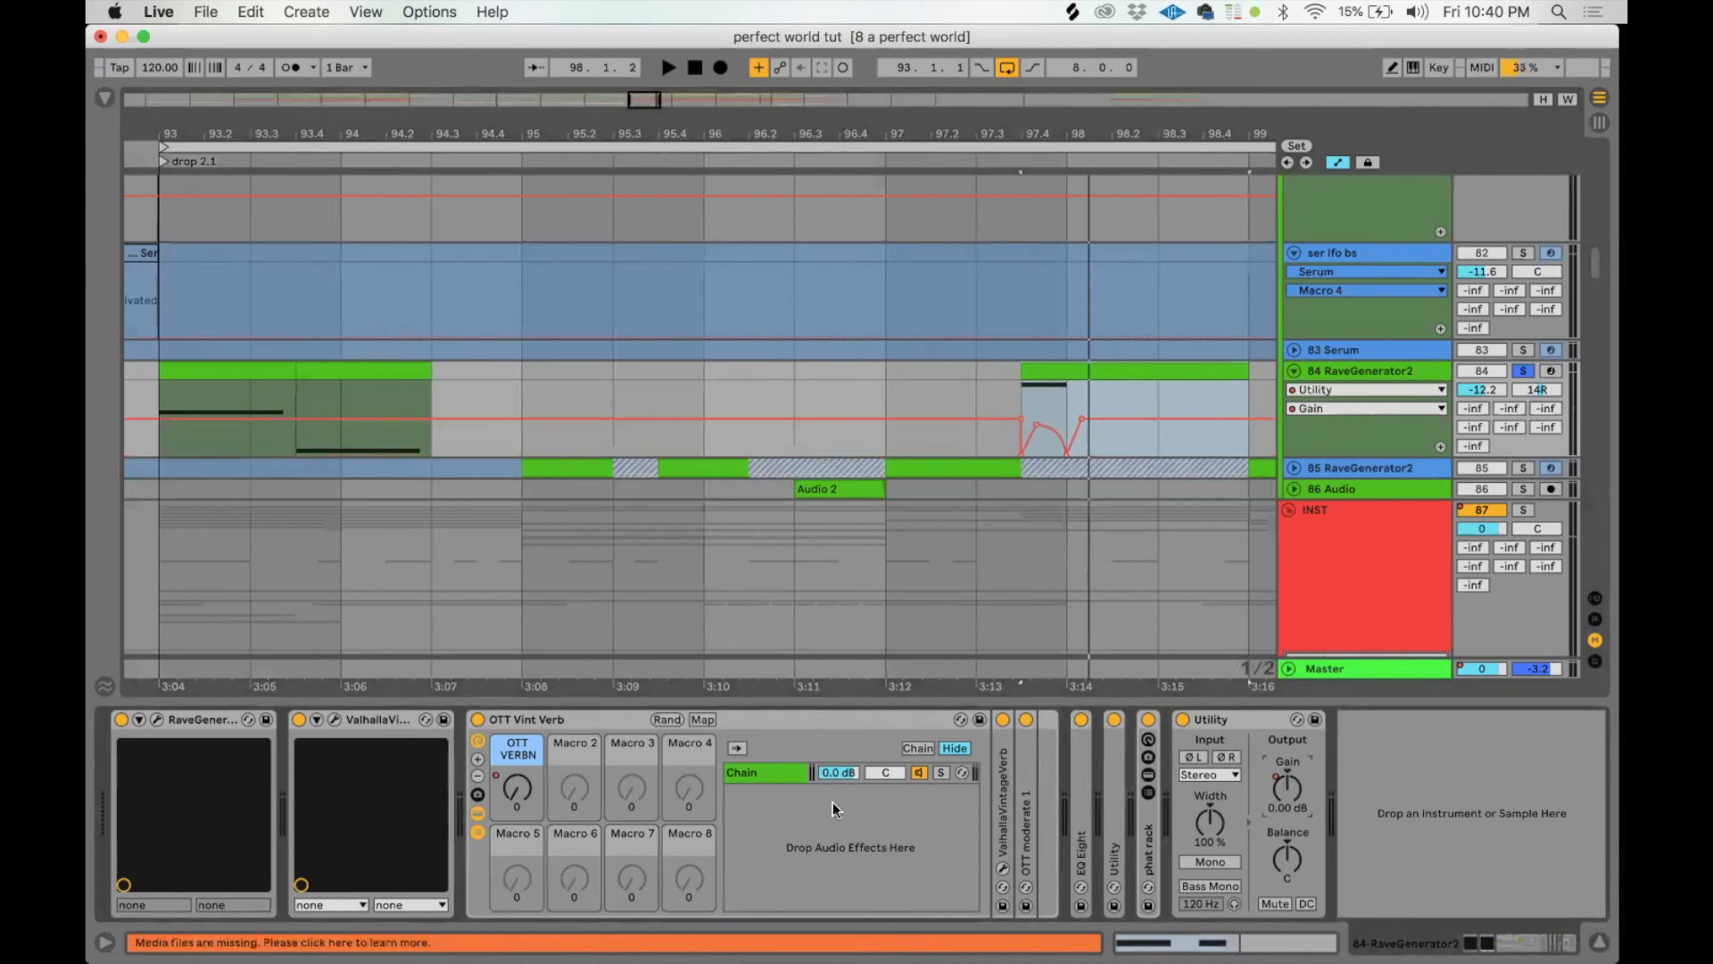
key("space")
key("space")
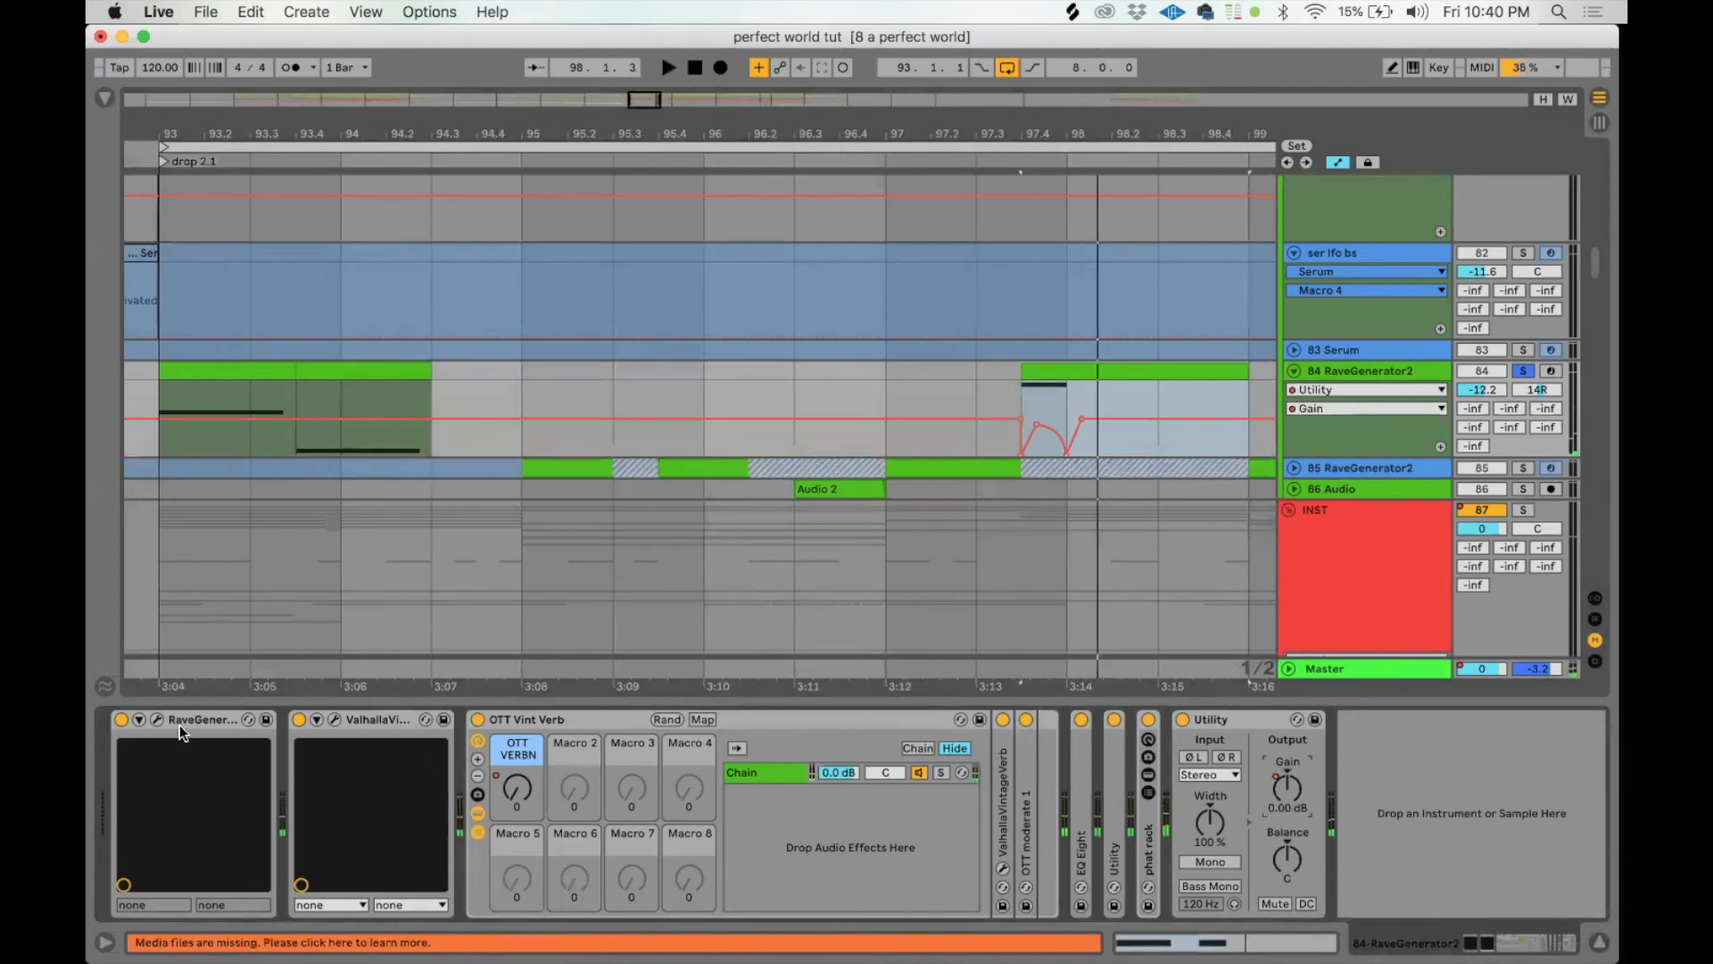
left_click(157, 719)
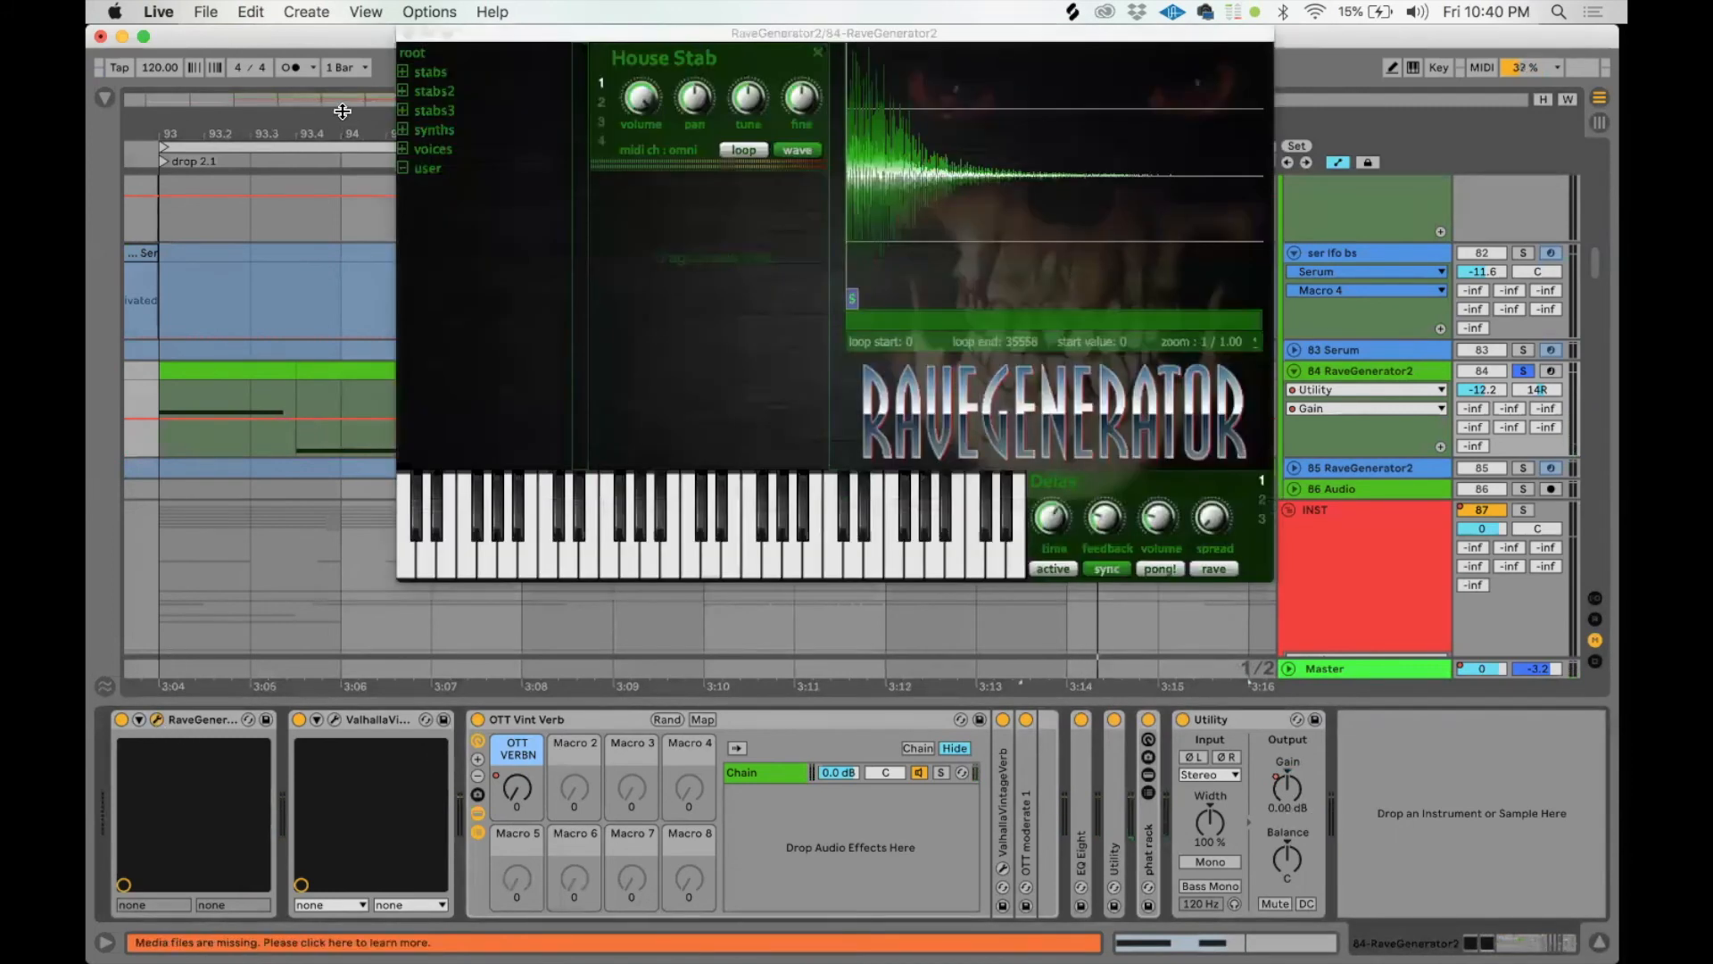
left_click(407, 34)
Step: Solo and unfold track 85, RaveGenerator2, to show its OTT VERBN automation, and audition its clip at 95.1.1
left_click(581, 463)
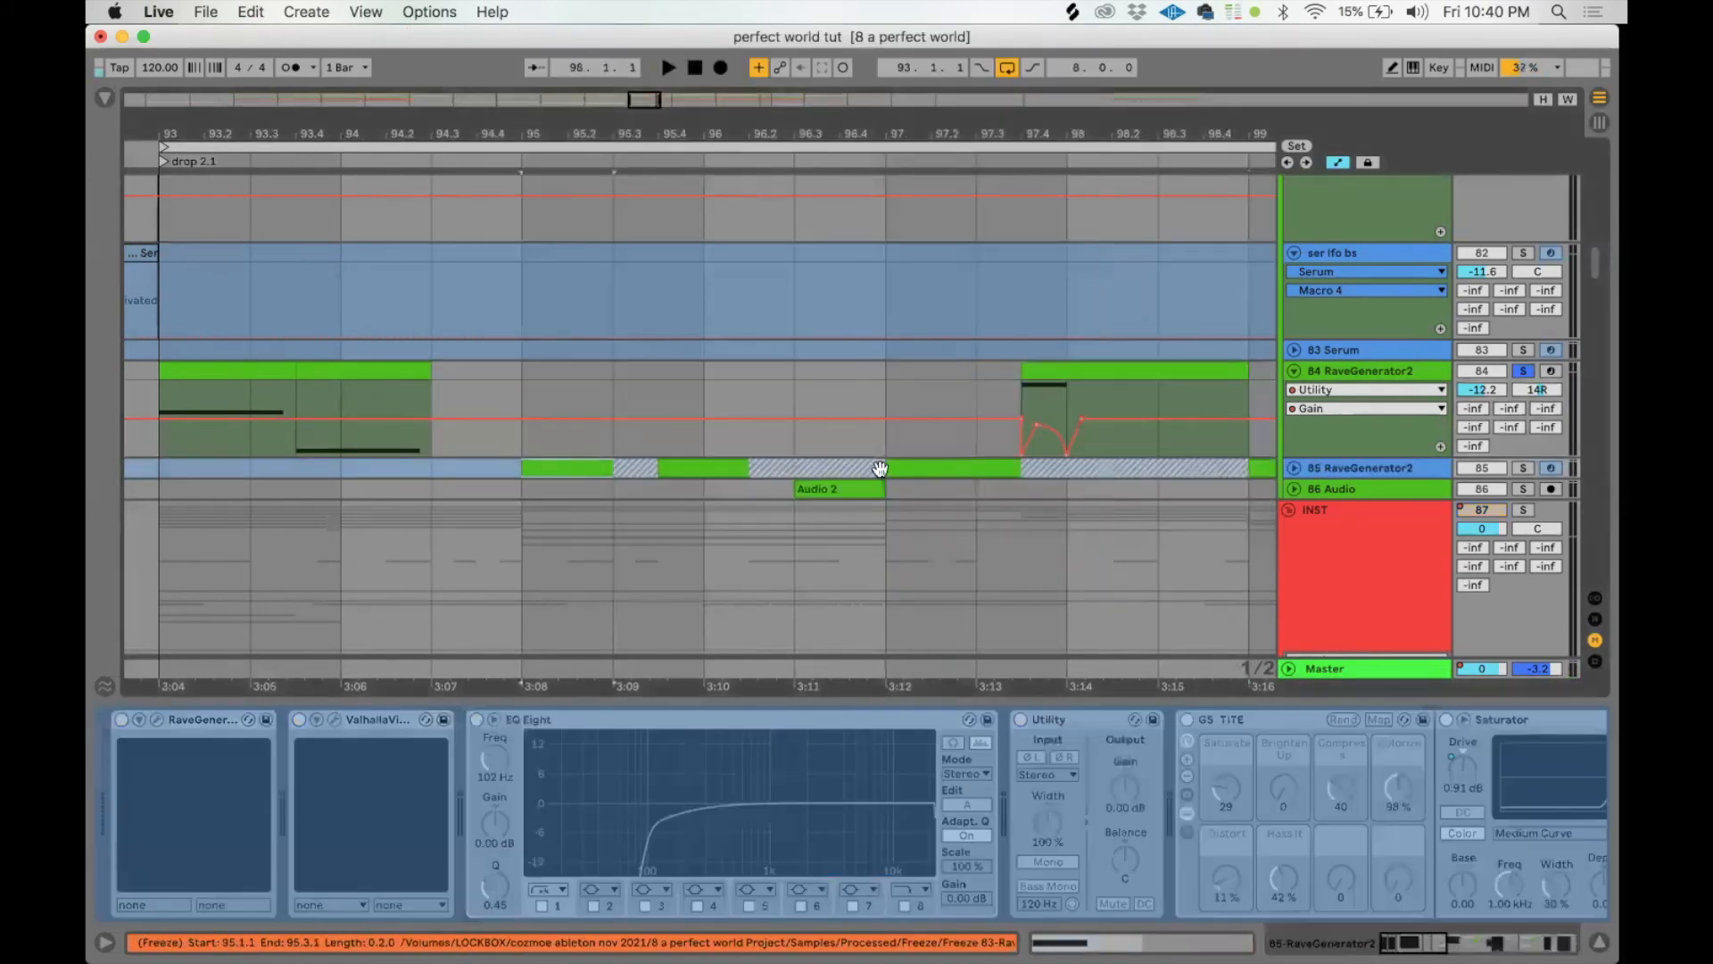
key("space")
left_click(1523, 468)
left_click(1294, 467)
key("space")
key("space")
key("space")
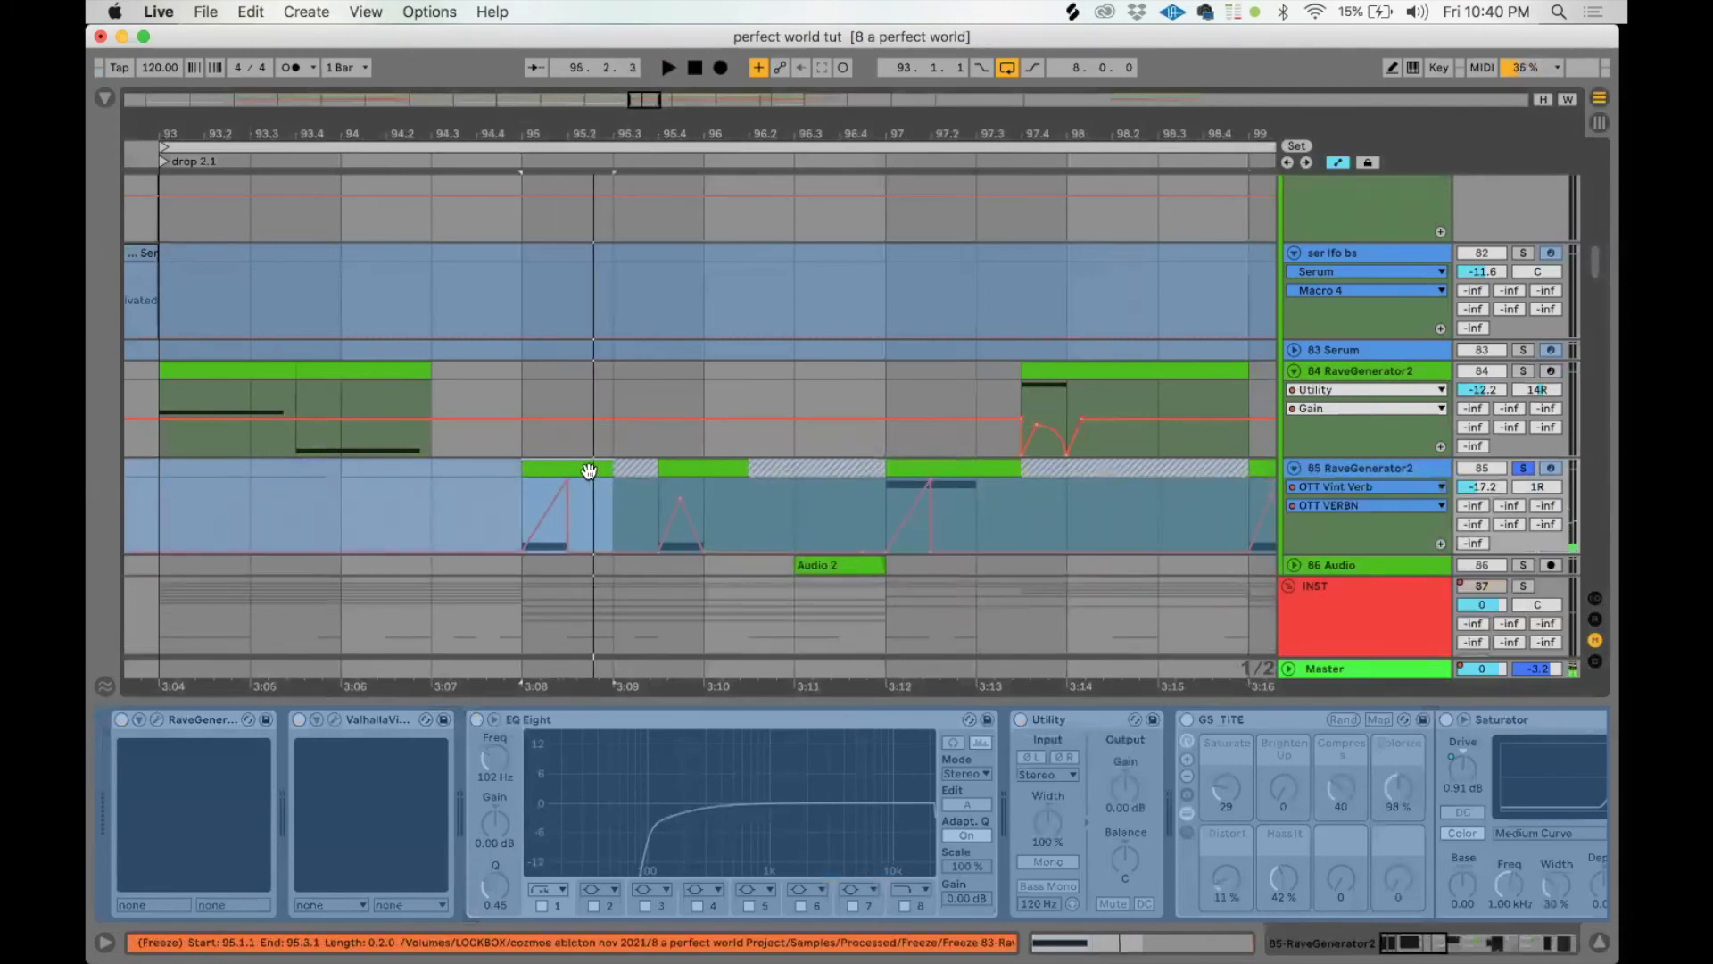
key("space")
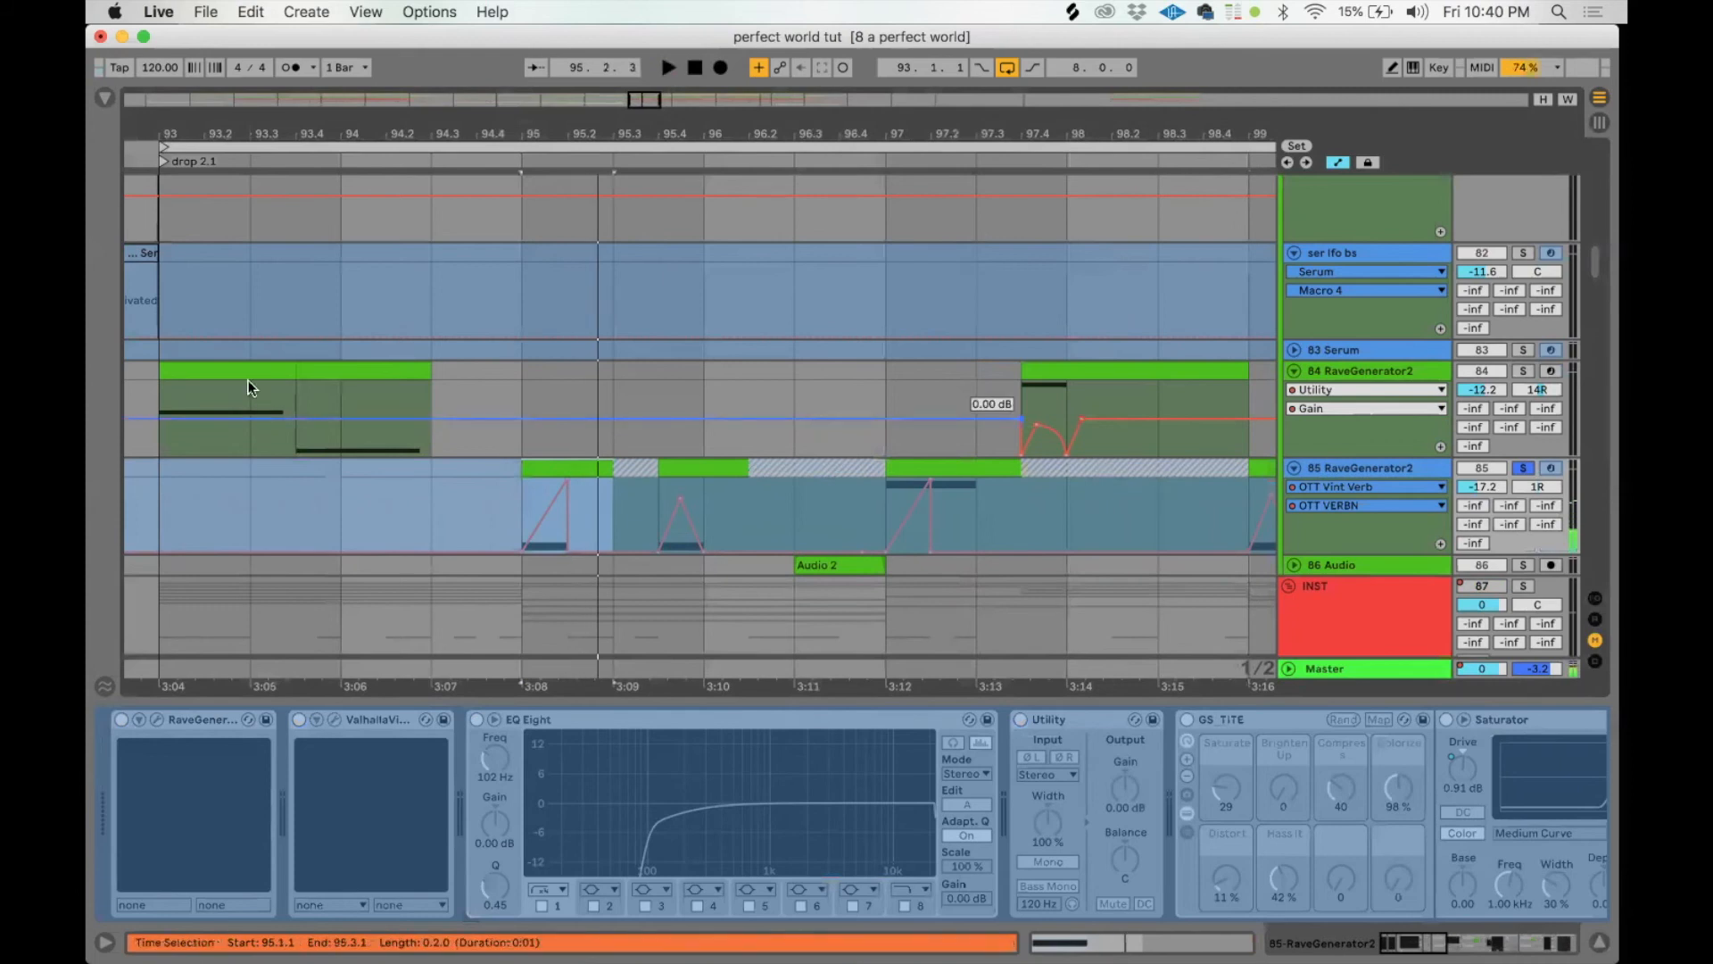
Step: Compare the two RaveGenerator2 stabs by soloing track 84 at 93.1.1 and track 85 at 95.1.1 in turn
left_click(242, 372)
key("s")
key("space")
key("space")
left_click(592, 468, "shift")
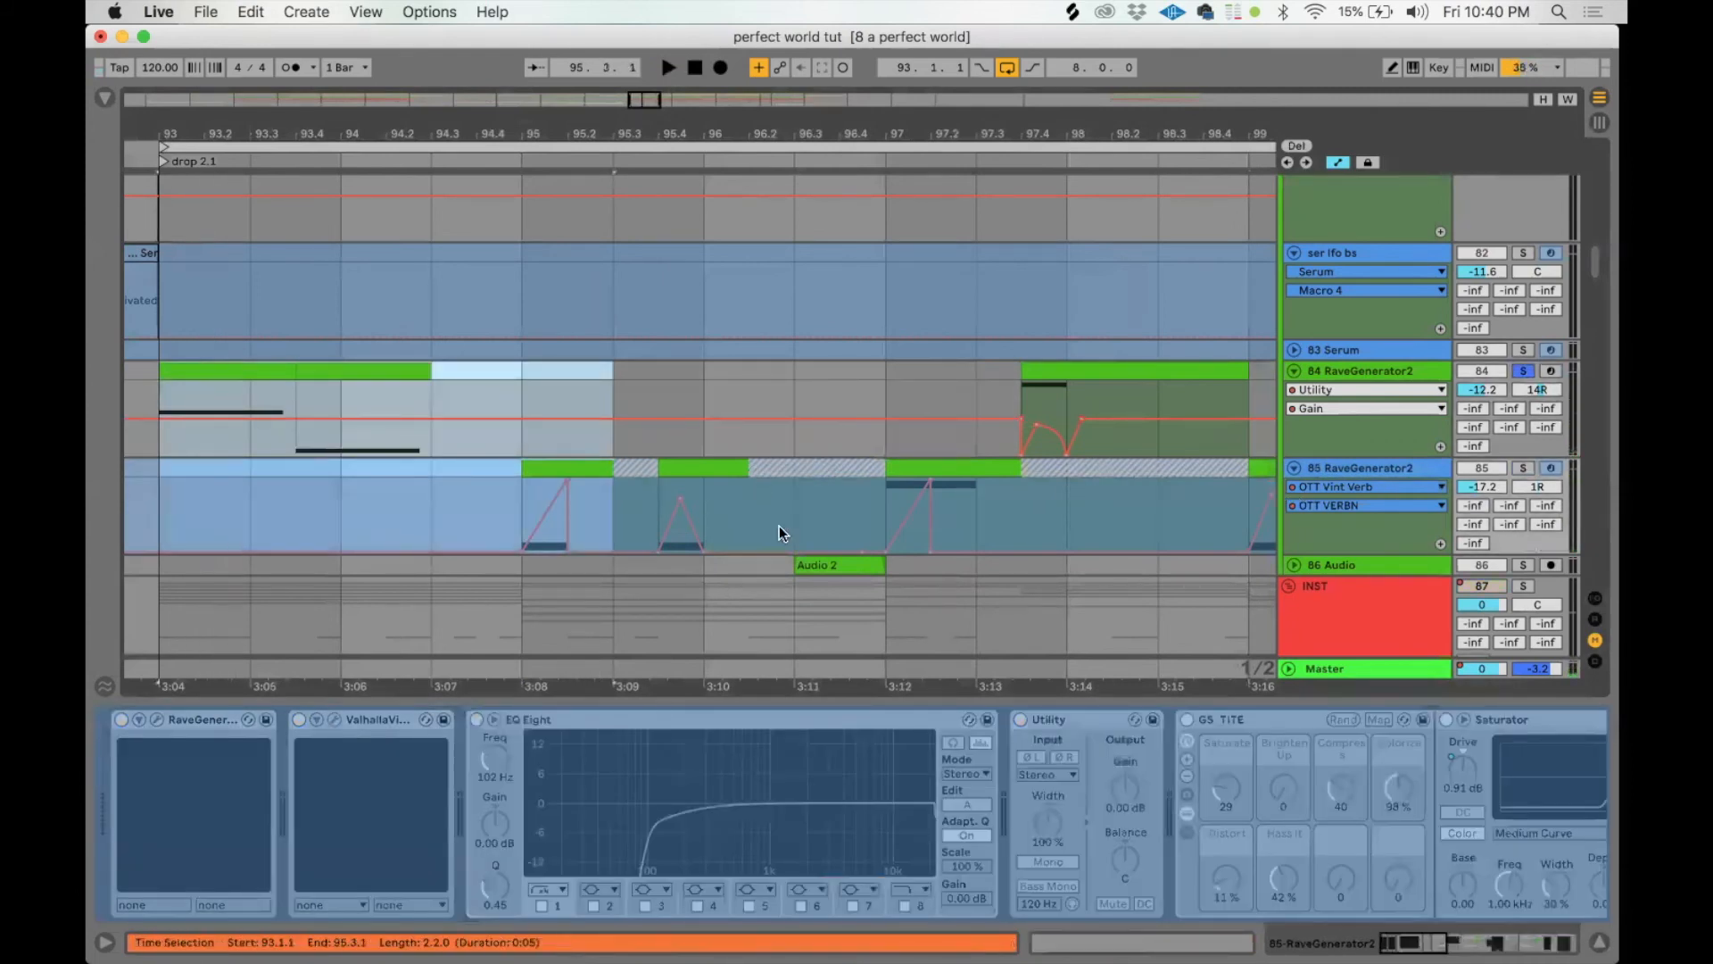
left_click(571, 465)
key("s")
key("space")
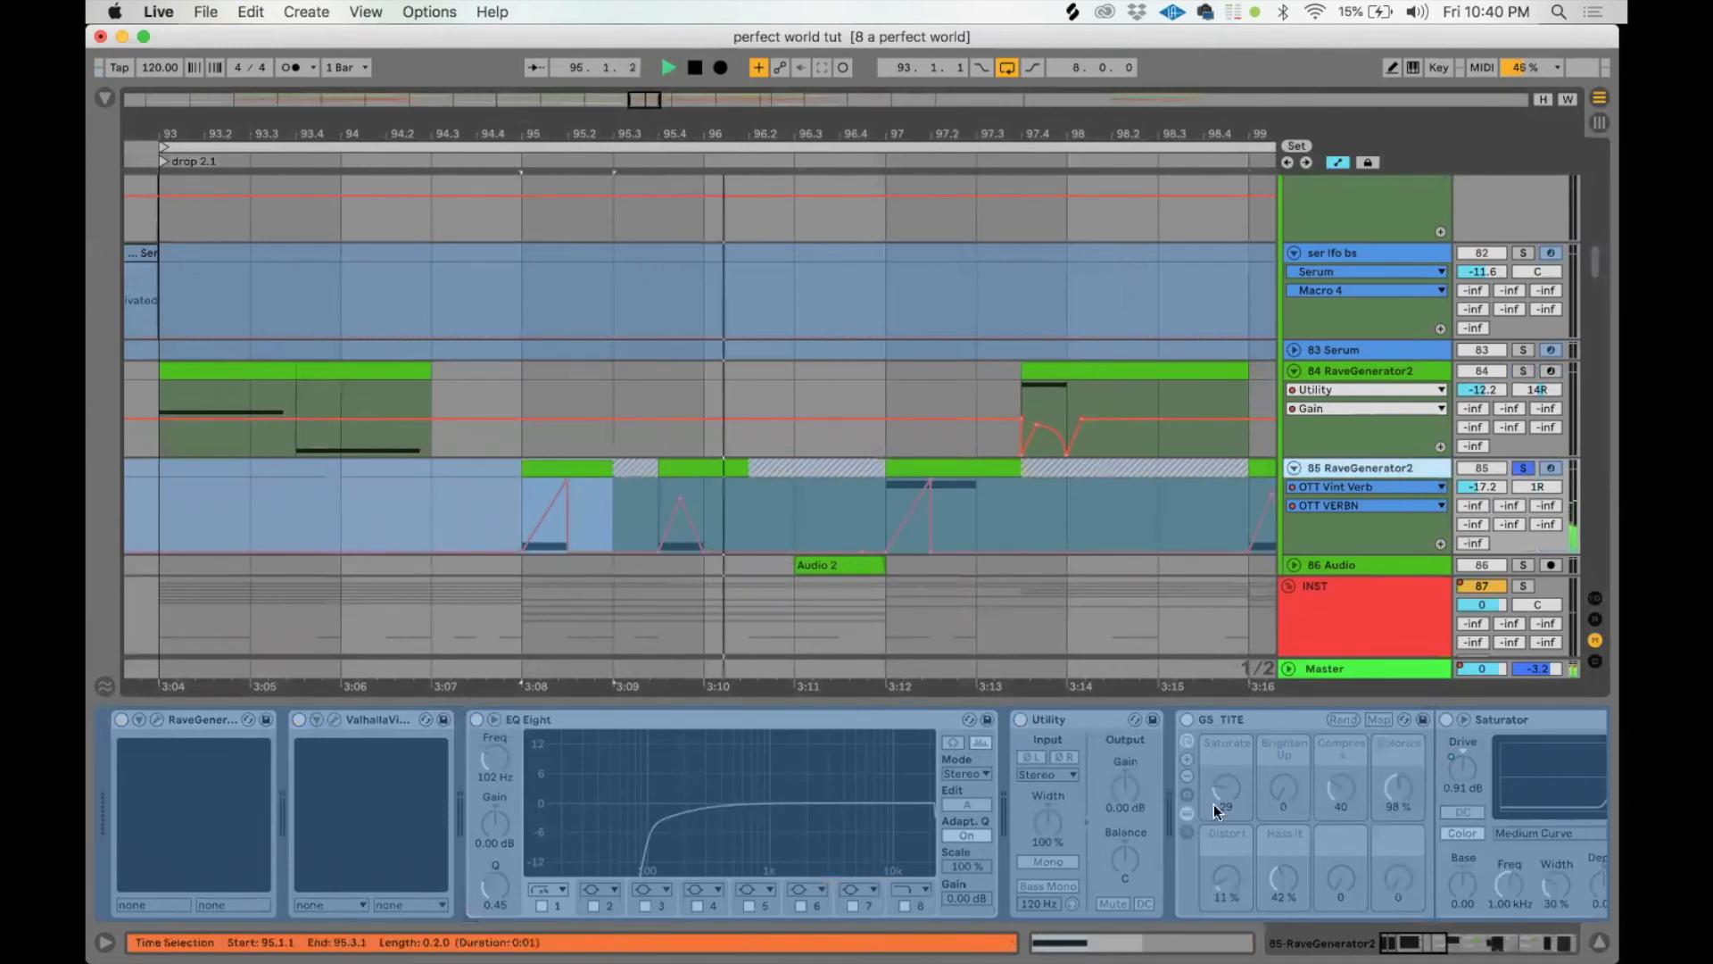
scroll(1214, 805, "right", 5)
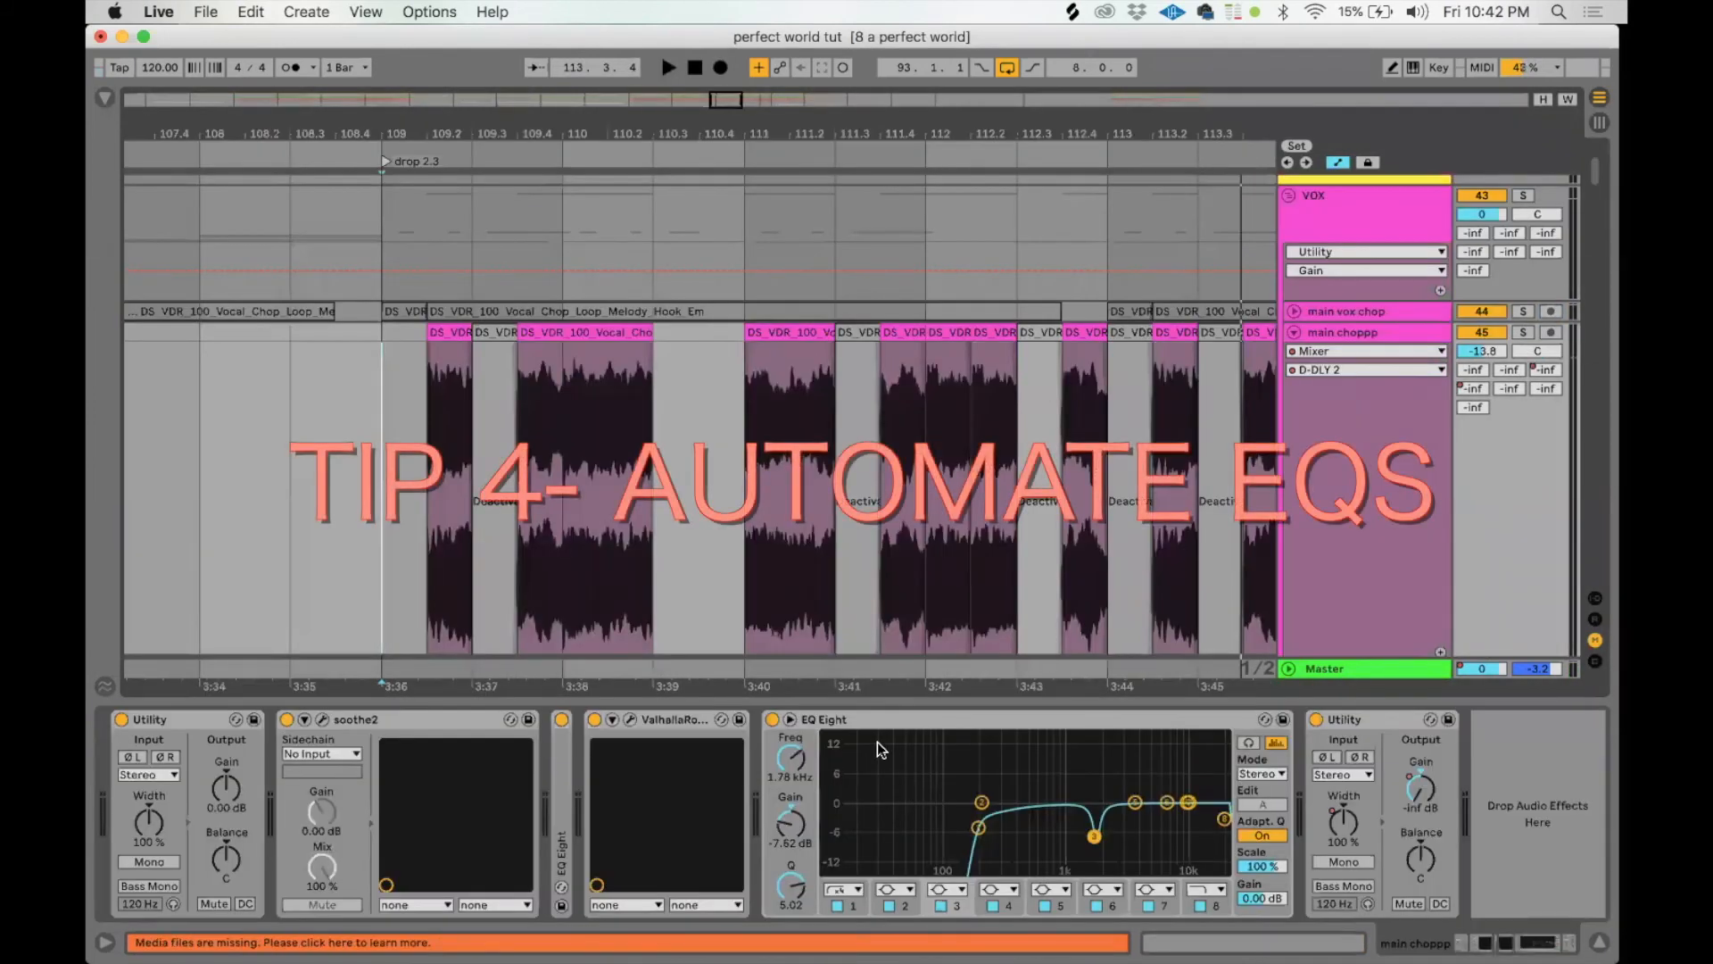
Step: Select the EQ Eight on the main choppp track and take a look at the soothe2 plug-in
left_click(887, 718)
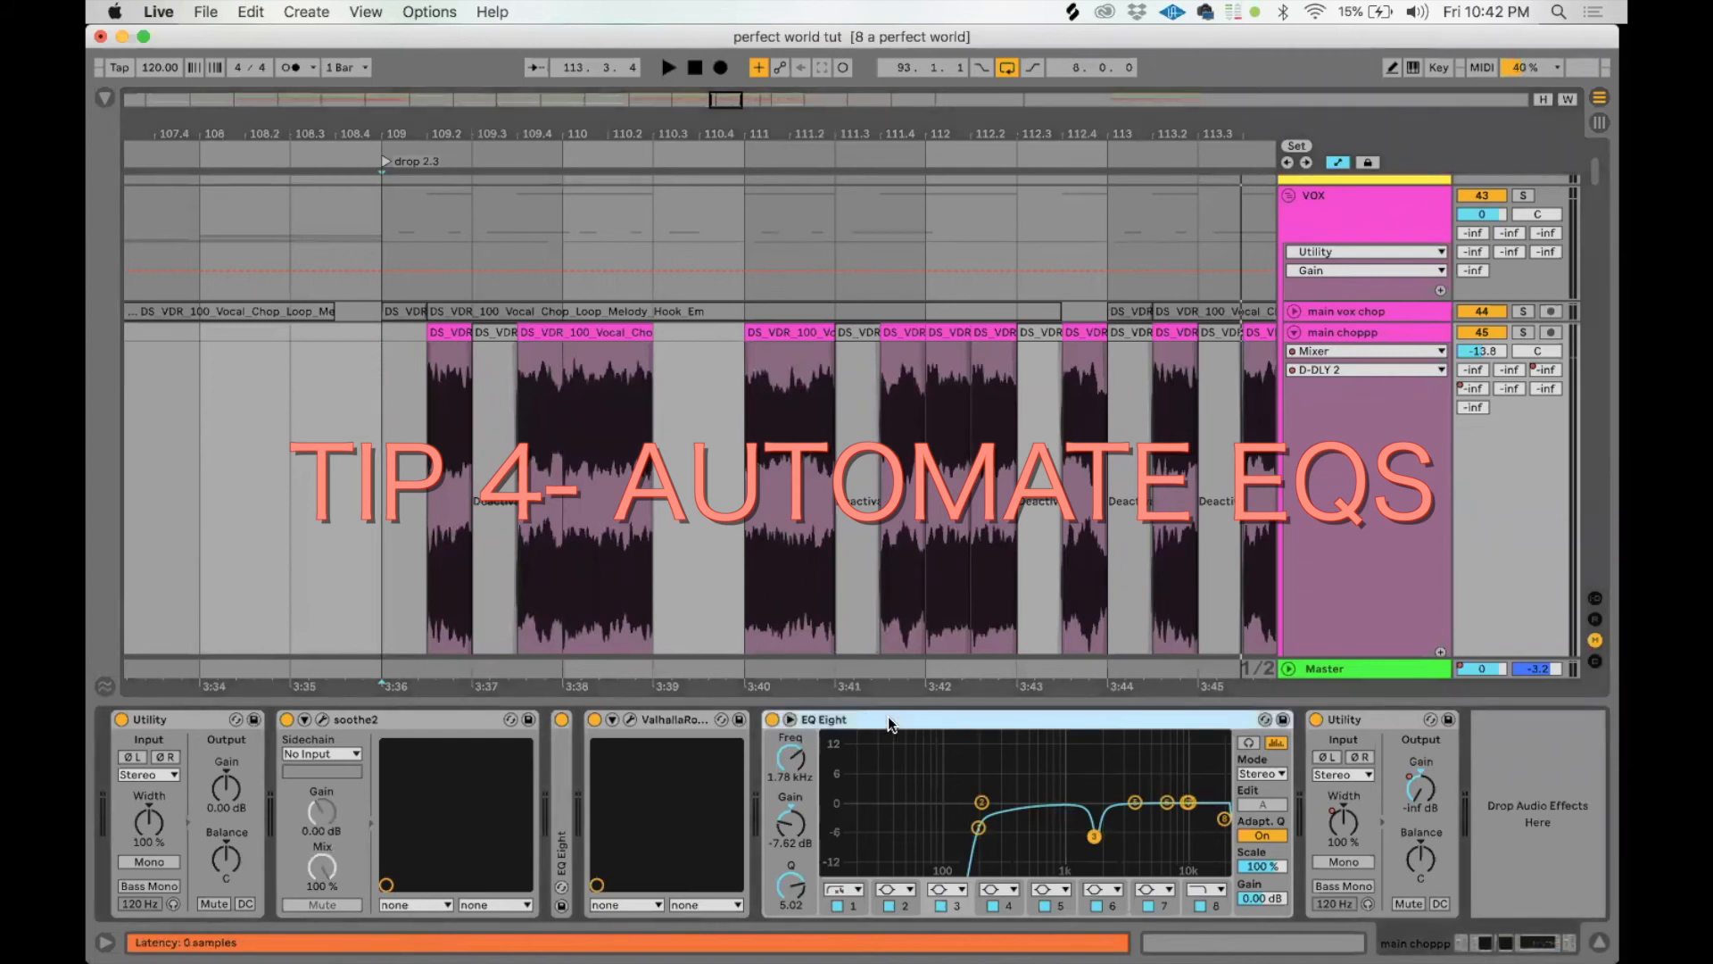
left_click(322, 718)
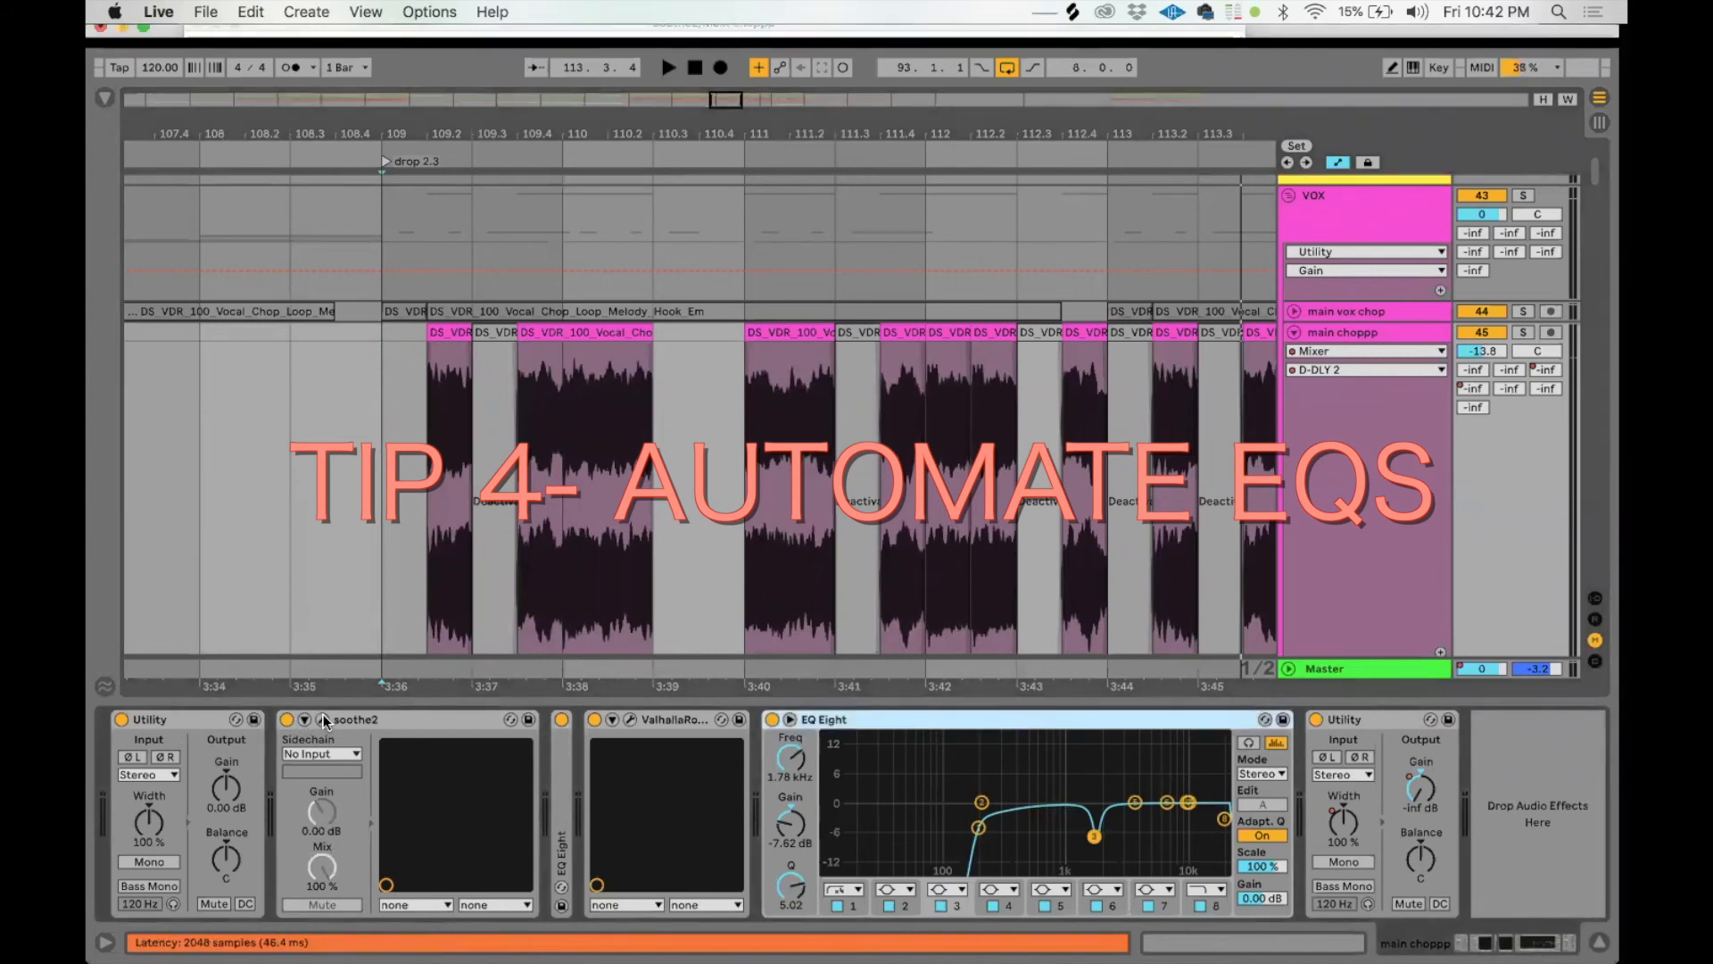
left_click(323, 719)
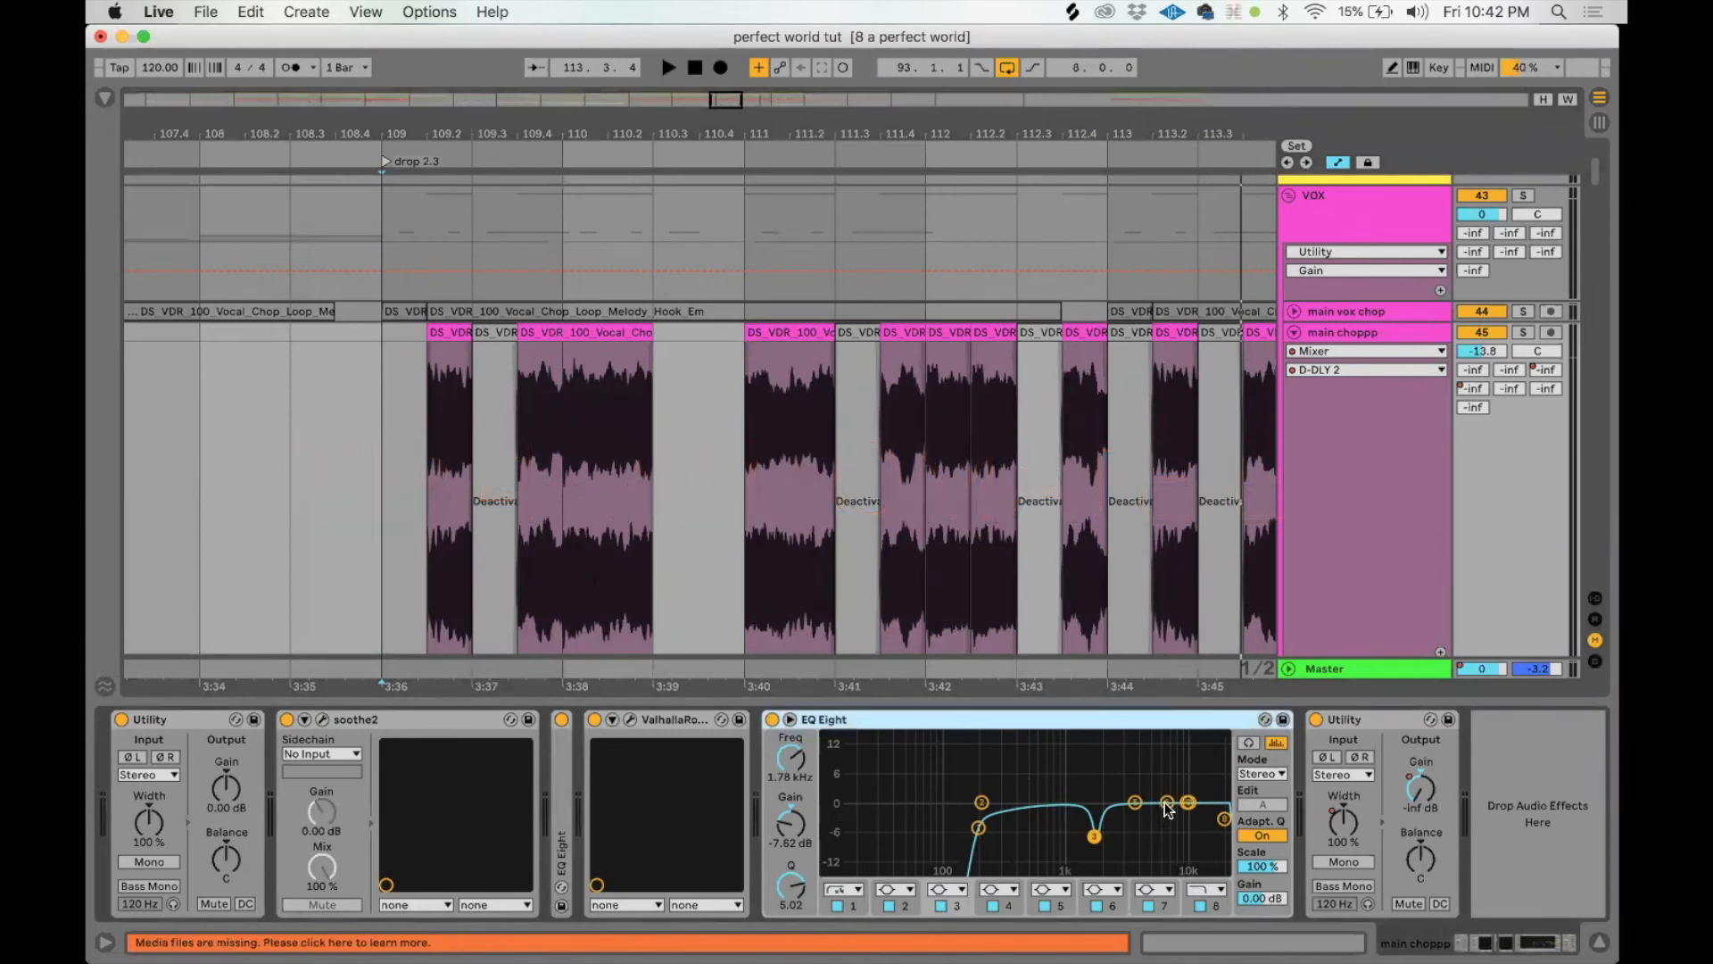
Step: Show the gain automation of EQ Eight's 10.7 kHz band on the main choppp track and audition the soloed vocal chops from bar 109
left_click(1187, 801)
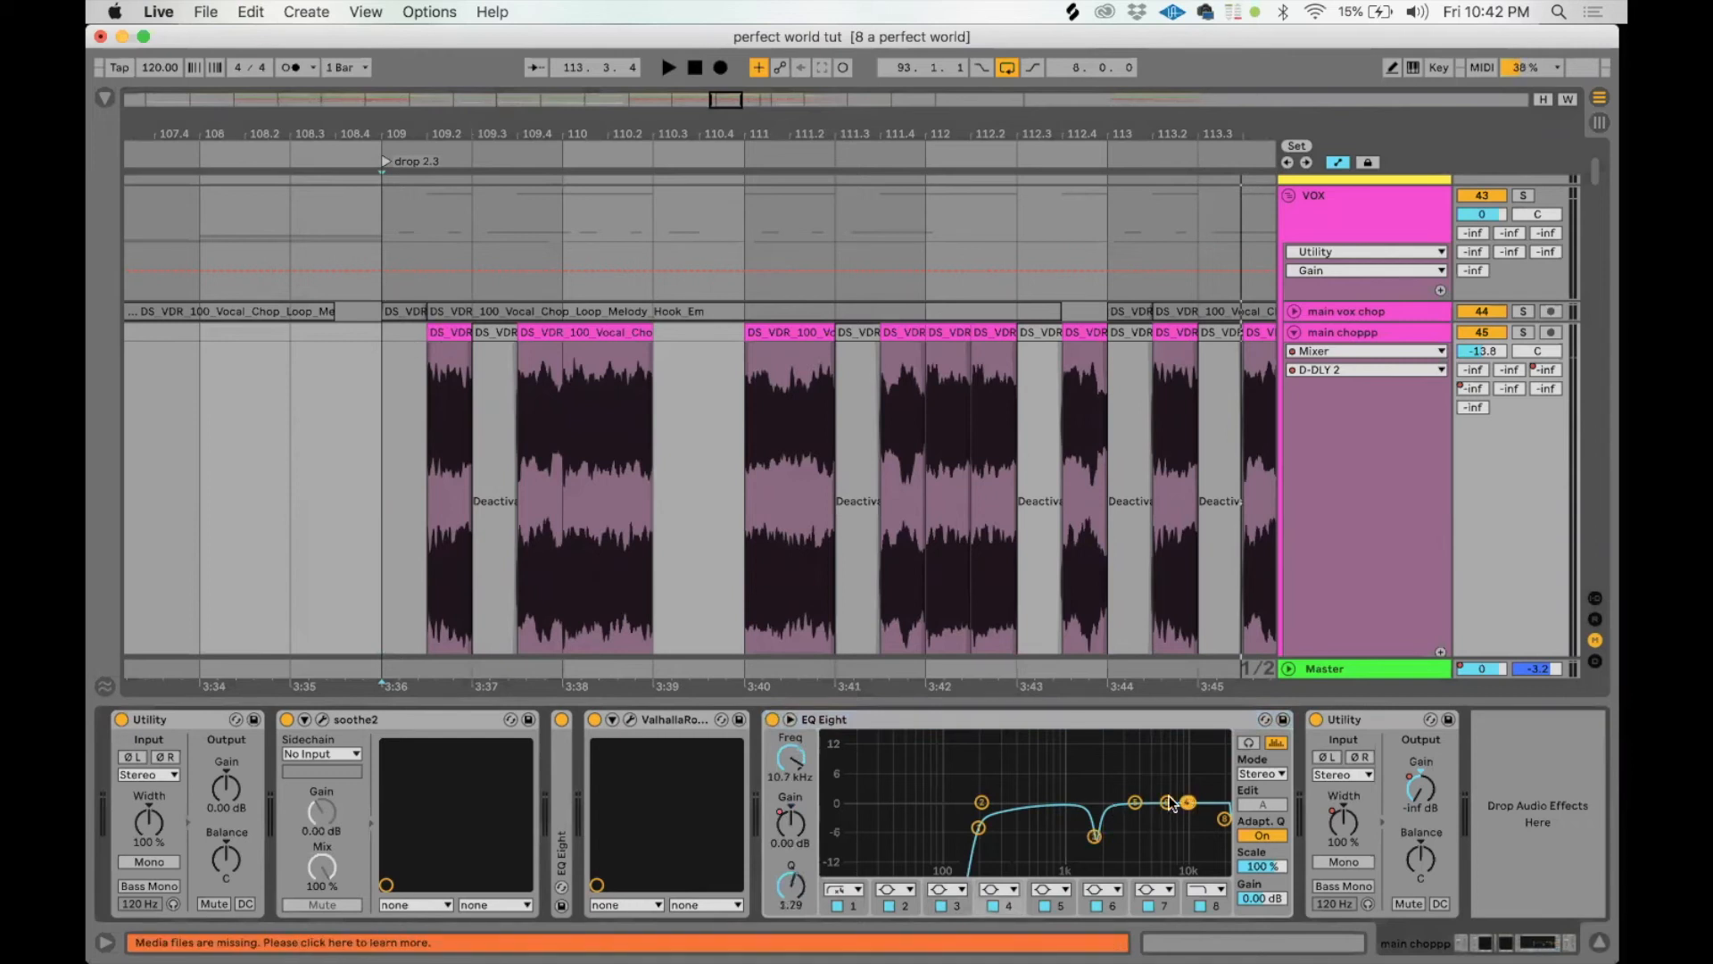
left_click(451, 332)
key("s")
key("space")
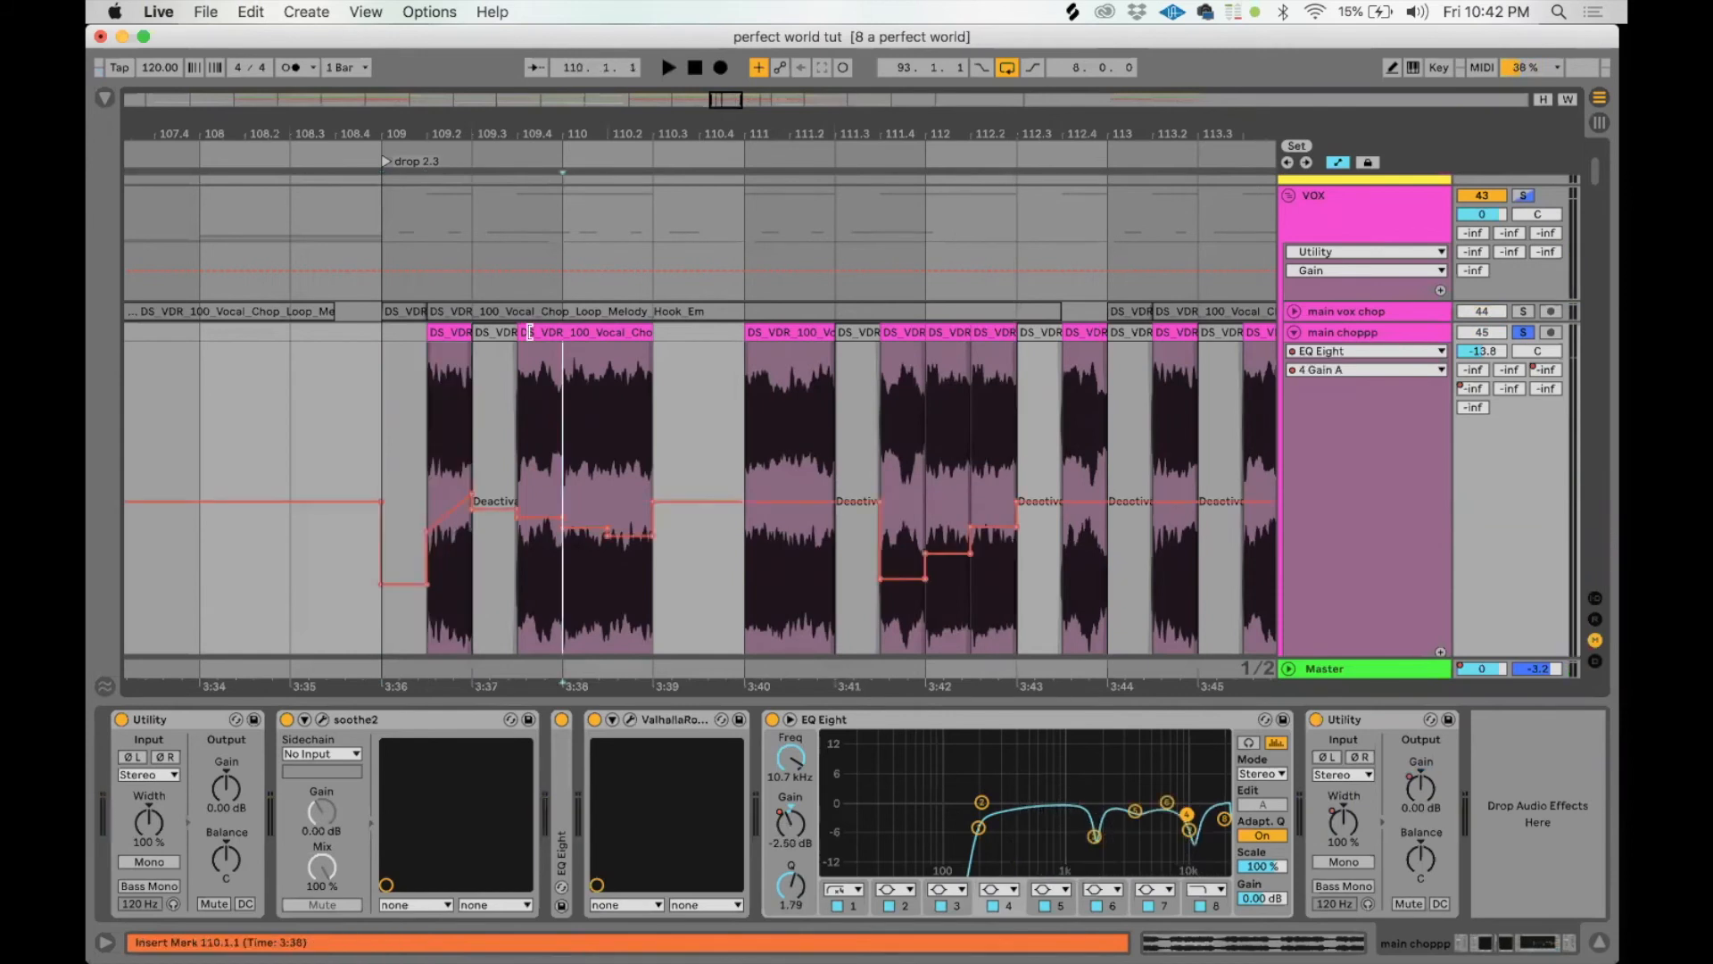
left_click(529, 332)
left_click(528, 380)
left_click(628, 334)
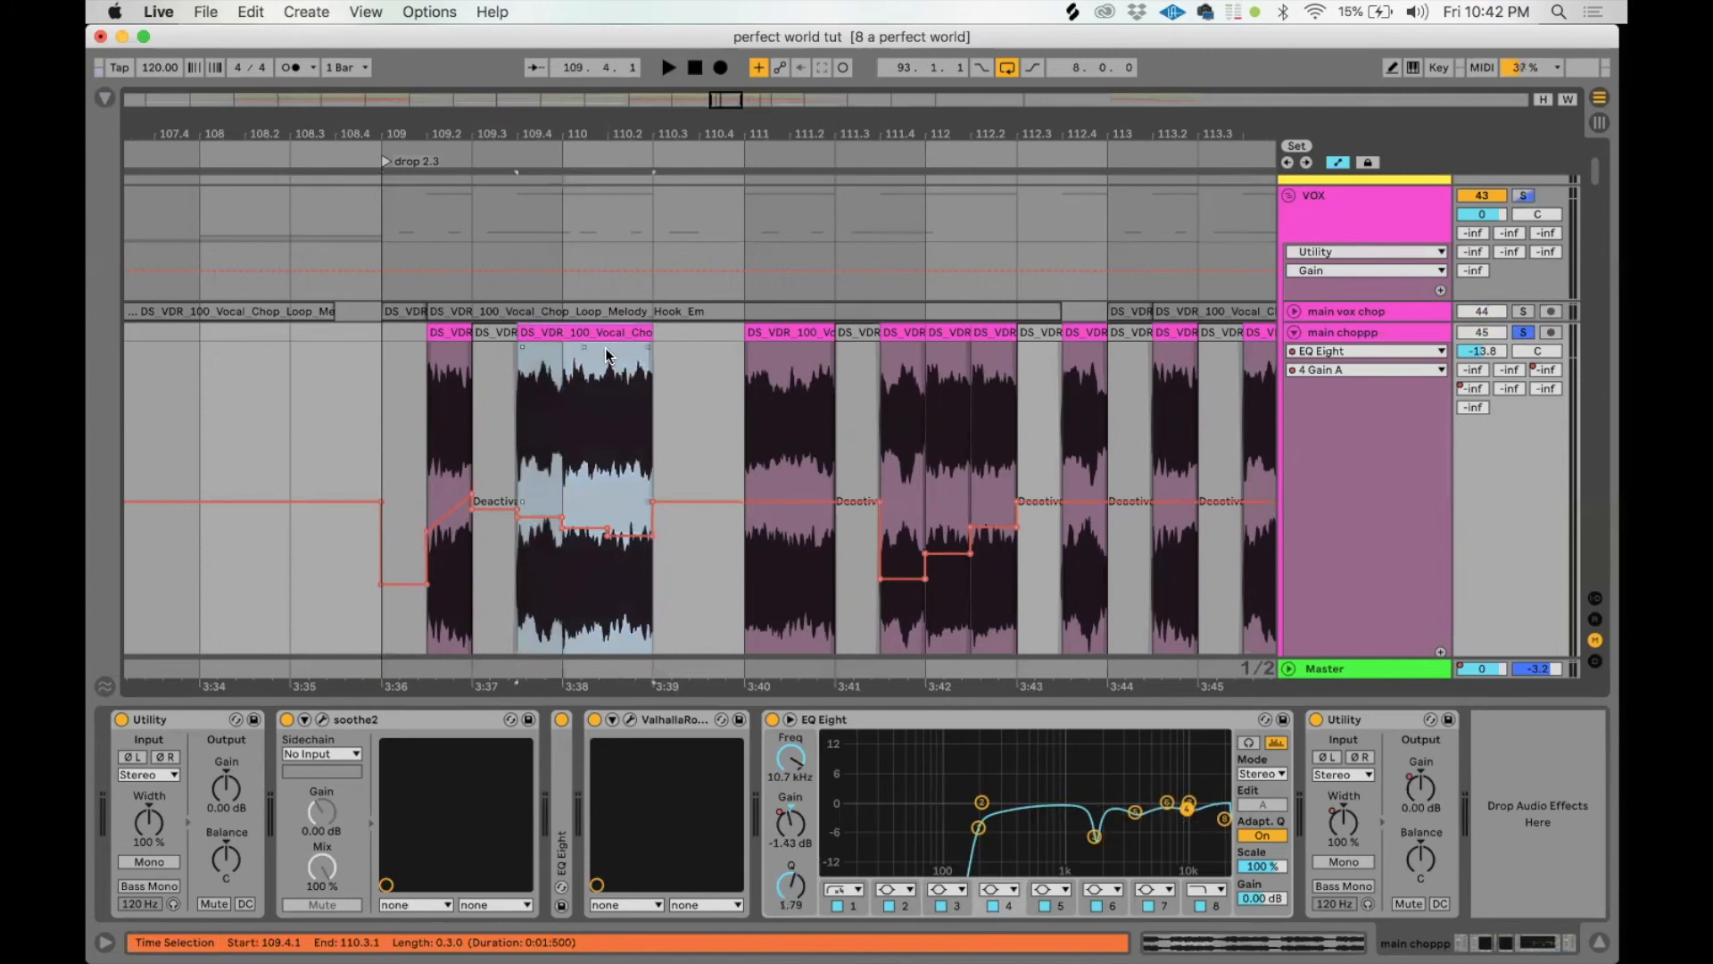
Step: Play the vocal chops from 109.1.1 with the whole mix to hear the EQ Eight automation in context
left_click(387, 345)
key("space")
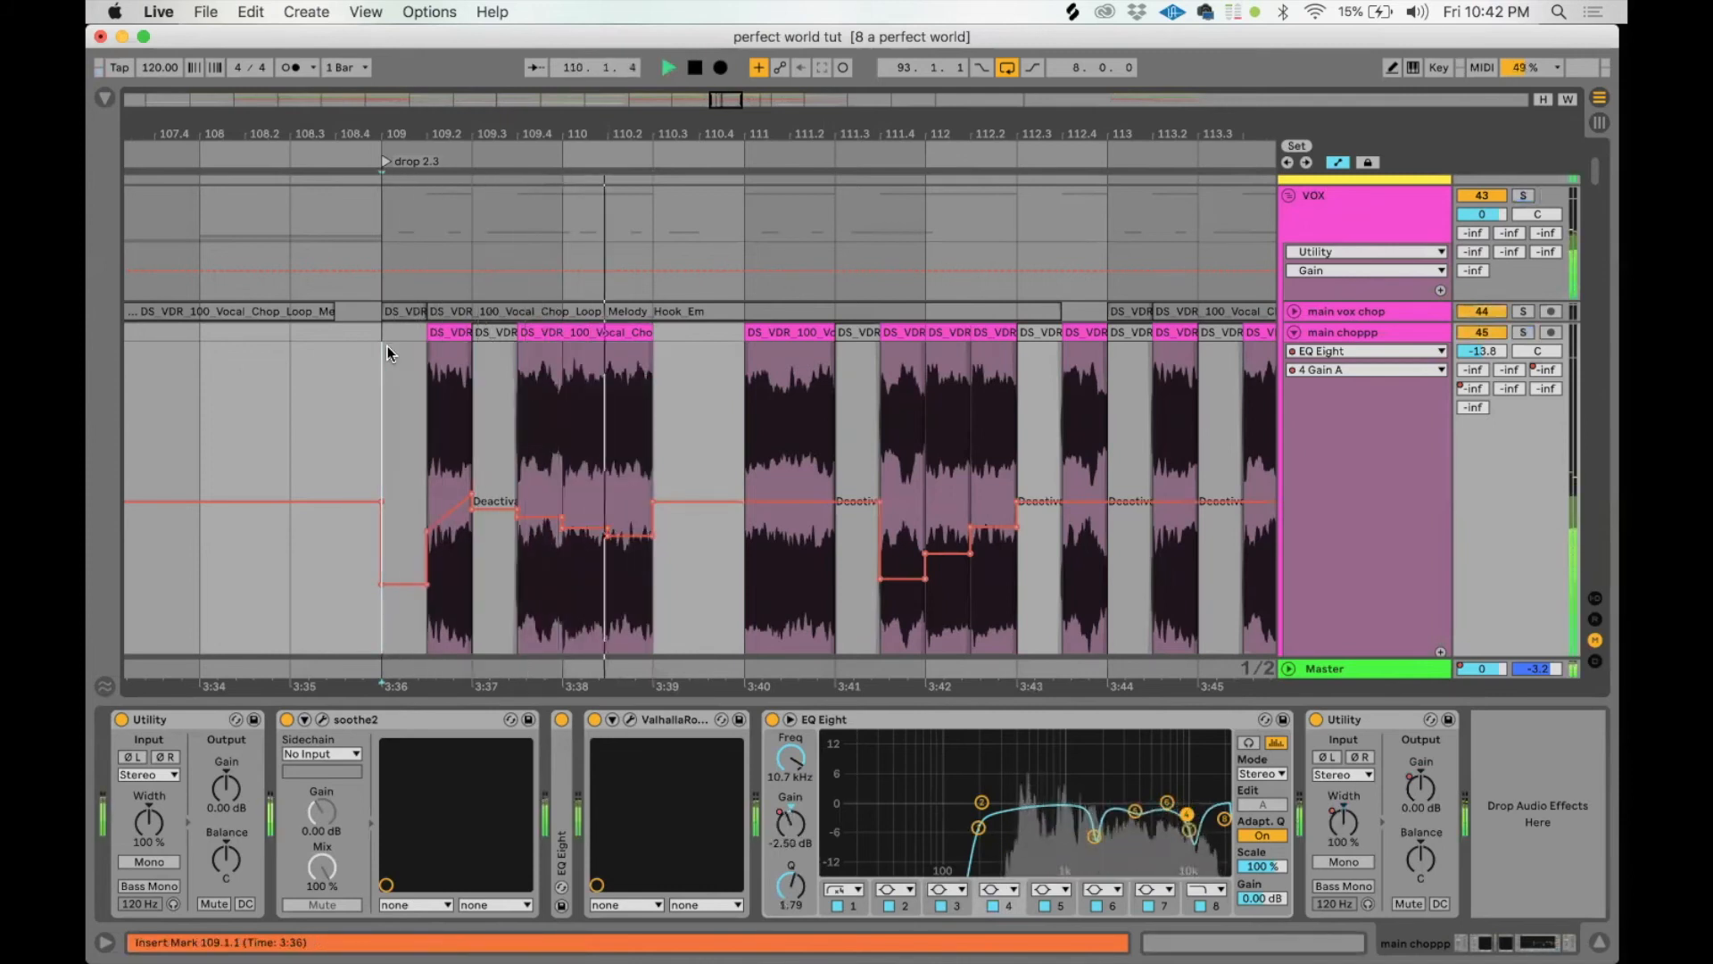
key("space")
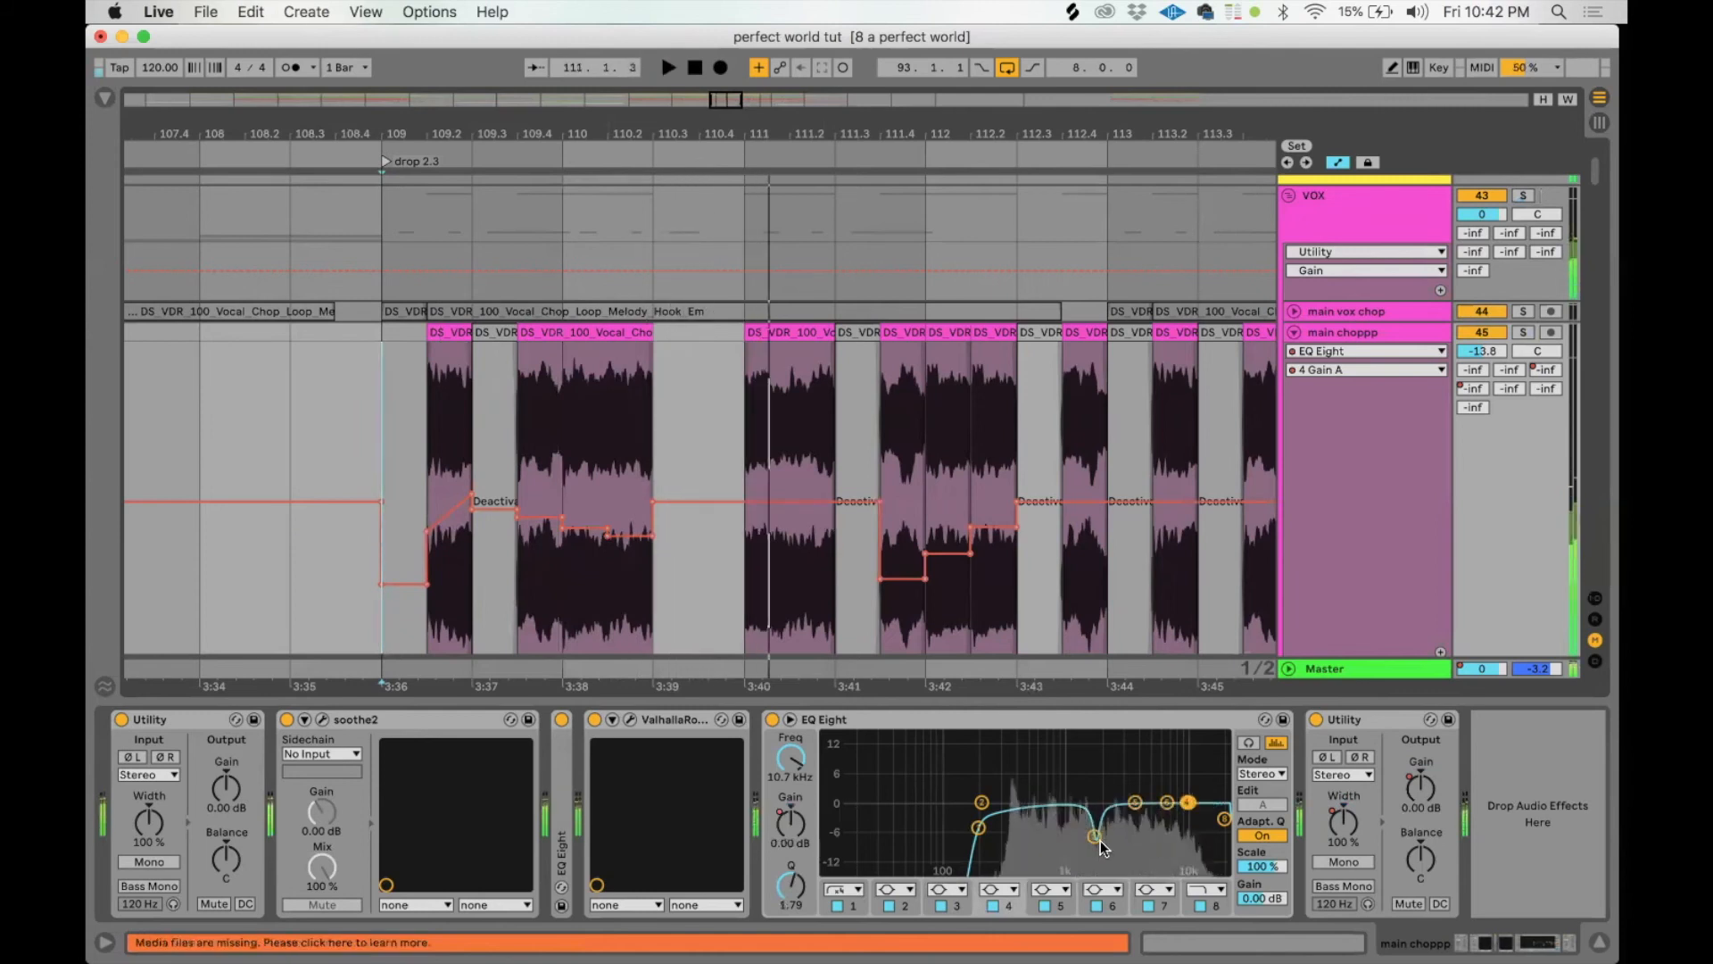
Step: Try to lower EQ Eight's 3.91 kHz band to -15.0 dB with 109.3.1 to 110.3.1 selected on the main choppp track
left_click_drag(514, 446, 649, 455)
left_click_drag(978, 828, 927, 847)
left_click_drag(1135, 803, 1133, 833)
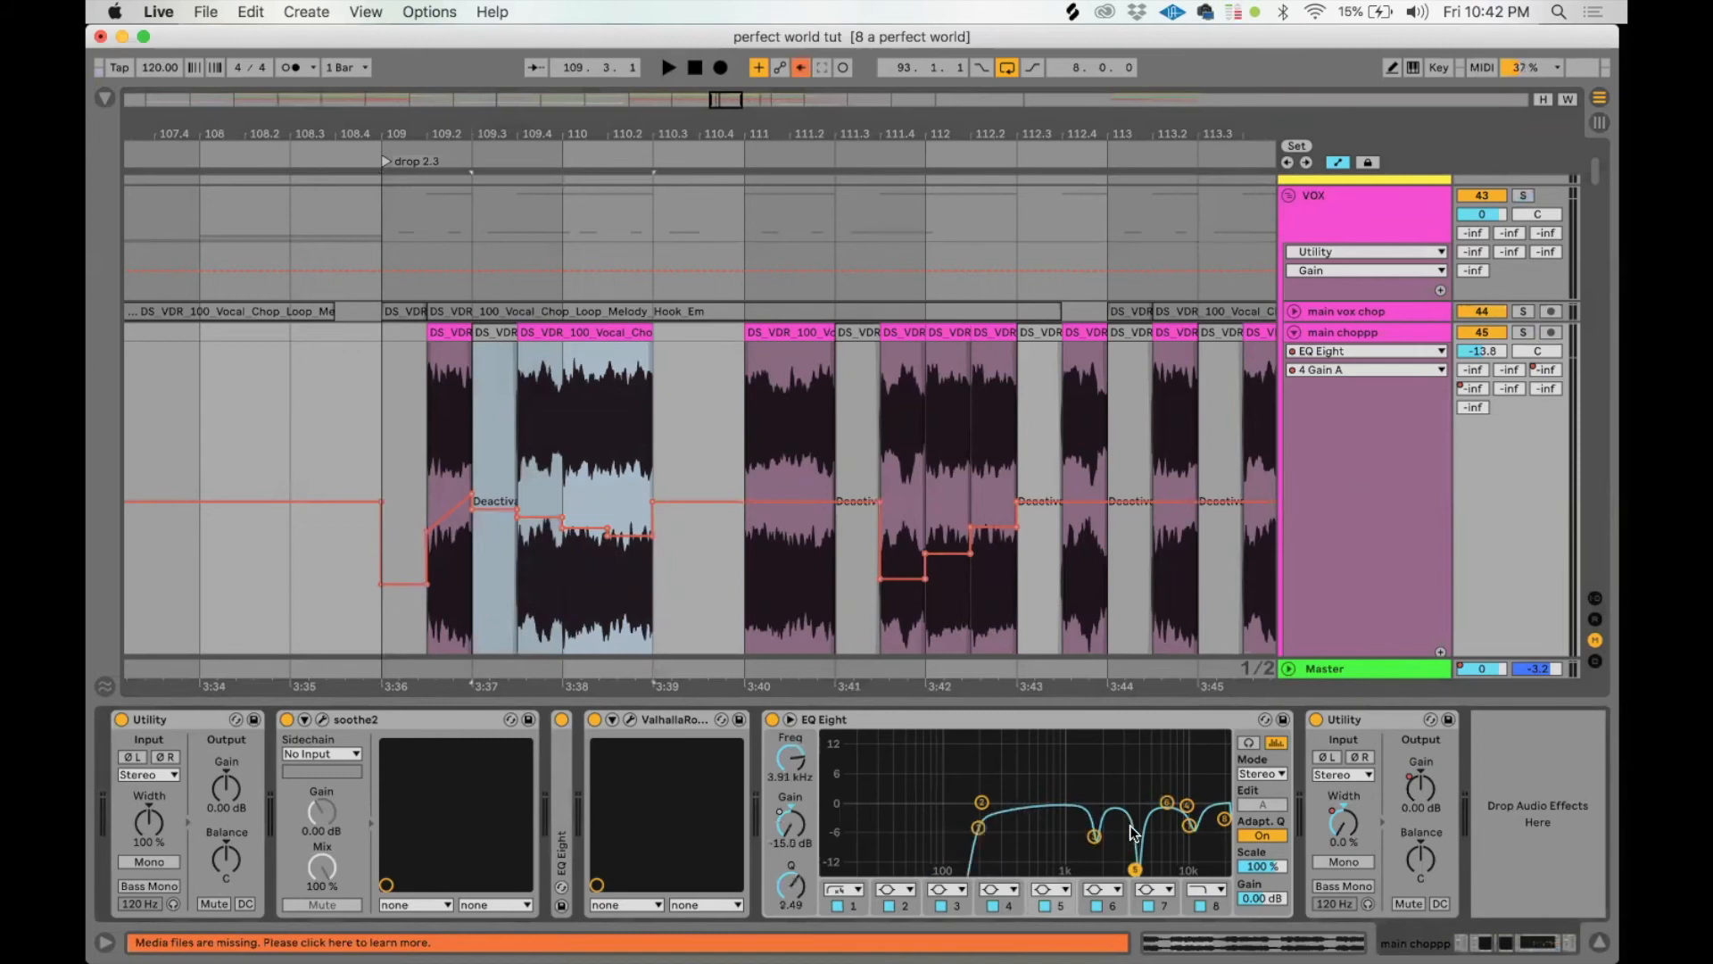
key("super+z")
left_click_drag(823, 129, 718, 129)
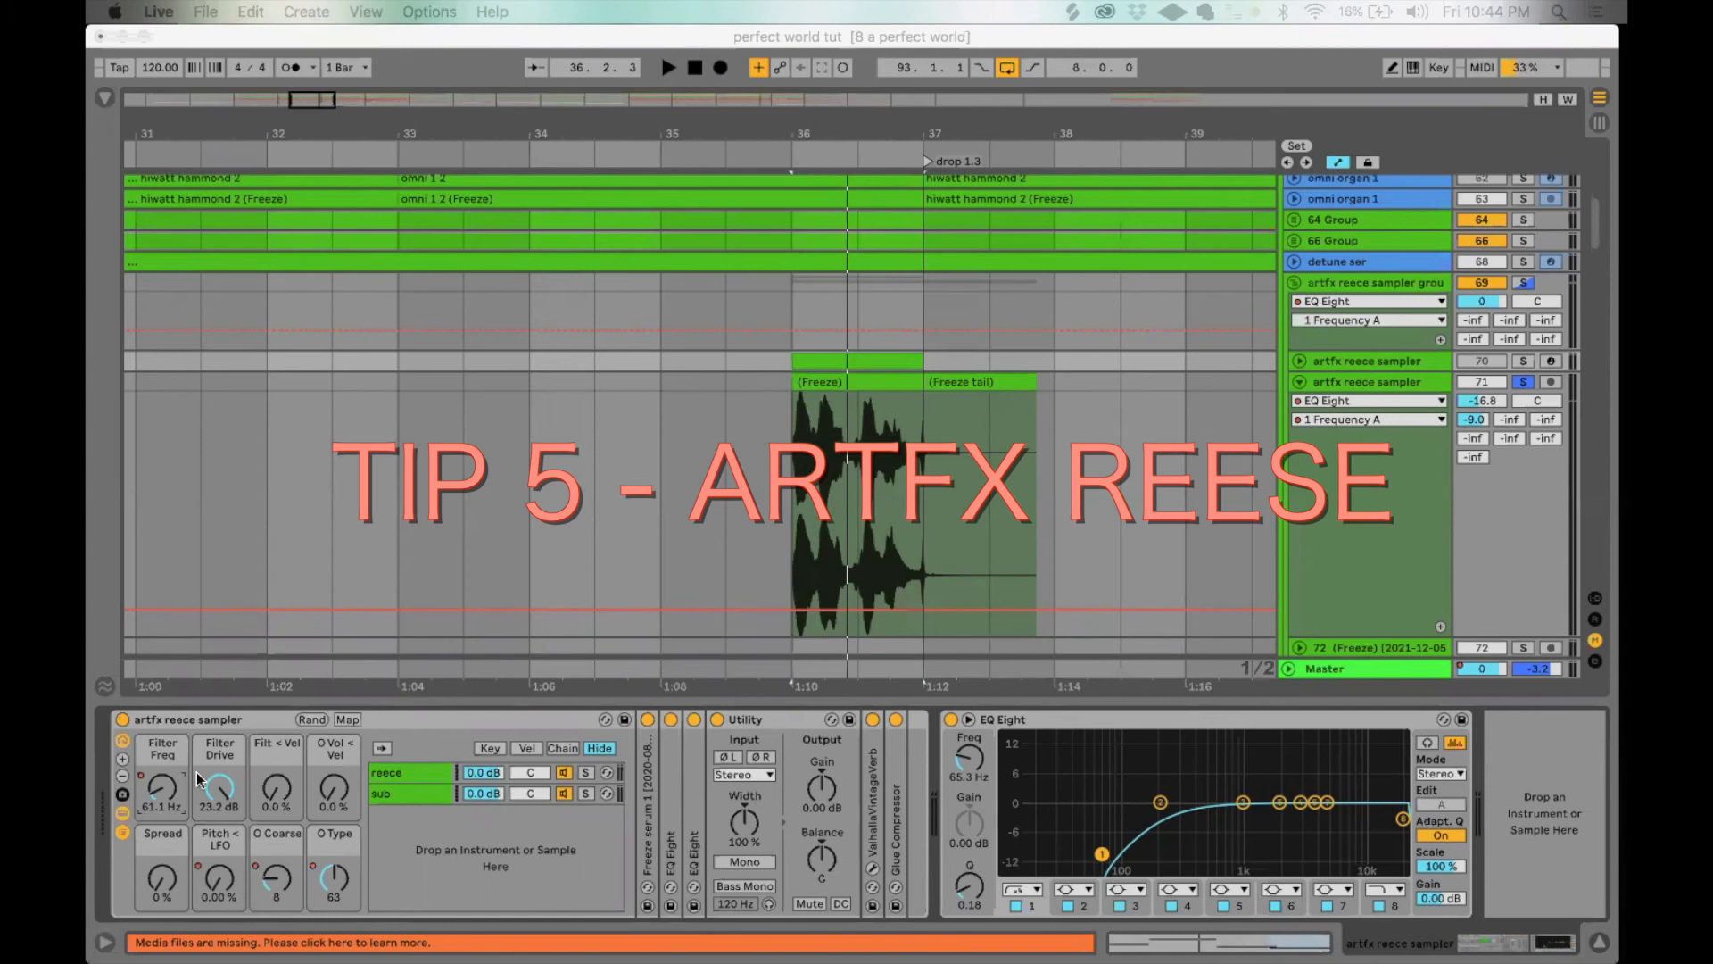
Step: Unfold the Freeze serum 1 Sampler in the artfx reece sampler rack and inspect its sample, Pitch/Osc and Modulation settings
left_click(177, 710)
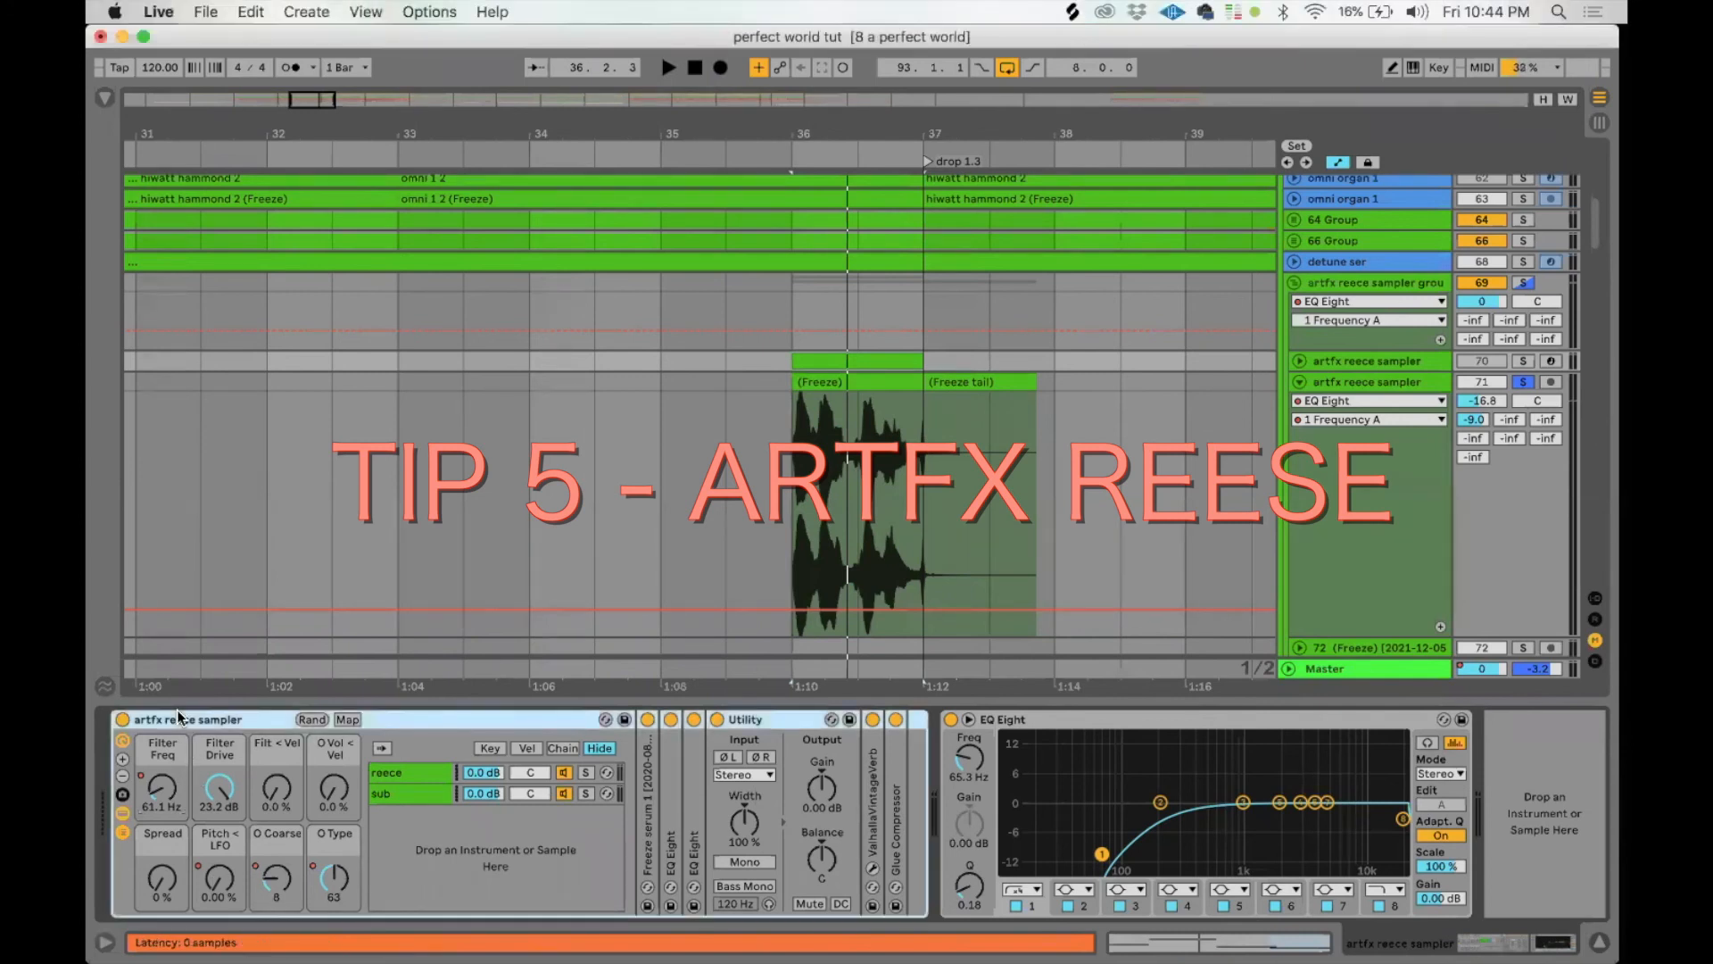
double_click(654, 810)
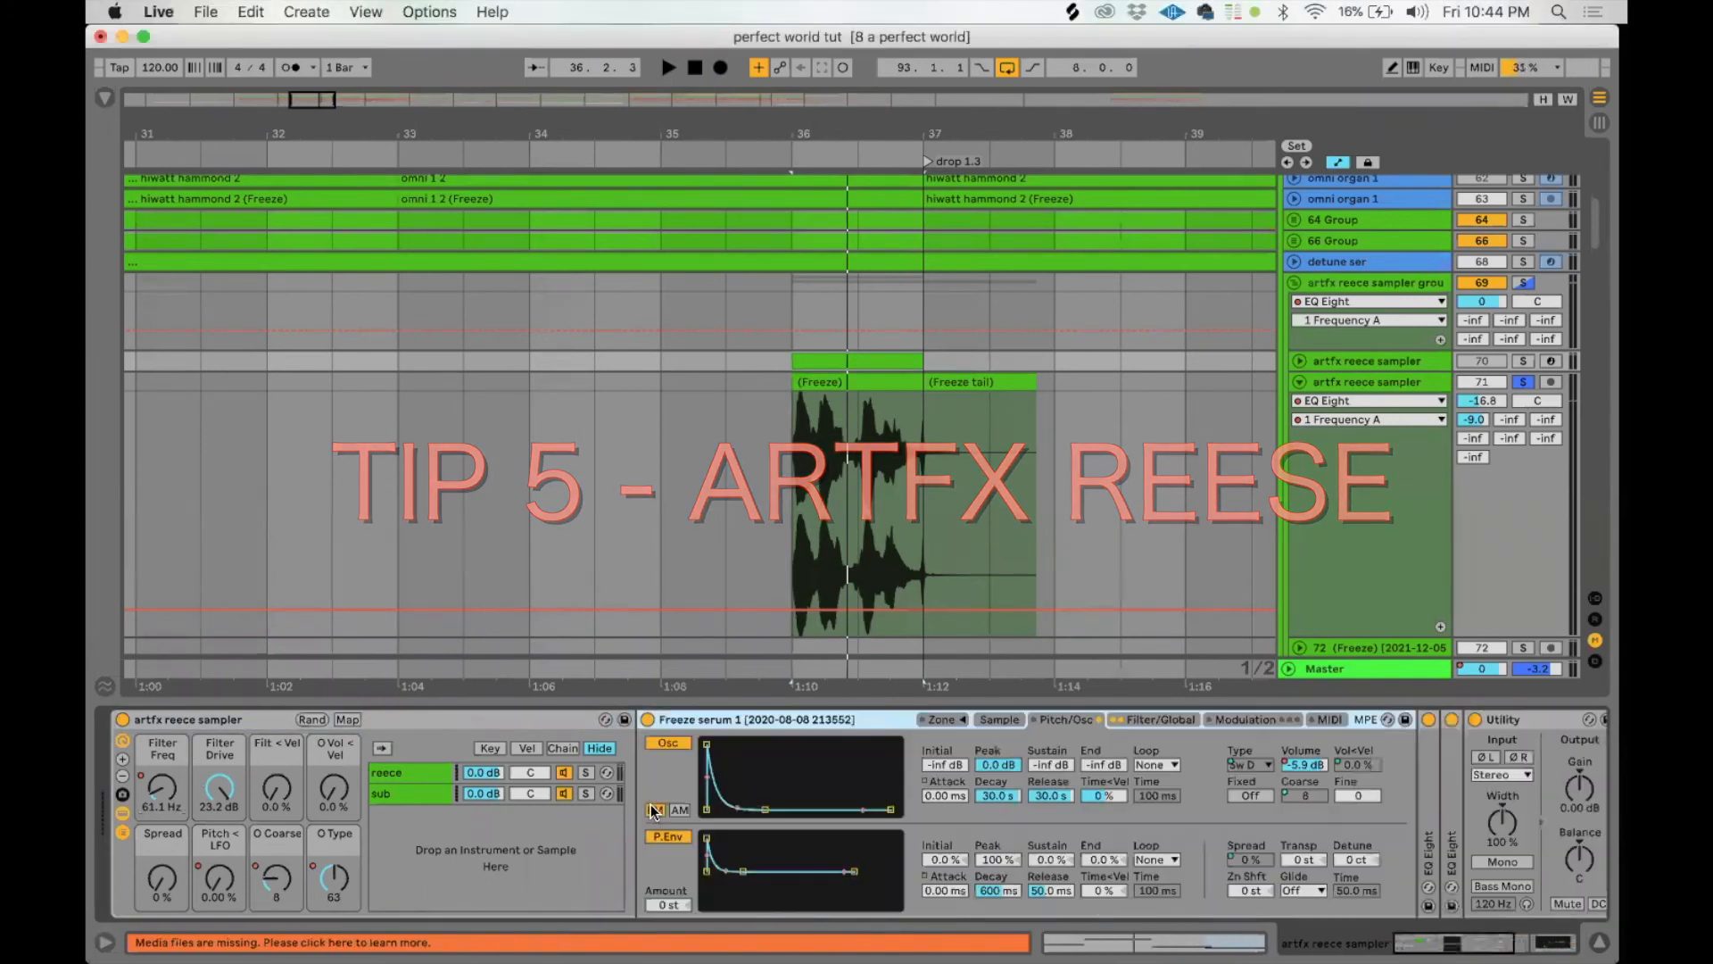
left_click(1013, 720)
left_click(1078, 720)
left_click(1014, 721)
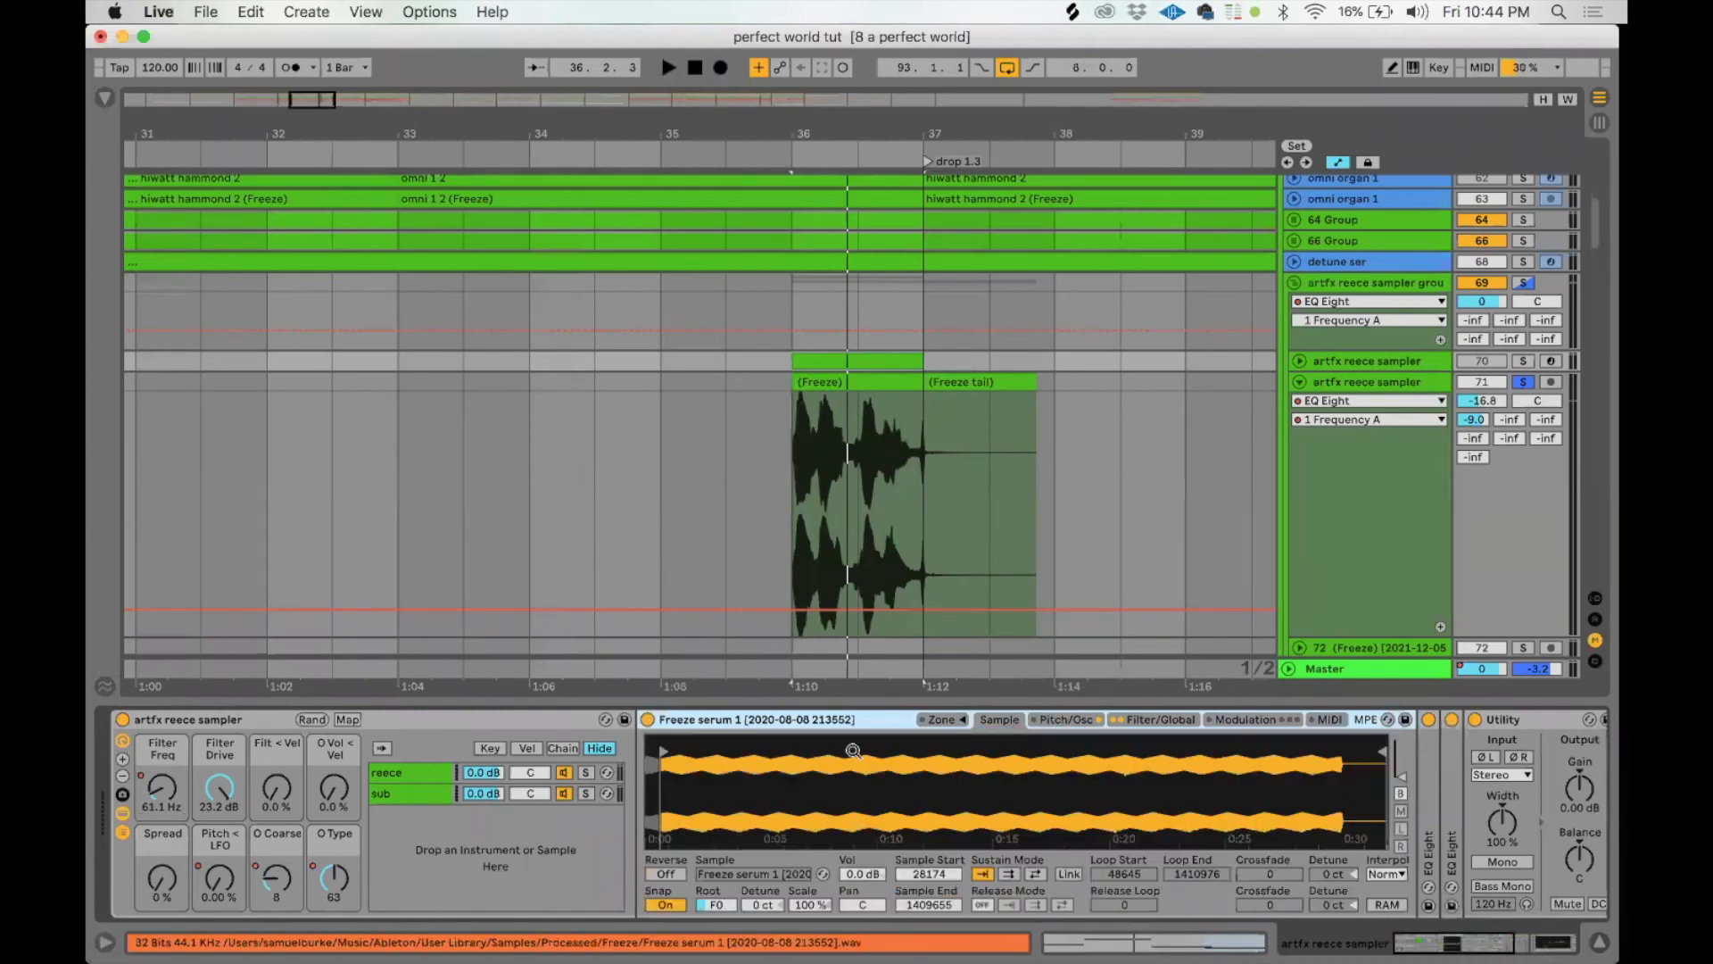
left_click(230, 722)
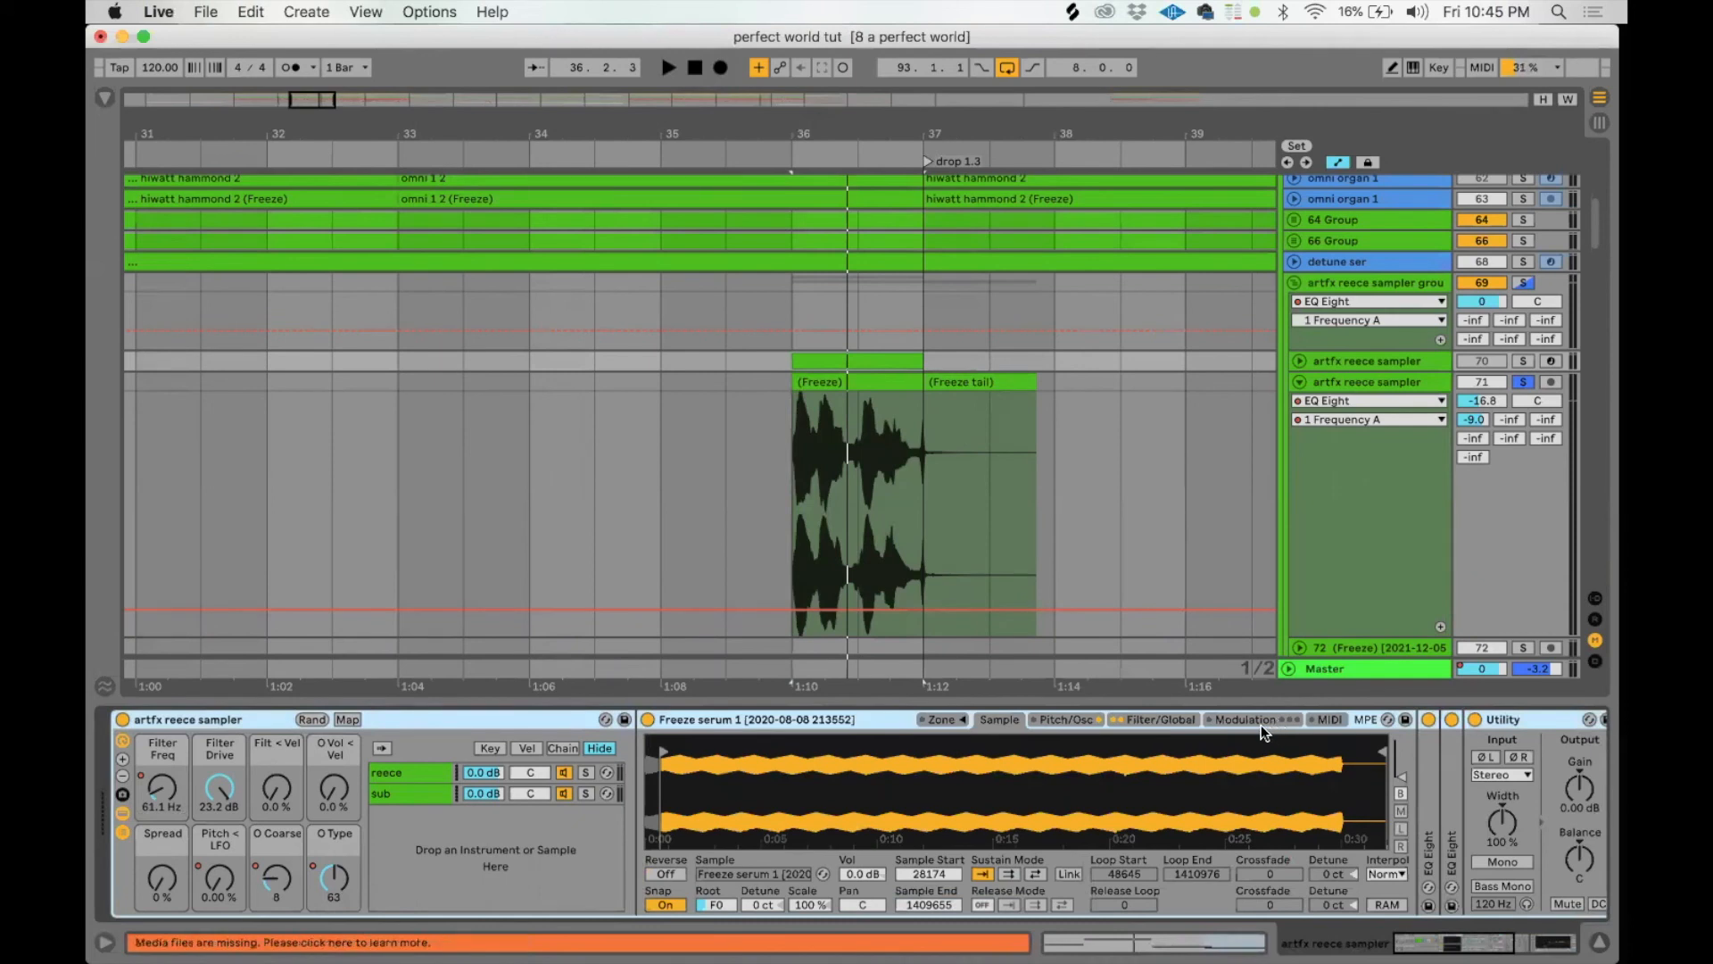
left_click(1236, 719)
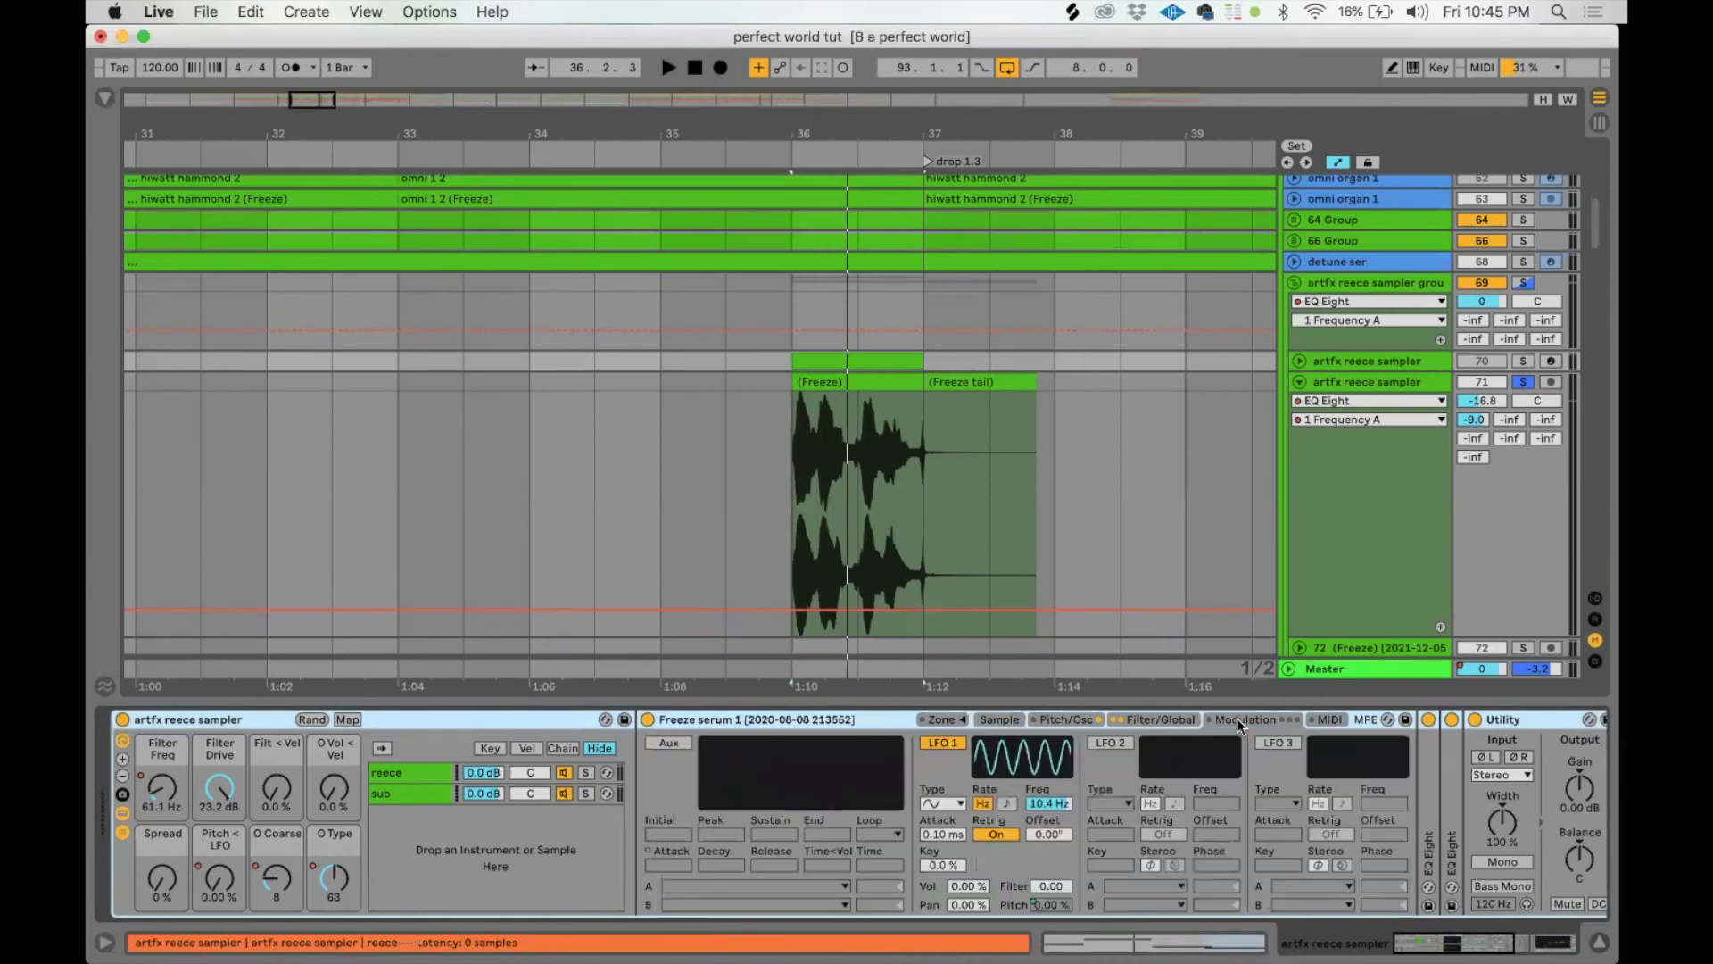
Step: Show the Freeze serum 1 Sampler's Pitch/Osc settings, then unfold and solo the artfx reece sampler MIDI track and play its clip at 36.1.1
left_click(1064, 719)
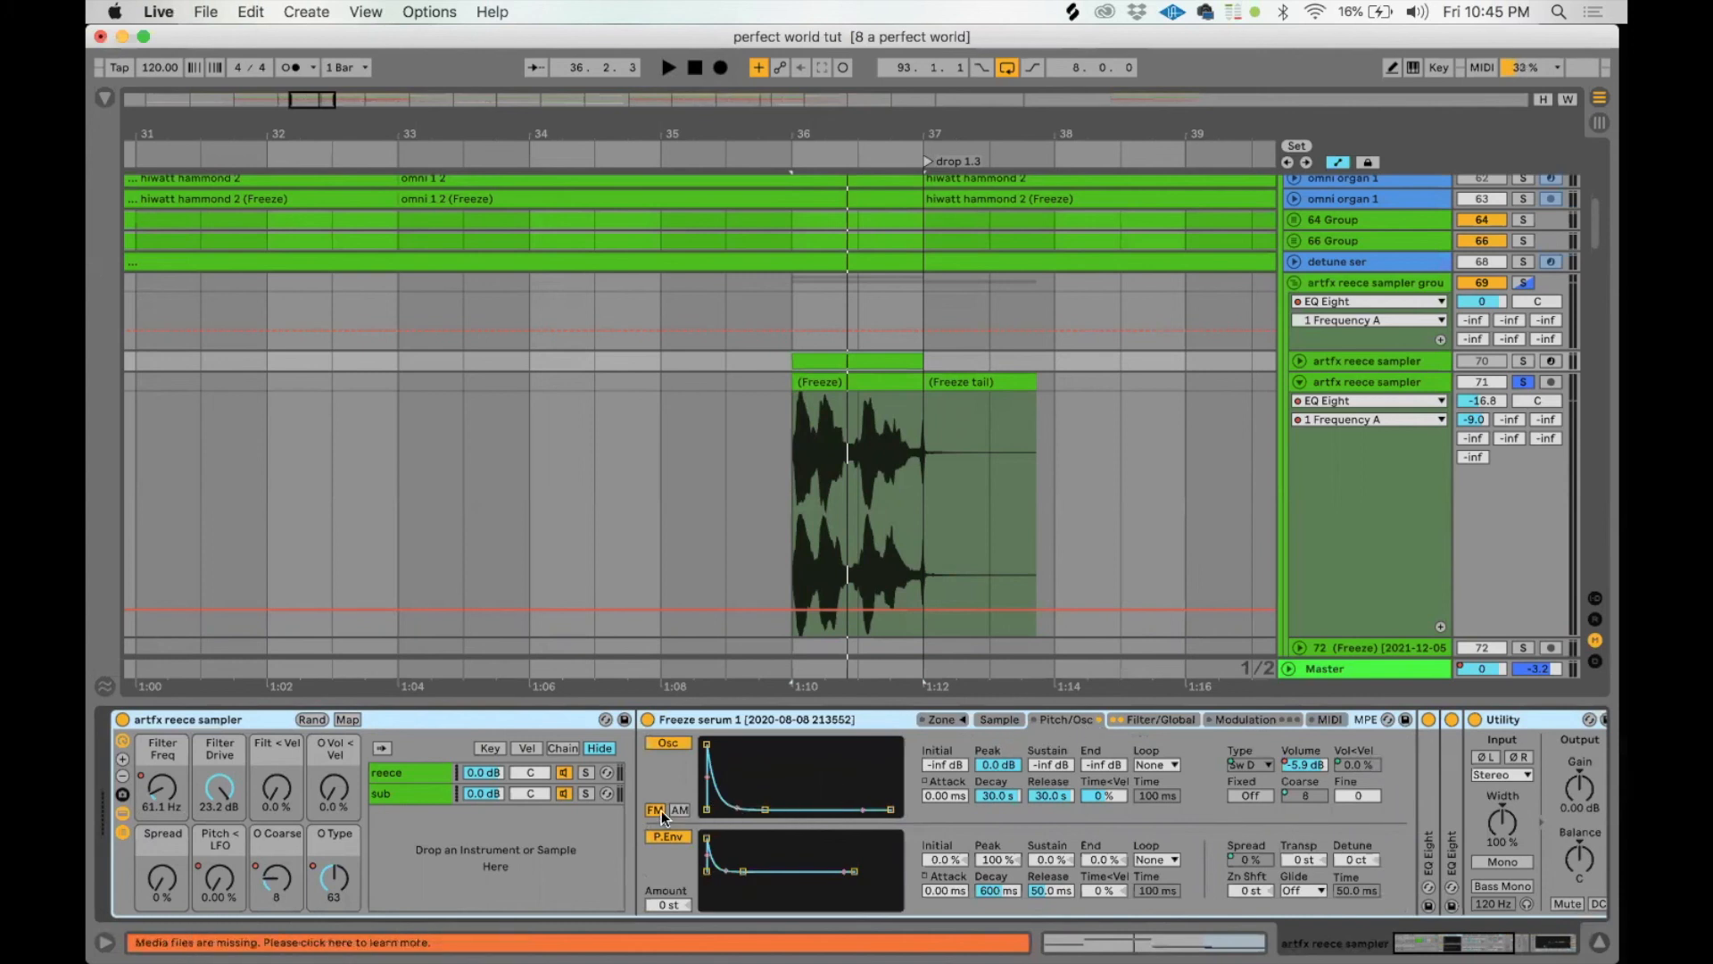
left_click(838, 360)
left_click(1300, 361)
left_click(1522, 362)
key("space")
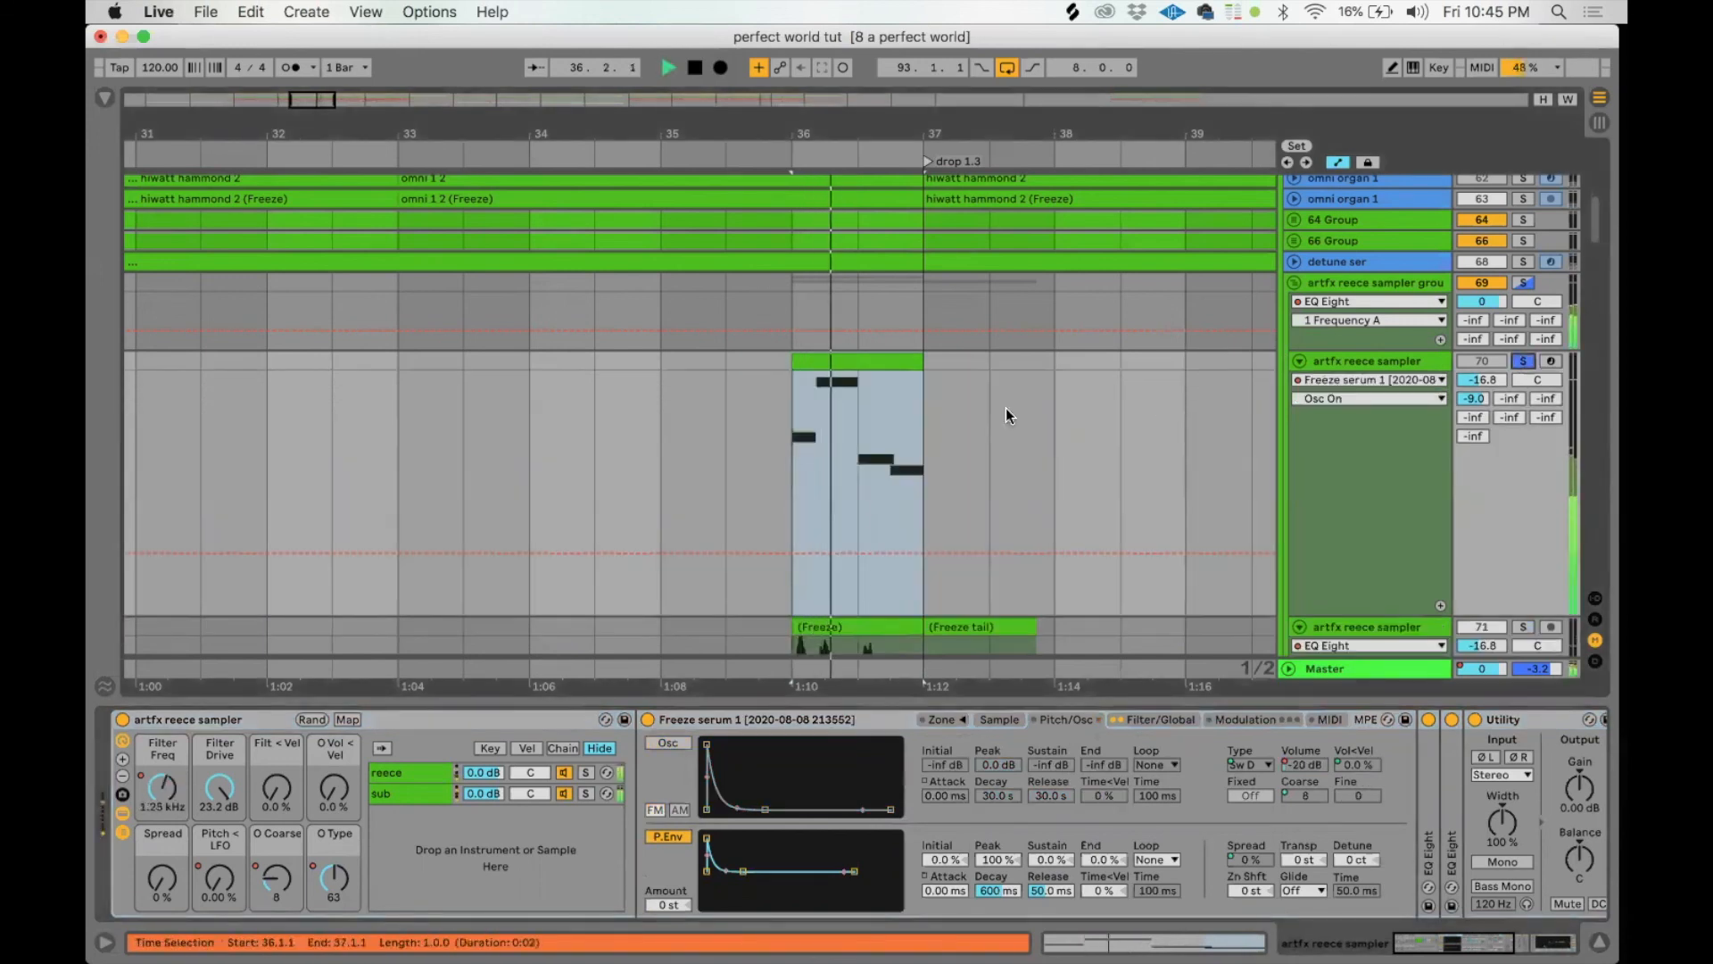
key("space")
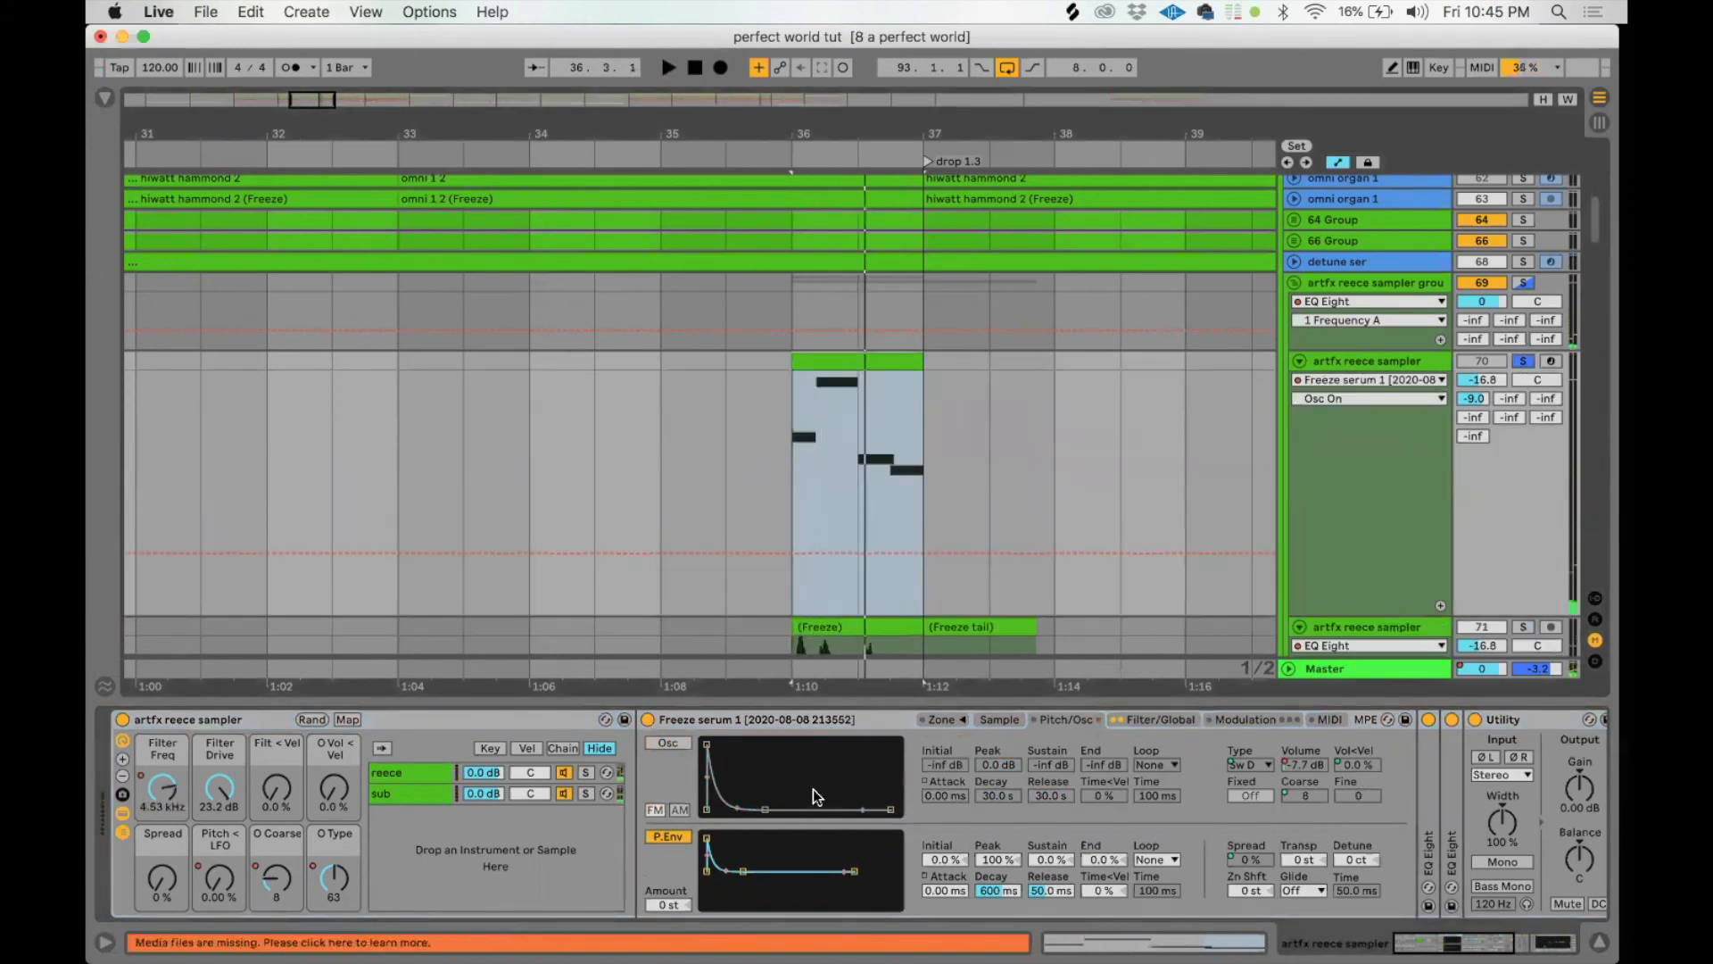
Step: Replay the soloed reese MIDI clip from 36.1.1 several times with the Sampler's Osc switched off
key("space")
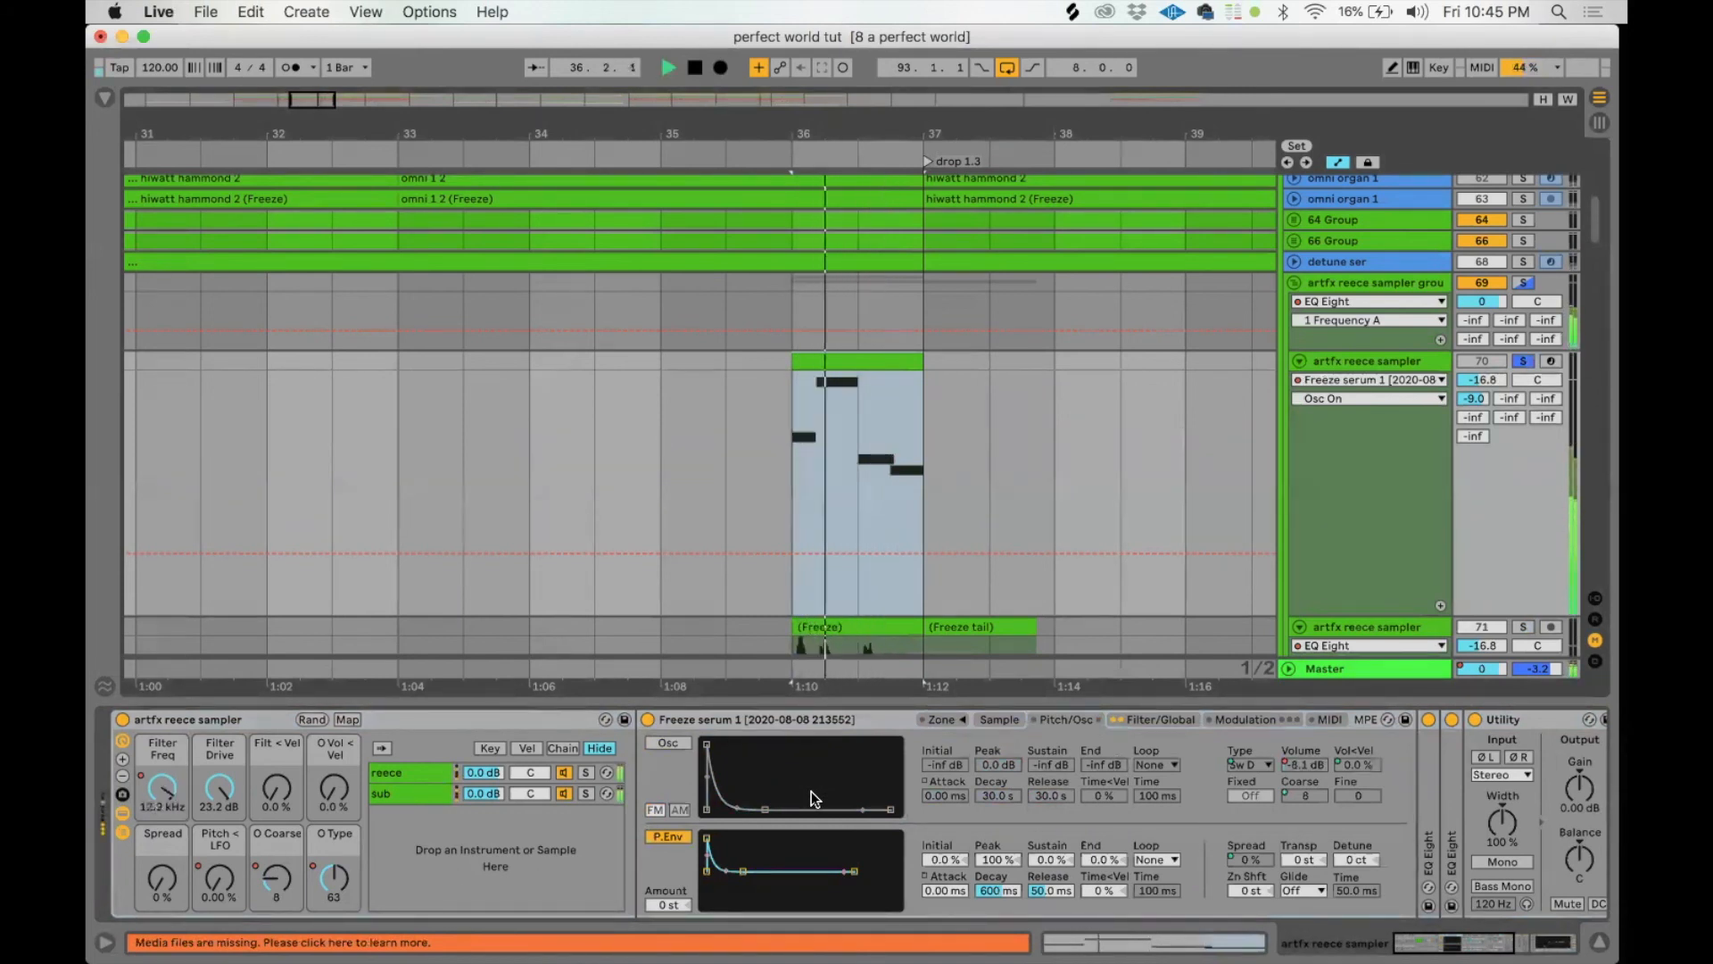
key("space")
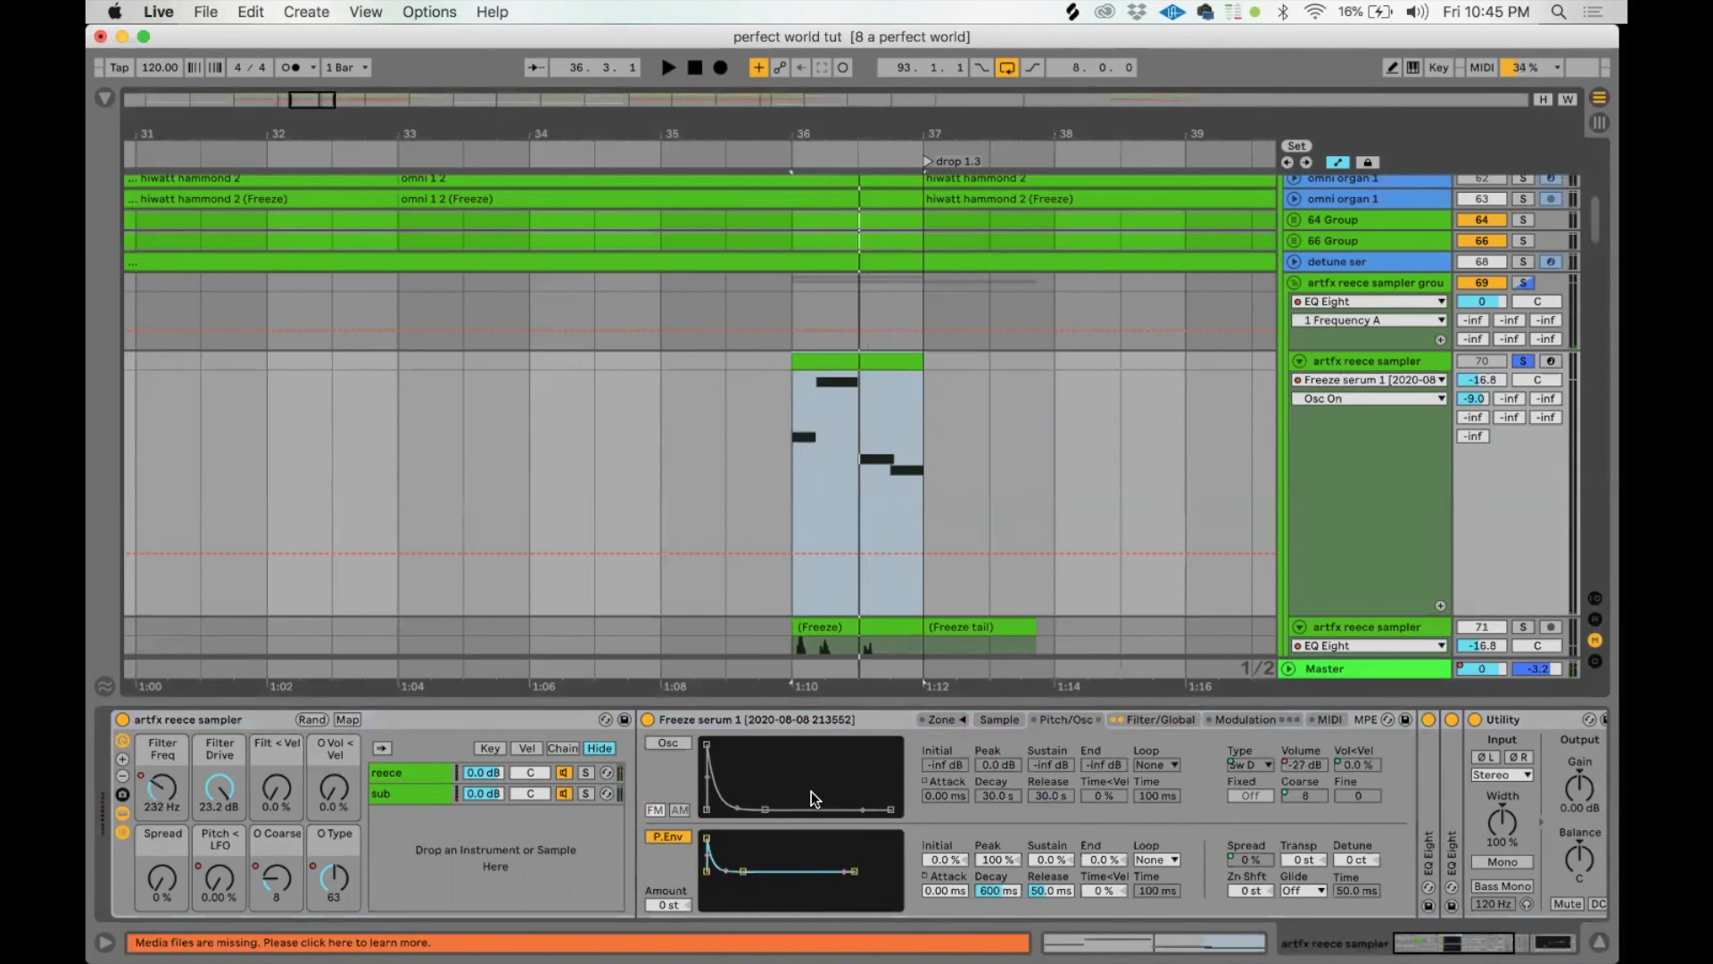
key("space")
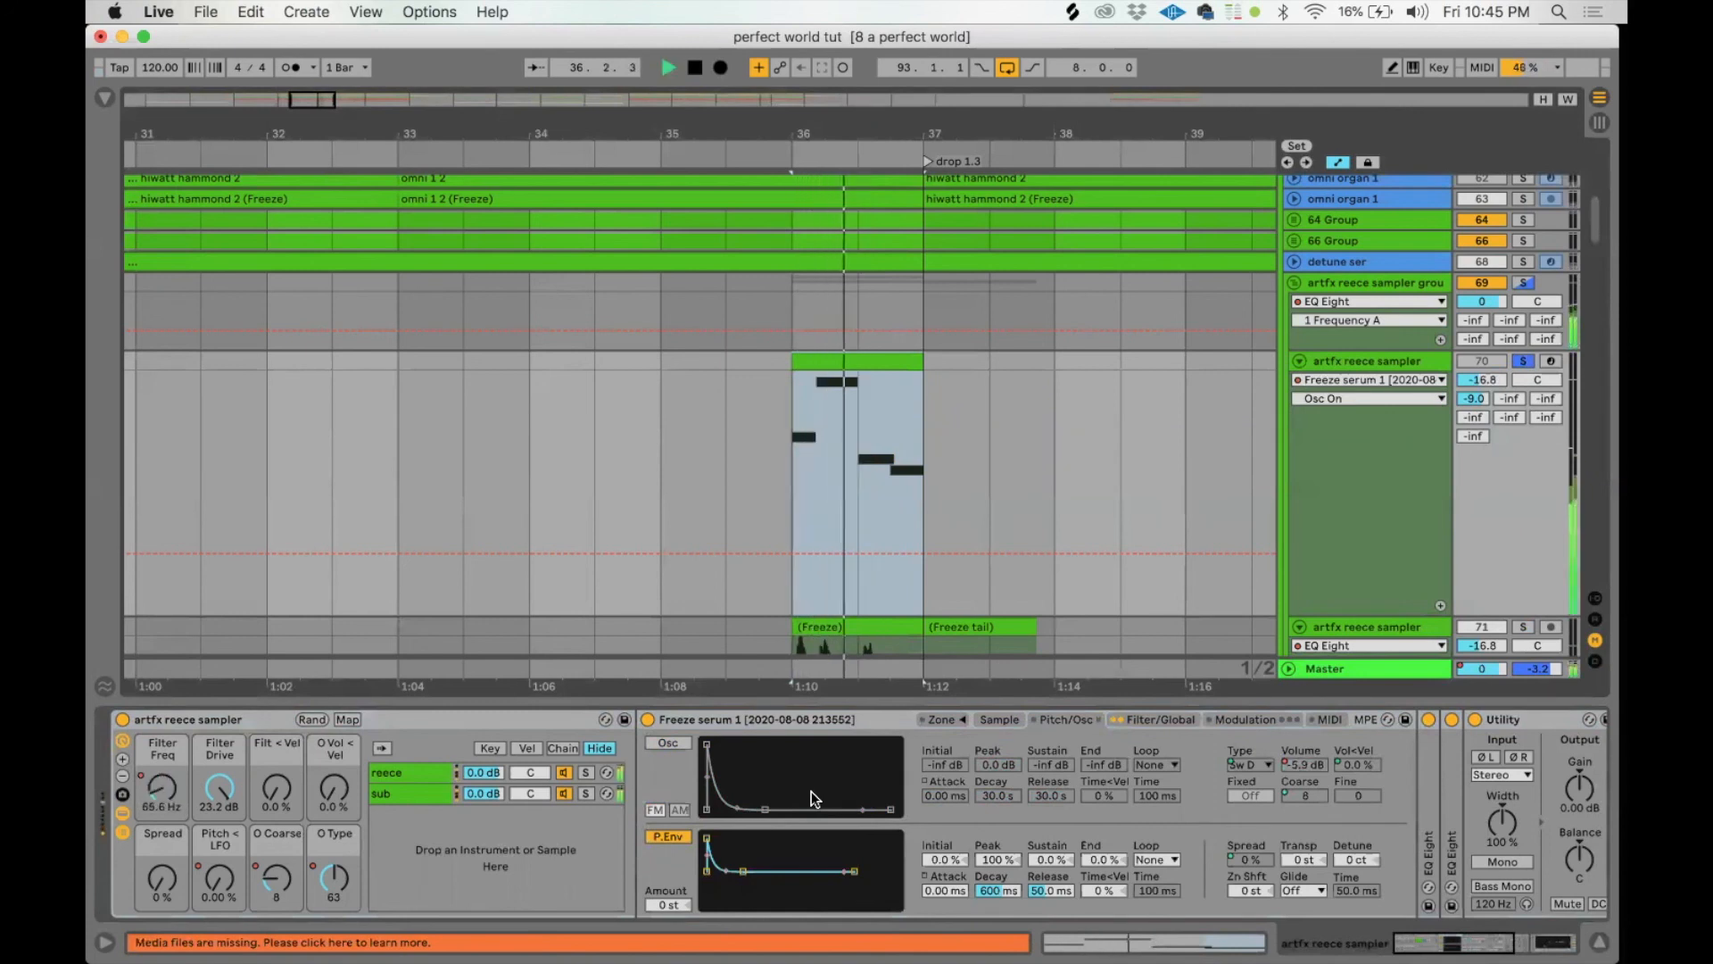
key("space")
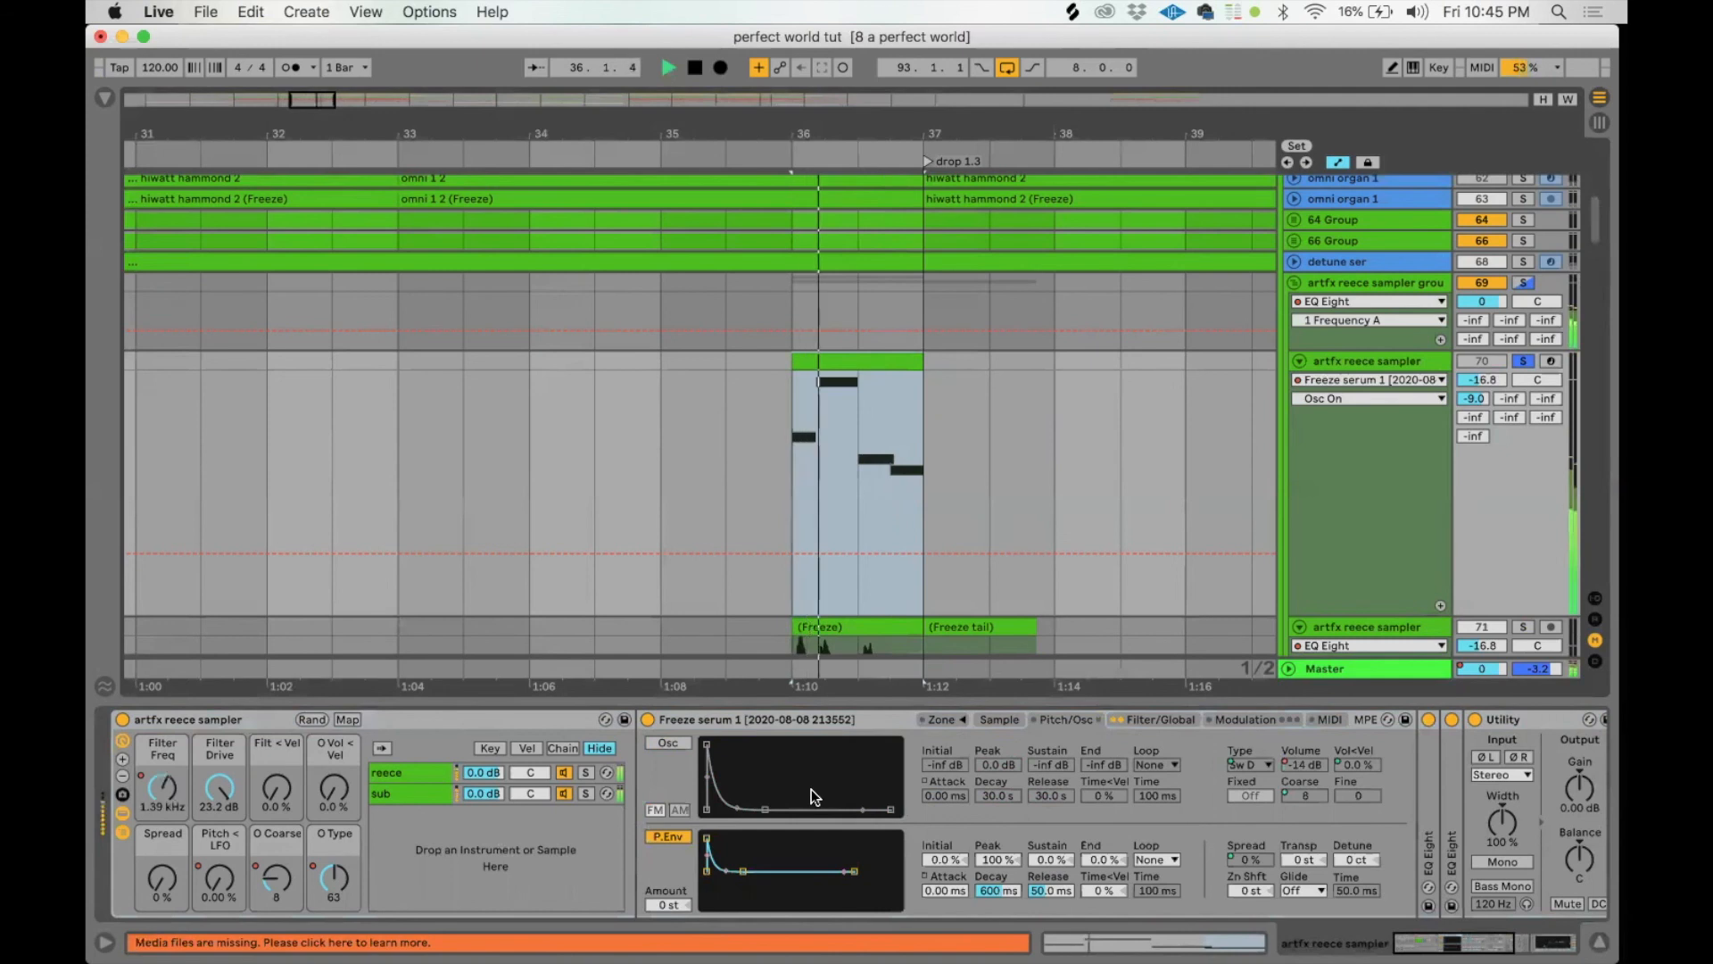
key("space")
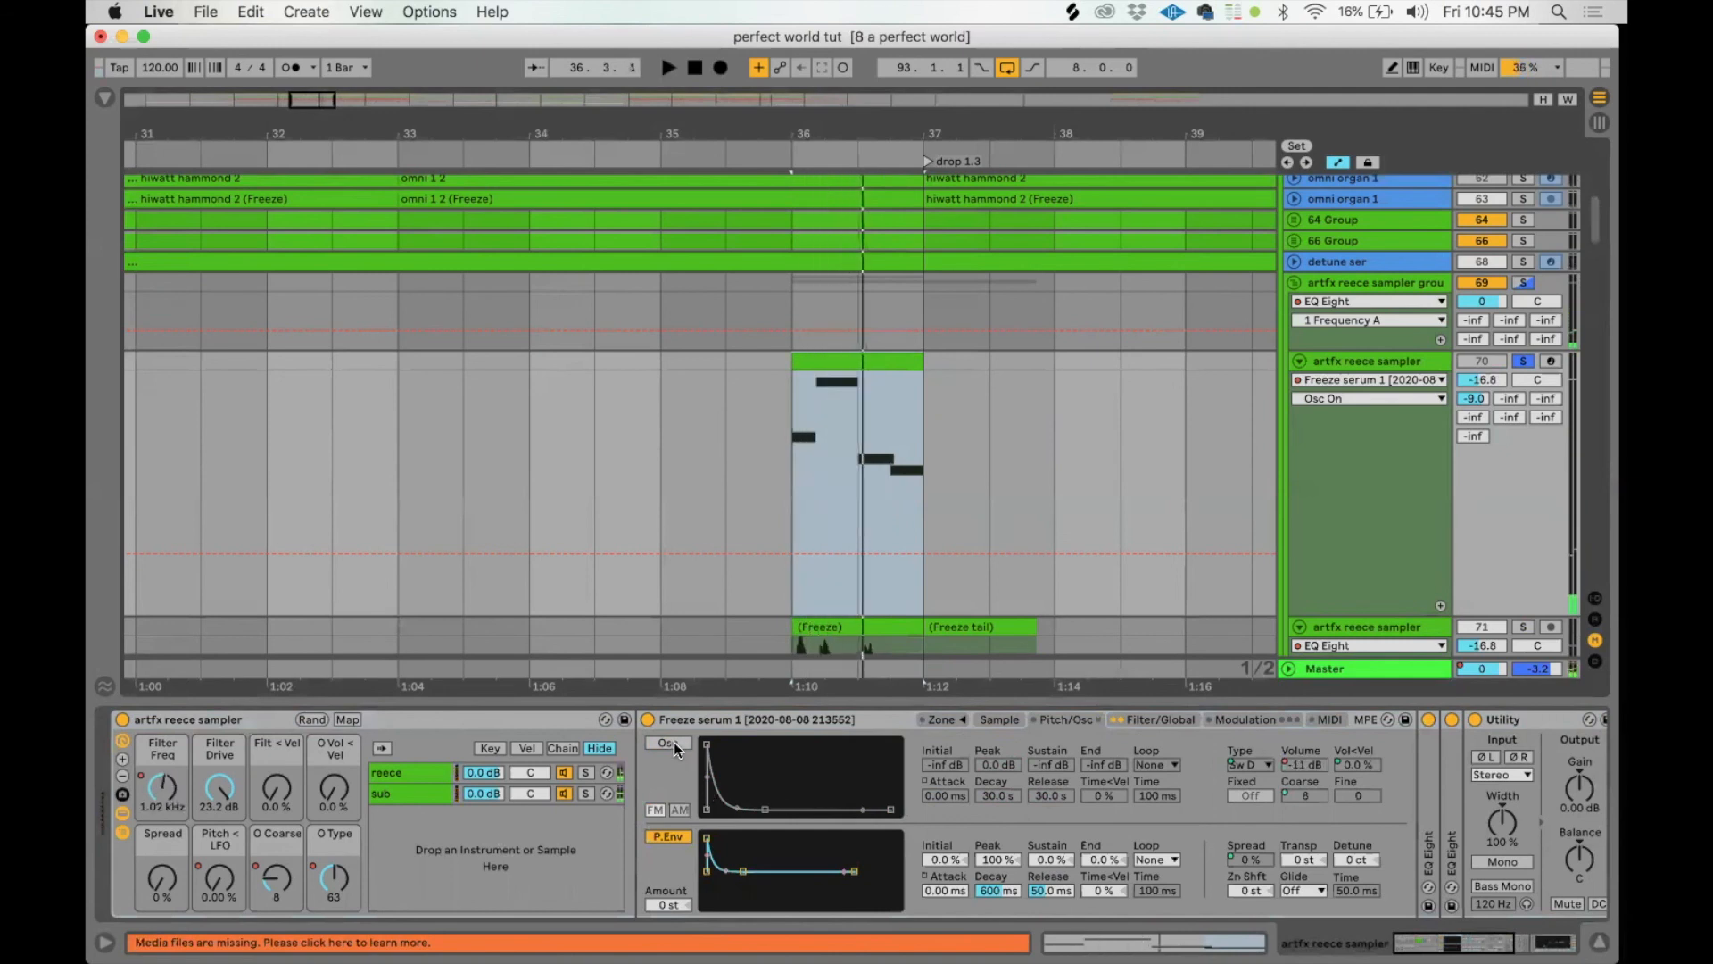
Step: Switch the Sampler's Osc on and replay the reese clip from 36.1.1
key("space")
left_click(673, 742)
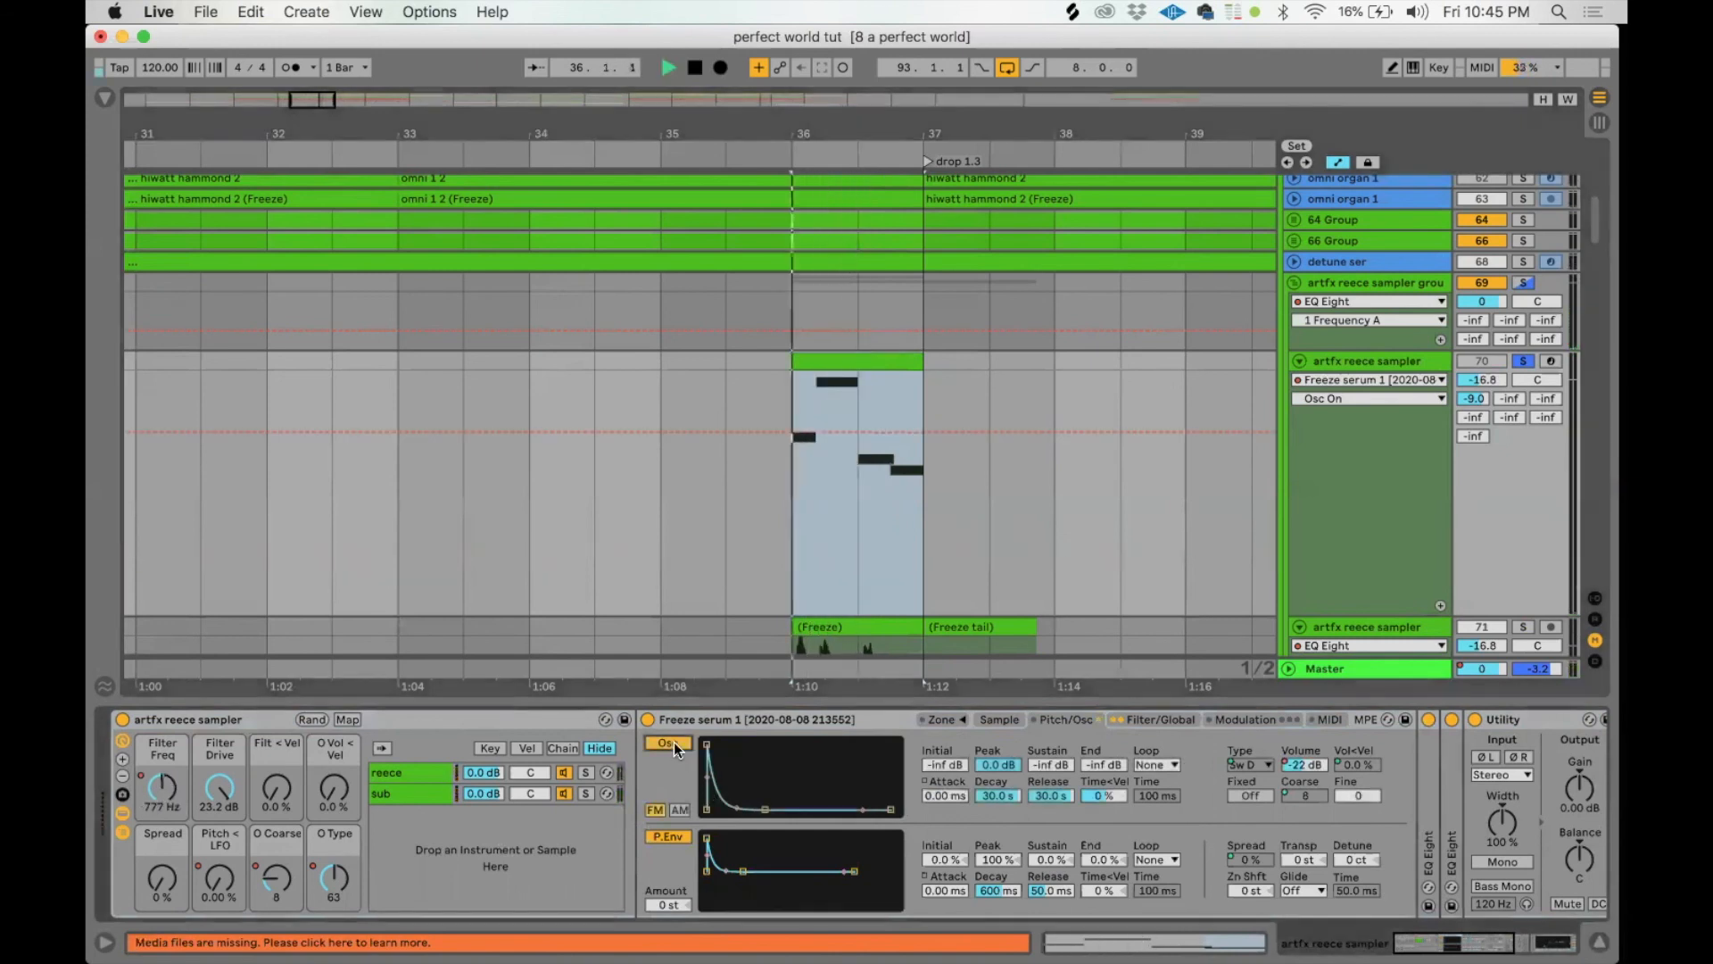
key("space")
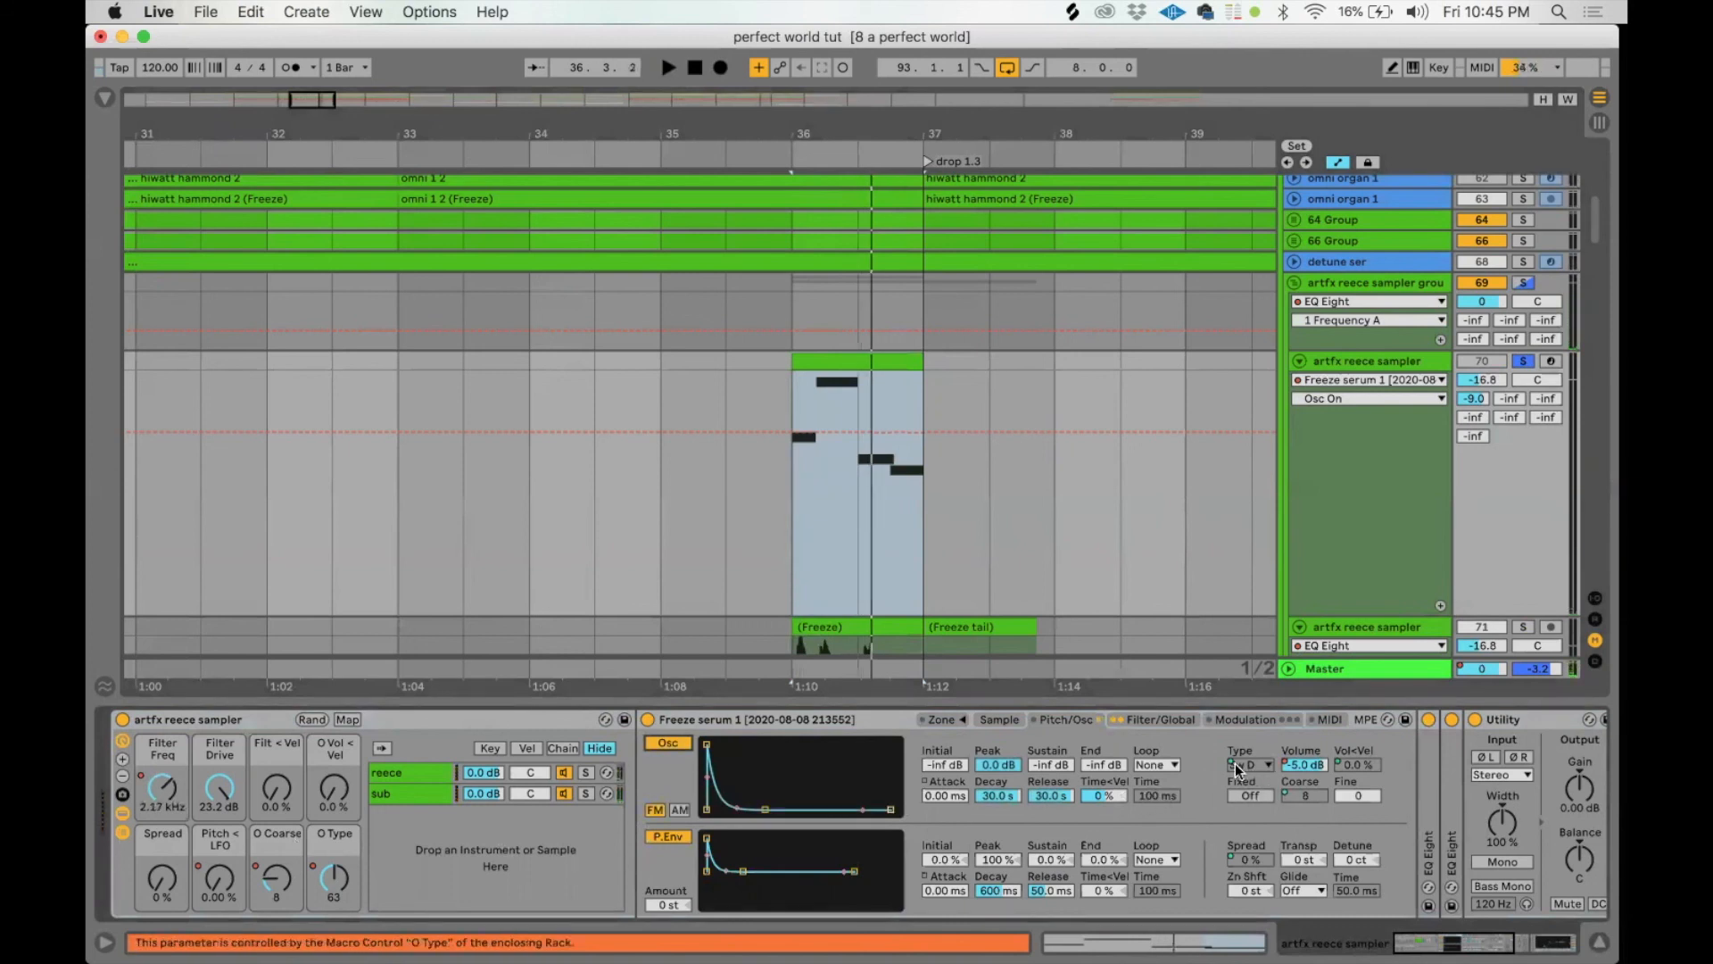
Step: Show the automation of the rack's O Coarse and O Type macros across the drops while auditioning the reese clip
key("space")
left_click(271, 881)
left_click(334, 879)
key("space")
key("space")
left_click_drag(617, 135, 618, 58)
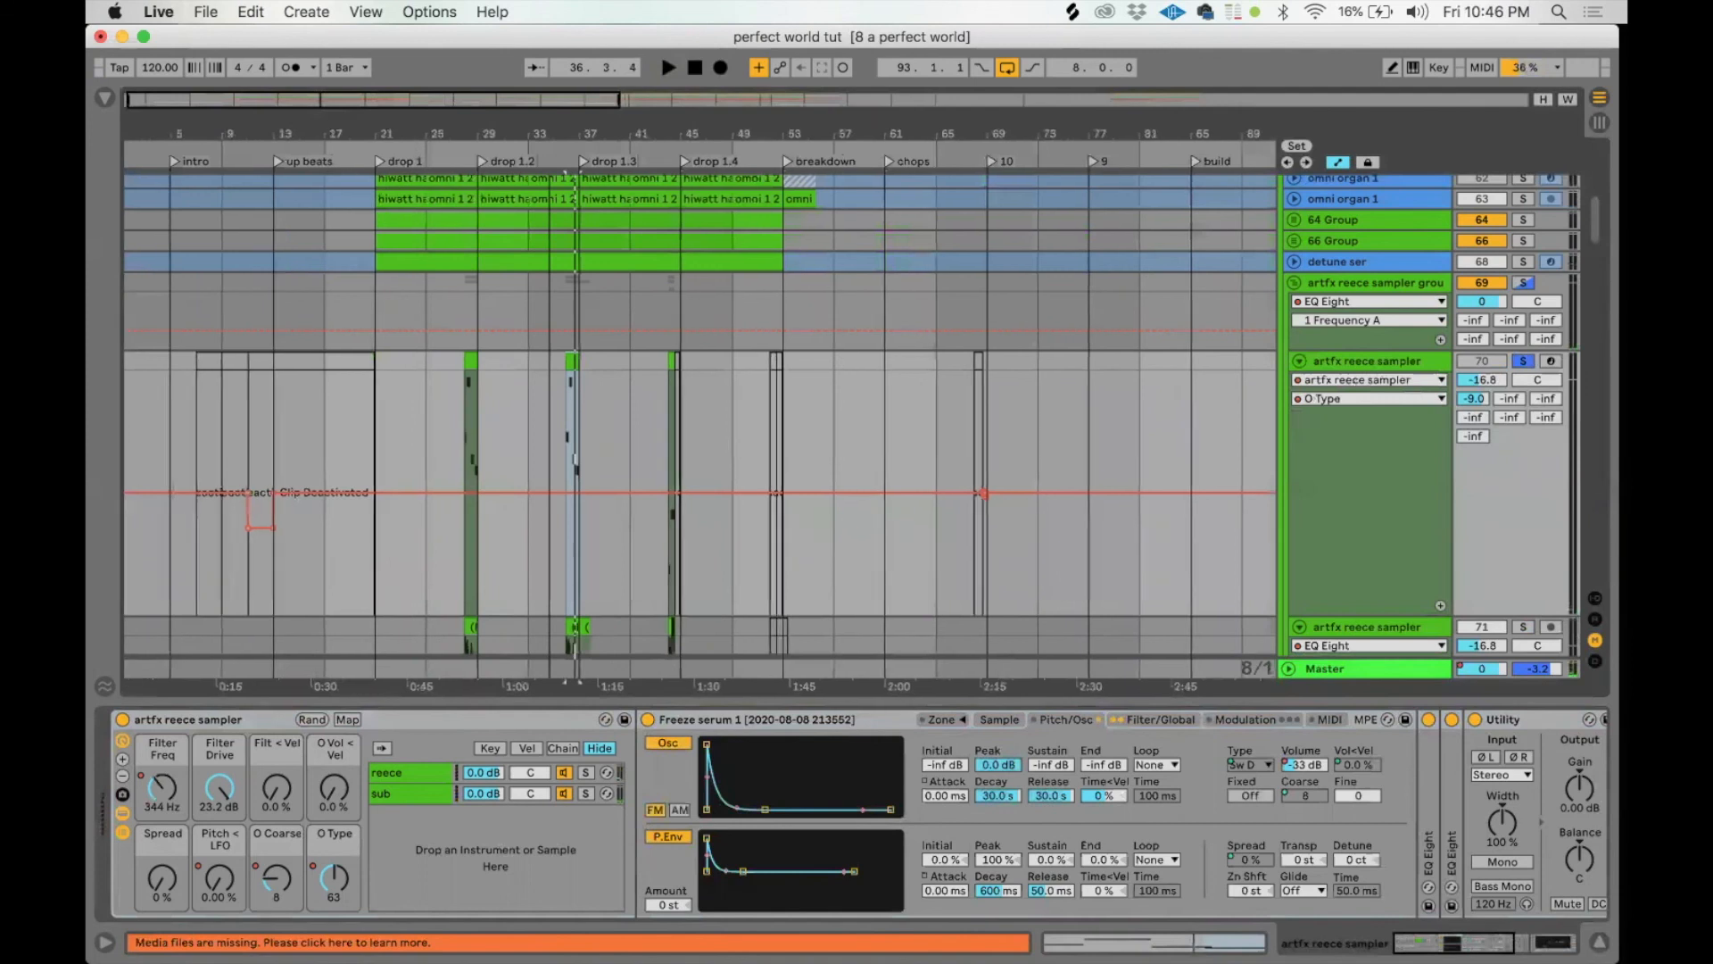
left_click_drag(550, 134, 550, 149)
Step: Show the Filter Freq macro automation on the artfx reece sampler MIDI track and play bar 36 to hear the filter movement
left_click(167, 780)
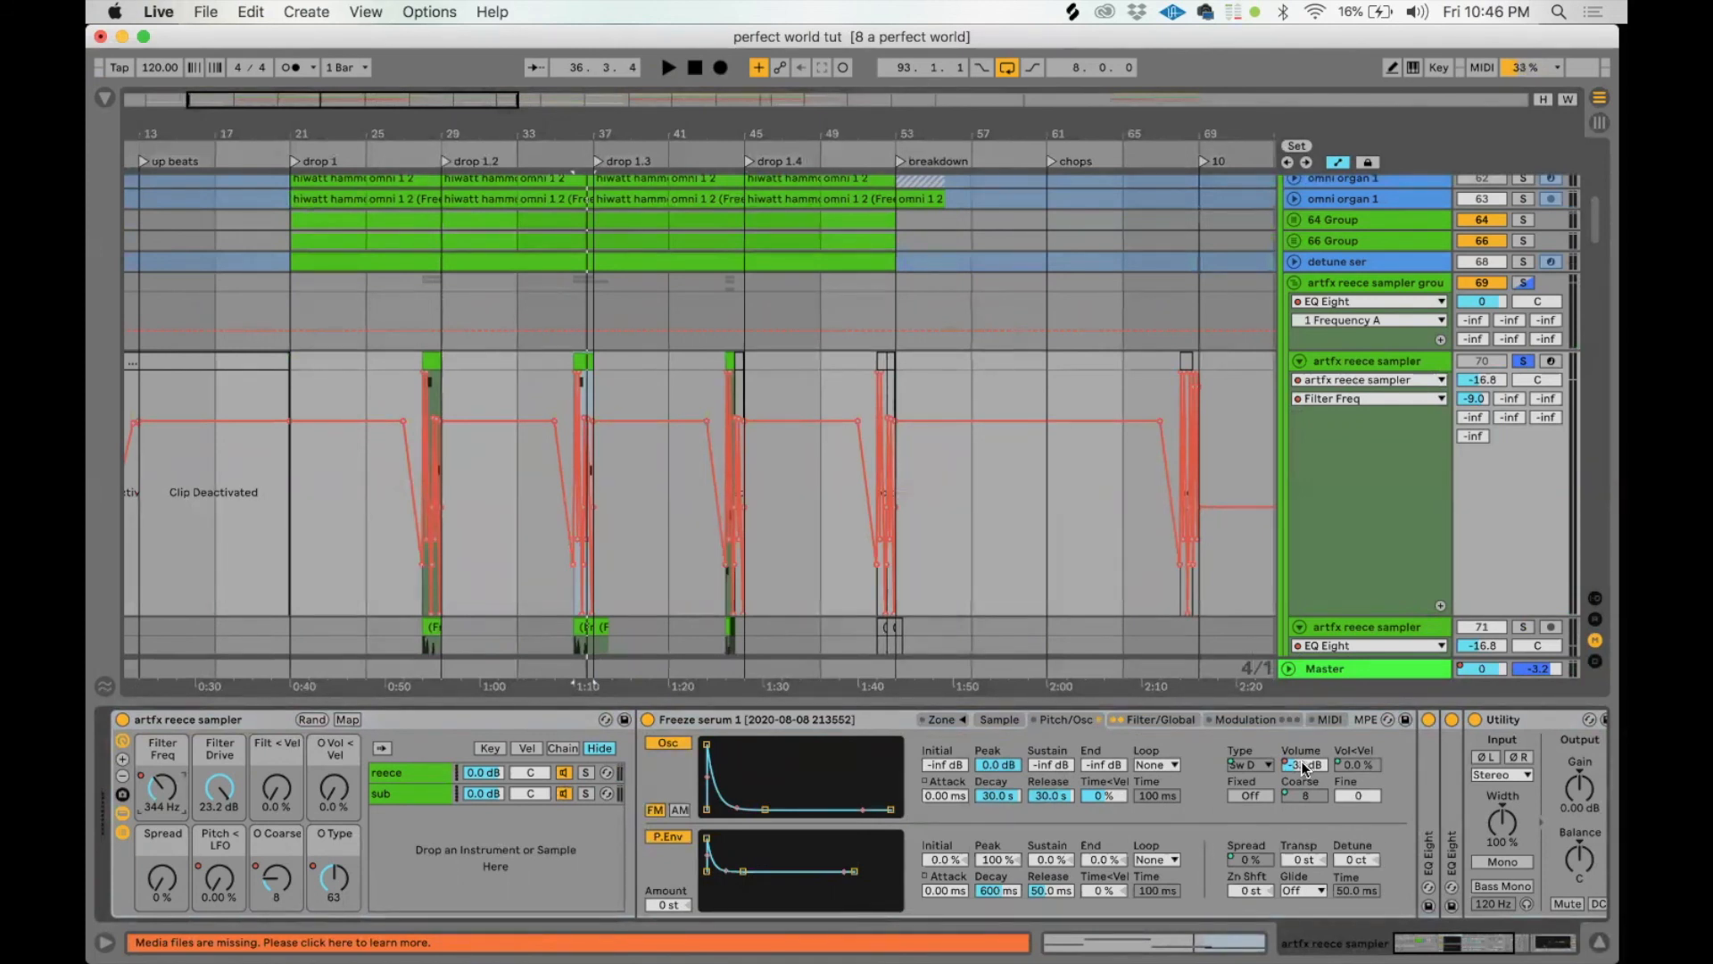
key("space")
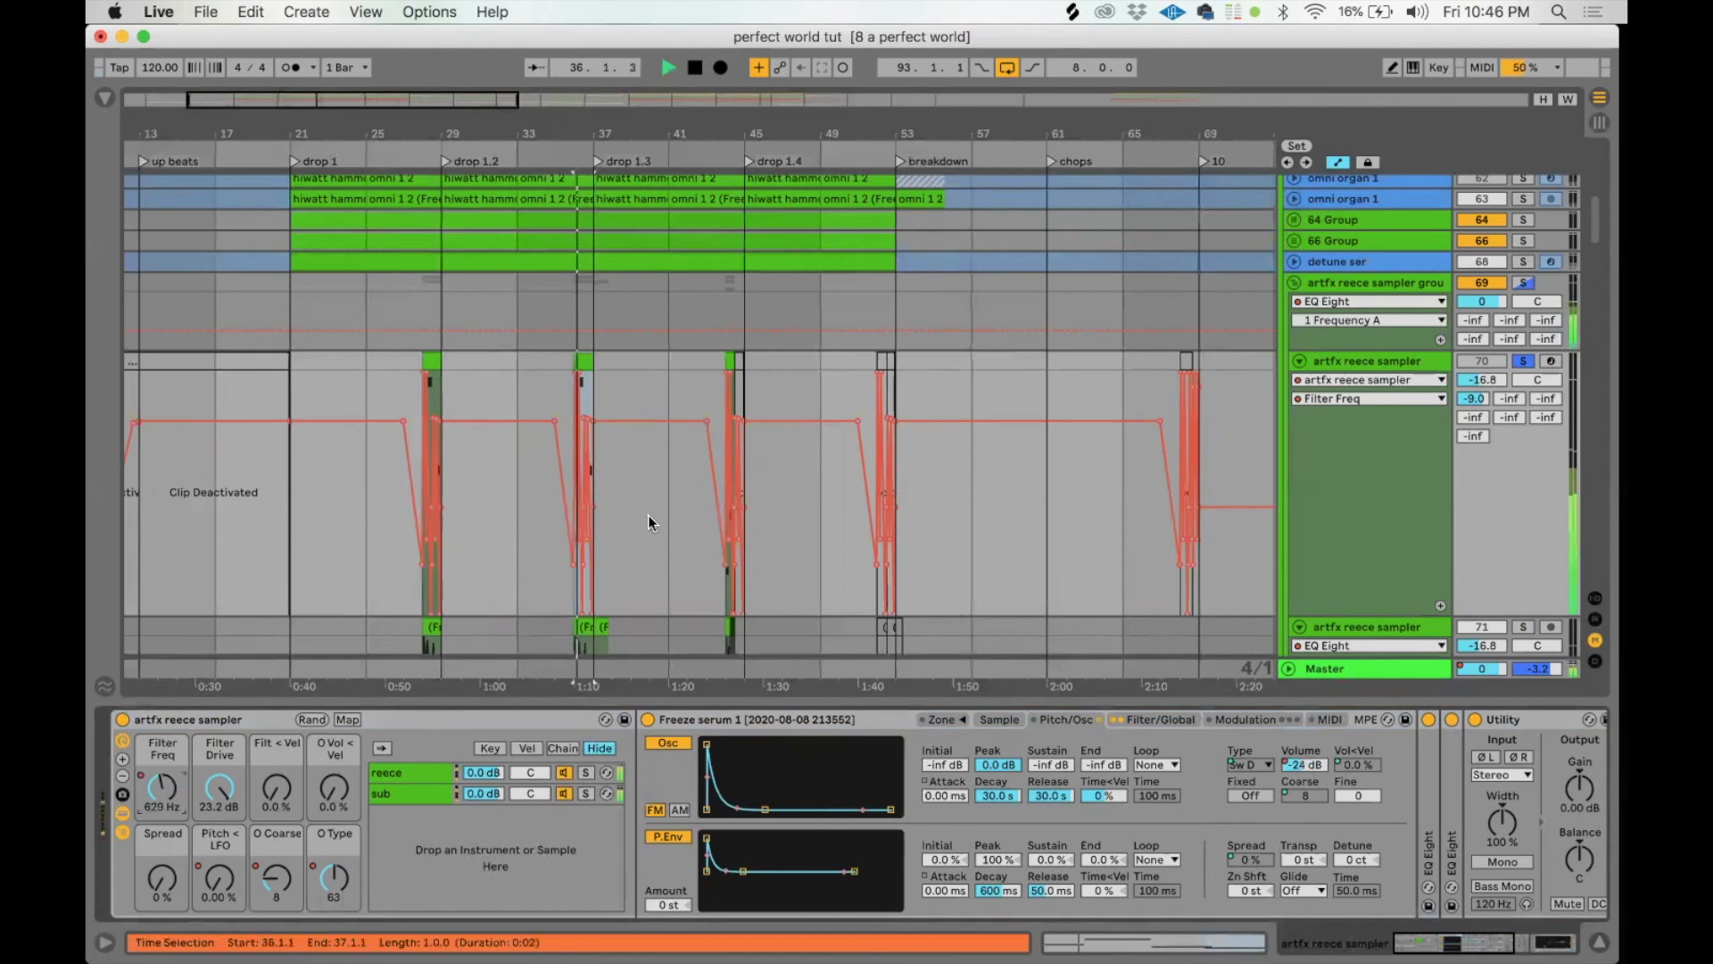
key("space")
scroll(577, 382, "up", 10)
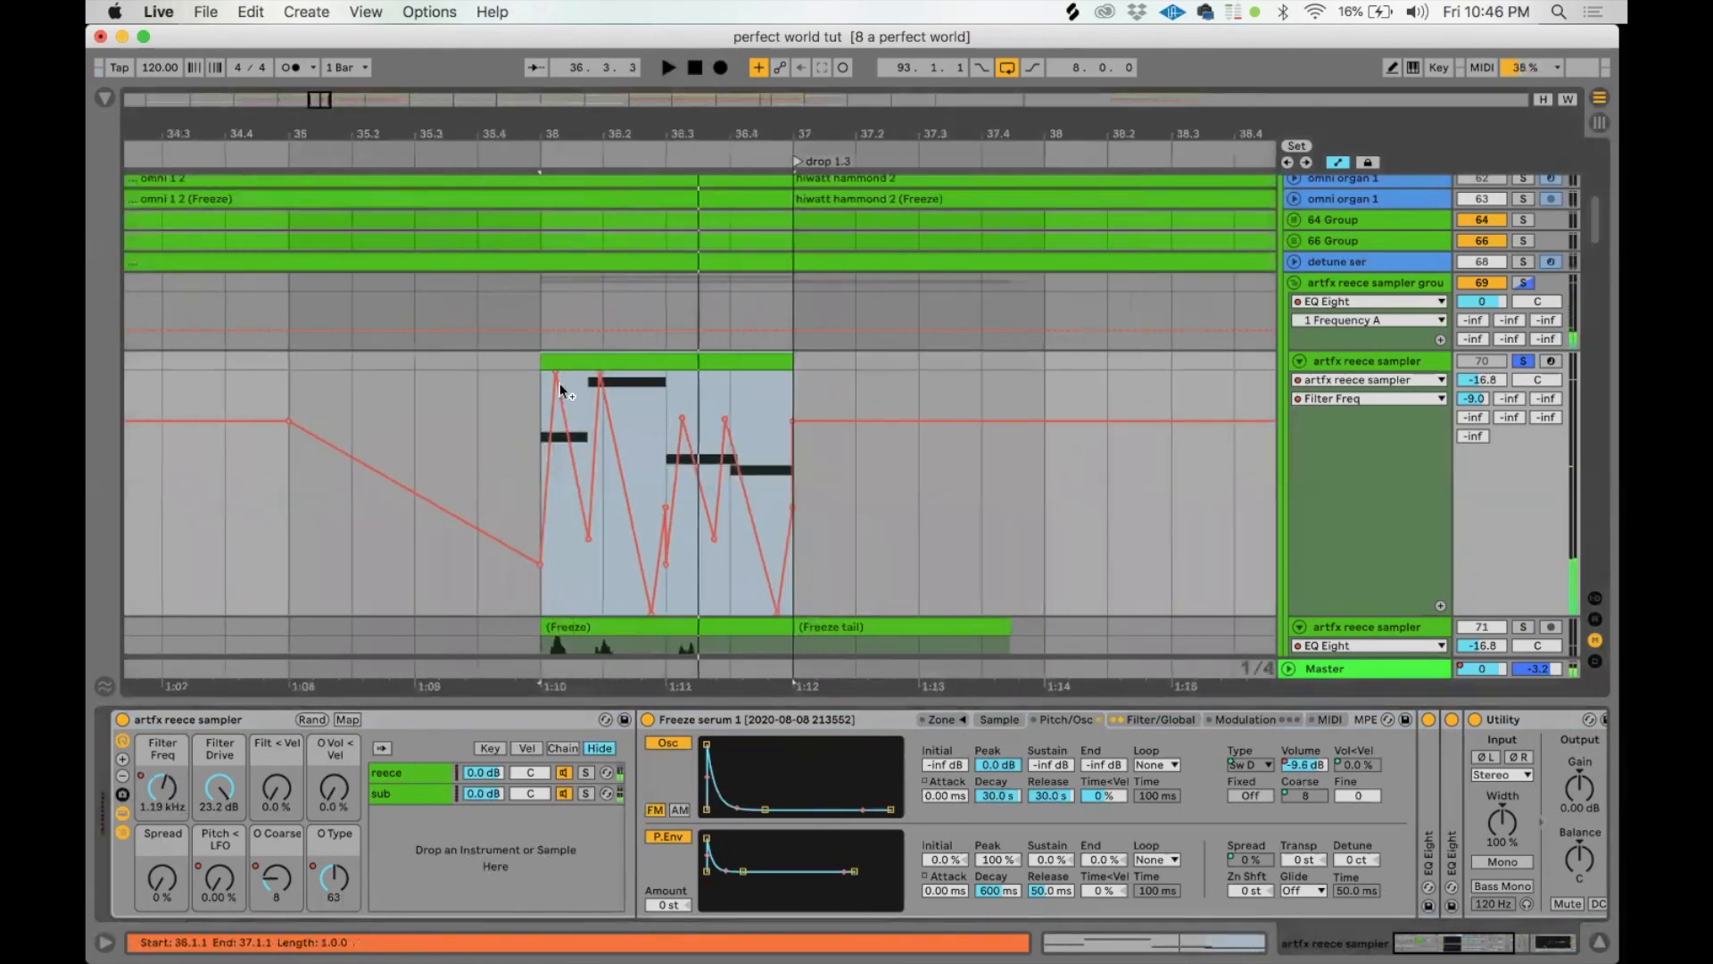
left_click(525, 399)
key("space")
scroll(537, 408, "down", 3)
key("space")
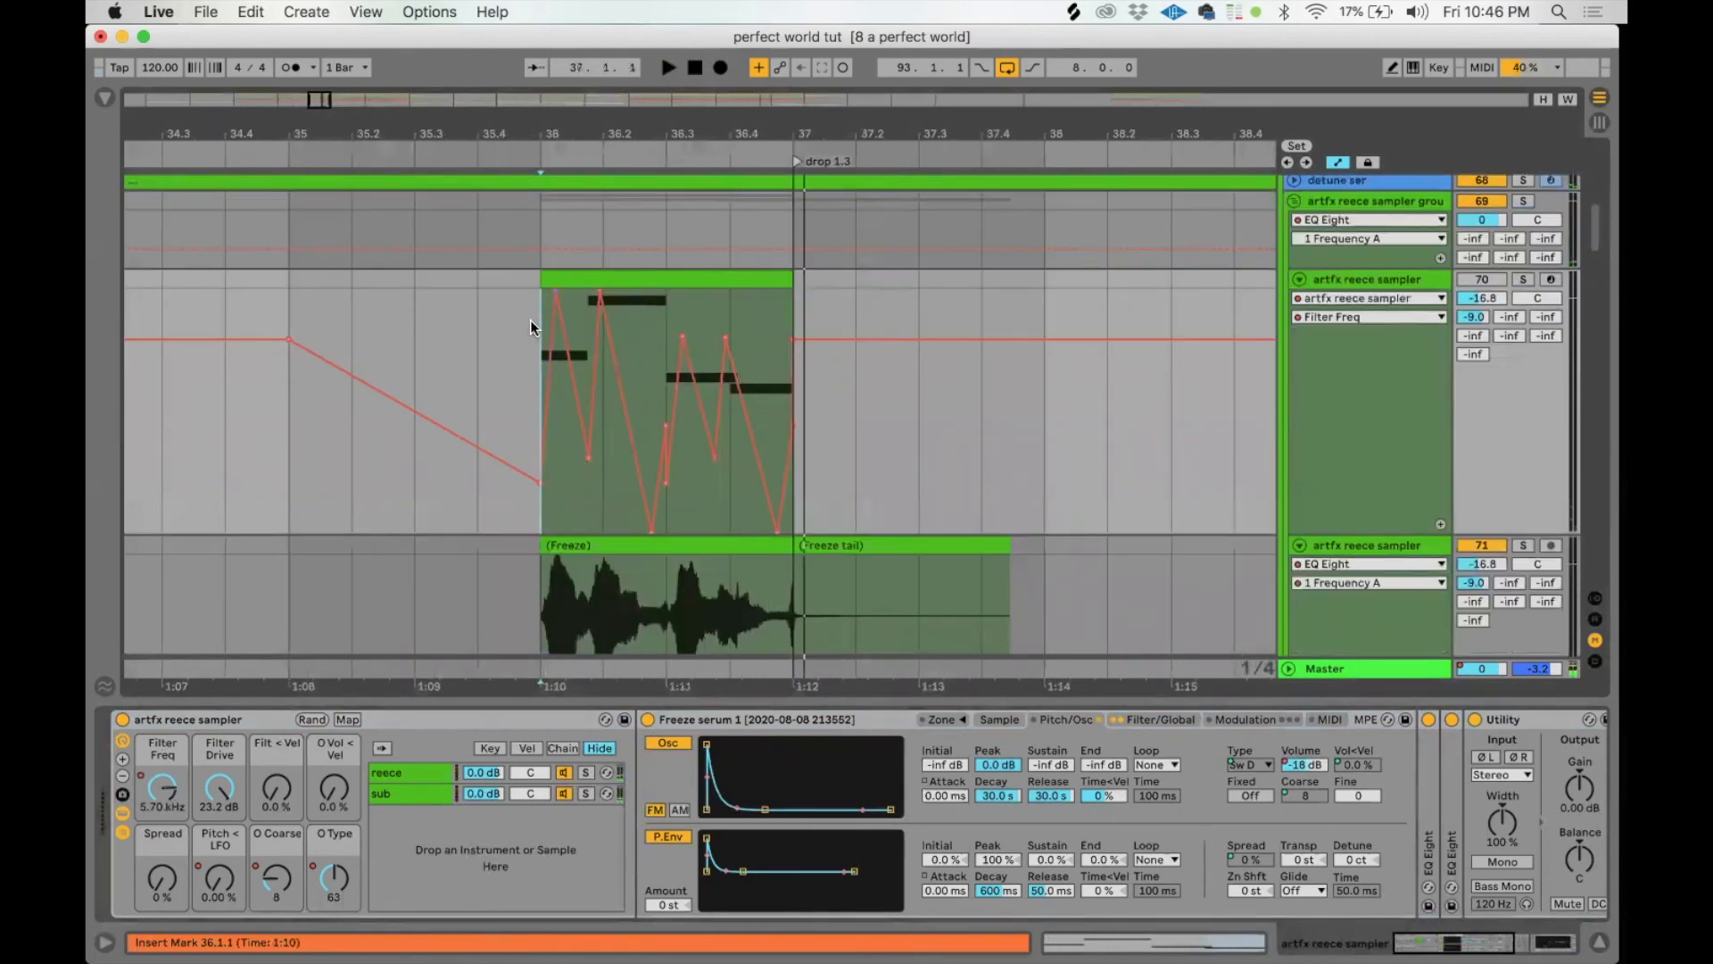
Step: Lower the second Filter Freq automation peak in bar 36 to 1.56 kHz, curve the descent after it, and audition the change from 36.1.1
key("space")
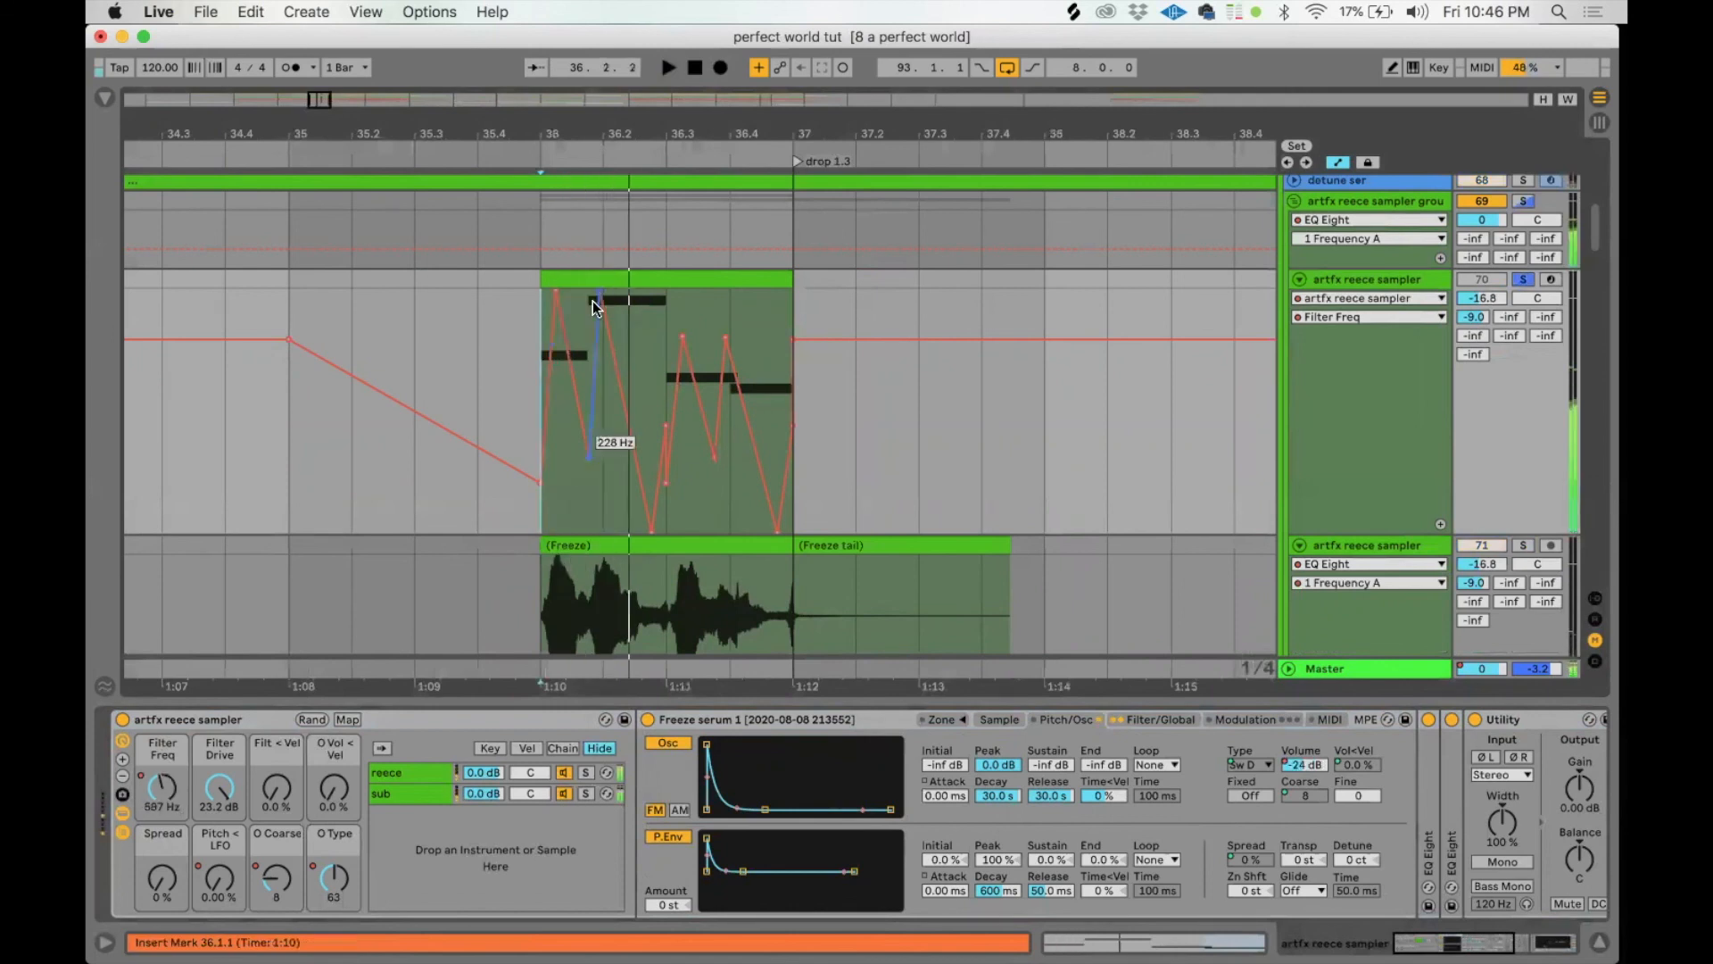
left_click_drag(599, 297, 597, 382)
key("space")
key("space")
key("space")
key("space")
key("space")
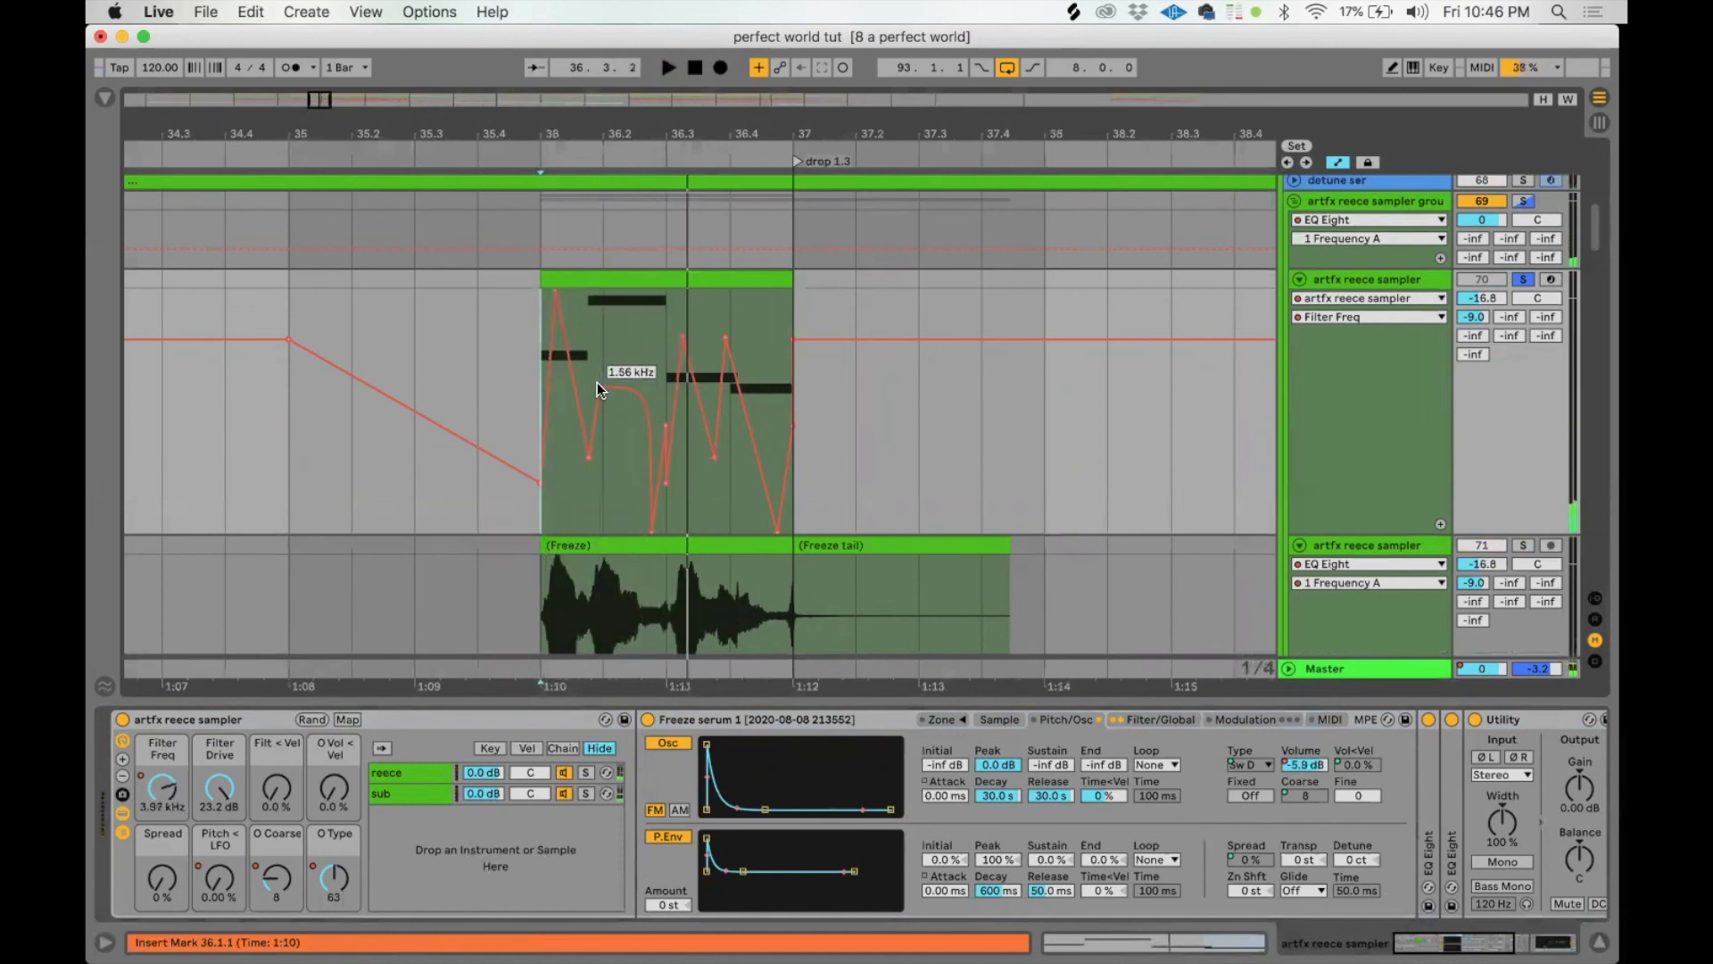
key("space")
key("space")
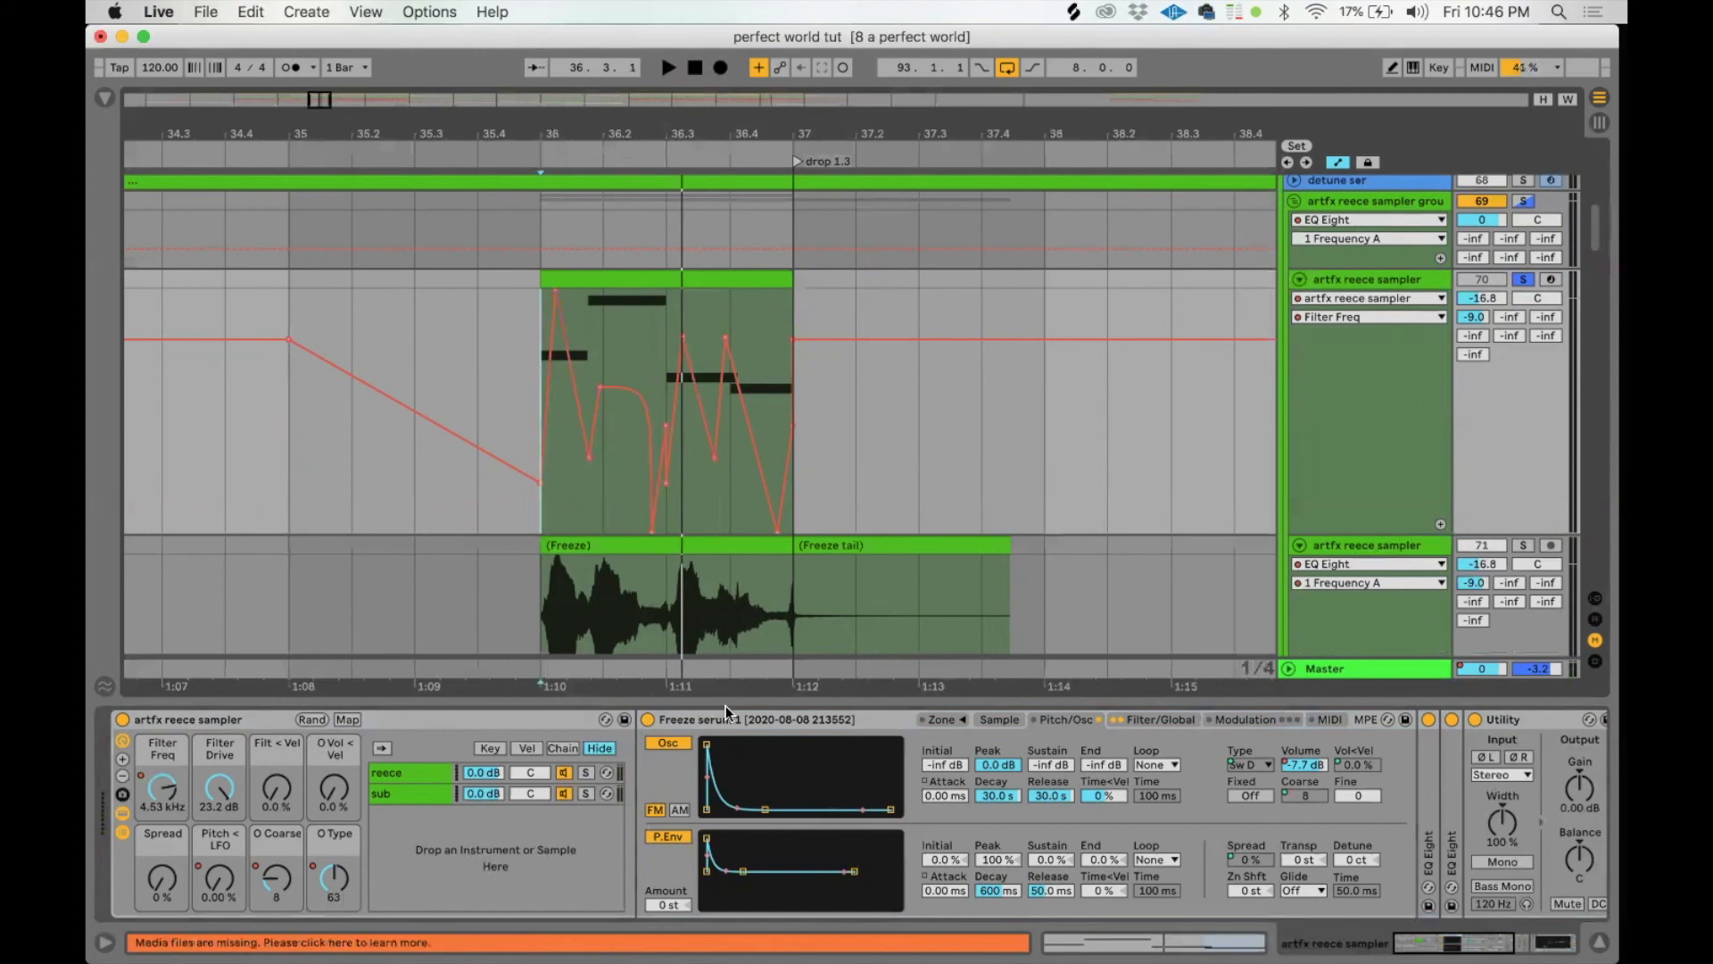
Step: Inspect the Freeze serum 1 Sampler's sample and root key, its Filter/Global settings and its Pitch/Osc settings
left_click(997, 719)
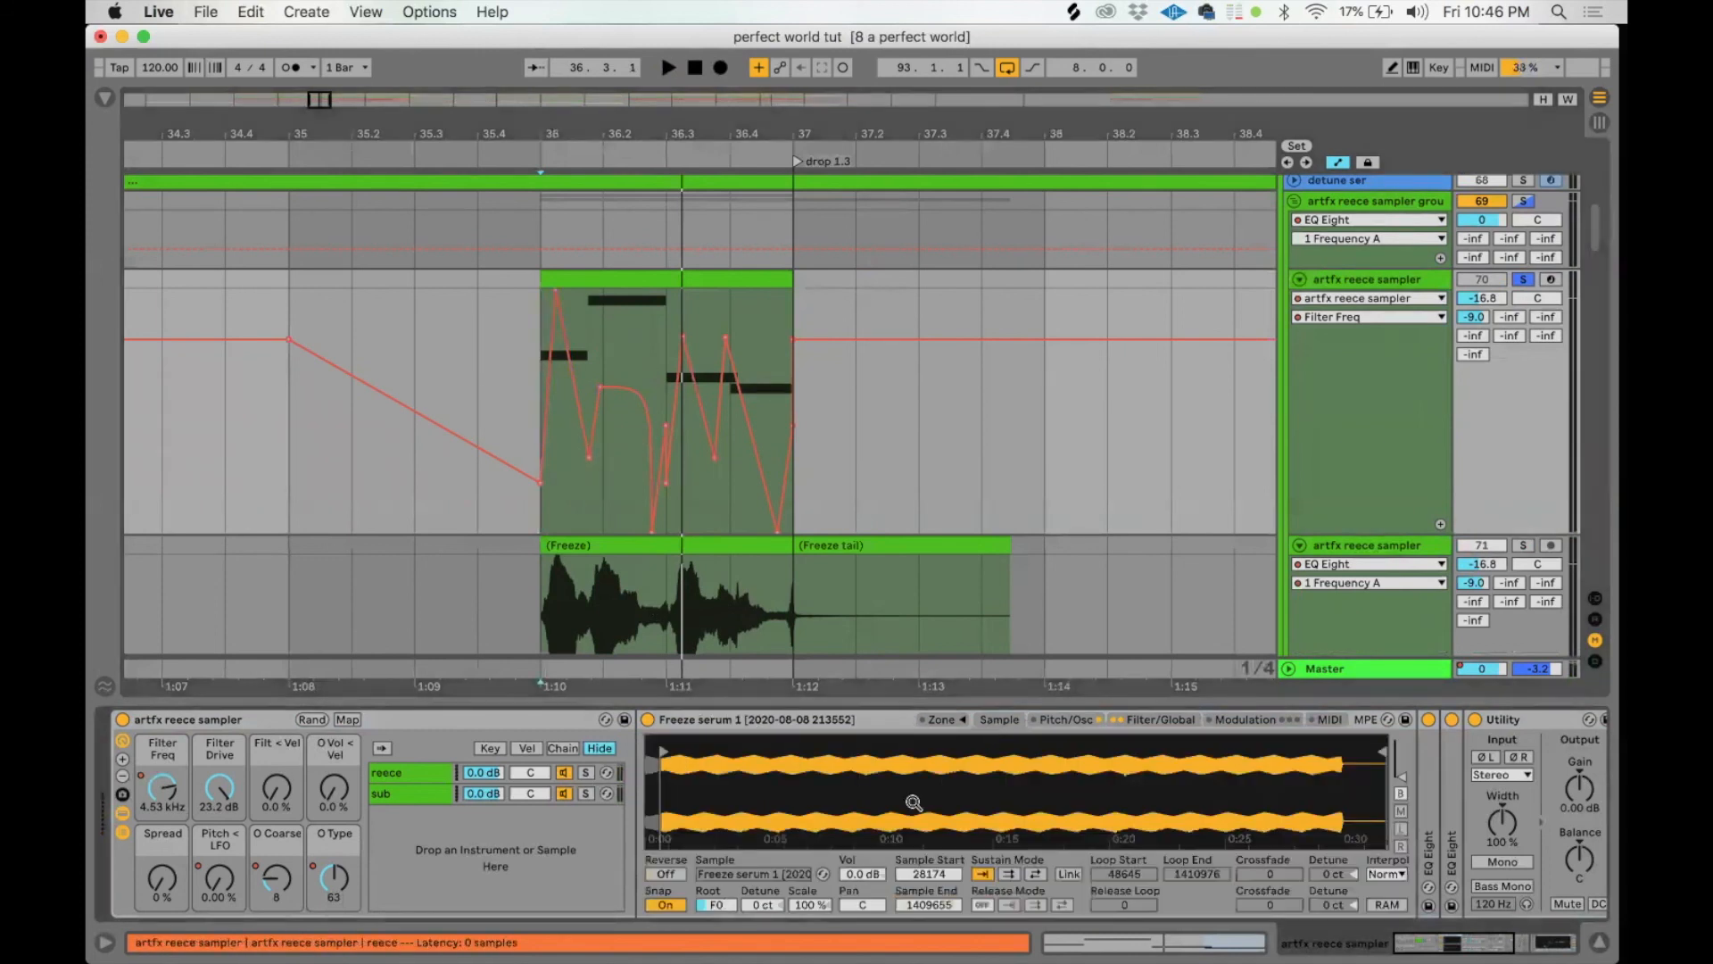
left_click(719, 905)
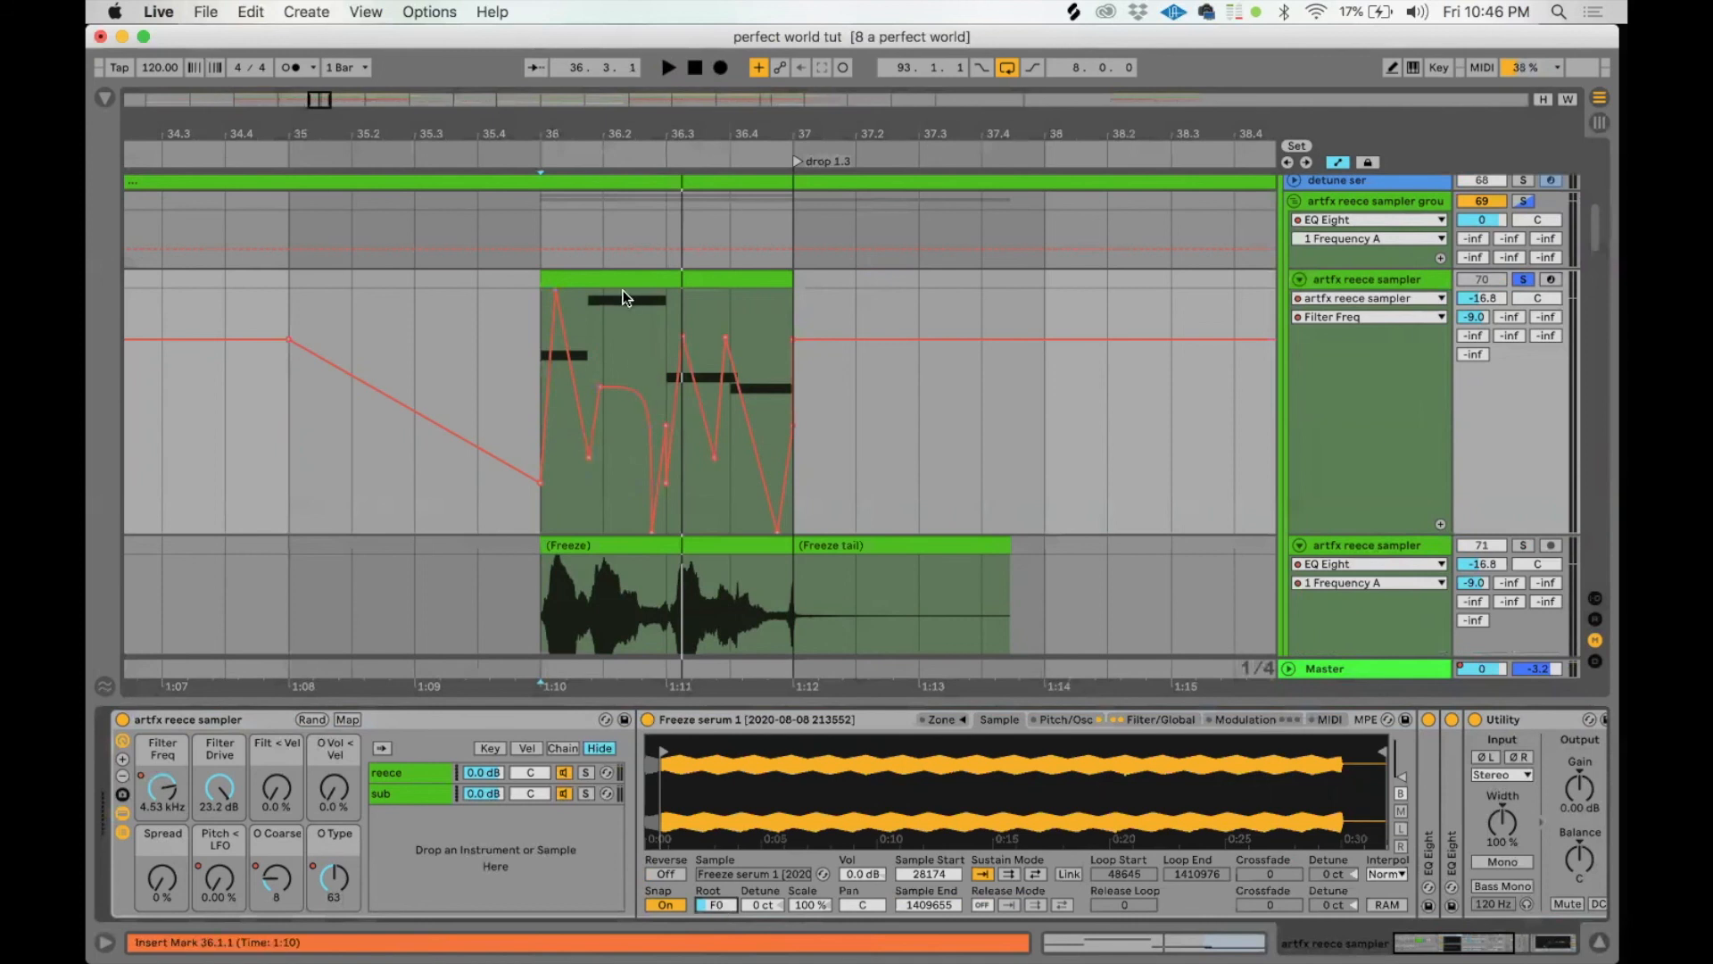
left_click(1186, 720)
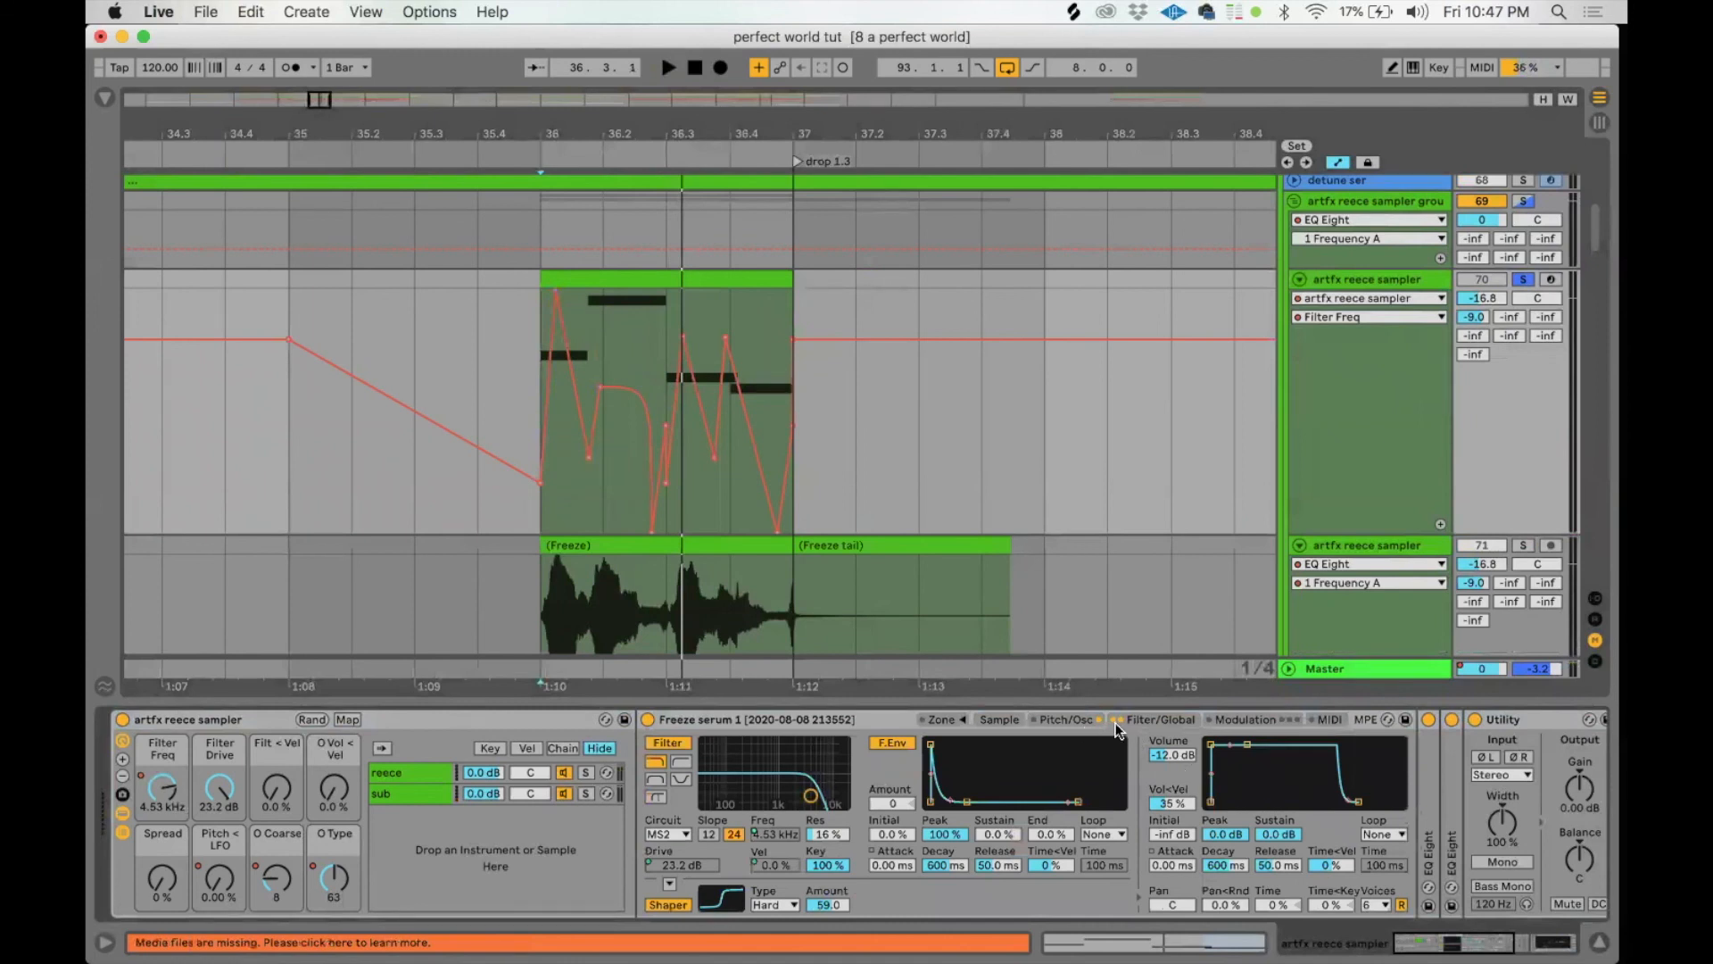
left_click(1071, 720)
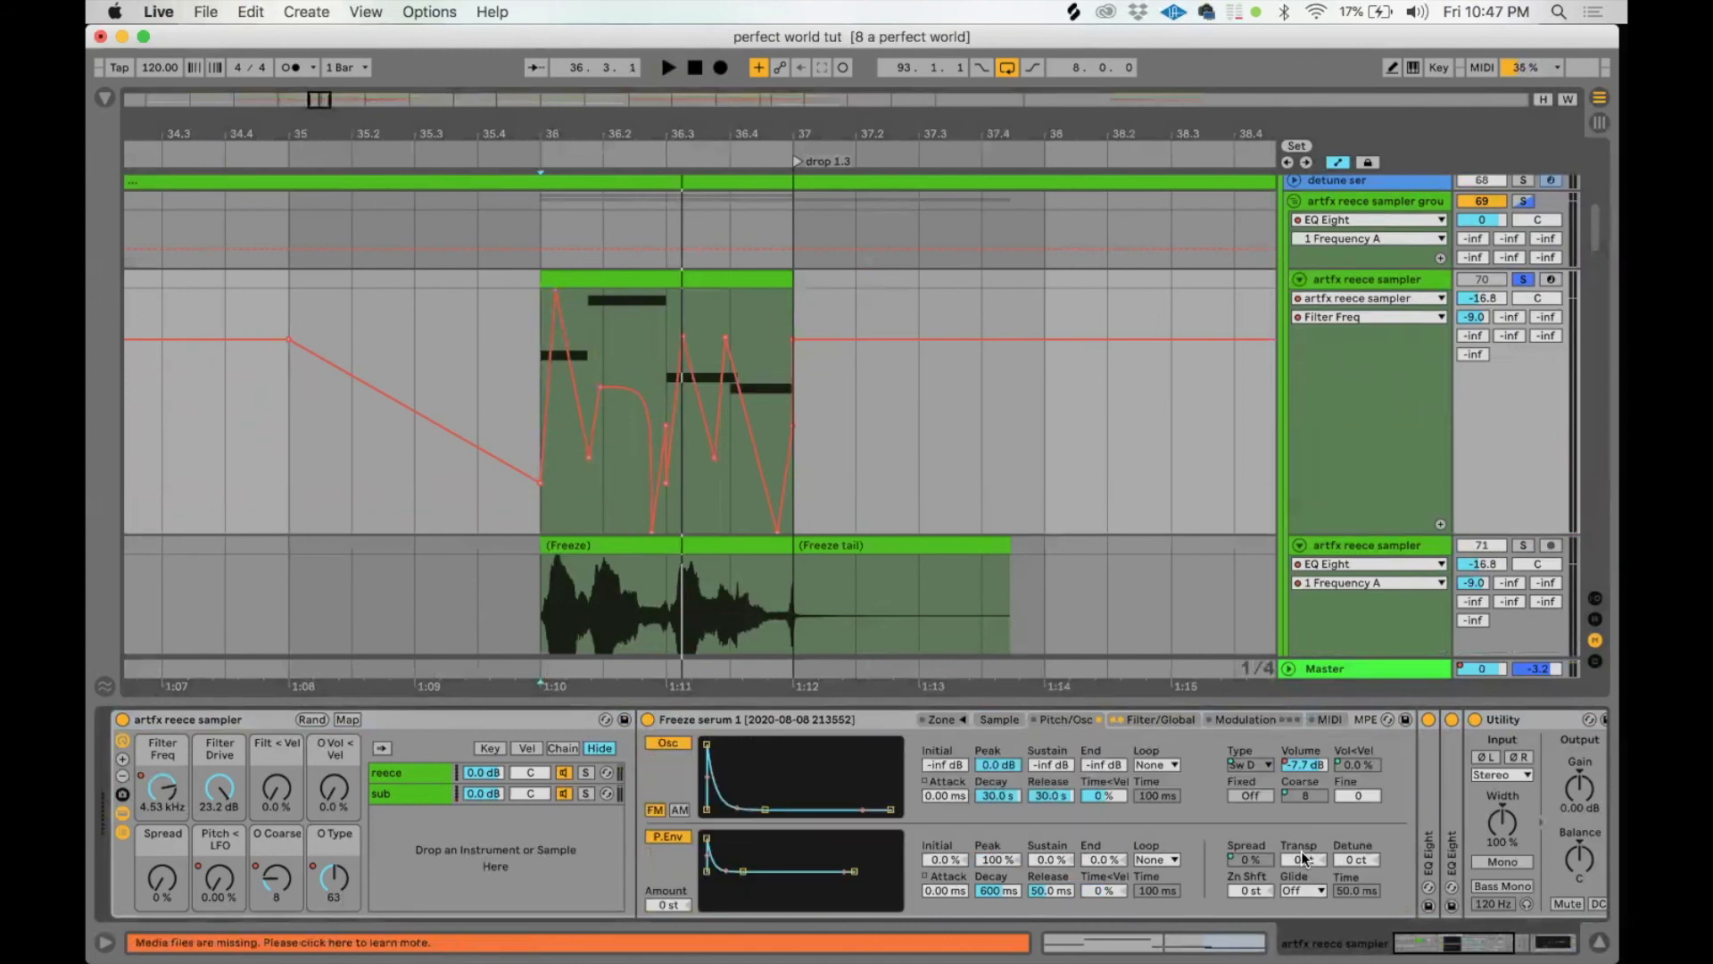
left_click(953, 714)
left_click(952, 712)
Step: Play the reese MIDI clip from 36.1.1 with the whole mix into drop 1.3
left_click(565, 277)
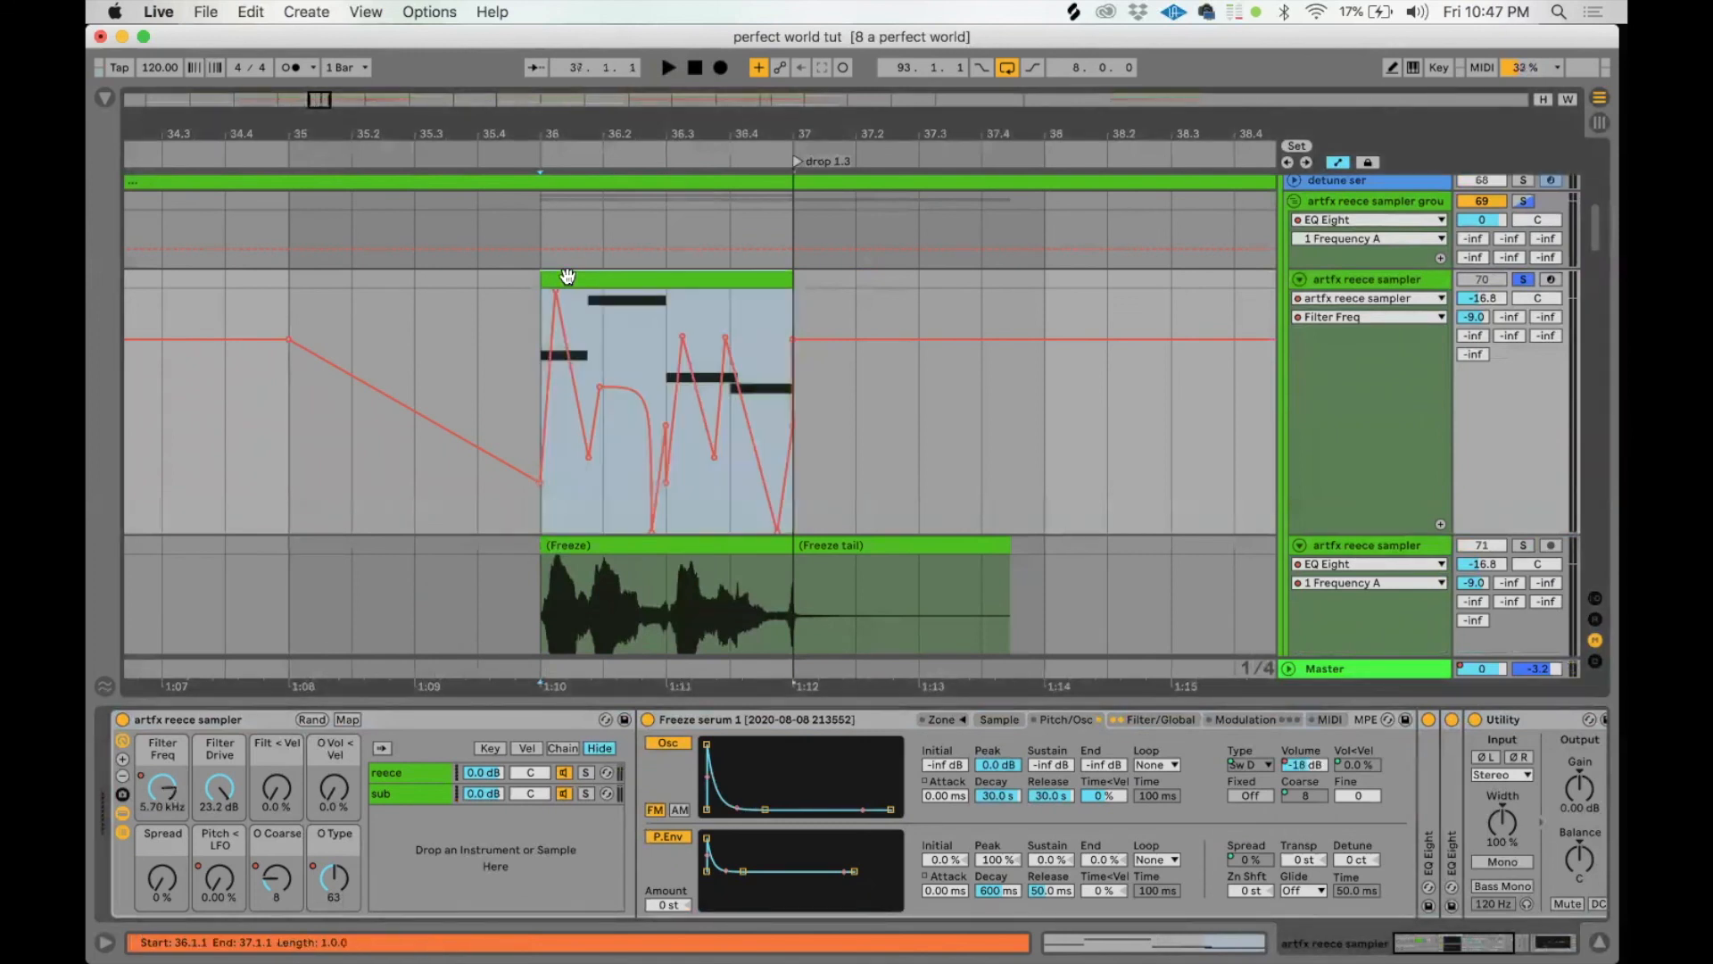
key("space")
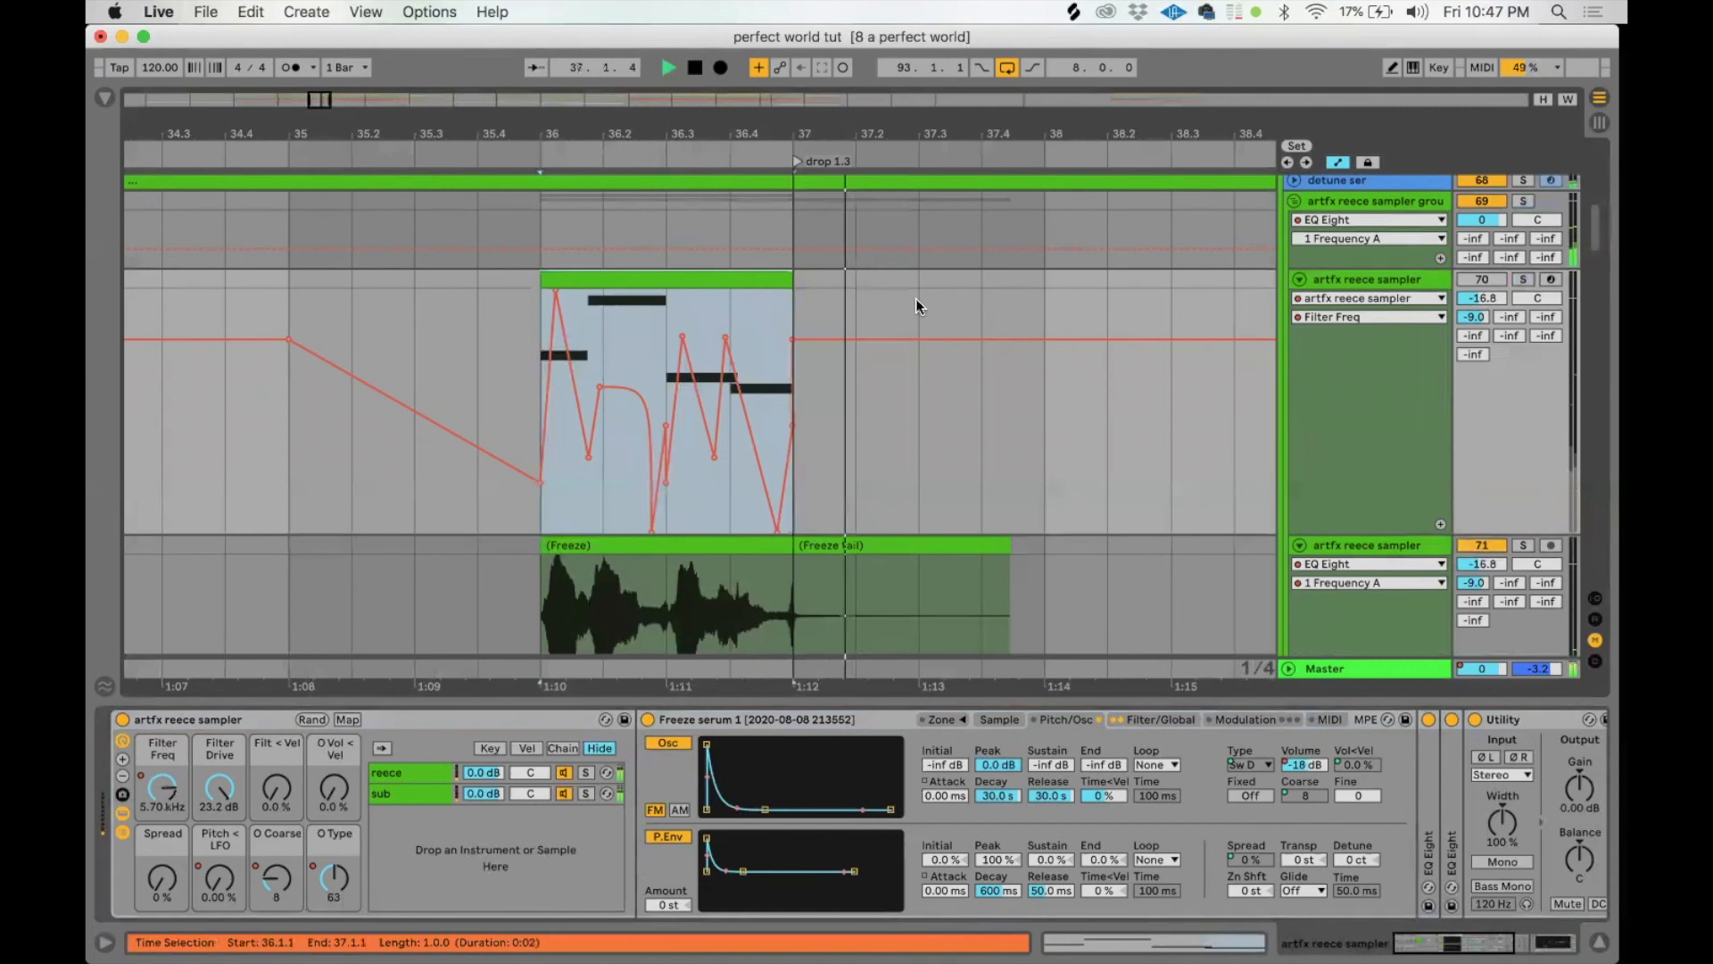
key("space")
Step: Play the frozen reese clip at bar 44 before drop 1.4 and examine its sliced ending up close
left_click_drag(913, 124, 757, 40)
left_click(988, 546)
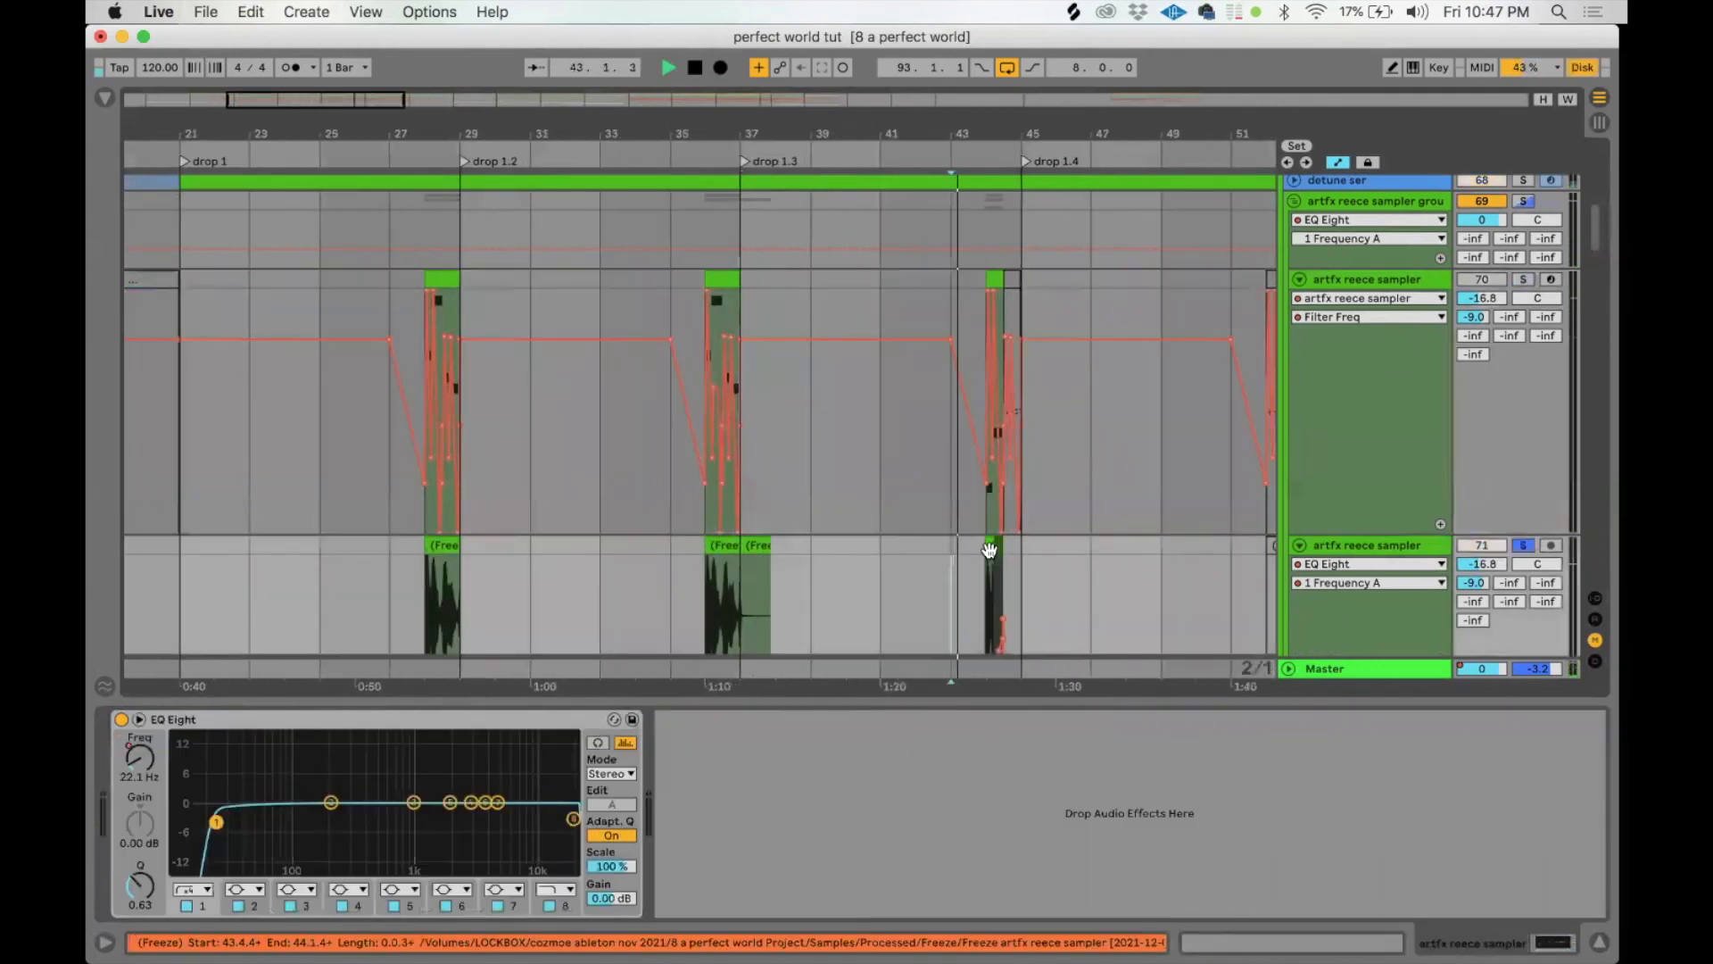
key("space")
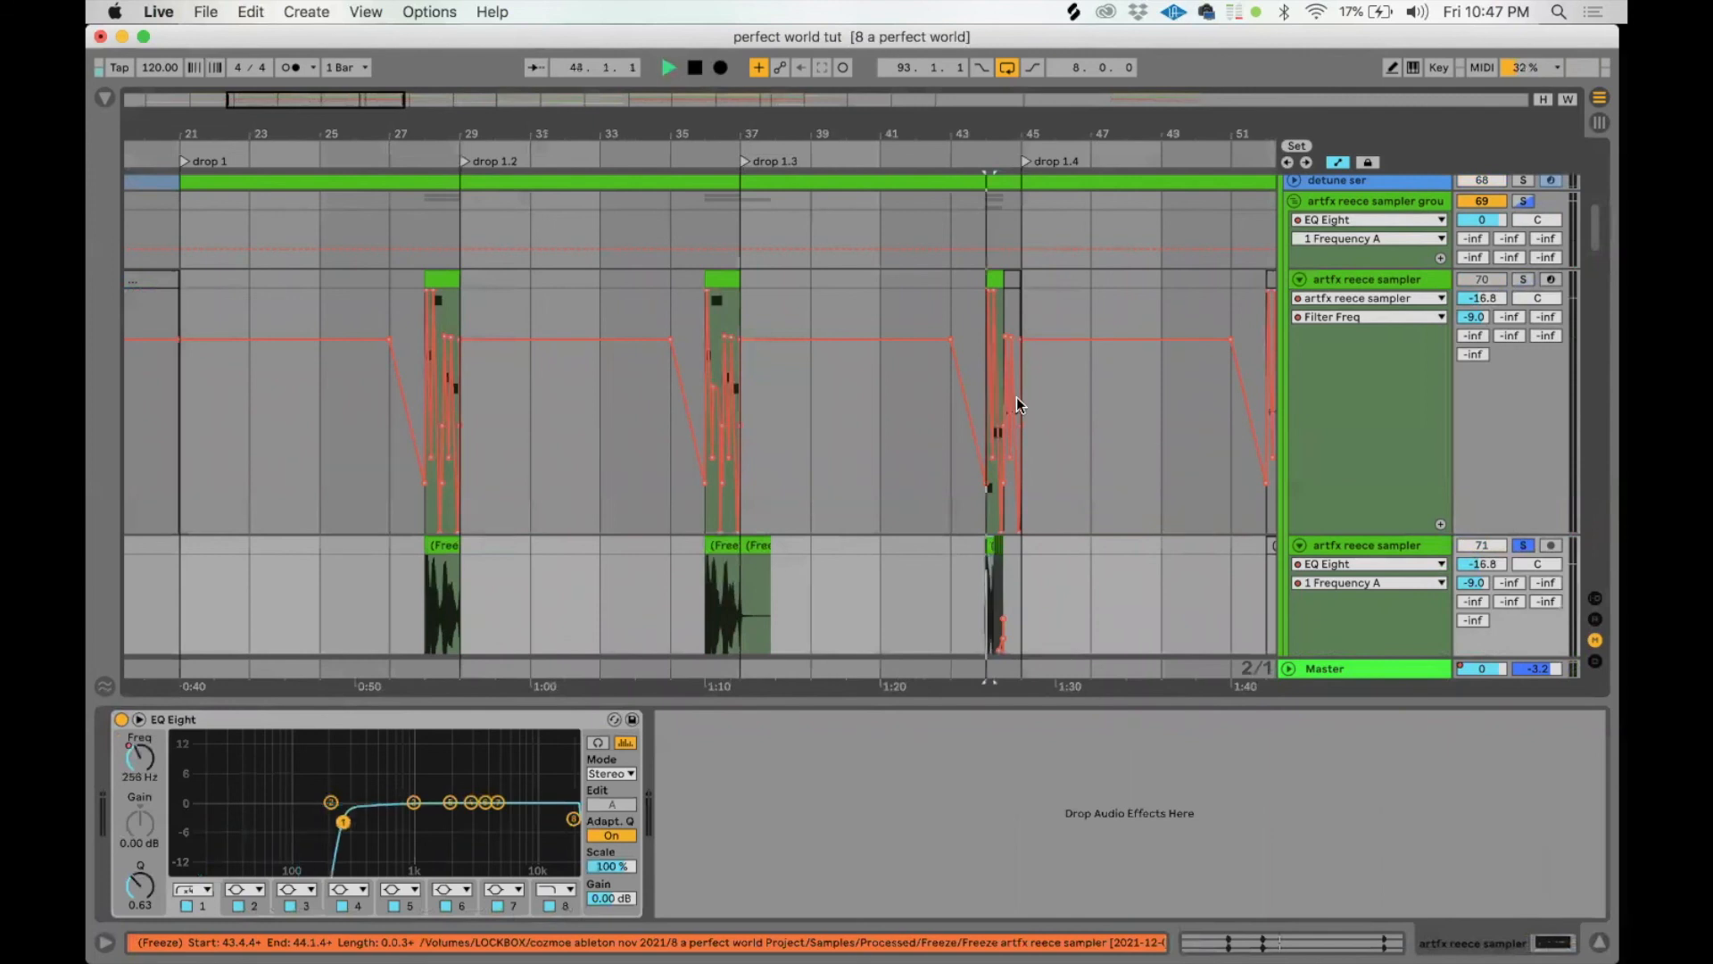
left_click_drag(1016, 128, 957, 178)
key("space")
Step: Try splitting the frozen reese clip near 44.1.4 and duplicating the short slice five times
left_click(783, 569)
key("super+e")
left_click(784, 546)
key("super+d")
key("super+d")
key("super+d")
key("super+d")
key("super+d")
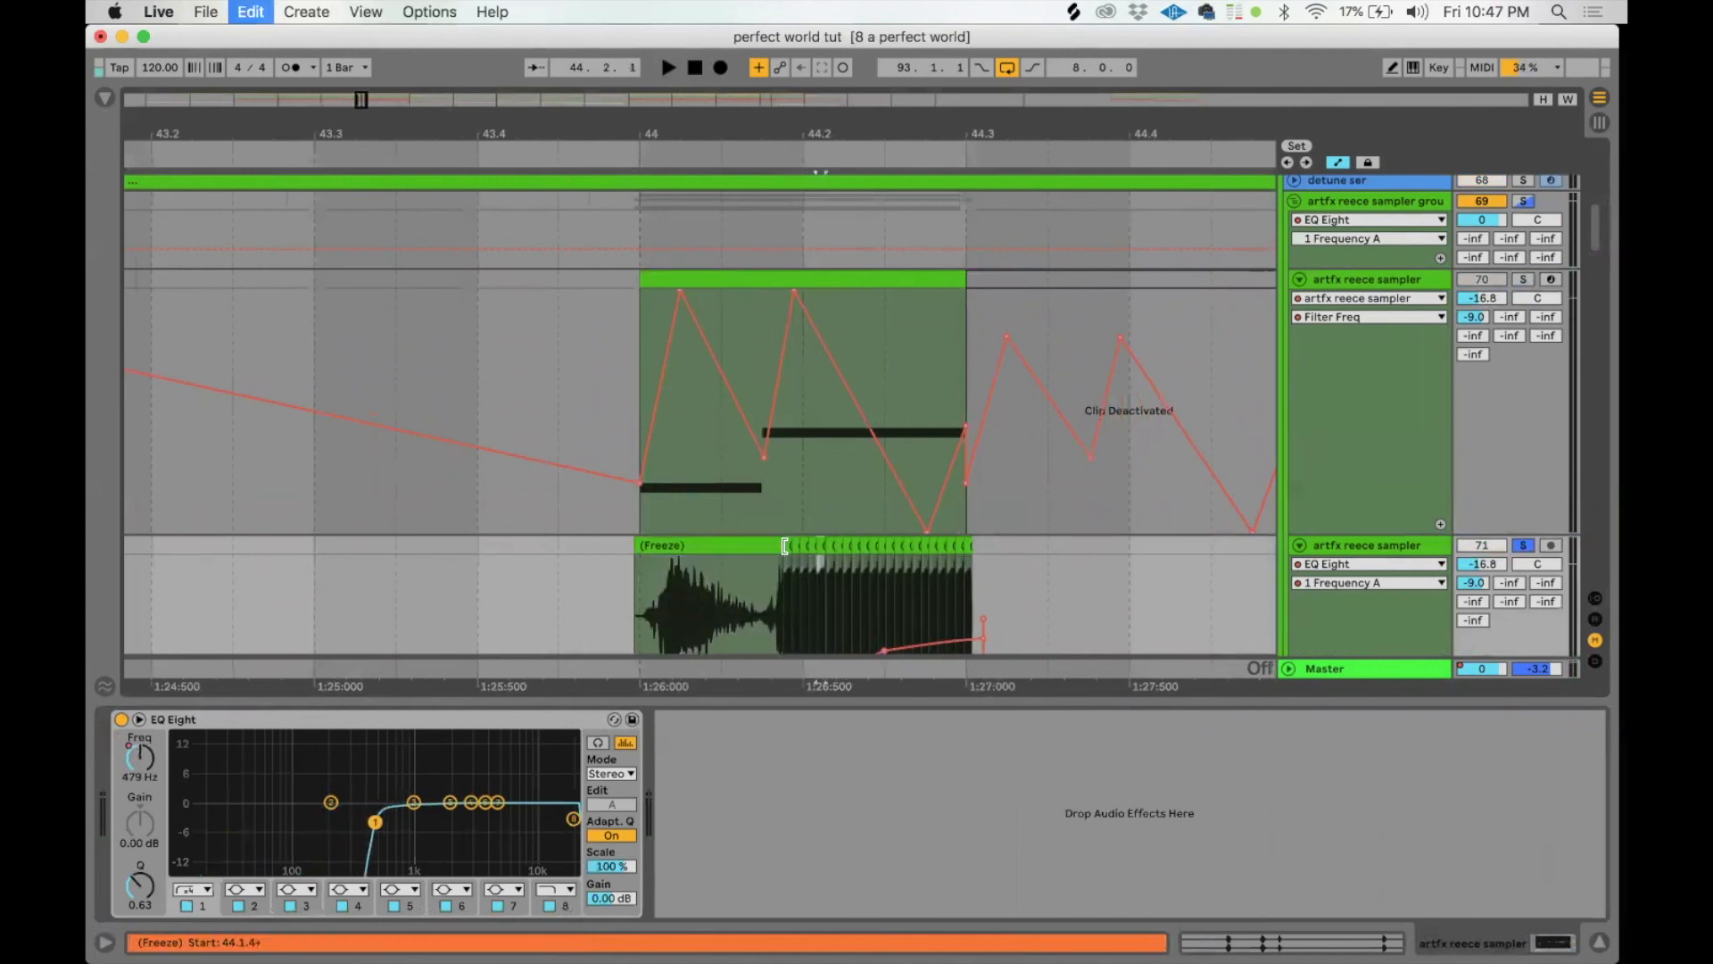
Step: Undo the slice duplicates and the split in the frozen reese clip at bar 44
key("super+z")
key("super+z")
key("super+z")
key("super+z")
key("super+z")
key("super+z")
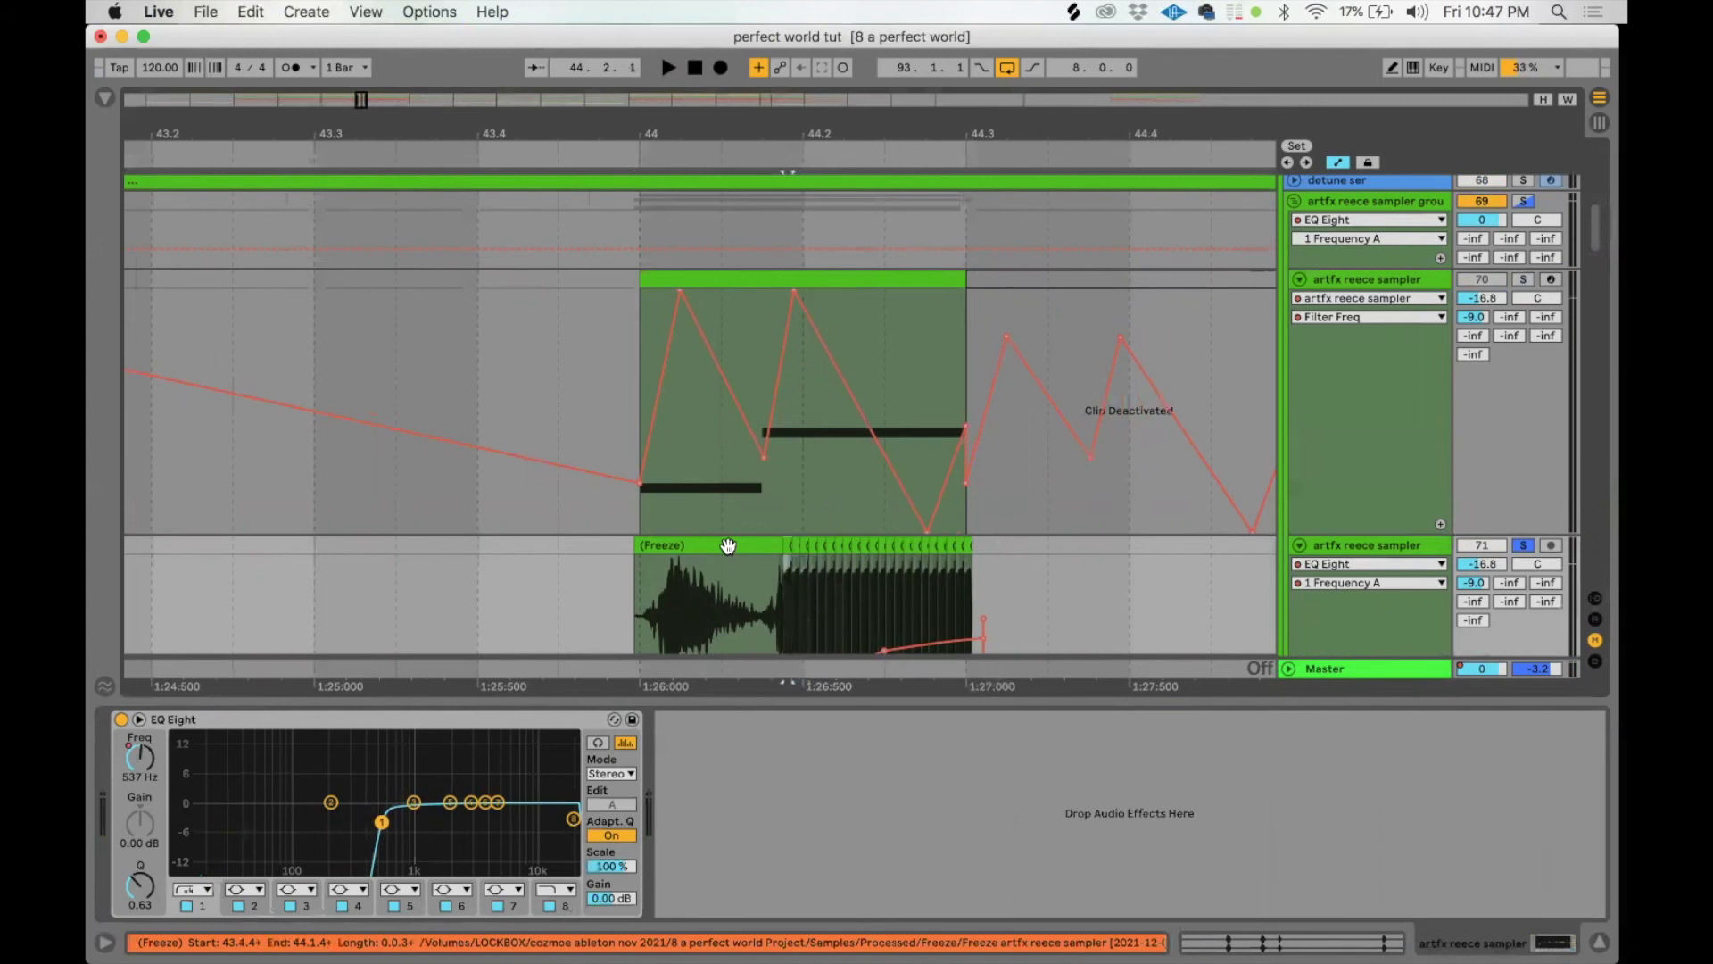
Step: Play the sliced frozen reese clip at bar 44, then the frozen reese clip at bar 116 before drop 2.4
left_click(728, 545)
key("space")
left_click_drag(812, 125, 781, 31)
key("space")
key("space")
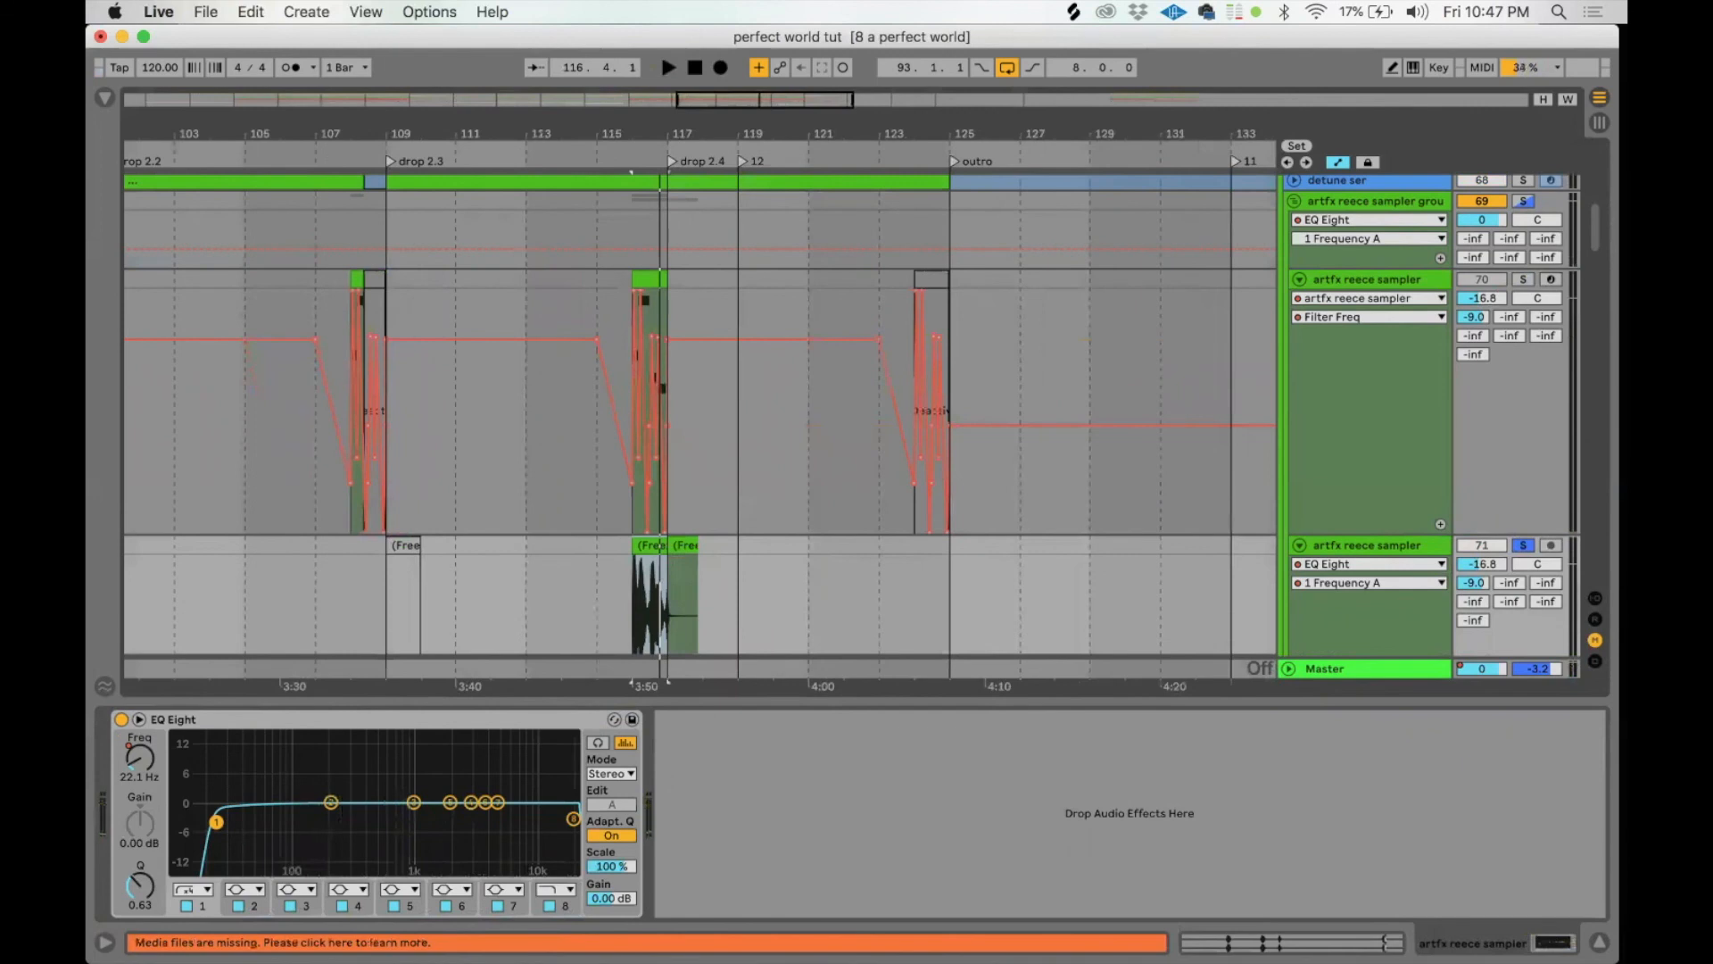